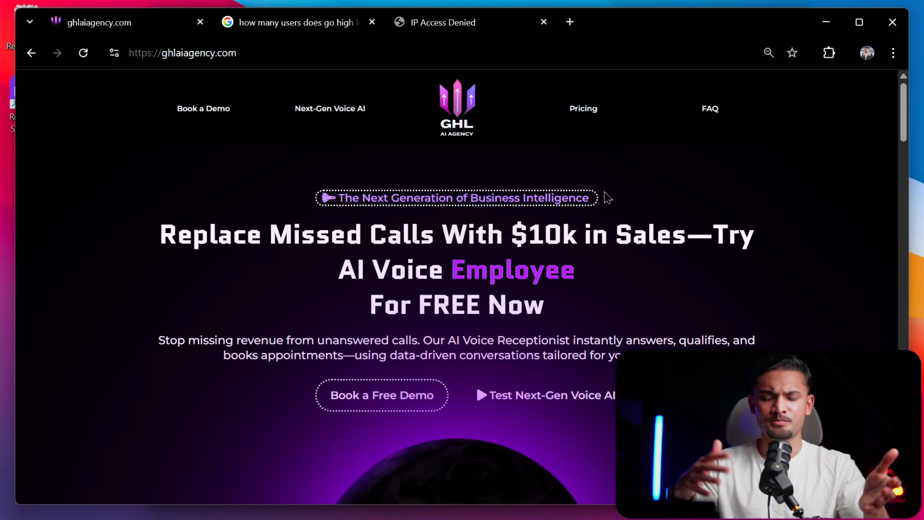
# Switch to the browser window with the HighLevel agency account and enlarge the page until the navigation labels show.
pyautogui.hotkey('alt', 'Tab')
pyautogui.hotkey('alt', 'Tab')
pyautogui.hotkey('alt', 'Tab')
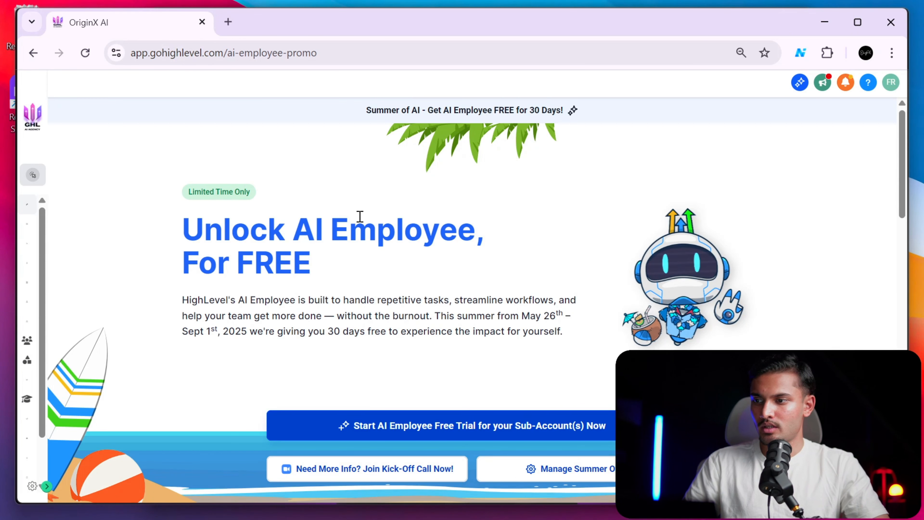
pyautogui.hotkey('ctrl', '-')
pyautogui.hotkey('ctrl', '+')
pyautogui.hotkey('ctrl', '+')
pyautogui.hotkey('ctrl', '+')
pyautogui.hotkey('ctrl', '+')
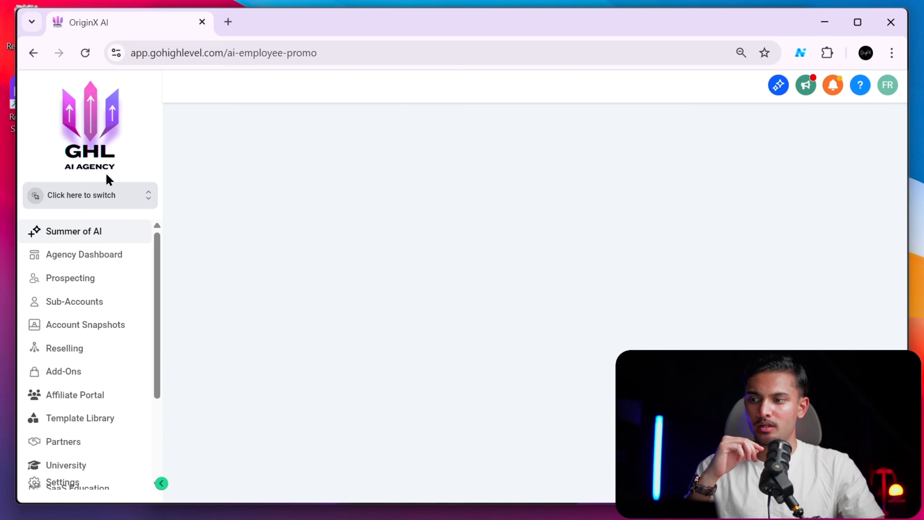
# Look through the agency-level navigation entries from Summer of AI down to WAVV Admin.
pyautogui.scroll(-3, 122, 330)
pyautogui.scroll(-1, 145, 314)
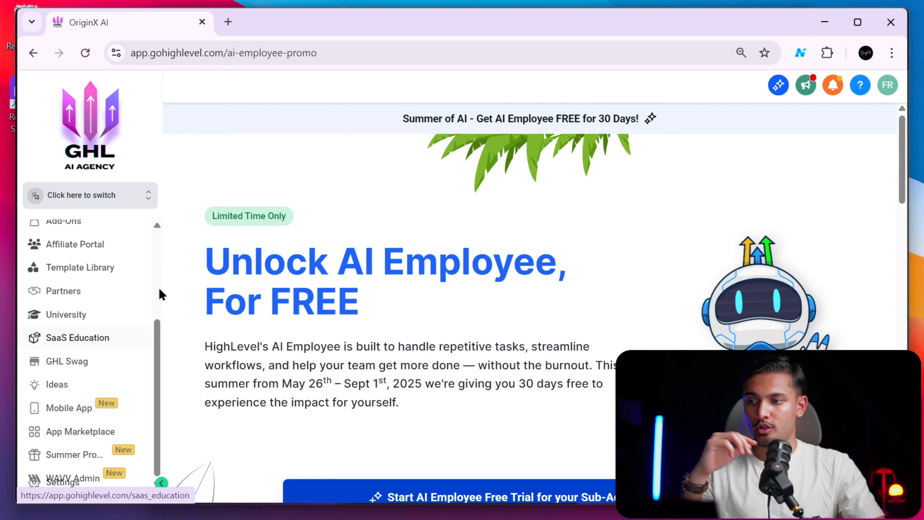
pyautogui.scroll(6, 155, 300)
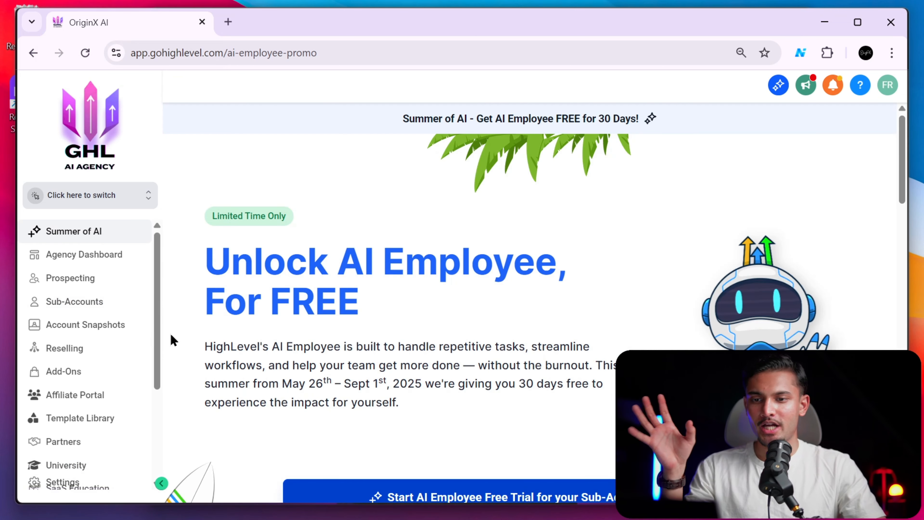
pyautogui.scroll(-4, 128, 355)
pyautogui.scroll(5, 155, 326)
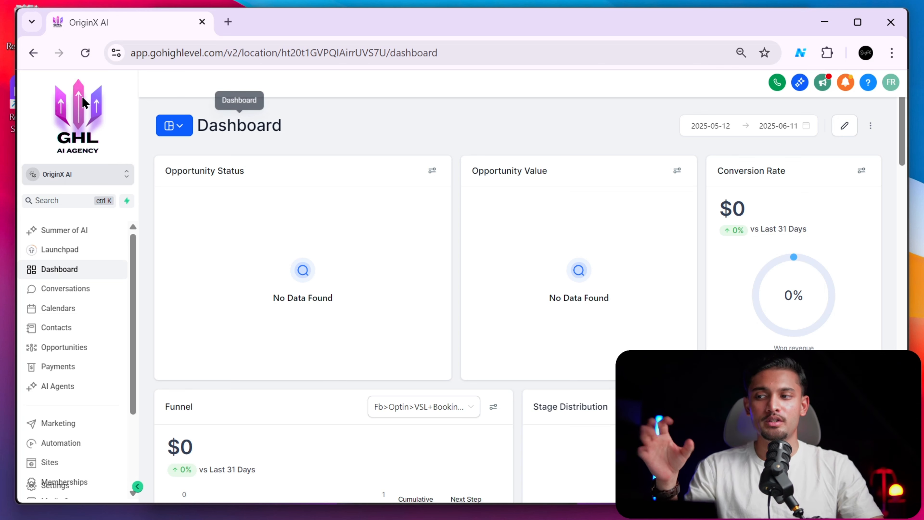
# Review the OriginX AI sub-account's dashboard widgets and its full list of navigation entries.
pyautogui.scroll(-5, 299, 262)
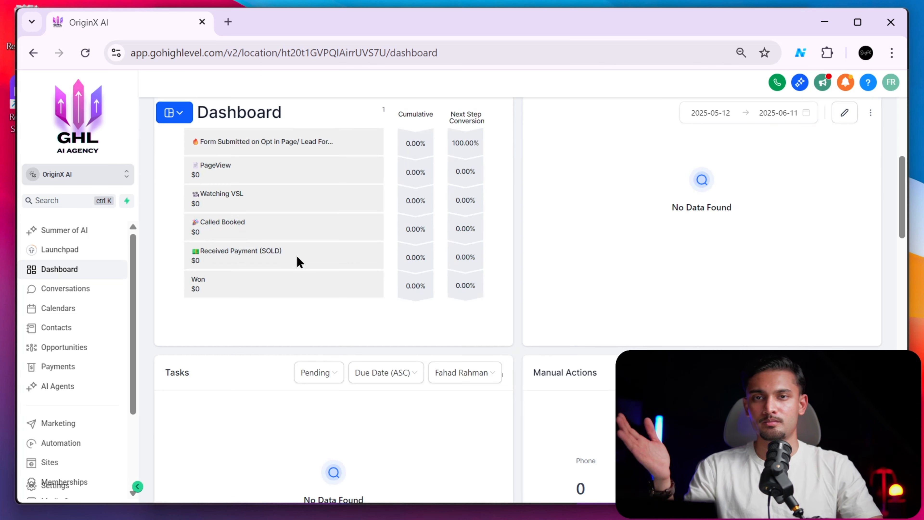
pyautogui.scroll(5, 299, 262)
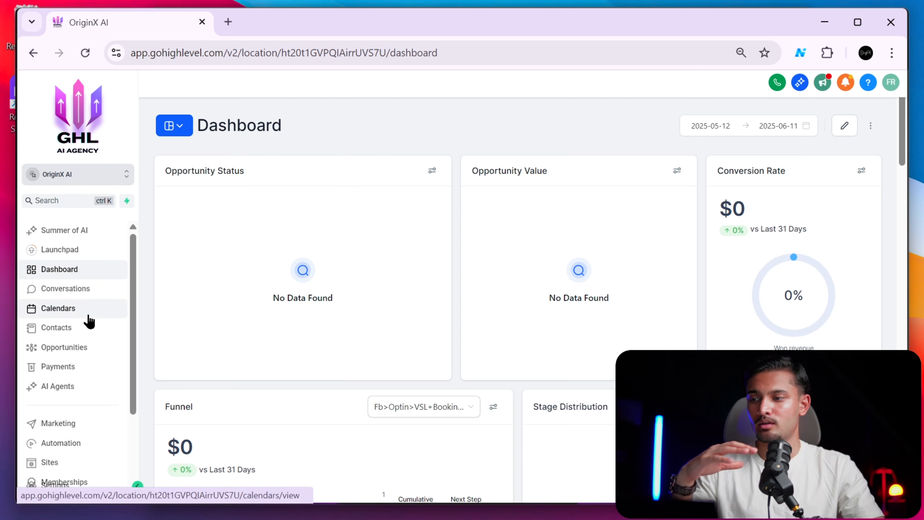
pyautogui.scroll(-3, 87, 327)
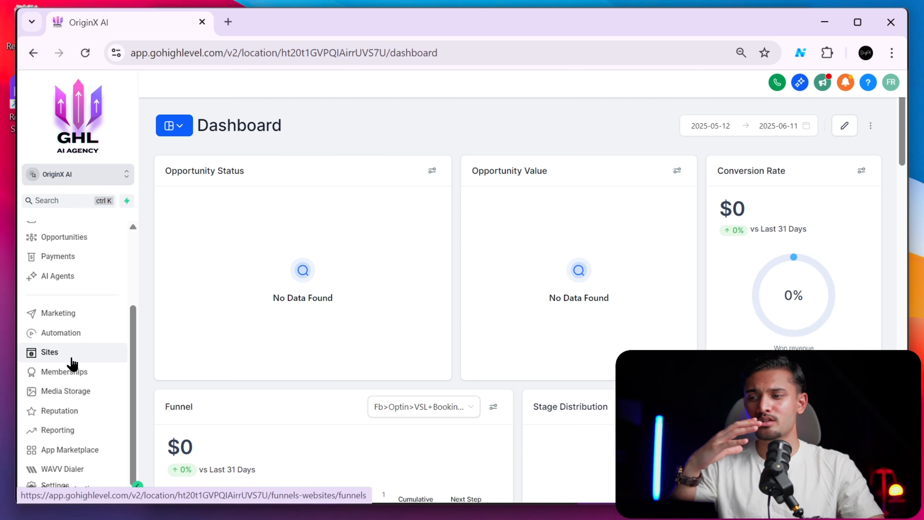
pyautogui.scroll(3, 74, 362)
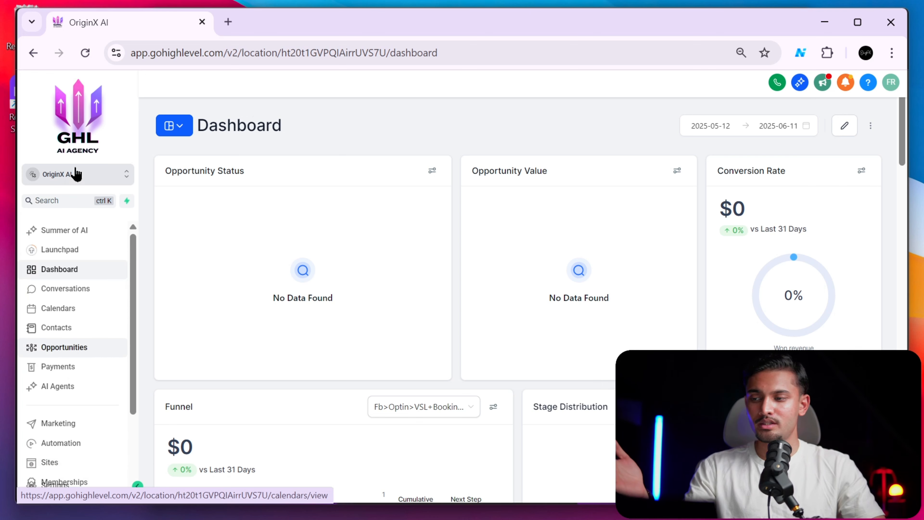
pyautogui.scroll(-3, 73, 313)
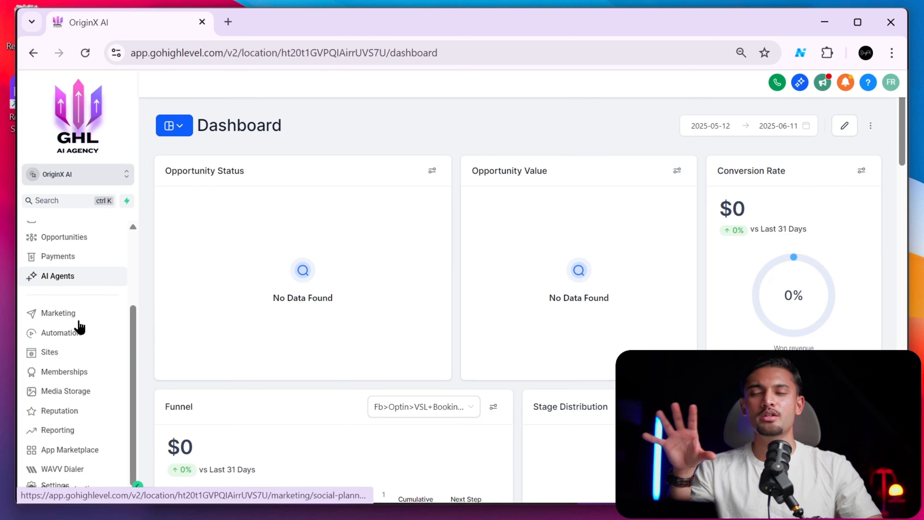
pyautogui.scroll(3, 78, 326)
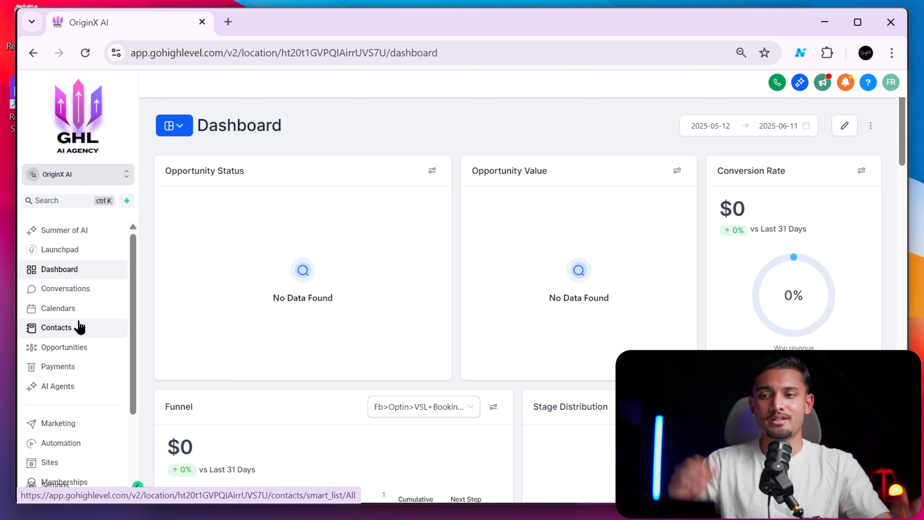
# Minimise the HighLevel window and look over the upper part of the ghlaiagency.com home page.
pyautogui.click(823, 24)
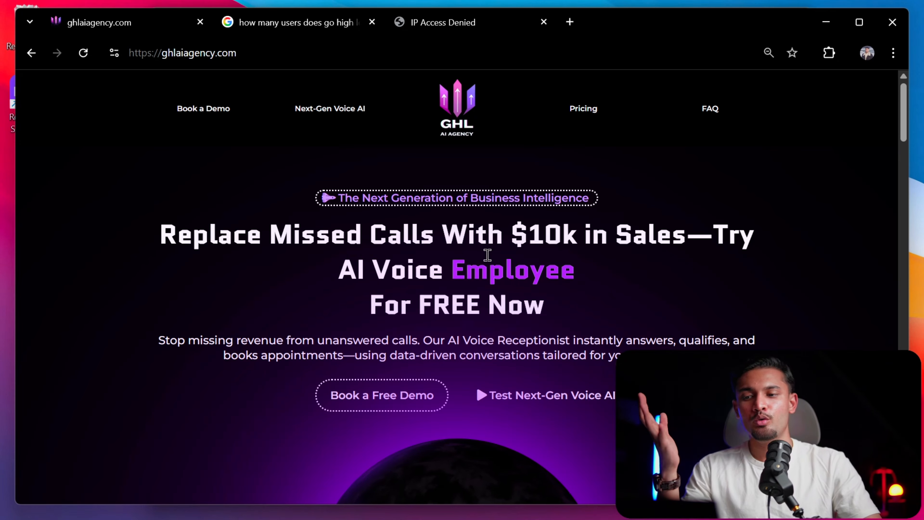
pyautogui.scroll(-5, 440, 309)
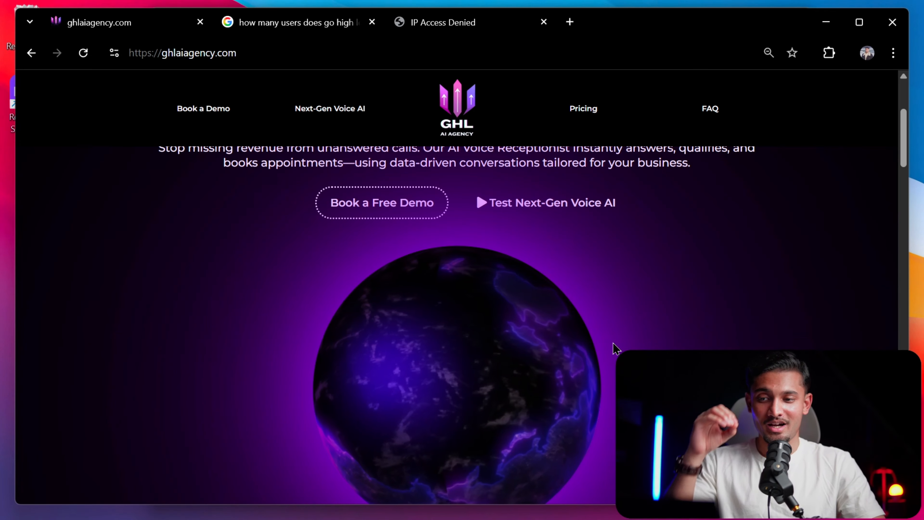
pyautogui.scroll(5, 614, 349)
pyautogui.scroll(-20, 533, 287)
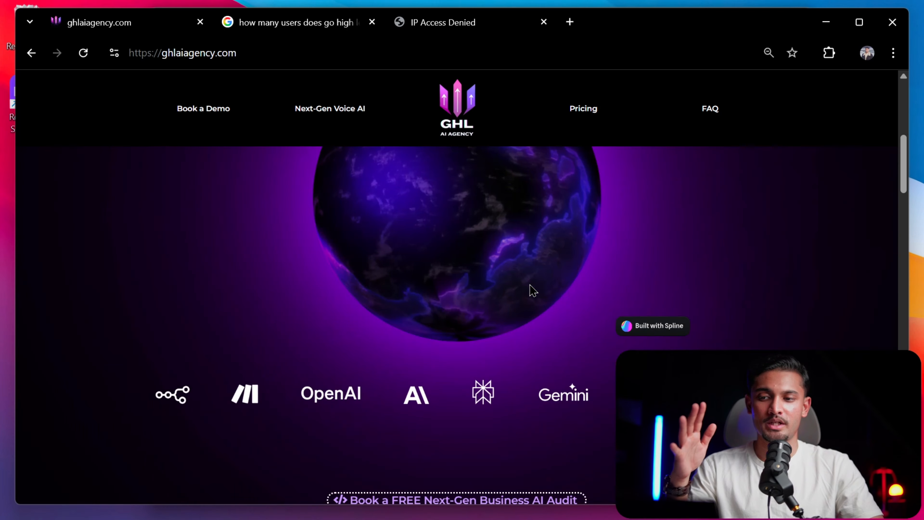
pyautogui.scroll(20, 533, 291)
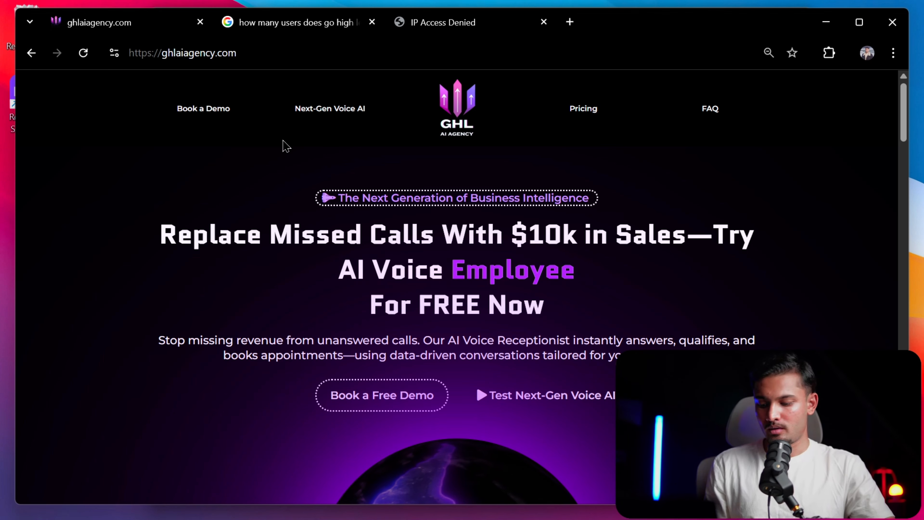
pyautogui.hotkey('alt', 'Tab')
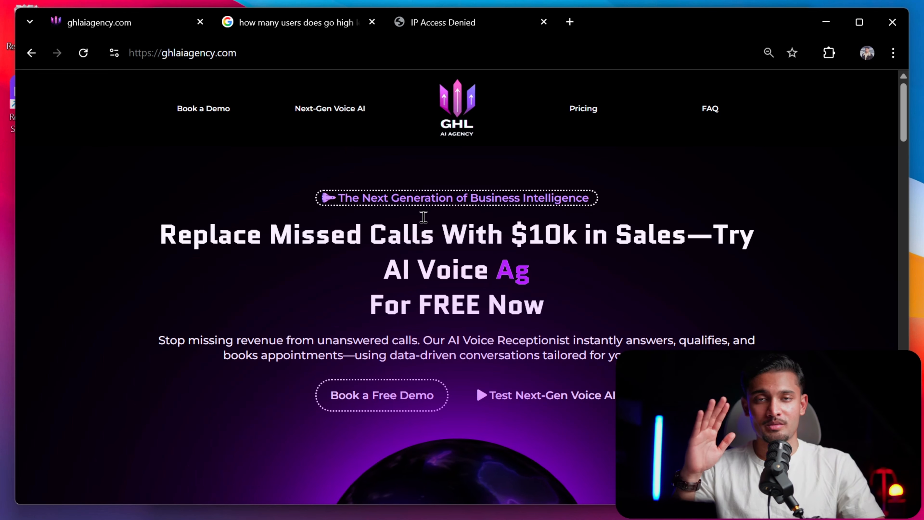
# Open gohighlevelaiagency.com/apply in a new tab, review its opening offer, and close that tab.
pyautogui.click(570, 23)
pyautogui.write('gohighlevel.com')
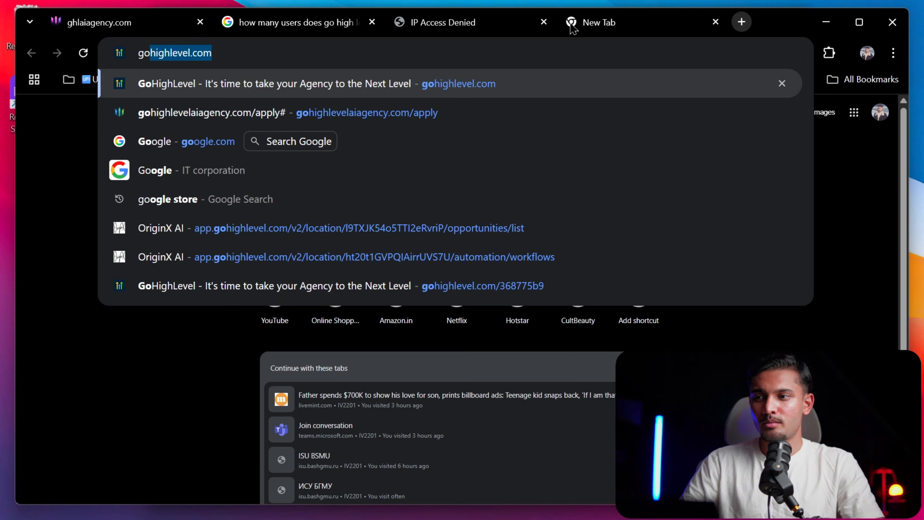
pyautogui.press('Down')
pyautogui.press('Return')
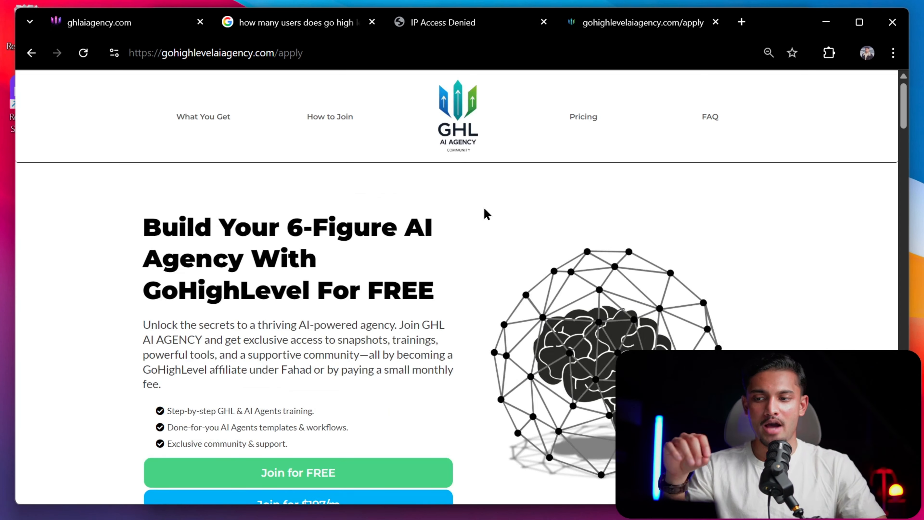
pyautogui.scroll(-5, 381, 221)
pyautogui.scroll(5, 431, 215)
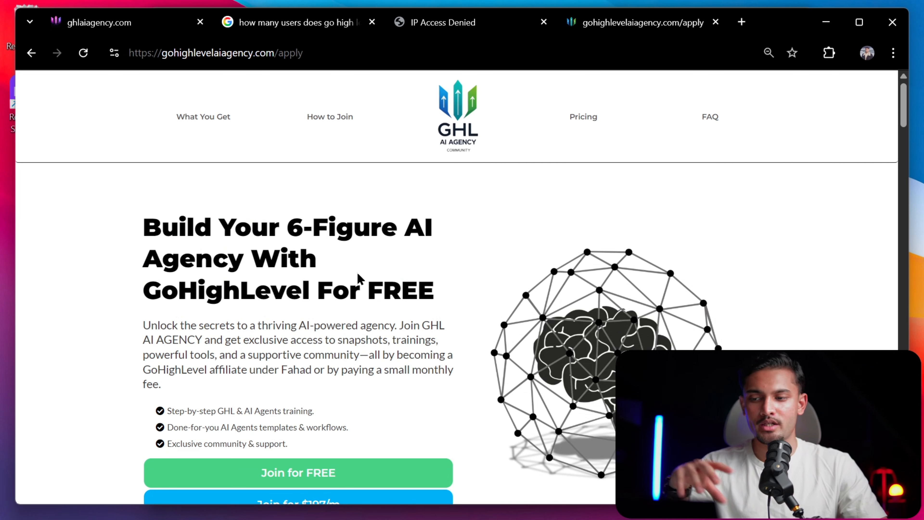
pyautogui.scroll(-5, 354, 270)
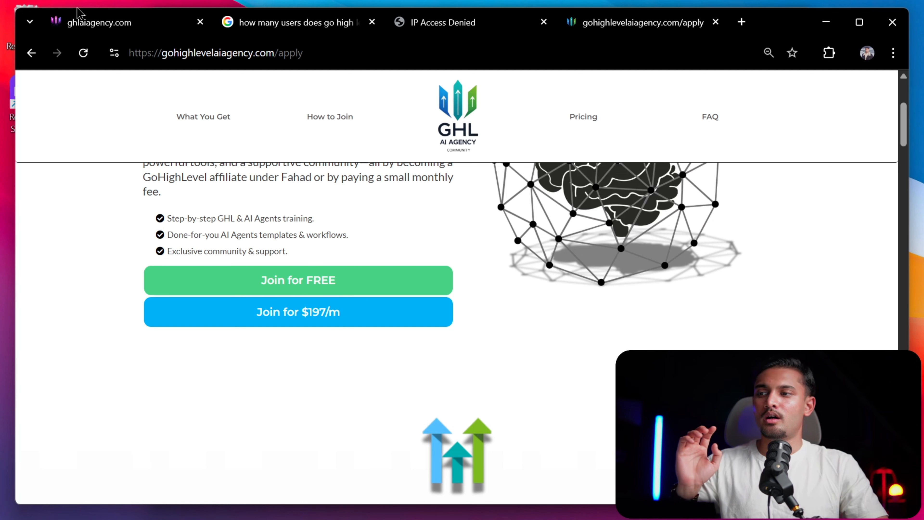
pyautogui.click(110, 27)
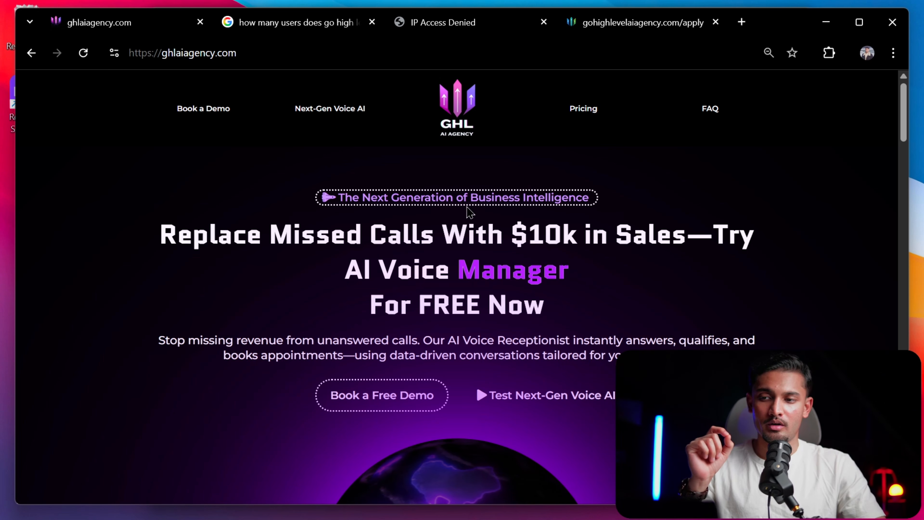
pyautogui.click(715, 22)
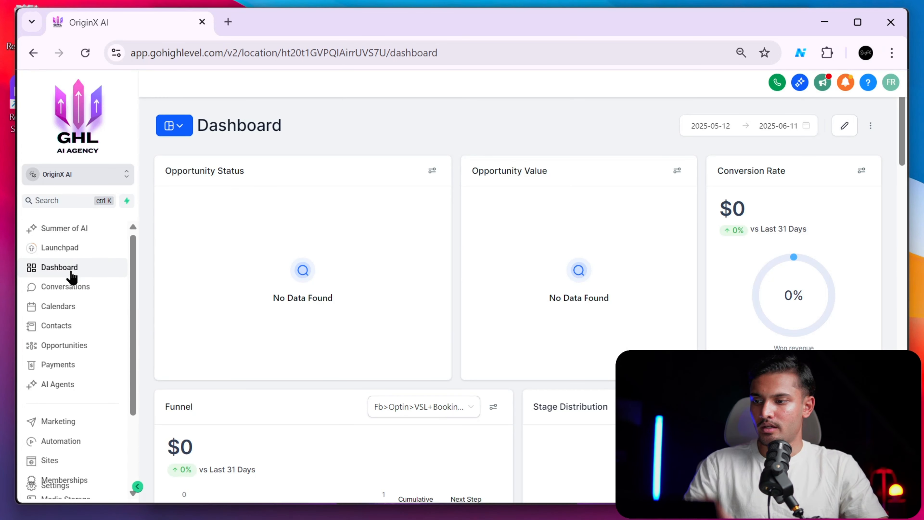
# Open the Websites list in the Sites area of the OriginX AI sub-account.
pyautogui.scroll(-3, 97, 251)
pyautogui.scroll(3, 89, 310)
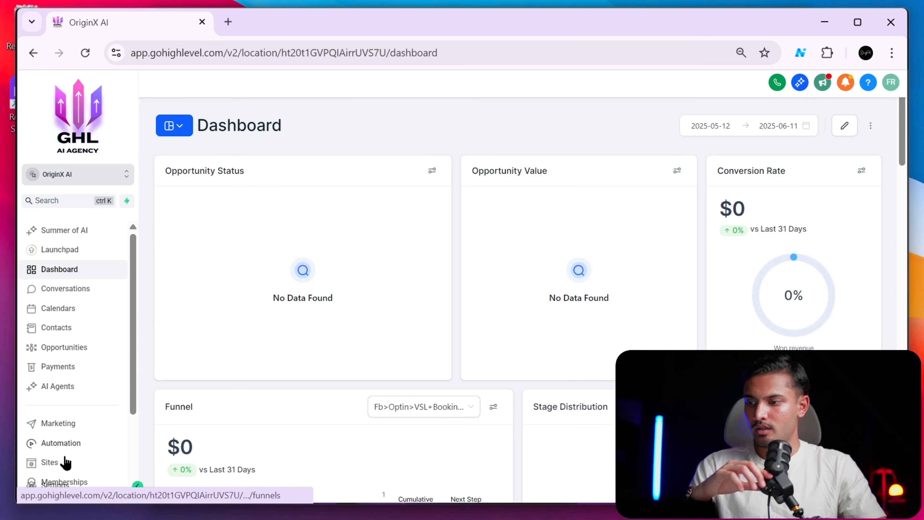
pyautogui.click(61, 463)
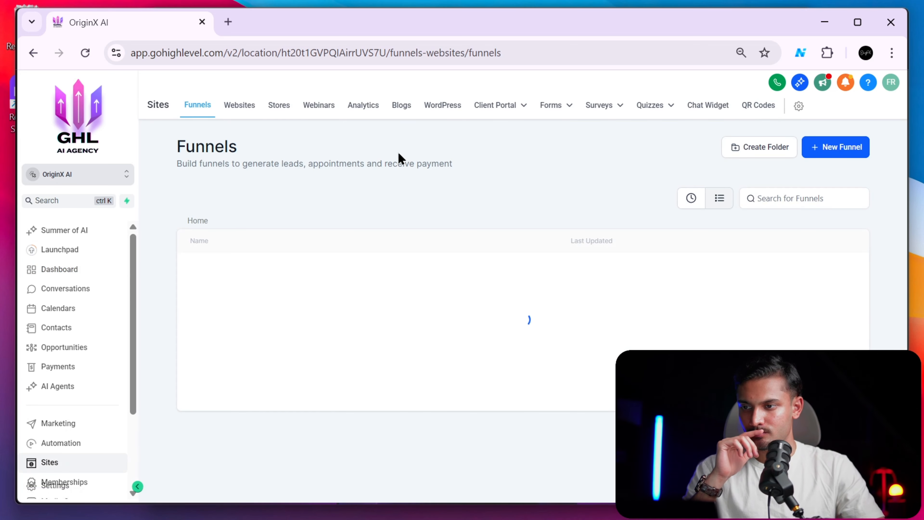
pyautogui.click(249, 104)
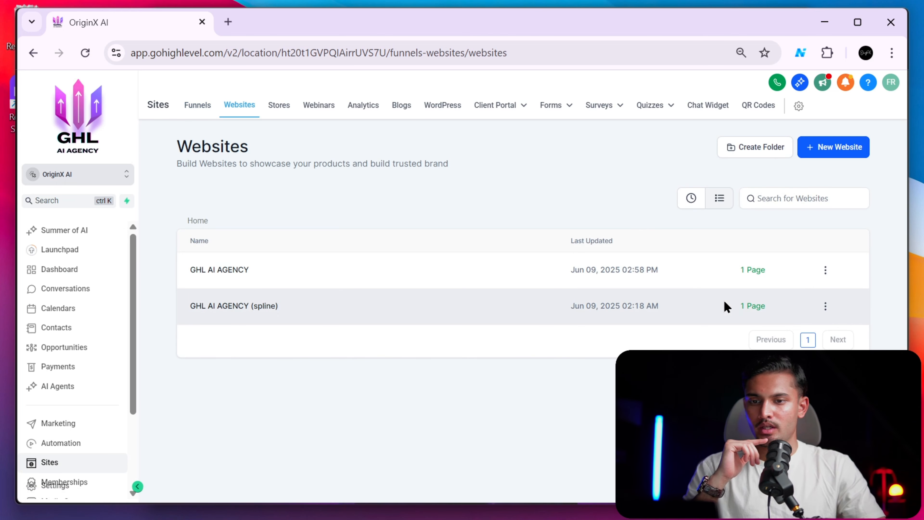
# Create a new website from blank named "ghl yt".
pyautogui.click(837, 147)
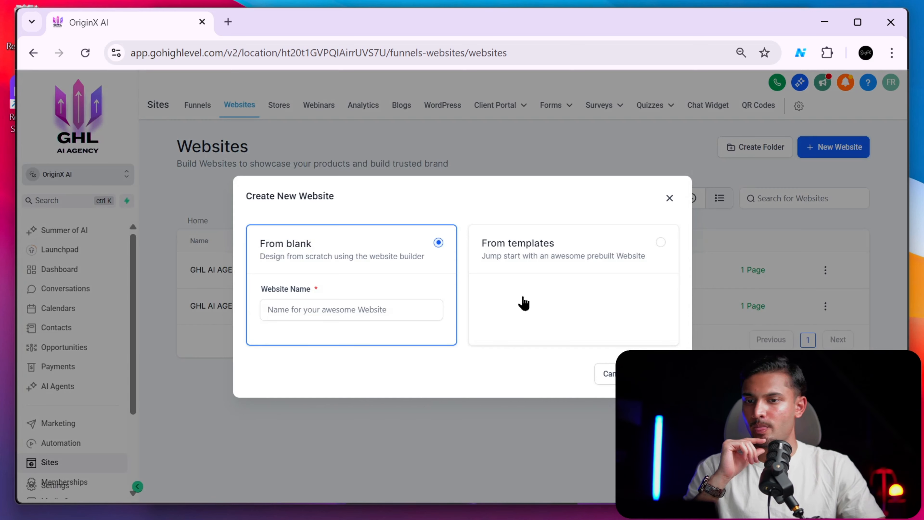
pyautogui.click(410, 293)
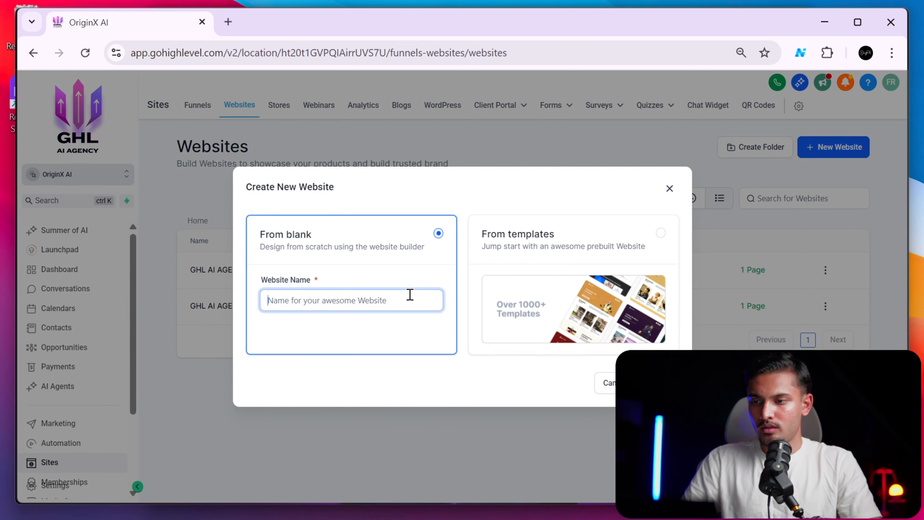
pyautogui.write('ghl')
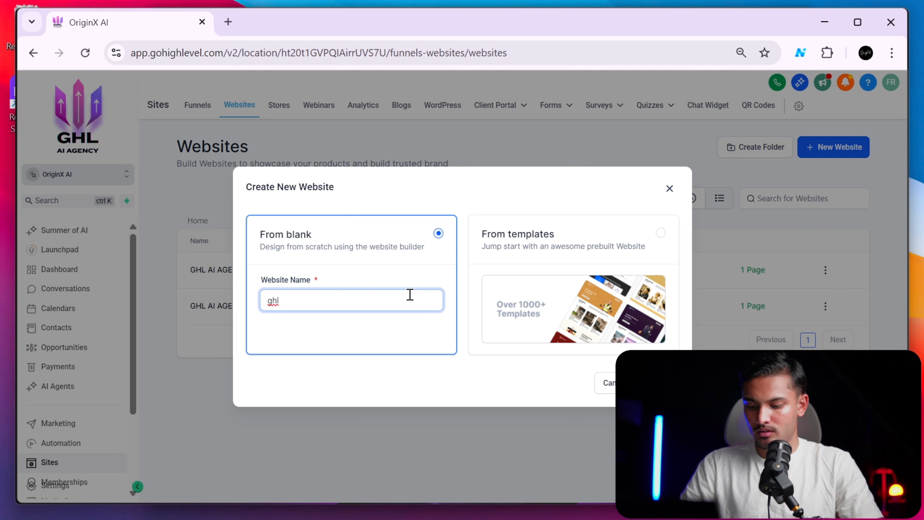
pyautogui.write(' yt')
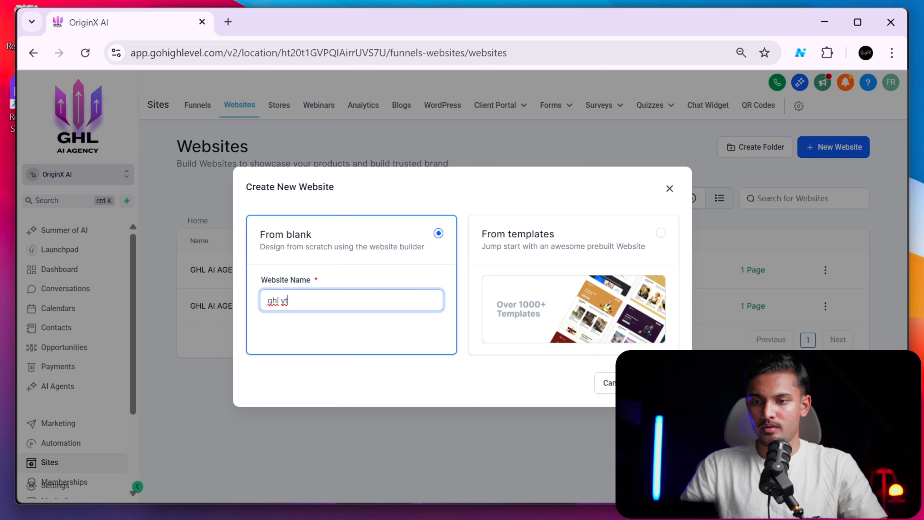
pyautogui.press('Return')
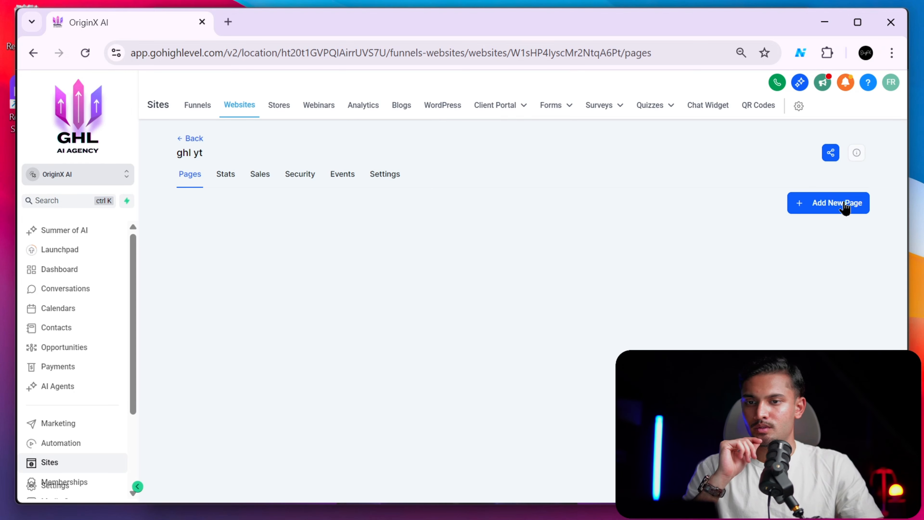
# Add a page named "yt ghl ai agency" to the new website, leaving its path empty.
pyautogui.click(844, 207)
pyautogui.click(424, 237)
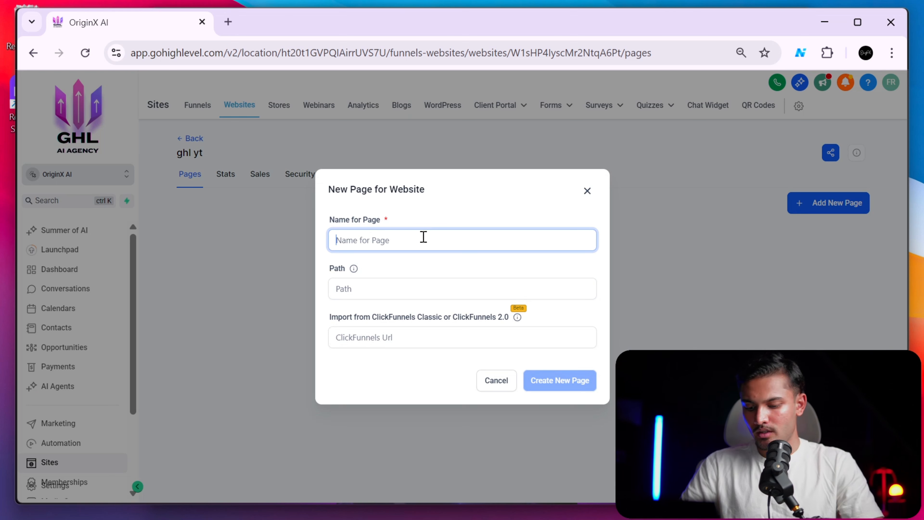
pyautogui.write('yt ghl ai agency')
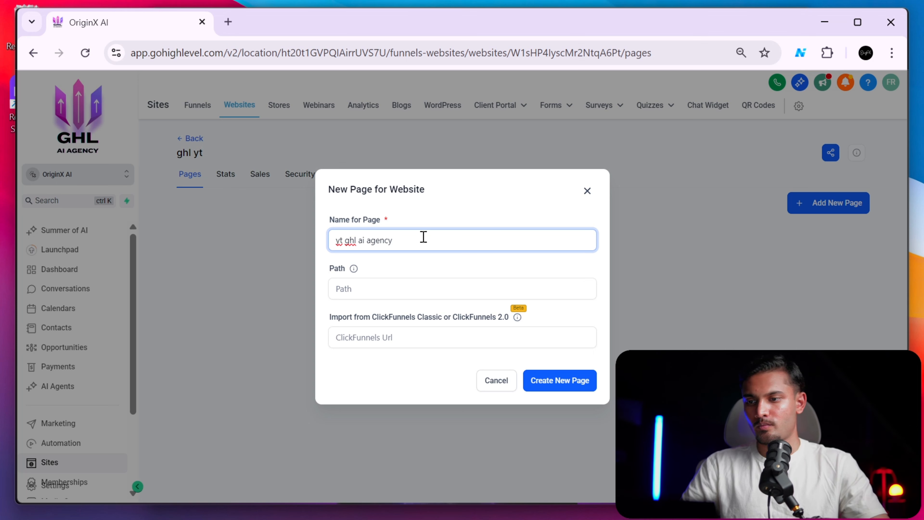
pyautogui.click(409, 289)
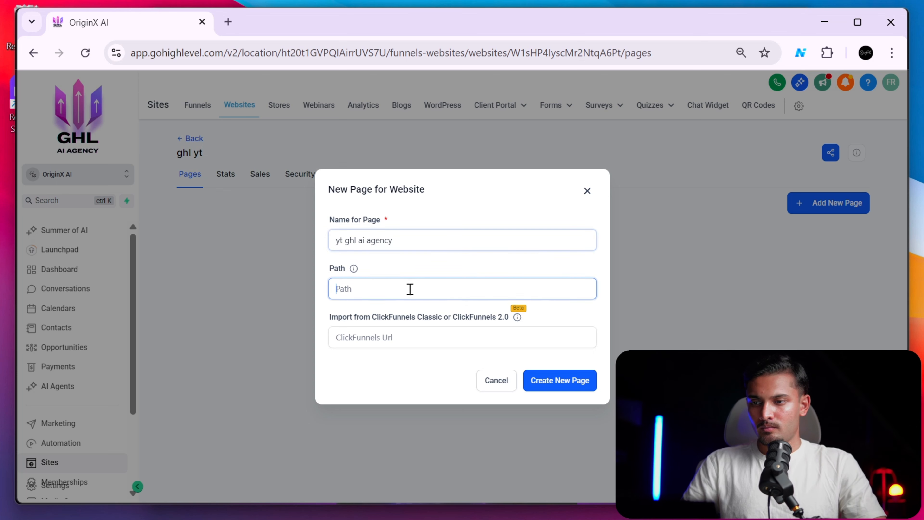
pyautogui.click(565, 381)
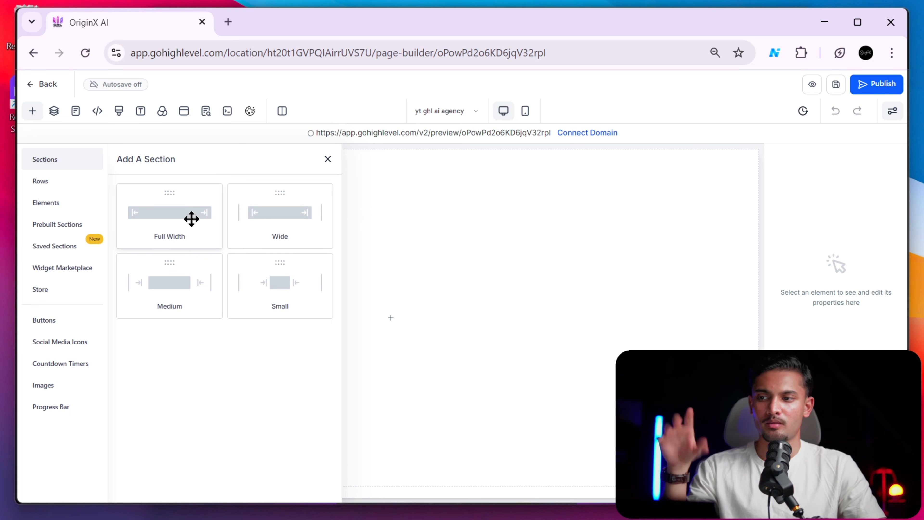
# Add a Full Width section to the blank page.
pyautogui.click(157, 223)
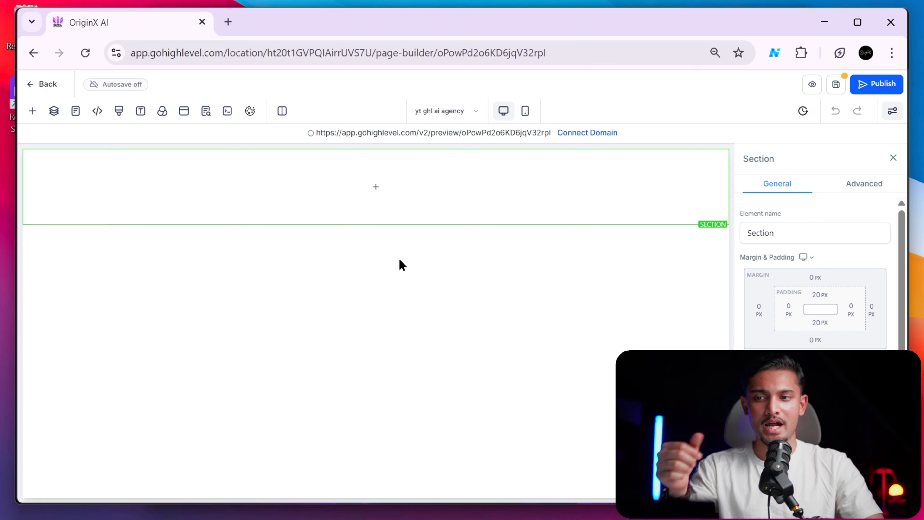
# Add a 1 Column row to the section and place an Image element in its column.
pyautogui.click(381, 188)
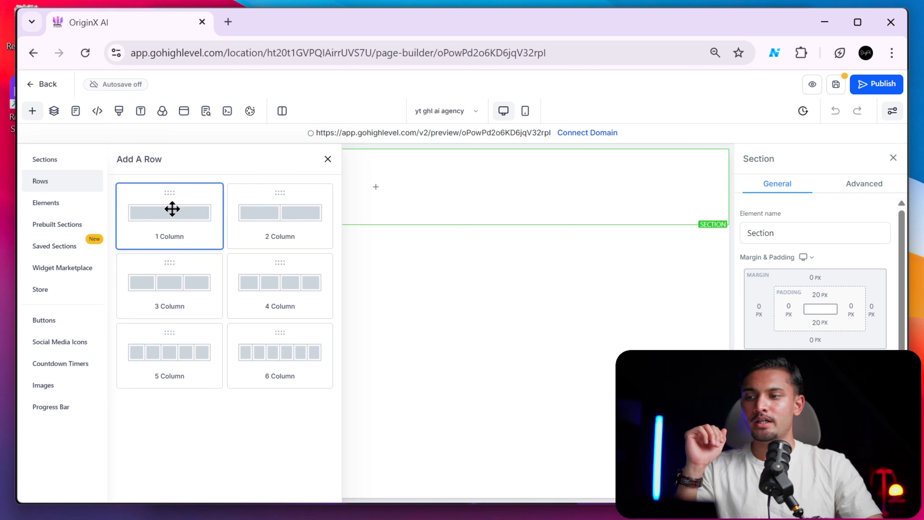
pyautogui.moveTo(171, 209); pyautogui.dragTo(287, 204)
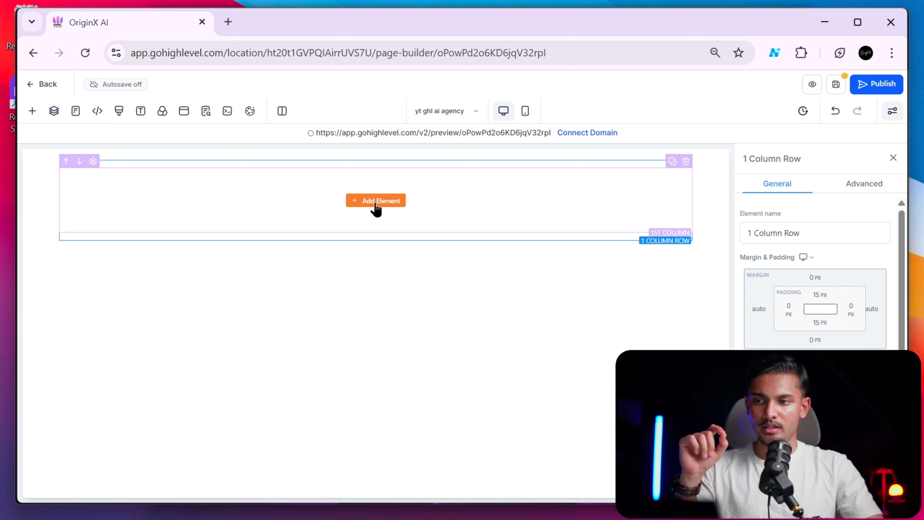
pyautogui.click(392, 203)
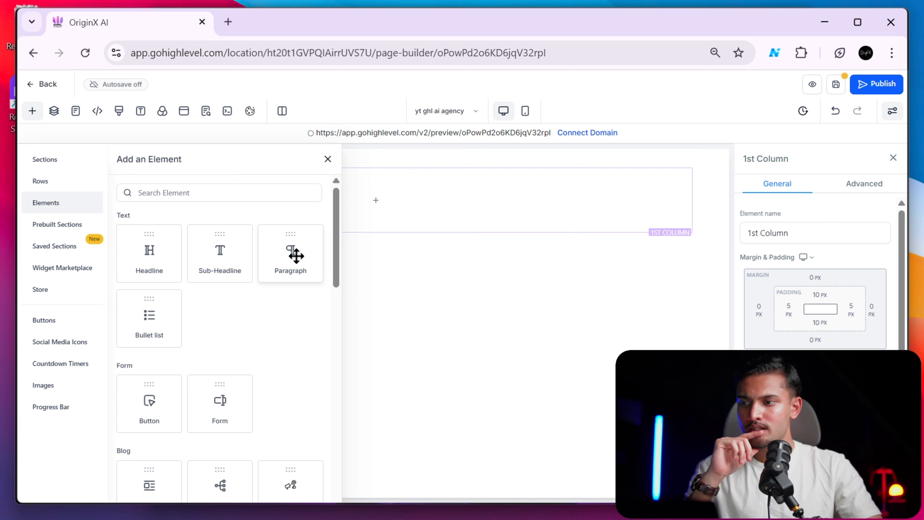
pyautogui.click(215, 196)
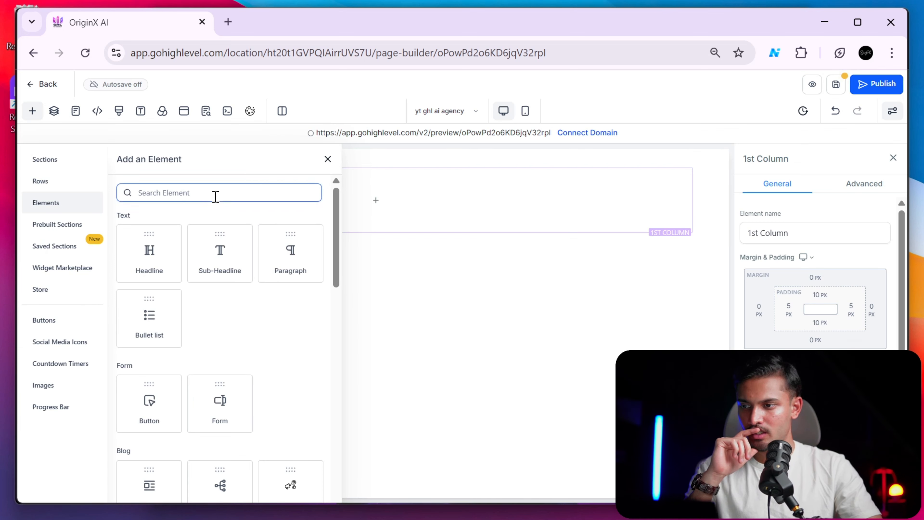
pyautogui.click(212, 196)
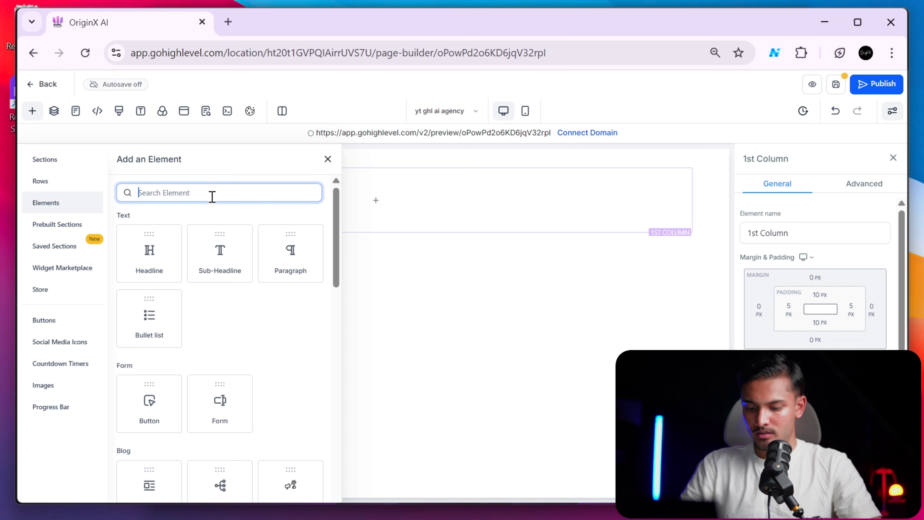
pyautogui.write('image')
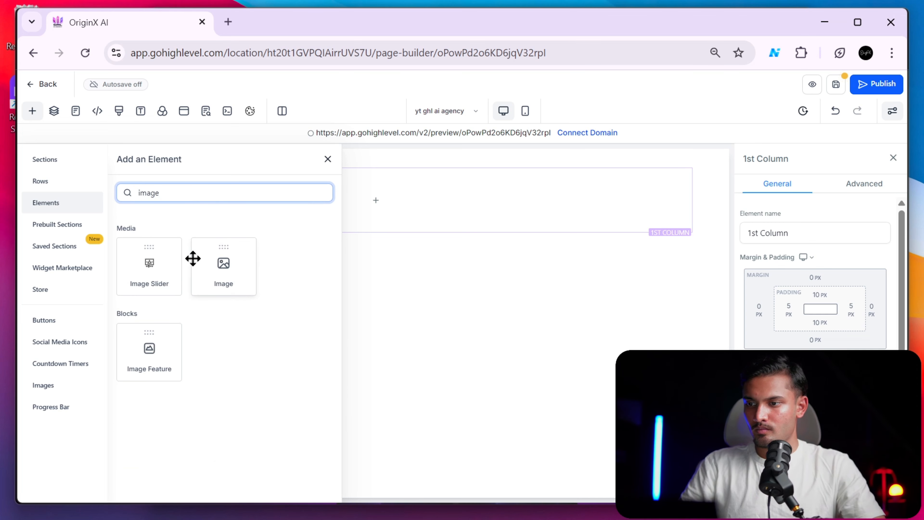
pyautogui.click(218, 276)
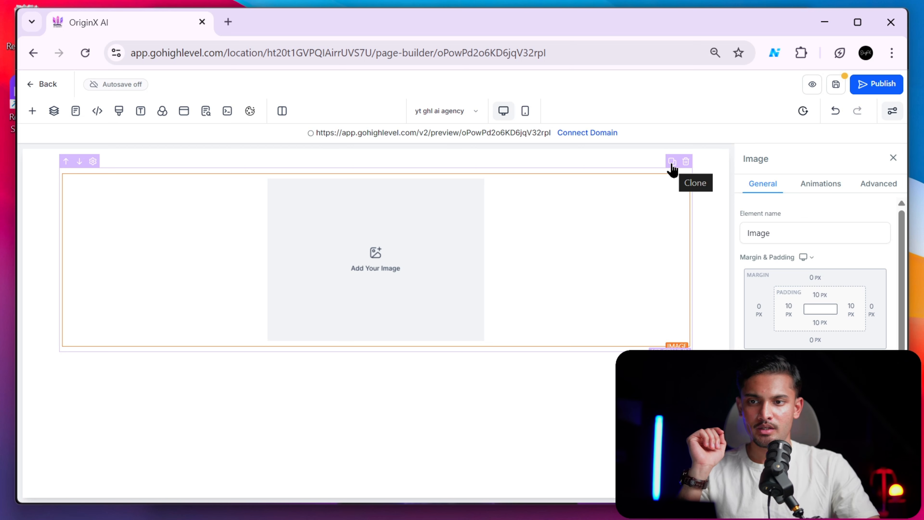
# Duplicate the column holding the image placeholder and delete the original column.
pyautogui.click(671, 163)
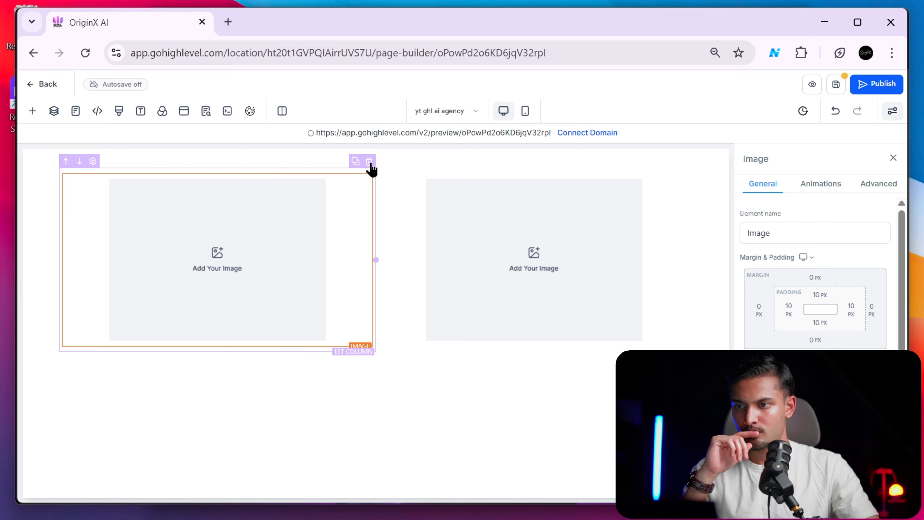
pyautogui.click(369, 161)
# Fill the image placeholder with the first LOGO DARK (GHL AI AGENCY) file from Media Storage.
pyautogui.click(373, 252)
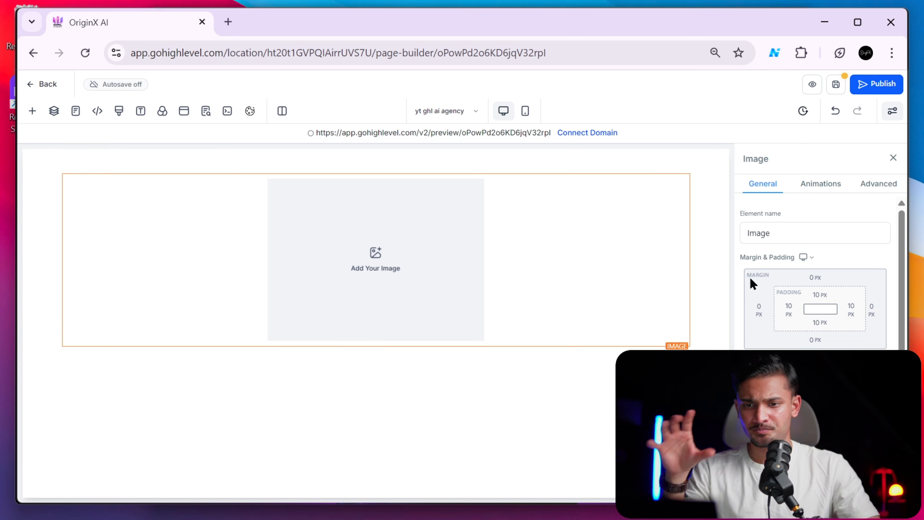
pyautogui.scroll(-3, 800, 312)
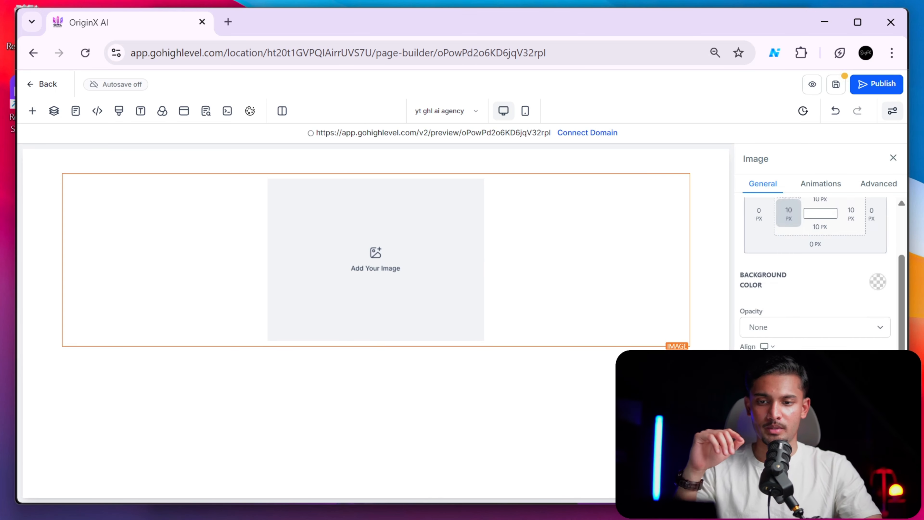
pyautogui.scroll(3, 801, 309)
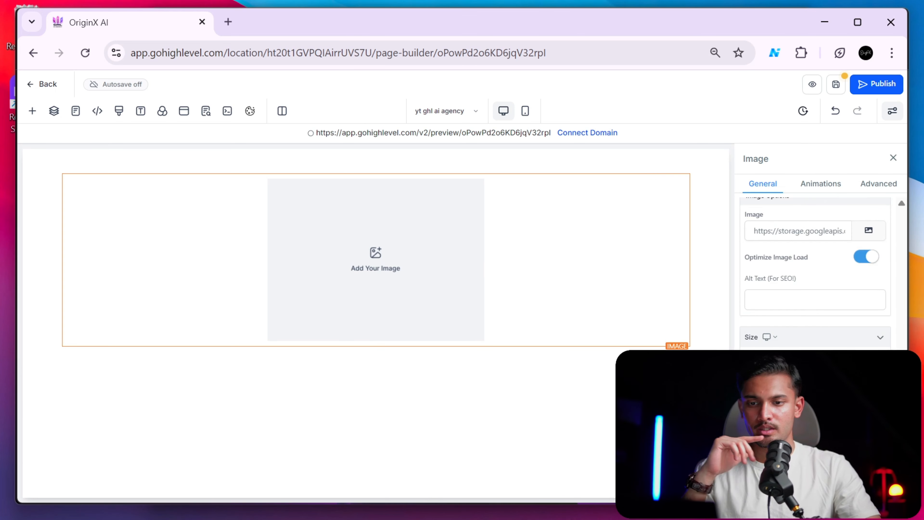
pyautogui.click(869, 233)
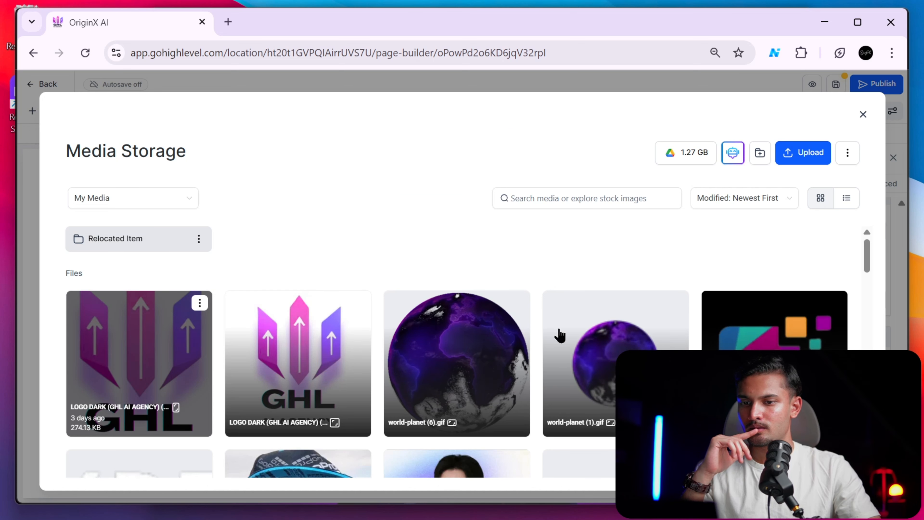
pyautogui.click(560, 335)
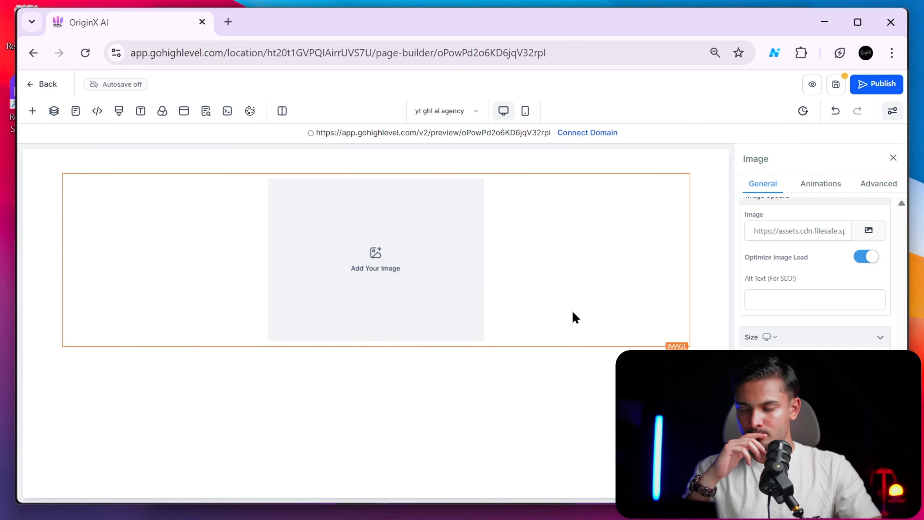
pyautogui.scroll(-5, 550, 307)
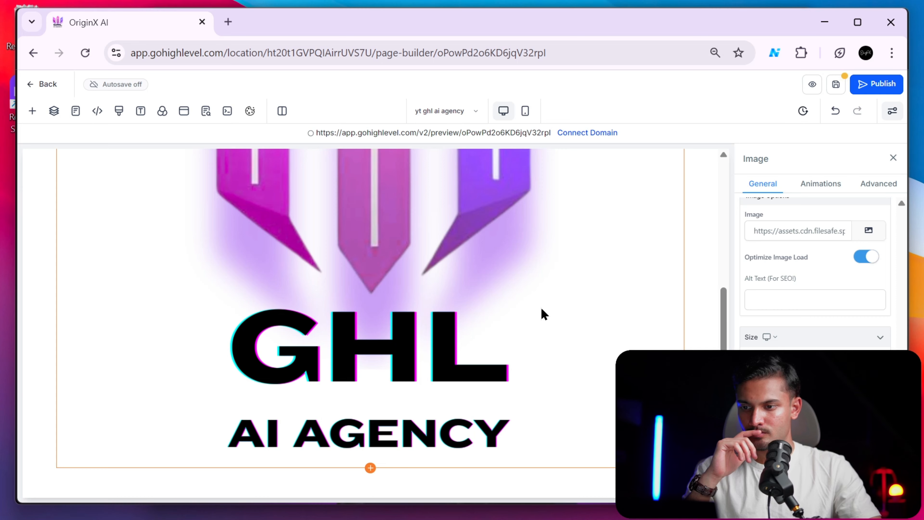
pyautogui.scroll(5, 543, 314)
# Replace the oversized picture with a smaller version of the dark GHL AI AGENCY logo from Media Storage.
pyautogui.click(879, 235)
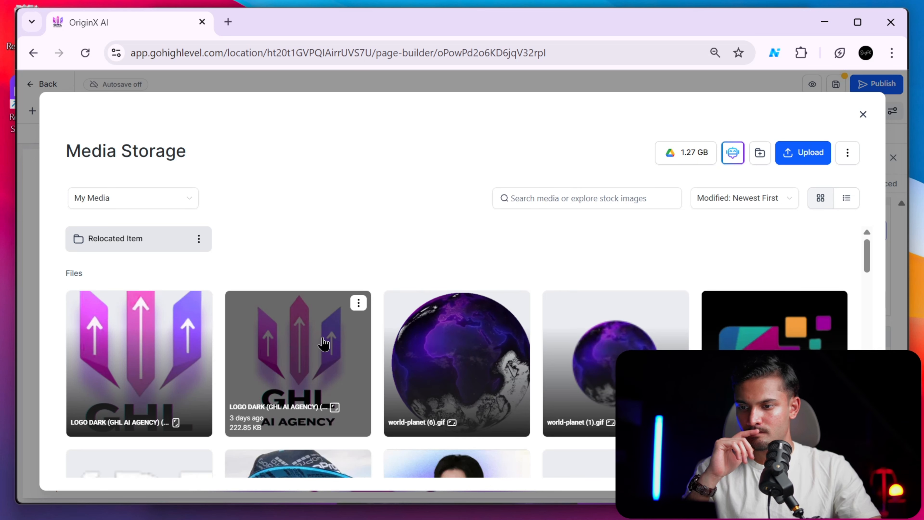
pyautogui.scroll(-5, 323, 344)
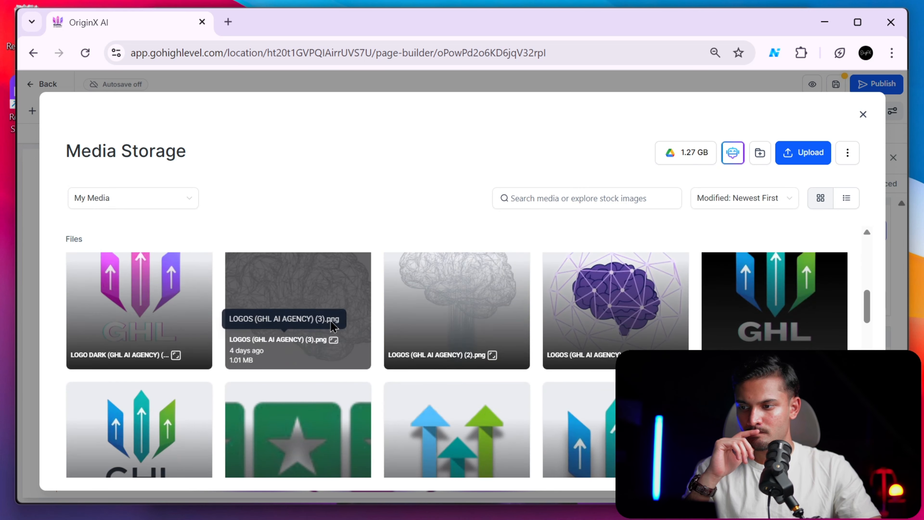
pyautogui.scroll(5, 332, 326)
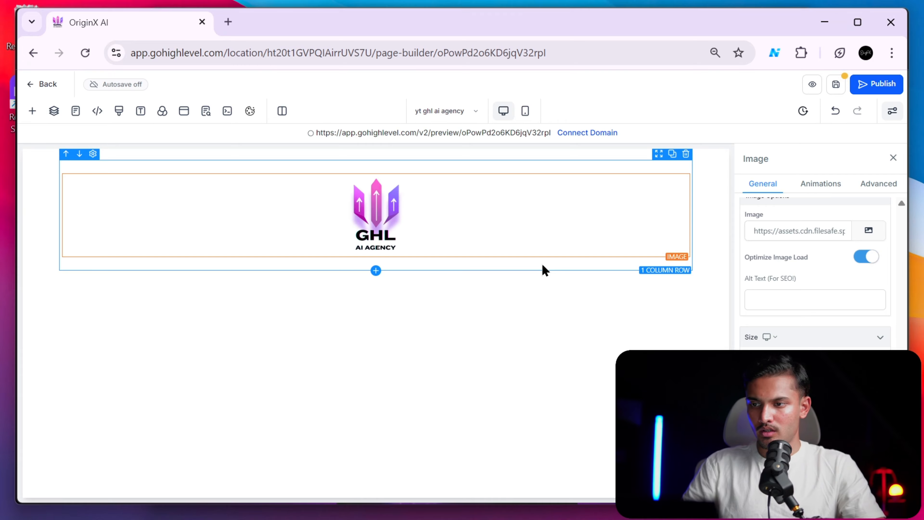
# Switch to the ghlaiagency.com reference site and examine its header and hero section against the page under construction.
pyautogui.hotkey('alt', 'Tab')
pyautogui.hotkey('alt', 'Tab')
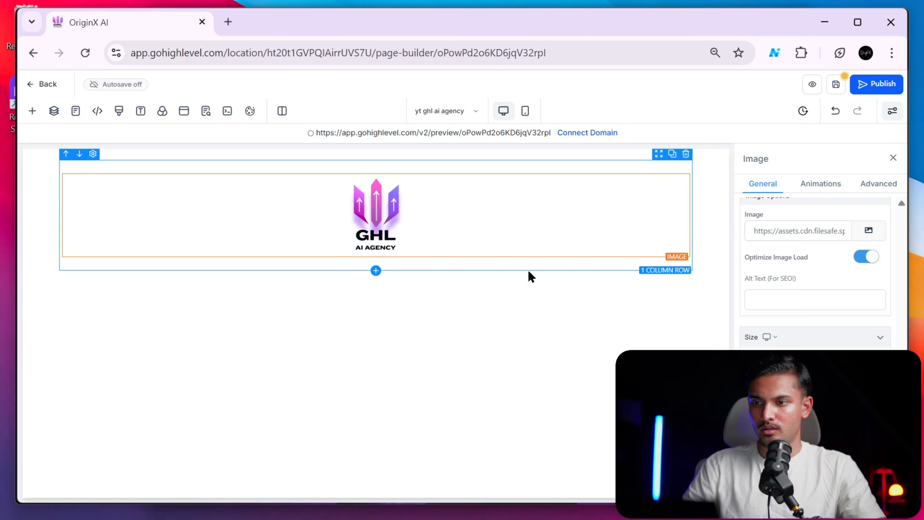
pyautogui.hotkey('alt', 'Tab')
pyautogui.hotkey('alt', 'Tab')
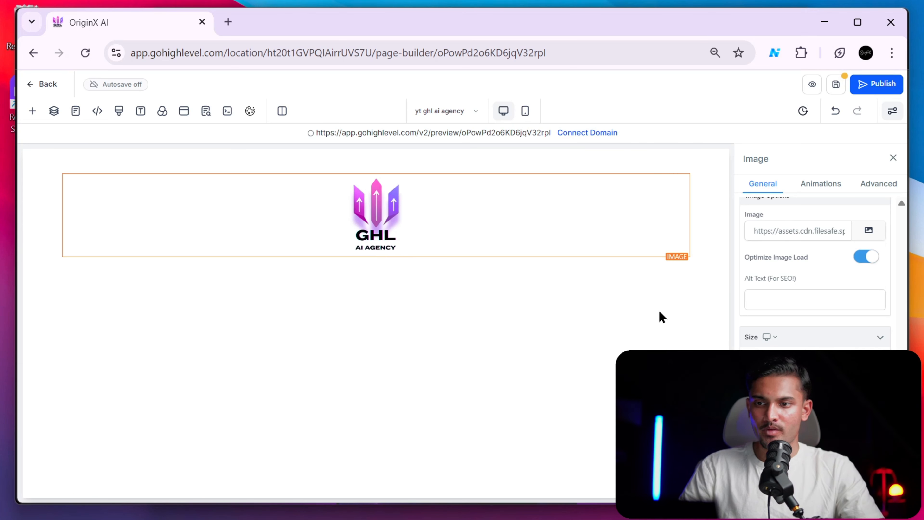
pyautogui.hotkey('alt', 'Tab')
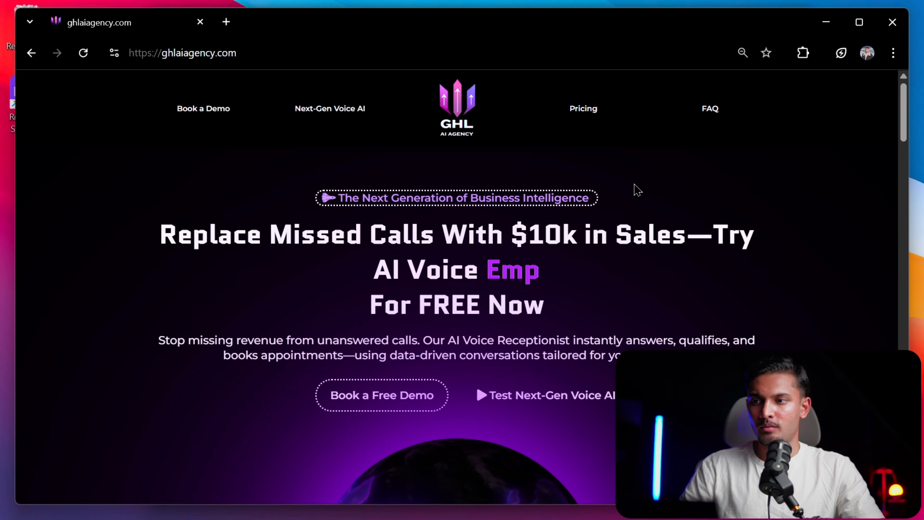
pyautogui.scroll(-10, 546, 260)
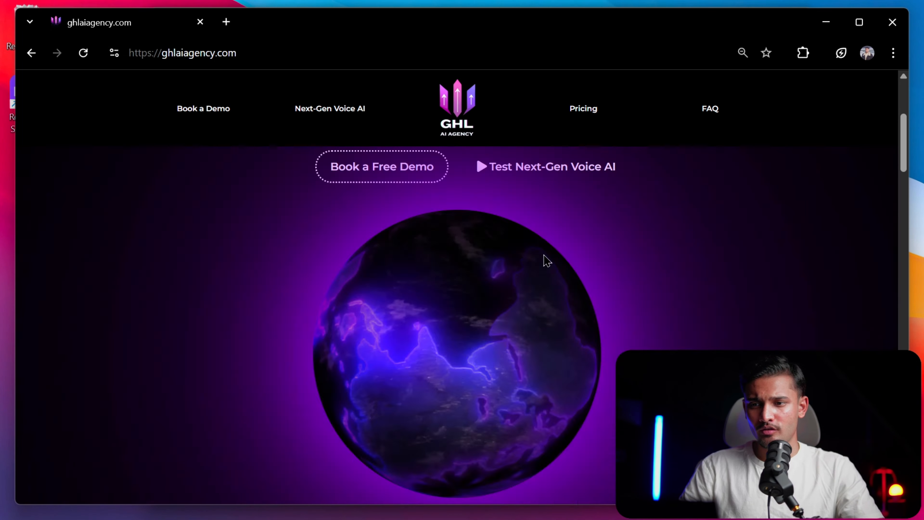
pyautogui.scroll(10, 498, 268)
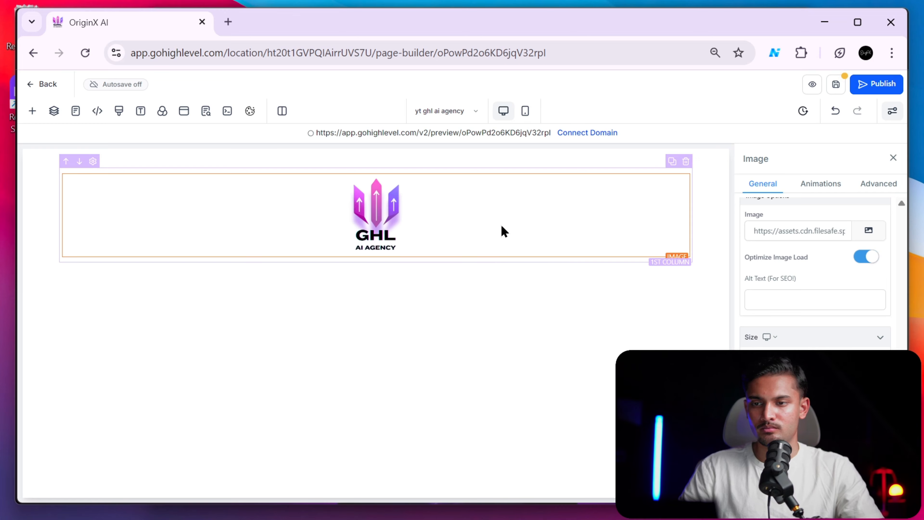
pyautogui.hotkey('alt', 'Tab')
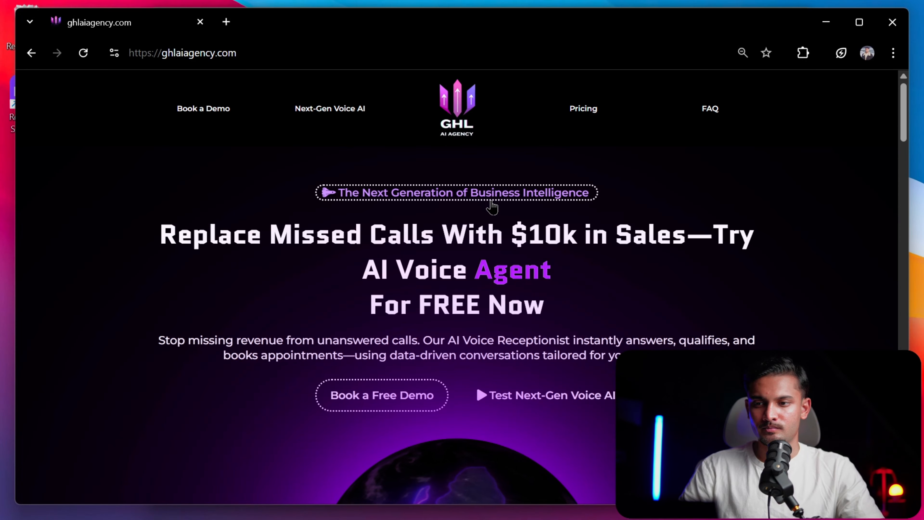
pyautogui.hotkey('alt', 'Tab')
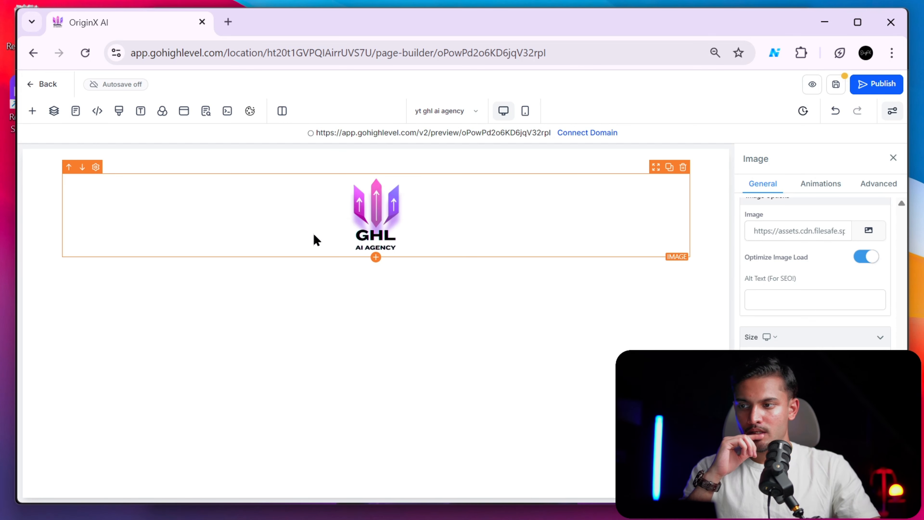
# Check where the FAQ, Next-Gen Voice AI and Book a Demo header links lead on ghlaiagency.com.
pyautogui.hotkey('alt', 'Tab')
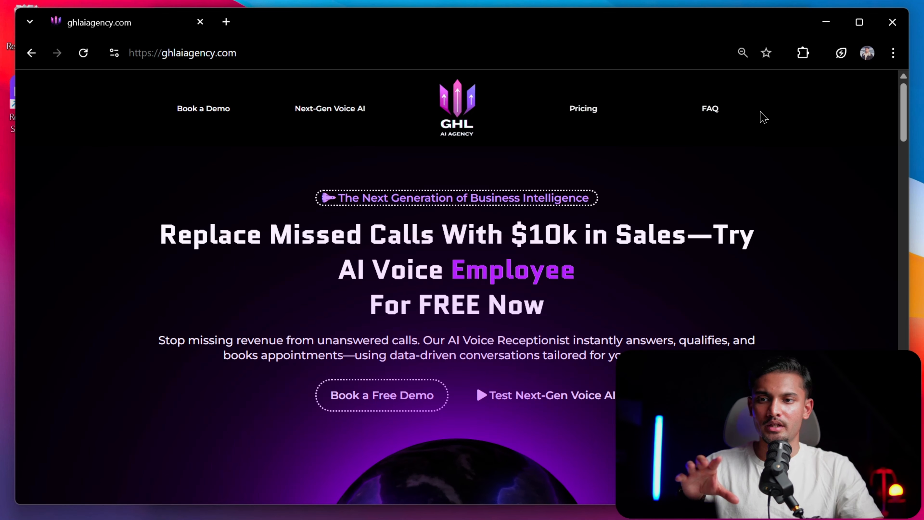
pyautogui.click(707, 114)
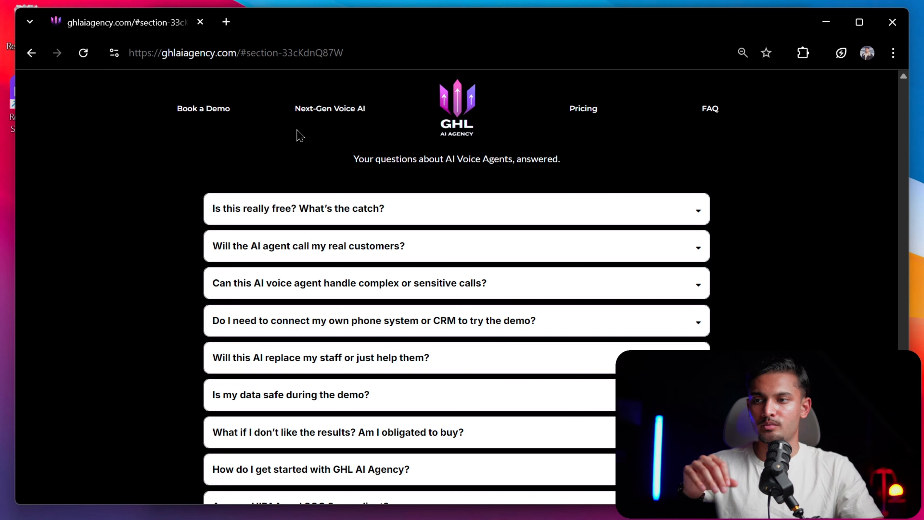
pyautogui.click(314, 114)
pyautogui.click(199, 109)
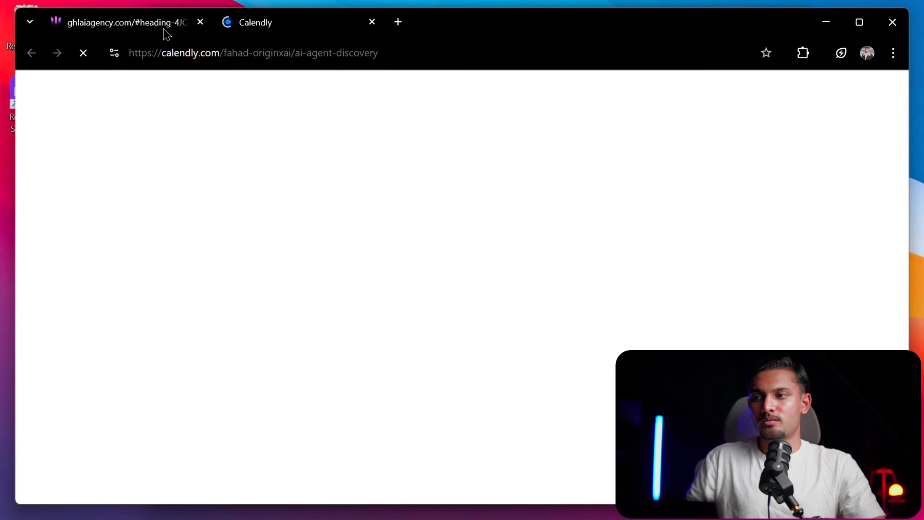
pyautogui.click(163, 25)
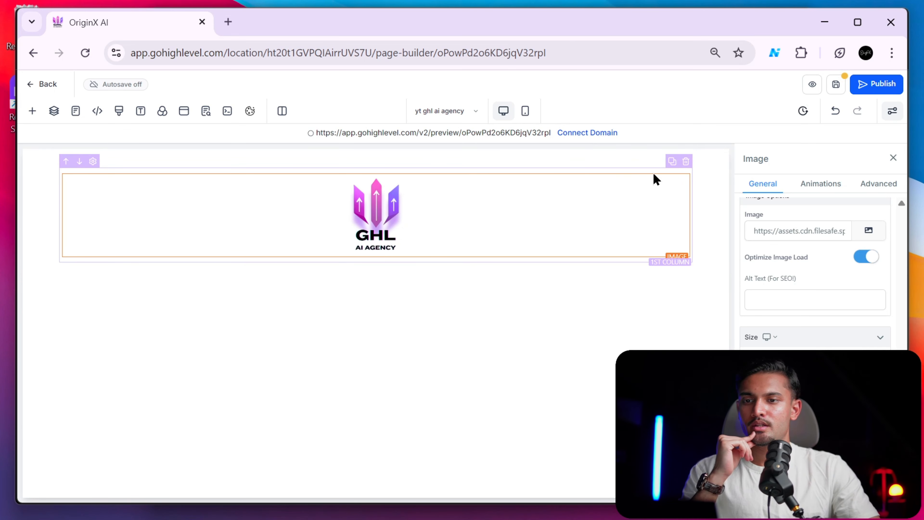
# Duplicate the logo column in the page builder and delete the logo image from the second column.
pyautogui.click(672, 163)
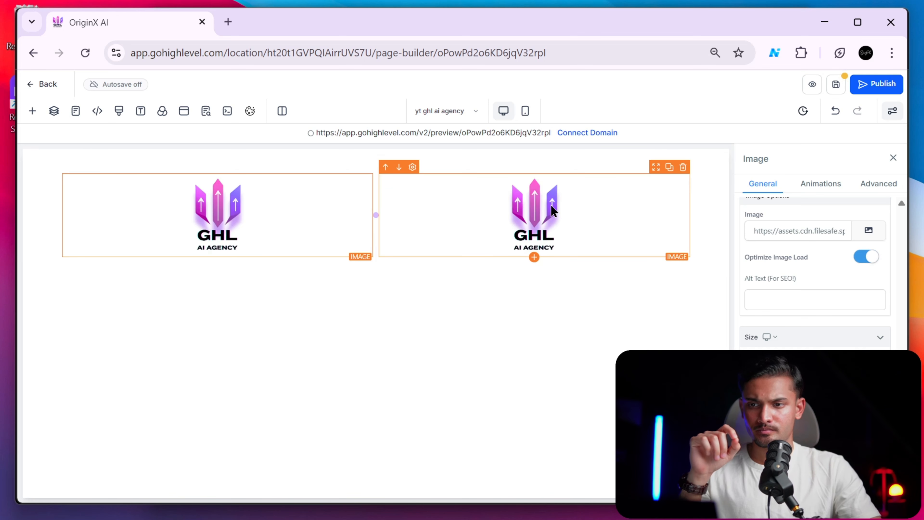
pyautogui.click(555, 210)
pyautogui.click(683, 168)
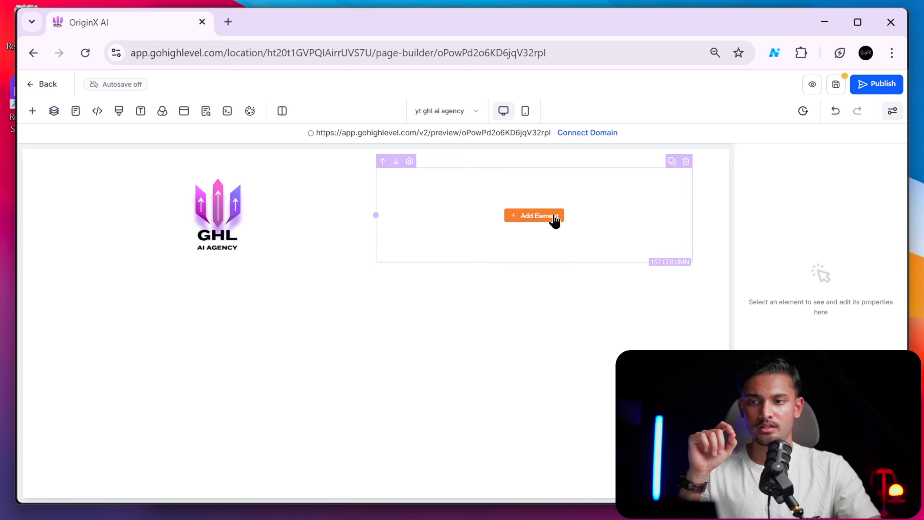
# Add the plain borderless button with black text to the empty column beside the logo.
pyautogui.click(534, 215)
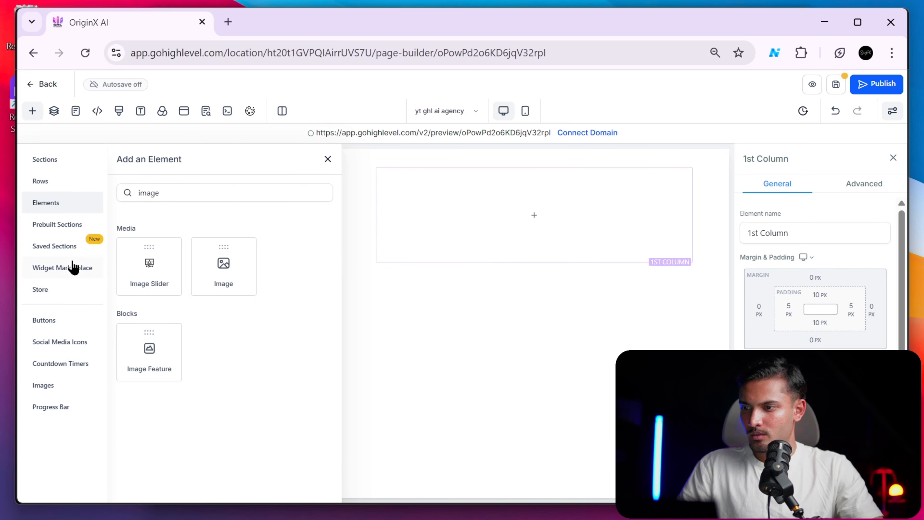
pyautogui.click(65, 229)
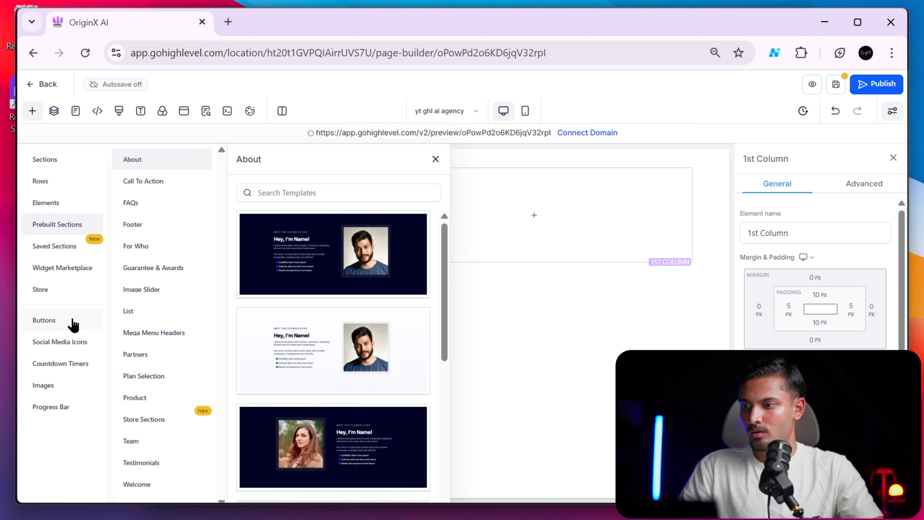
pyautogui.click(74, 325)
pyautogui.scroll(-10, 186, 262)
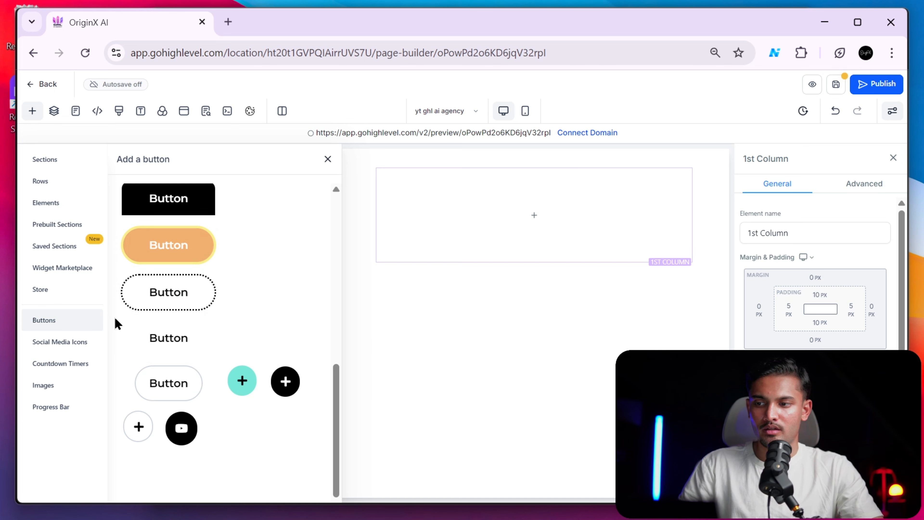
pyautogui.click(180, 344)
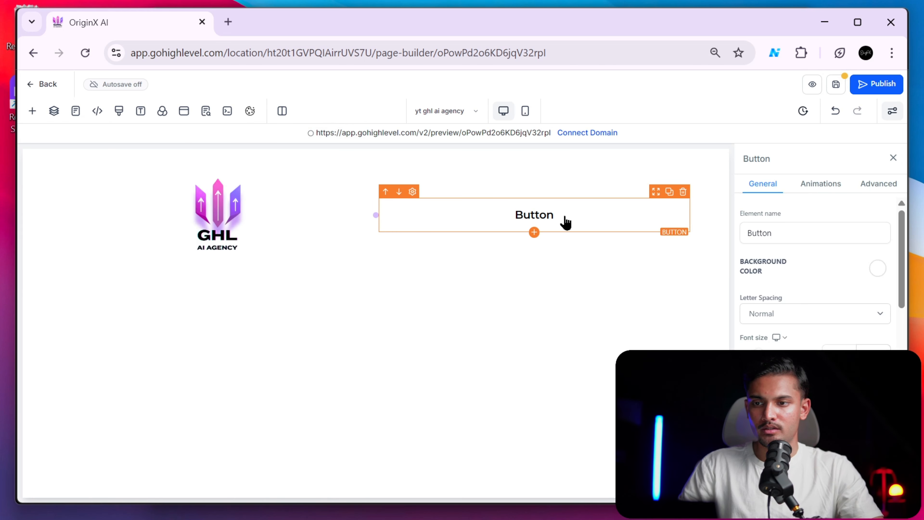
pyautogui.scroll(-5, 792, 348)
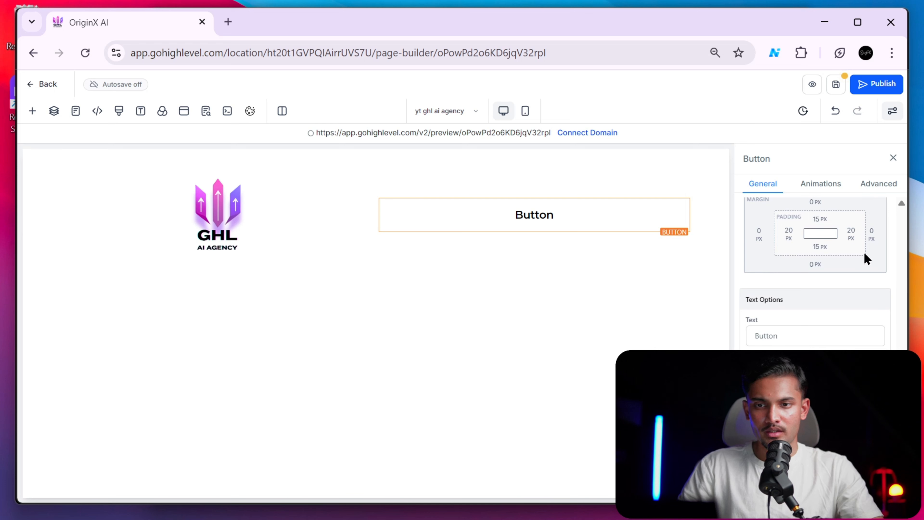
# Set the button's right padding to 10 px and its left padding to 0 px.
pyautogui.click(851, 232)
pyautogui.click(750, 288)
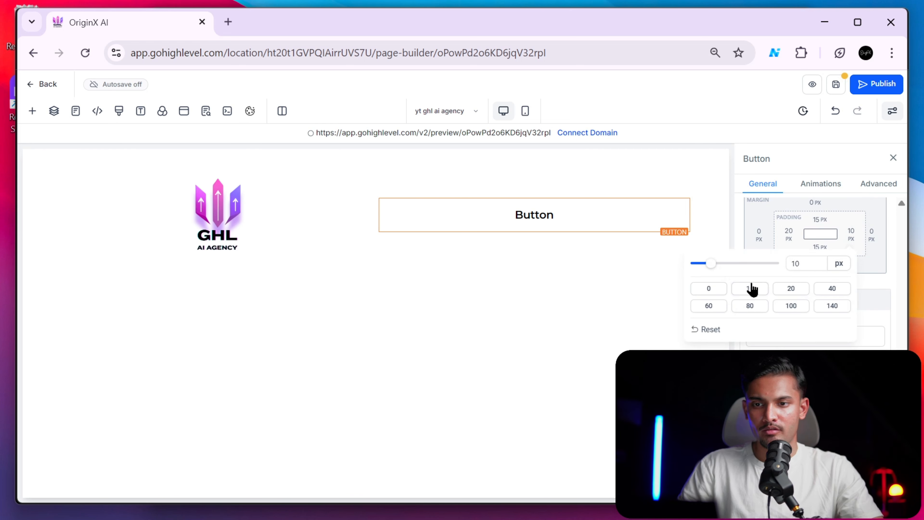
pyautogui.click(790, 240)
pyautogui.click(790, 240)
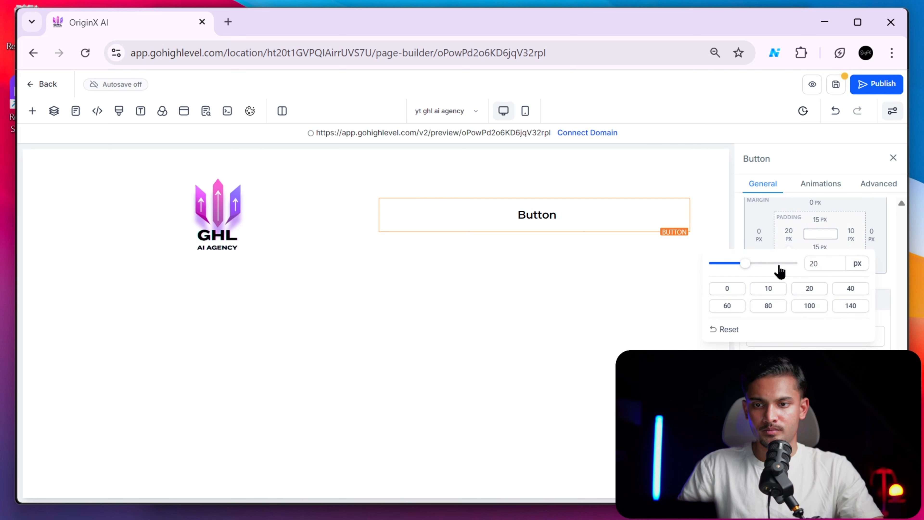
pyautogui.click(738, 290)
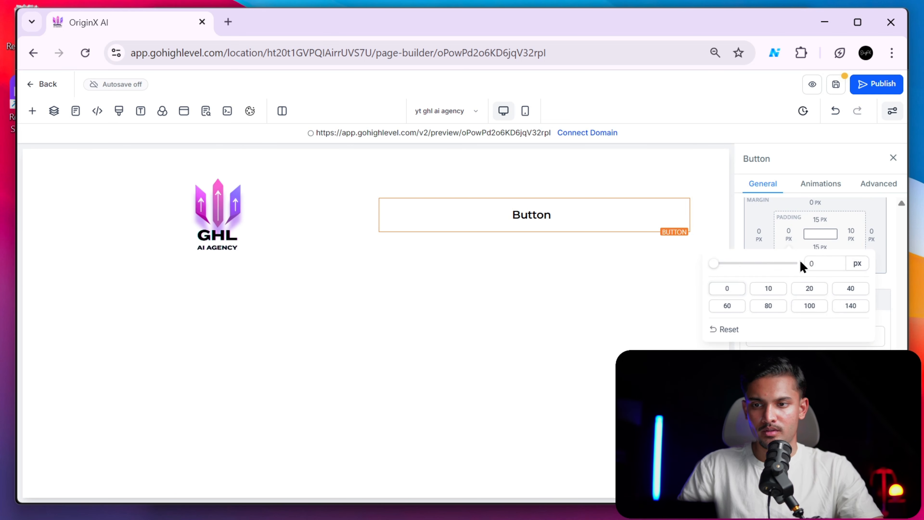
# Set the button's top, bottom and right padding to 0 px.
pyautogui.click(820, 222)
pyautogui.click(820, 223)
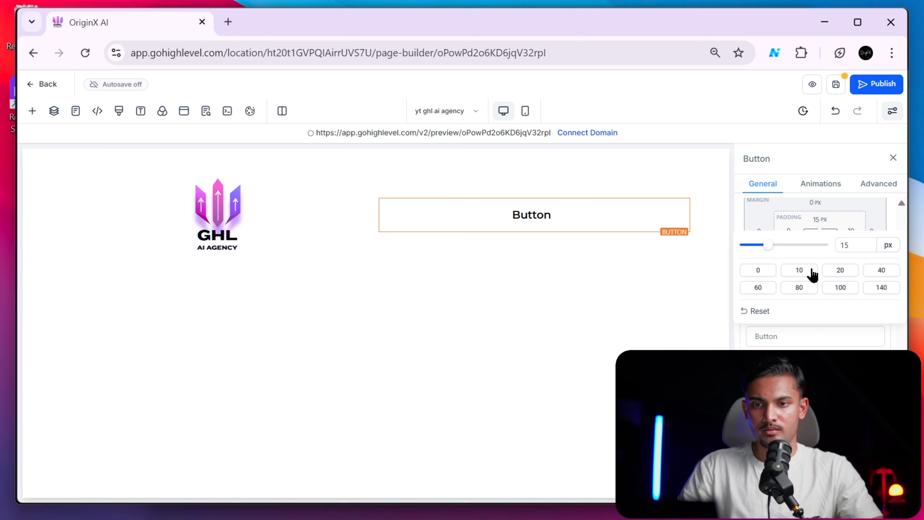
pyautogui.click(800, 275)
pyautogui.click(767, 272)
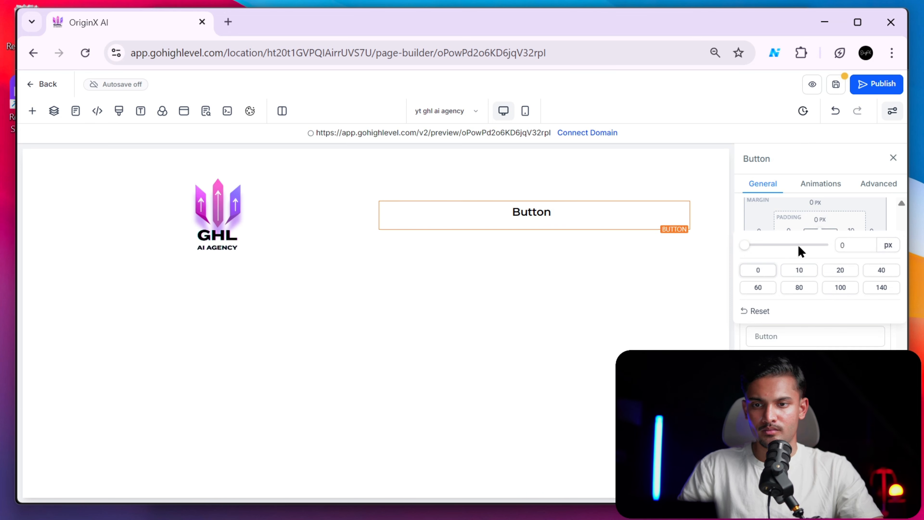
pyautogui.click(819, 248)
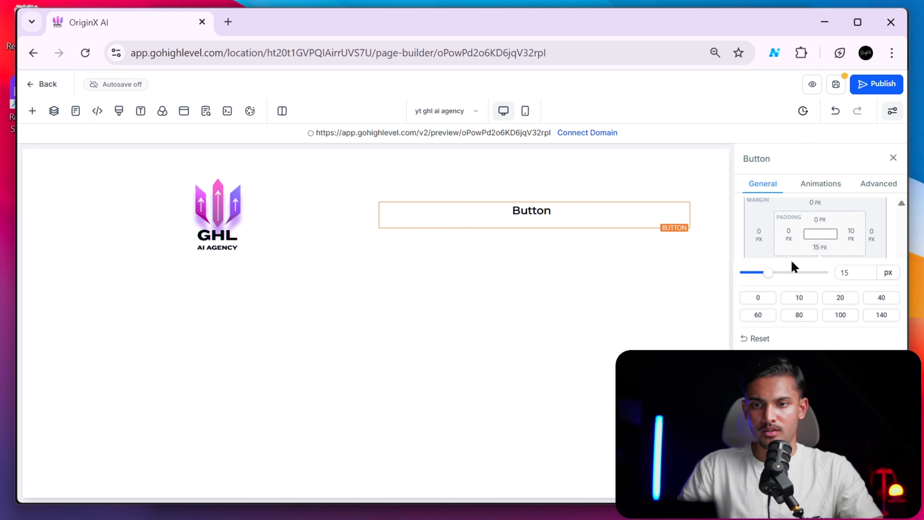
pyautogui.click(752, 301)
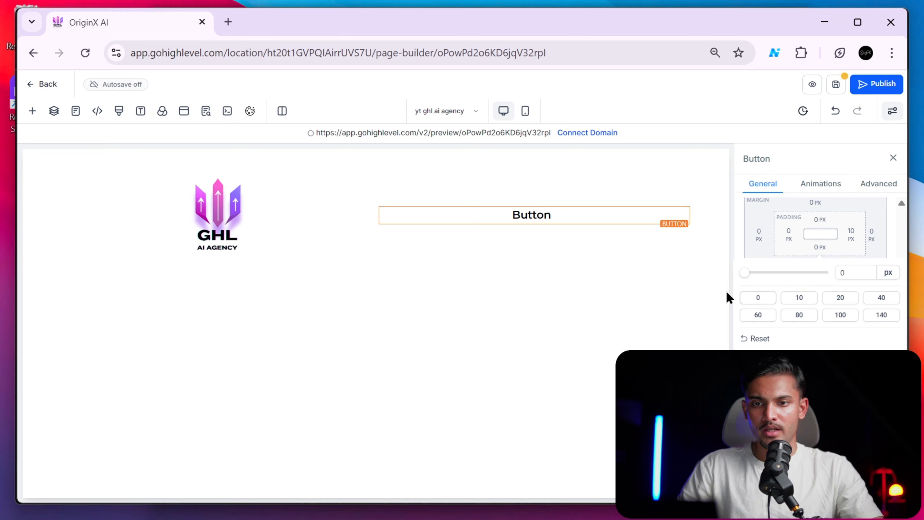
pyautogui.click(852, 232)
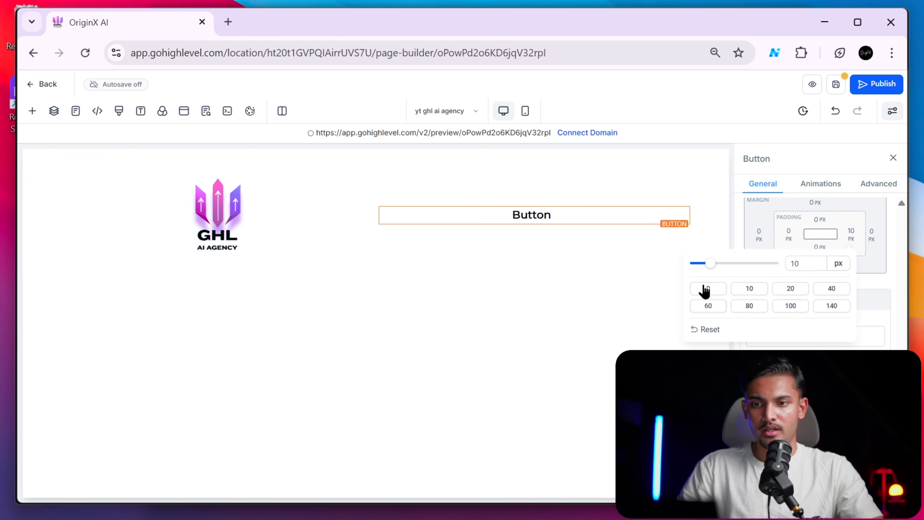
pyautogui.click(704, 290)
pyautogui.click(630, 323)
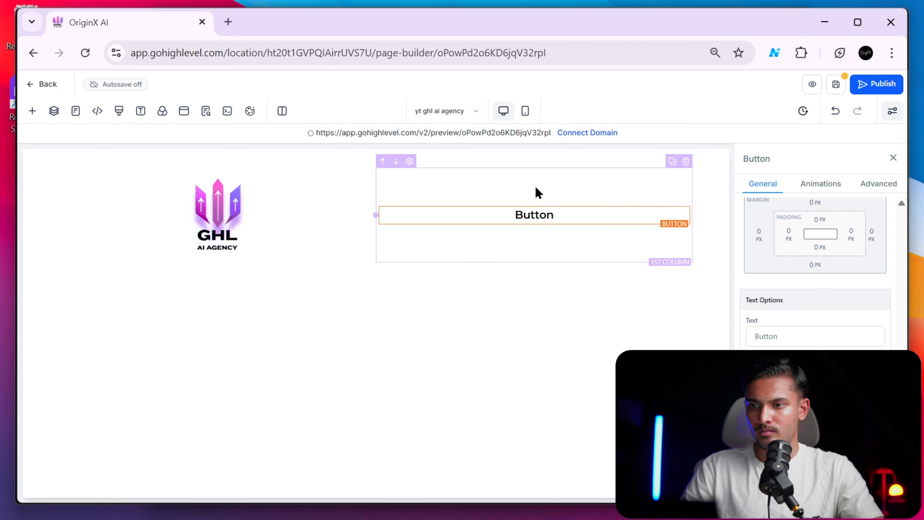
# Change the text of the button beside the logo to "Book a Demo".
pyautogui.click(369, 190)
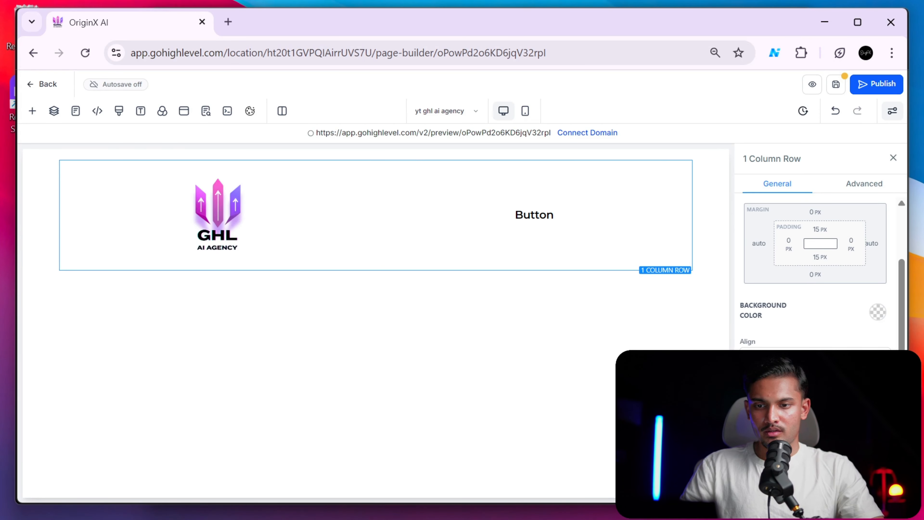
pyautogui.click(576, 230)
pyautogui.click(539, 215)
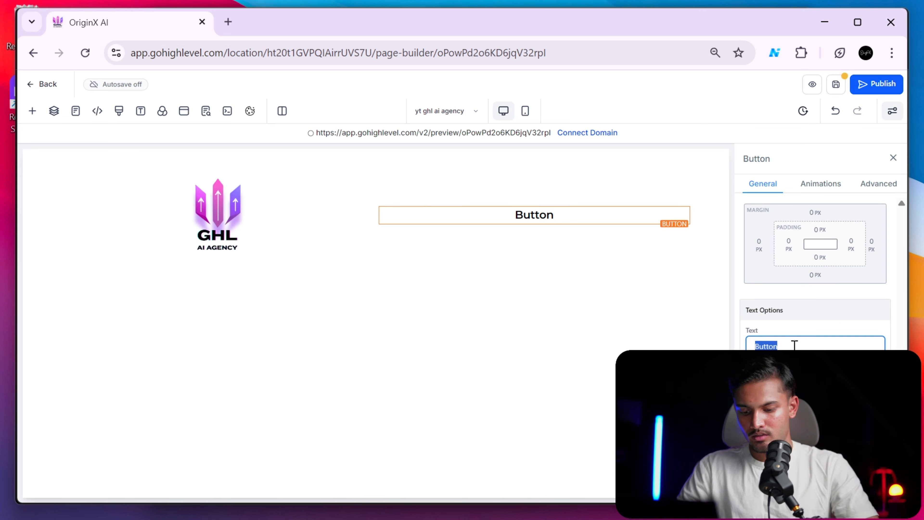
pyautogui.write('Book ')
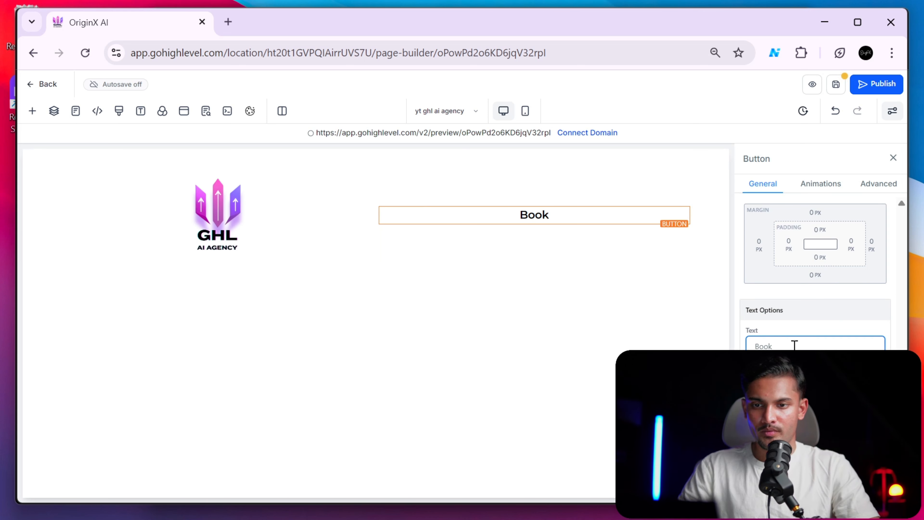
pyautogui.write('a Demo')
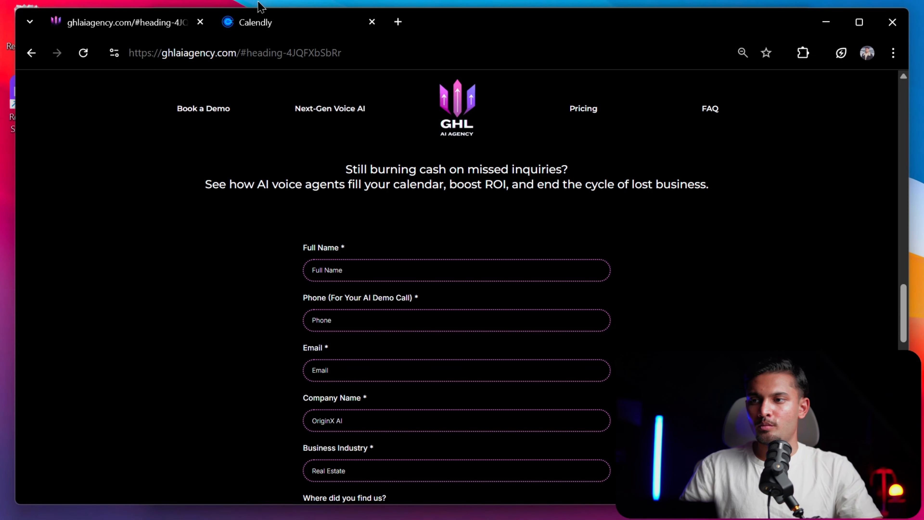
# Check on ghlaiagency.com which Calendly booking page the Book a Demo header link opens, and review the hero section.
pyautogui.click(217, 105)
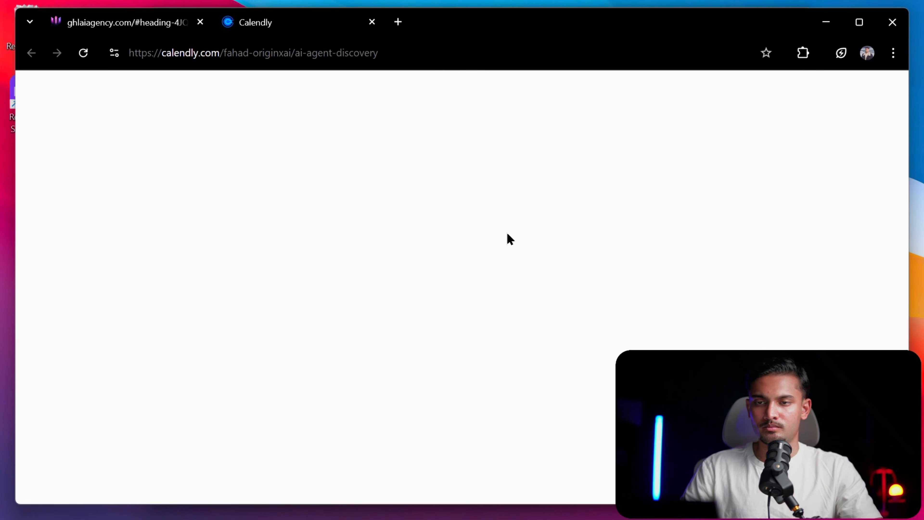
pyautogui.click(141, 22)
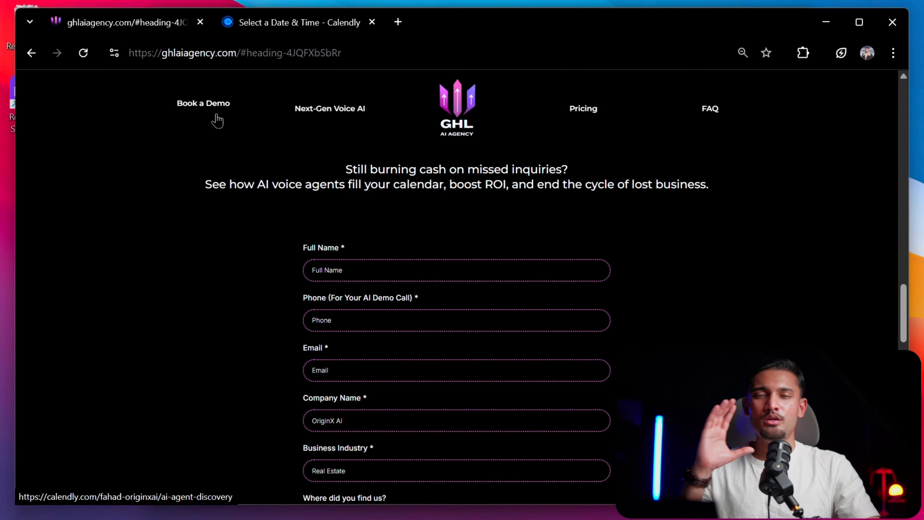
pyautogui.scroll(10, 386, 201)
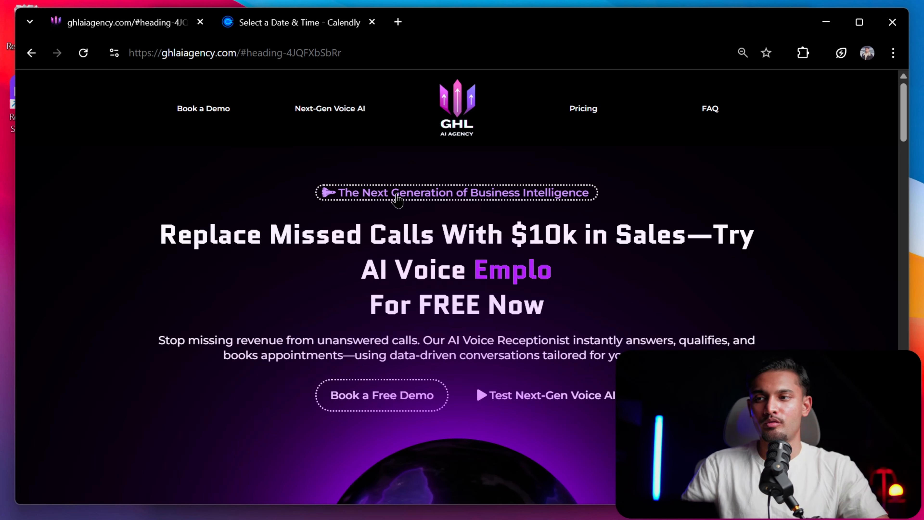
pyautogui.click(296, 25)
pyautogui.click(131, 25)
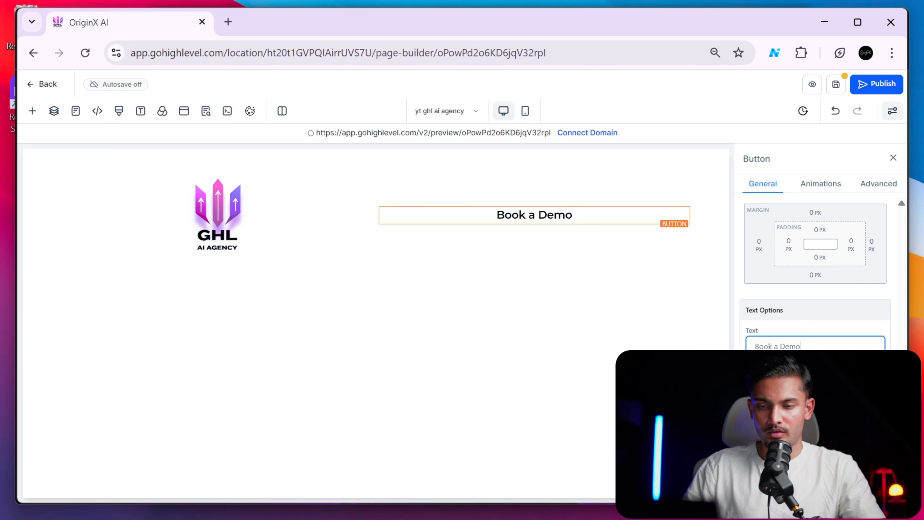
# Back in the page builder, set the Book a Demo button's action to Website URL.
pyautogui.click(797, 269)
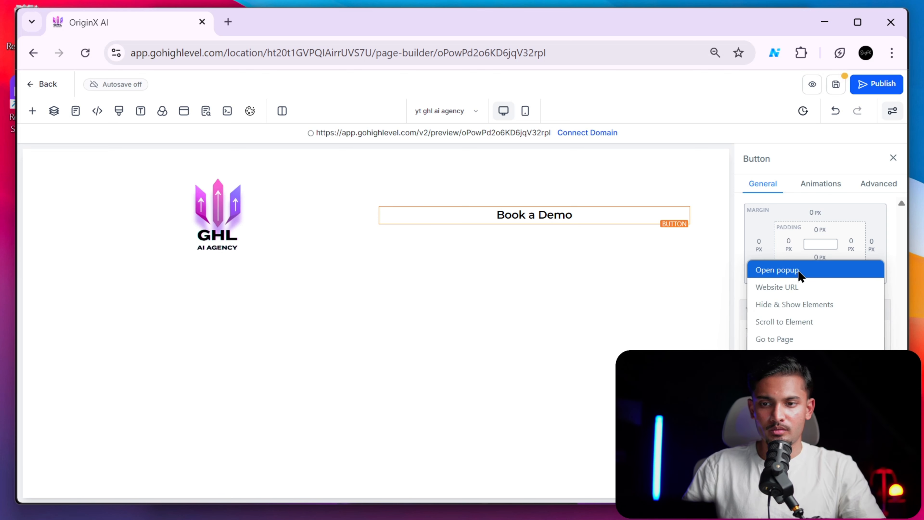
pyautogui.click(794, 287)
pyautogui.scroll(-2, 814, 269)
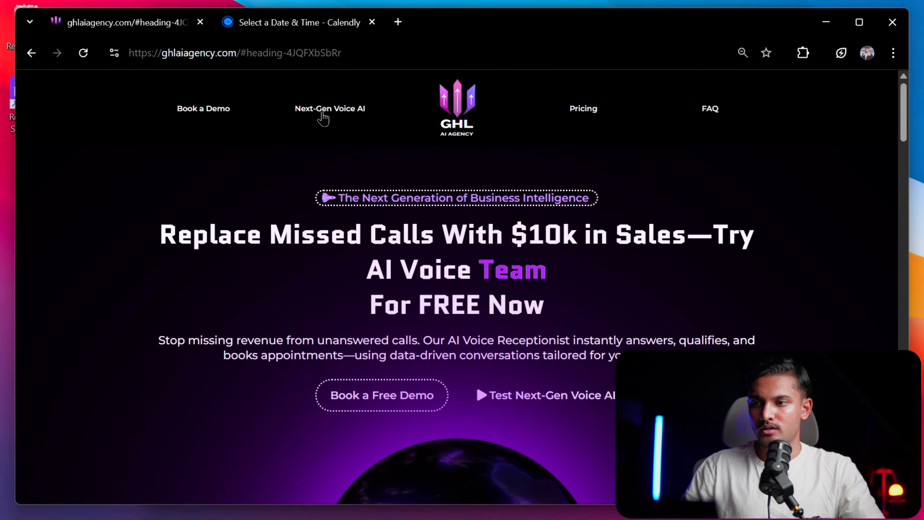
# Examine the demo request form section on ghlaiagency.com, including its fields, consent checkboxes and submit button.
pyautogui.scroll(-10, 443, 304)
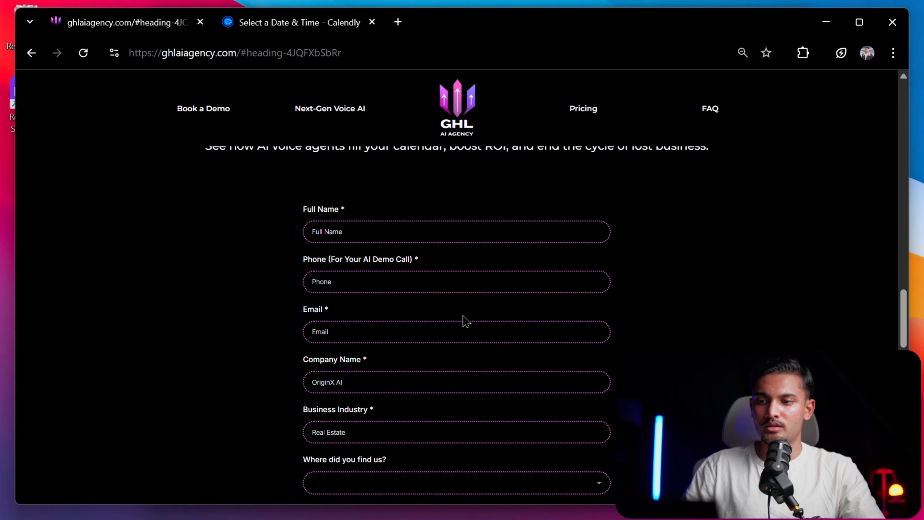
pyautogui.scroll(5, 464, 321)
pyautogui.scroll(-8, 543, 378)
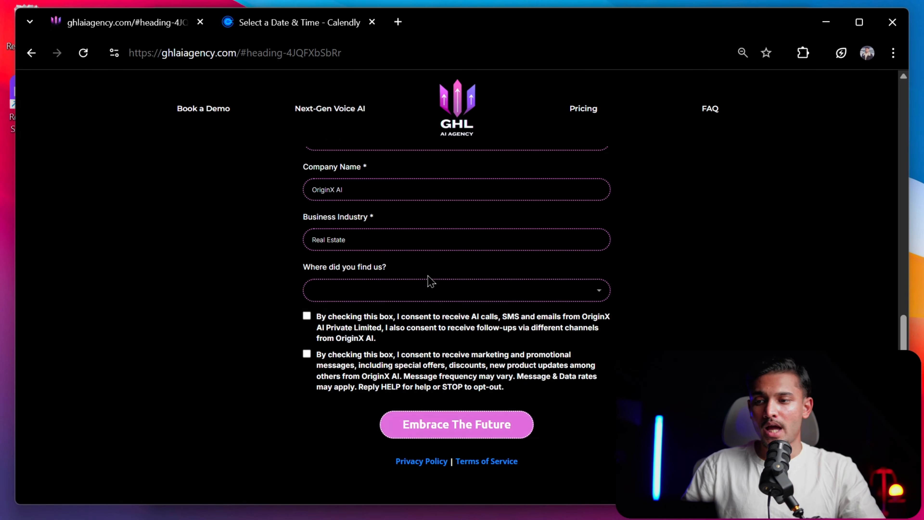
pyautogui.scroll(15, 433, 278)
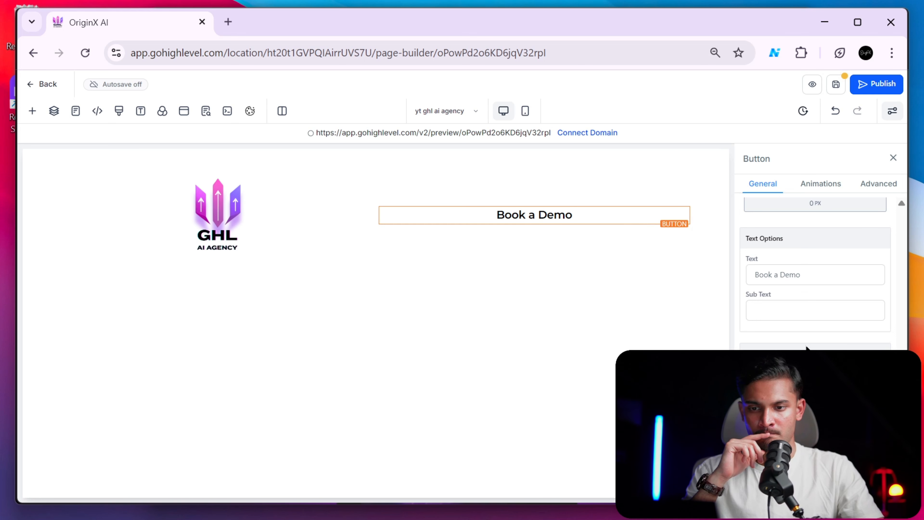
pyautogui.scroll(-5, 806, 340)
pyautogui.scroll(-1, 812, 349)
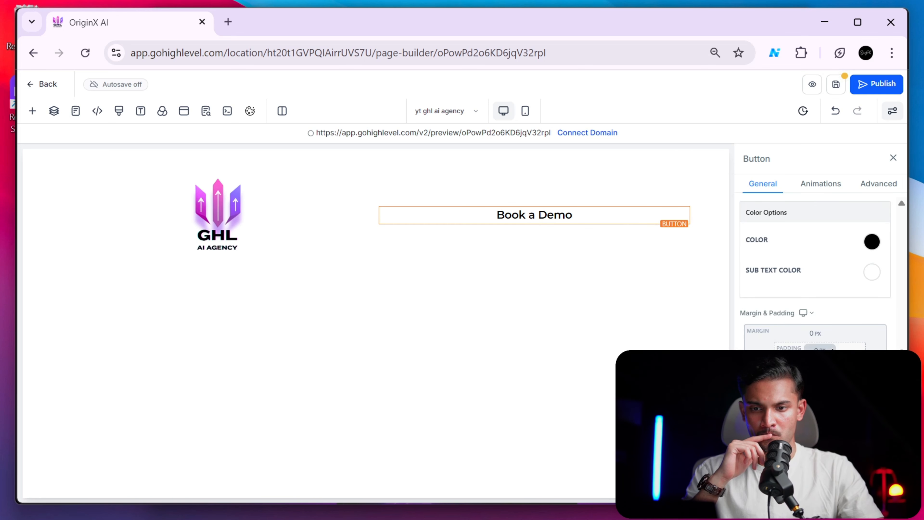
pyautogui.scroll(5, 814, 273)
pyautogui.scroll(3, 828, 346)
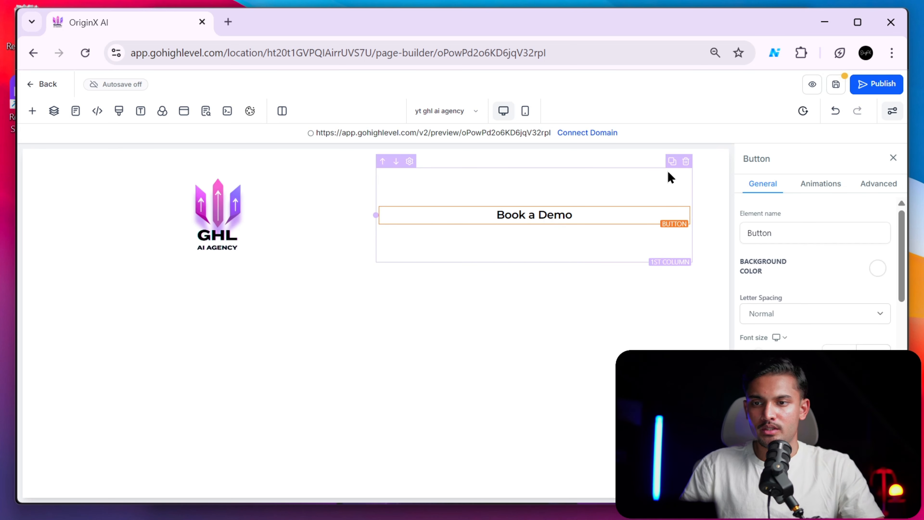
pyautogui.click(676, 152)
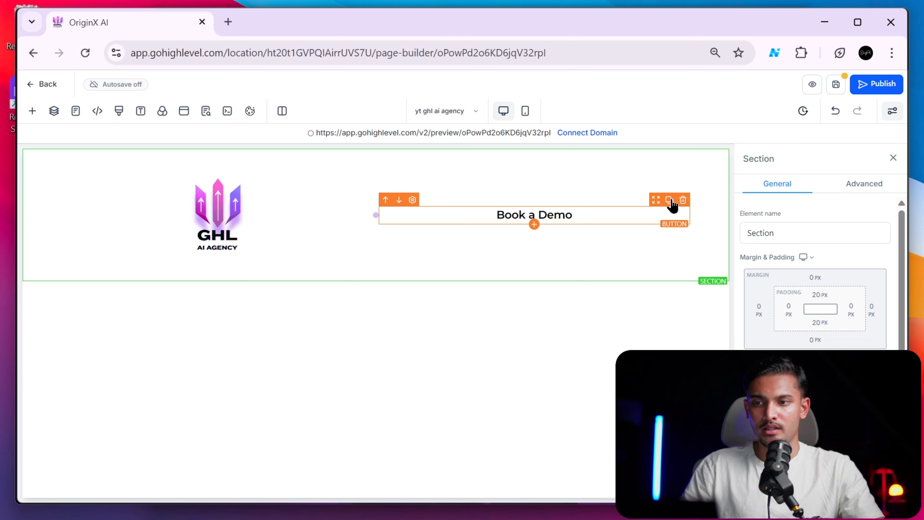
pyautogui.click(670, 201)
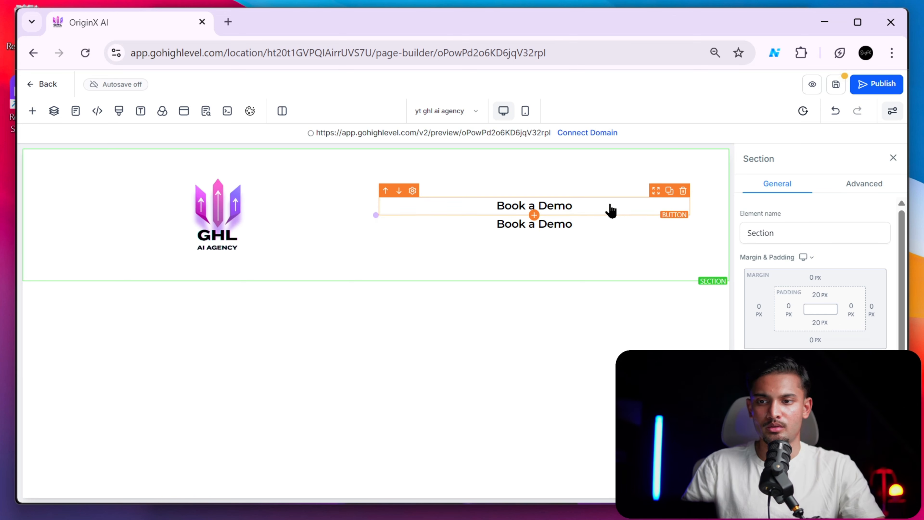
pyautogui.click(684, 191)
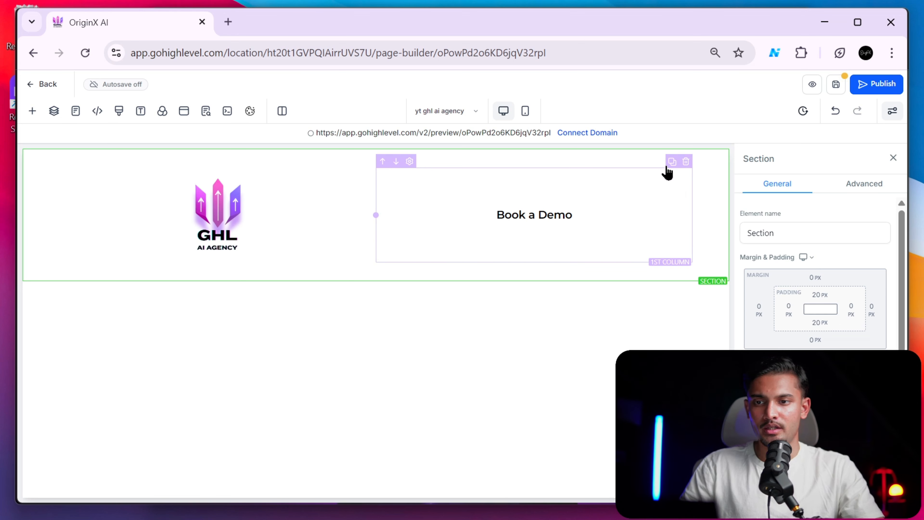
# Duplicate the Book a Demo column three times and reorder the columns so the logo sits in the middle with two buttons on each side.
pyautogui.click(671, 161)
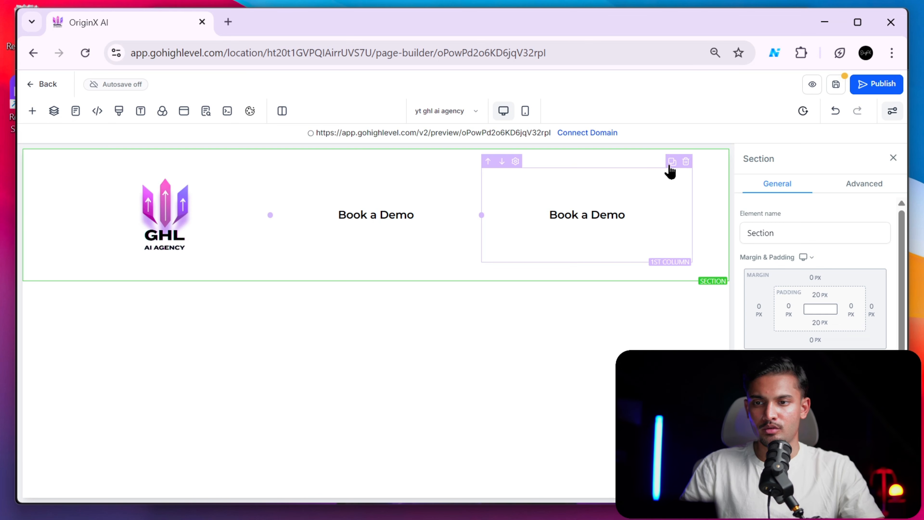
pyautogui.click(672, 162)
pyautogui.click(672, 162)
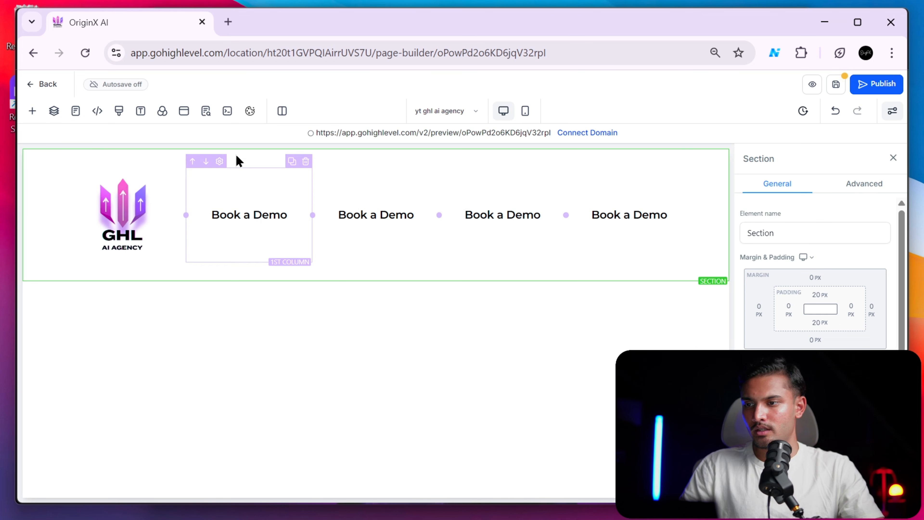
pyautogui.click(193, 162)
pyautogui.click(319, 161)
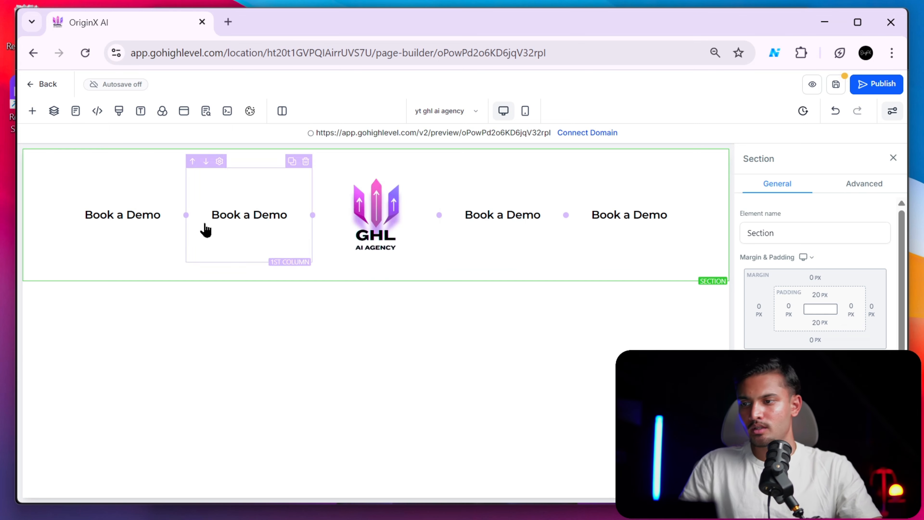
# Change the second header button's text to "Next-Gen Voice AI", copied from the header on ghlaiagency.com.
pyautogui.click(250, 220)
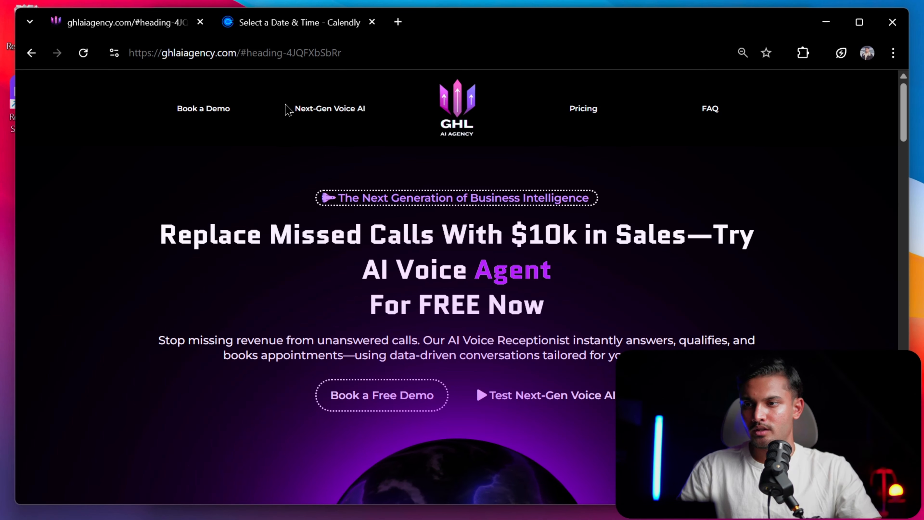
pyautogui.tripleClick(368, 107)
pyautogui.hotkey('ctrl', 'c')
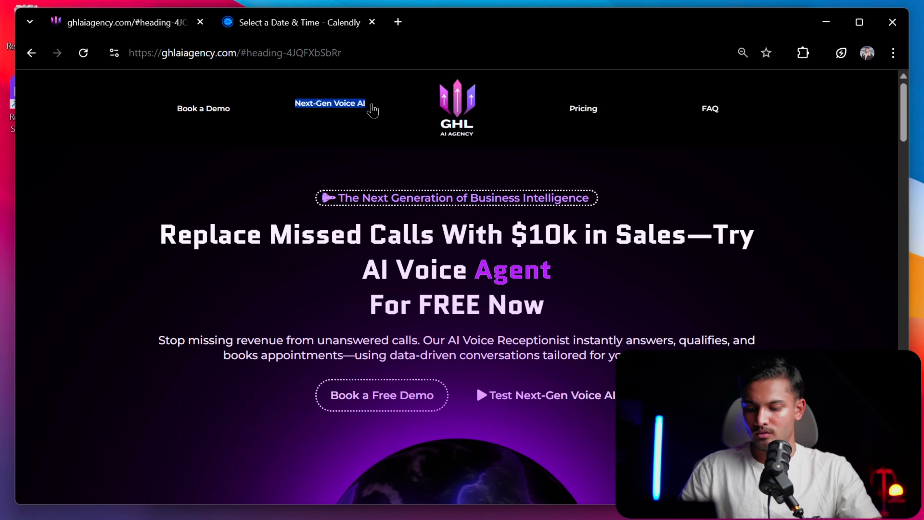
pyautogui.hotkey('alt', 'Tab')
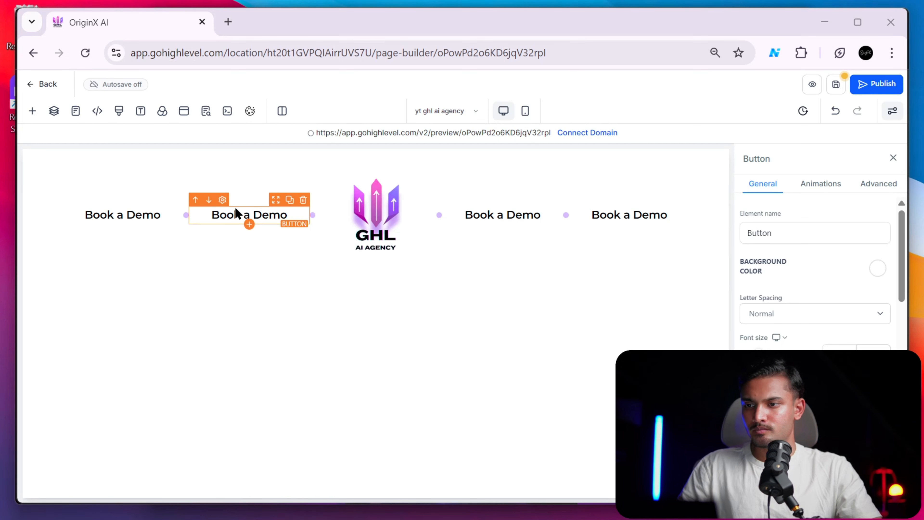
pyautogui.scroll(-5, 818, 346)
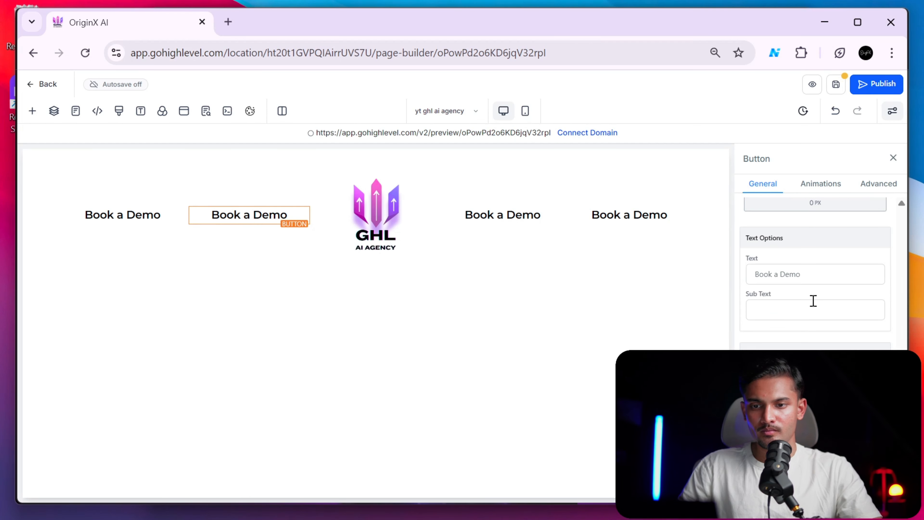
pyautogui.click(813, 273)
pyautogui.hotkey('ctrl', 'a')
pyautogui.hotkey('ctrl', 'v')
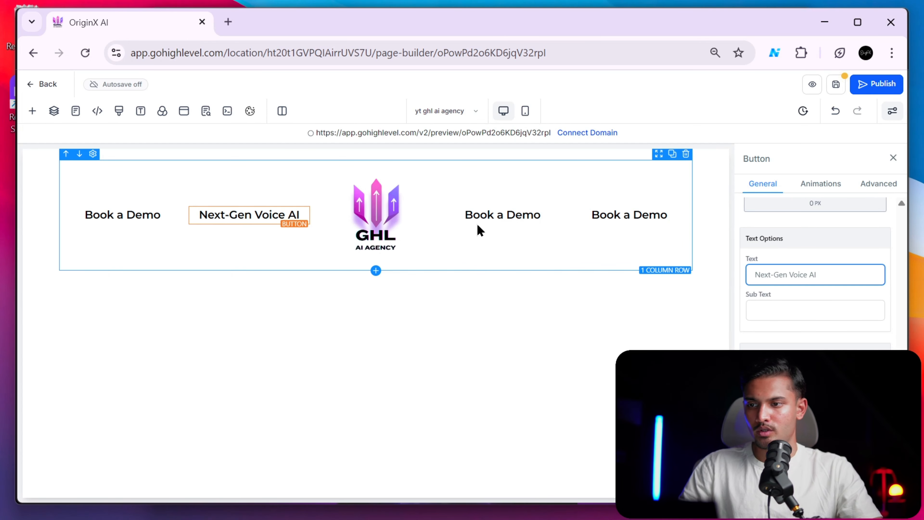
# Change the third header button's text to "Pricing".
pyautogui.click(499, 219)
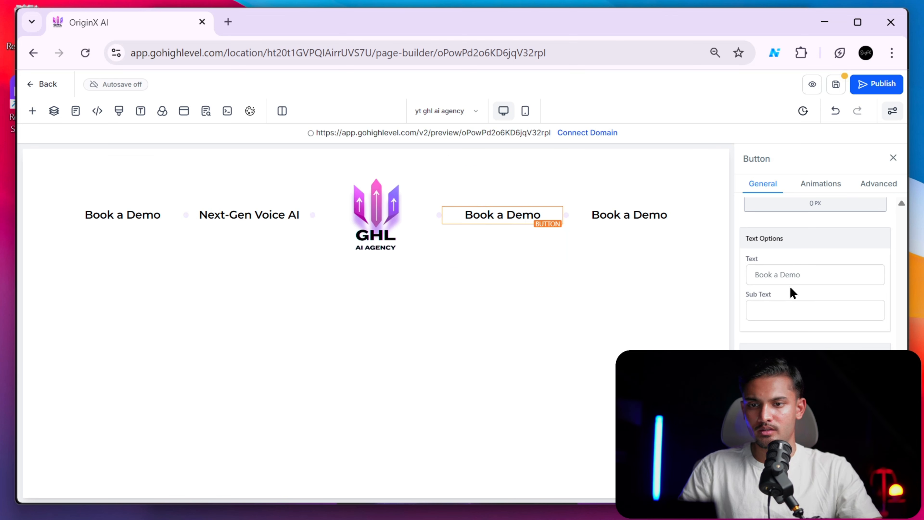
pyautogui.click(811, 266)
pyautogui.hotkey('ctrl', 'a')
pyautogui.write('P')
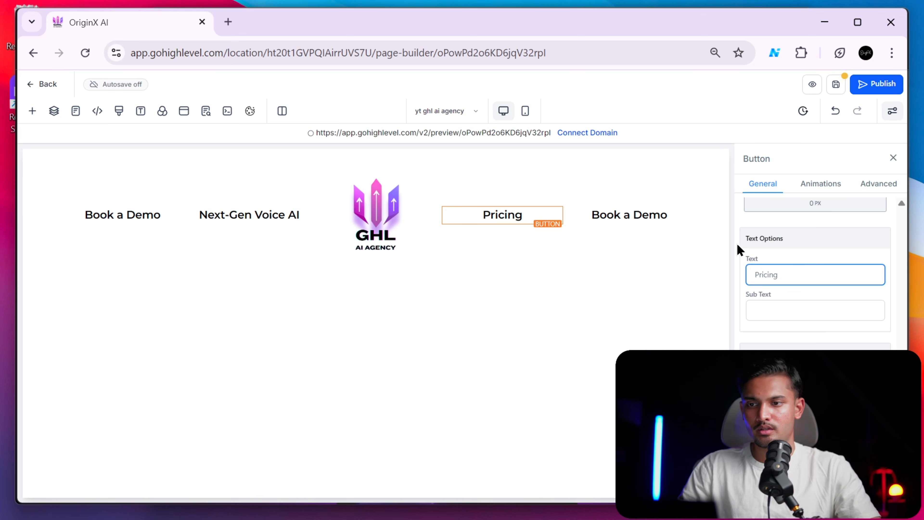
# Change the fourth header button's text to "FAQs".
pyautogui.click(644, 214)
pyautogui.click(814, 269)
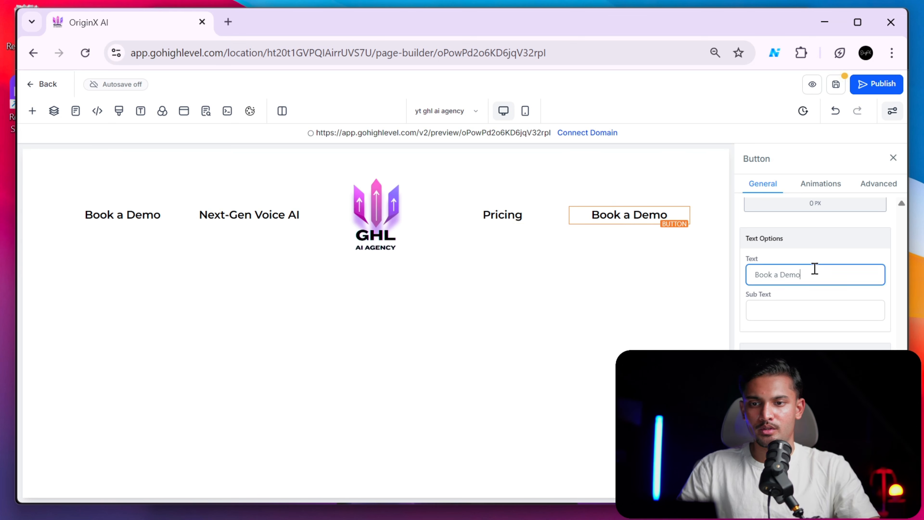
pyautogui.hotkey('ctrl', 'a')
pyautogui.write('FA')
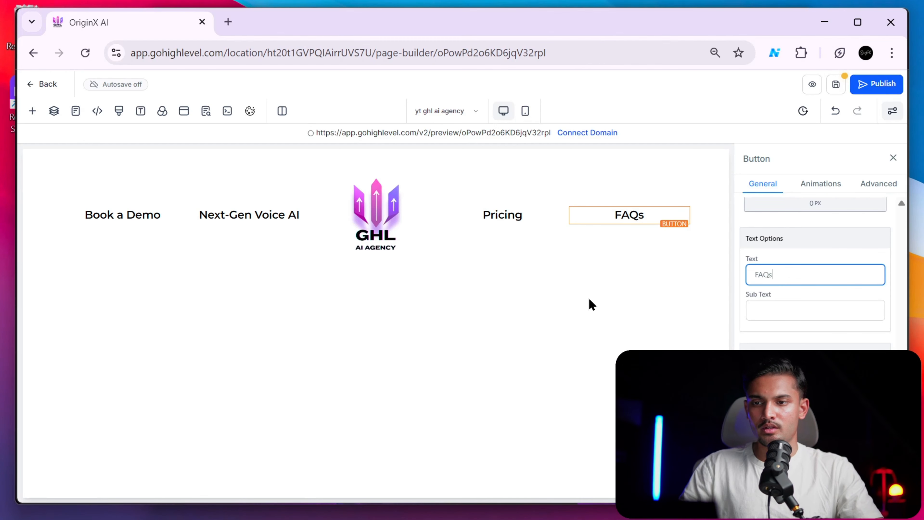
pyautogui.click(584, 304)
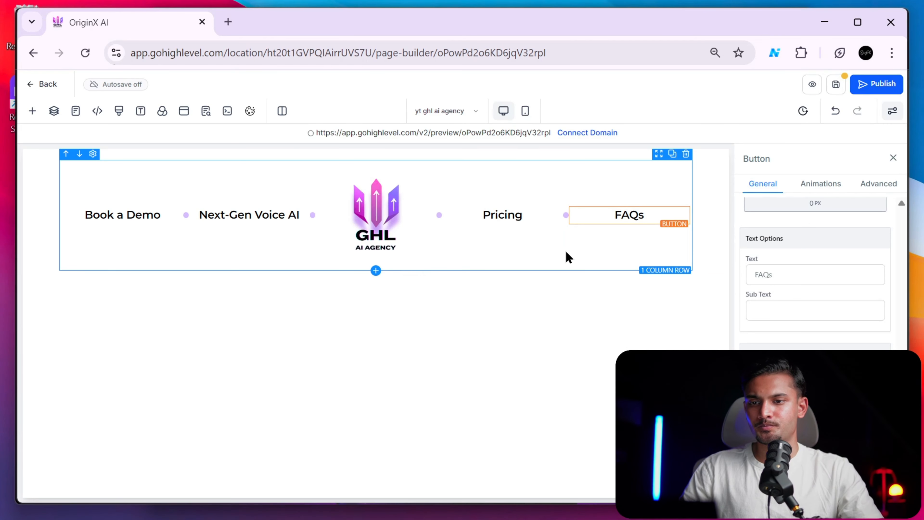
# Try a black background on the header section and on the Pricing button.
pyautogui.click(700, 253)
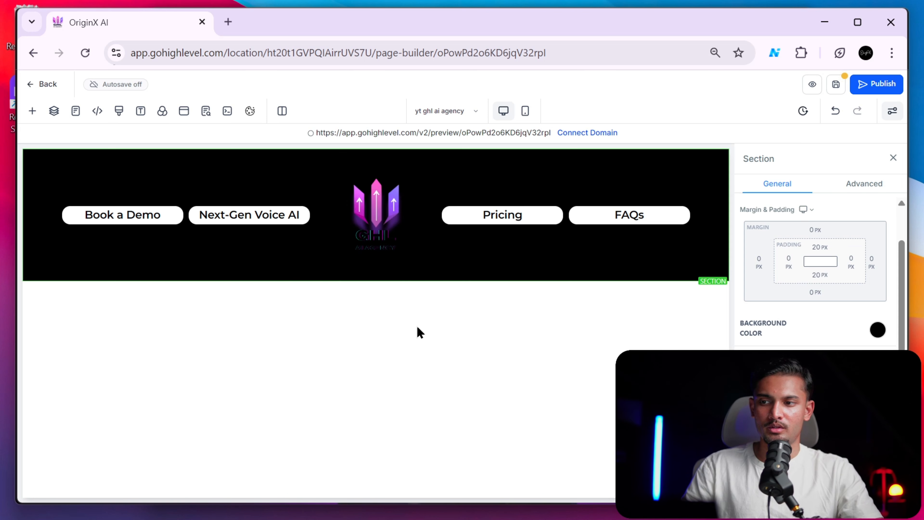
pyautogui.click(497, 229)
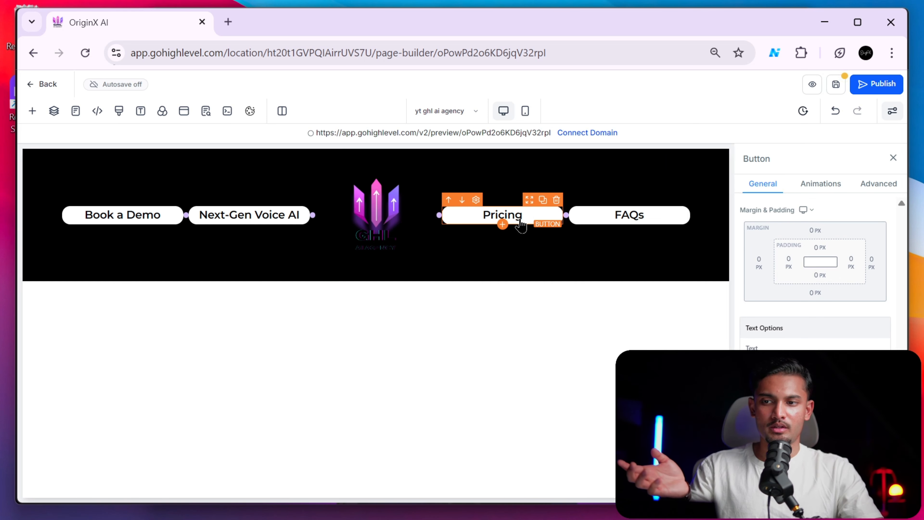
pyautogui.scroll(-2, 815, 314)
pyautogui.scroll(3, 814, 314)
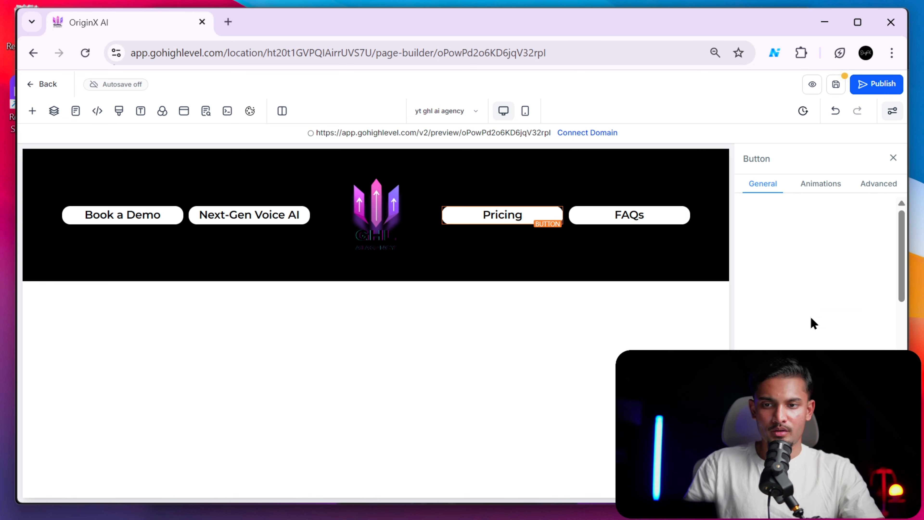
pyautogui.click(878, 270)
pyautogui.click(833, 296)
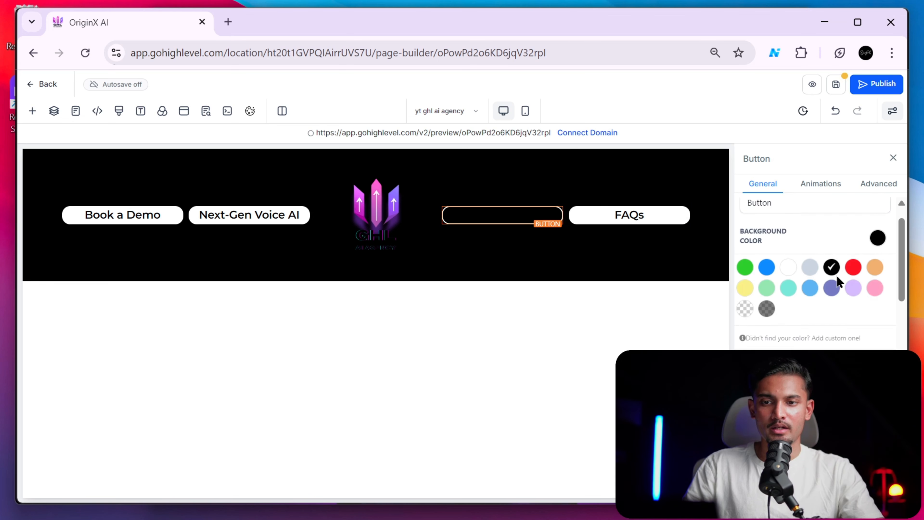
# Try white as the text color of the Pricing button.
pyautogui.scroll(-5, 838, 286)
pyautogui.scroll(-5, 815, 273)
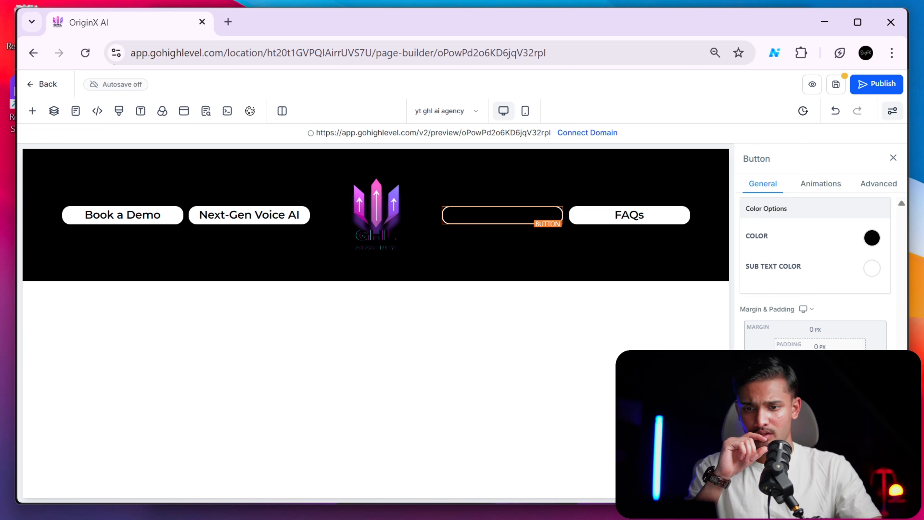
pyautogui.click(870, 238)
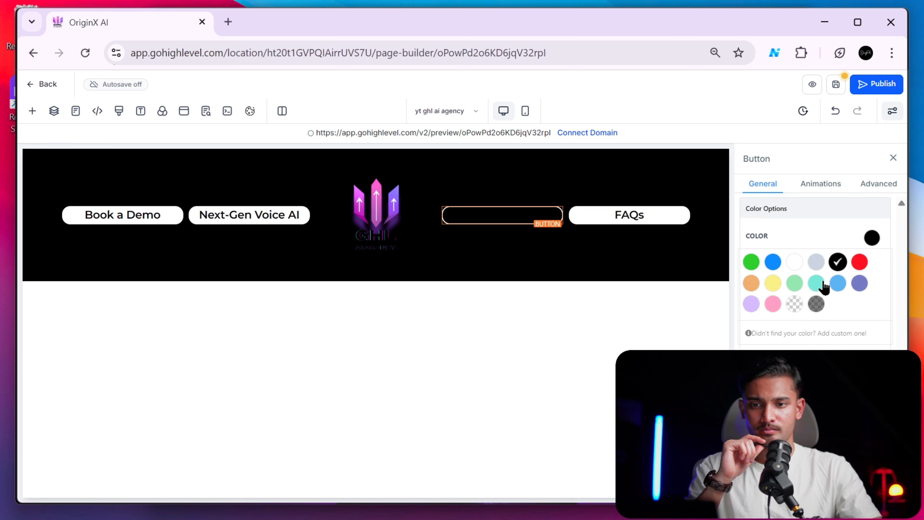
pyautogui.click(796, 262)
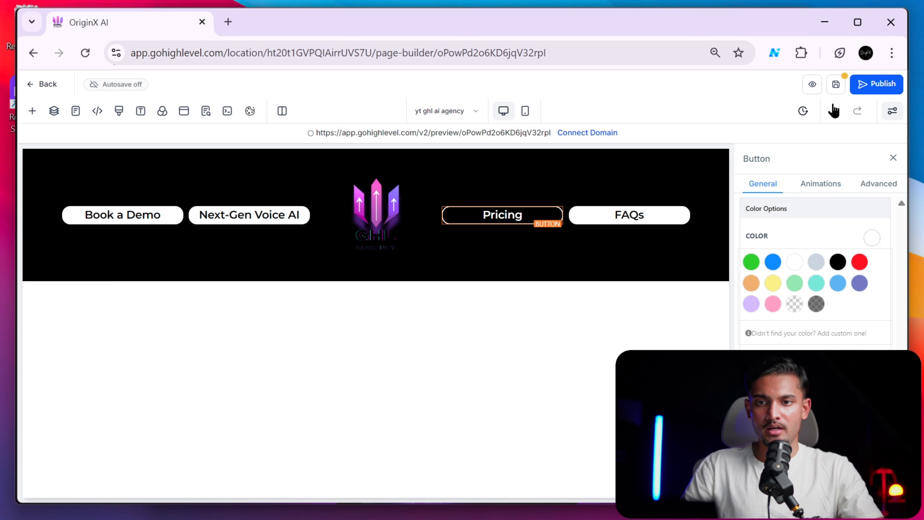
# Undo the Pricing button's color changes and the header section's black background.
pyautogui.click(834, 111)
pyautogui.click(833, 110)
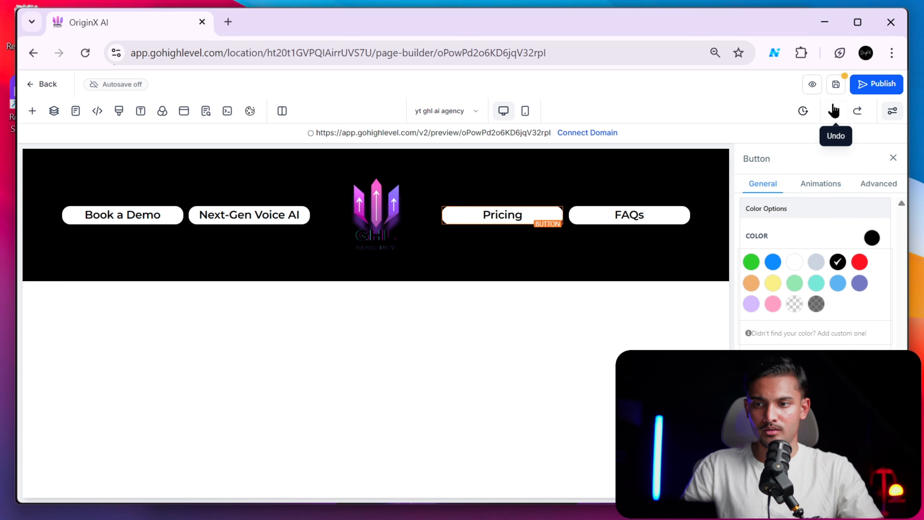
pyautogui.click(834, 111)
# Switch to ghlaiagency.com and examine how its header looks and behaves while scrolling down the page.
pyautogui.hotkey('alt', 'Tab')
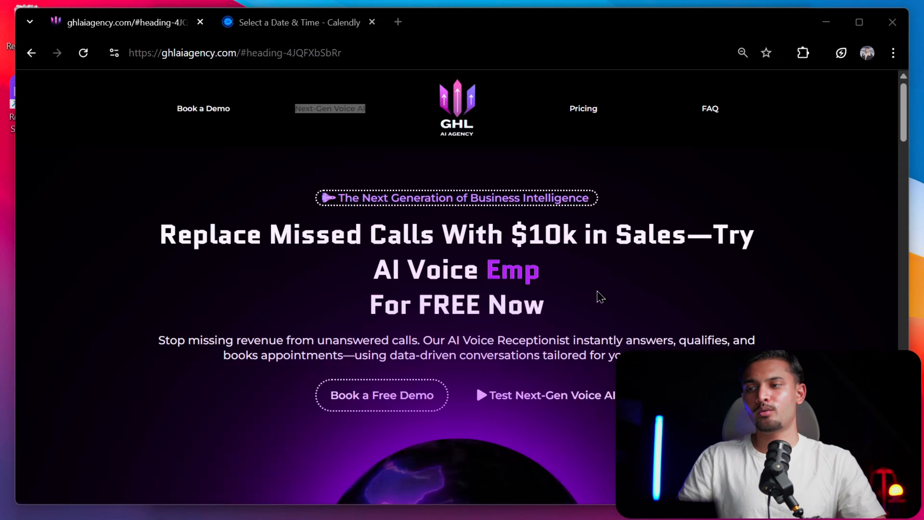
pyautogui.hotkey('alt', 'Tab')
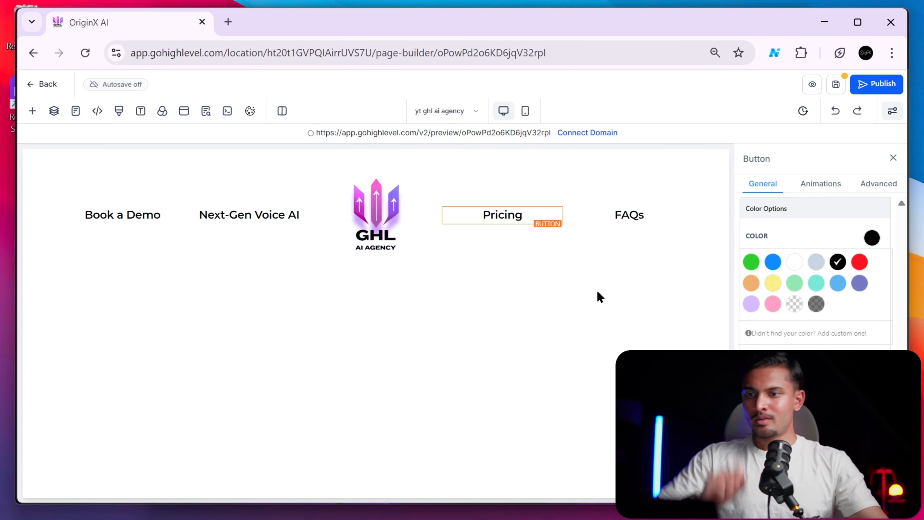
pyautogui.hotkey('alt', 'Tab')
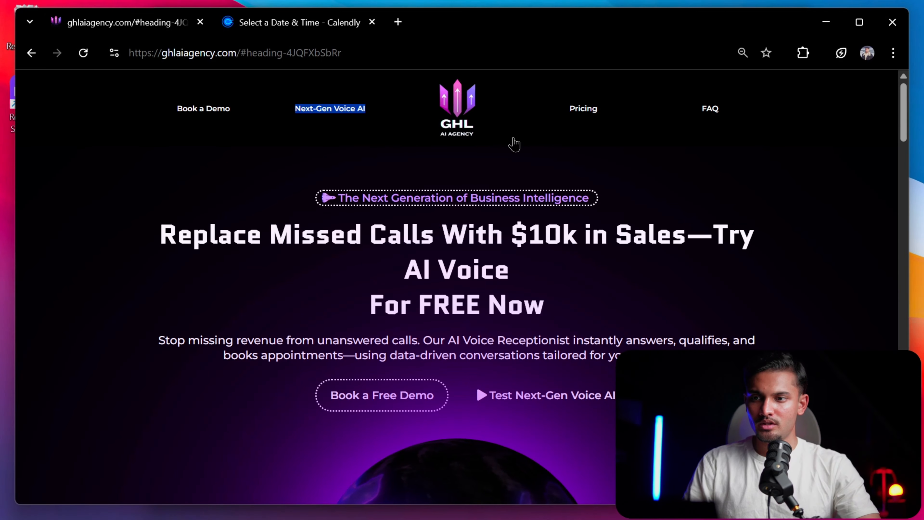
pyautogui.hotkey('alt', 'Tab')
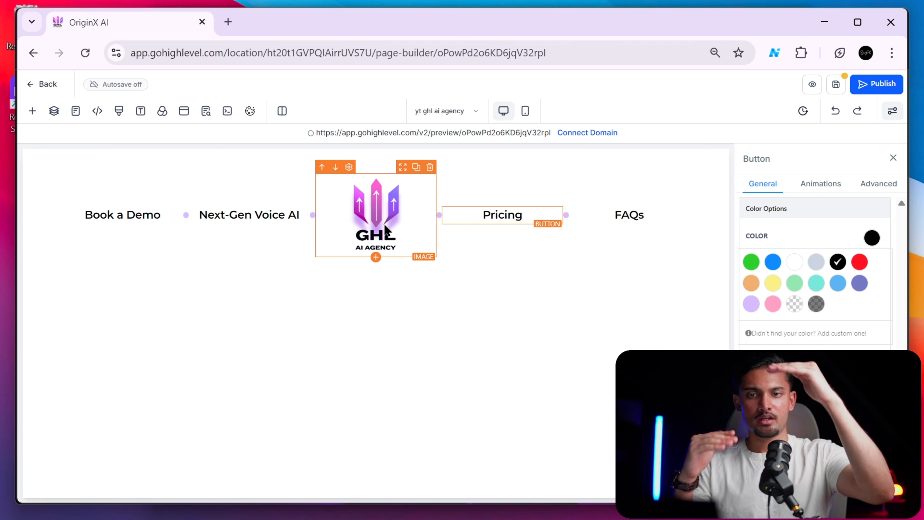
pyautogui.hotkey('alt', 'Tab')
pyautogui.scroll(-10, 521, 198)
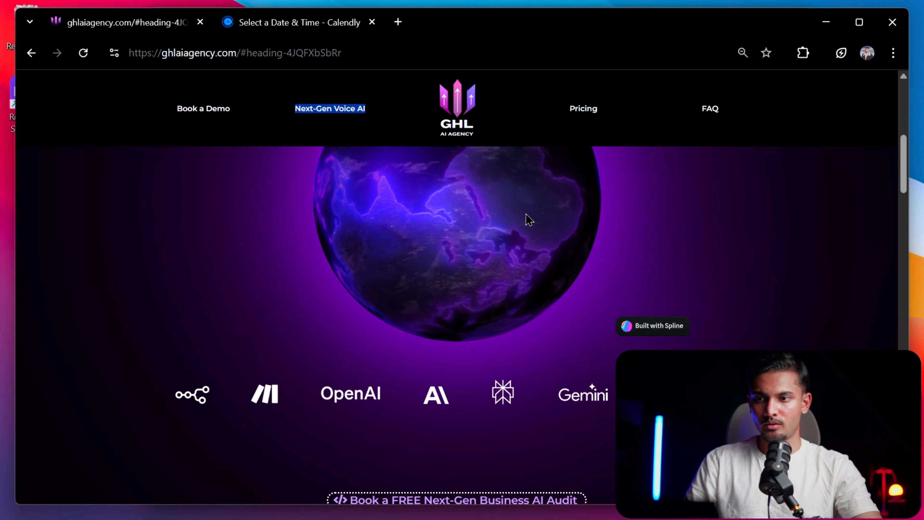
pyautogui.scroll(-10, 554, 191)
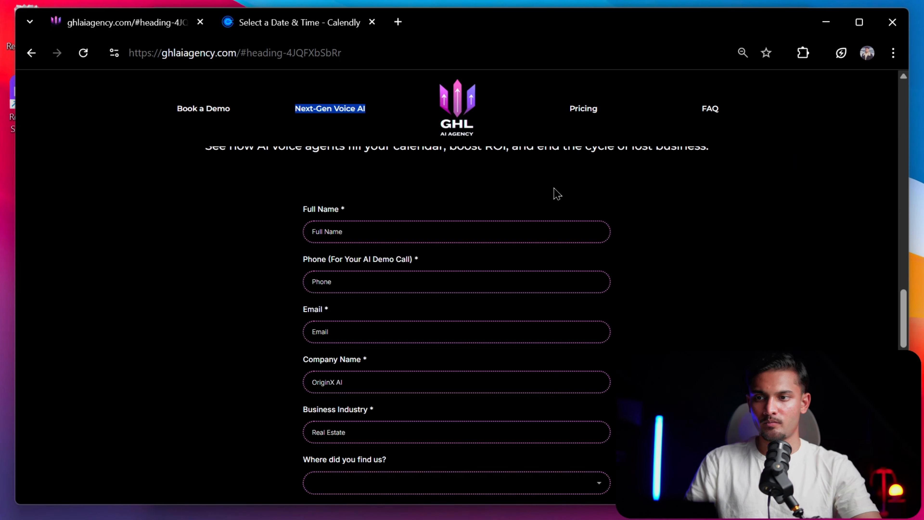
pyautogui.scroll(15, 520, 193)
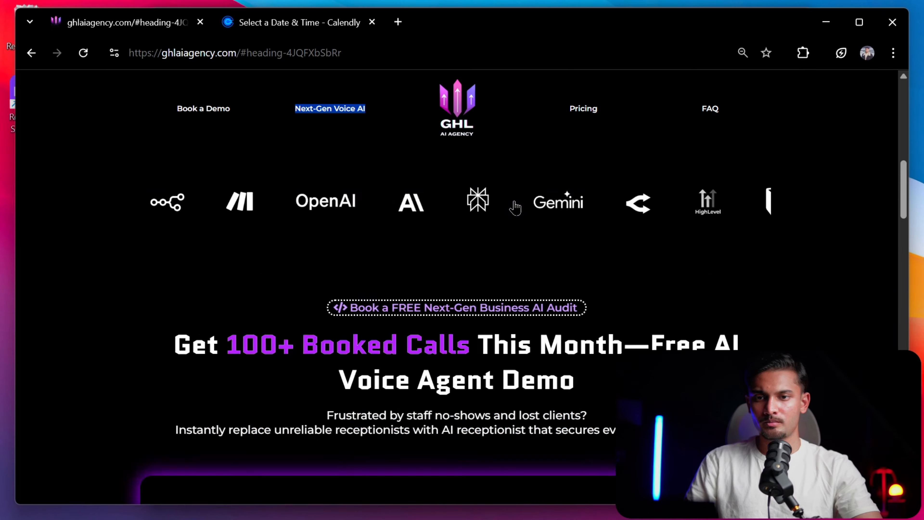
# Back in the page builder, look through the header section's general and advanced settings, including shadow, border and width.
pyautogui.hotkey('alt', 'Tab')
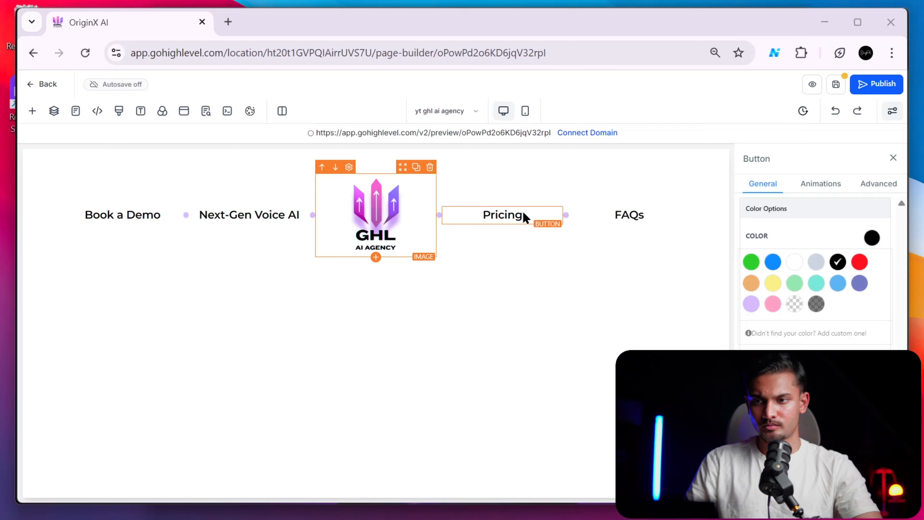
pyautogui.click(690, 179)
pyautogui.click(710, 181)
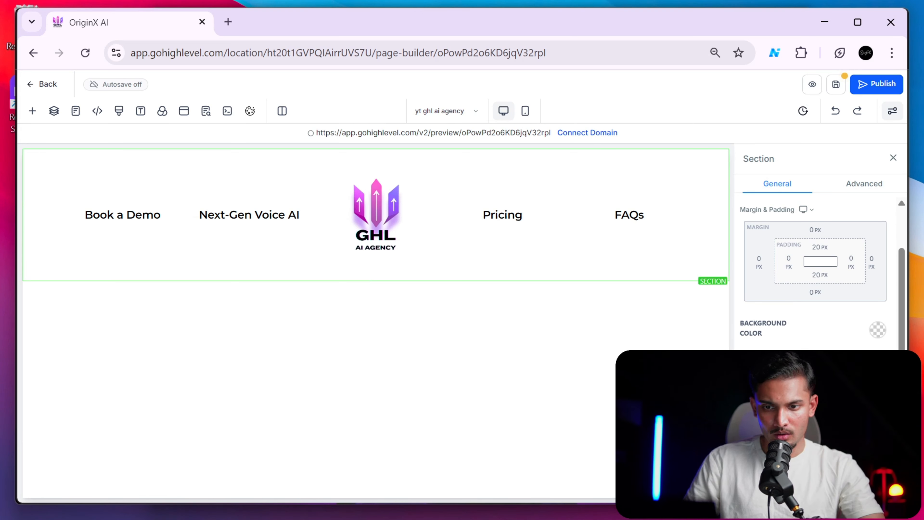
pyautogui.scroll(2, 815, 255)
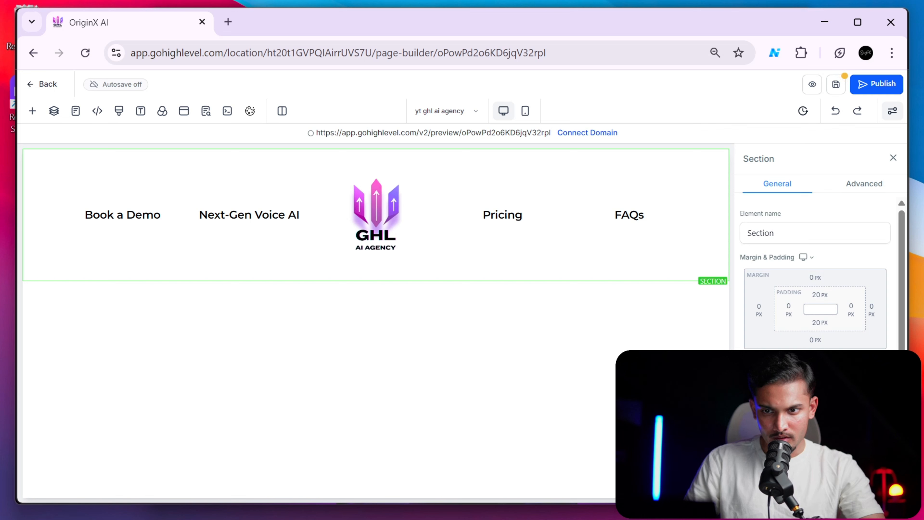
pyautogui.click(860, 175)
pyautogui.scroll(-2, 811, 313)
pyautogui.scroll(2, 814, 326)
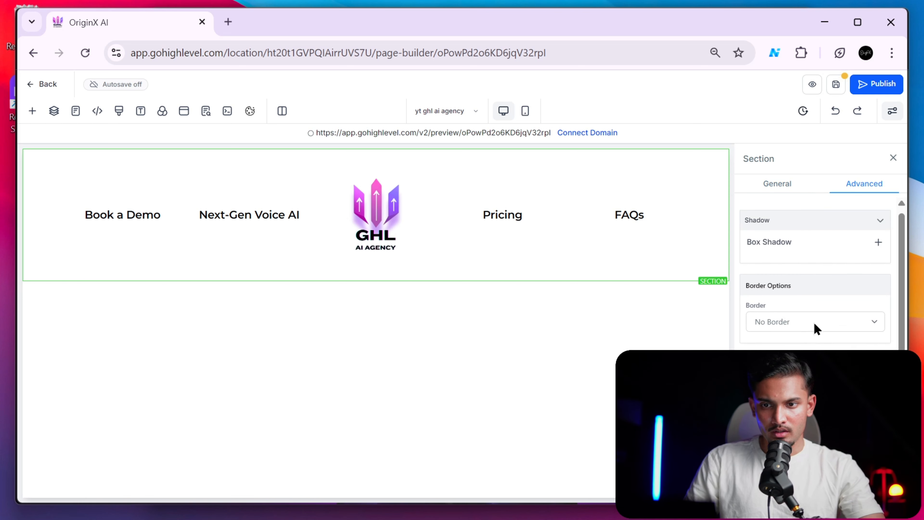
pyautogui.scroll(-2, 815, 272)
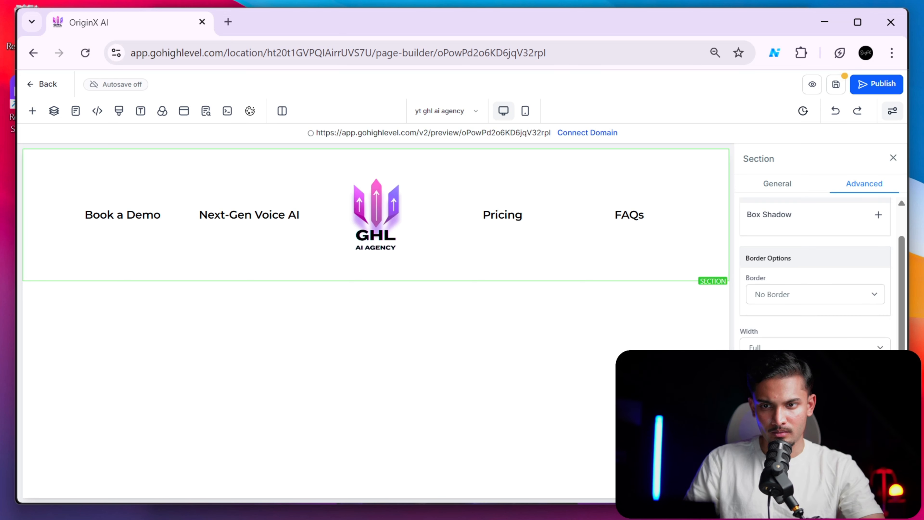
pyautogui.scroll(2, 763, 198)
pyautogui.click(789, 186)
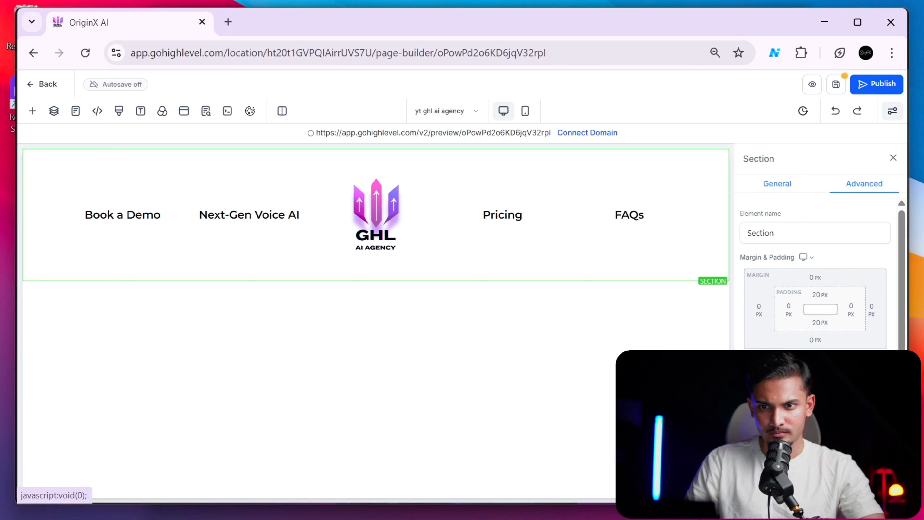
pyautogui.scroll(-3, 814, 273)
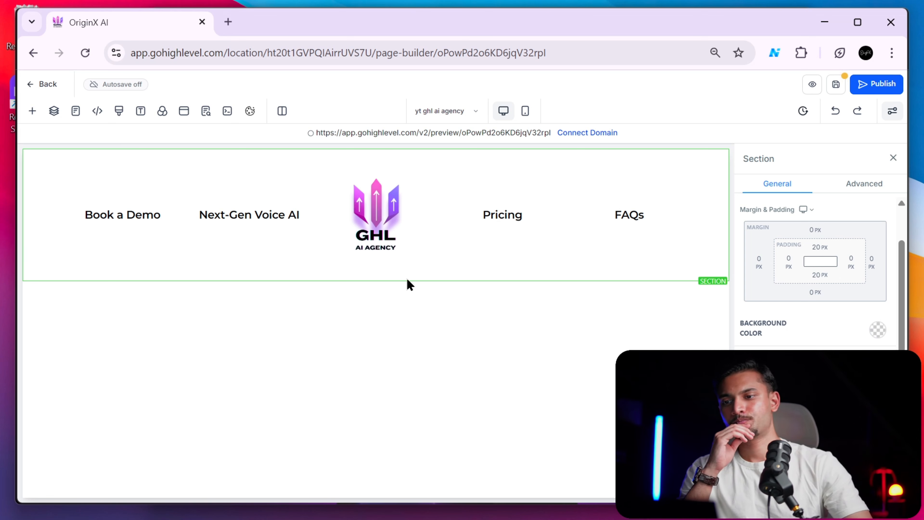
# Add a full-width section below the header and check the hero area on ghlaiagency.com for reference.
pyautogui.click(377, 282)
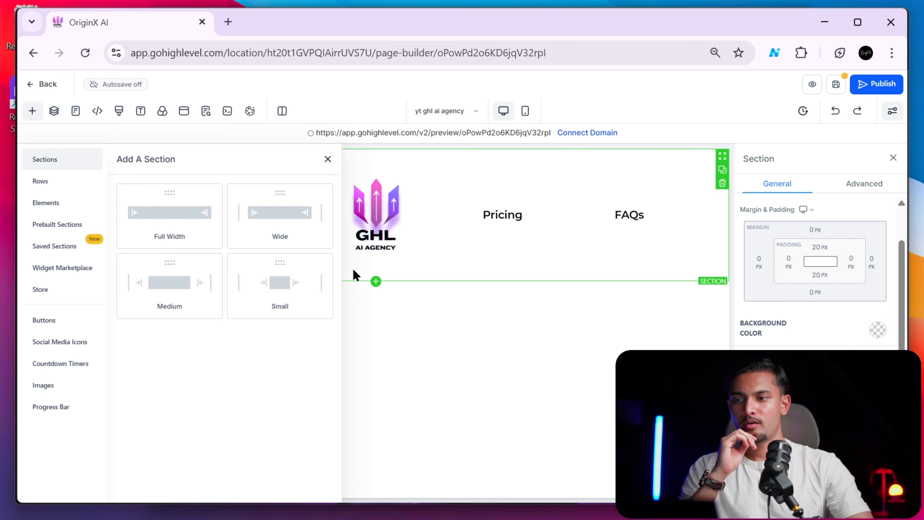
pyautogui.click(181, 230)
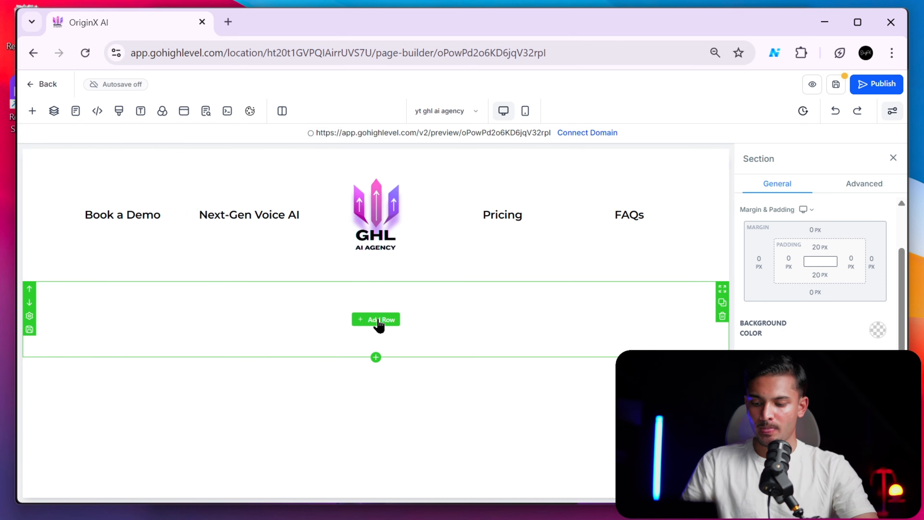
pyautogui.hotkey('alt', 'Tab')
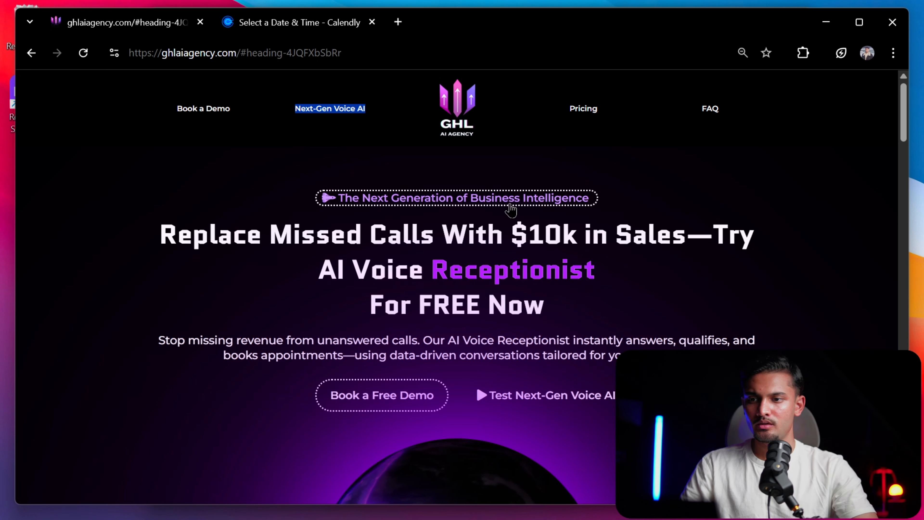
pyautogui.hotkey('alt', 'Tab')
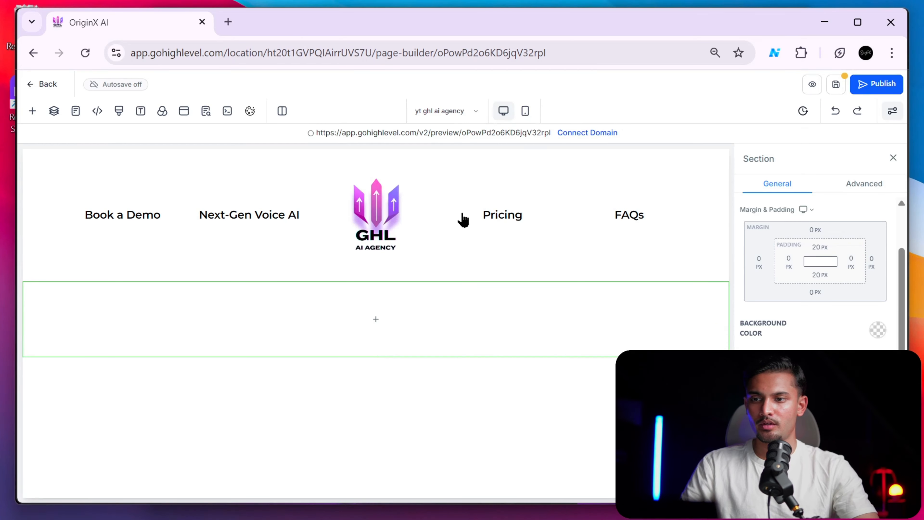
# Apply the Elevate hover animation to the Pricing button.
pyautogui.click(499, 217)
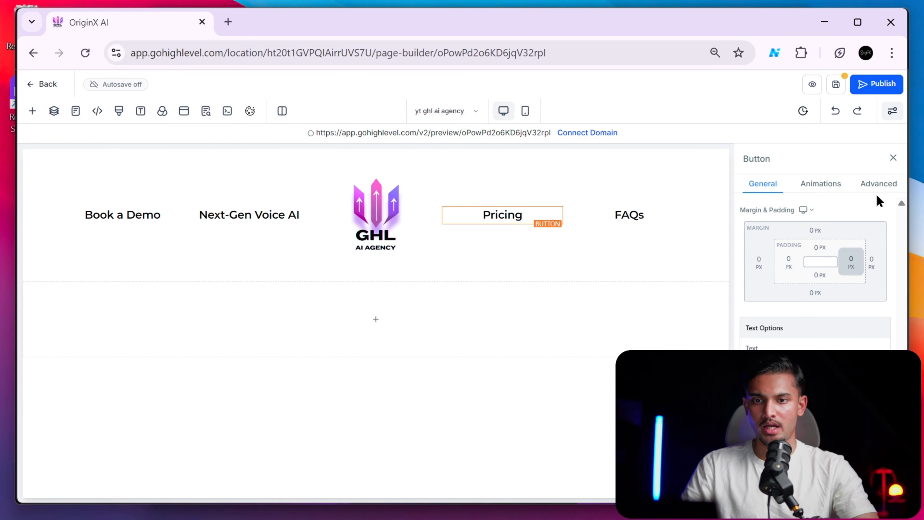
pyautogui.click(879, 183)
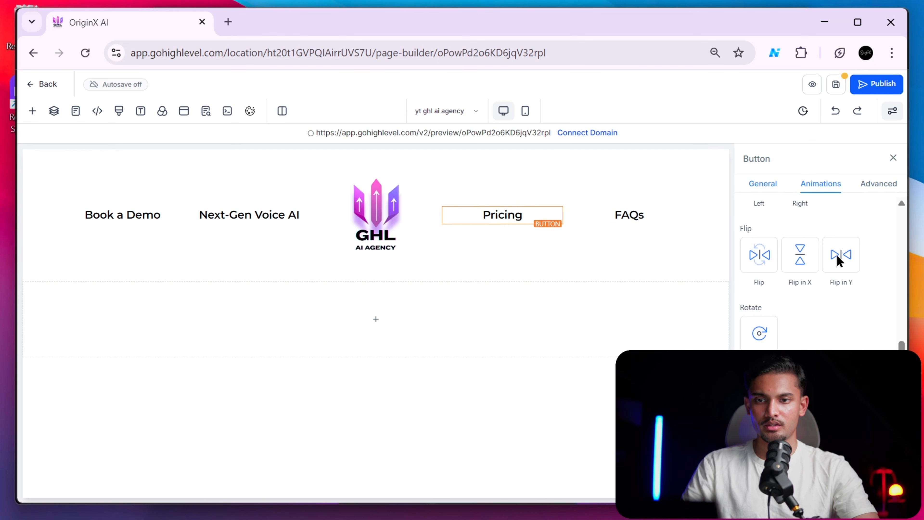
pyautogui.scroll(5, 836, 257)
pyautogui.scroll(-3, 836, 254)
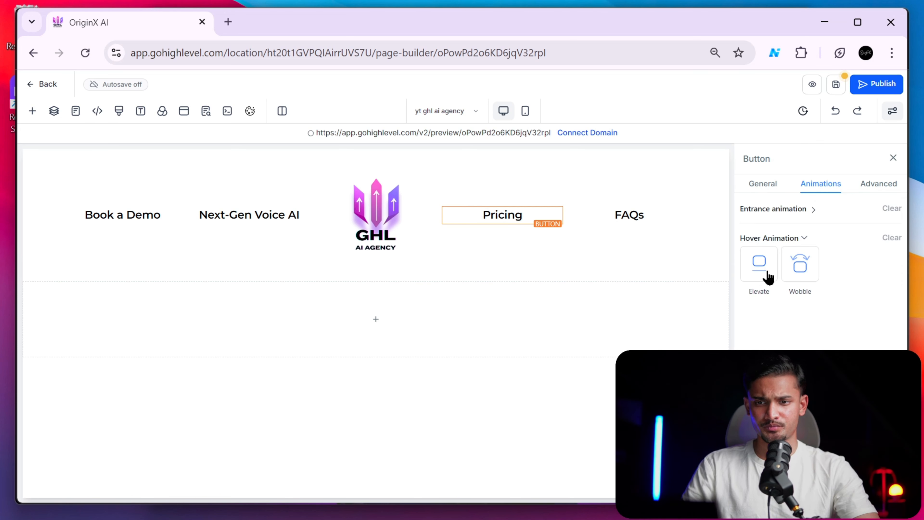
pyautogui.click(768, 277)
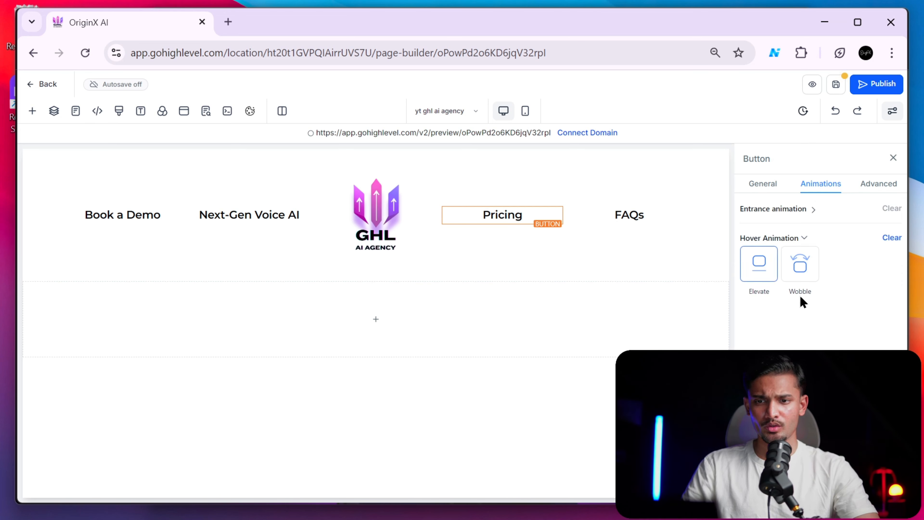
# Apply the Elevate hover animation to the FAQs button in the header.
pyautogui.click(633, 228)
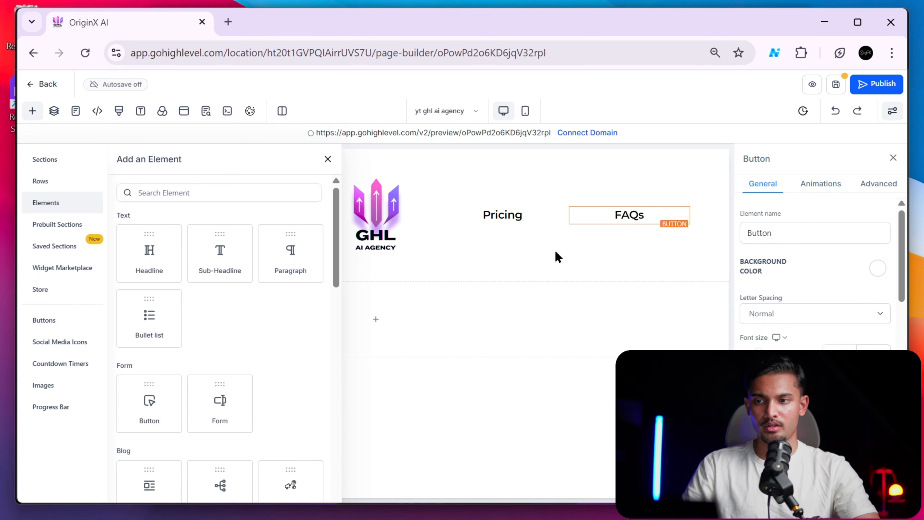
pyautogui.click(327, 161)
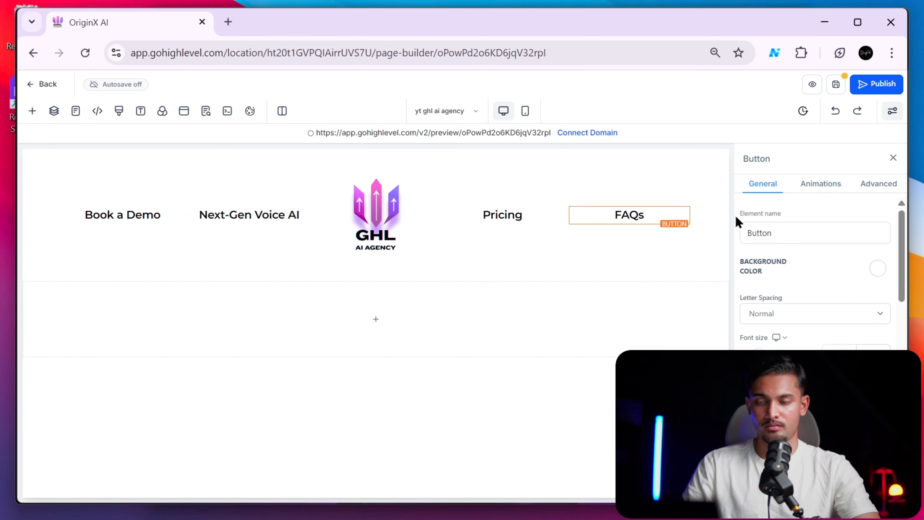
pyautogui.click(806, 188)
pyautogui.click(808, 209)
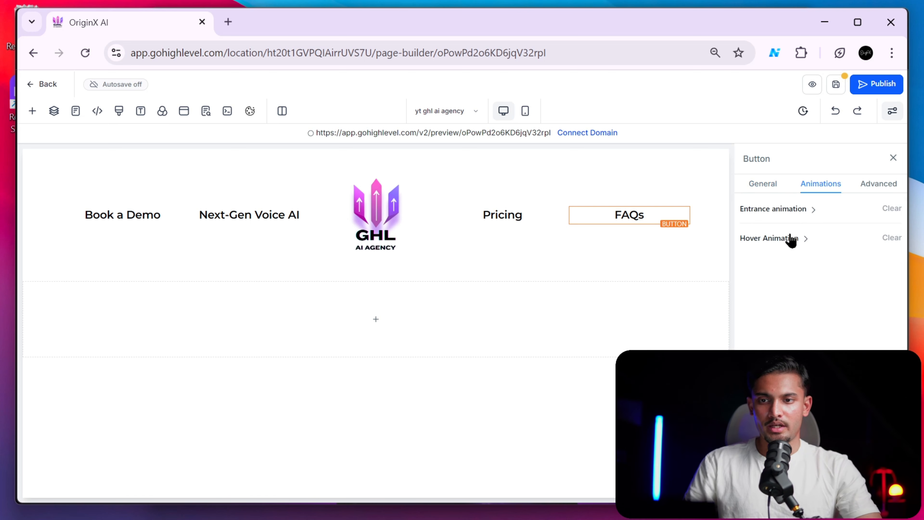
pyautogui.click(790, 239)
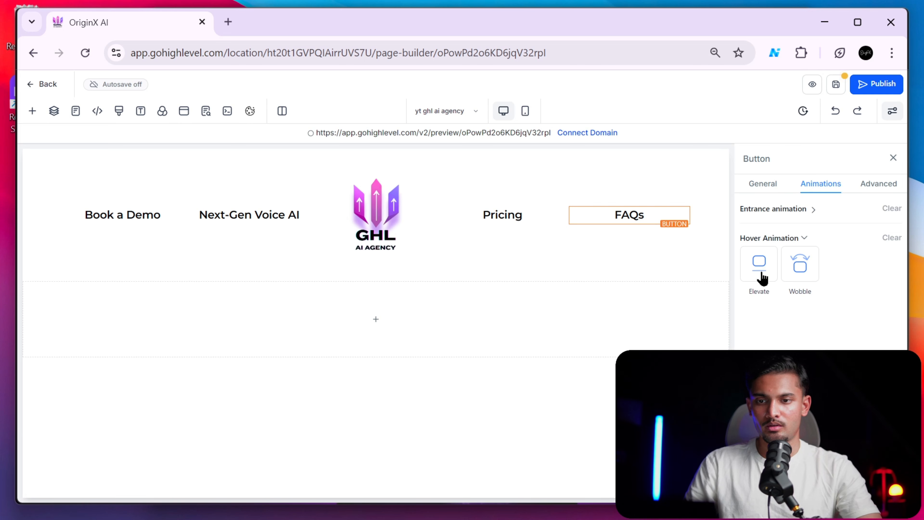
pyautogui.click(759, 264)
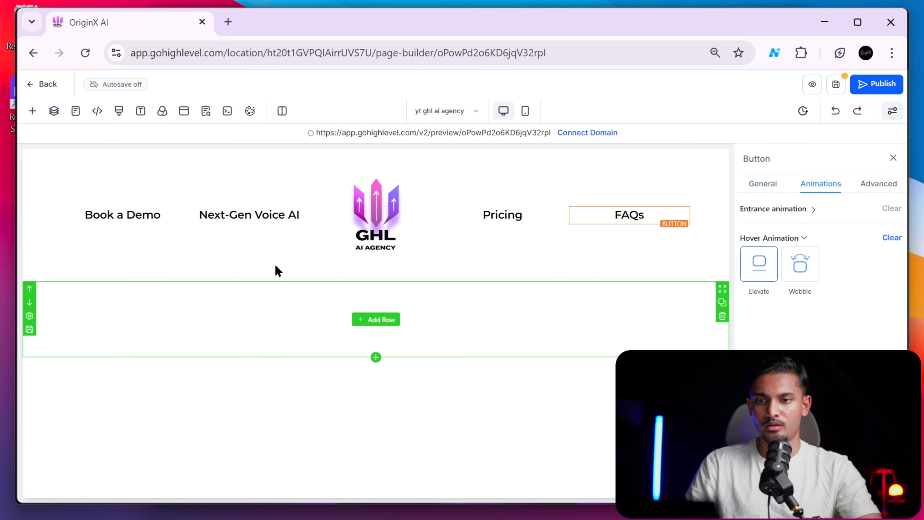
# Apply the Elevate hover animation to the Next-Gen Voice AI button.
pyautogui.click(238, 213)
pyautogui.click(813, 189)
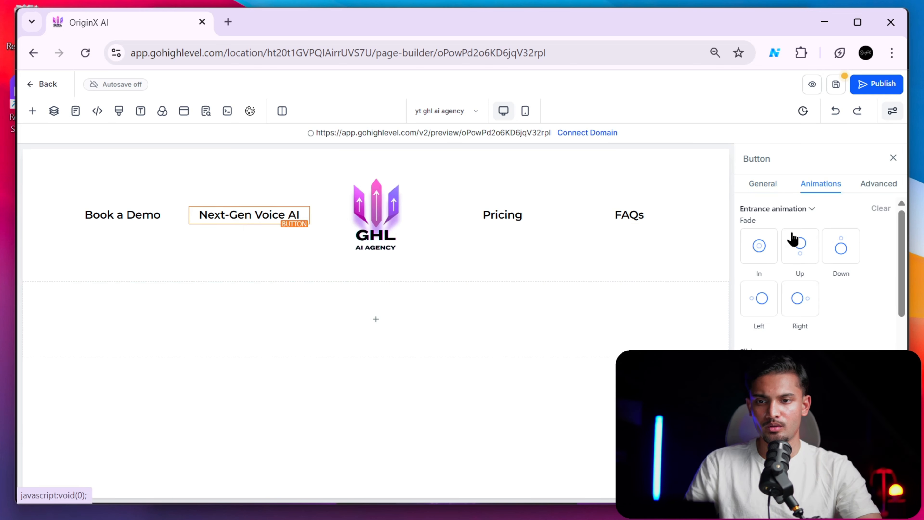
pyautogui.click(782, 211)
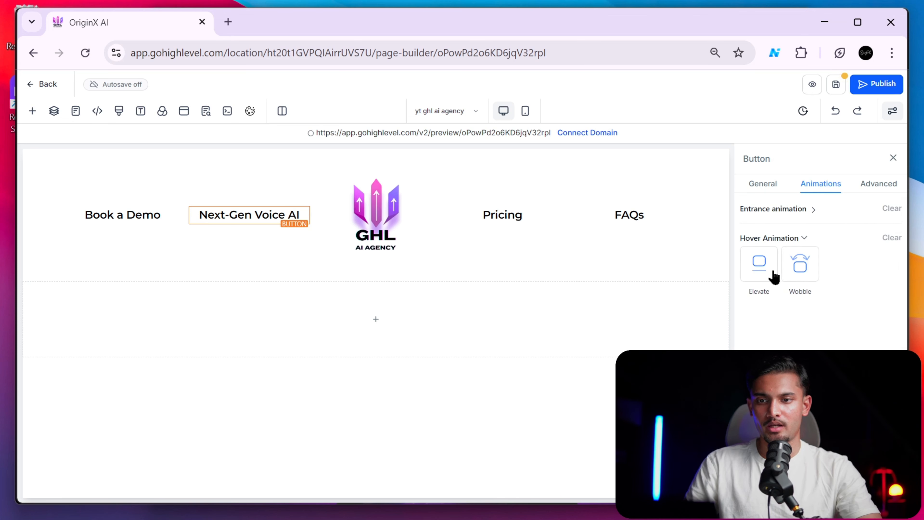
pyautogui.click(771, 277)
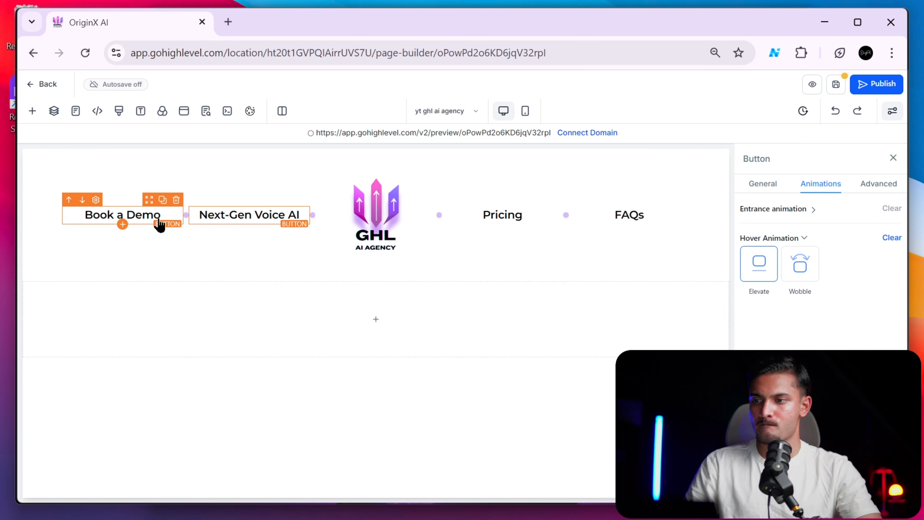
# Apply the Elevate hover animation to the Book a Demo button.
pyautogui.click(821, 183)
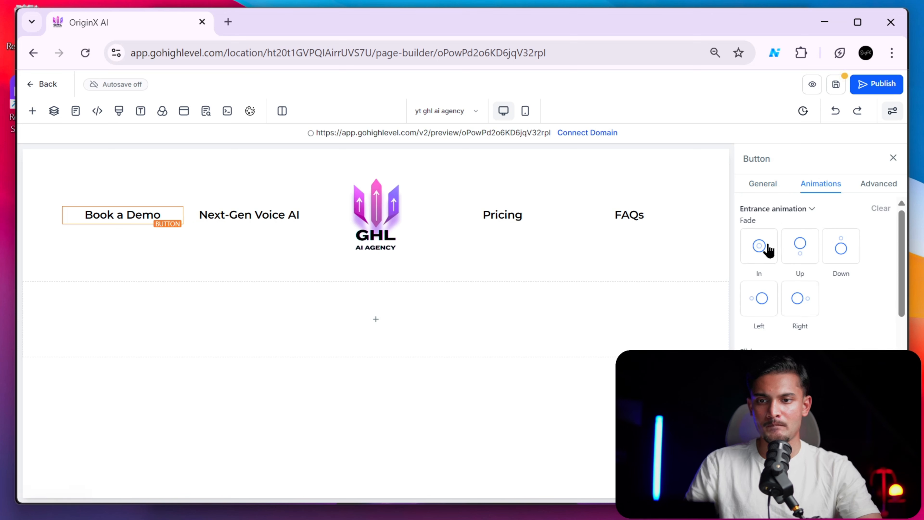
pyautogui.click(805, 214)
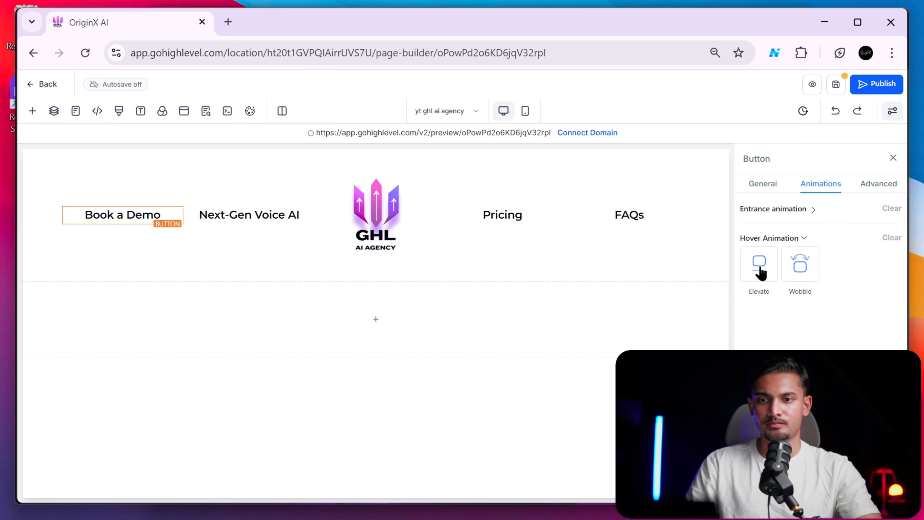
pyautogui.click(761, 273)
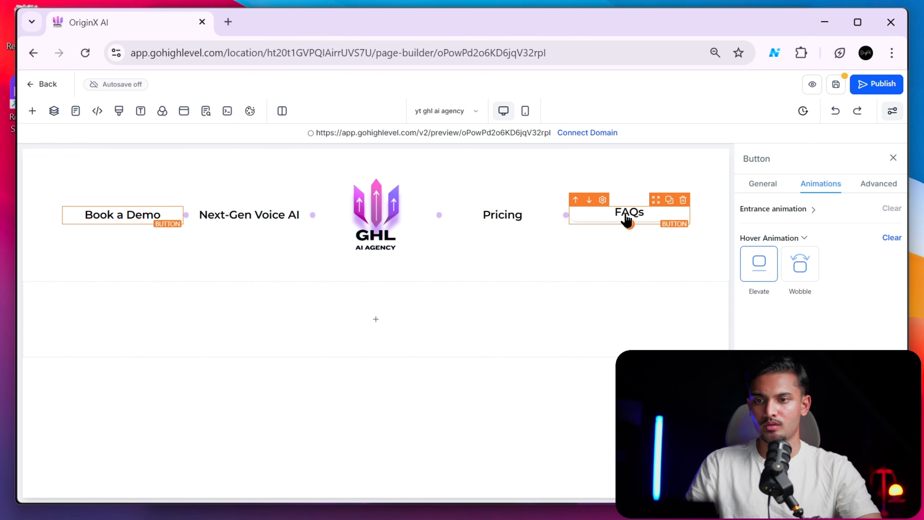
# Look through the Book a Demo button's advanced settings, including border width, color and radius, and recheck its animation settings.
pyautogui.click(886, 193)
pyautogui.scroll(-5, 852, 321)
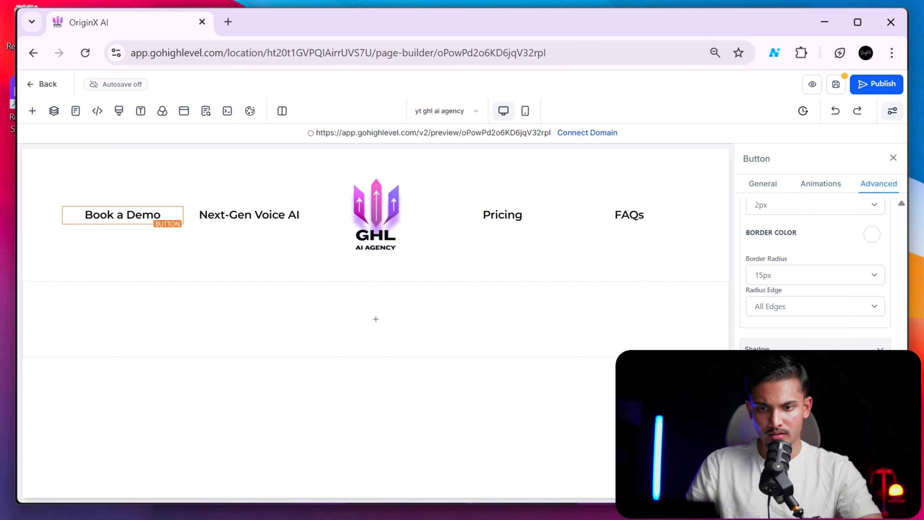
pyautogui.scroll(1, 815, 273)
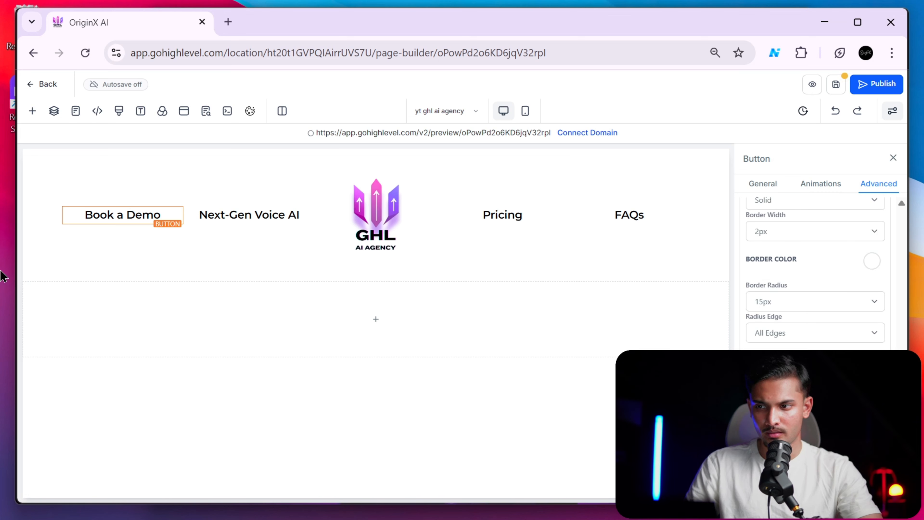
pyautogui.click(131, 331)
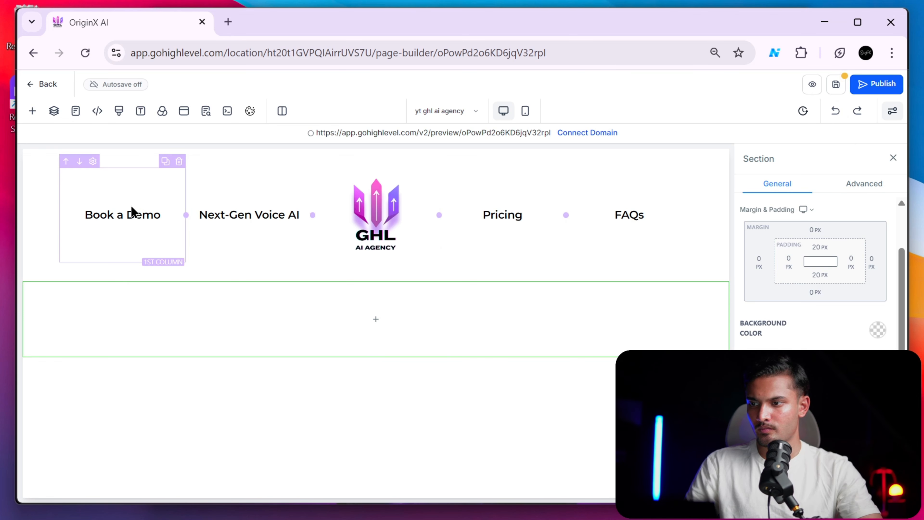
pyautogui.click(164, 223)
pyautogui.click(812, 184)
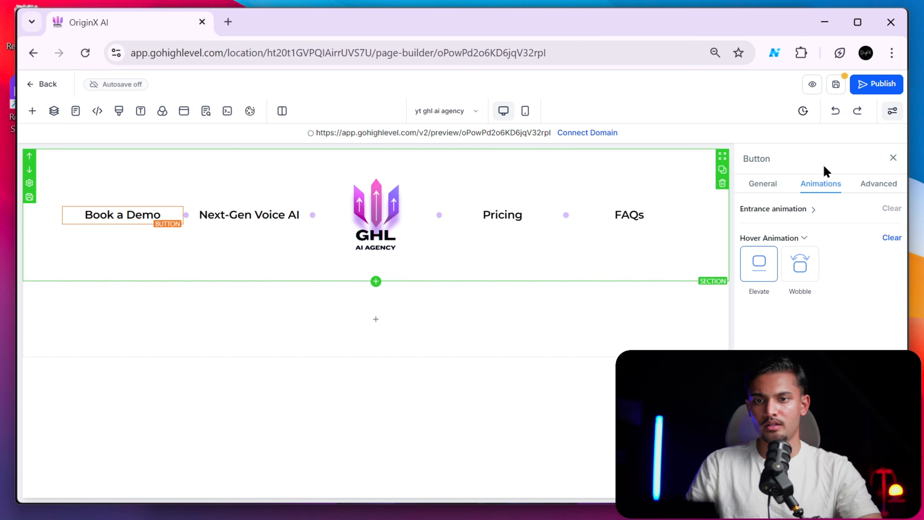
pyautogui.click(880, 184)
pyautogui.scroll(-5, 844, 311)
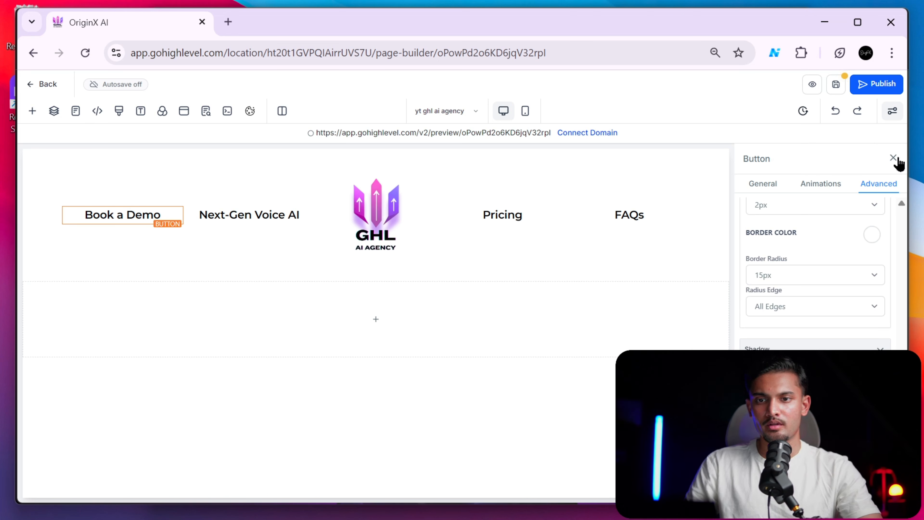
# Switch to ghlaiagency.com and examine the hero area and the globe and logo strip below it.
pyautogui.click(408, 330)
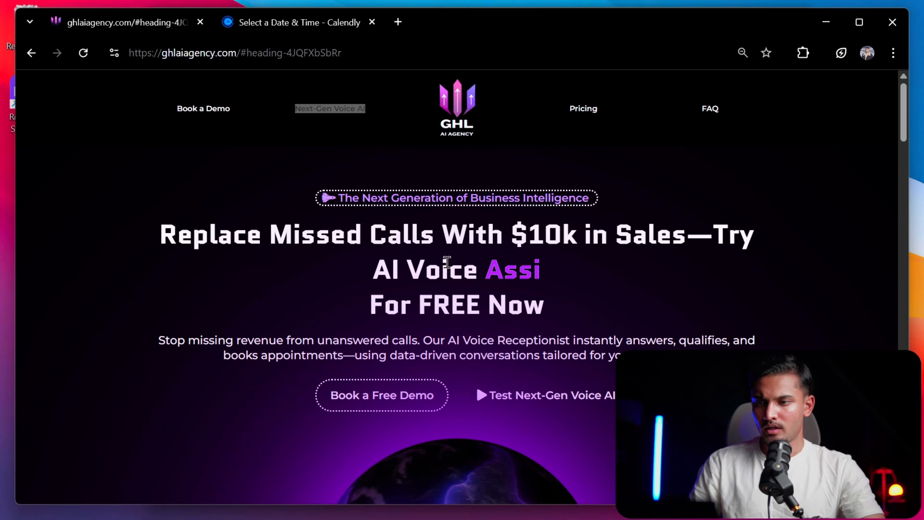
pyautogui.scroll(-8, 658, 310)
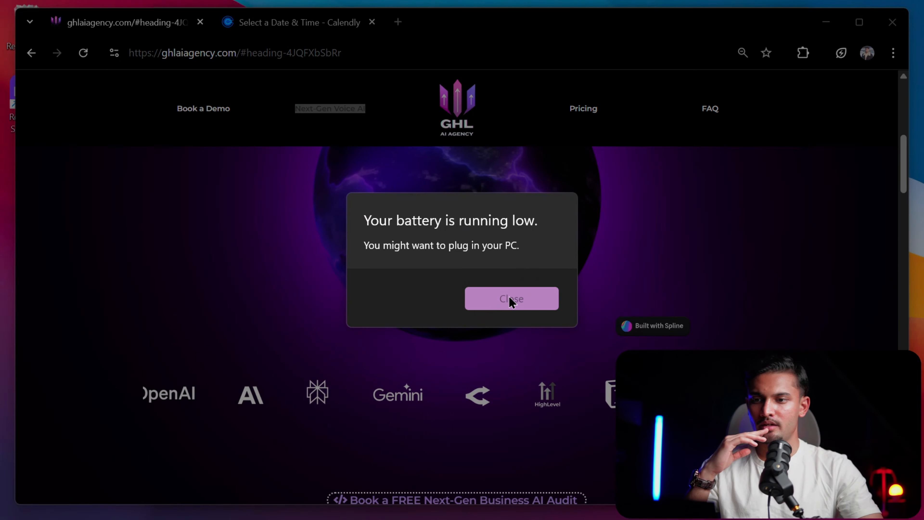
pyautogui.click(511, 300)
pyautogui.scroll(8, 557, 297)
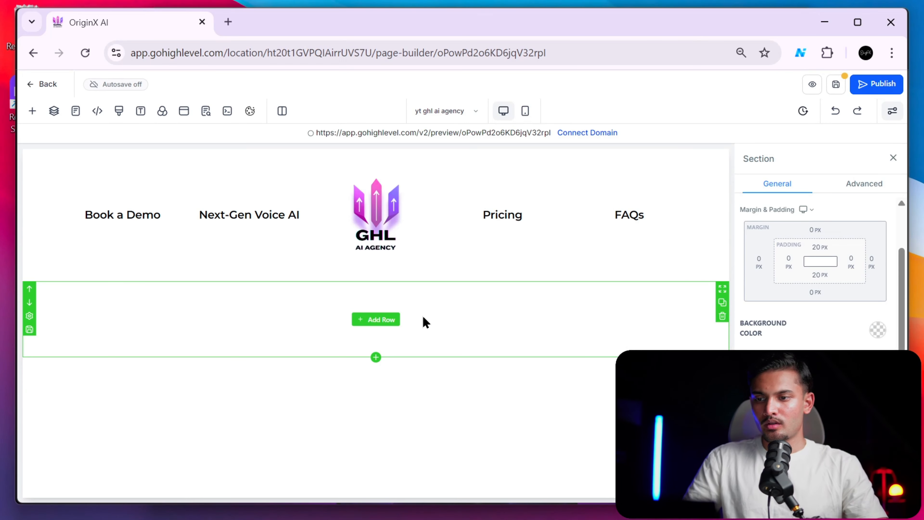
# Back in the page builder, add a 1-column row to the section below the header and place the dotted-border rounded button in it.
pyautogui.click(363, 319)
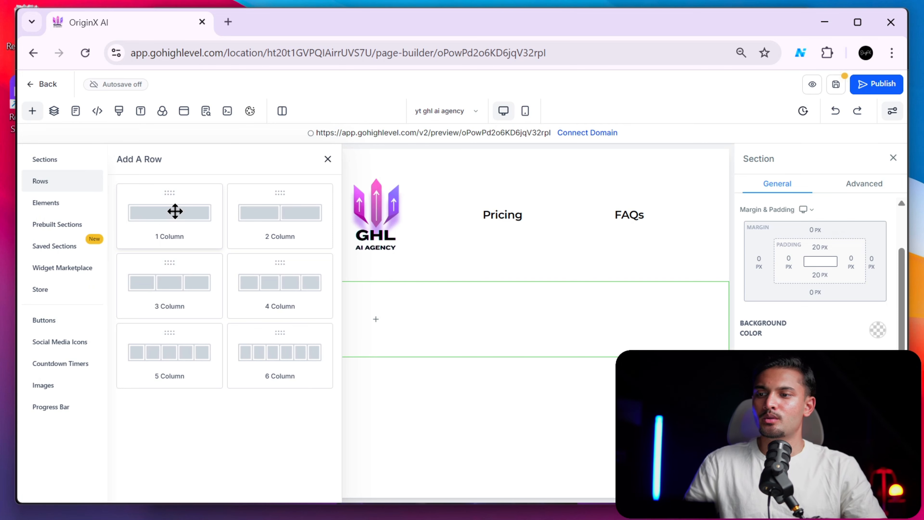
pyautogui.moveTo(175, 211); pyautogui.dragTo(499, 360)
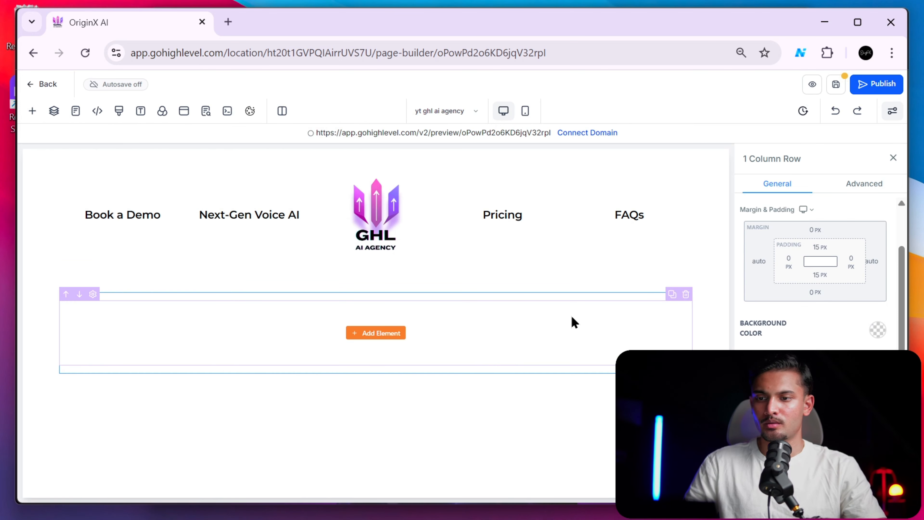
pyautogui.click(394, 337)
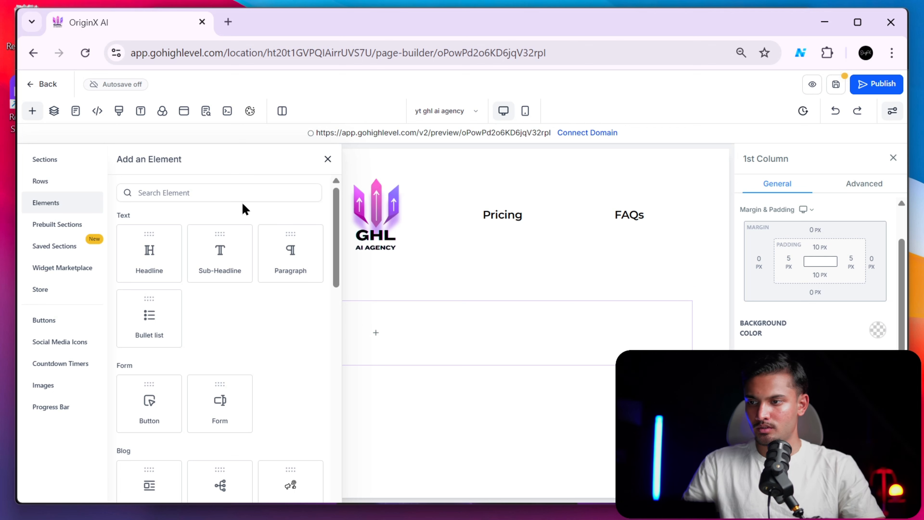
pyautogui.click(262, 196)
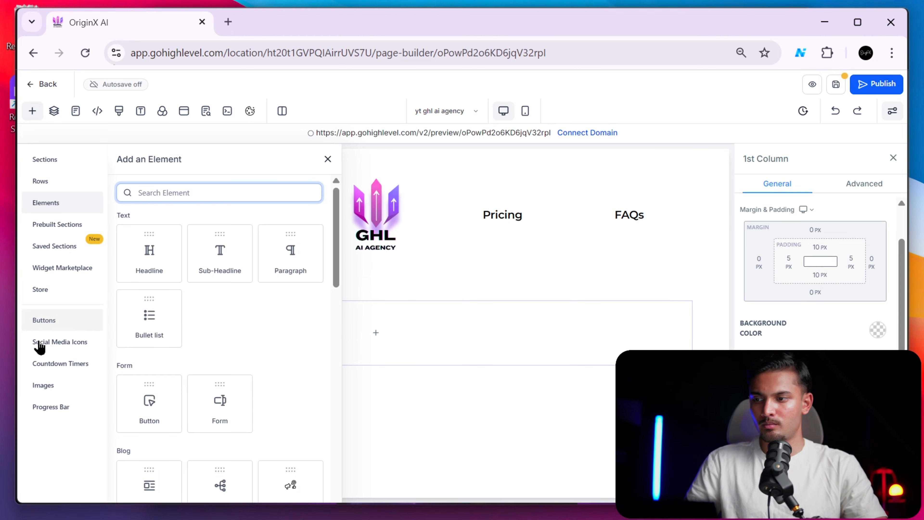
pyautogui.click(46, 322)
pyautogui.scroll(-5, 171, 339)
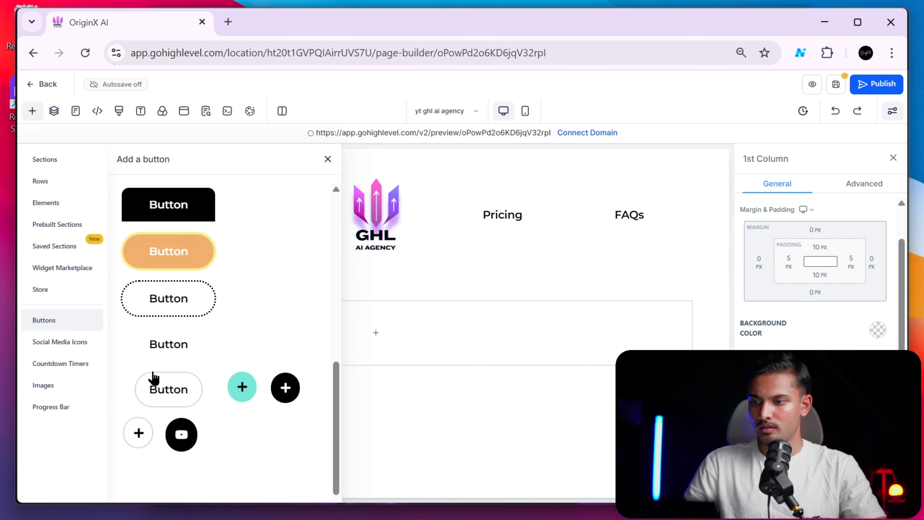
pyautogui.click(177, 309)
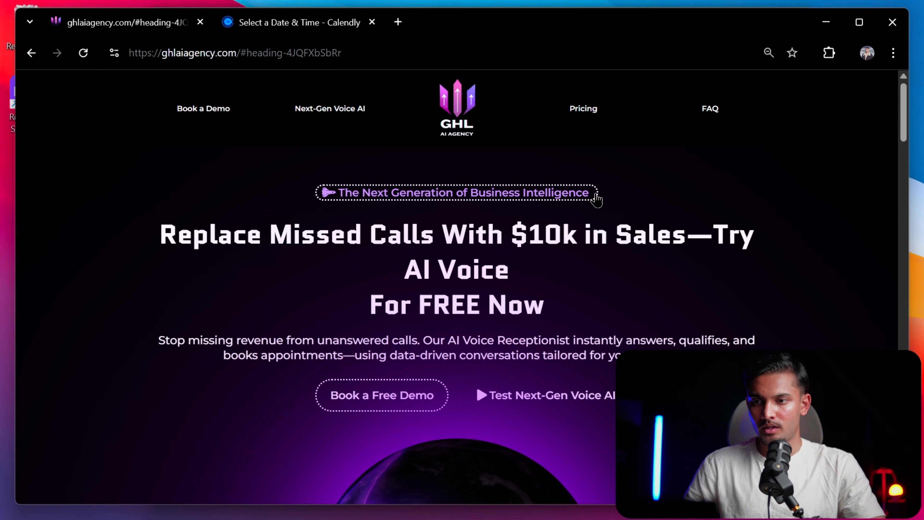
# Switch to ghlaiagency.com and copy the hero badge text "The Next Generation of Business Intelligence" together with part of the headline.
pyautogui.moveTo(615, 233); pyautogui.dragTo(313, 212)
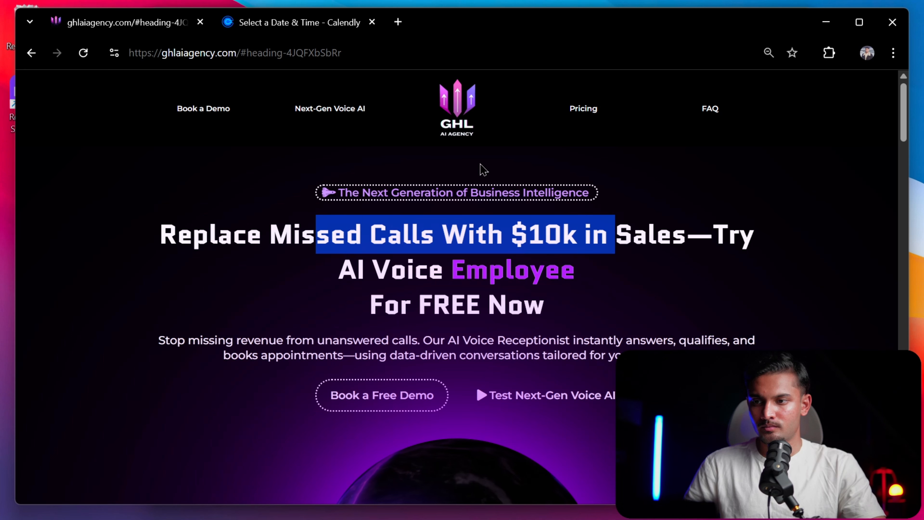
pyautogui.click(651, 207)
pyautogui.moveTo(657, 200); pyautogui.dragTo(500, 174)
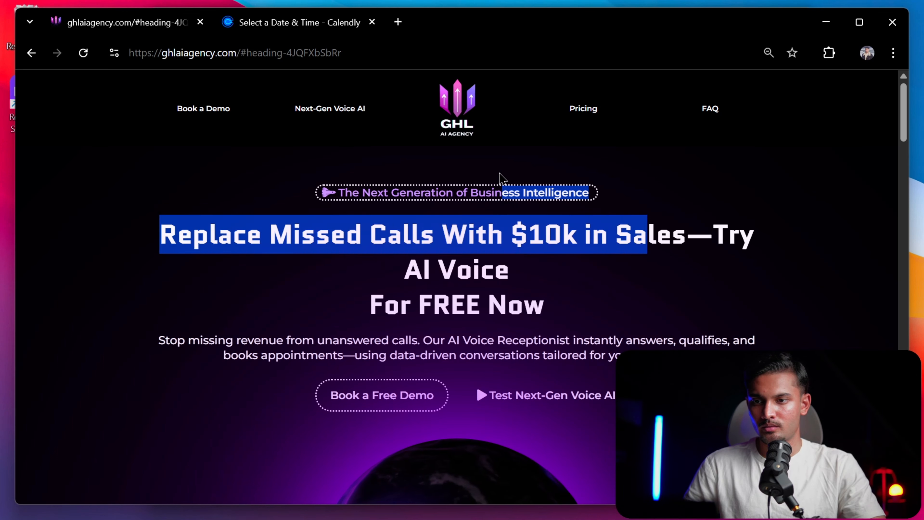
pyautogui.click(473, 165)
pyautogui.moveTo(656, 235); pyautogui.dragTo(327, 193)
pyautogui.hotkey('ctrl', 'c')
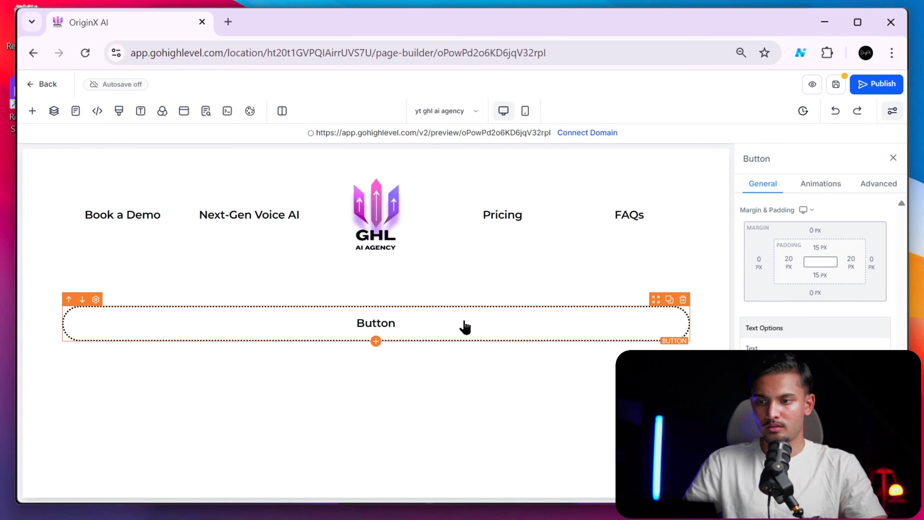
# In the page builder, replace the new button's text with the copied text, trimmed to "The Next Generation of Business Intelligence".
pyautogui.scroll(-1, 850, 345)
pyautogui.doubleClick(815, 342)
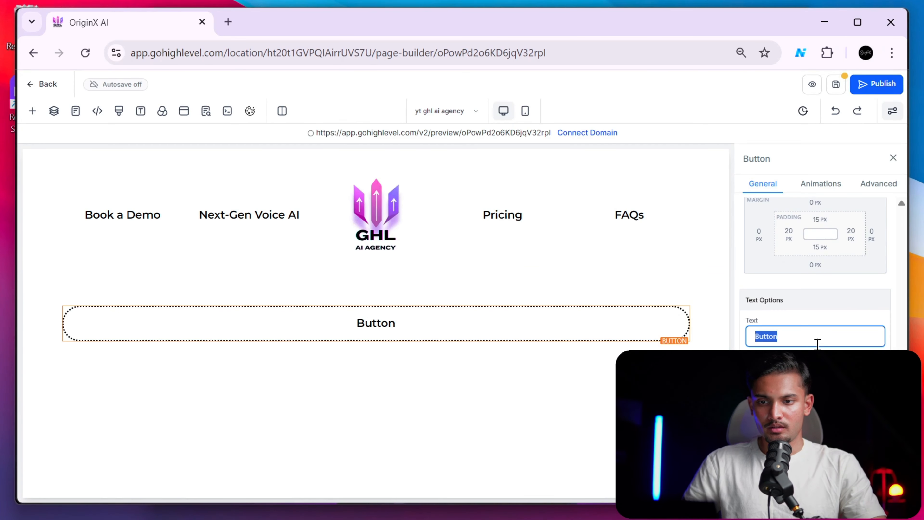
pyautogui.hotkey('ctrl', 'v')
pyautogui.press('BackSpace')
pyautogui.press('BackSpace')
pyautogui.press('BackSpace')
pyautogui.press('BackSpace')
pyautogui.press('BackSpace')
pyautogui.press('BackSpace')
pyautogui.press('BackSpace')
pyautogui.press('BackSpace')
pyautogui.press('BackSpace')
pyautogui.press('BackSpace')
pyautogui.press('BackSpace')
pyautogui.press('BackSpace')
pyautogui.press('BackSpace')
pyautogui.press('BackSpace')
pyautogui.press('BackSpace')
pyautogui.press('BackSpace')
pyautogui.press('BackSpace')
pyautogui.press('BackSpace')
pyautogui.press('BackSpace')
pyautogui.press('BackSpace')
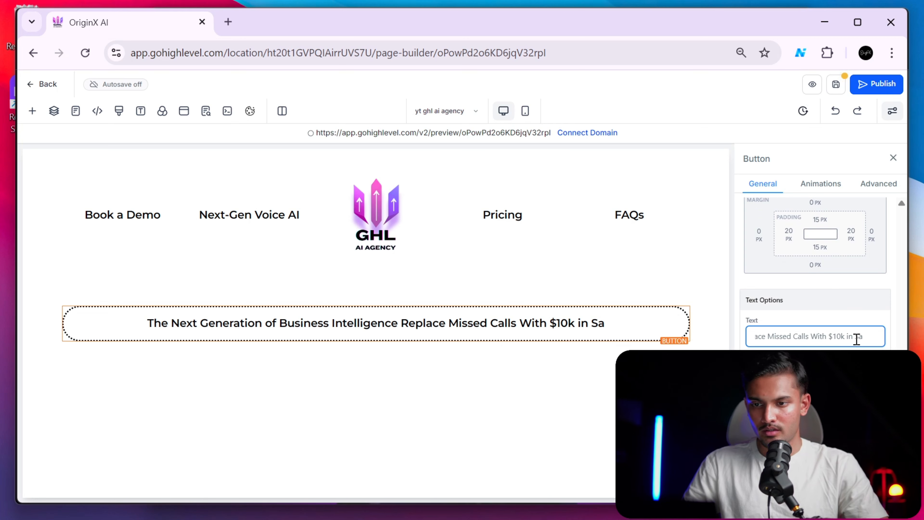
pyautogui.press('BackSpace')
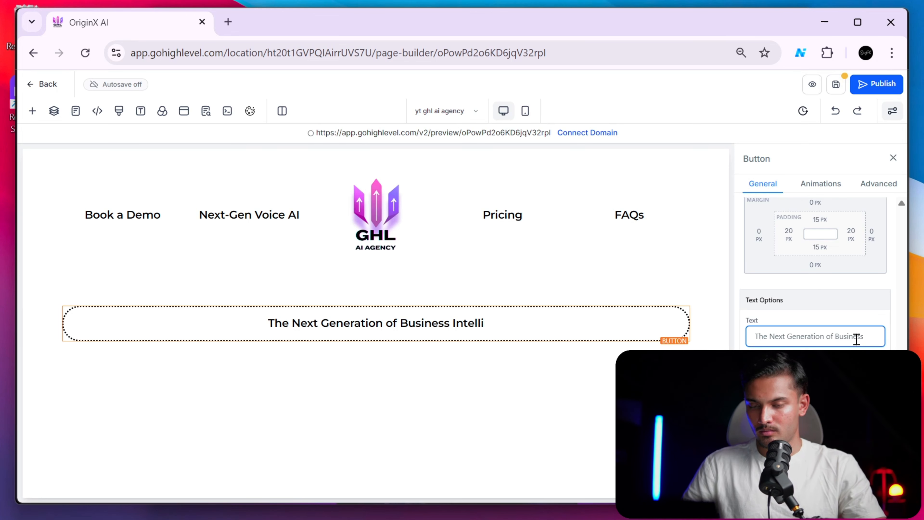
pyautogui.write('gence Rep')
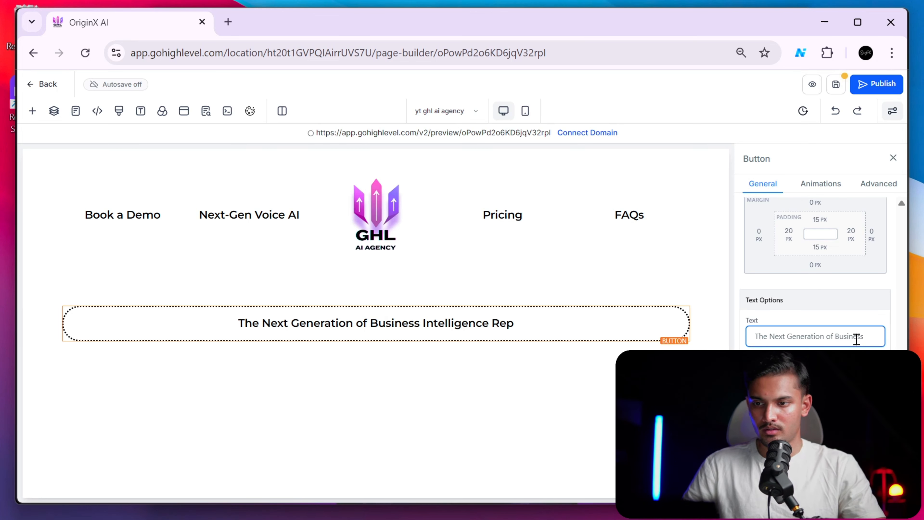
pyautogui.press('BackSpace')
pyautogui.press('BackSpace')
pyautogui.press('BackSpace')
pyautogui.press('BackSpace')
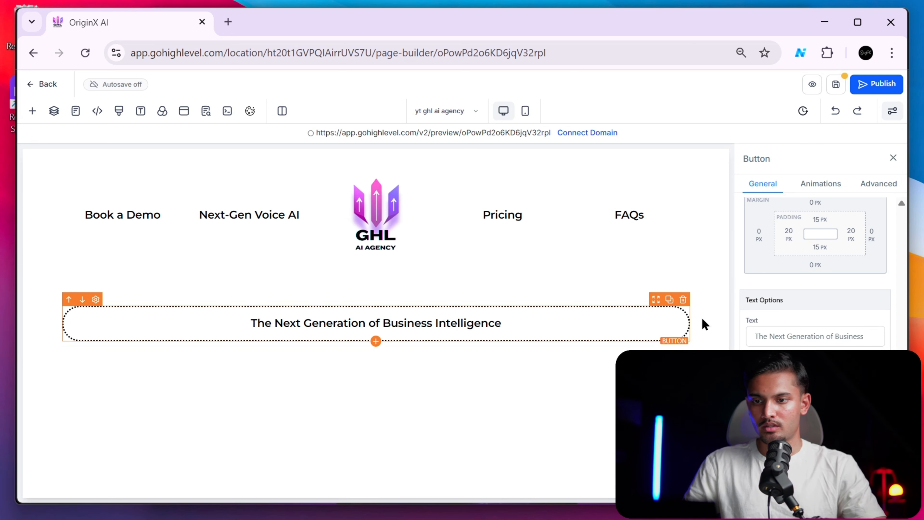
# Set the badge button's left and right padding to 0 px and its top and bottom padding to 10 px.
pyautogui.click(851, 234)
pyautogui.click(709, 290)
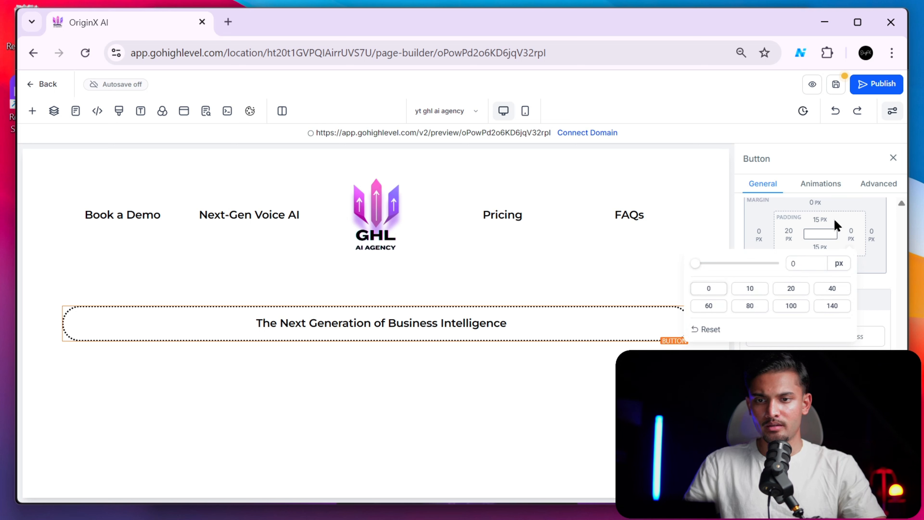
pyautogui.click(783, 229)
pyautogui.click(789, 240)
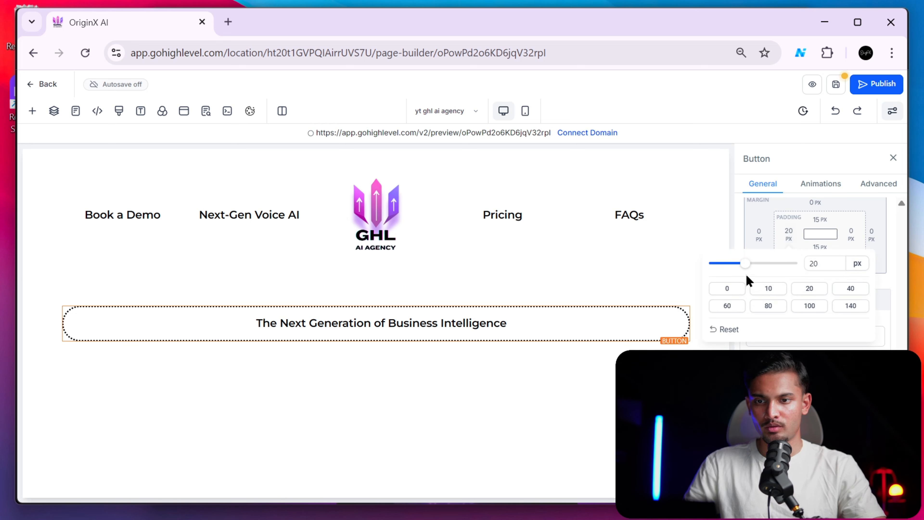
pyautogui.click(726, 291)
pyautogui.click(817, 217)
pyautogui.click(819, 220)
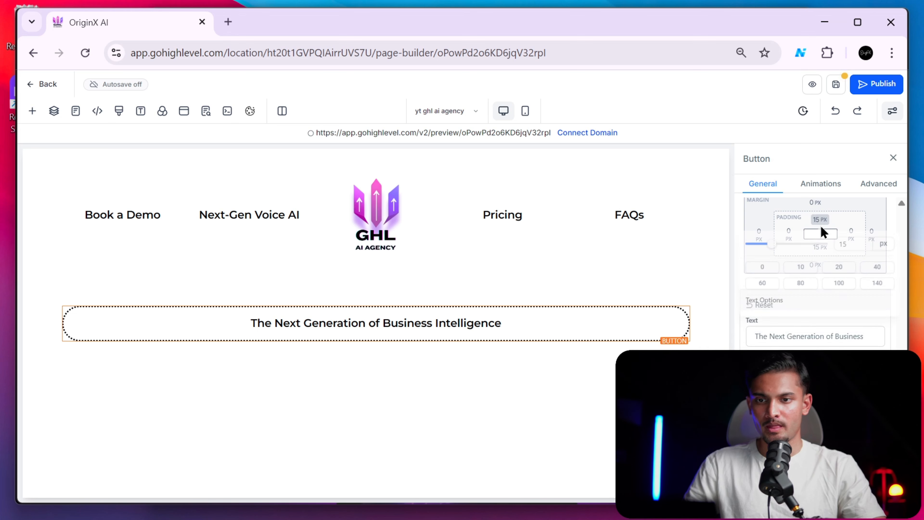
pyautogui.click(851, 211)
pyautogui.click(820, 248)
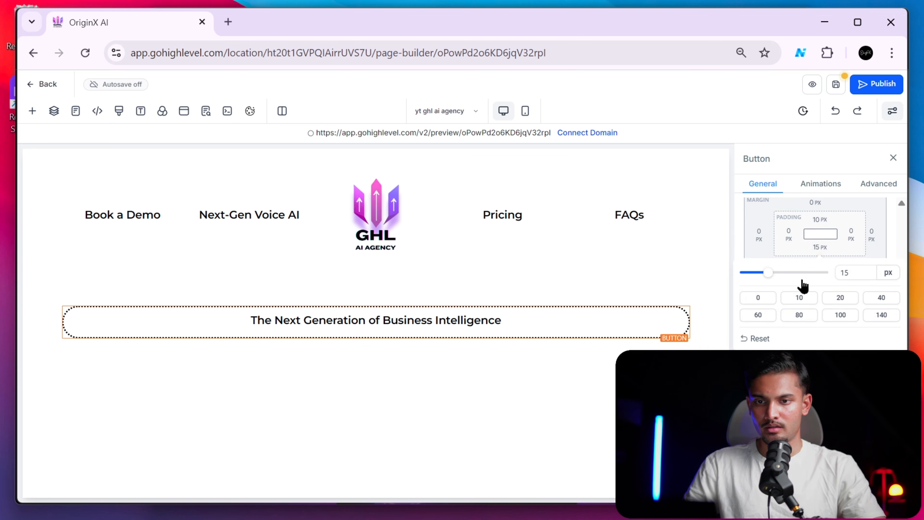
pyautogui.click(799, 299)
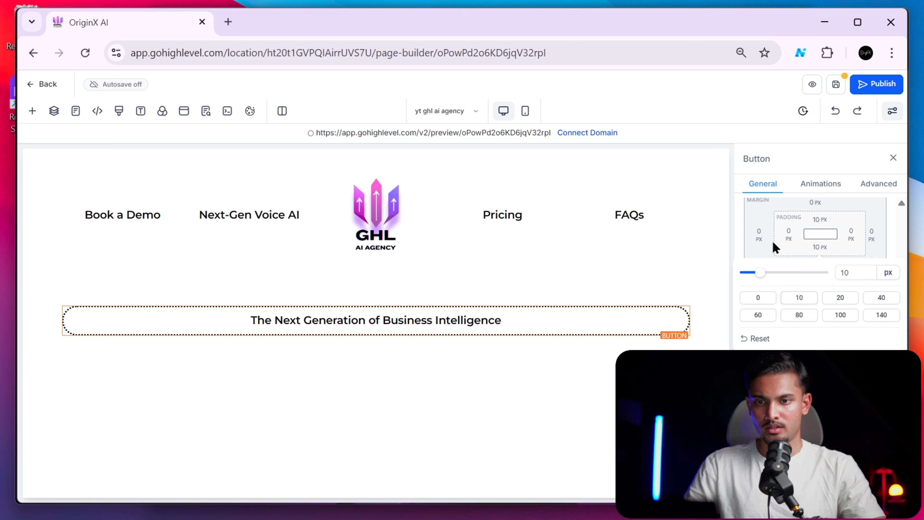
# Set the badge button's left and right margins to auto.
pyautogui.click(764, 233)
pyautogui.click(759, 235)
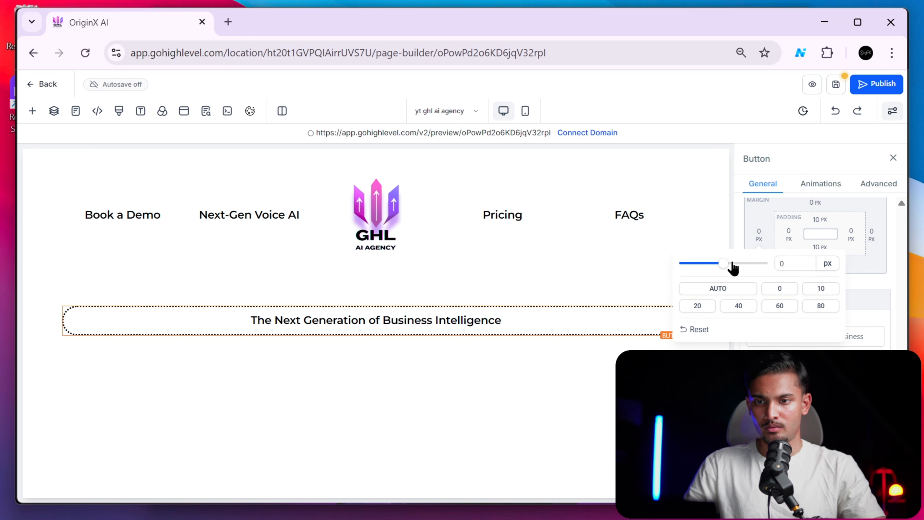
pyautogui.click(713, 292)
pyautogui.click(874, 233)
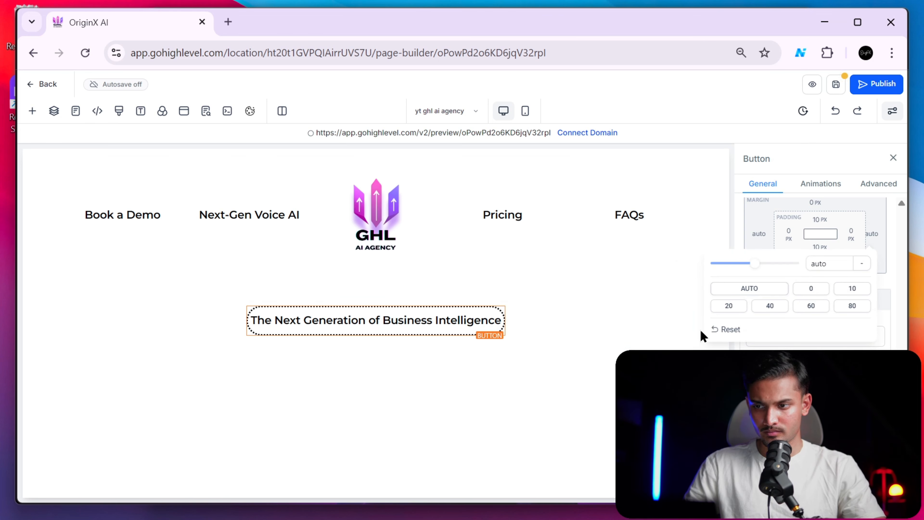
pyautogui.click(756, 234)
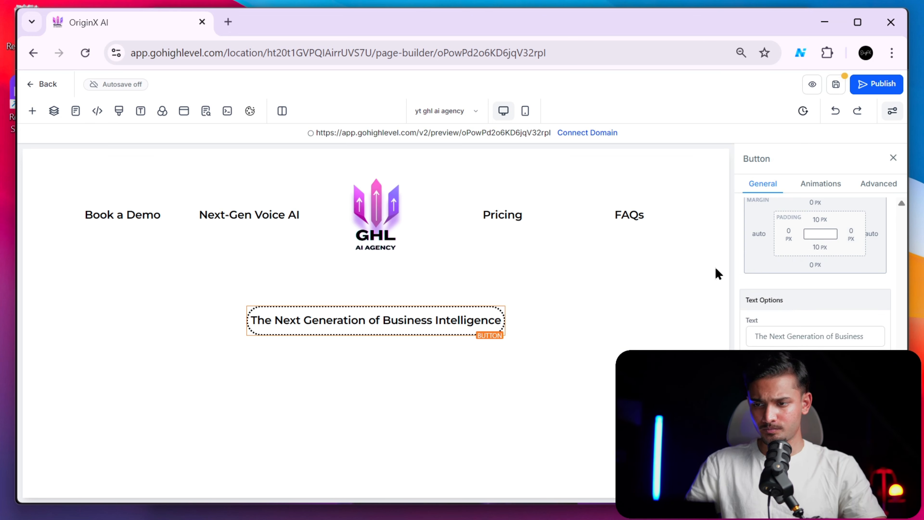
# Set the badge button's padding to 5 px on all four sides.
pyautogui.click(789, 241)
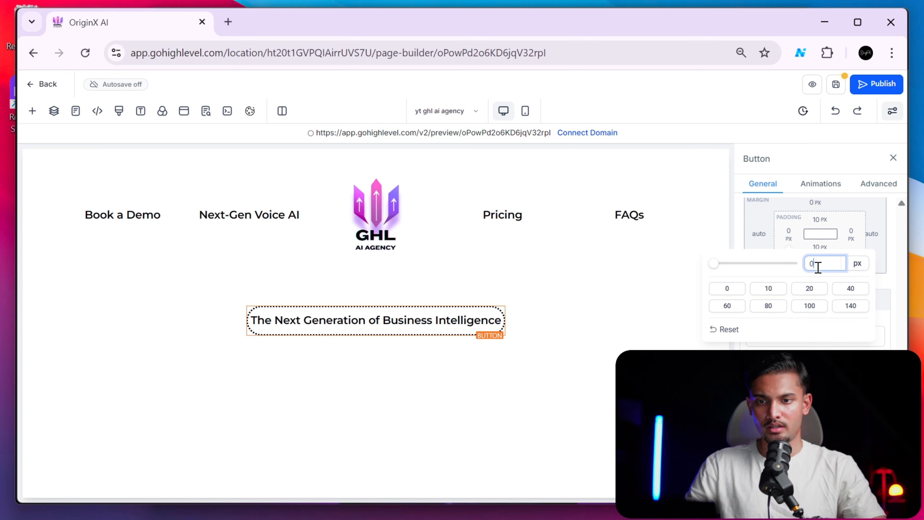
pyautogui.write('5')
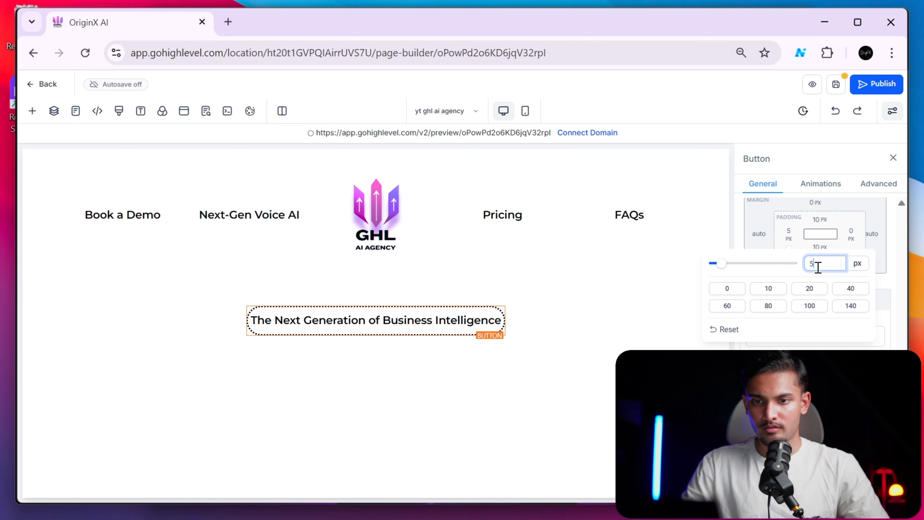
pyautogui.click(850, 240)
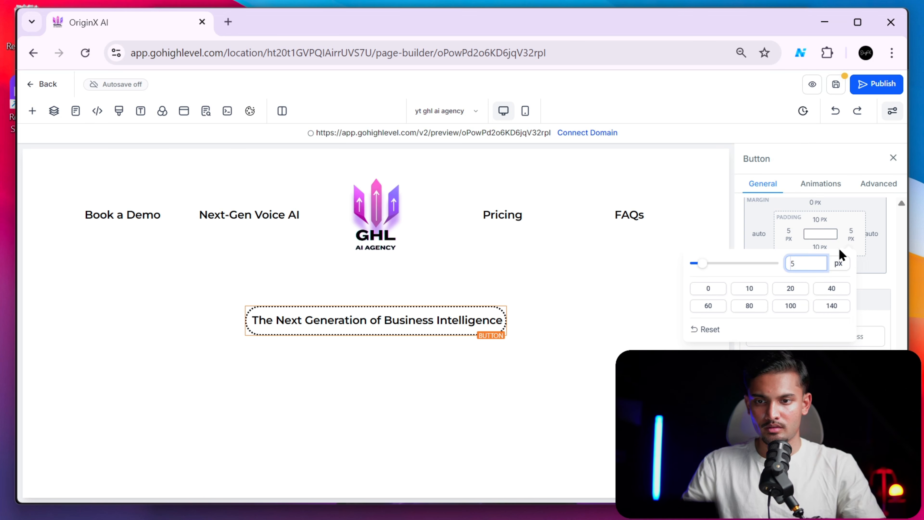
pyautogui.click(803, 225)
pyautogui.click(817, 220)
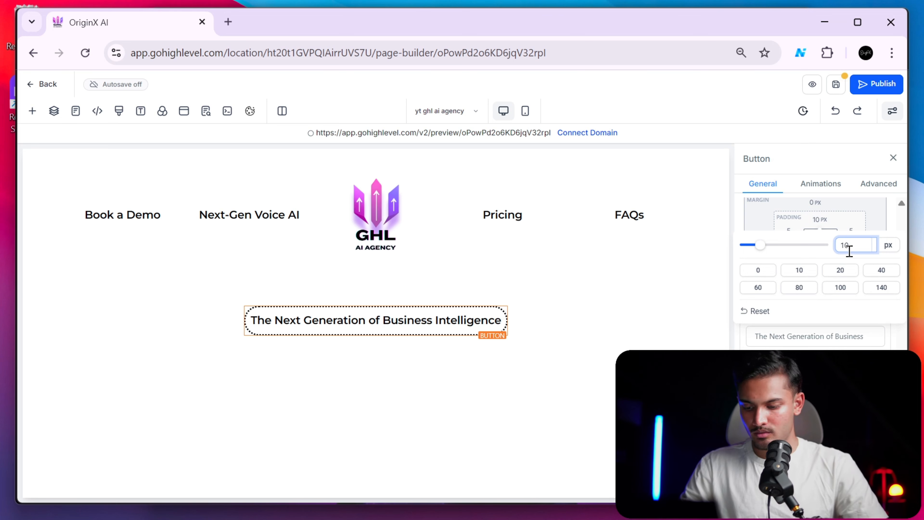
pyautogui.click(842, 218)
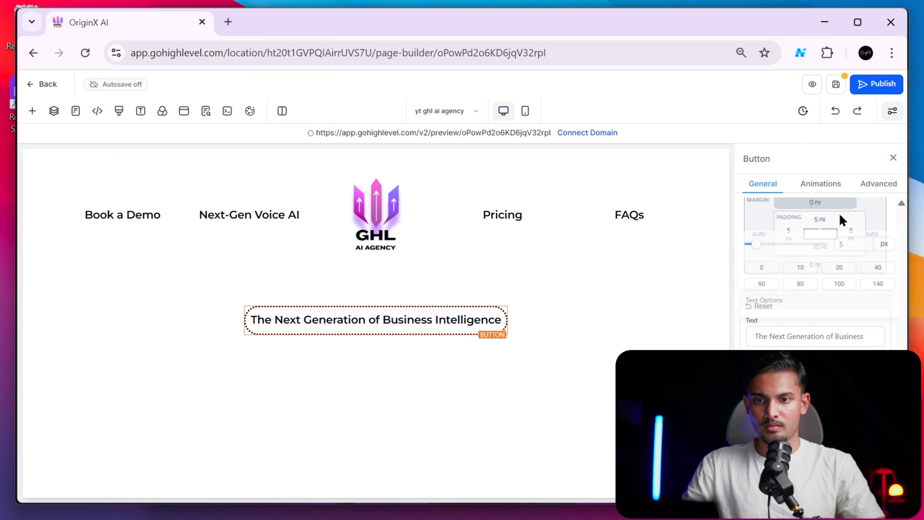
pyautogui.click(820, 247)
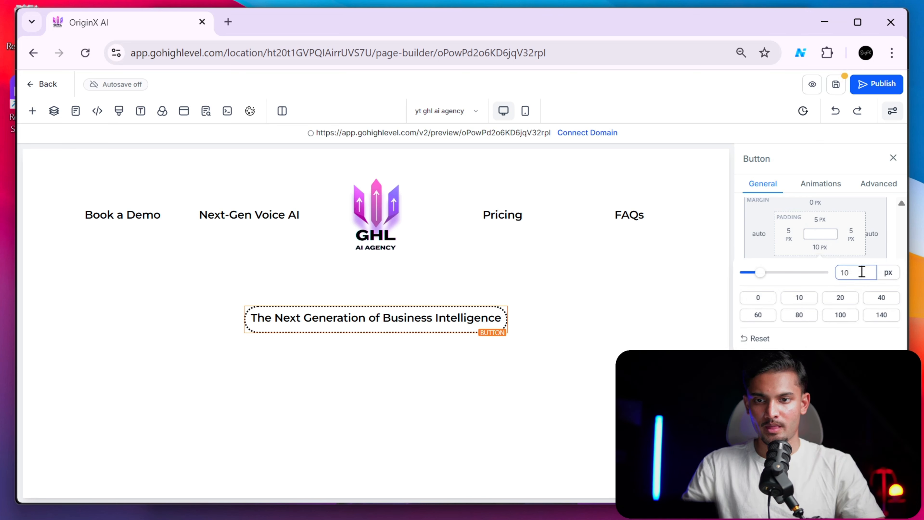
pyautogui.click(850, 199)
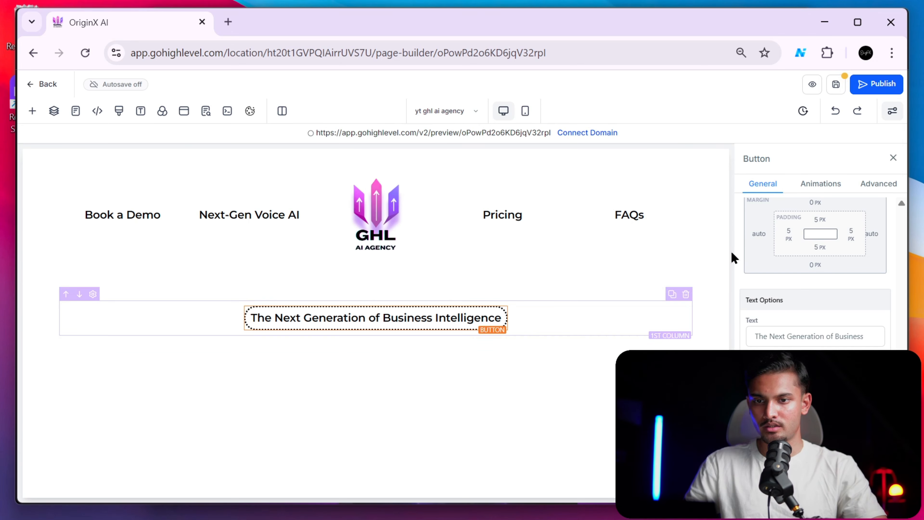
# Set the badge button's top and bottom padding to 0 px and its left and right padding to 10 px.
pyautogui.click(820, 220)
pyautogui.click(768, 271)
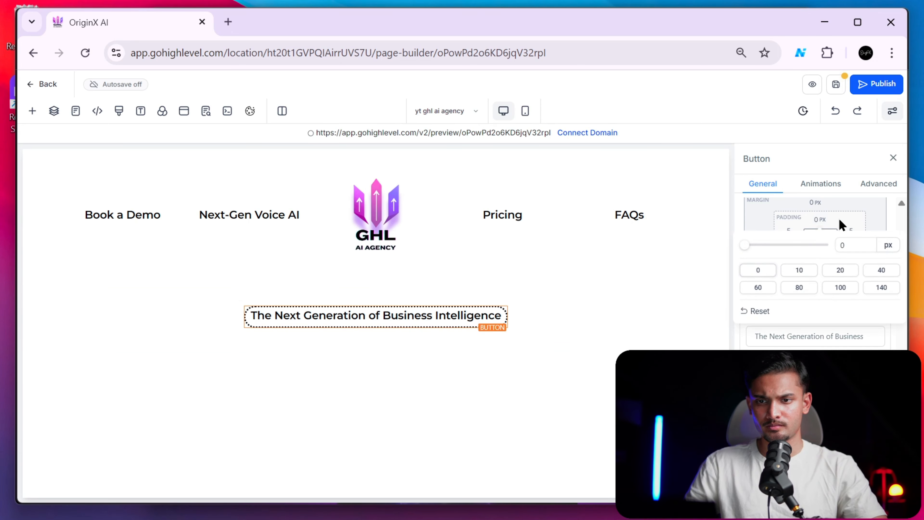
pyautogui.click(819, 247)
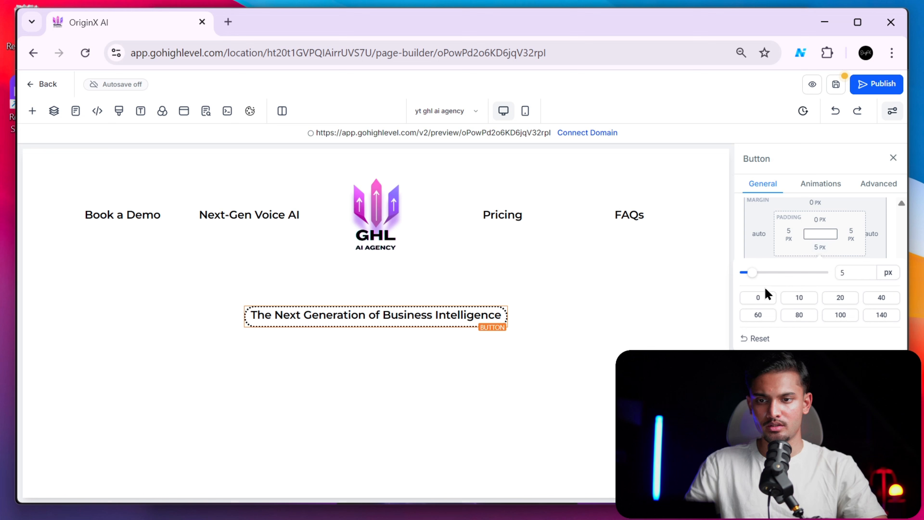
pyautogui.click(755, 297)
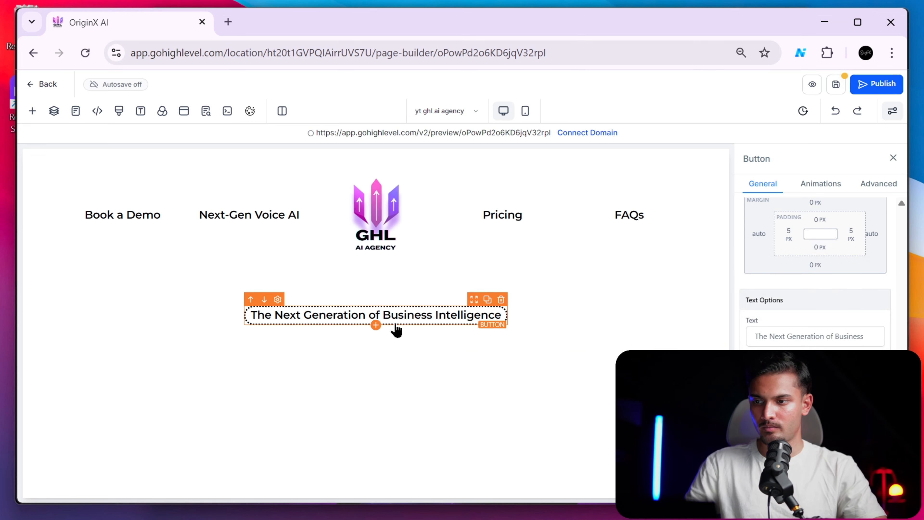
pyautogui.click(787, 233)
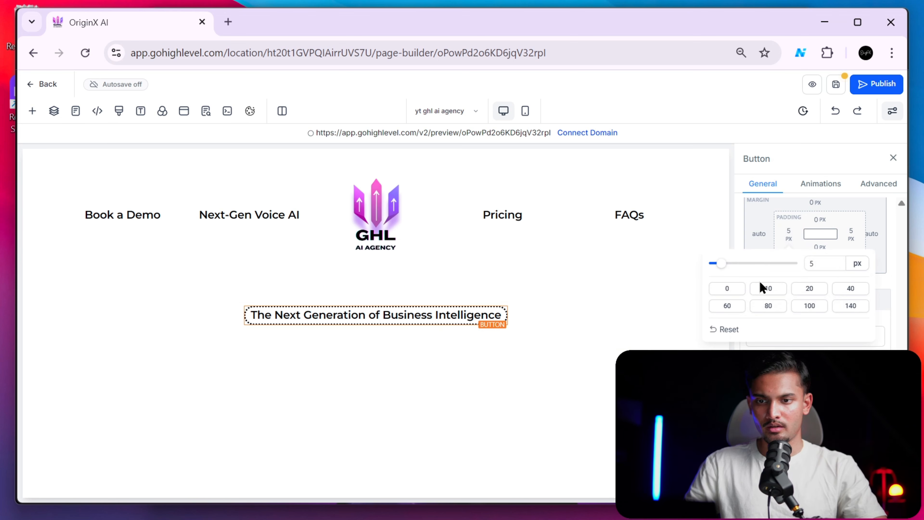
pyautogui.click(852, 233)
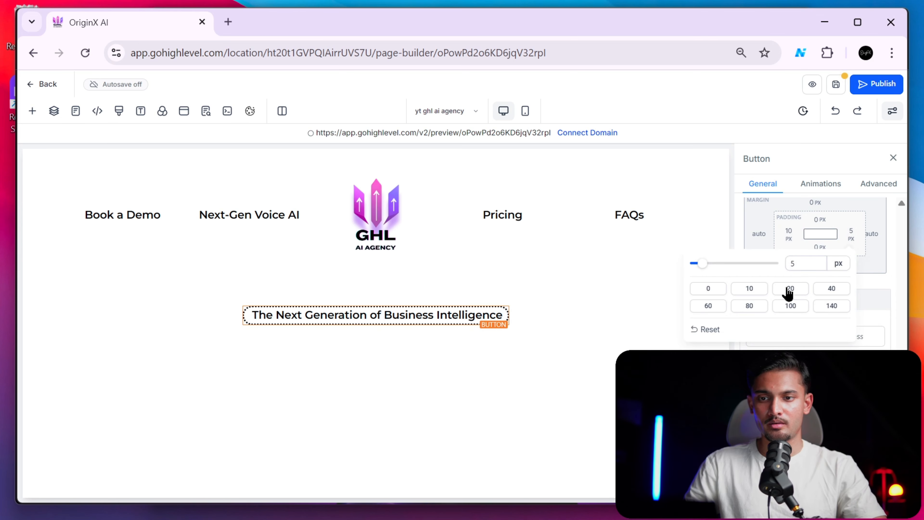
pyautogui.click(749, 288)
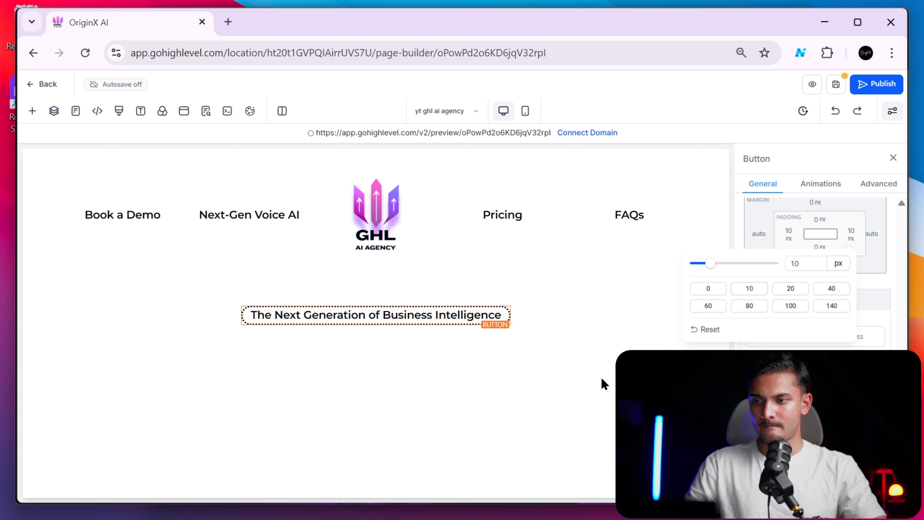
pyautogui.click(594, 369)
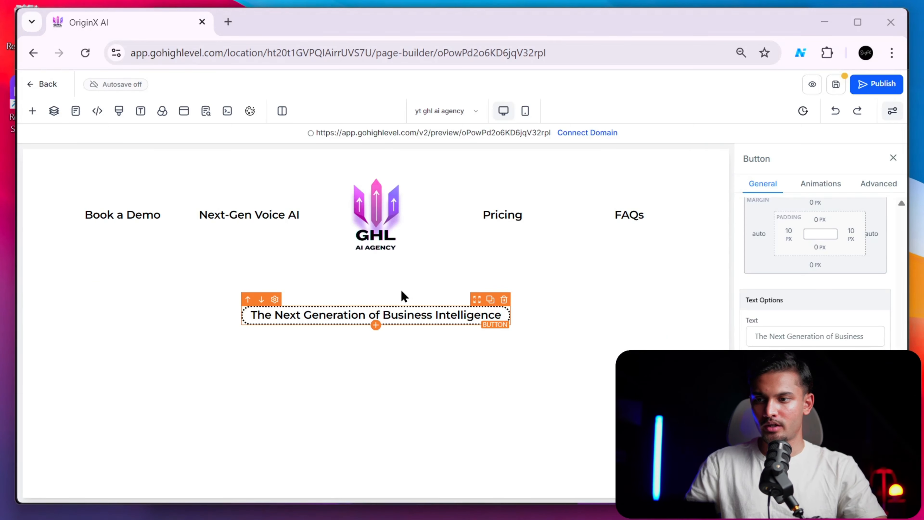
# Add a shuttle-shaped icon in front of the badge button's text.
pyautogui.scroll(-10, 833, 340)
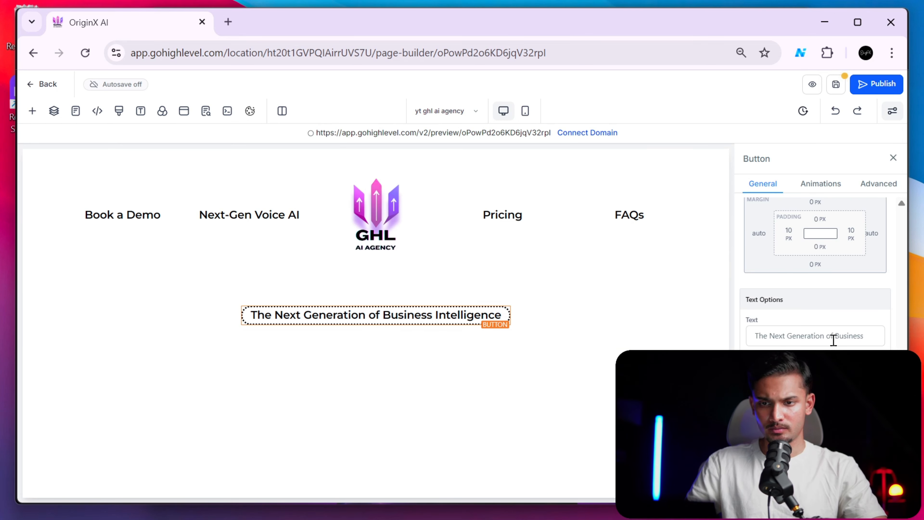
pyautogui.scroll(-5, 815, 272)
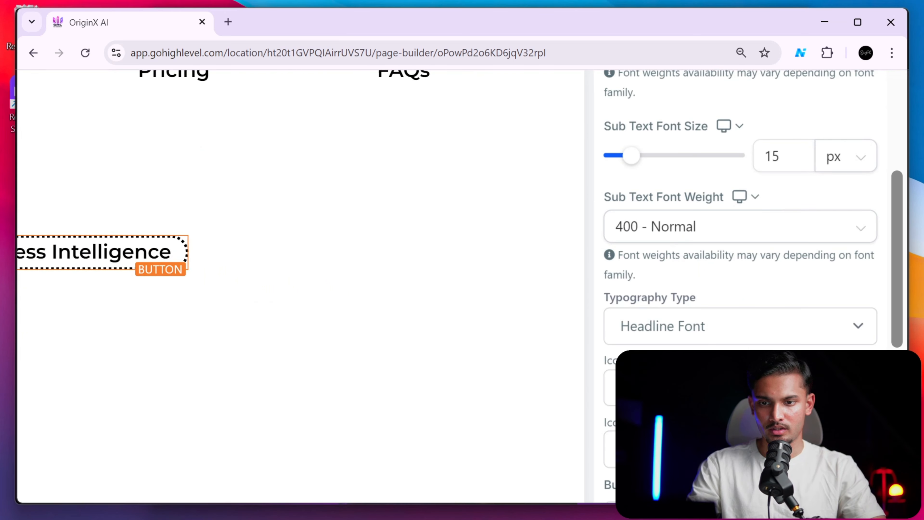
pyautogui.click(749, 388)
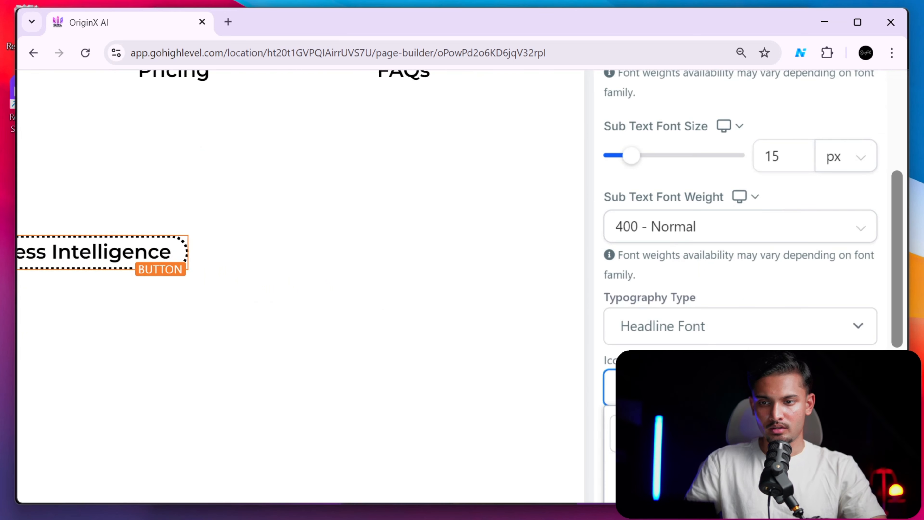
pyautogui.click(741, 433)
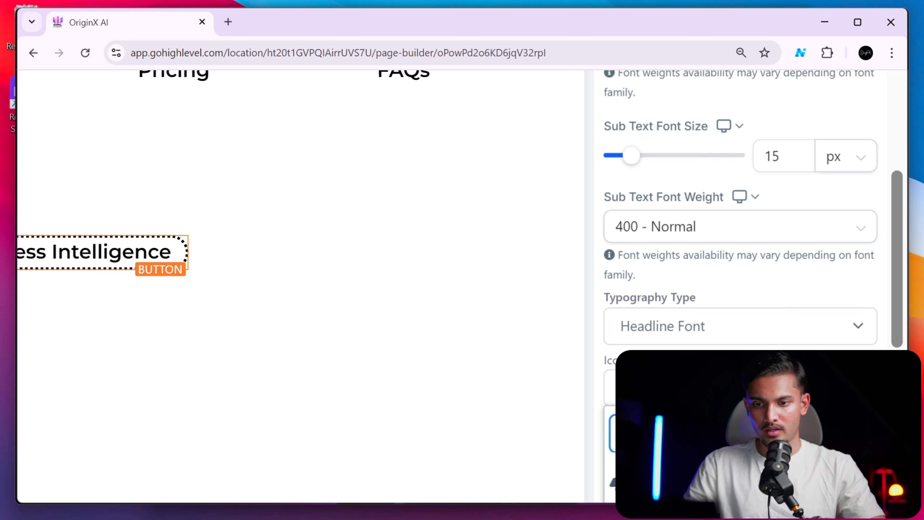
pyautogui.click(621, 483)
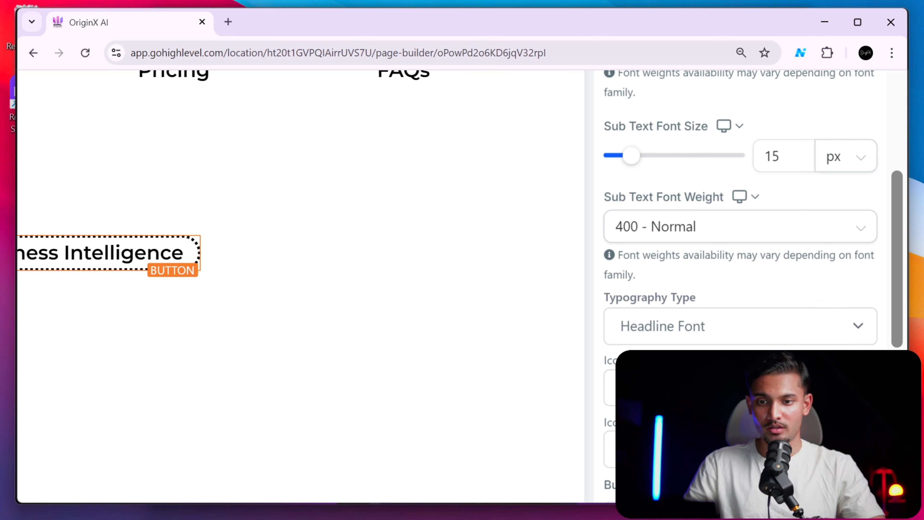
pyautogui.hotkey('ctrl', '-')
pyautogui.hotkey('ctrl', '-')
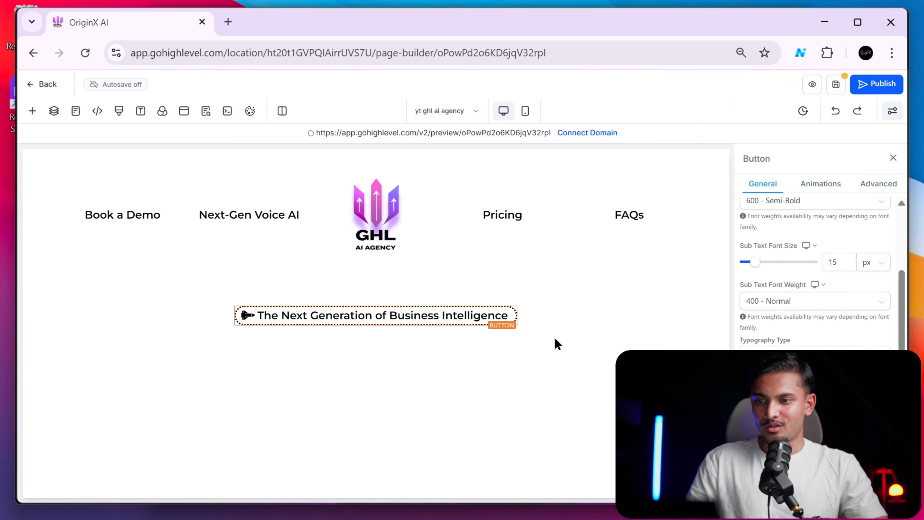
# Change the badge button's text and icon color to a light purple.
pyautogui.click(502, 333)
pyautogui.click(464, 322)
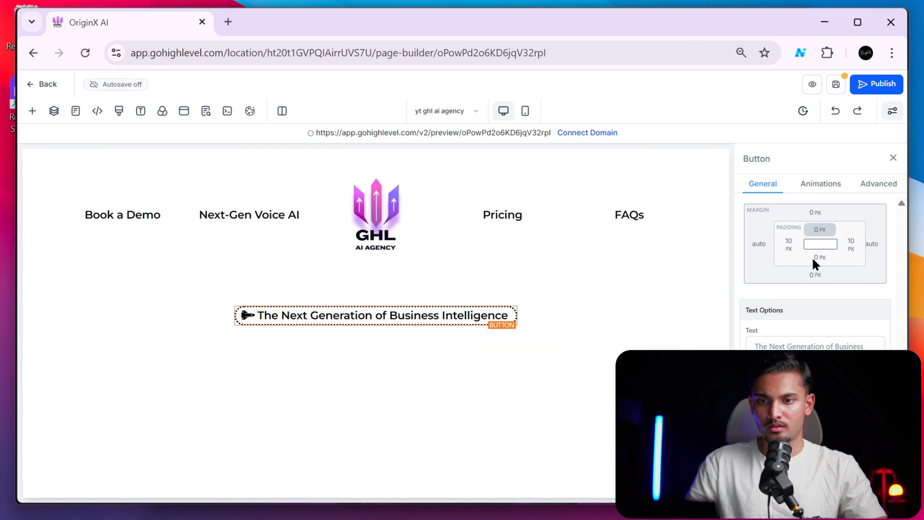
pyautogui.scroll(-10, 834, 309)
pyautogui.scroll(-5, 863, 344)
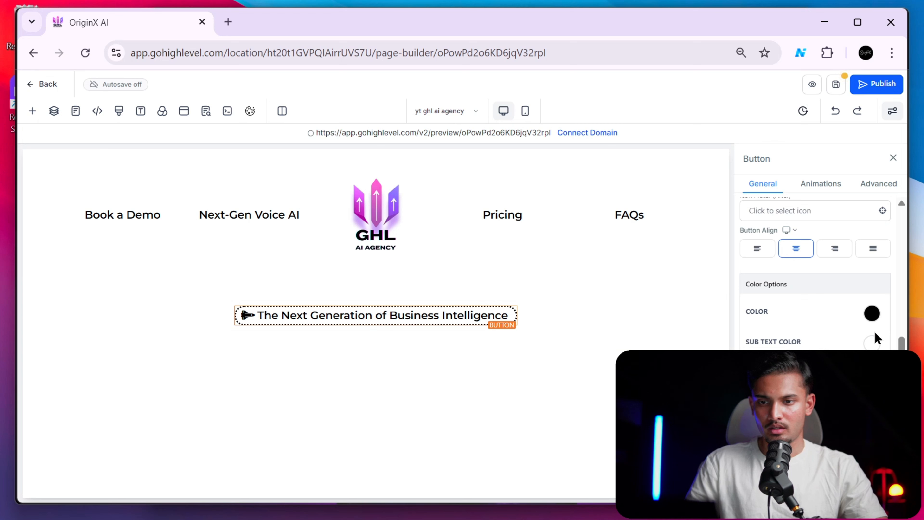
pyautogui.click(872, 314)
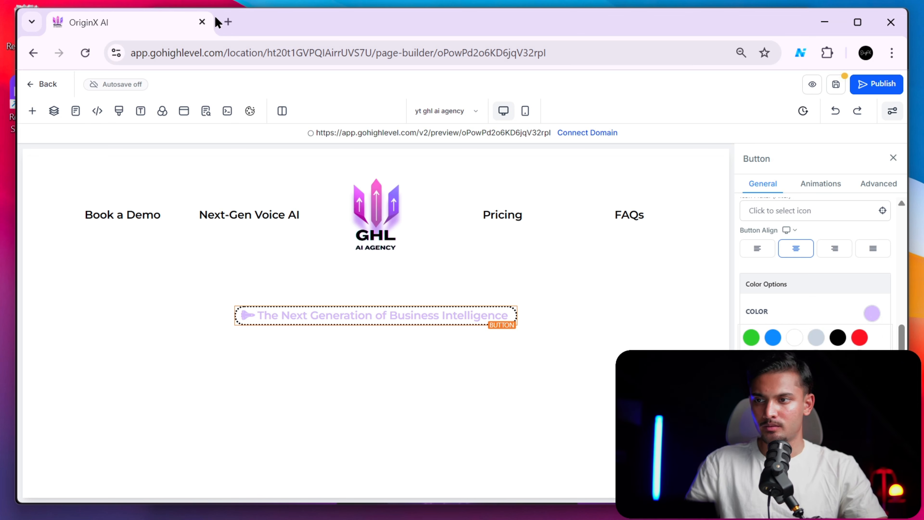
# Search Google for "shades of violet" in a new browser tab.
pyautogui.click(228, 22)
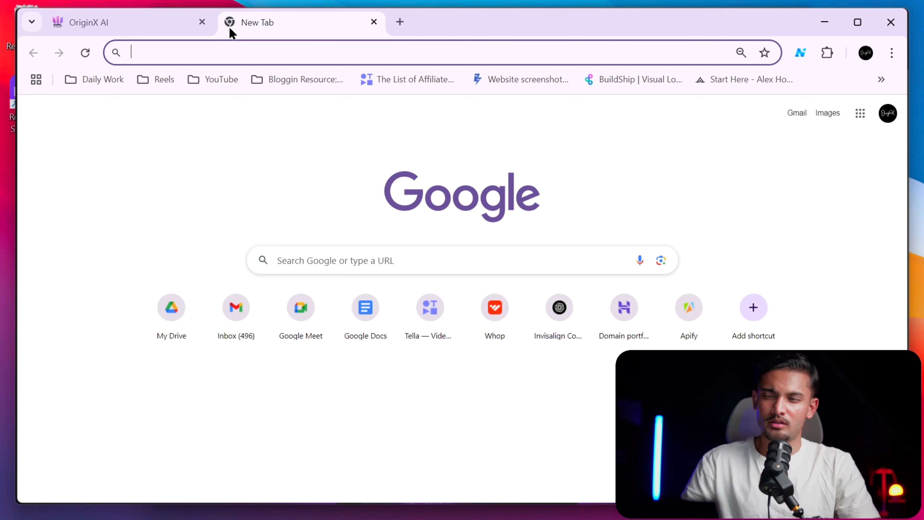
pyautogui.write('shades of ')
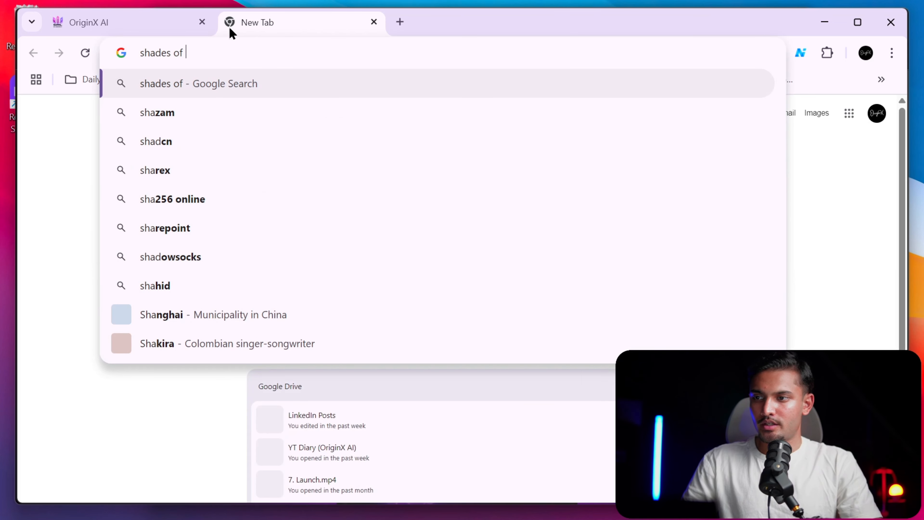
pyautogui.write('p')
pyautogui.press('BackSpace')
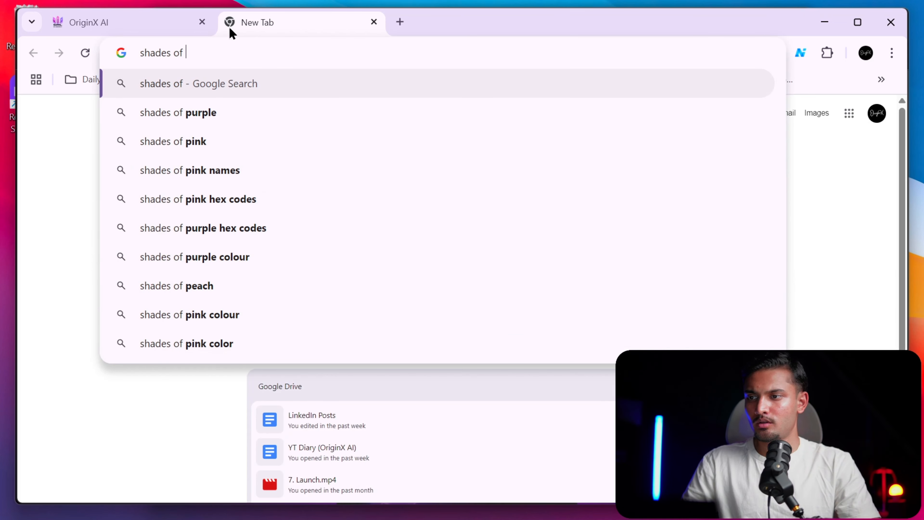
pyautogui.write('violet')
pyautogui.press('Return')
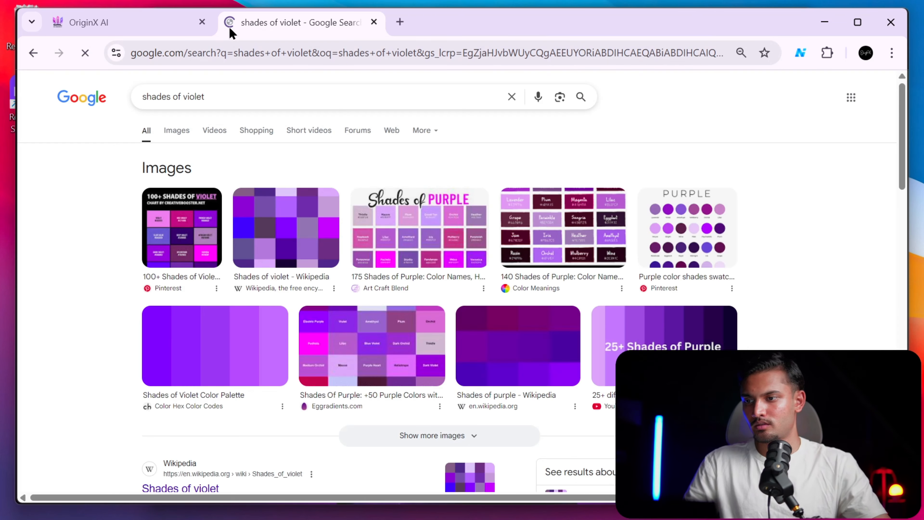
# Open the htmlcolorcodes.com "Shades of Purple" page from the search results and close the Google search and 25 Best Shades of Violet tabs.
pyautogui.scroll(-10, 265, 236)
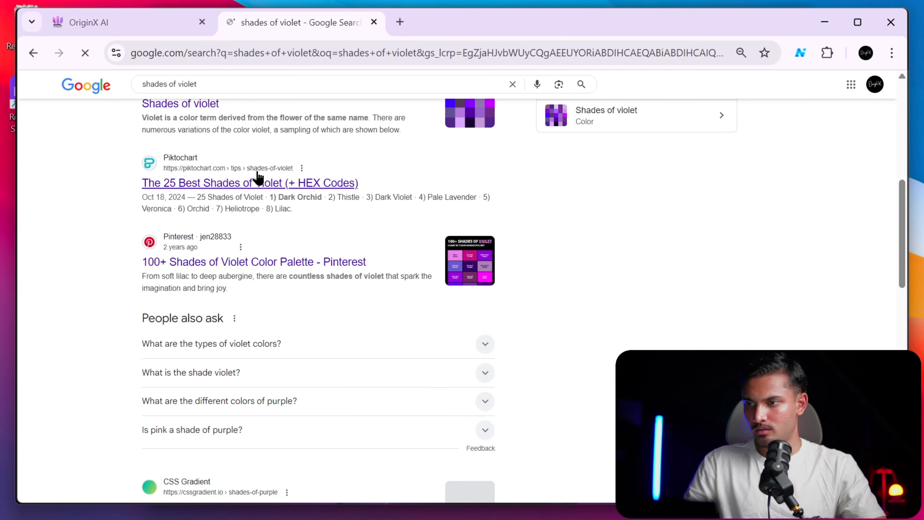
pyautogui.middleClick(281, 187)
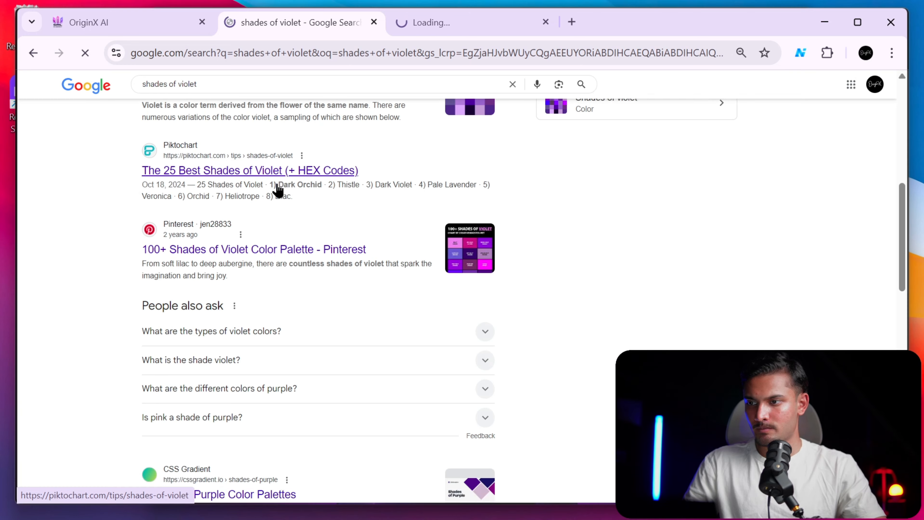
pyautogui.scroll(-10, 277, 190)
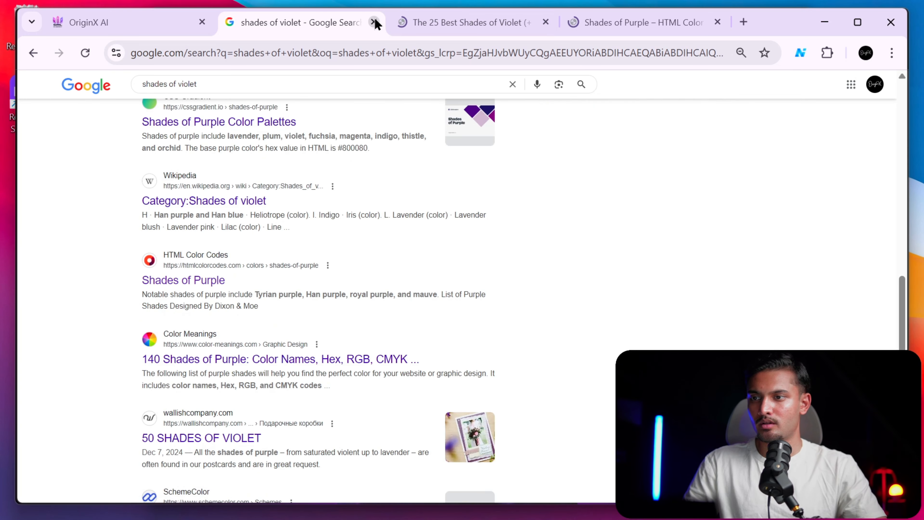
pyautogui.click(373, 22)
pyautogui.click(374, 22)
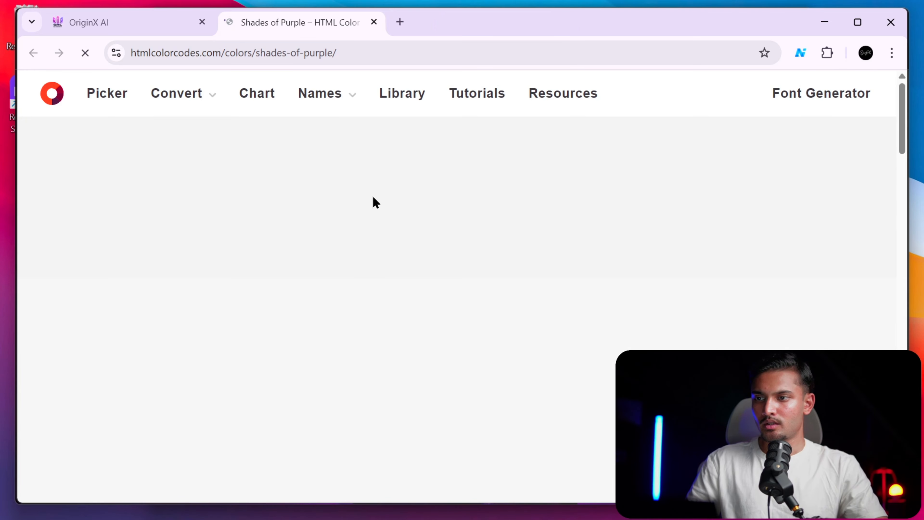
# Find Light Violet in the list of purple shades and copy its hex code #CF9FFF.
pyautogui.scroll(-8, 378, 255)
pyautogui.scroll(-6, 373, 286)
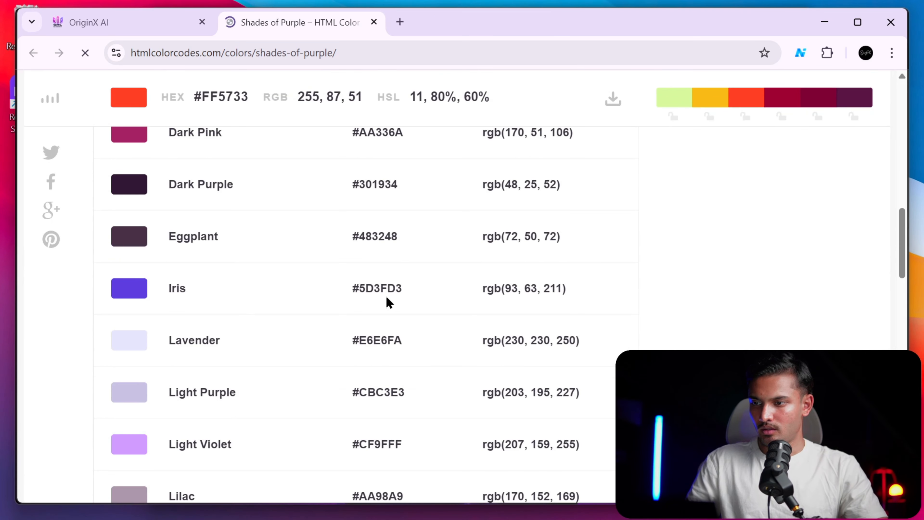
pyautogui.scroll(-3, 389, 303)
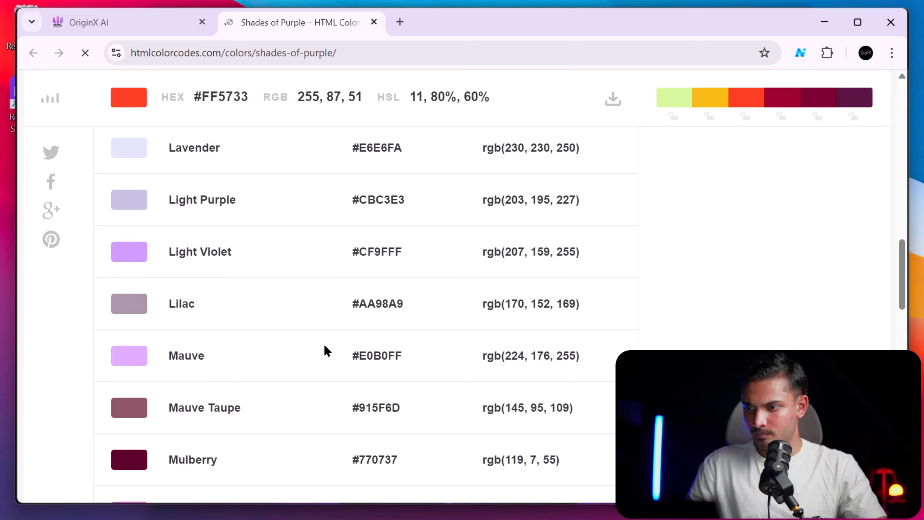
pyautogui.scroll(-3, 327, 351)
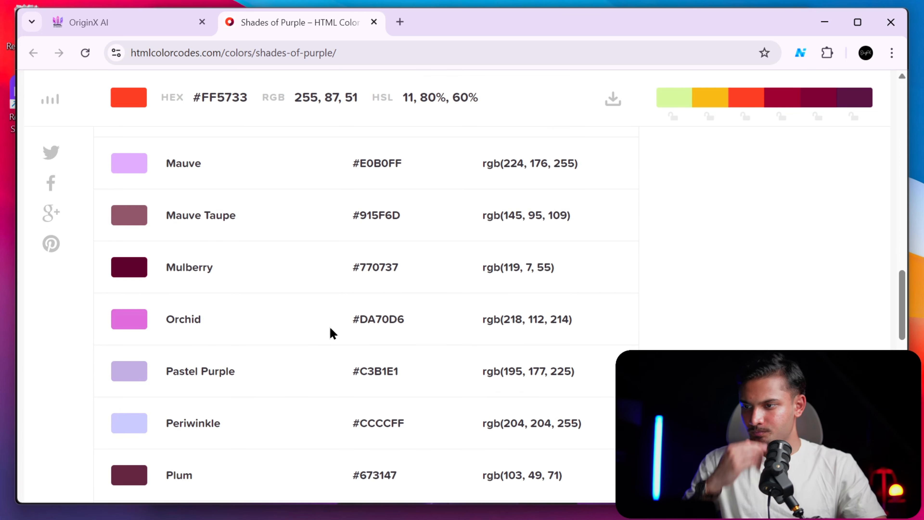
pyautogui.scroll(6, 332, 333)
pyautogui.scroll(-3, 332, 330)
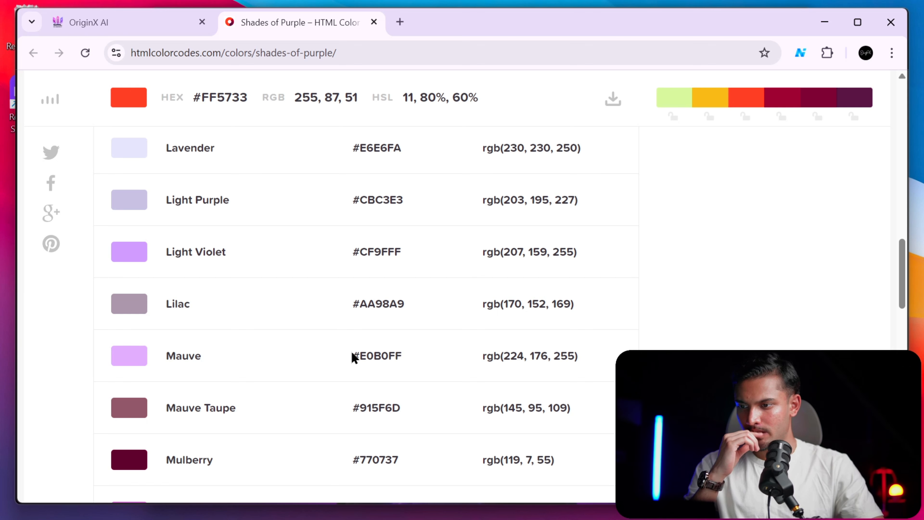
pyautogui.moveTo(352, 356); pyautogui.dragTo(441, 362)
pyautogui.click(295, 264)
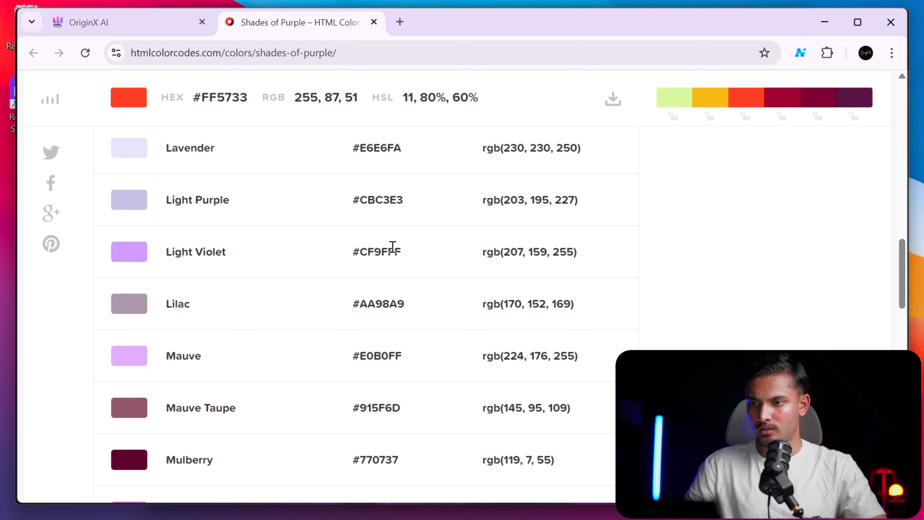
pyautogui.tripleClick(392, 247)
# Return to the page builder and set the badge button's text and icon color to Light Violet, #CF9FFF.
pyautogui.scroll(10, 367, 288)
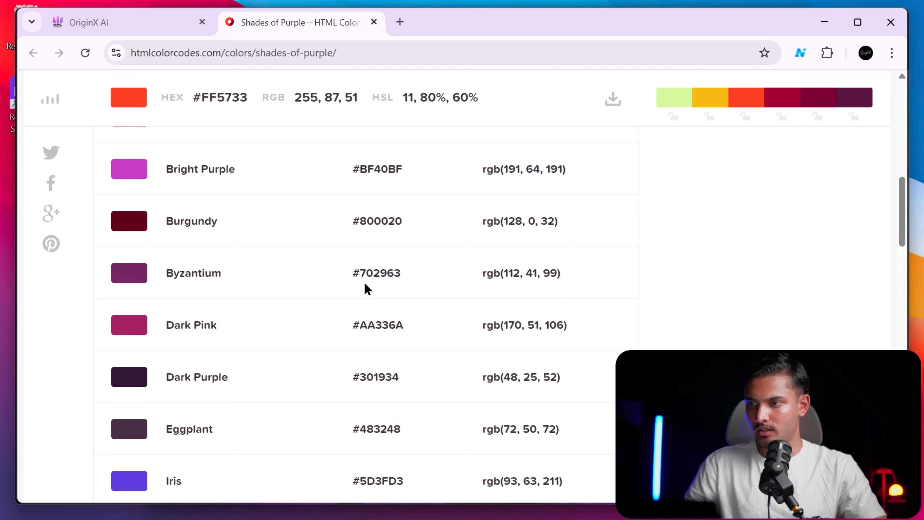
pyautogui.scroll(4, 368, 289)
pyautogui.scroll(-20, 367, 288)
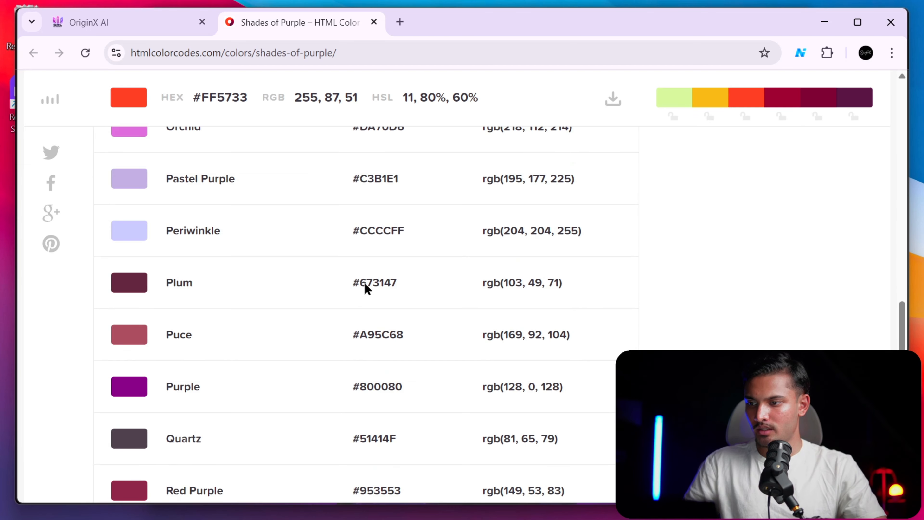
pyautogui.scroll(-5, 378, 295)
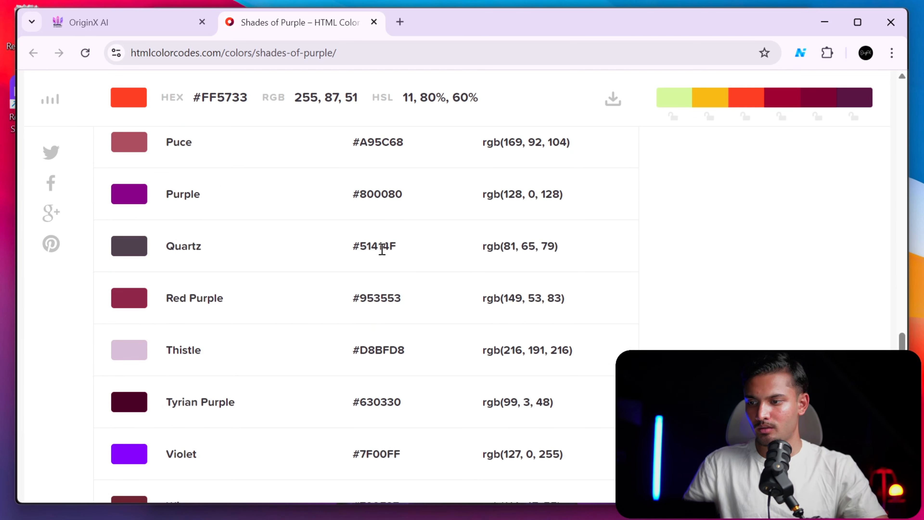
pyautogui.scroll(-5, 381, 251)
pyautogui.scroll(20, 381, 256)
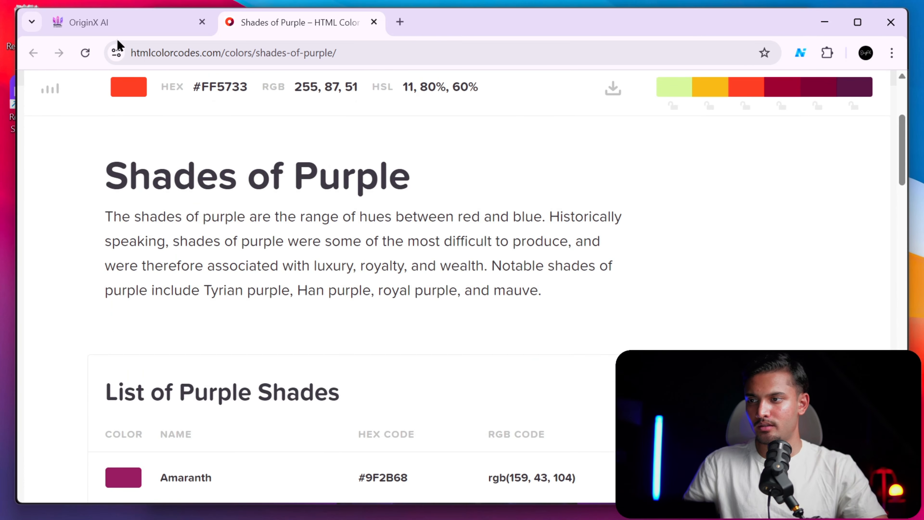
pyautogui.click(120, 24)
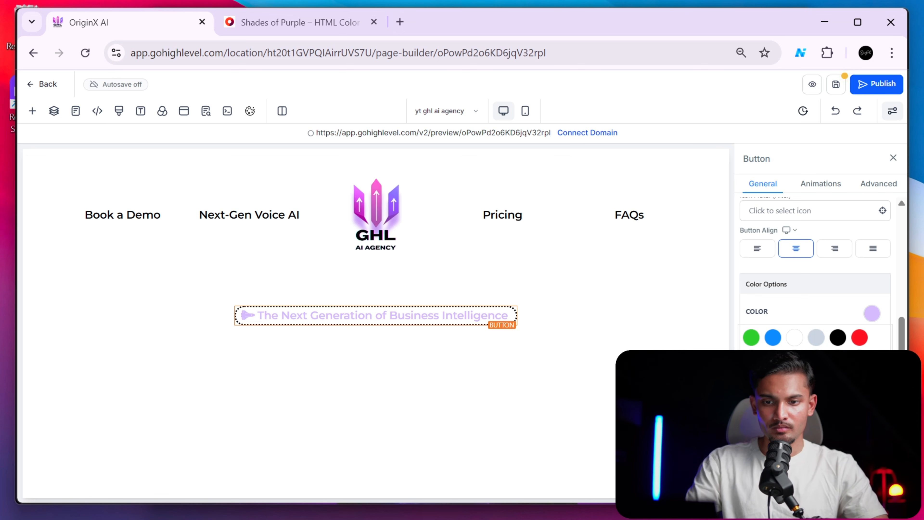
pyautogui.click(815, 412)
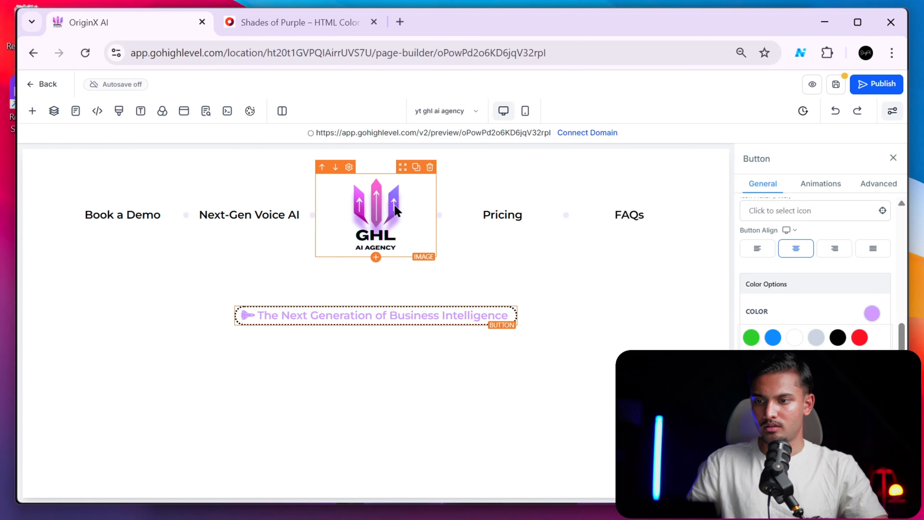
# Go back to the list of purple shades and copy the Bright Purple hex code #BF40BF.
pyautogui.click(291, 22)
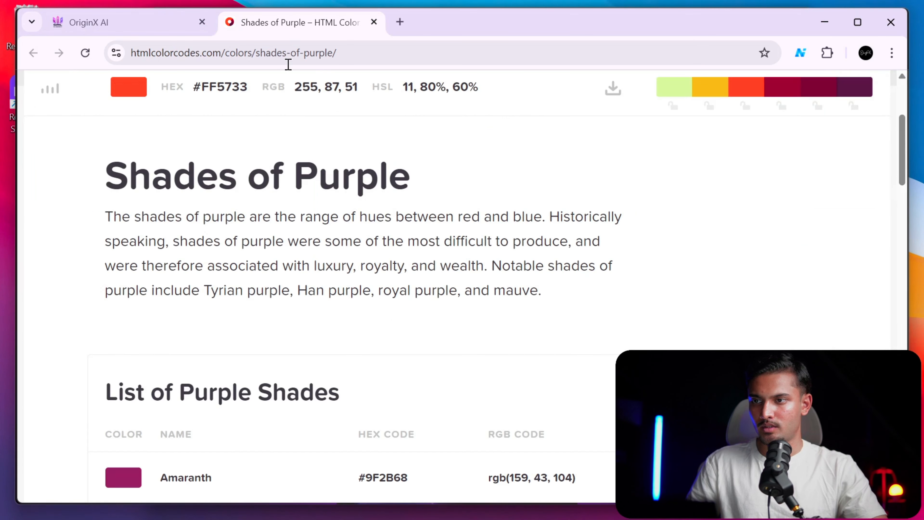
pyautogui.scroll(-15, 417, 292)
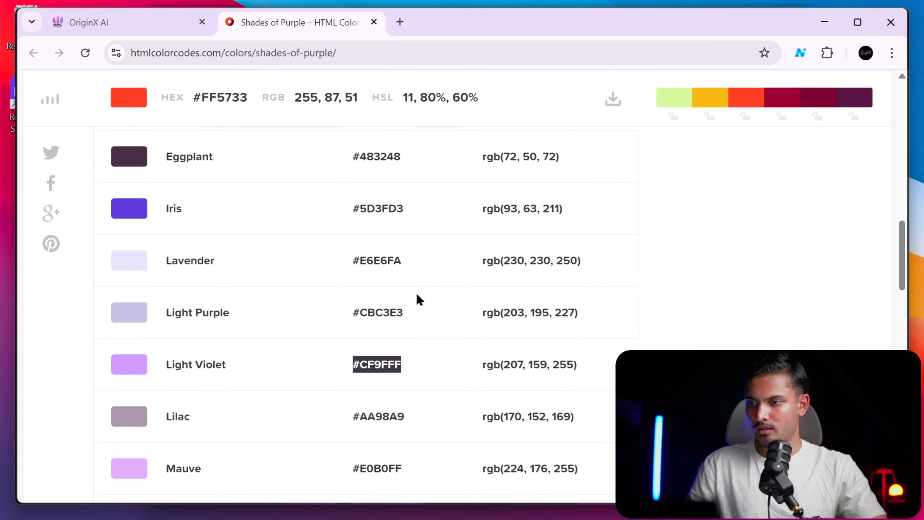
pyautogui.scroll(-5, 283, 293)
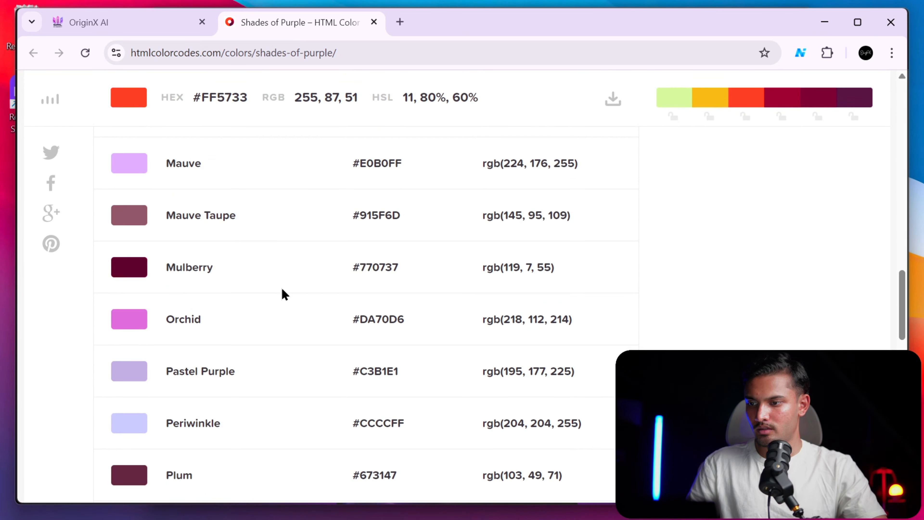
pyautogui.scroll(-5, 197, 335)
pyautogui.scroll(-5, 264, 307)
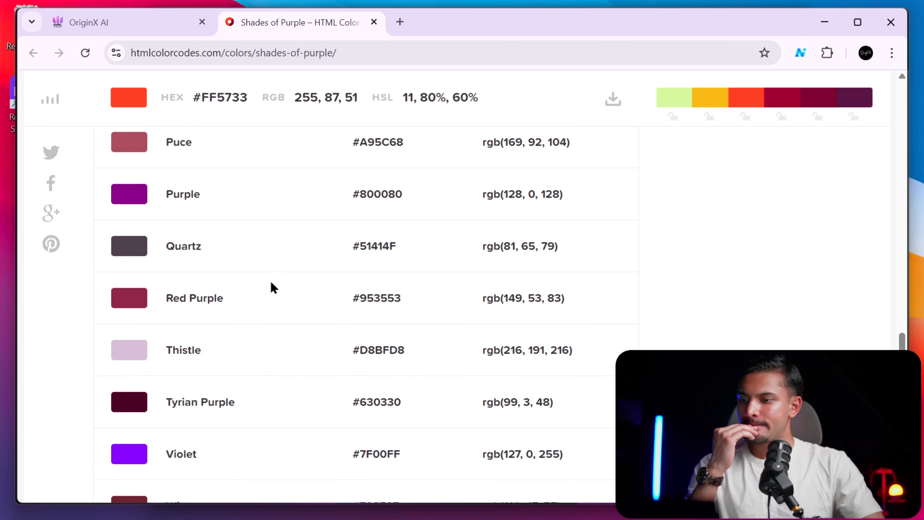
pyautogui.scroll(-5, 273, 287)
pyautogui.scroll(5, 273, 287)
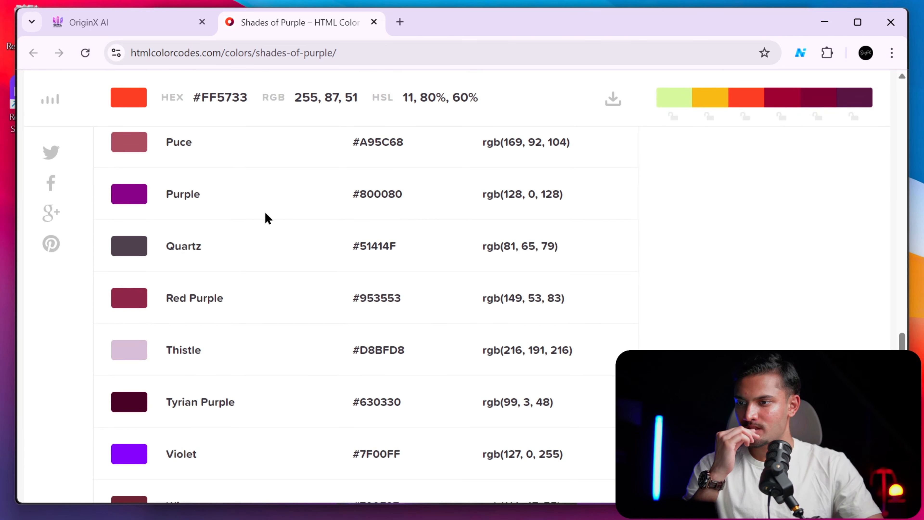
pyautogui.scroll(15, 267, 317)
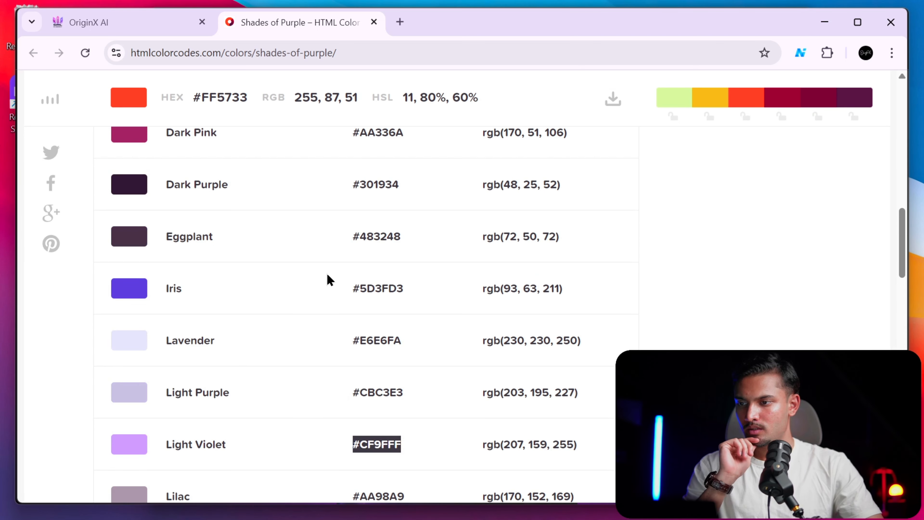
pyautogui.scroll(5, 294, 324)
pyautogui.scroll(5, 294, 324)
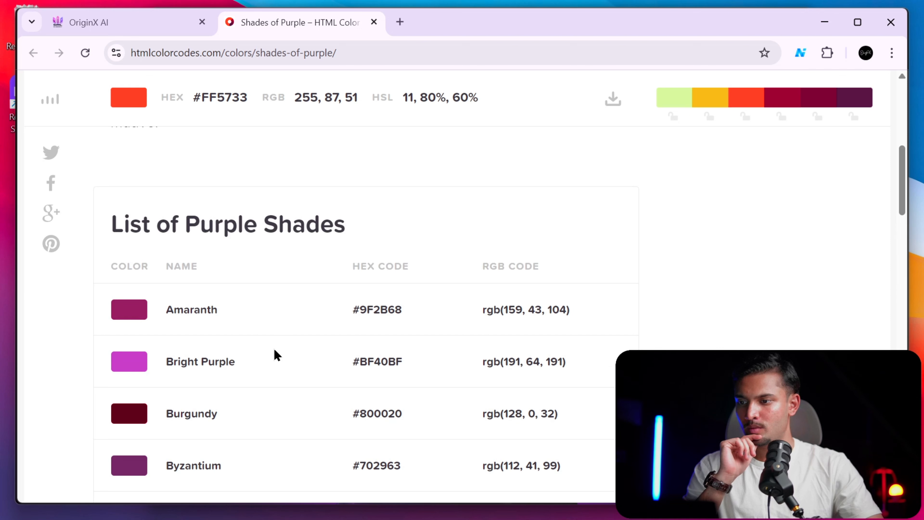
pyautogui.moveTo(350, 361); pyautogui.dragTo(435, 367)
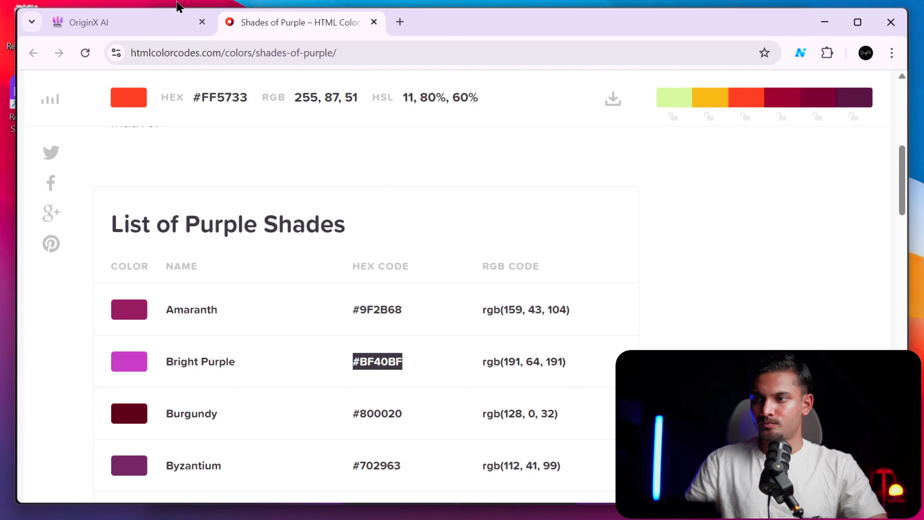
# Set the badge button's text and icon color in the page builder to Bright Purple, #BF40BF.
pyautogui.click(126, 25)
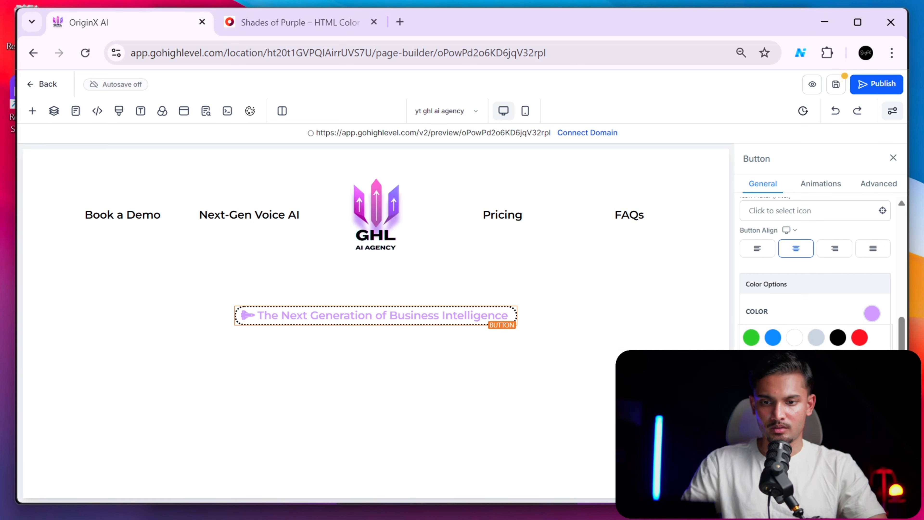
pyautogui.hotkey('ctrl', 'v')
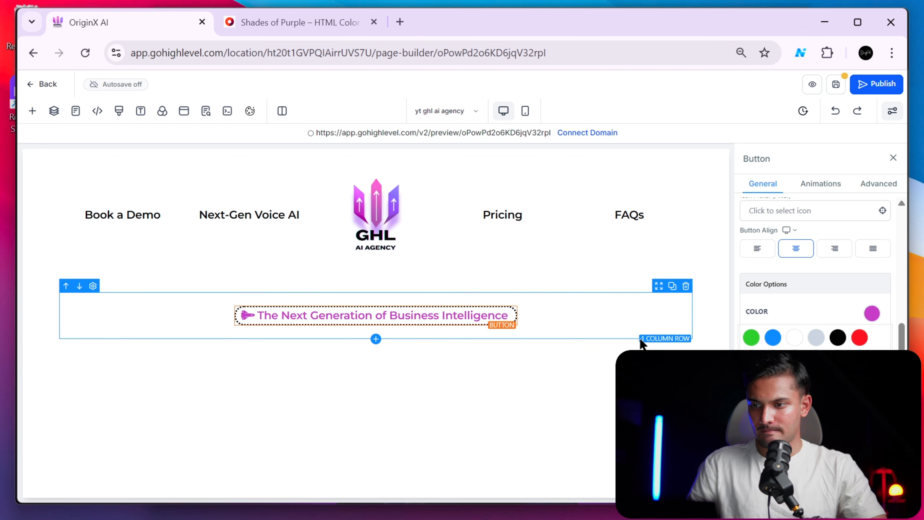
pyautogui.click(644, 338)
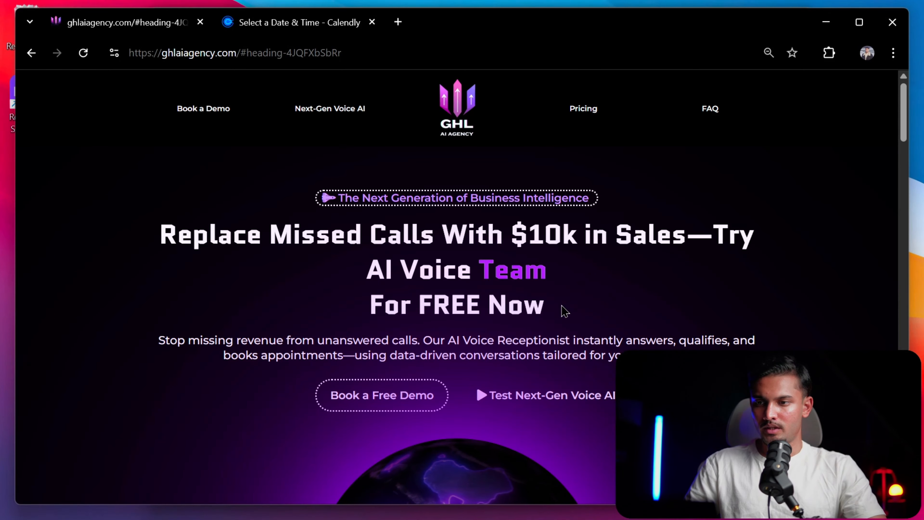
# Check the hero headline on ghlaiagency.com and add a Headline element directly below the badge button in the page builder.
pyautogui.moveTo(150, 233); pyautogui.dragTo(570, 322)
pyautogui.click(592, 283)
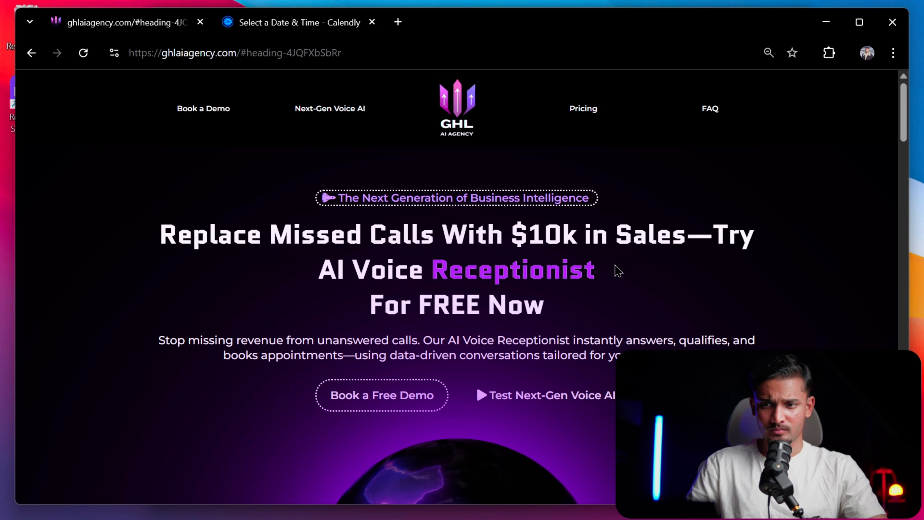
pyautogui.moveTo(615, 269); pyautogui.dragTo(443, 271)
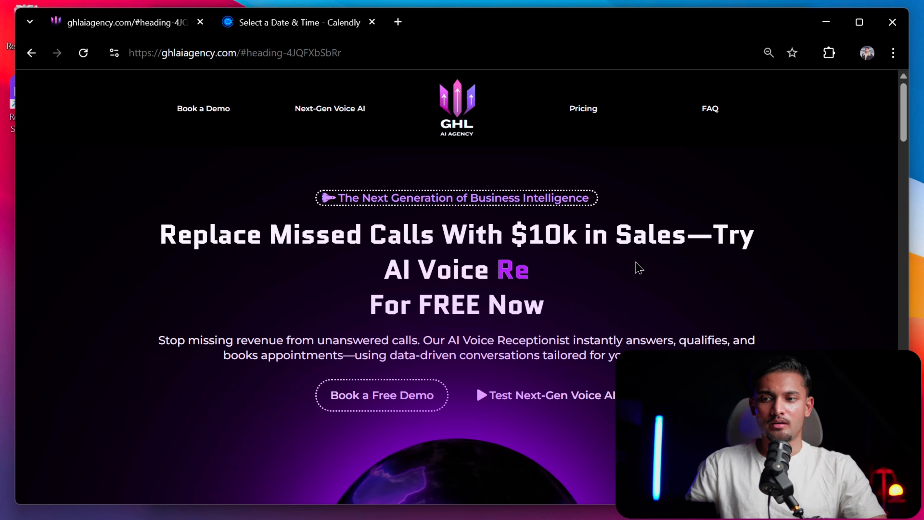
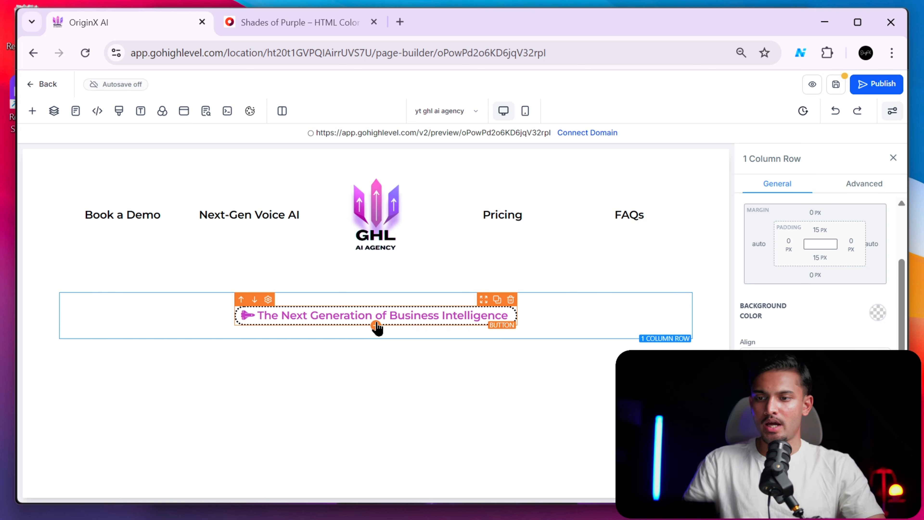
pyautogui.click(376, 325)
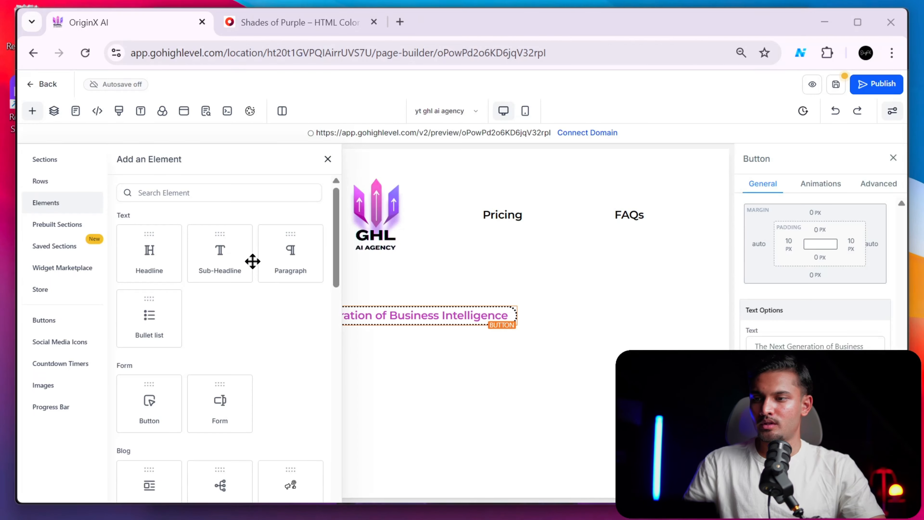
pyautogui.moveTo(161, 268); pyautogui.dragTo(326, 316)
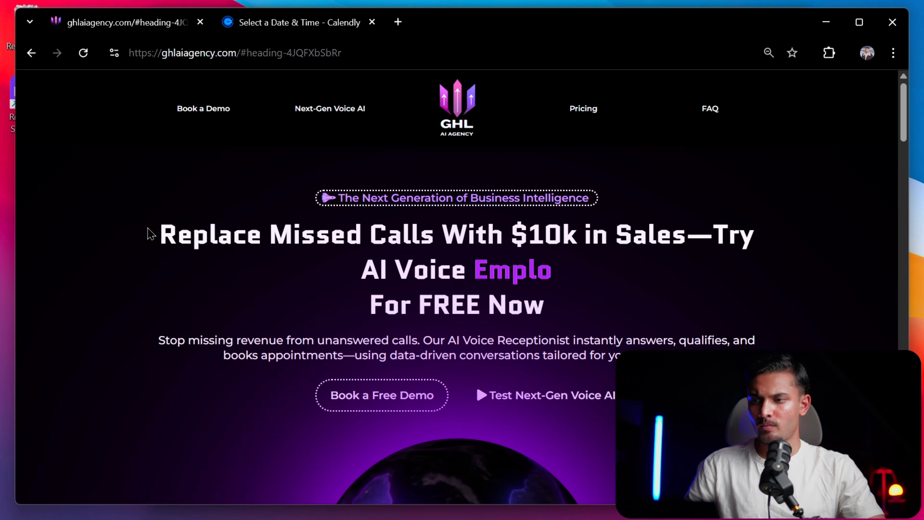
# Replace the new headline's placeholder with "Replace Missed Calls With $10k in Sales—Try AI Voice Manager For FREE Now" copied from ghlaiagency.com.
pyautogui.moveTo(148, 229); pyautogui.dragTo(593, 280)
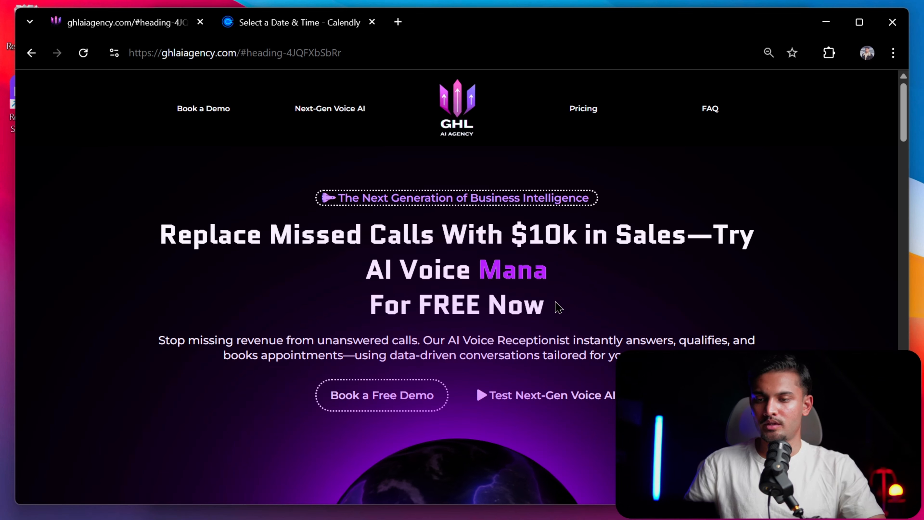
pyautogui.moveTo(559, 307); pyautogui.dragTo(117, 221)
pyautogui.hotkey('ctrl', 'c')
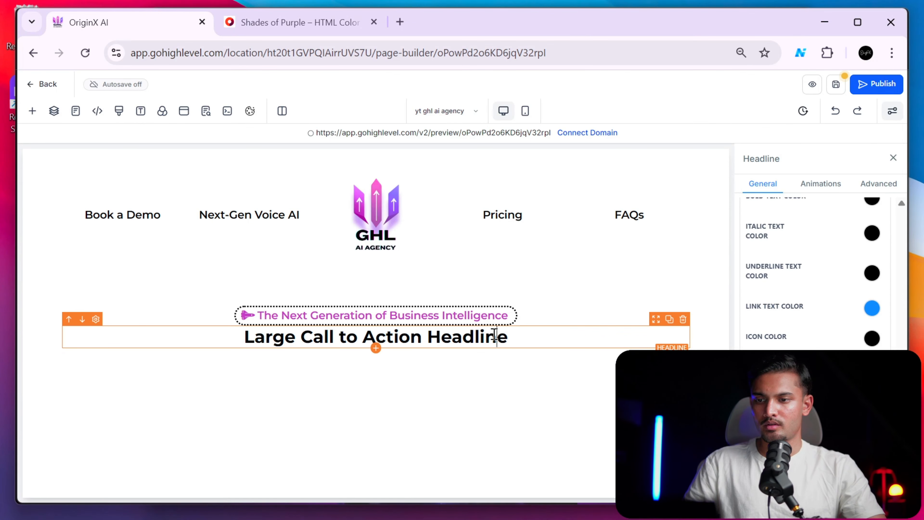
pyautogui.tripleClick(495, 334)
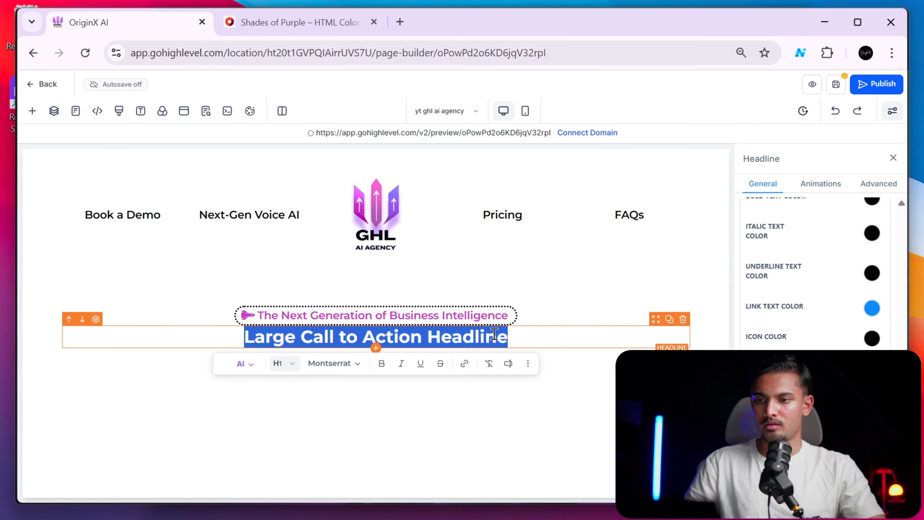
pyautogui.hotkey('ctrl', 'v')
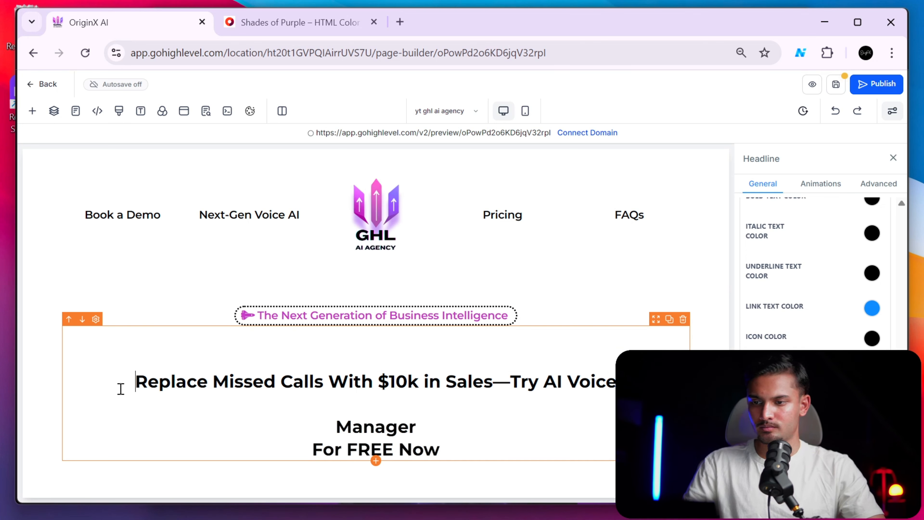
# Delete the blank lines in the hero headline and start a new line before "Try AI Voice Manager".
pyautogui.press('BackSpace')
pyautogui.press('BackSpace')
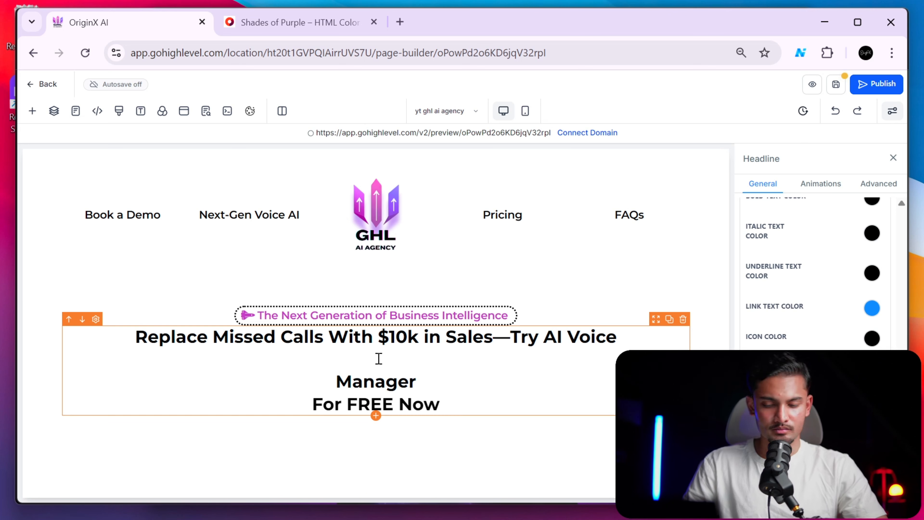
pyautogui.press('BackSpace')
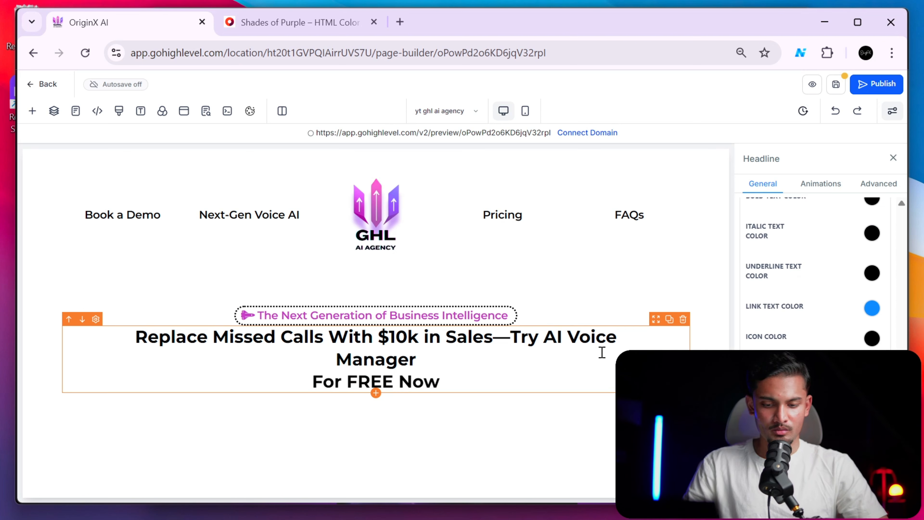
pyautogui.press('Return')
pyautogui.press('BackSpace')
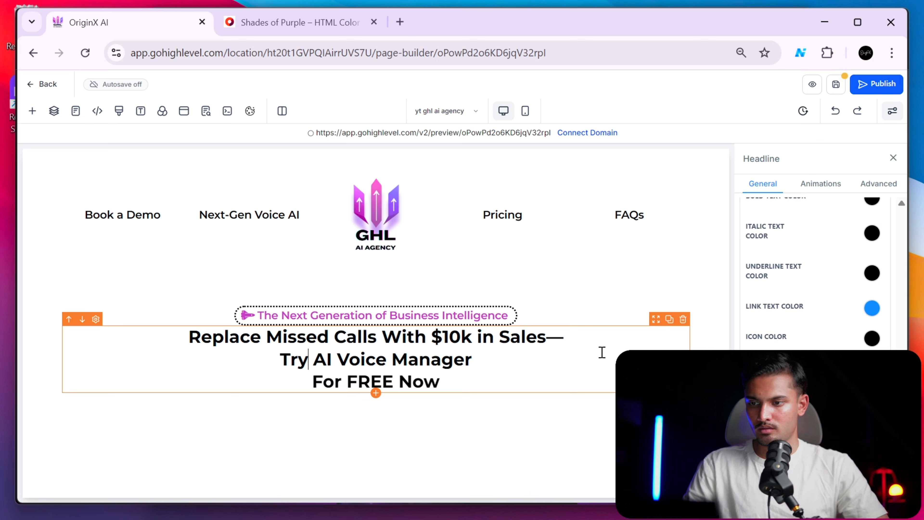
pyautogui.press('BackSpace')
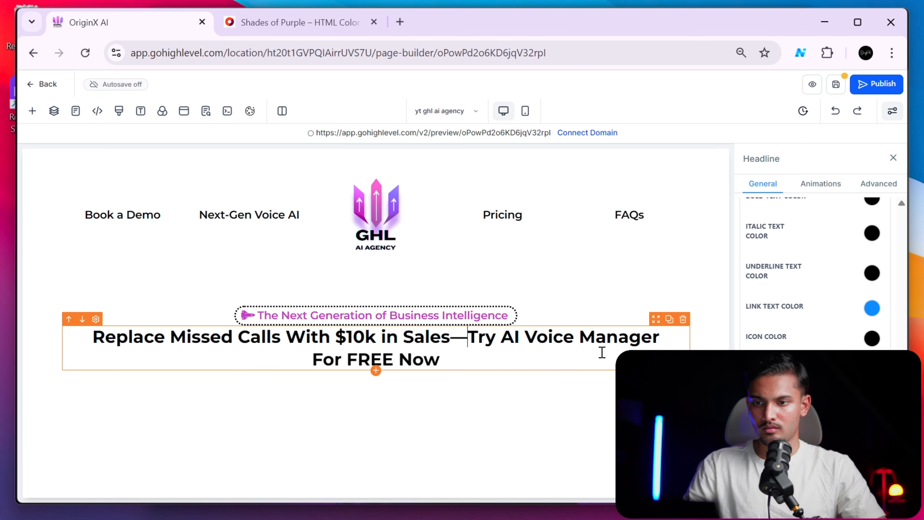
pyautogui.press('Return')
pyautogui.click(527, 367)
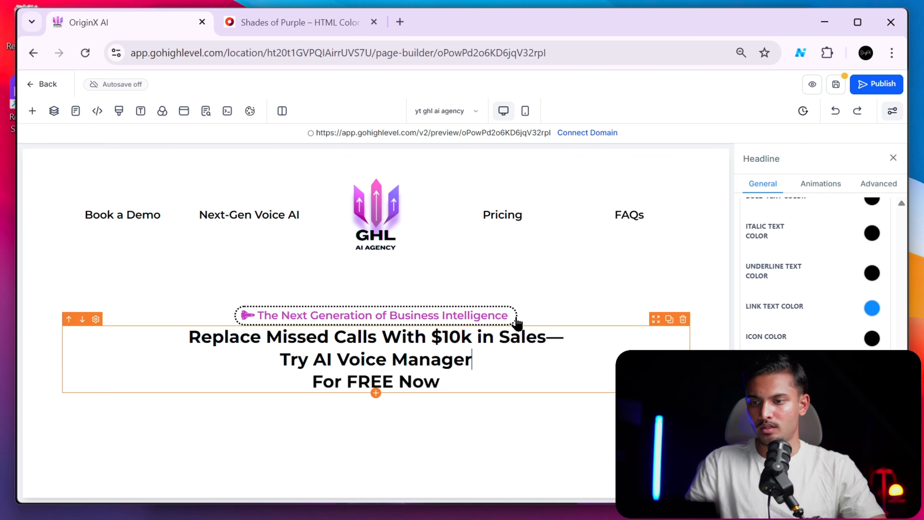
pyautogui.moveTo(392, 365)
pyautogui.mouseDown()
pyautogui.moveTo(493, 355)
pyautogui.moveTo(392, 359)
pyautogui.mouseUp()
pyautogui.click(563, 365)
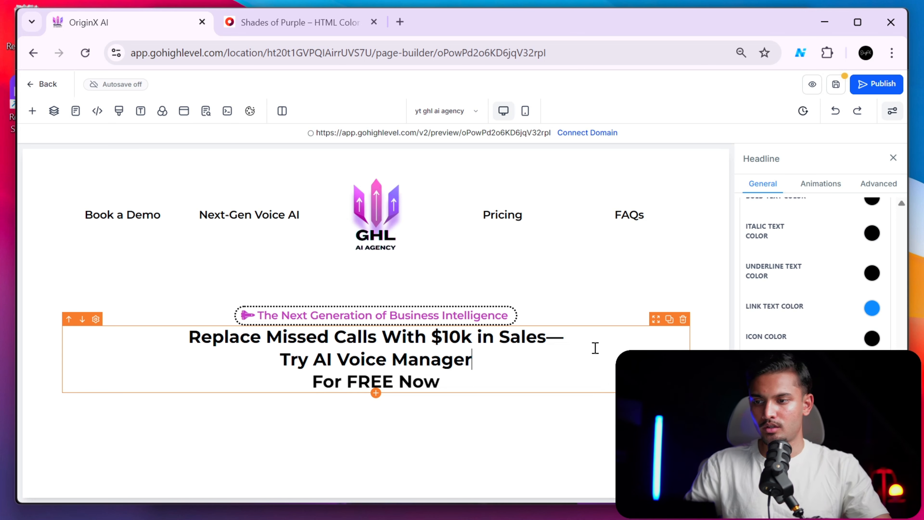
# Set the space above the hero headline to 20 px so it sits lower beneath the badge button.
pyautogui.click(597, 291)
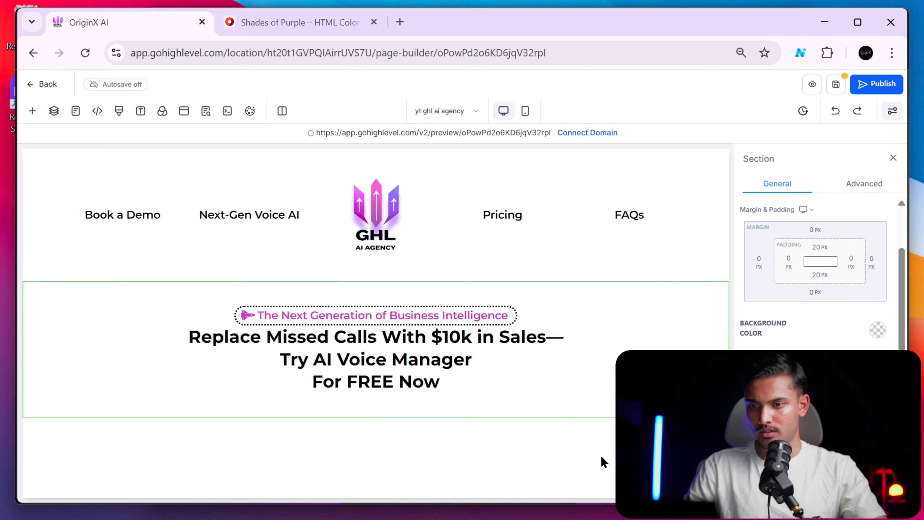
pyautogui.click(563, 364)
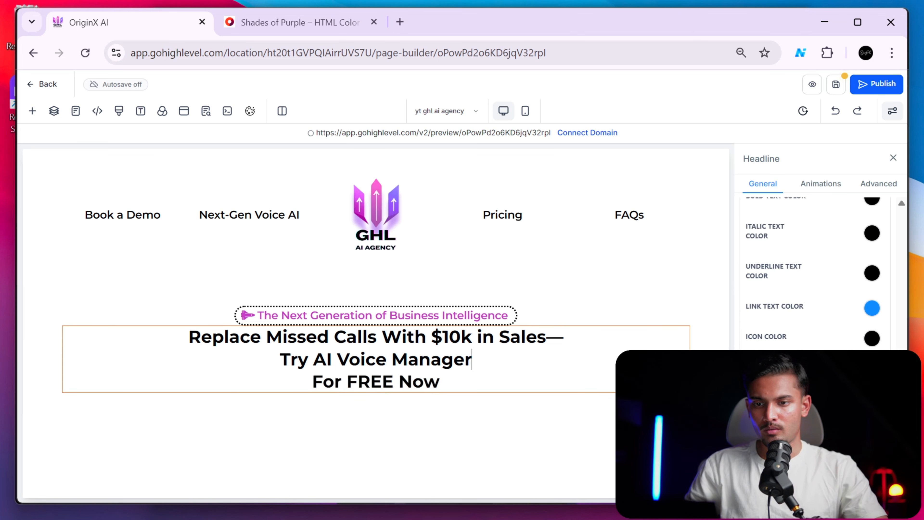
pyautogui.click(820, 410)
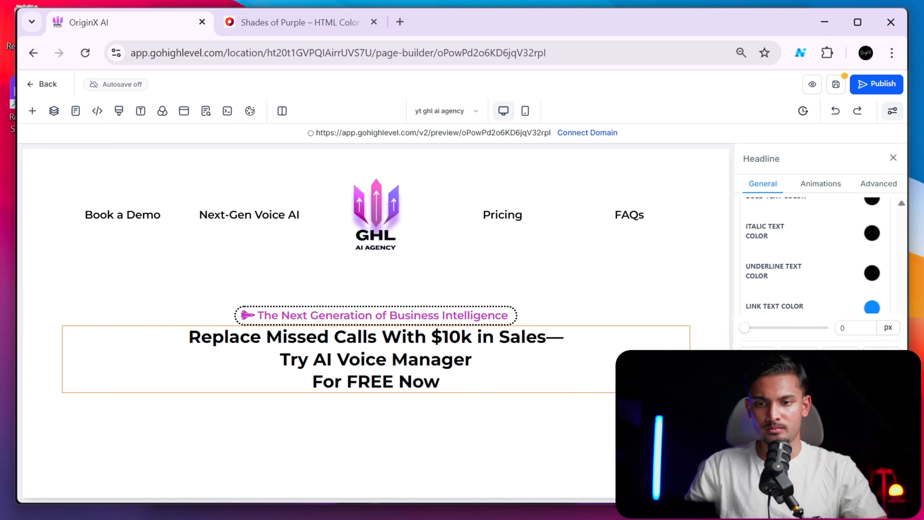
pyautogui.moveTo(745, 328); pyautogui.dragTo(760, 328)
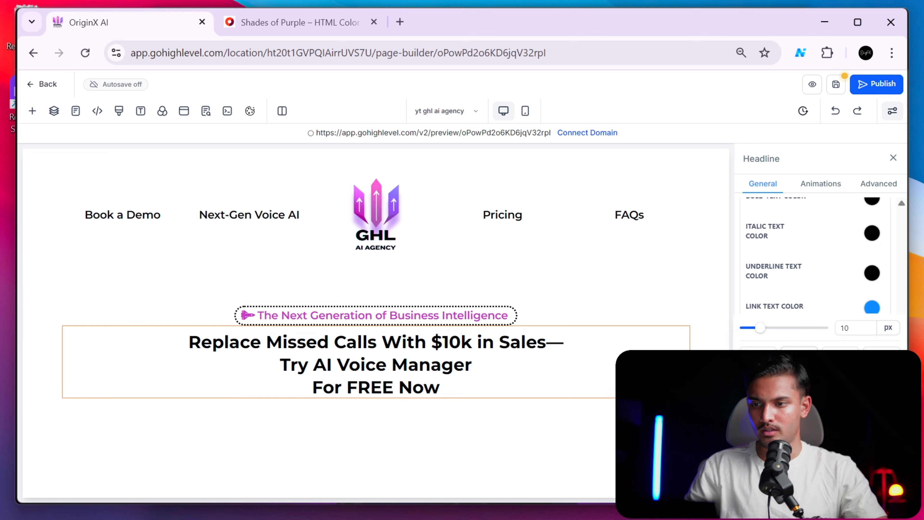
pyautogui.click(832, 352)
pyautogui.click(588, 438)
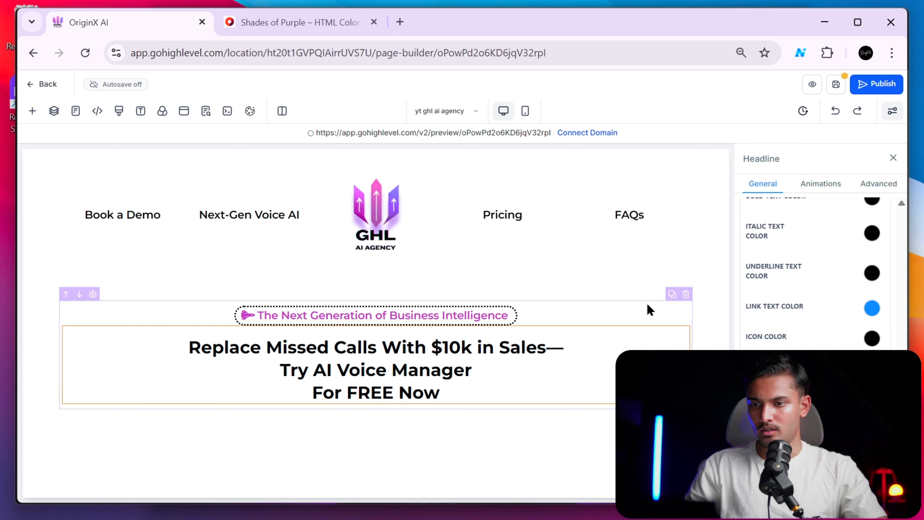
# Examine how the header and hero section stack in the mobile view and return to the desktop view.
pyautogui.click(592, 268)
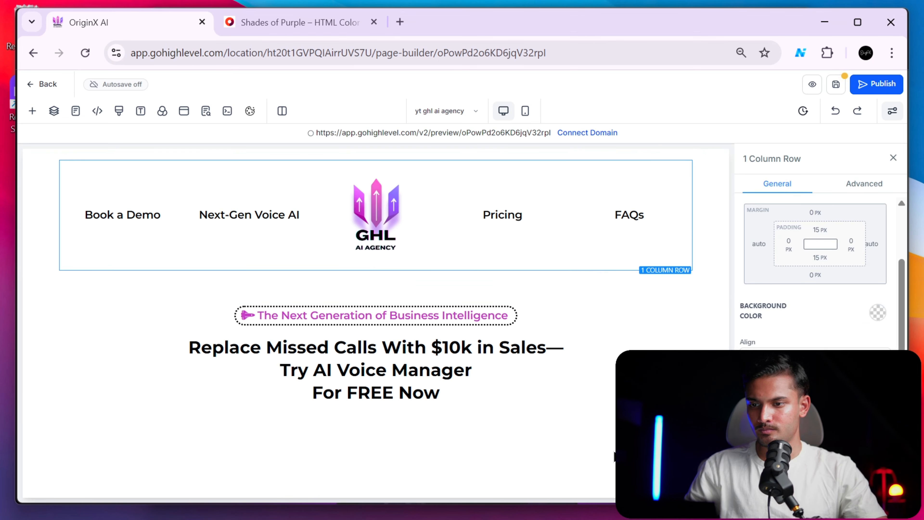
pyautogui.click(540, 350)
pyautogui.click(651, 197)
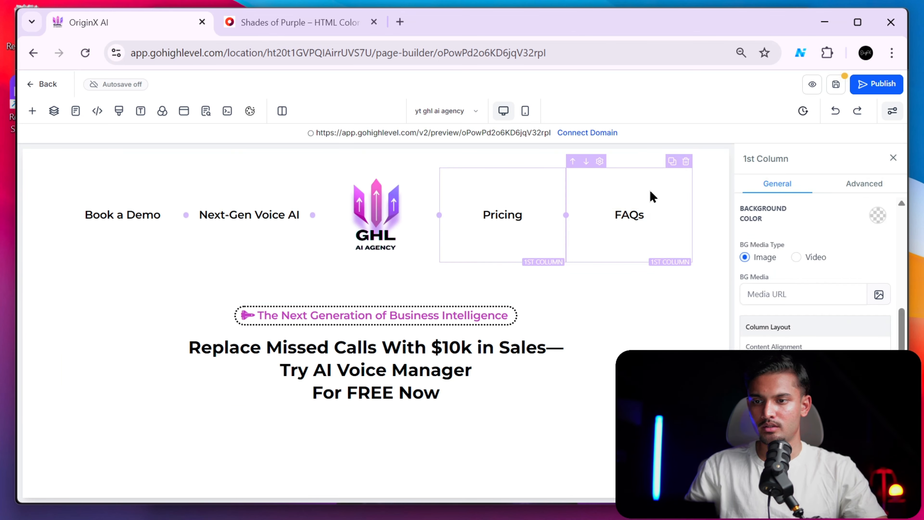
pyautogui.click(703, 189)
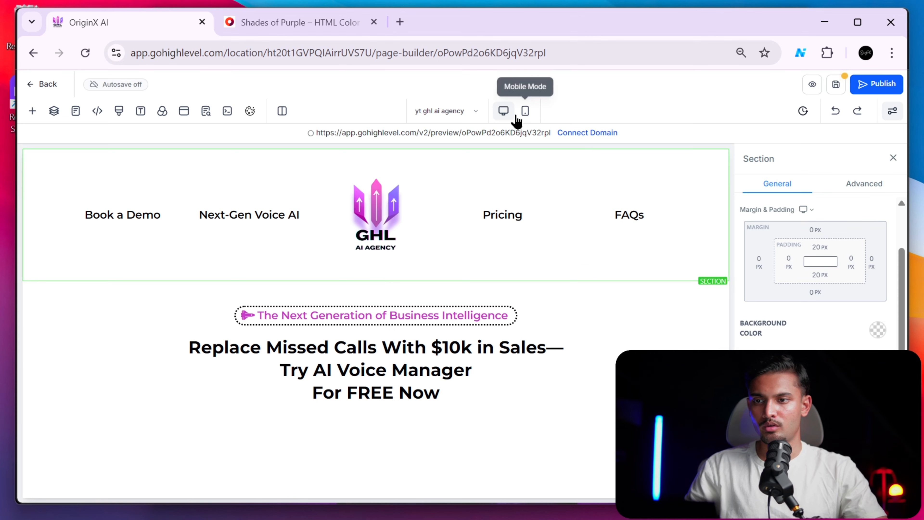
pyautogui.click(524, 114)
pyautogui.scroll(-3, 402, 295)
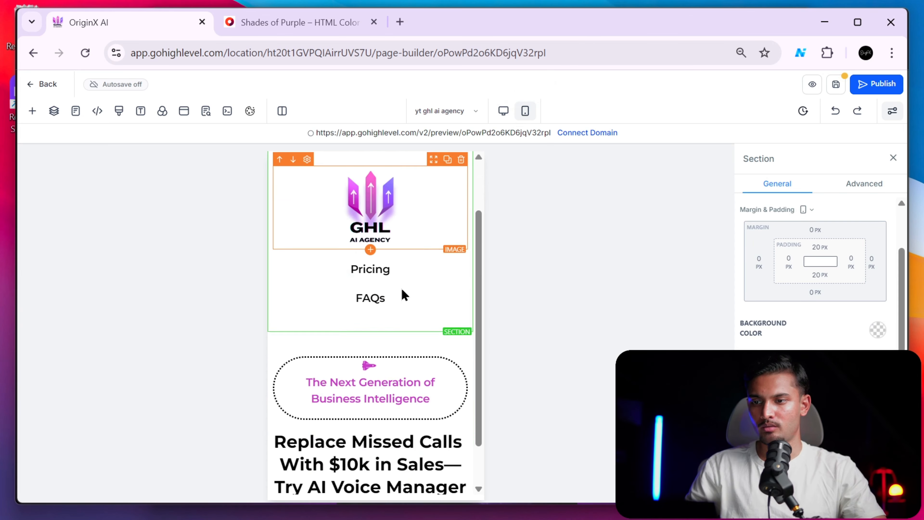
pyautogui.scroll(3, 402, 295)
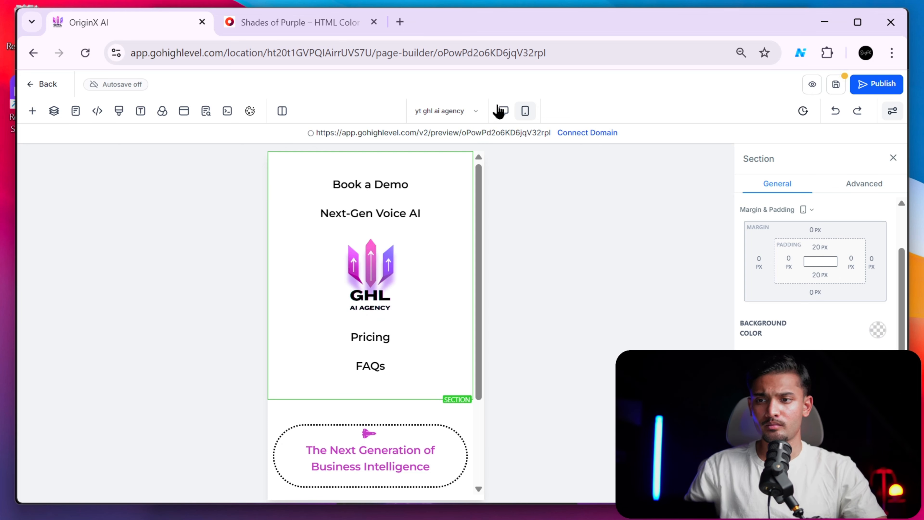
pyautogui.click(502, 110)
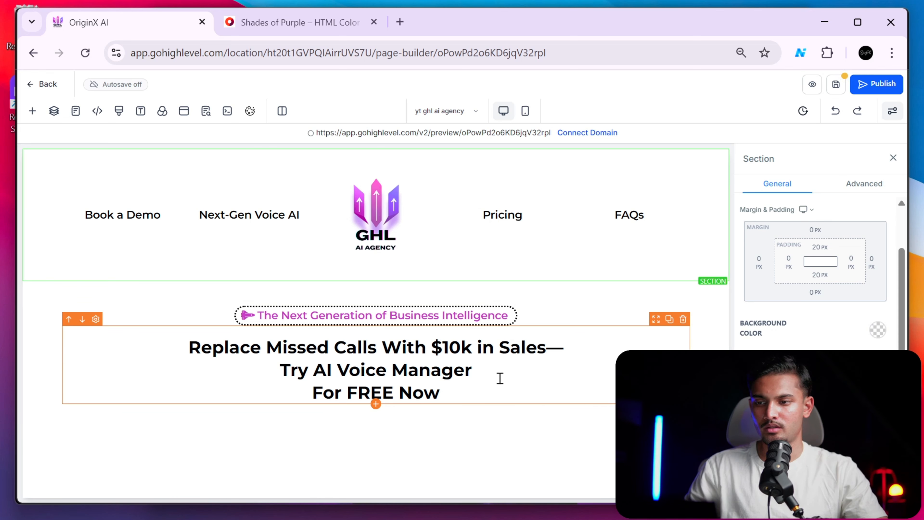
# Check the text below the hero headline on ghlaiagency.com and add a Paragraph element under the headline in the page builder.
pyautogui.click(556, 379)
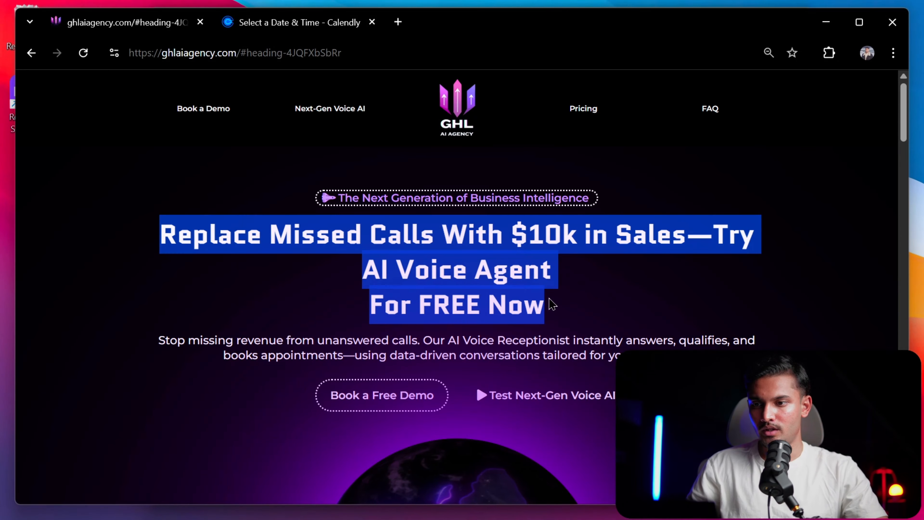
pyautogui.click(590, 295)
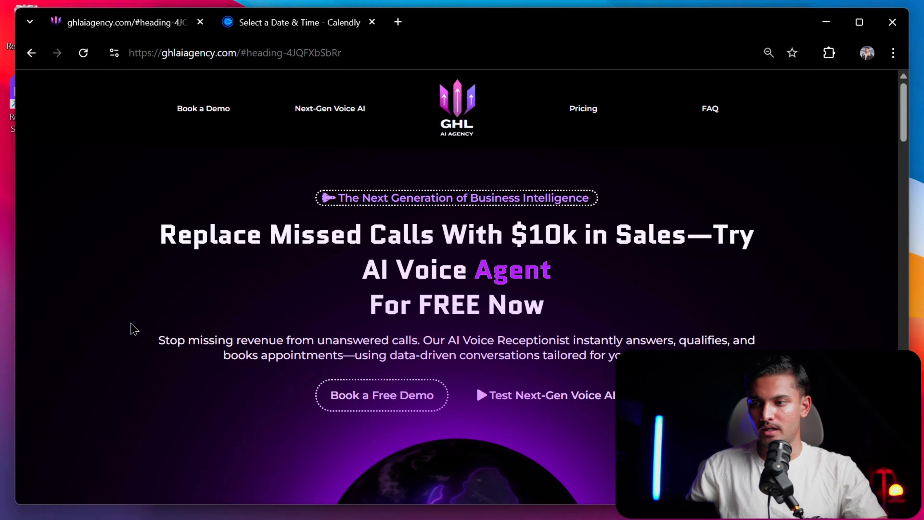
pyautogui.moveTo(150, 355)
pyautogui.mouseDown()
pyautogui.moveTo(427, 366)
pyautogui.moveTo(684, 357)
pyautogui.moveTo(159, 339)
pyautogui.mouseUp()
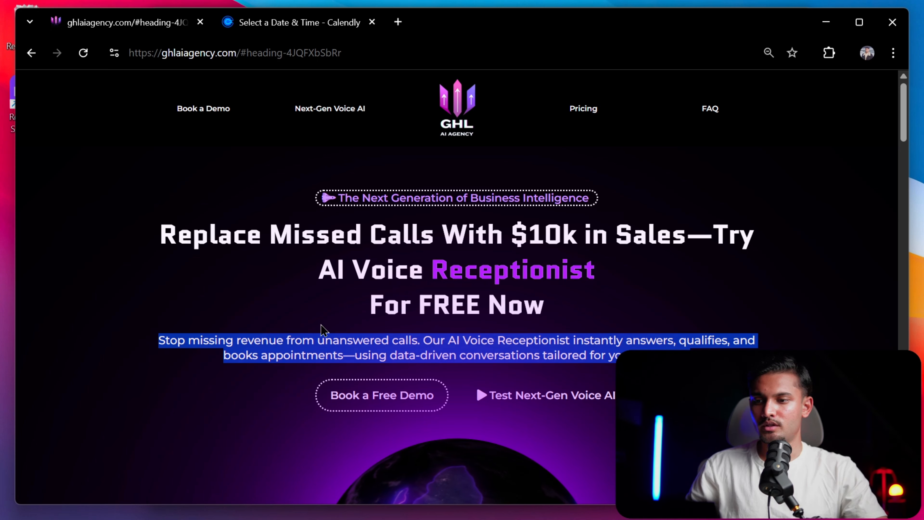
pyautogui.click(159, 339)
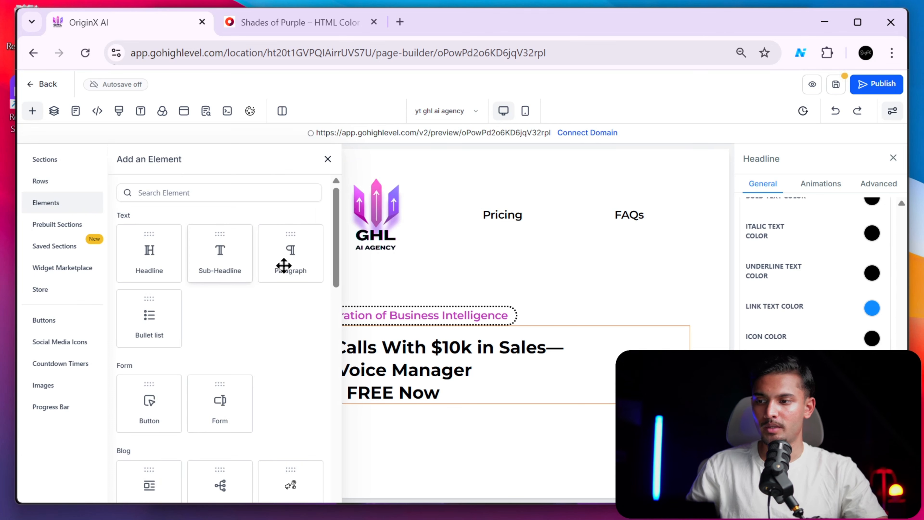
pyautogui.moveTo(293, 268); pyautogui.dragTo(598, 364)
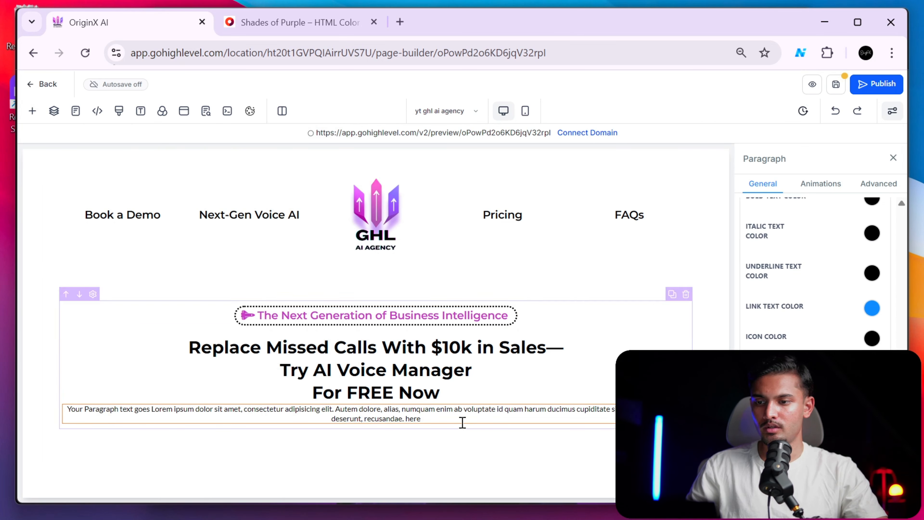
# Set the space above the new paragraph to 20 px.
pyautogui.click(508, 408)
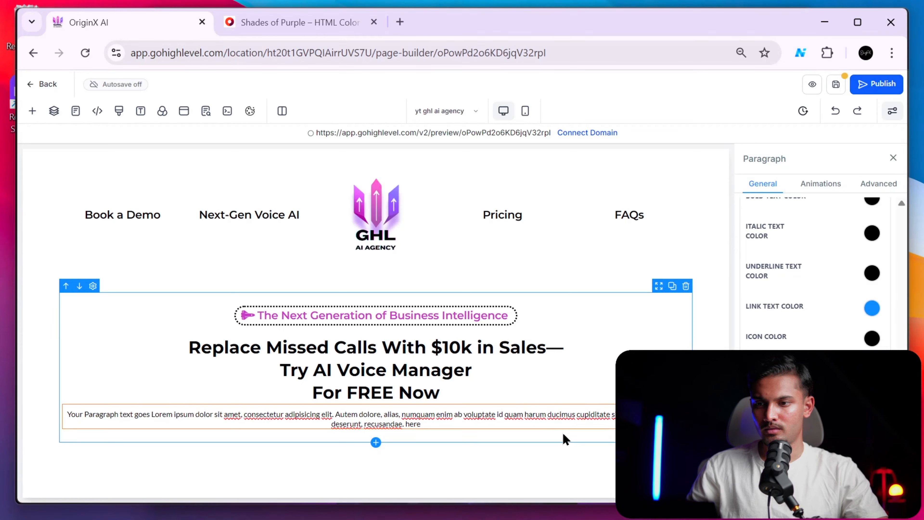
pyautogui.click(523, 414)
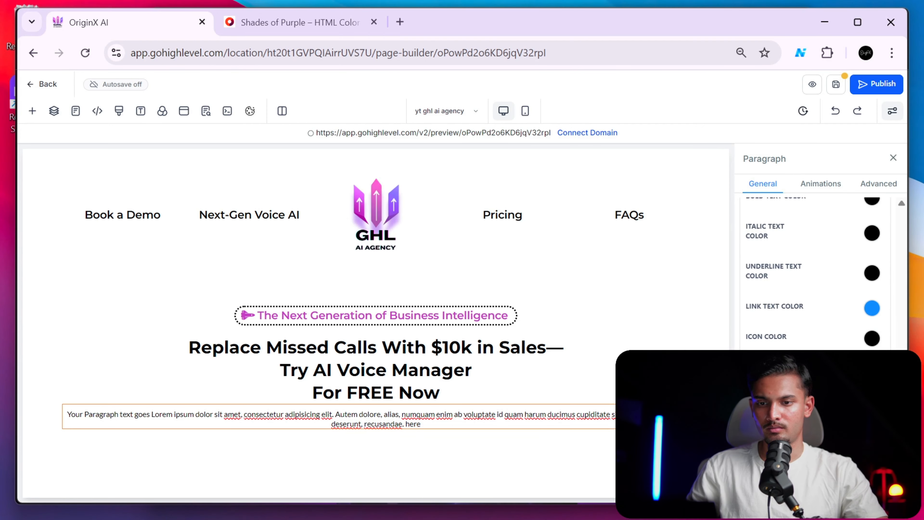
pyautogui.click(820, 419)
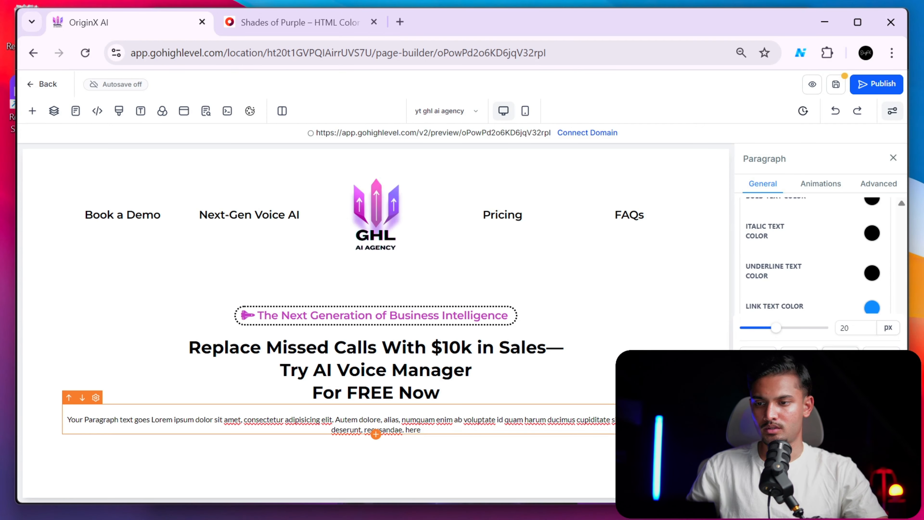
pyautogui.click(373, 394)
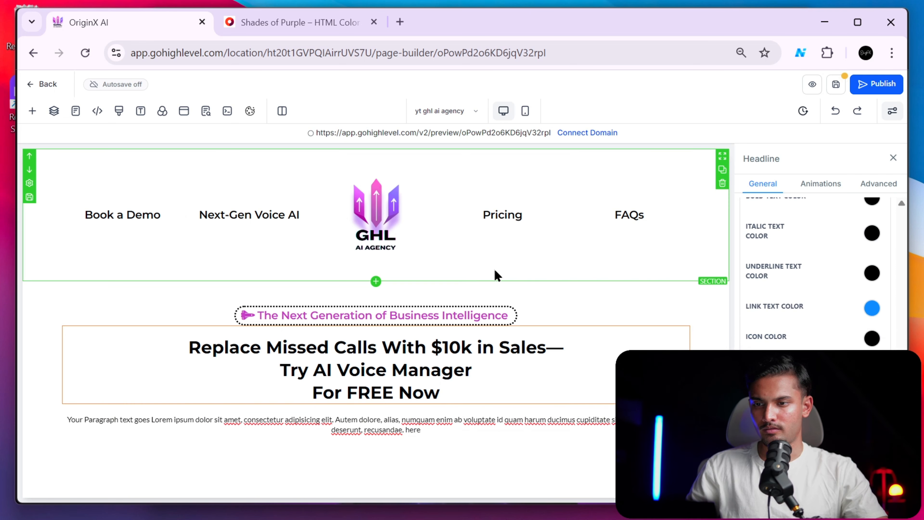
pyautogui.click(497, 288)
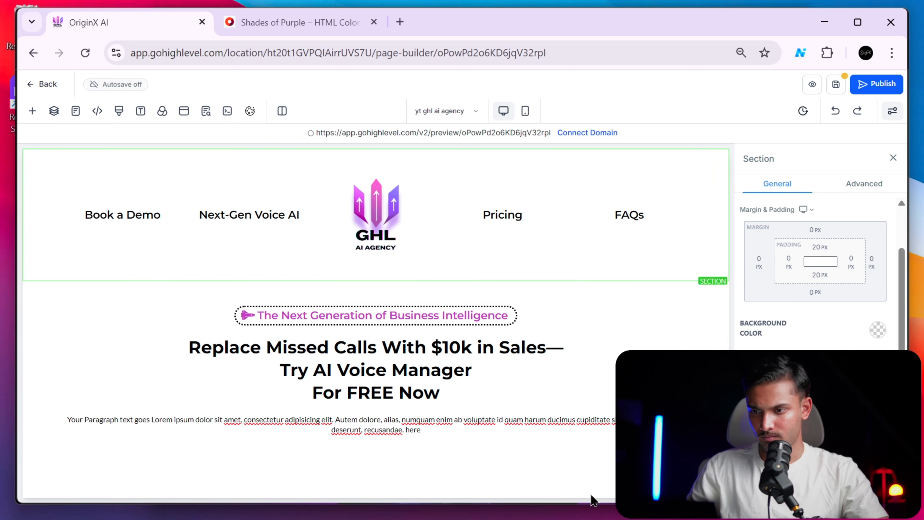
# Replace the paragraph's placeholder with the "Stop missing revenue from unanswered calls" text copied from below the headline on ghlaiagency.com.
pyautogui.click(505, 426)
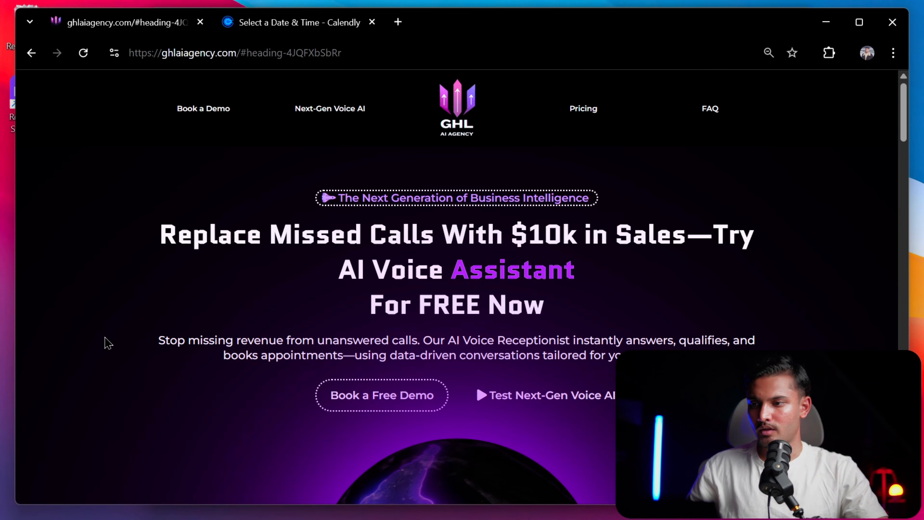
pyautogui.tripleClick(376, 355)
pyautogui.hotkey('ctrl', 'c')
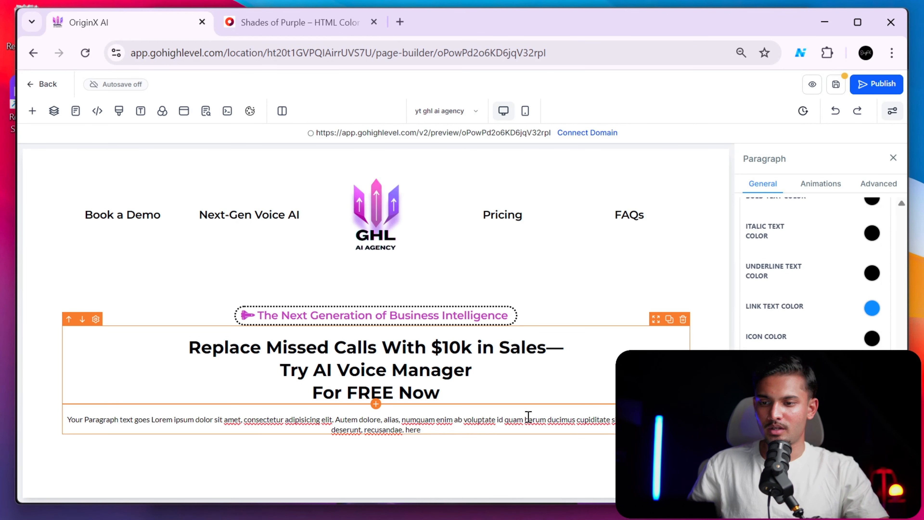
pyautogui.tripleClick(501, 425)
pyautogui.hotkey('ctrl', 'v')
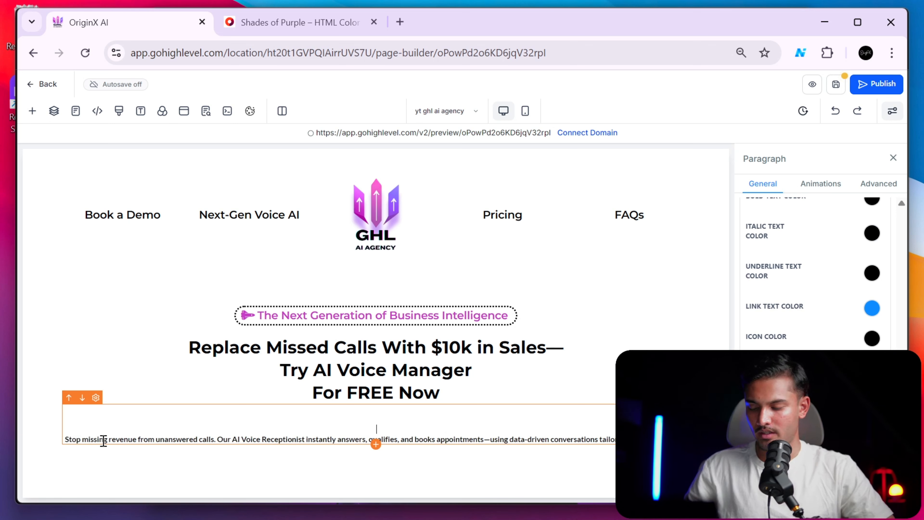
# Remove the empty lines above the pasted paragraph text and deselect the paragraph.
pyautogui.hotkey('ctrl', 'a')
pyautogui.press('Up')
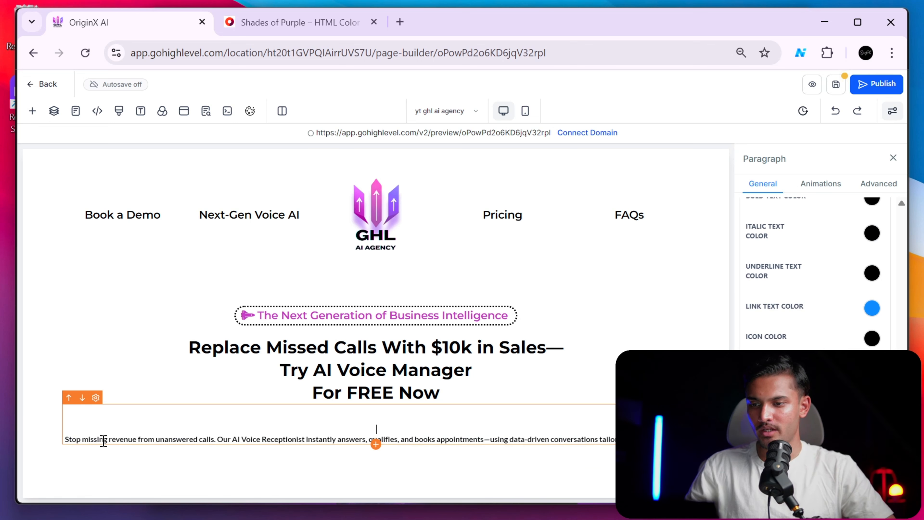
pyautogui.press('Delete')
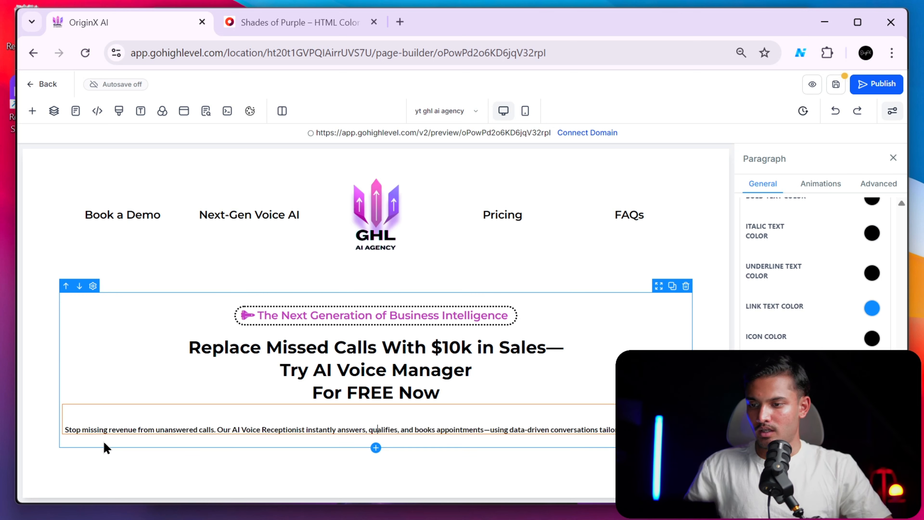
pyautogui.press('Return')
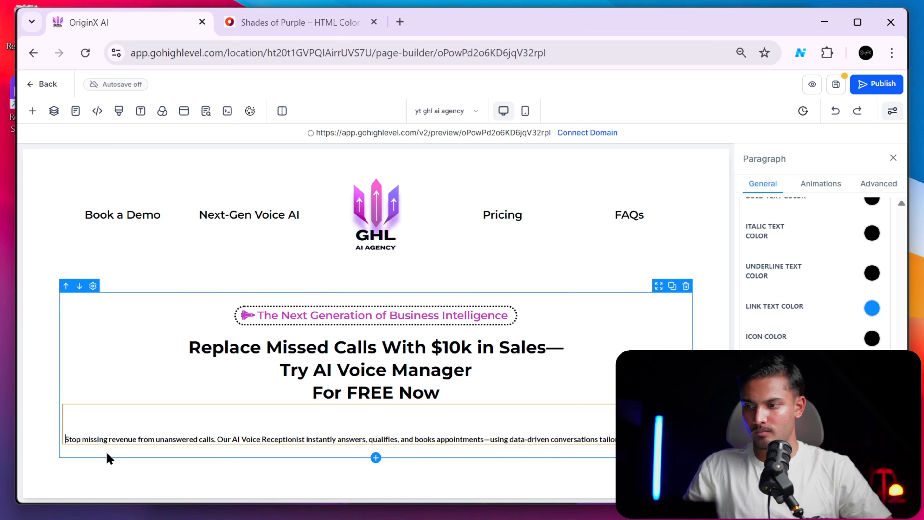
pyautogui.press('BackSpace')
pyautogui.press('BackSpace')
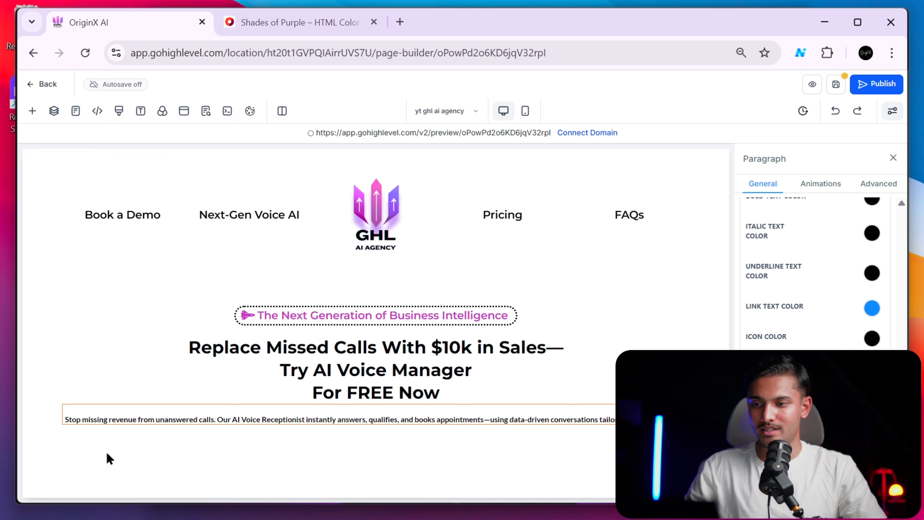
pyautogui.click(106, 446)
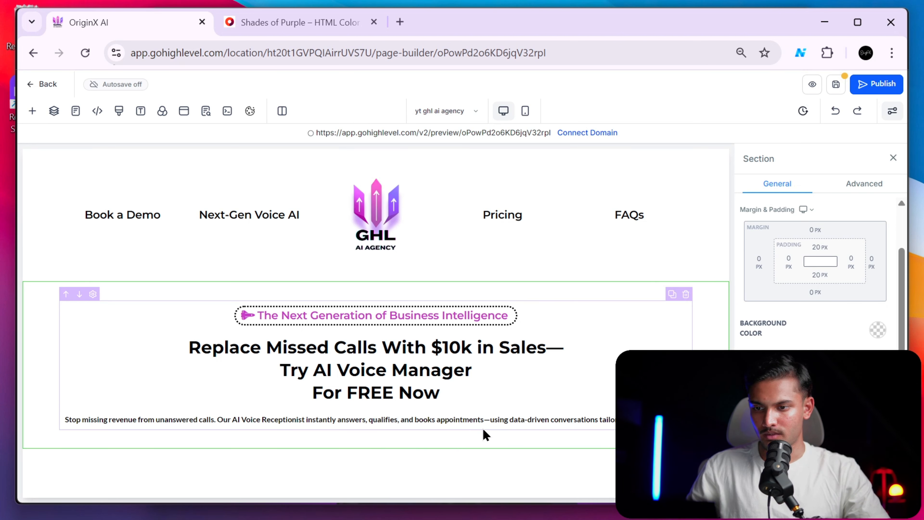
# Break the hero paragraph into three lines, after "unanswered calls." and after "books appointments—".
pyautogui.click(215, 419)
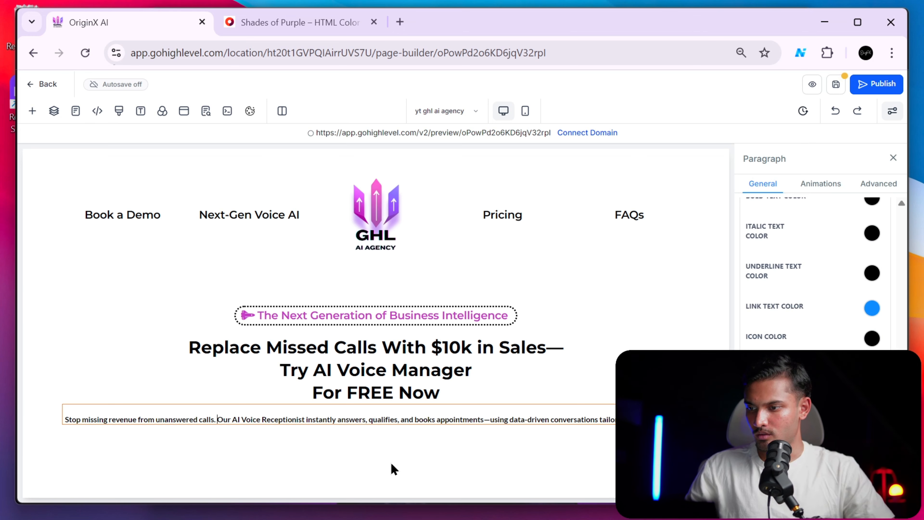
pyautogui.press('Return')
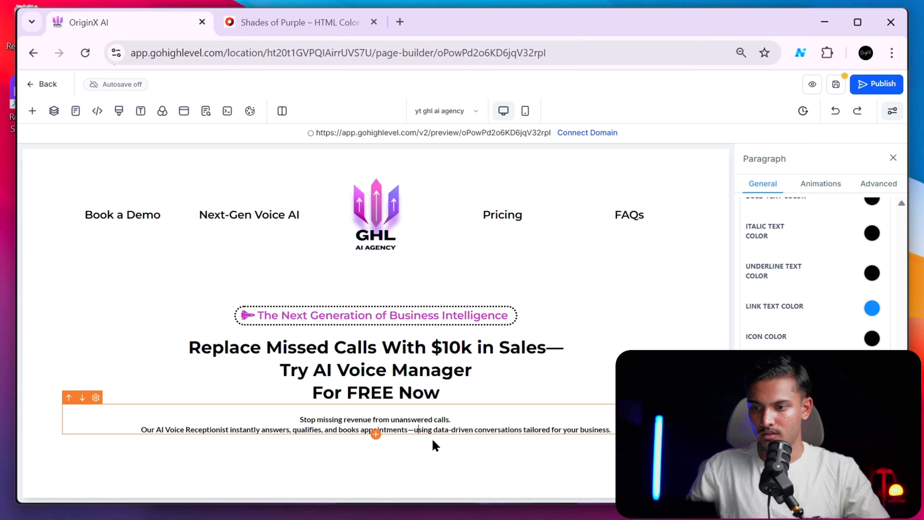
pyautogui.press('Return')
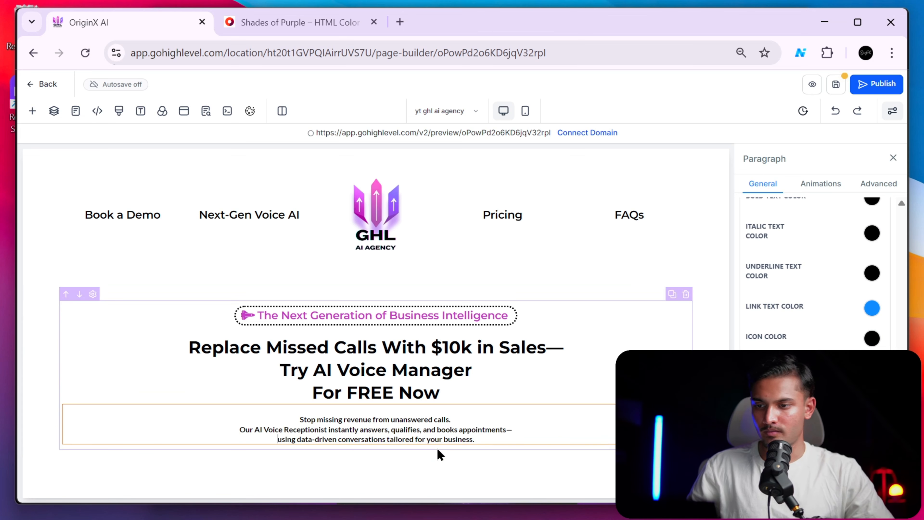
pyautogui.click(249, 378)
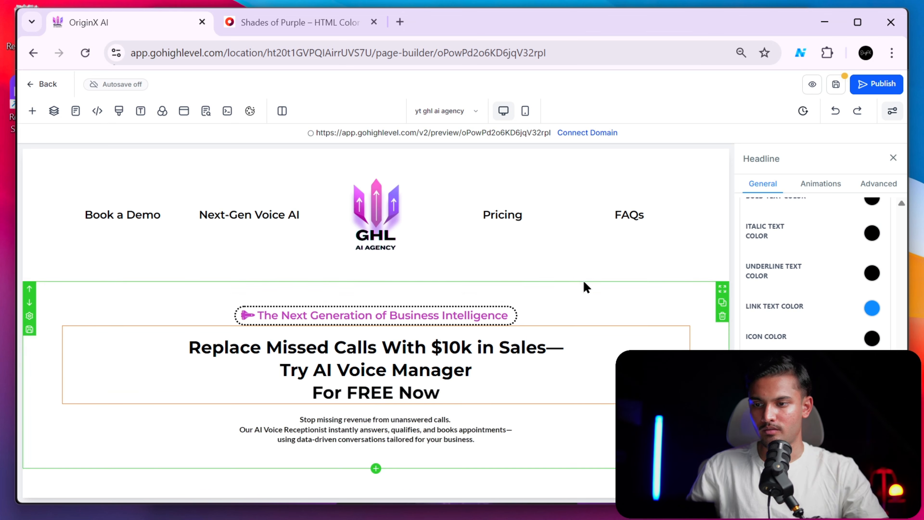
pyautogui.click(615, 300)
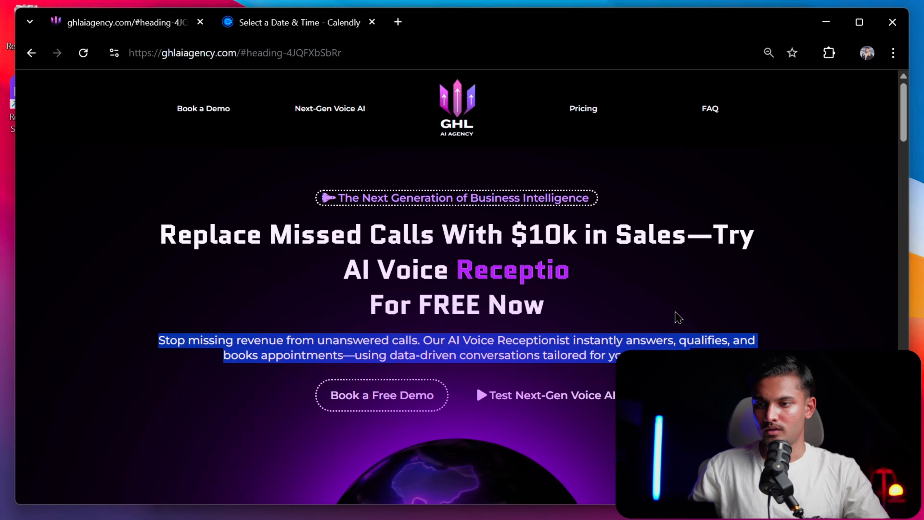
# Check the area below the hero paragraph on ghlaiagency.com and add a 2 Column row beneath the hero text in the page builder.
pyautogui.click(673, 319)
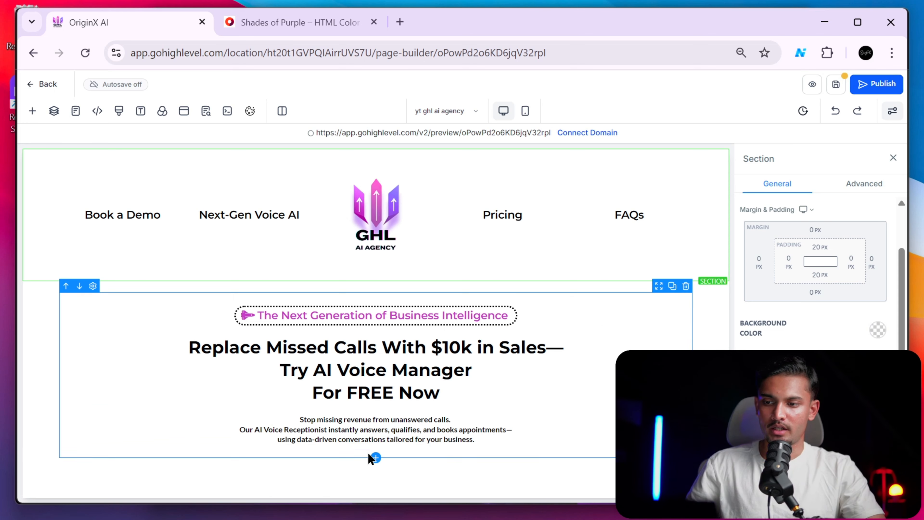
pyautogui.click(376, 457)
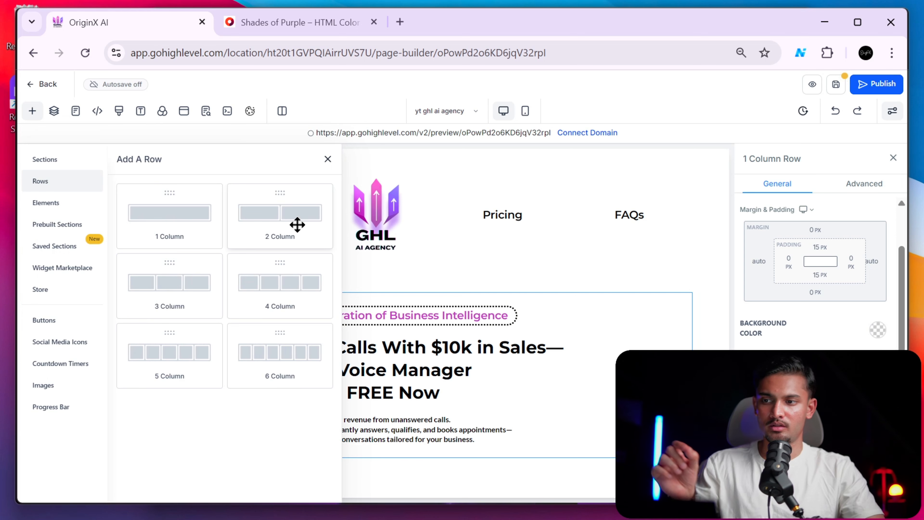
pyautogui.click(297, 225)
pyautogui.scroll(-2, 510, 418)
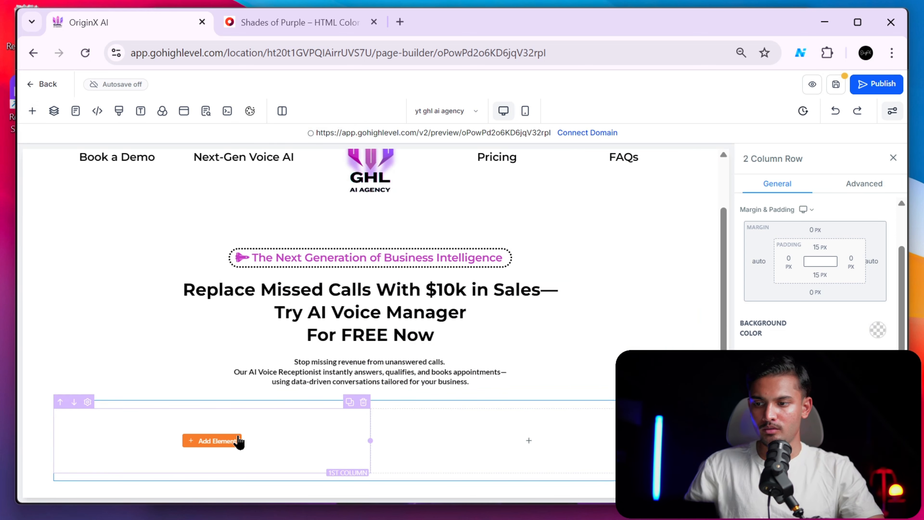
# Add the preset button with the dotted rounded outline to the new row's first column.
pyautogui.click(239, 441)
pyautogui.scroll(-5, 182, 371)
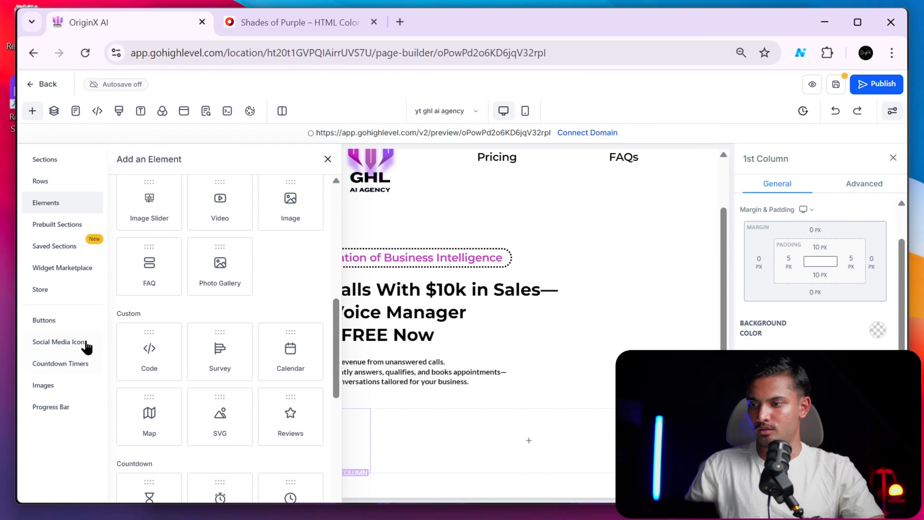
pyautogui.scroll(-5, 146, 291)
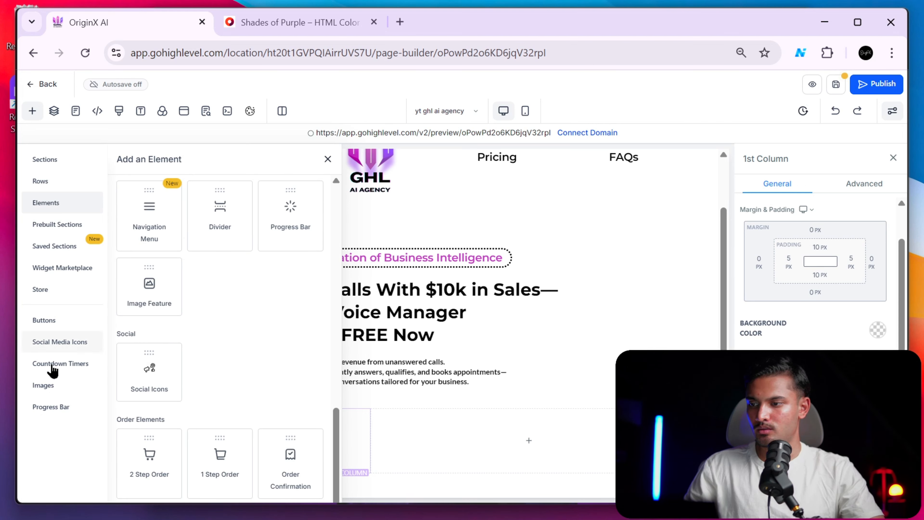
pyautogui.click(47, 320)
pyautogui.scroll(-5, 204, 379)
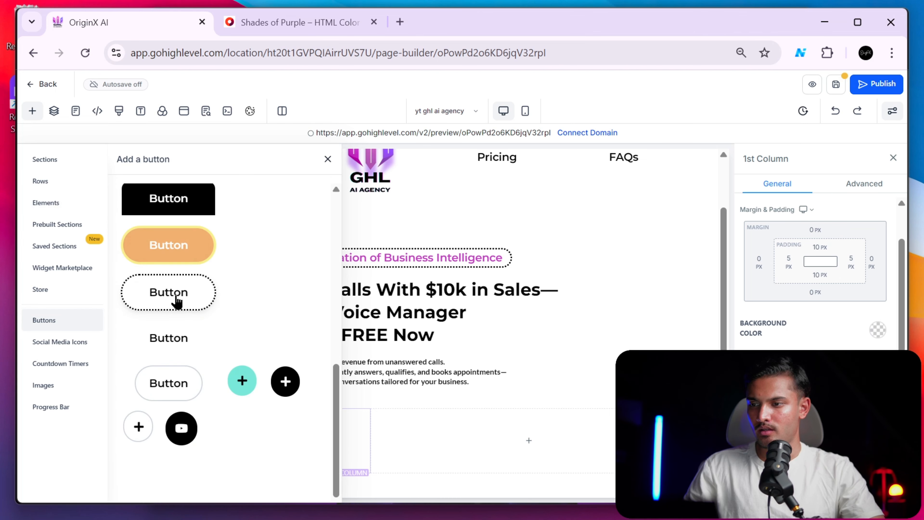
pyautogui.moveTo(365, 398); pyautogui.dragTo(363, 422)
# Add the plain preset button without an outline to the new row's second column.
pyautogui.click(521, 441)
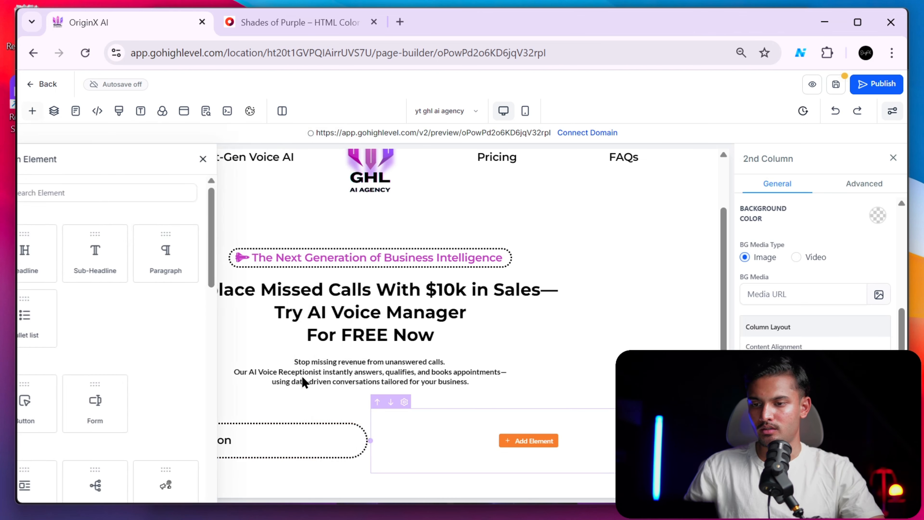
pyautogui.scroll(-5, 204, 380)
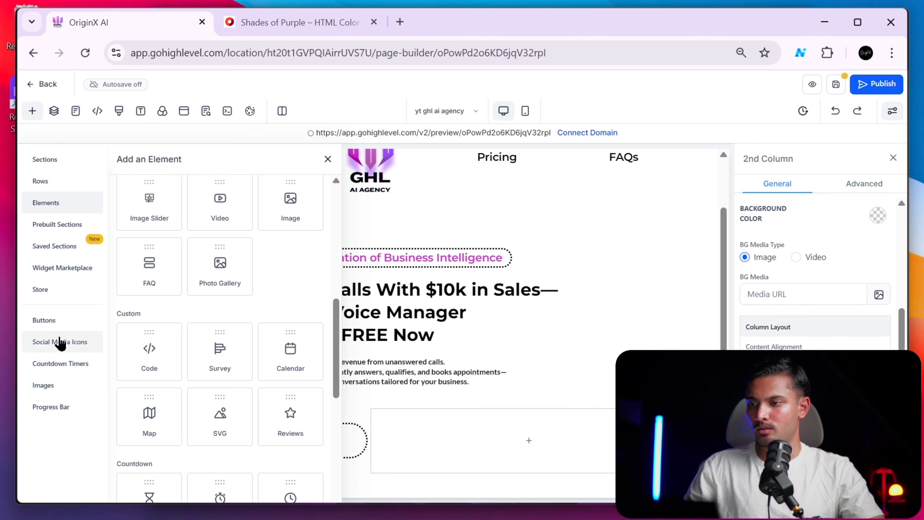
pyautogui.click(58, 320)
pyautogui.scroll(-5, 195, 367)
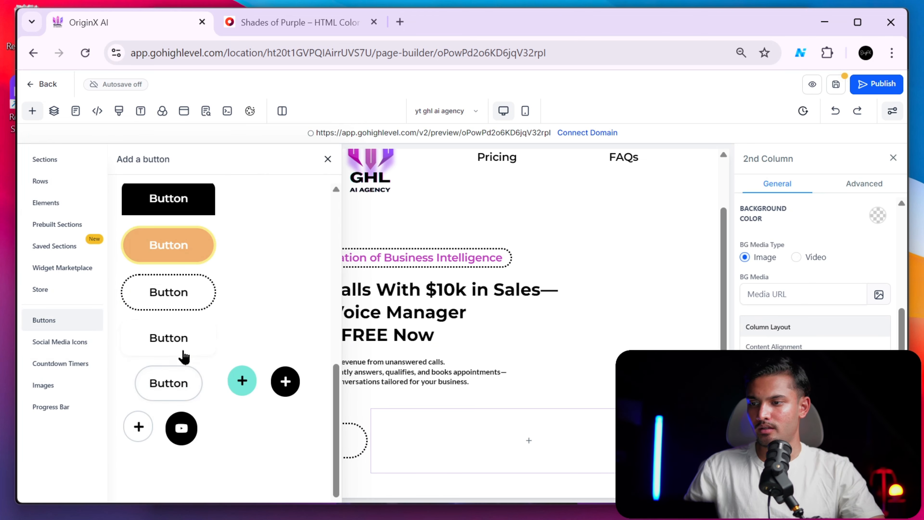
pyautogui.click(197, 351)
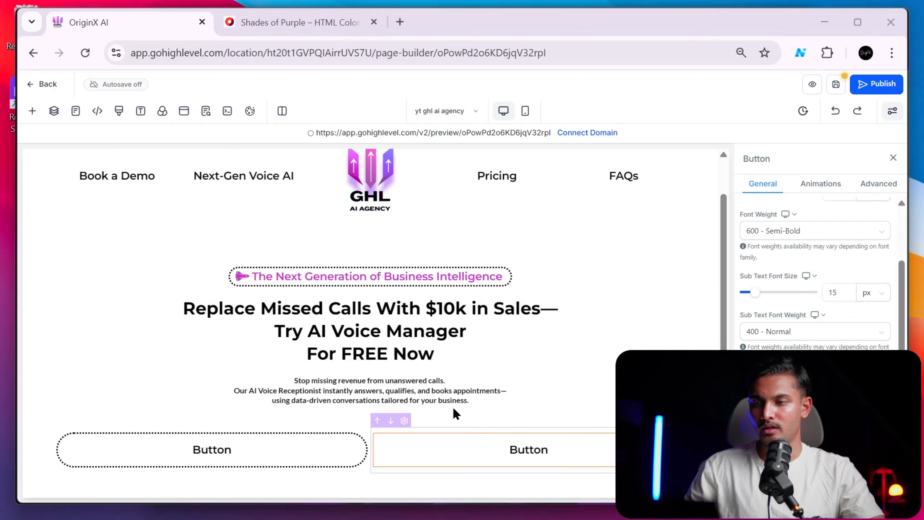
# Compare the first column's dotted button with ghlaiagency.com's demo button and set its left and right margins to auto.
pyautogui.click(307, 455)
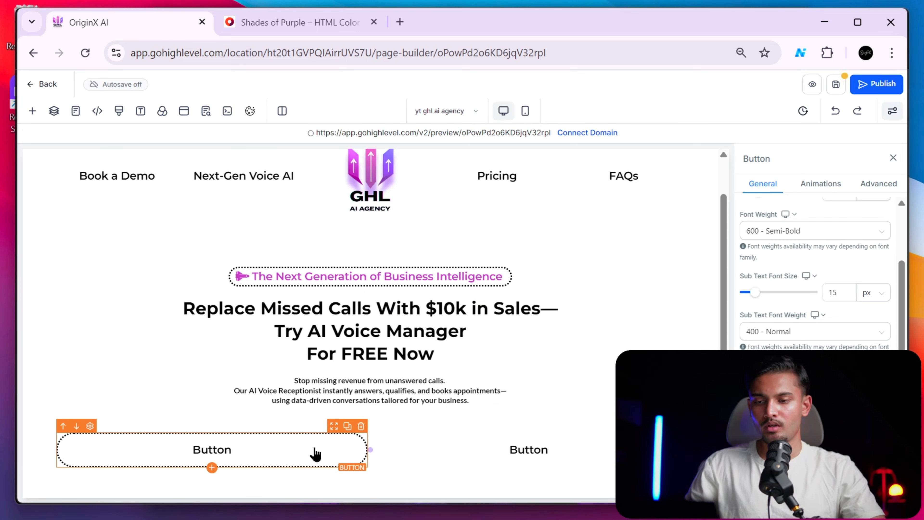
pyautogui.scroll(-1, 815, 273)
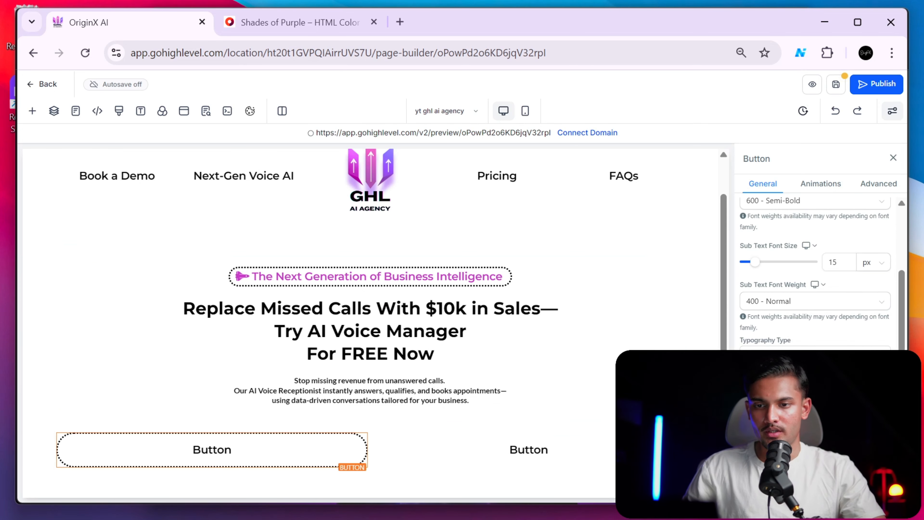
pyautogui.scroll(-10, 814, 273)
pyautogui.scroll(9, 815, 273)
pyautogui.scroll(-9, 815, 273)
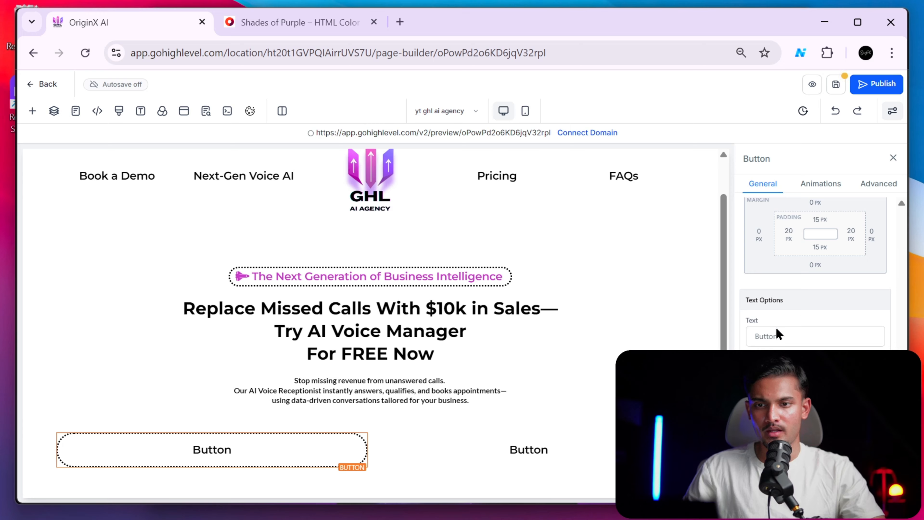
pyautogui.hotkey('alt', 'Tab')
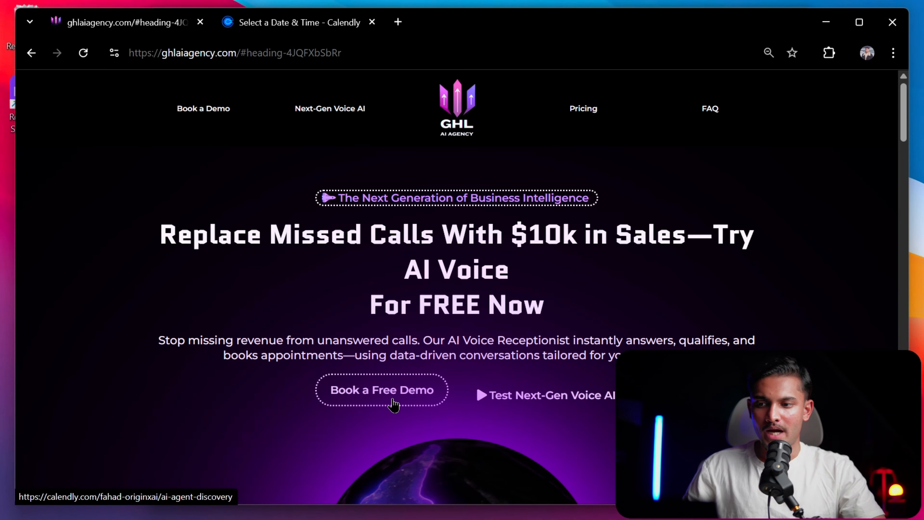
pyautogui.hotkey('alt', 'Tab')
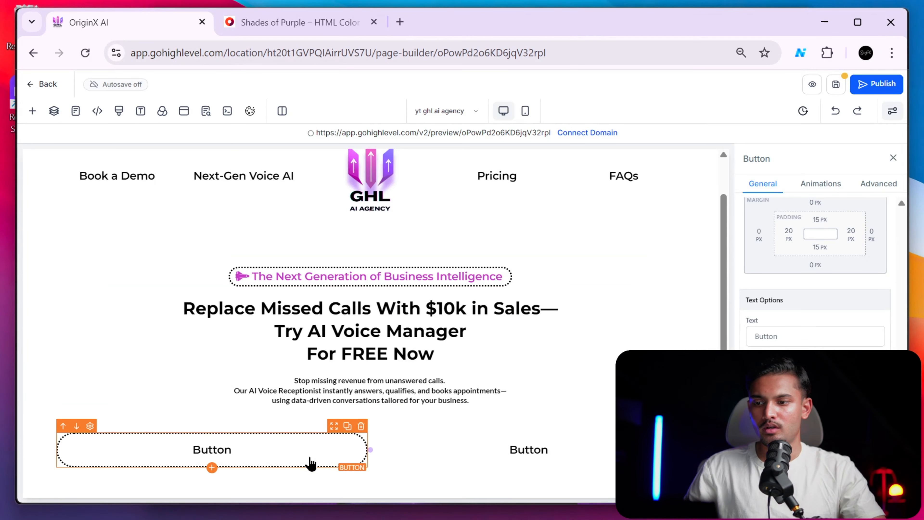
pyautogui.click(872, 235)
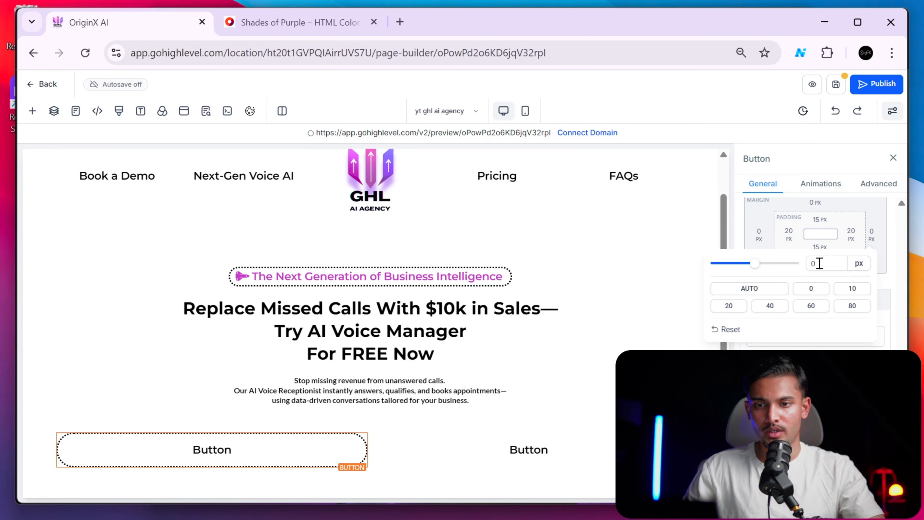
pyautogui.click(755, 287)
pyautogui.click(759, 234)
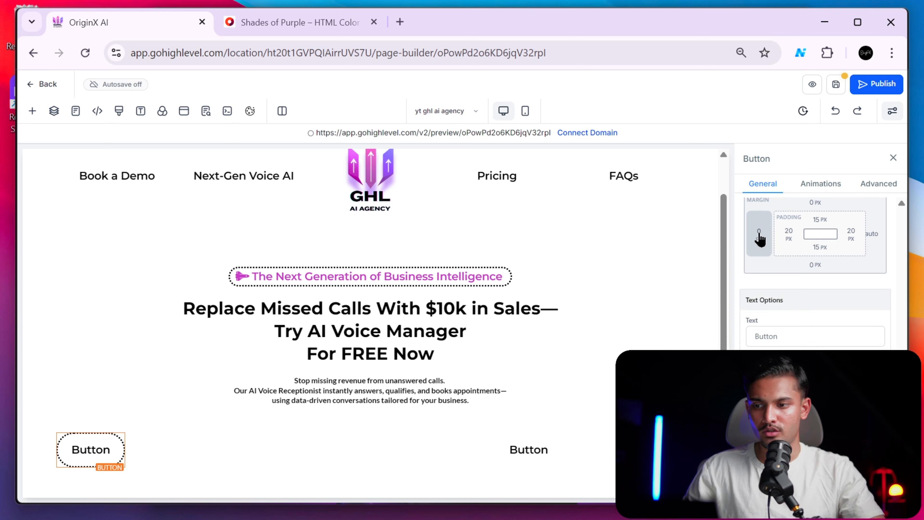
pyautogui.click(759, 233)
pyautogui.click(714, 292)
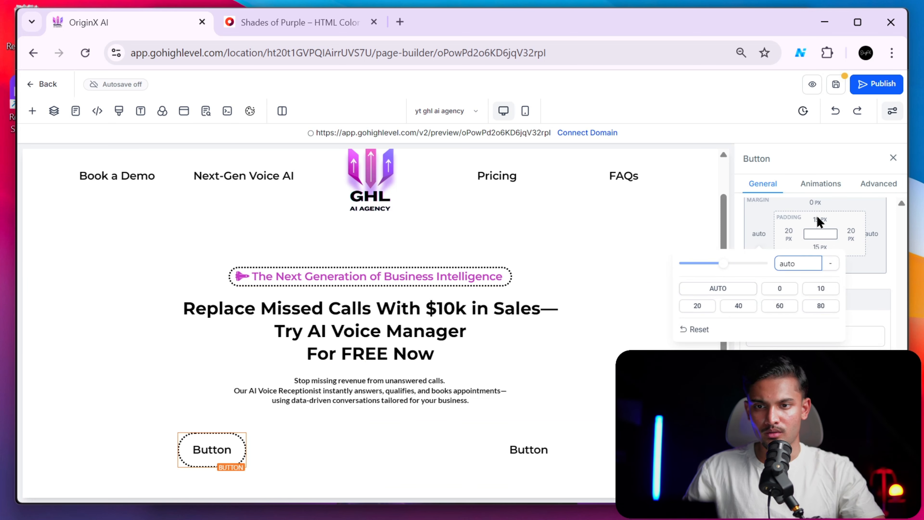
# Set the dotted button's left and right padding to 15 px.
pyautogui.click(789, 236)
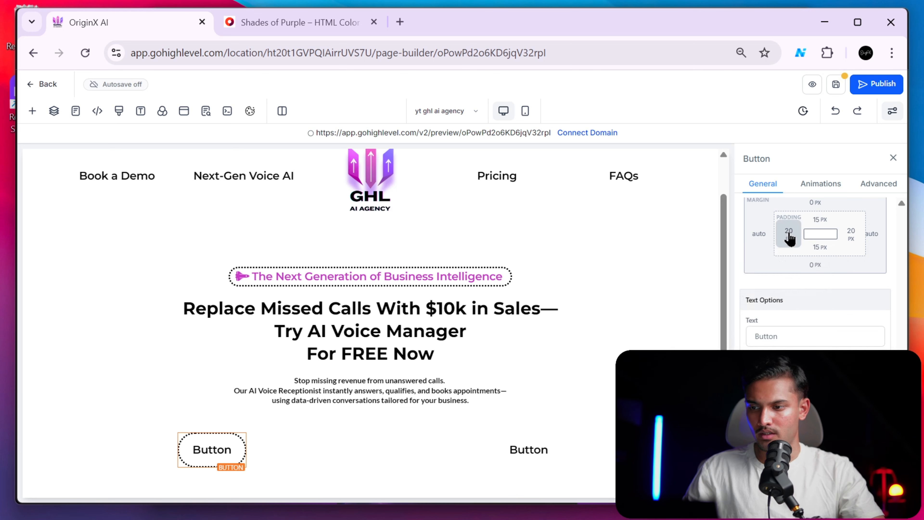
pyautogui.click(789, 237)
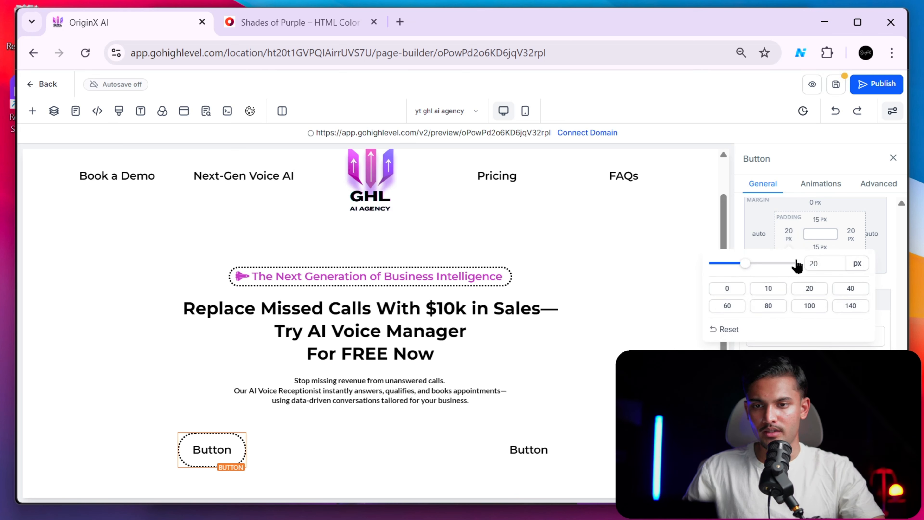
pyautogui.doubleClick(823, 261)
pyautogui.write('1')
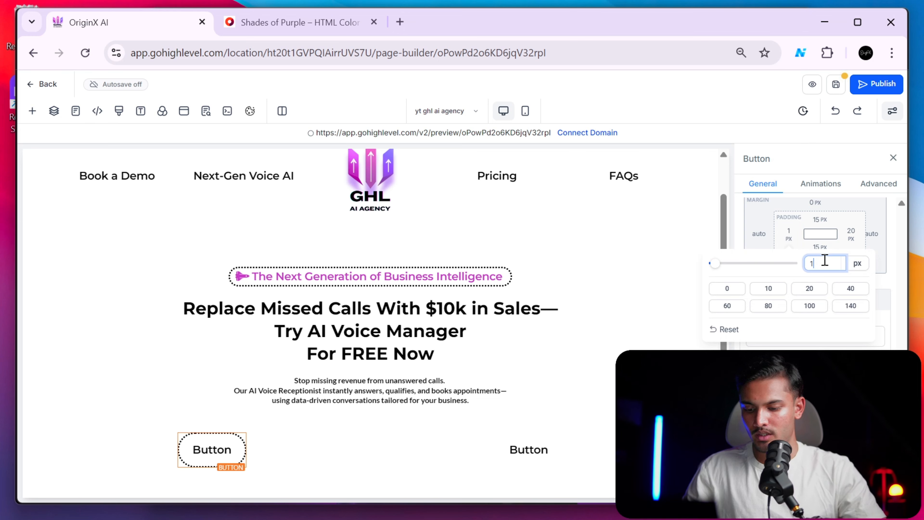
pyautogui.write('5')
pyautogui.click(850, 234)
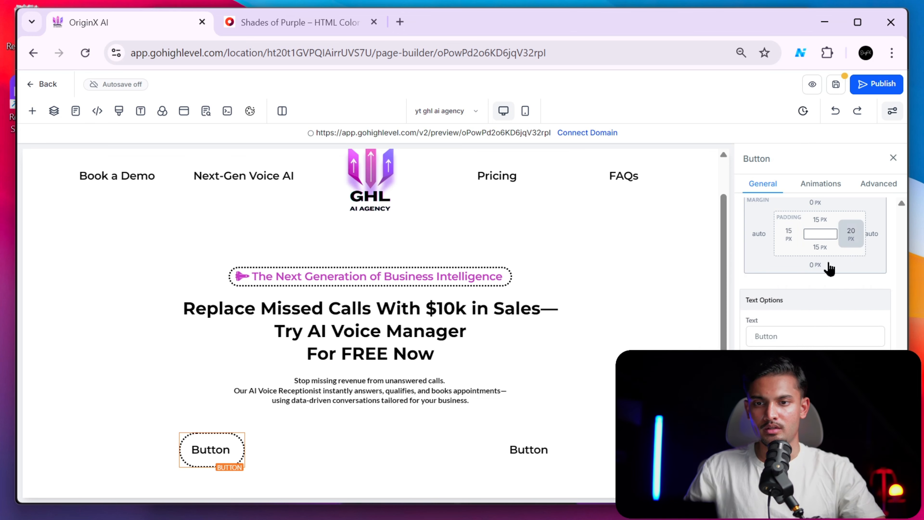
pyautogui.click(851, 237)
pyautogui.doubleClick(808, 258)
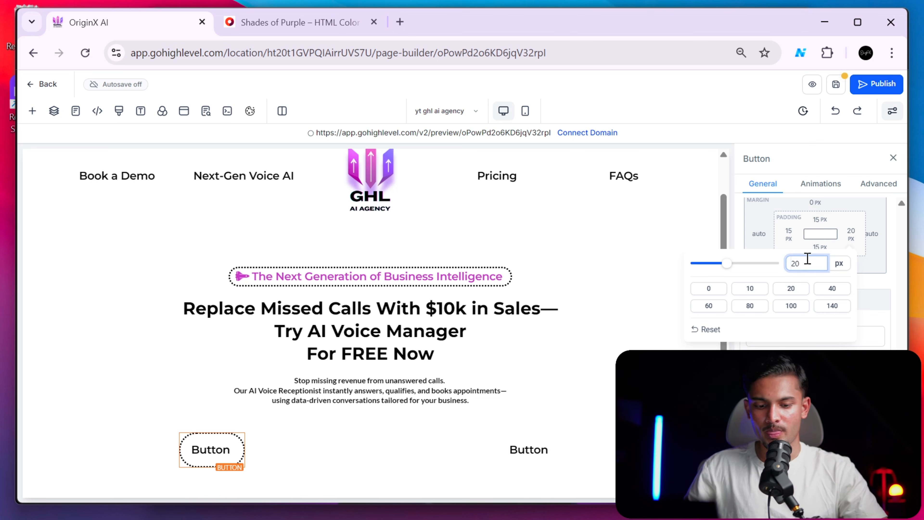
pyautogui.write('15')
pyautogui.click(807, 219)
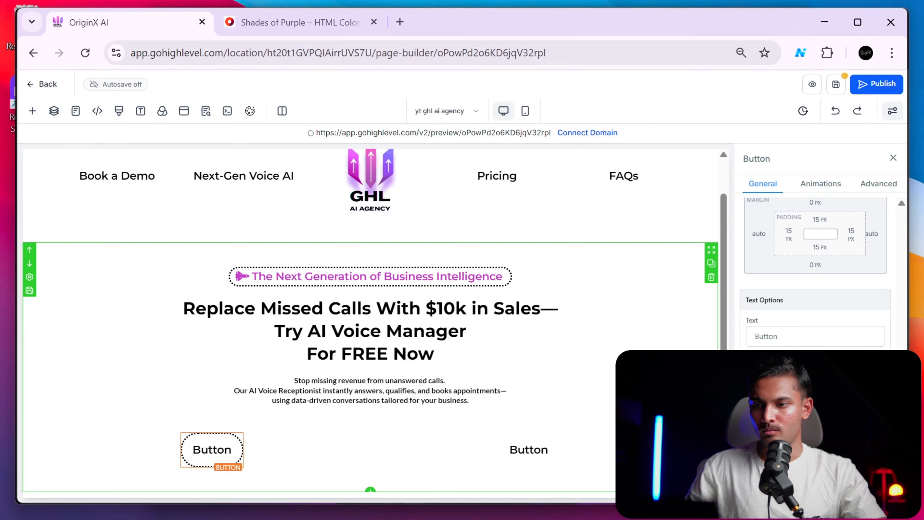
# Change the dotted button's text to "Book a Free Demo" and reselect the button.
pyautogui.click(807, 335)
pyautogui.write('B')
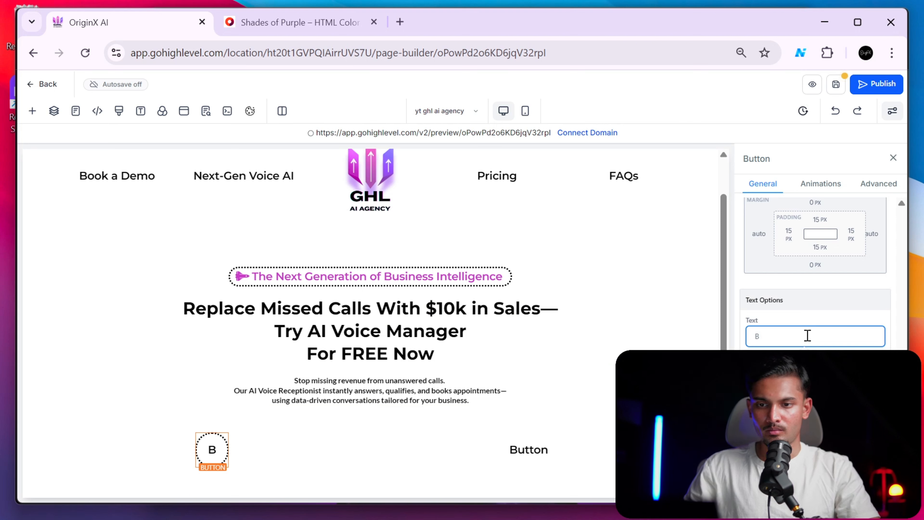
pyautogui.write('OOK')
pyautogui.press('BackSpace')
pyautogui.press('BackSpace')
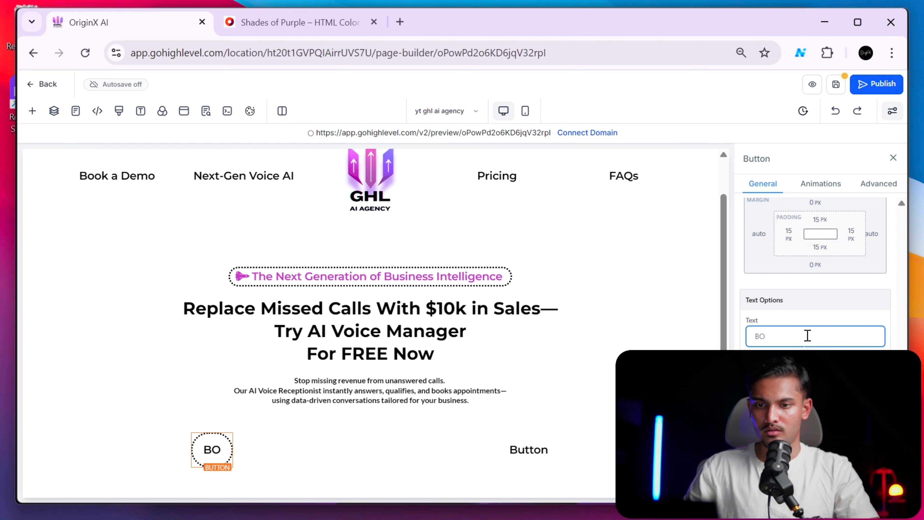
pyautogui.press('BackSpace')
pyautogui.write('ook a Demo')
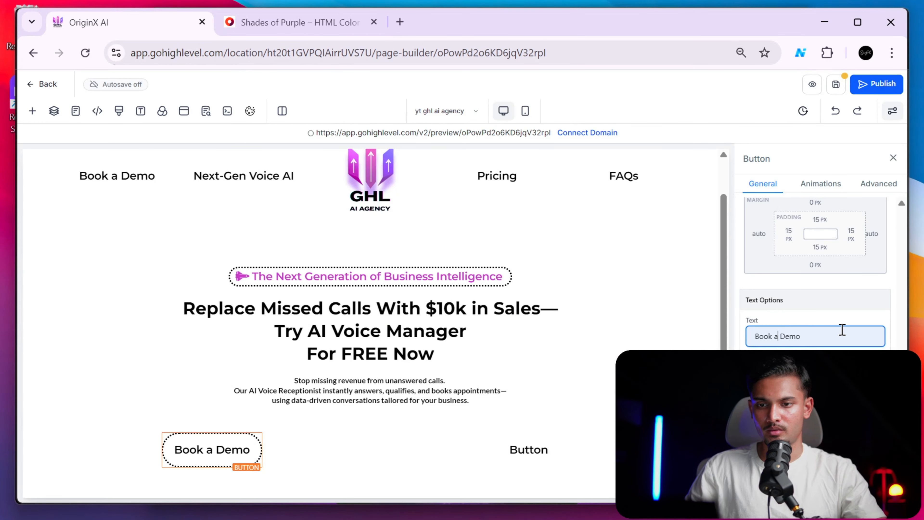
pyautogui.write('Free')
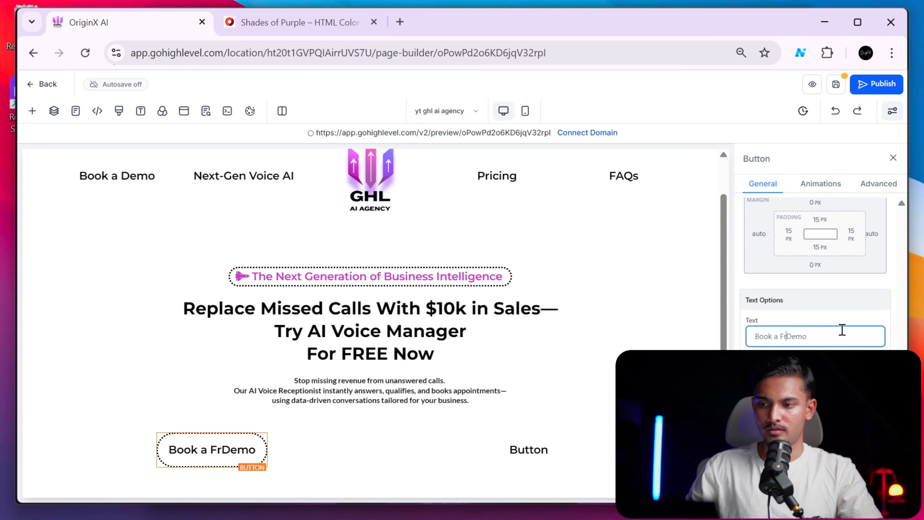
pyautogui.click(328, 472)
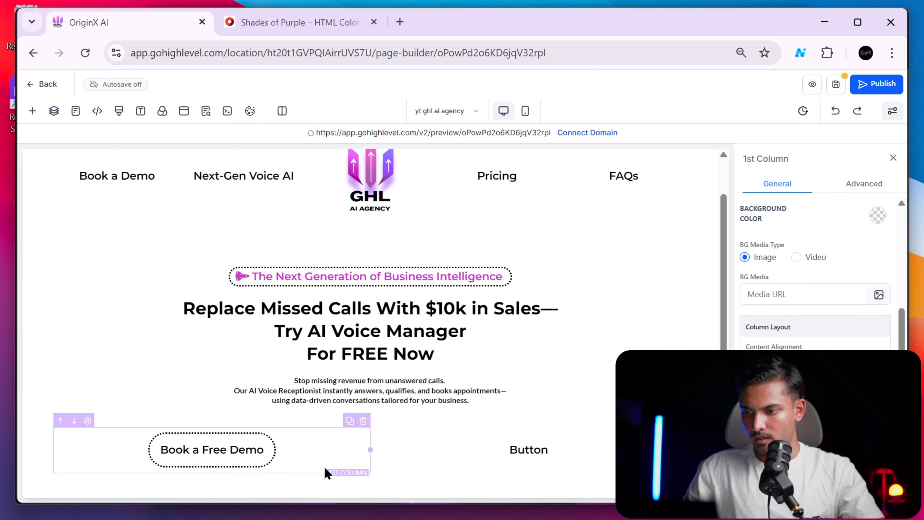
pyautogui.click(254, 452)
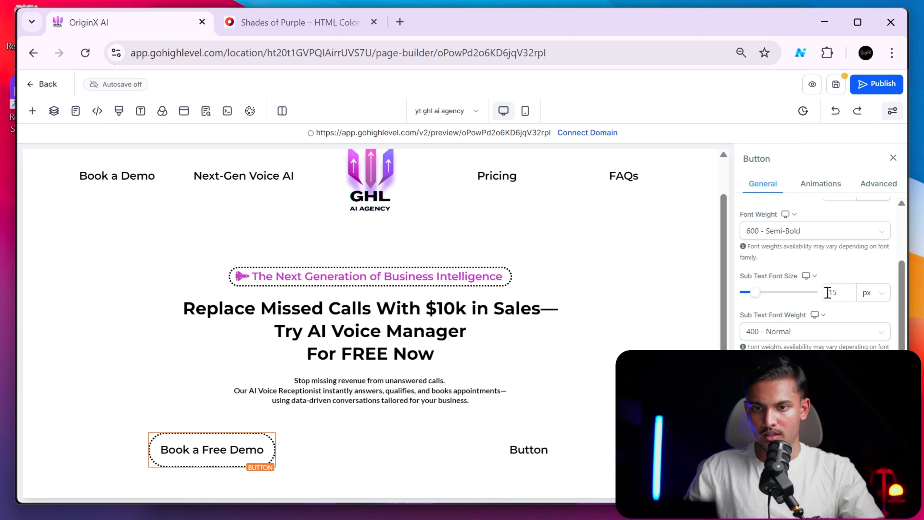
# Set the top and bottom padding of the "Book a Free Demo" button to 10 px.
pyautogui.scroll(2, 825, 299)
pyautogui.scroll(10, 826, 299)
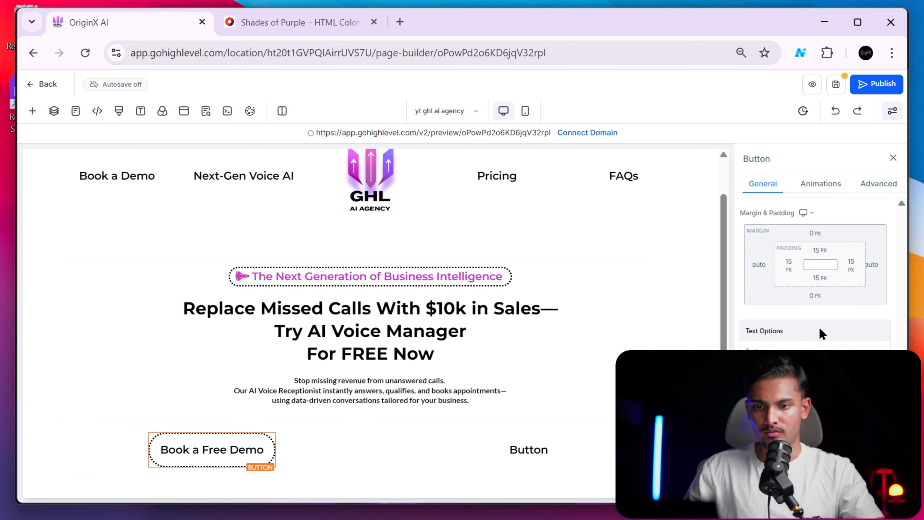
pyautogui.click(825, 262)
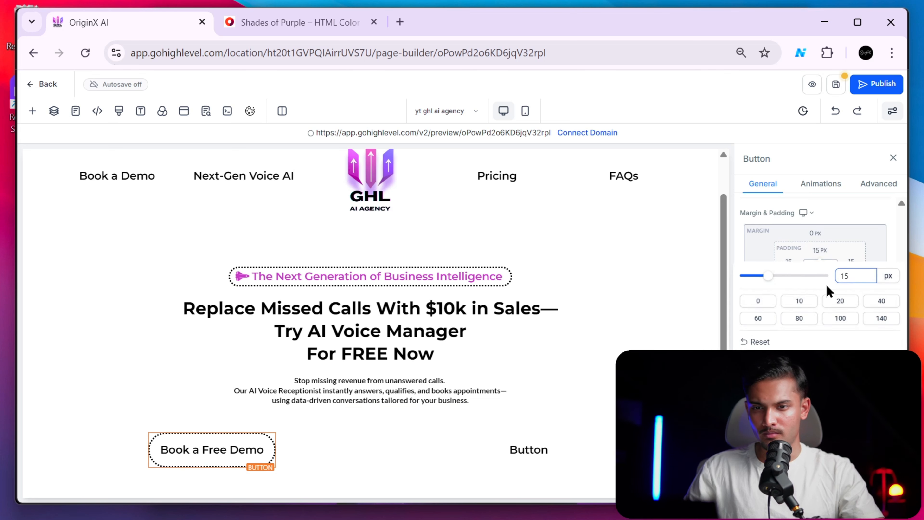
pyautogui.click(799, 301)
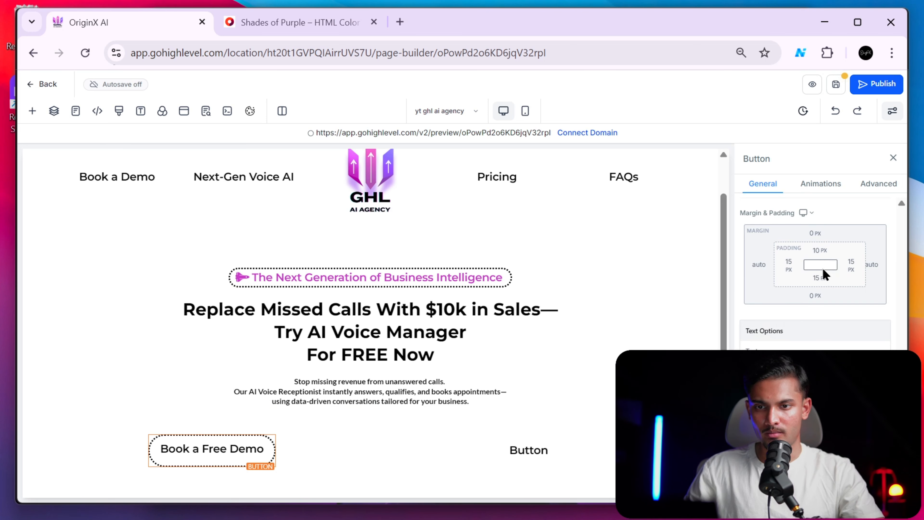
pyautogui.click(817, 281)
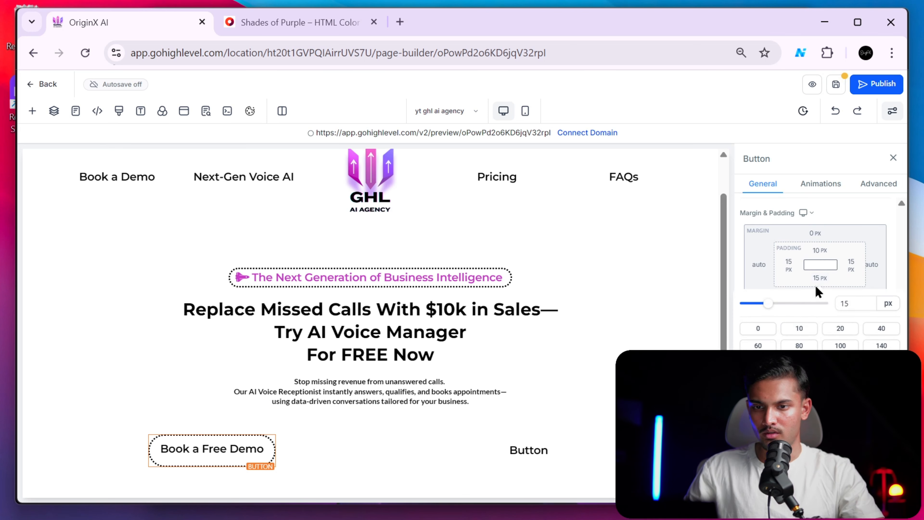
pyautogui.click(798, 328)
# Replace the text of the second column's plain button with wording that starts "Test Nex-".
pyautogui.click(536, 453)
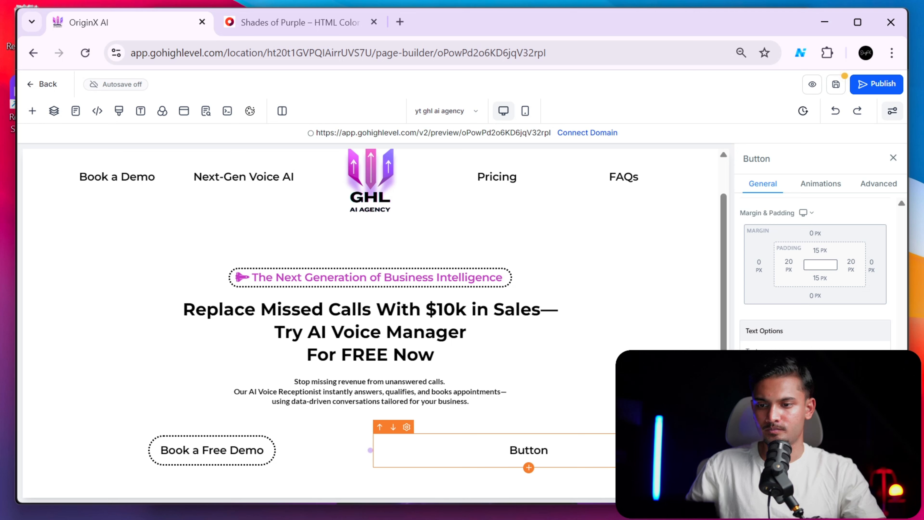
pyautogui.scroll(-1, 815, 271)
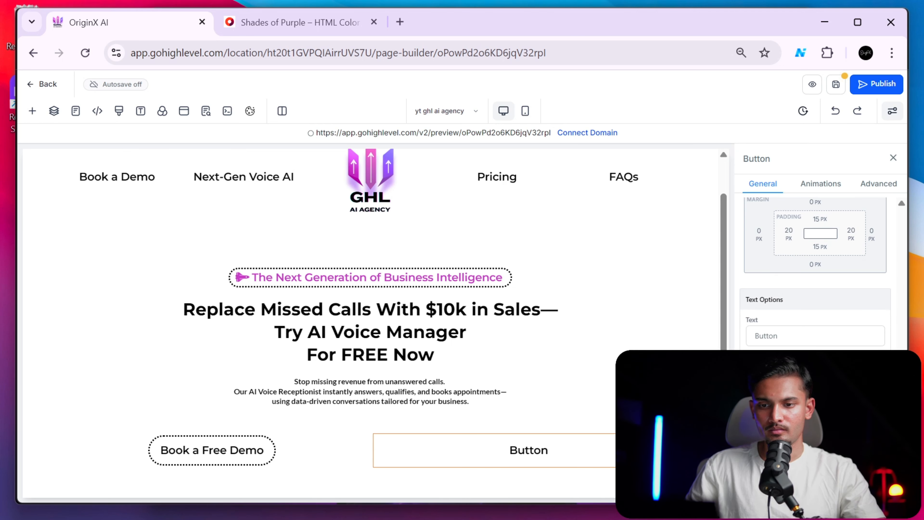
pyautogui.click(803, 336)
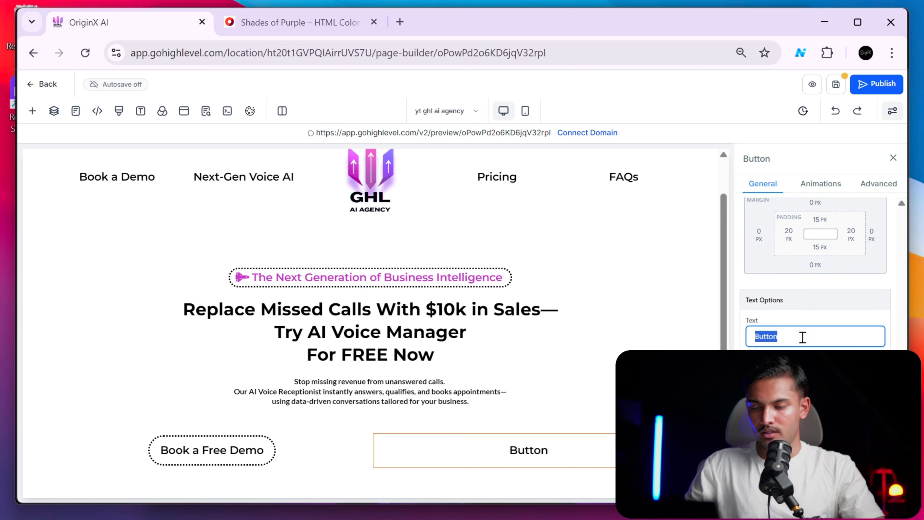
pyautogui.write('Test Ne')
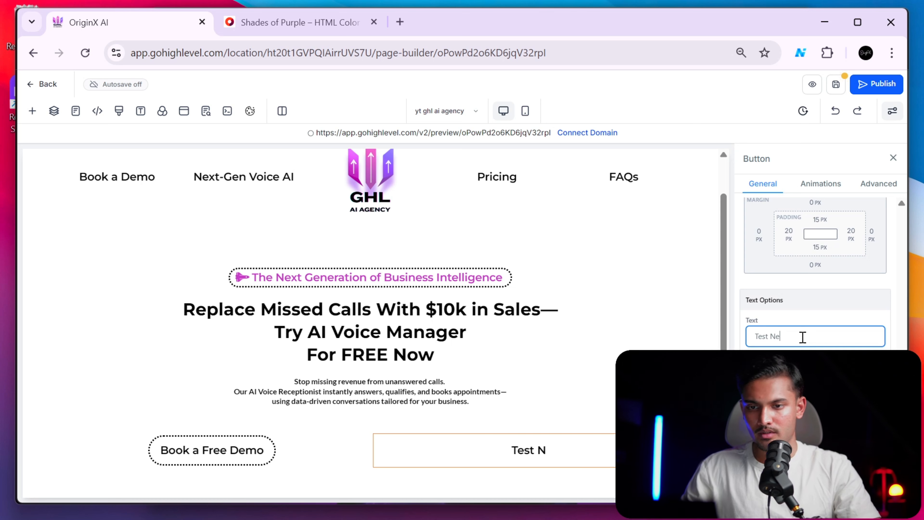
pyautogui.write('x-')
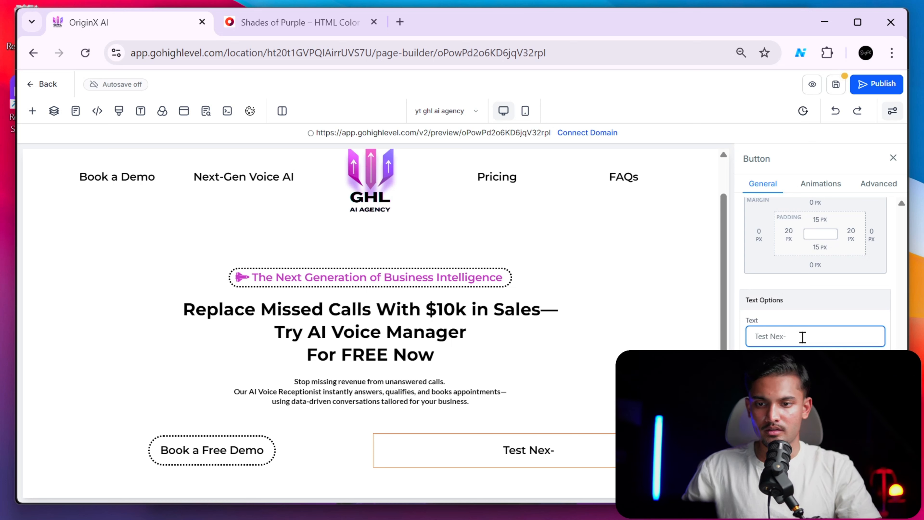
# Complete the text of the second hero button as "Test Next-Gen Voice AI".
pyautogui.write('Gen Voi')
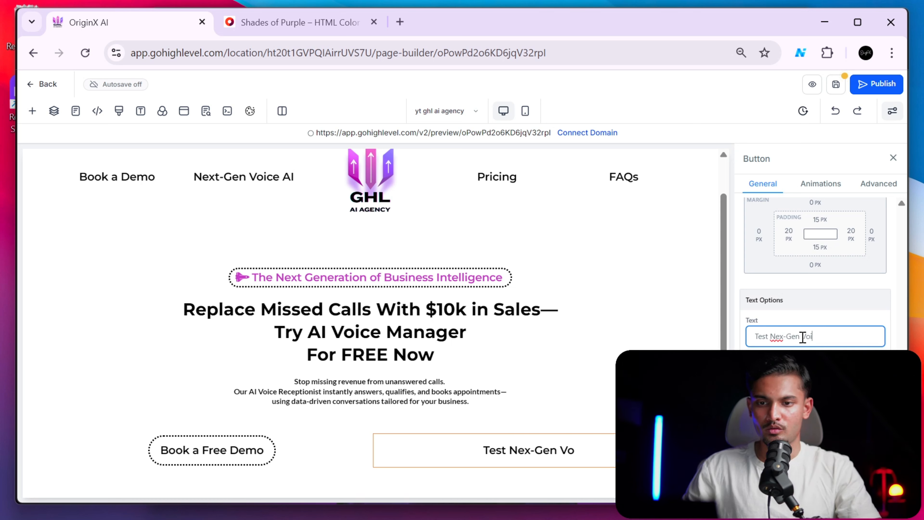
pyautogui.write('ce AI')
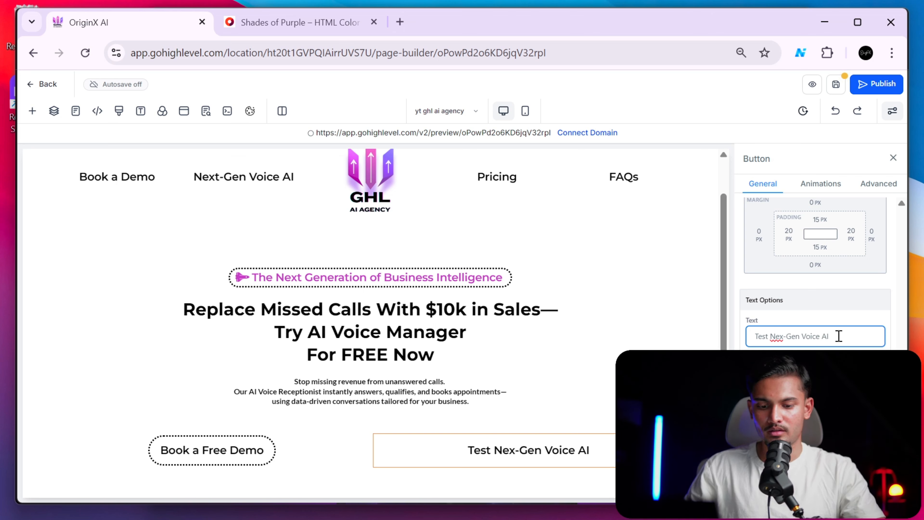
pyautogui.write('t')
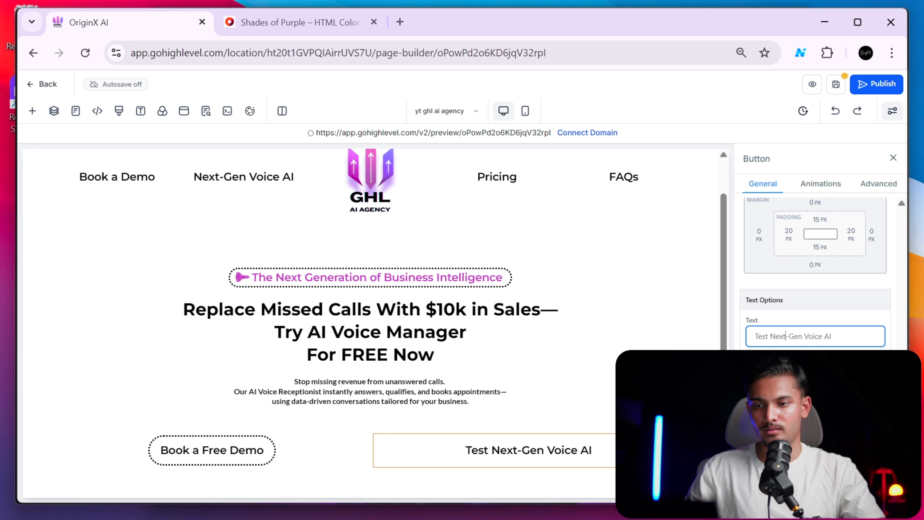
pyautogui.click(815, 418)
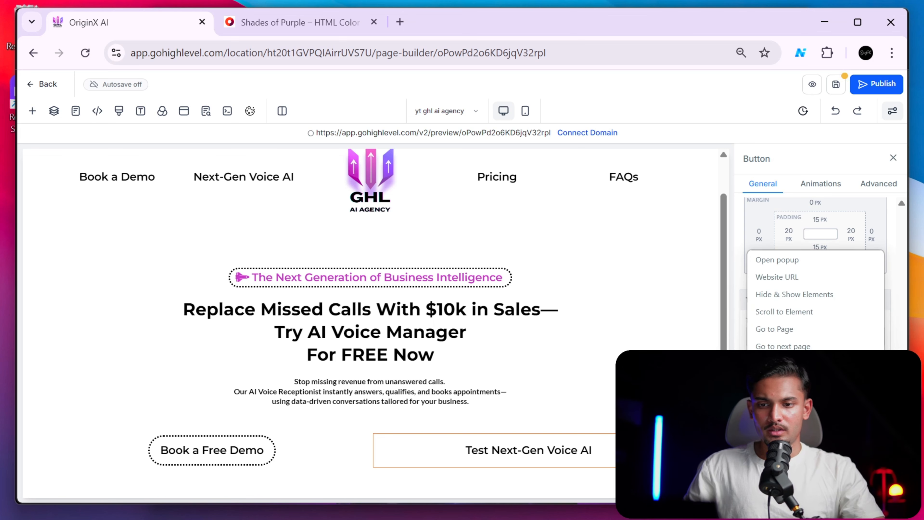
pyautogui.click(893, 317)
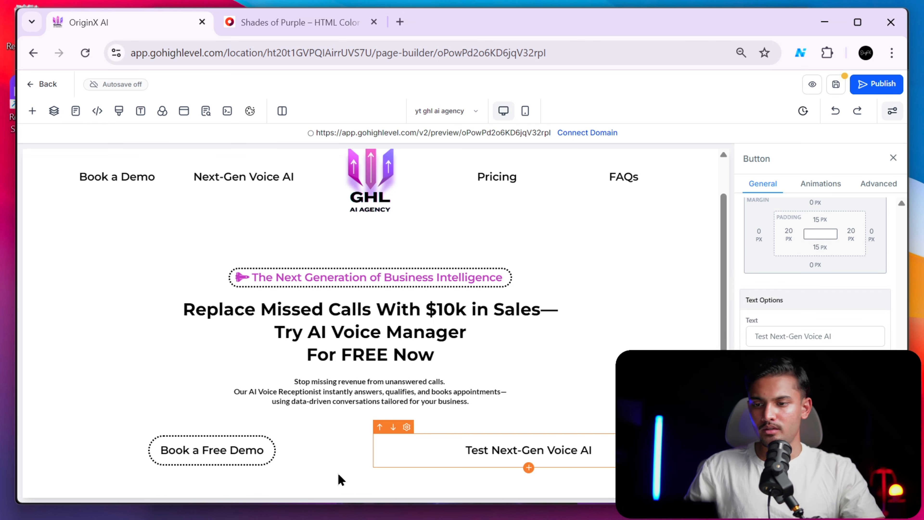
# Set the action of the Book a Free Demo button to Website URL.
pyautogui.click(243, 452)
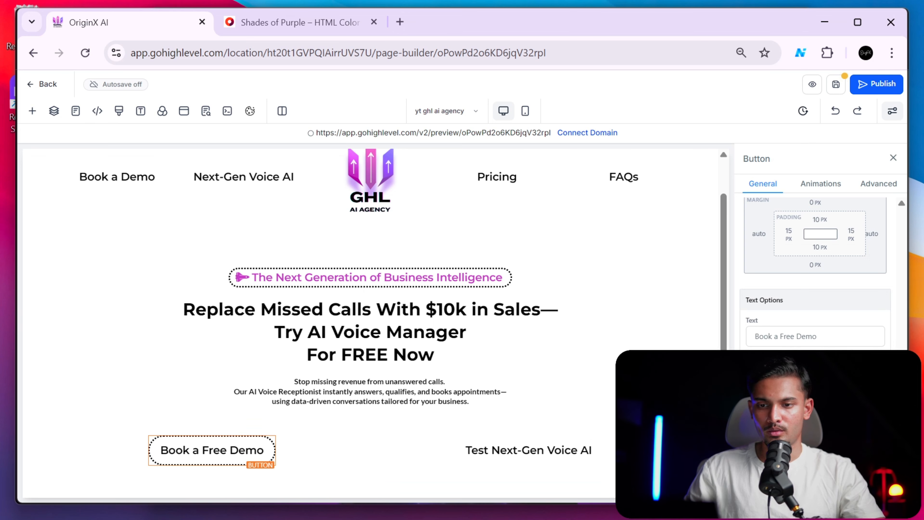
pyautogui.click(815, 419)
pyautogui.click(808, 277)
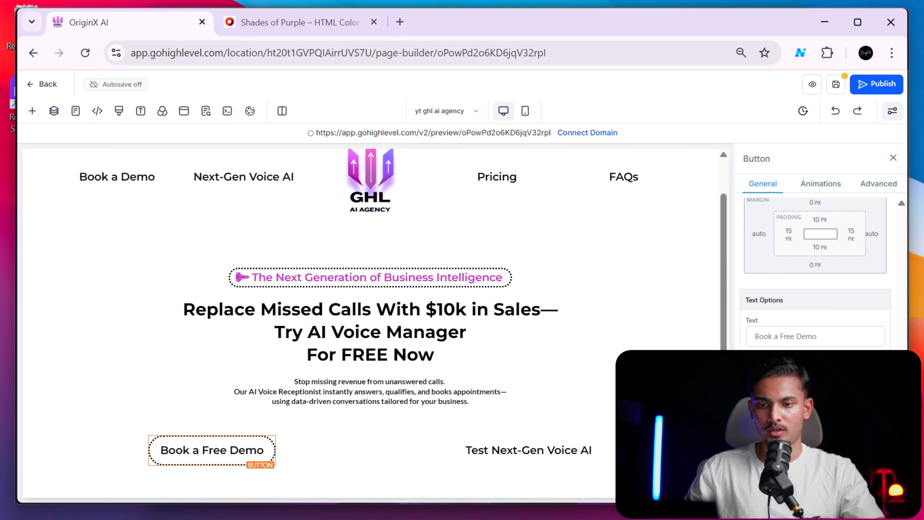
pyautogui.scroll(-2, 815, 273)
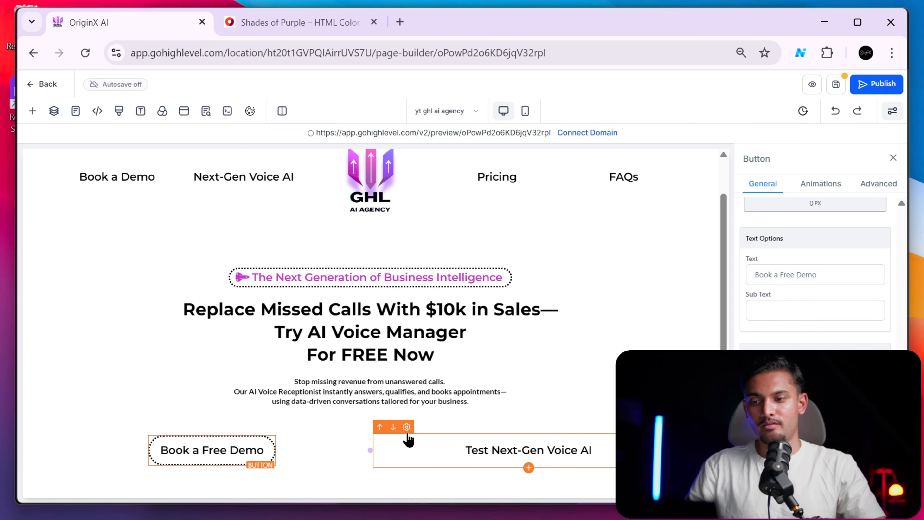
# Set the right margin of the column holding the Book a Free Demo button to auto and its right padding to 0 px.
pyautogui.click(348, 460)
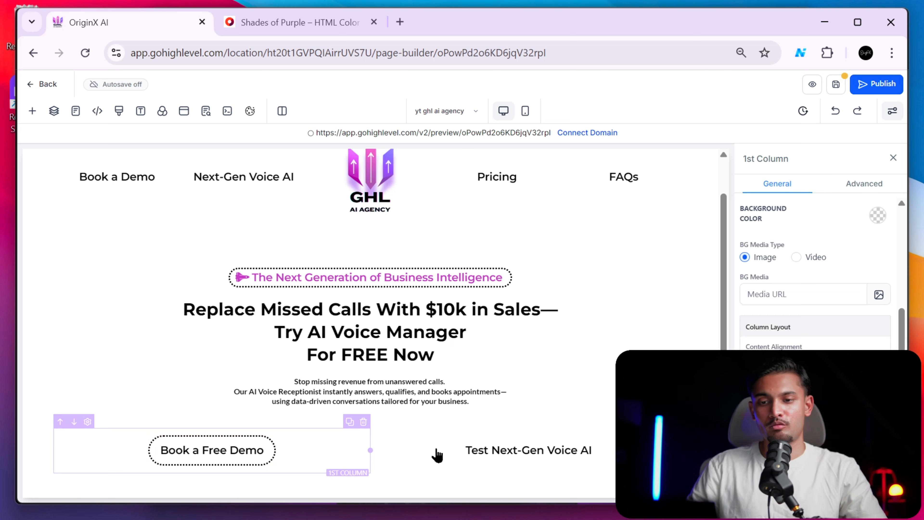
pyautogui.scroll(3, 804, 345)
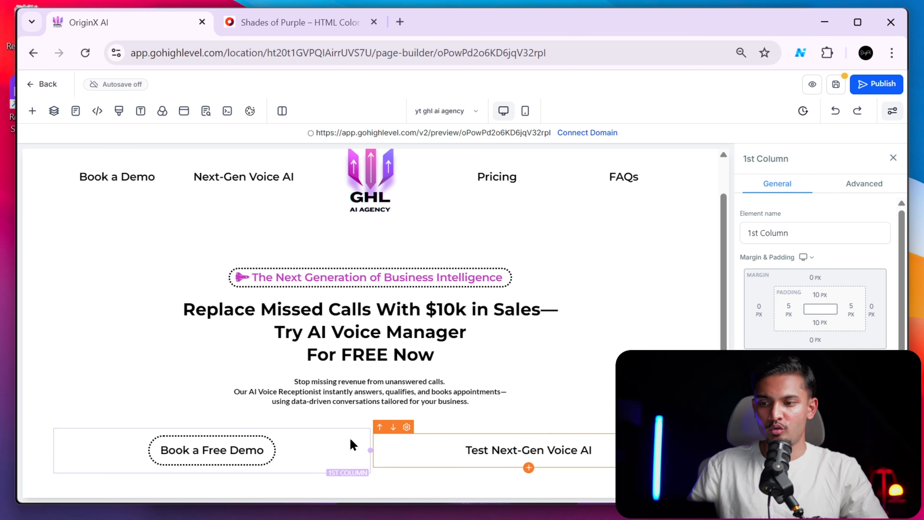
pyautogui.click(583, 320)
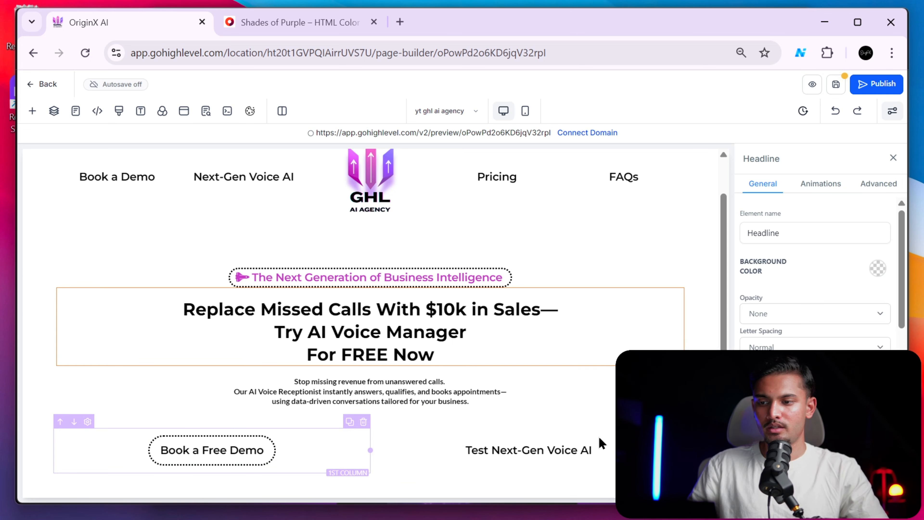
pyautogui.click(872, 310)
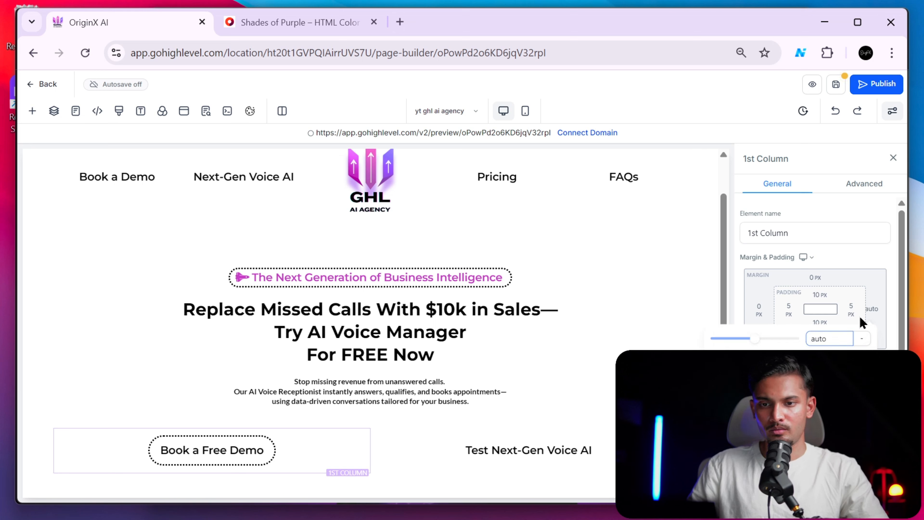
pyautogui.click(852, 310)
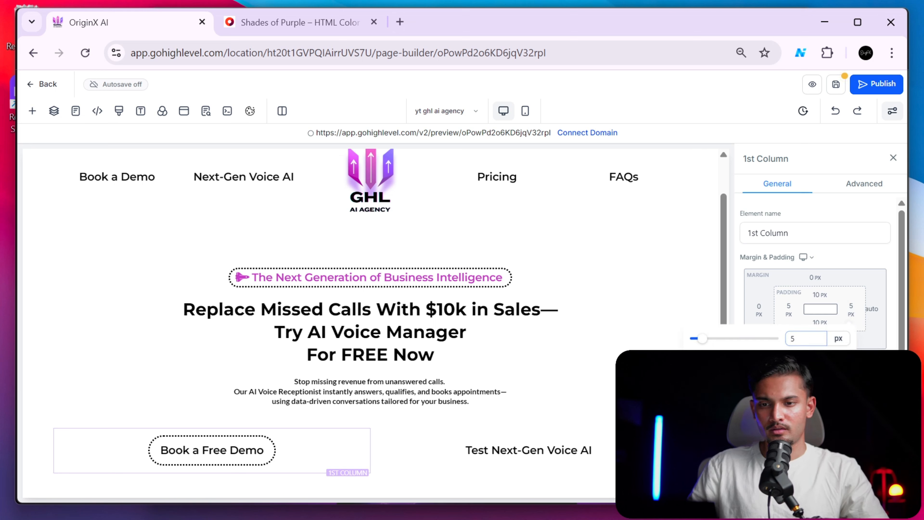
pyautogui.press('BackSpace')
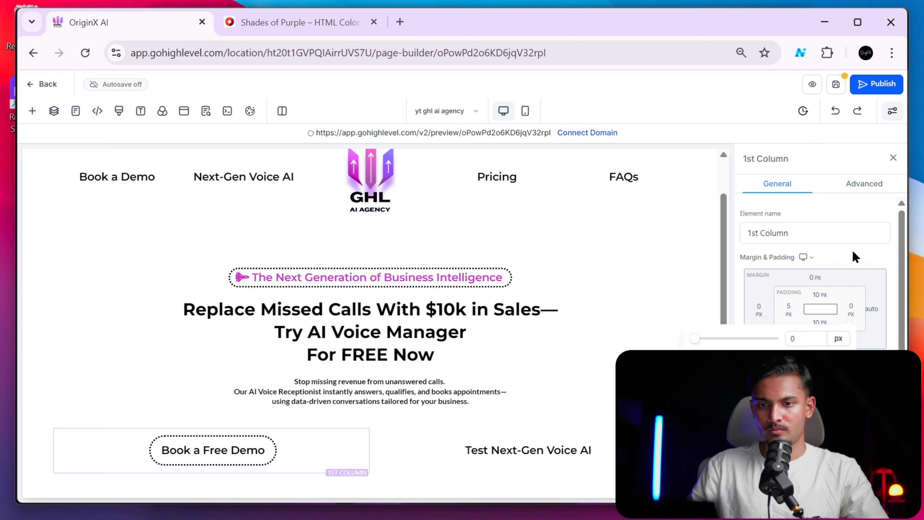
# Set the left and right margins of the Test Next-Gen Voice AI button to auto.
pyautogui.click(546, 444)
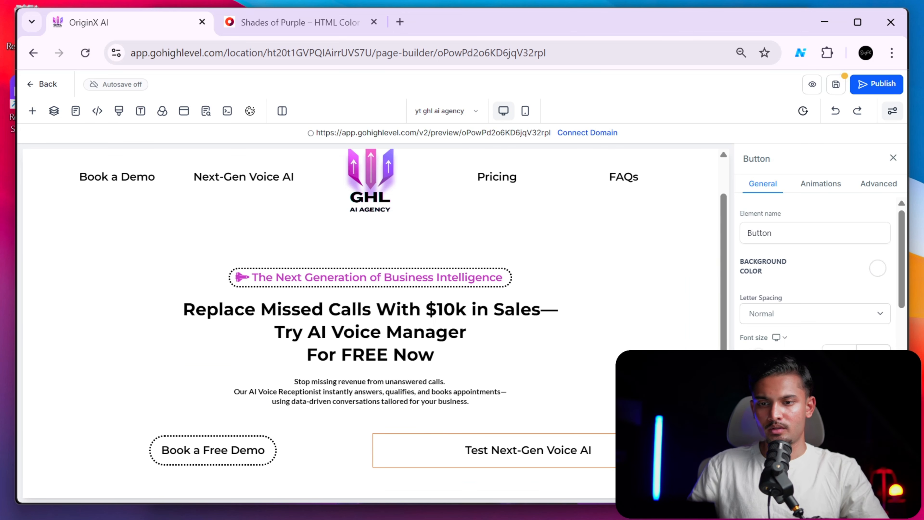
pyautogui.click(334, 459)
pyautogui.click(491, 448)
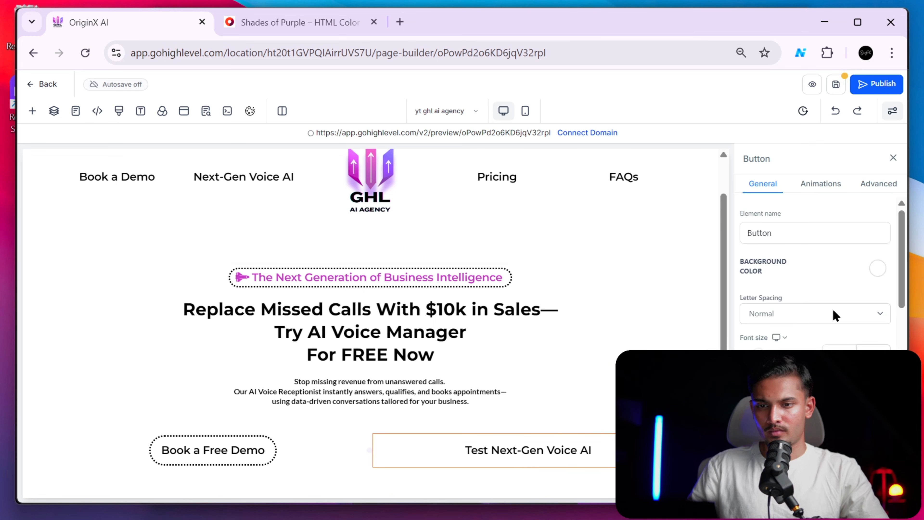
pyautogui.scroll(-10, 835, 315)
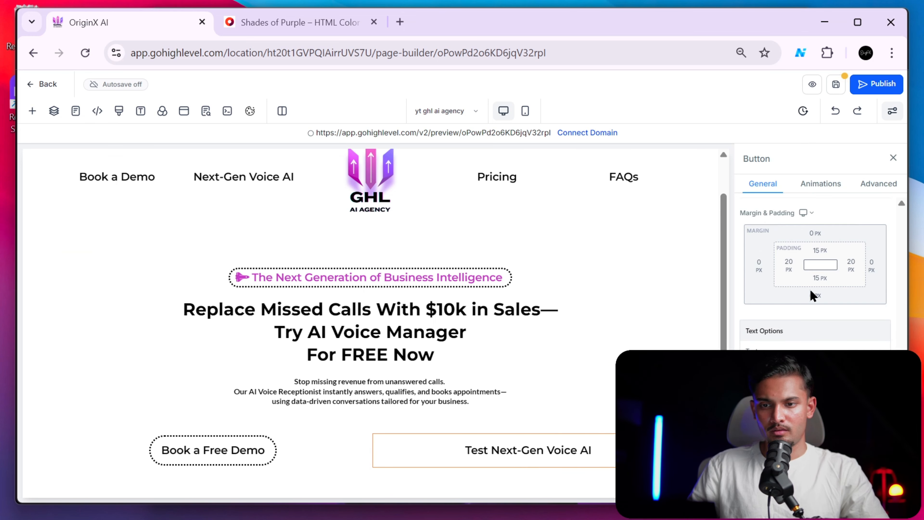
pyautogui.click(760, 270)
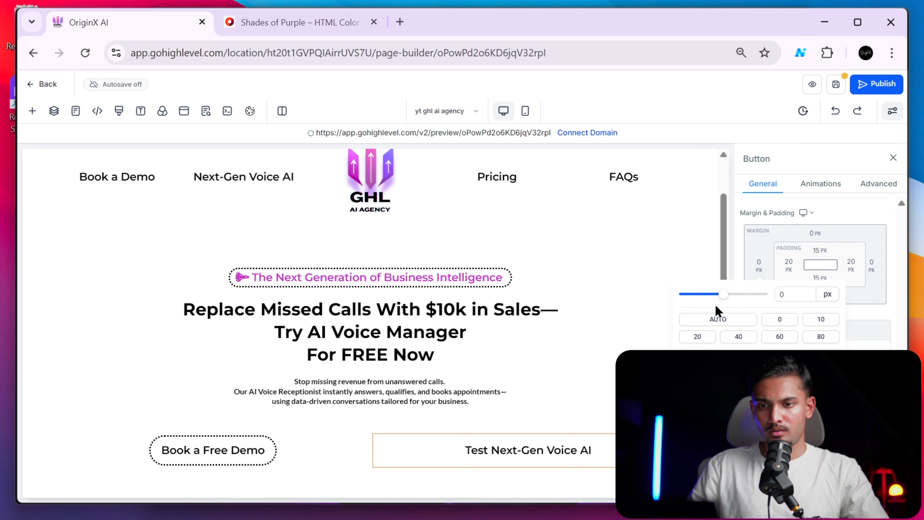
pyautogui.click(696, 321)
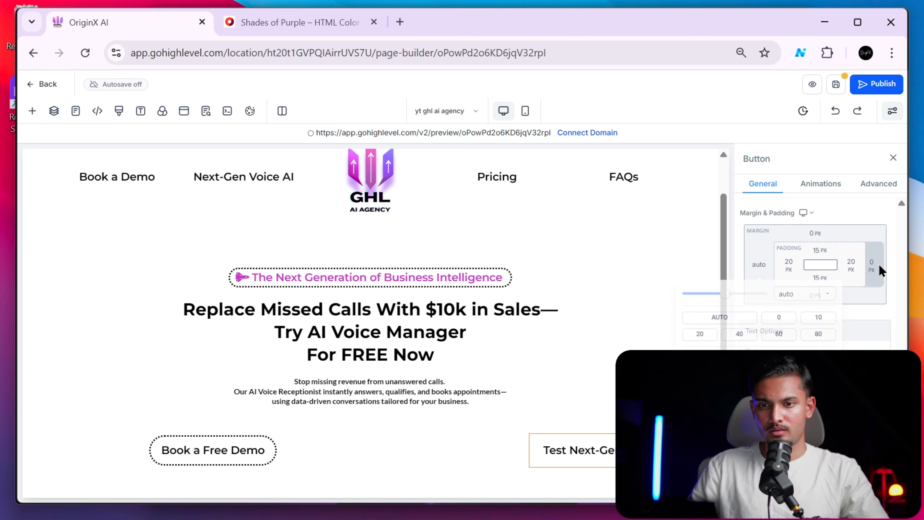
pyautogui.click(873, 265)
pyautogui.click(766, 322)
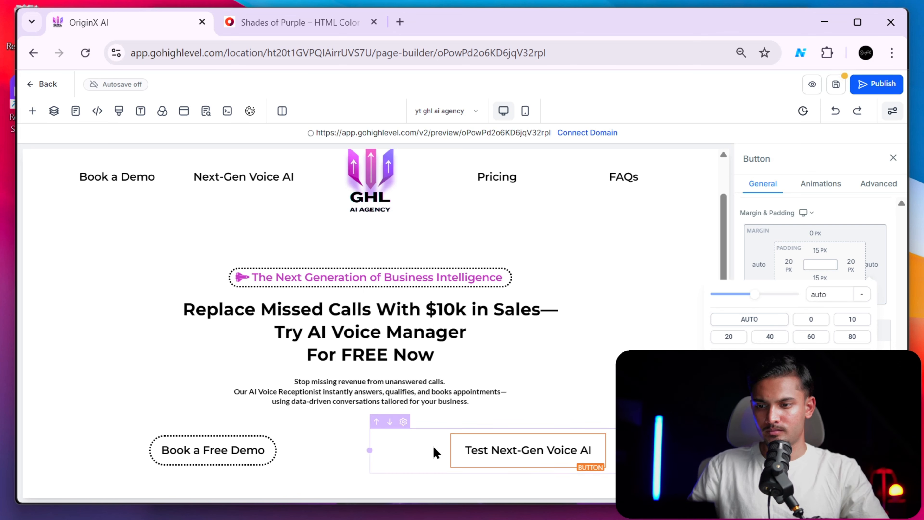
# Set the left and right margins of the column around the Test Next-Gen Voice AI button to auto.
pyautogui.click(435, 451)
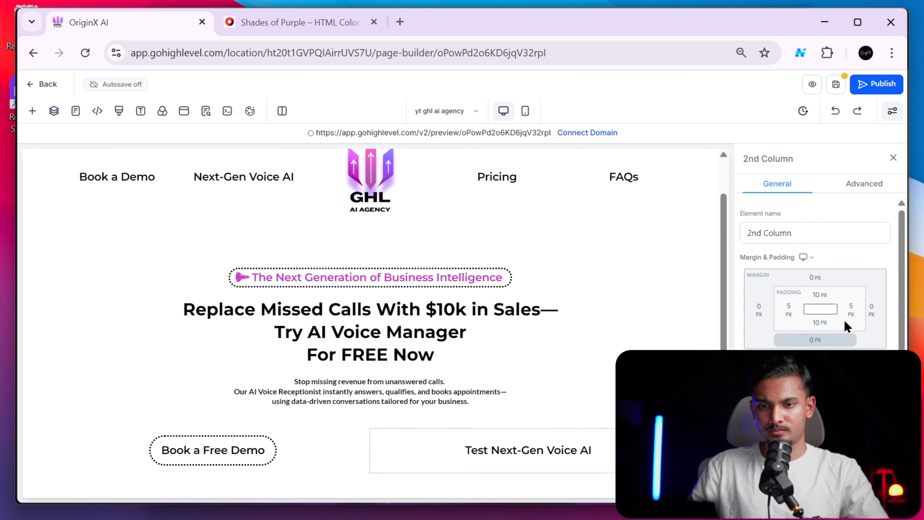
pyautogui.click(760, 310)
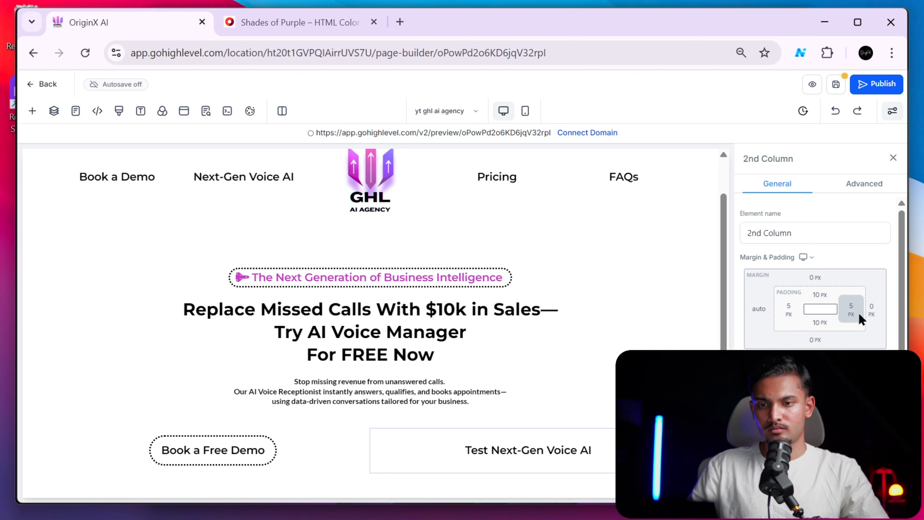
pyautogui.click(873, 314)
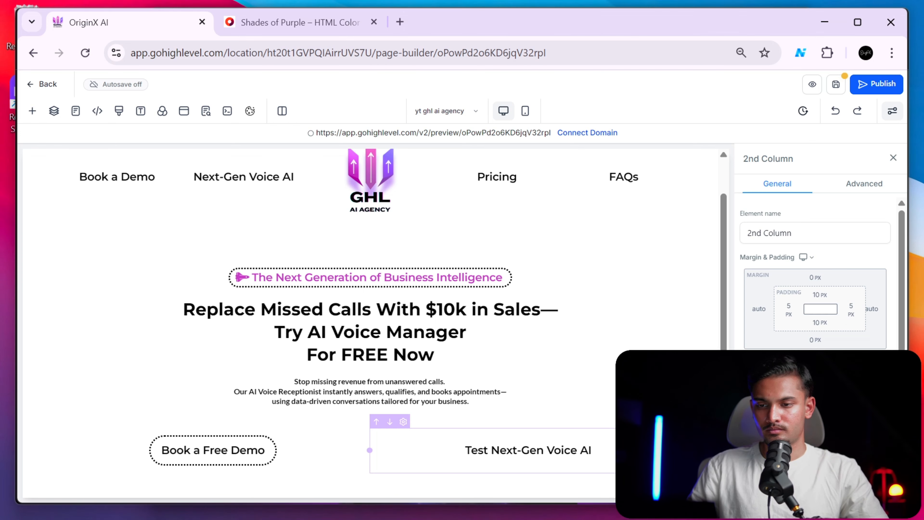
pyautogui.hotkey('alt', 'Tab')
pyautogui.hotkey('alt', 'Tab')
pyautogui.hotkey('alt', 'Tab')
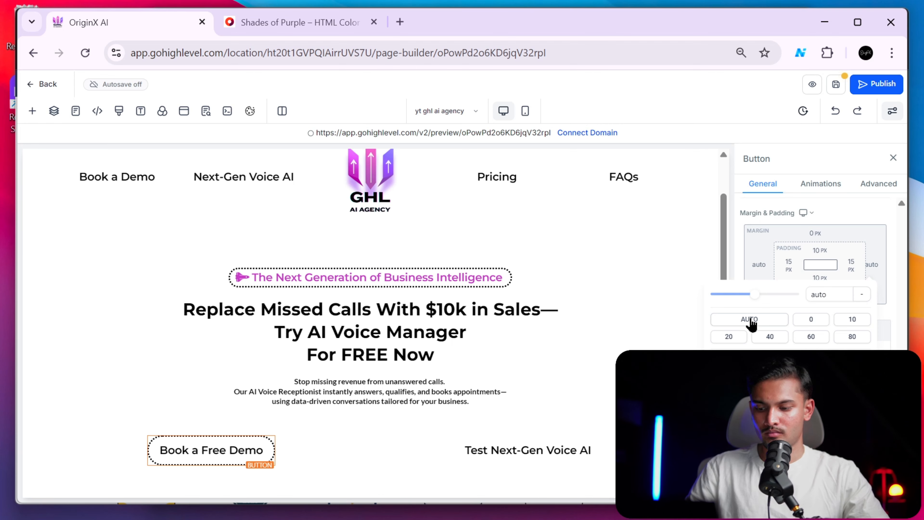
pyautogui.hotkey('alt', 'Tab')
pyautogui.hotkey('alt', 'Tab')
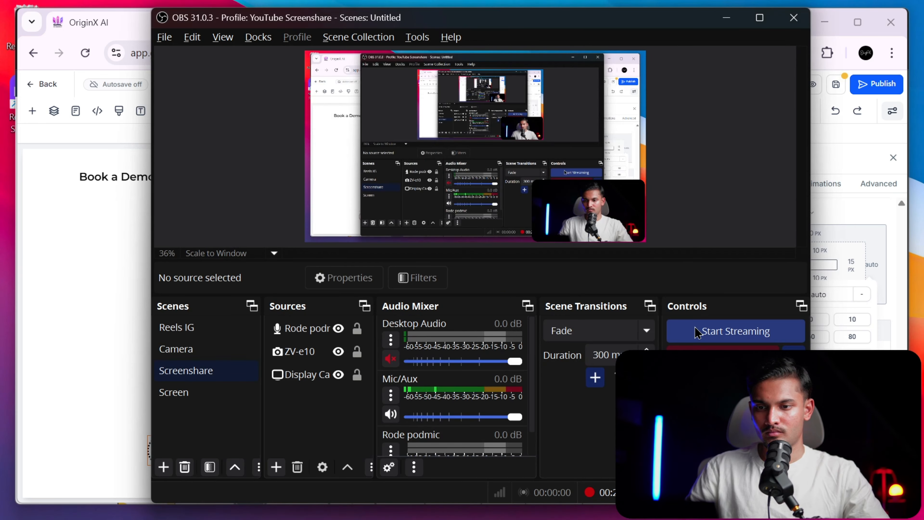
pyautogui.hotkey('alt', 'Tab')
# Set the right margin of the Book a Free Demo button to 0 px.
pyautogui.click(301, 452)
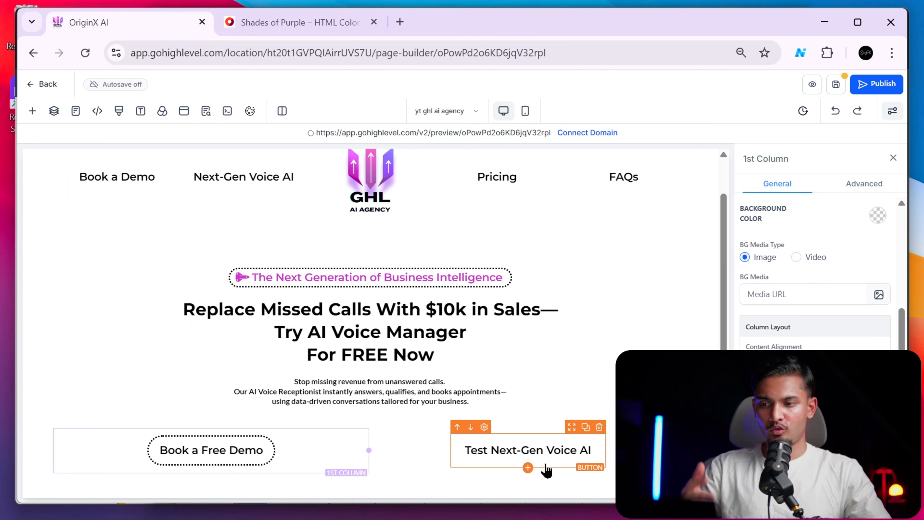
pyautogui.click(252, 450)
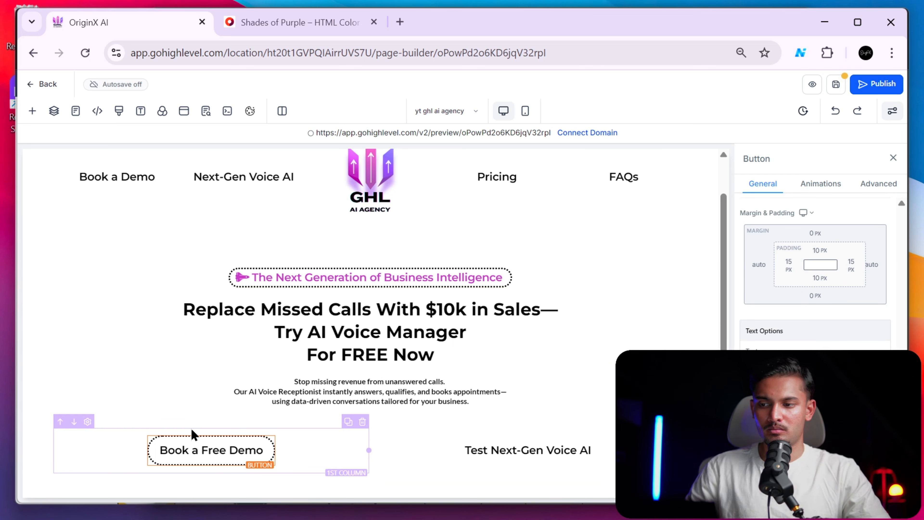
pyautogui.click(880, 270)
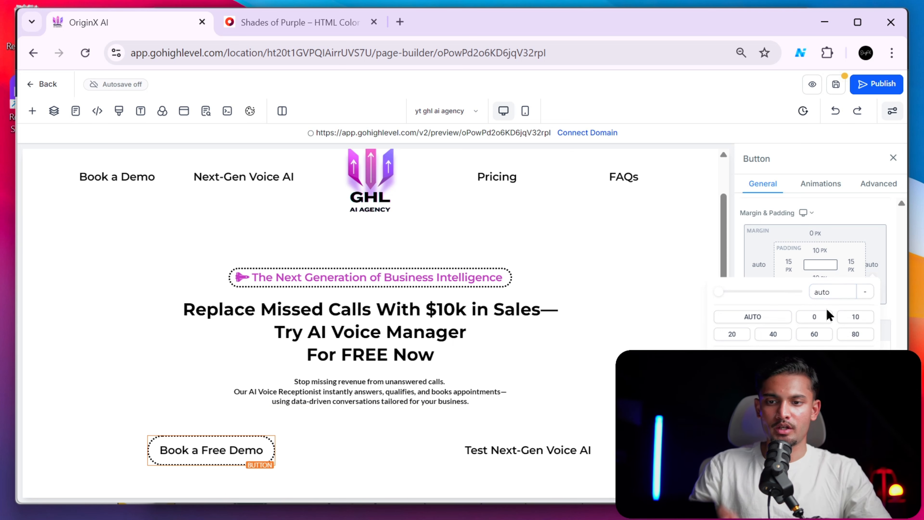
pyautogui.click(822, 316)
# Set the left margin of the Test Next-Gen Voice AI button to 0 px.
pyautogui.click(546, 461)
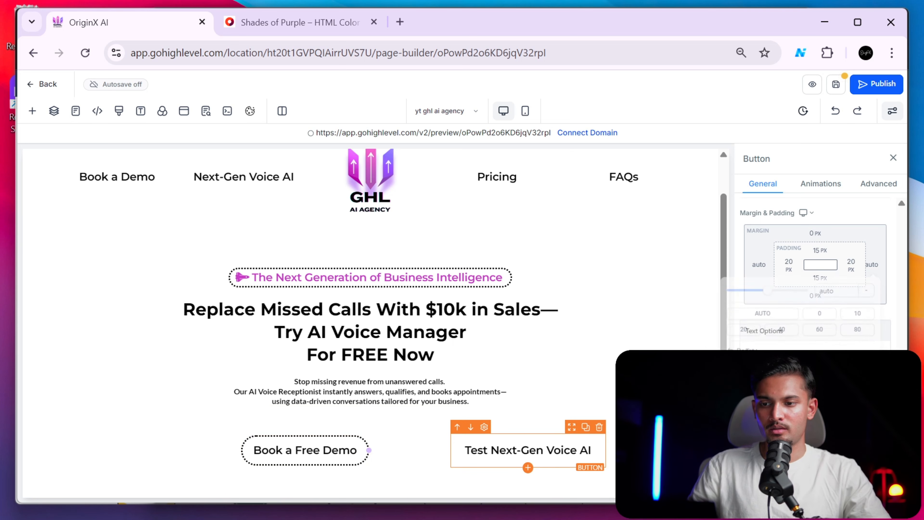
pyautogui.click(778, 281)
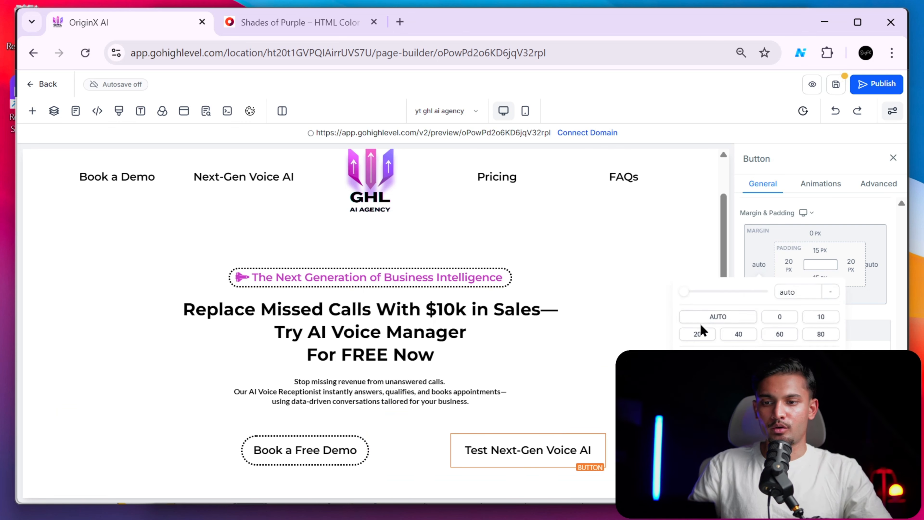
pyautogui.click(791, 319)
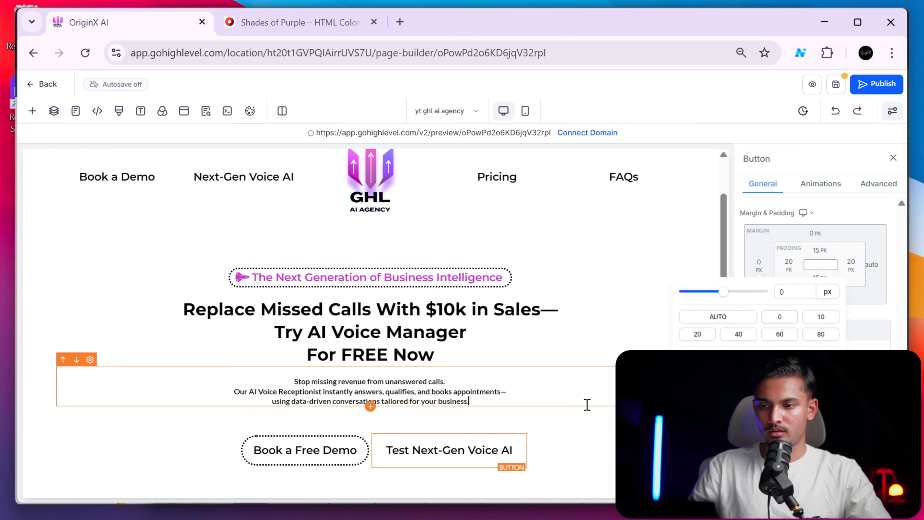
# Set the left margin of the Test Next-Gen Voice AI button to 10 px.
pyautogui.click(586, 403)
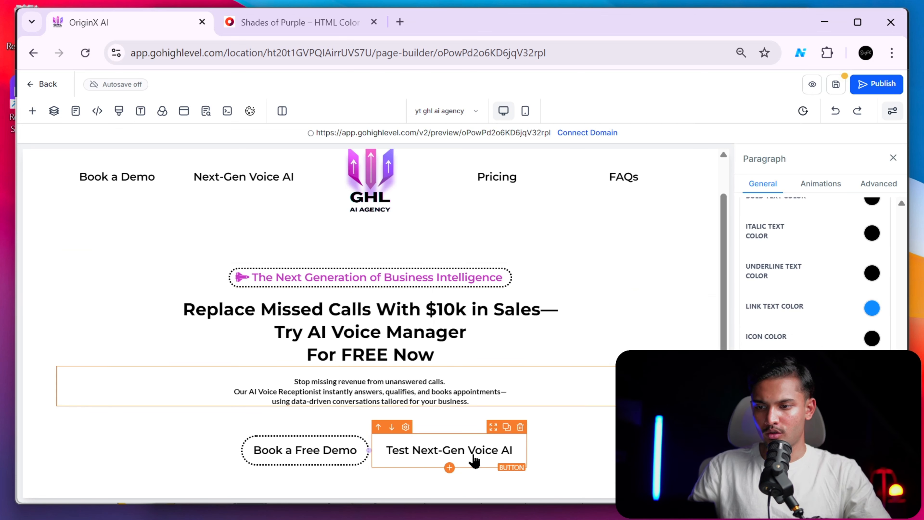
pyautogui.click(517, 452)
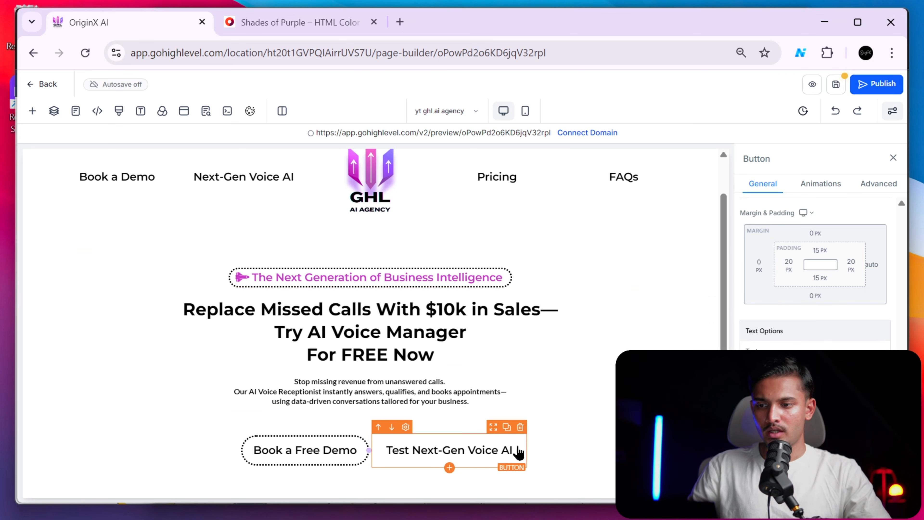
pyautogui.click(764, 271)
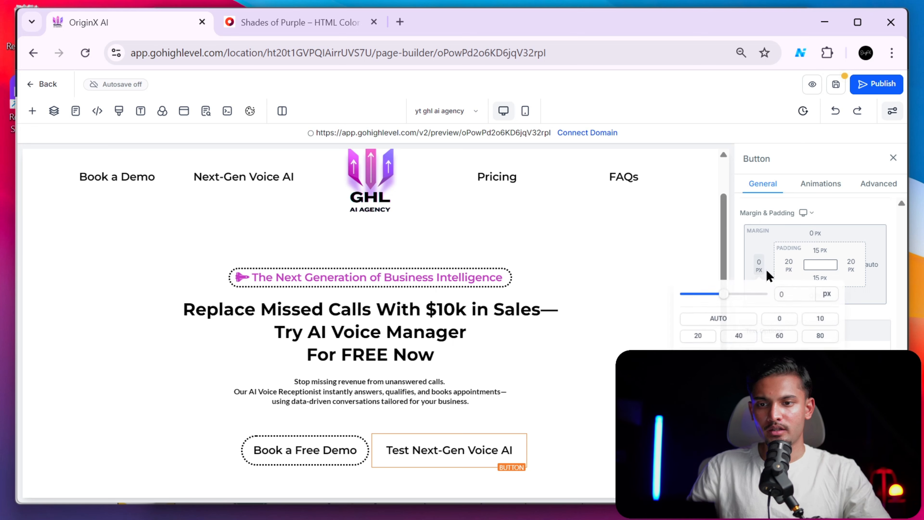
pyautogui.click(808, 324)
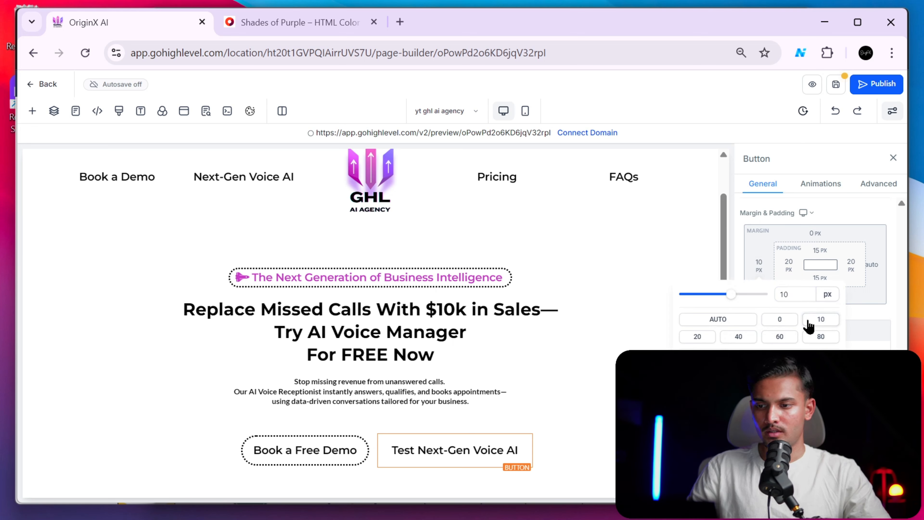
# Set the right margin of the Book a Free Demo button to 10 px.
pyautogui.click(344, 453)
pyautogui.click(871, 268)
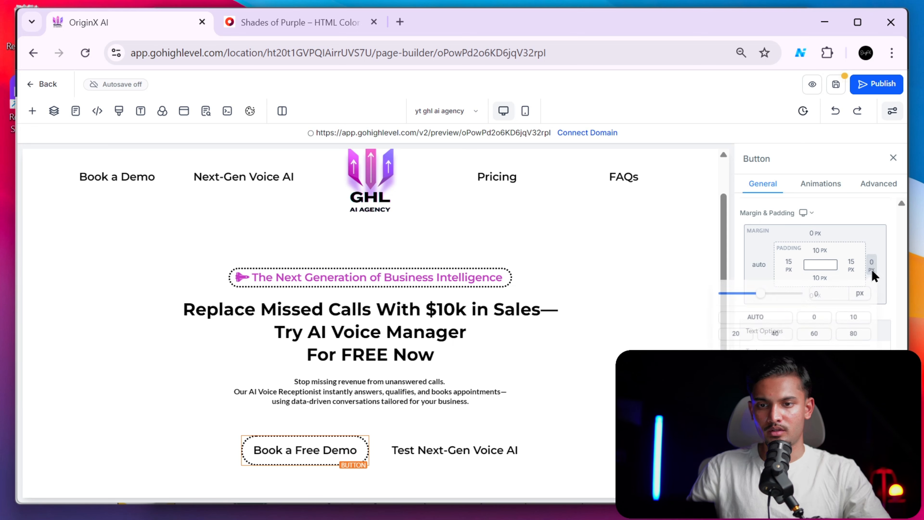
pyautogui.click(838, 322)
pyautogui.click(371, 404)
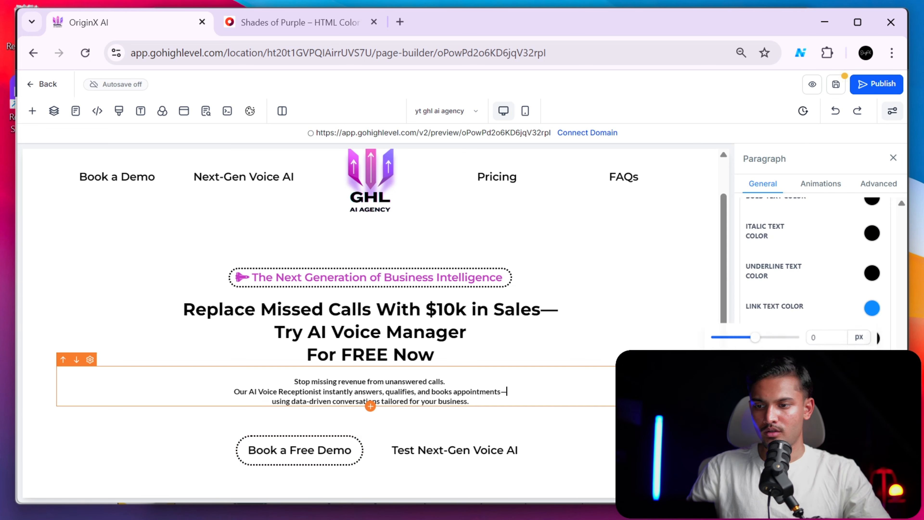
pyautogui.click(595, 322)
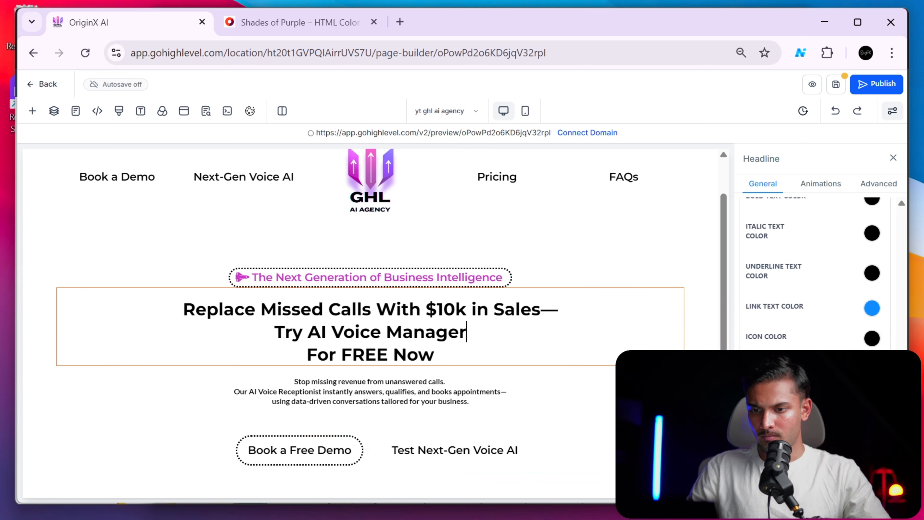
pyautogui.click(528, 382)
# Add a play icon before the text of the Test Next-Gen Voice AI button.
pyautogui.click(402, 454)
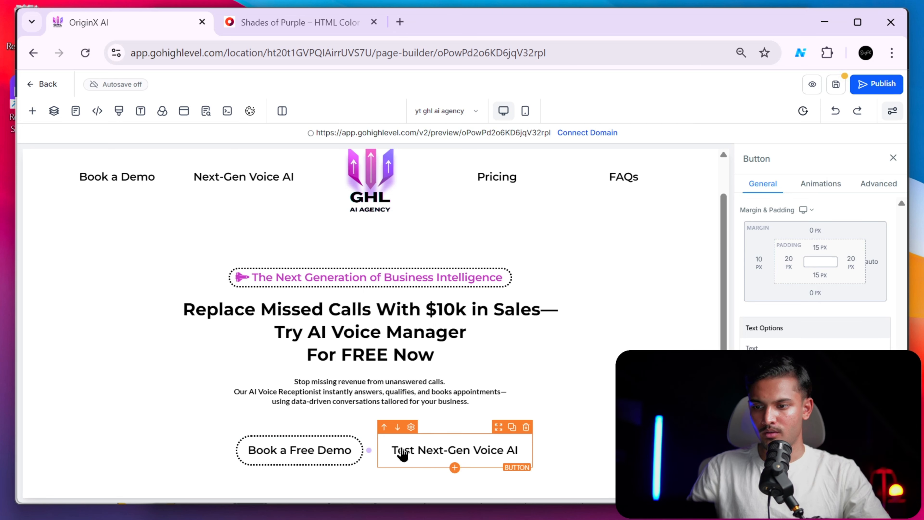
pyautogui.scroll(-10, 815, 273)
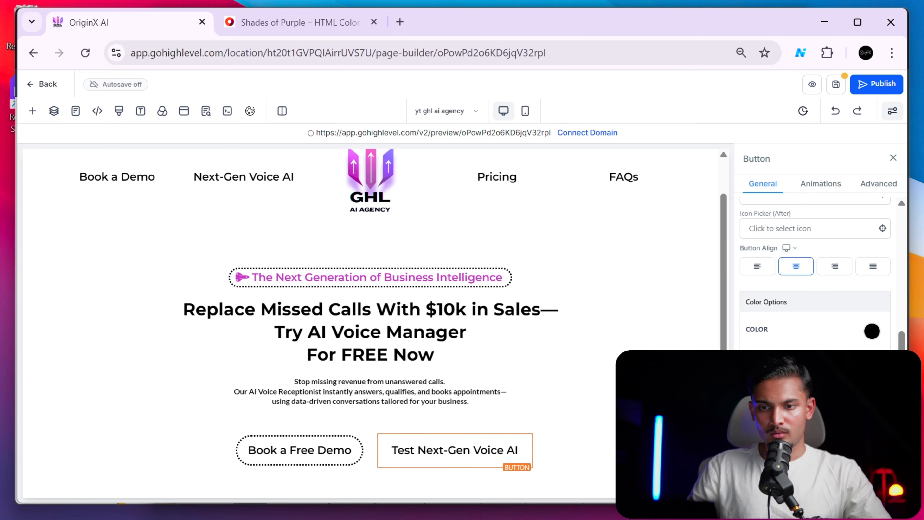
pyautogui.scroll(8, 856, 338)
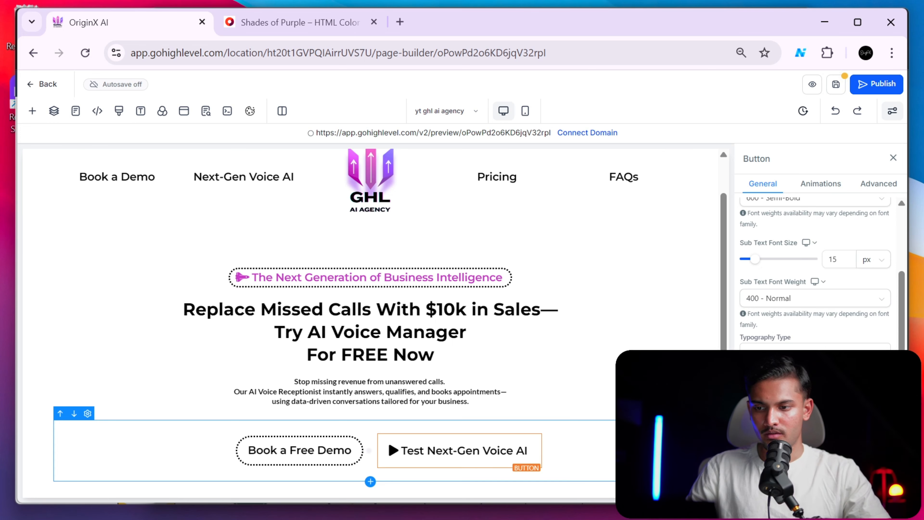
pyautogui.click(614, 428)
# Switch to the other browser window and compare the hero buttons with those on the finished ghlaiagency.com page.
pyautogui.hotkey('alt', 'Tab')
pyautogui.hotkey('alt', 'Tab')
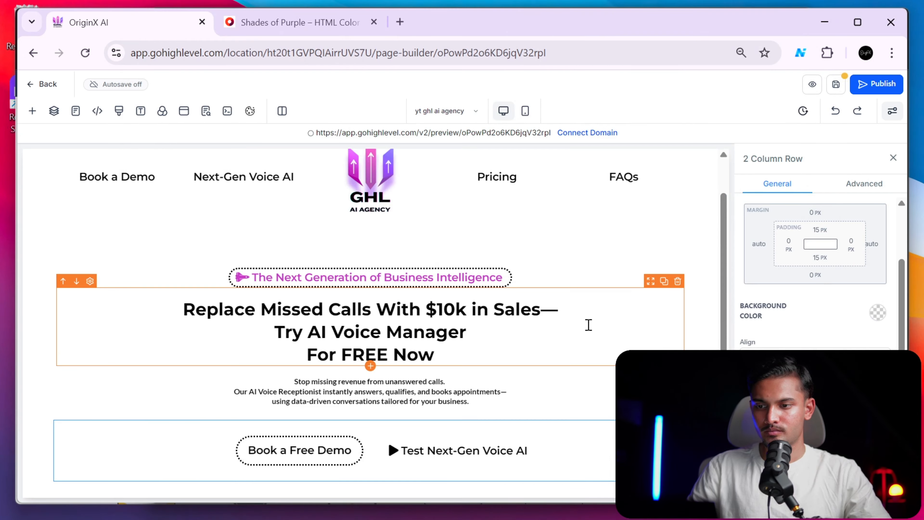
pyautogui.hotkey('alt', 'Tab')
pyautogui.click(546, 252)
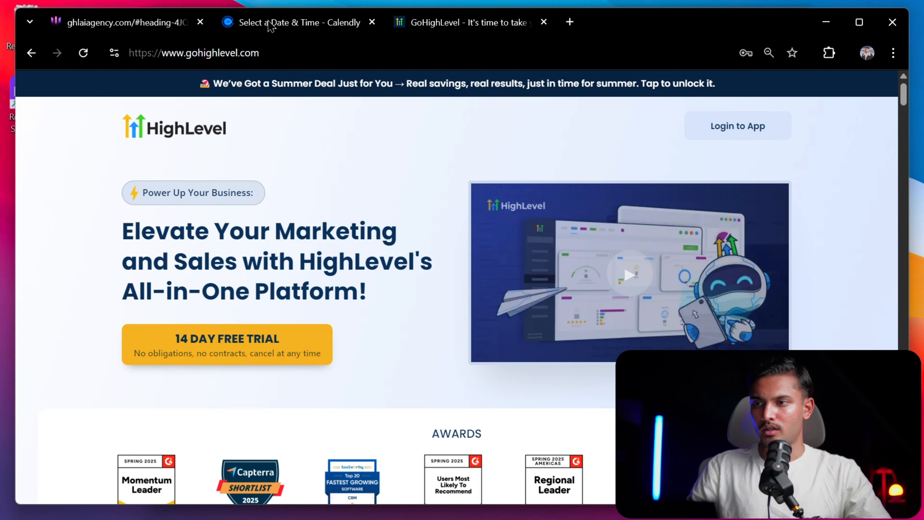
pyautogui.click(178, 25)
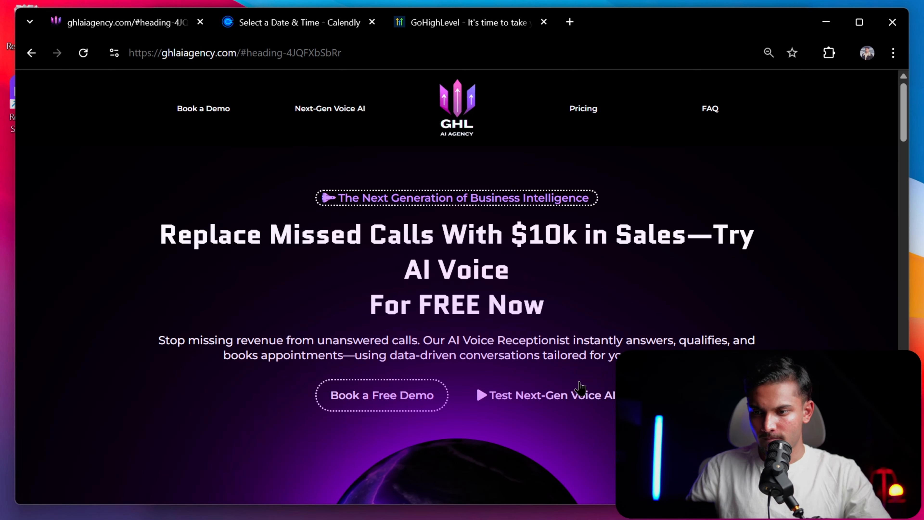
pyautogui.hotkey('alt', 'Tab')
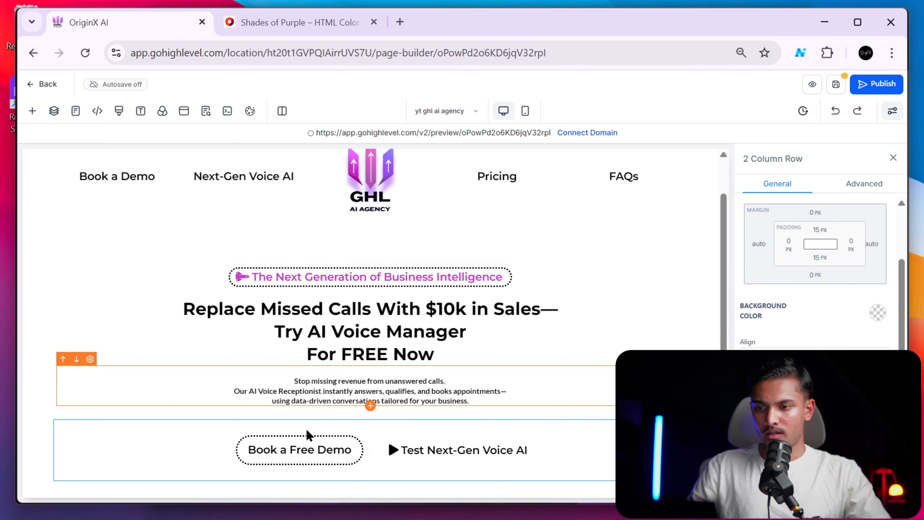
# Examine the rotating globe and the scrolling logo strip below the hero buttons on the finished ghlaiagency.com page.
pyautogui.hotkey('alt', 'Tab')
pyautogui.scroll(-5, 611, 335)
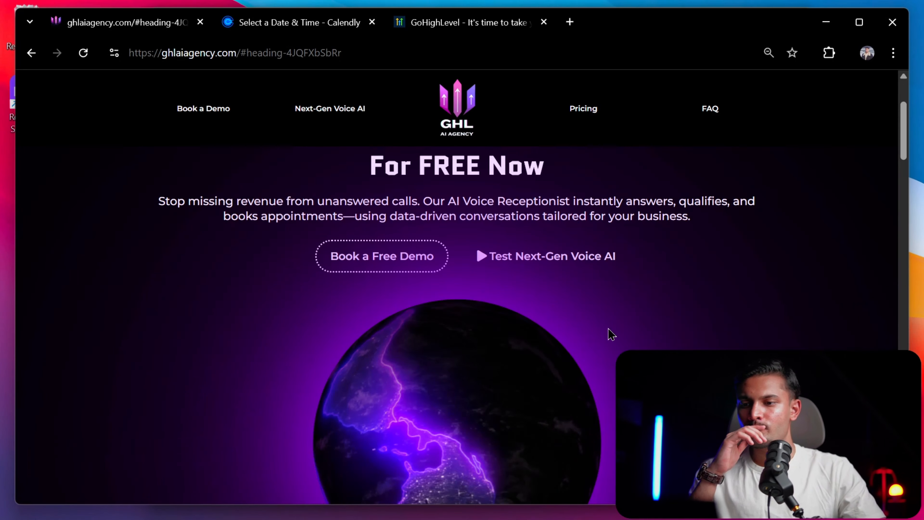
pyautogui.scroll(-1, 611, 334)
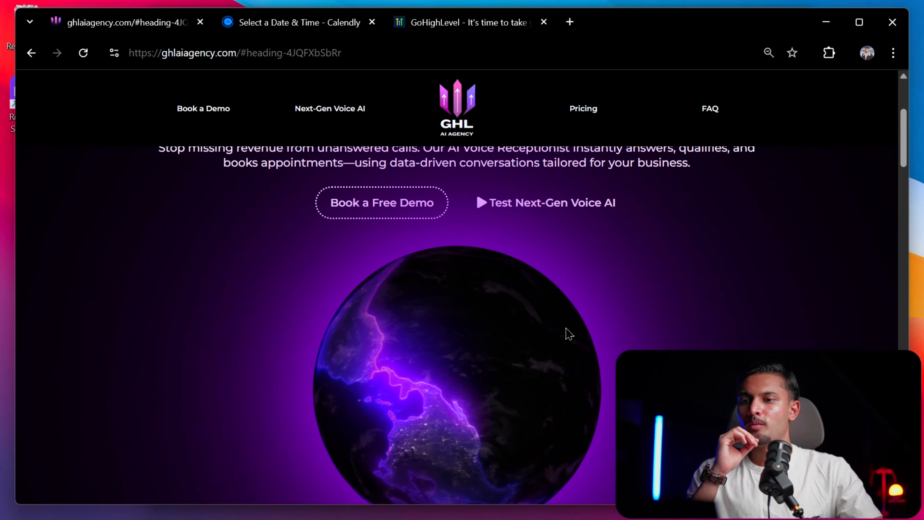
pyautogui.scroll(-4, 571, 328)
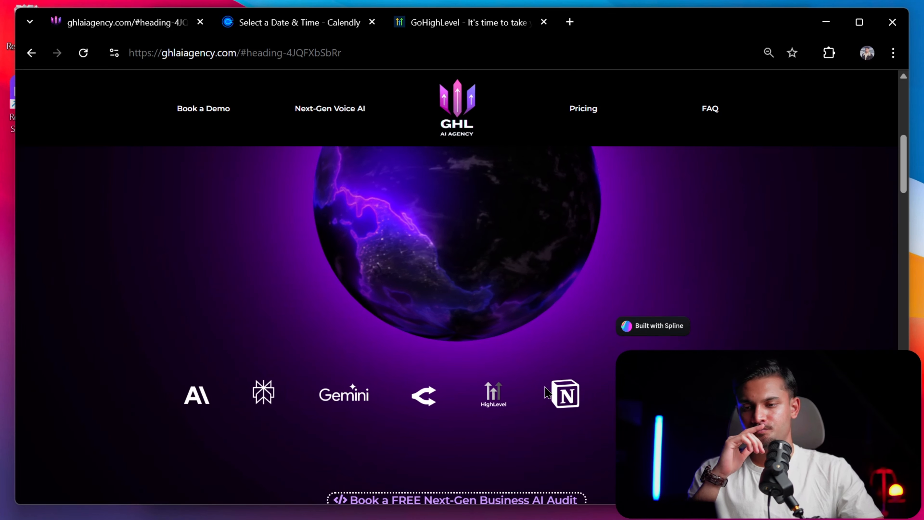
pyautogui.scroll(4, 557, 237)
pyautogui.scroll(-4, 559, 251)
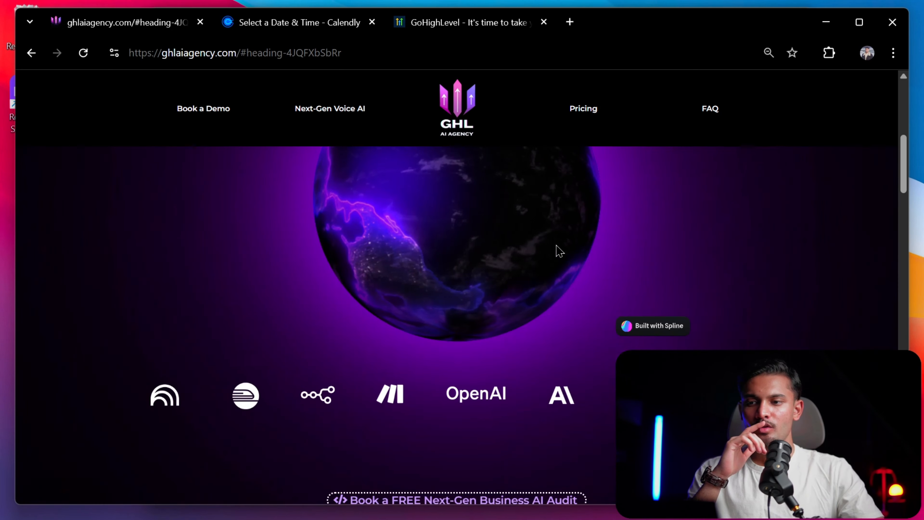
pyautogui.scroll(4, 353, 407)
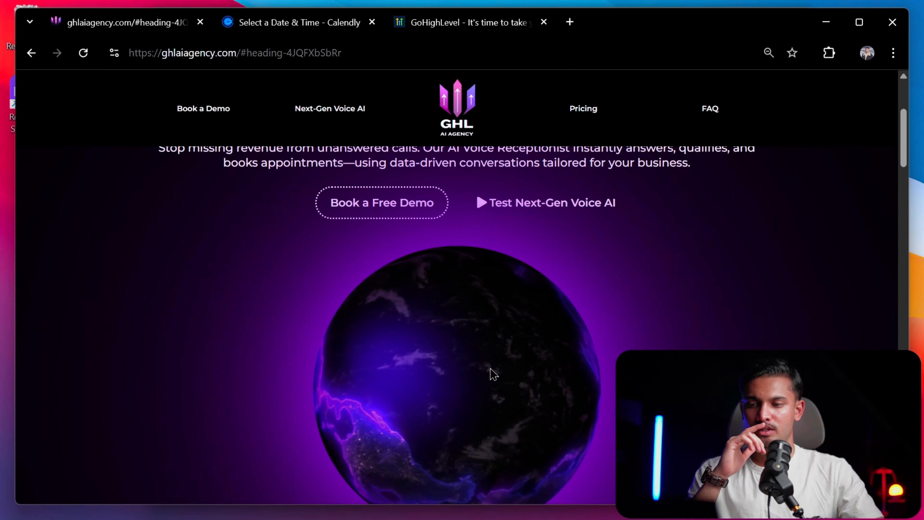
pyautogui.scroll(-10, 519, 351)
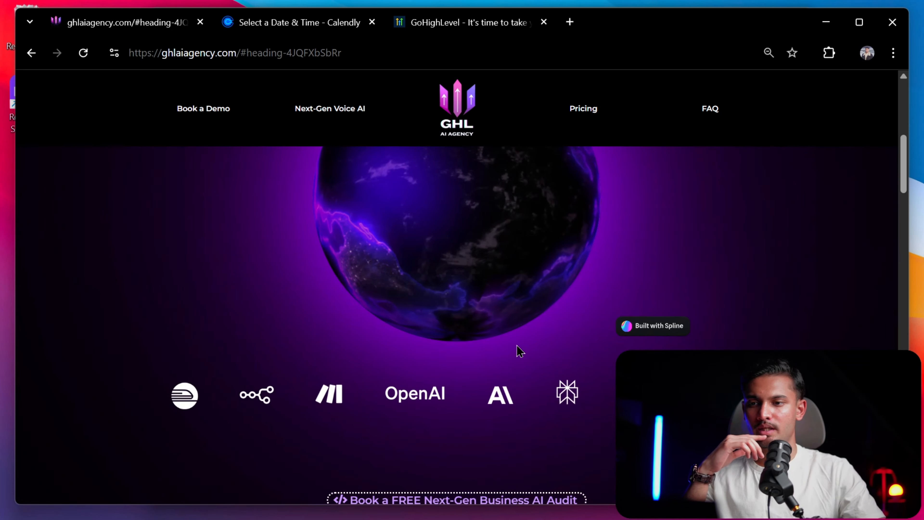
pyautogui.scroll(4, 571, 302)
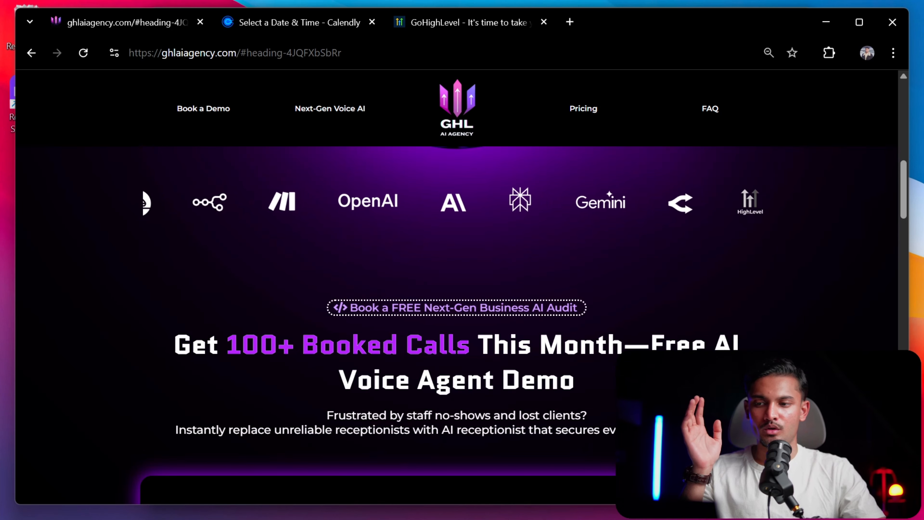
pyautogui.scroll(8, 599, 331)
pyautogui.scroll(3, 583, 327)
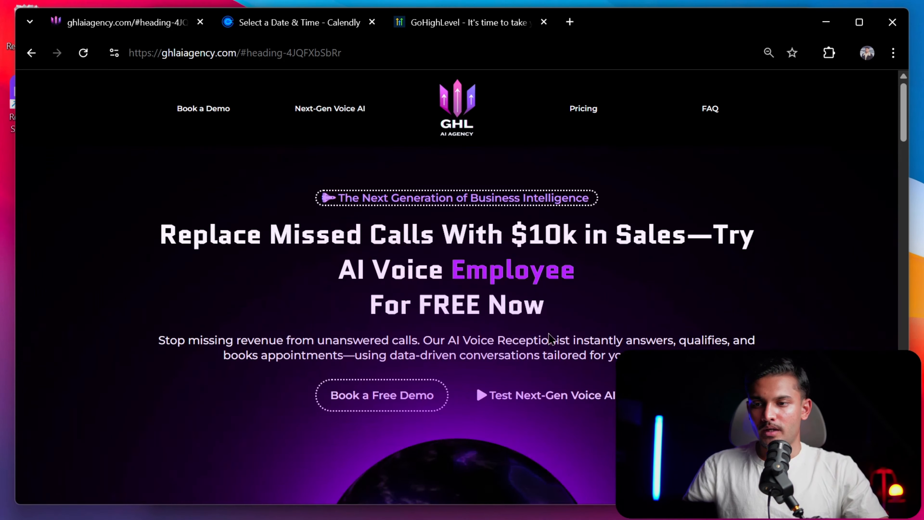
pyautogui.scroll(-8, 575, 325)
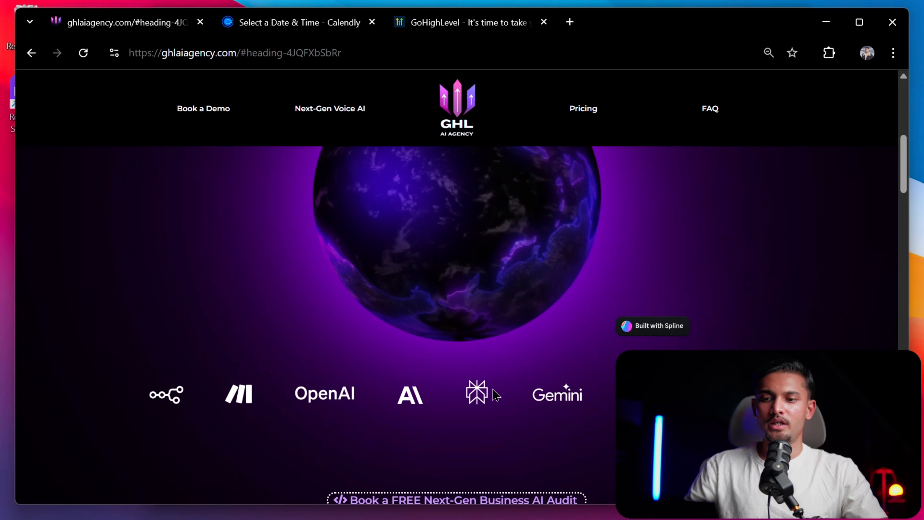
pyautogui.scroll(5, 494, 394)
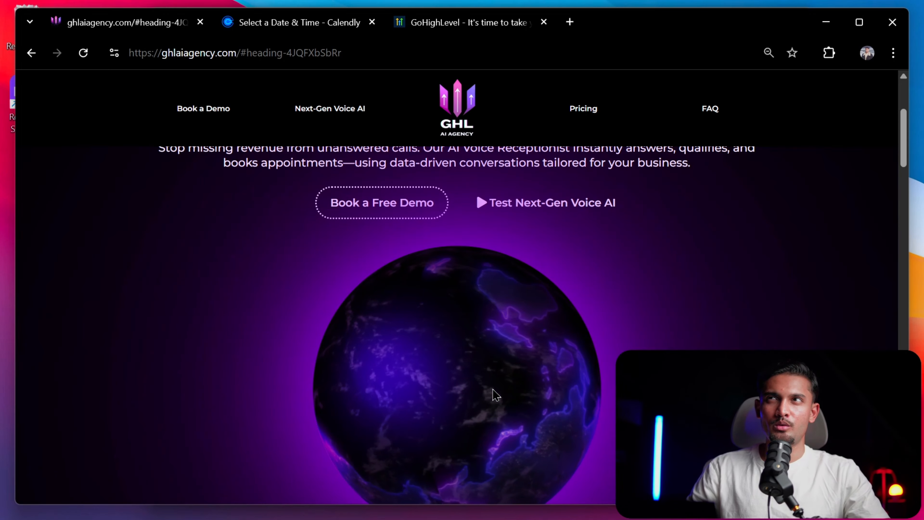
pyautogui.scroll(-2, 494, 394)
pyautogui.scroll(-2, 493, 394)
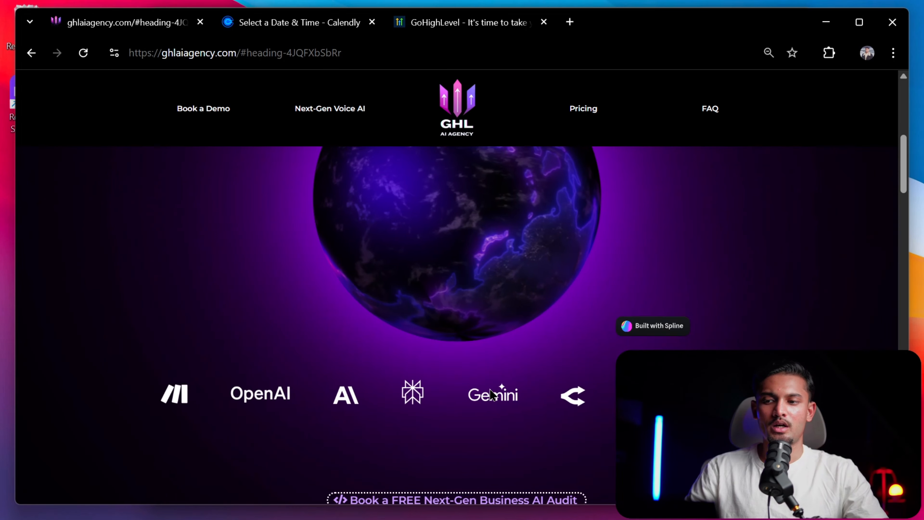
pyautogui.scroll(4, 493, 395)
pyautogui.hotkey('alt', 'Tab')
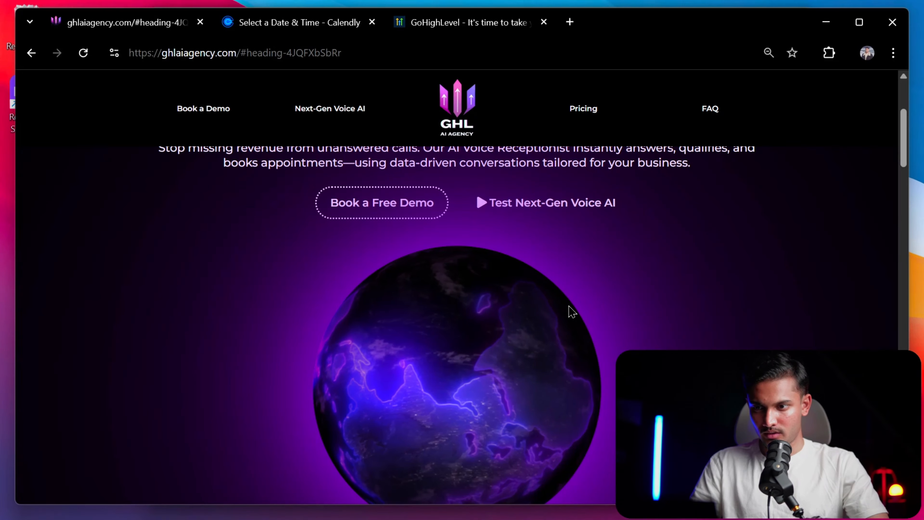
# Look through the rest of the finished page, from the contact form down to the end of the FAQ section.
pyautogui.scroll(-10, 567, 310)
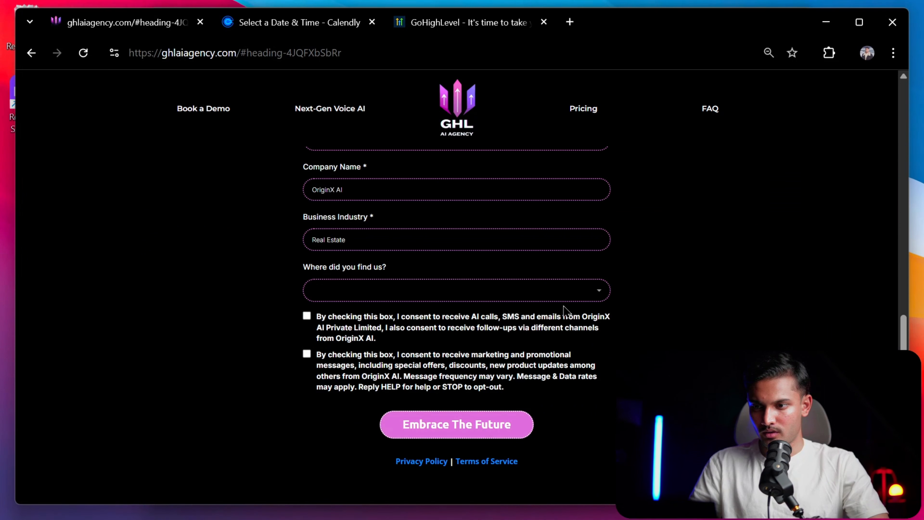
pyautogui.scroll(-5, 567, 311)
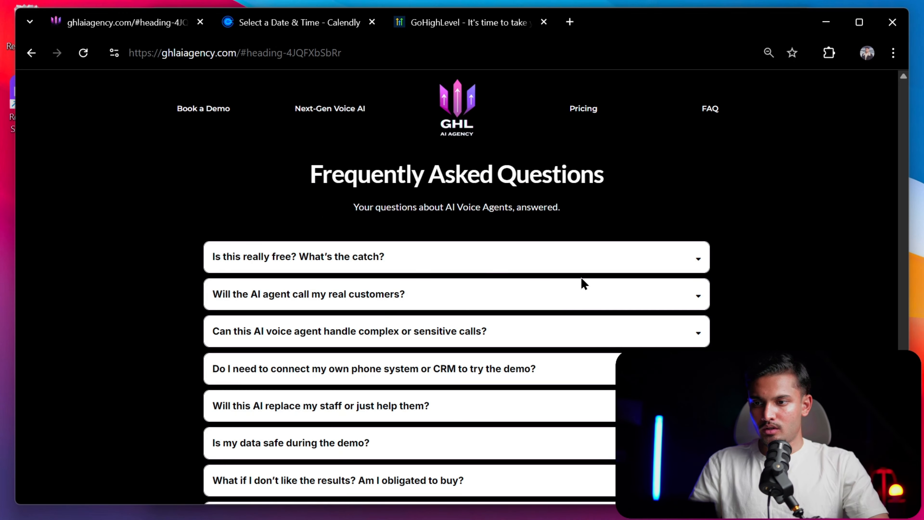
pyautogui.scroll(-12, 581, 283)
pyautogui.scroll(5, 582, 296)
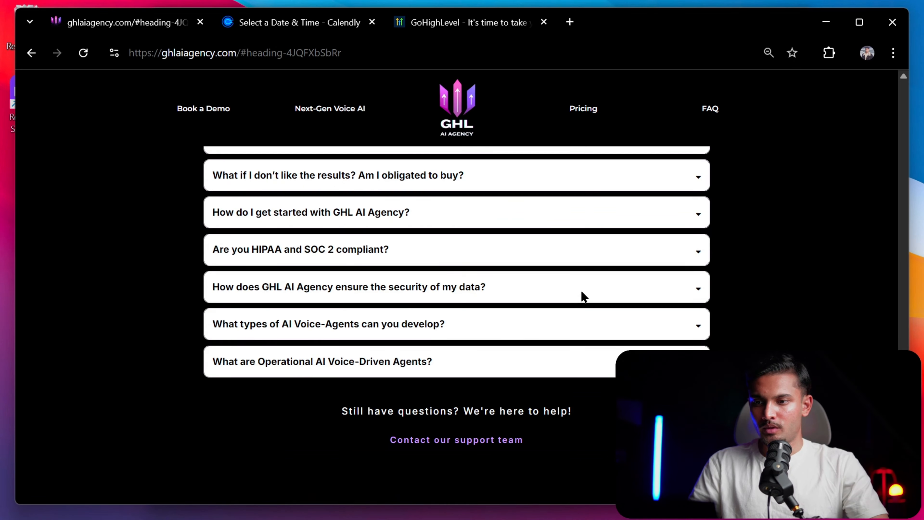
pyautogui.scroll(-1, 581, 295)
pyautogui.scroll(3, 582, 295)
pyautogui.scroll(5, 453, 302)
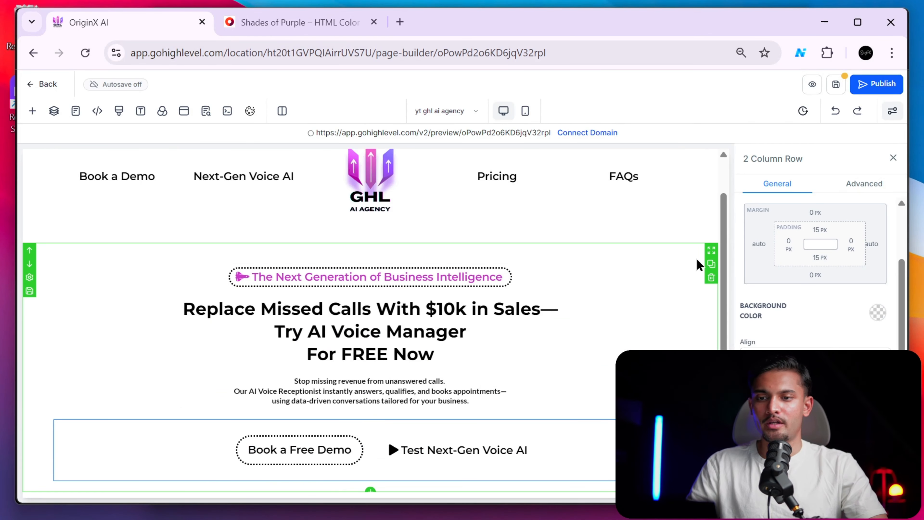
# Duplicate the whole hero section in the page builder, with its badge, headline, paragraph and two buttons.
pyautogui.click(711, 264)
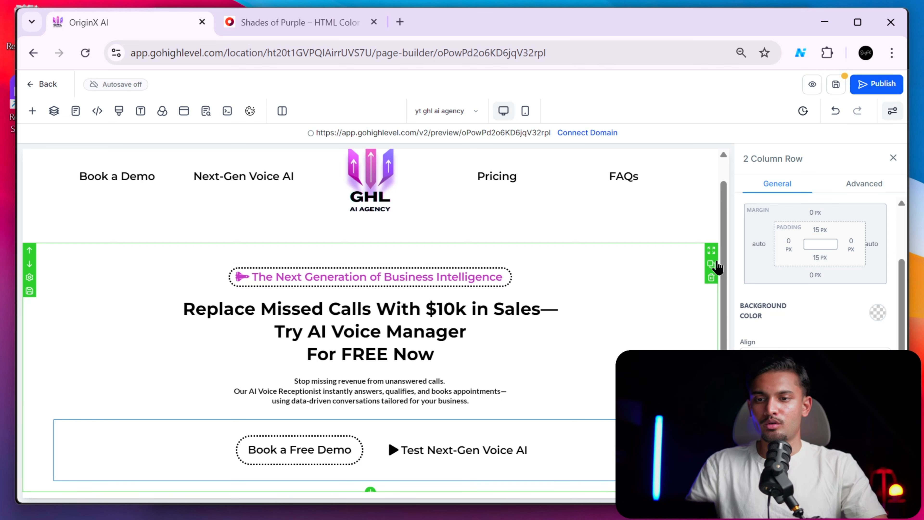
pyautogui.scroll(-4, 609, 304)
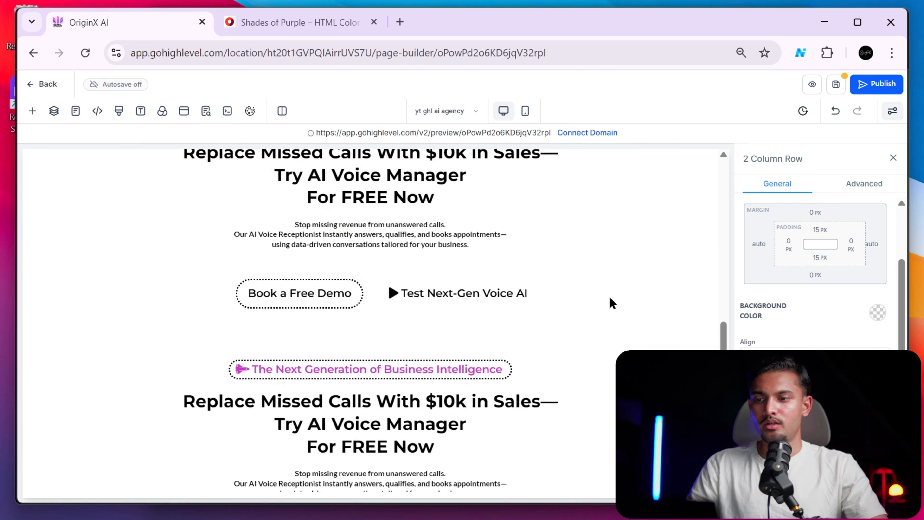
pyautogui.scroll(-3, 612, 303)
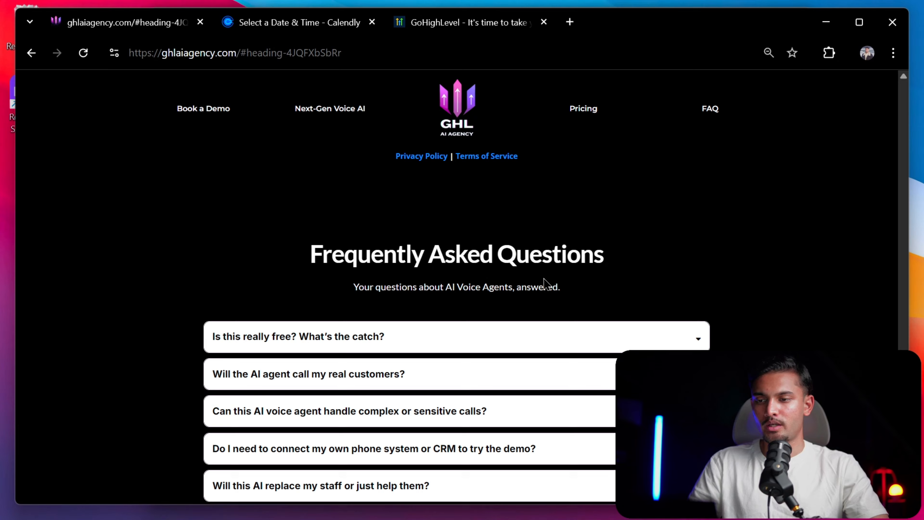
# Copy the badge text "Book a FREE Next-Gen Business AI Audit" from the page code of the demo-booking section on the finished ghlaiagency.com site.
pyautogui.scroll(10, 466, 269)
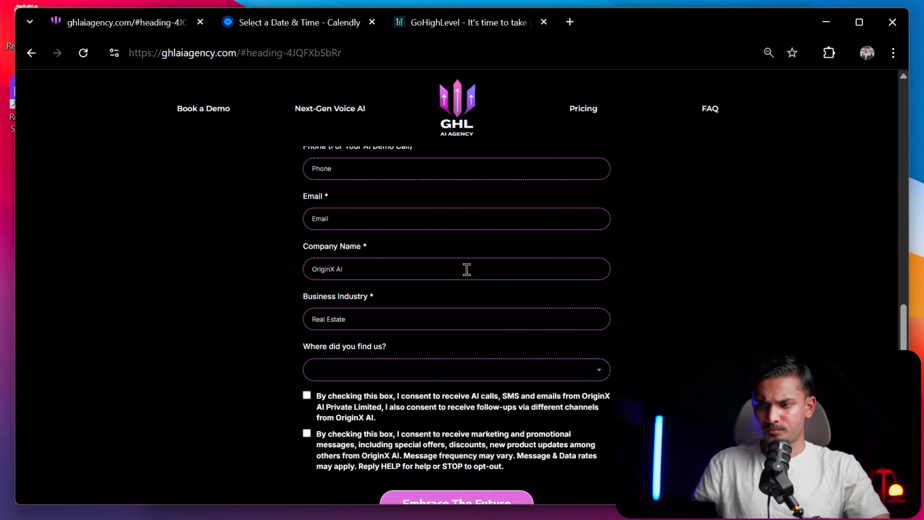
pyautogui.scroll(20, 467, 269)
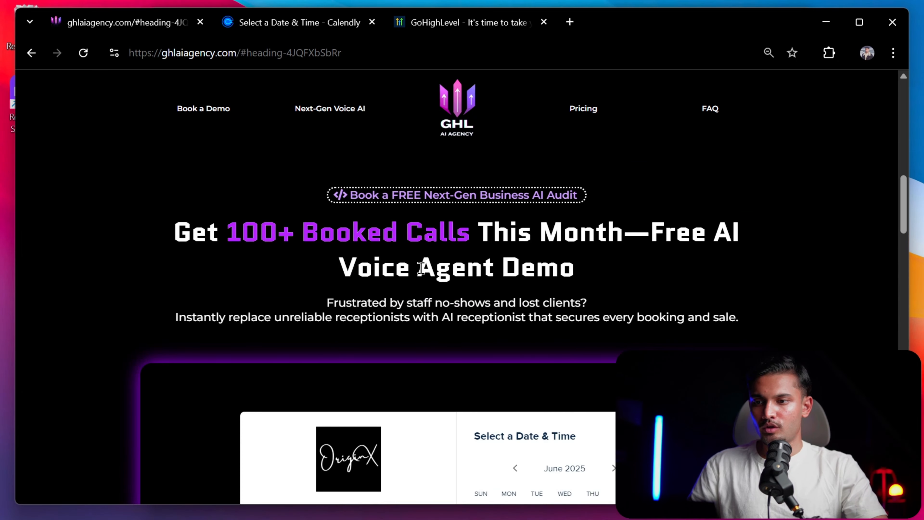
pyautogui.moveTo(294, 193); pyautogui.dragTo(476, 204)
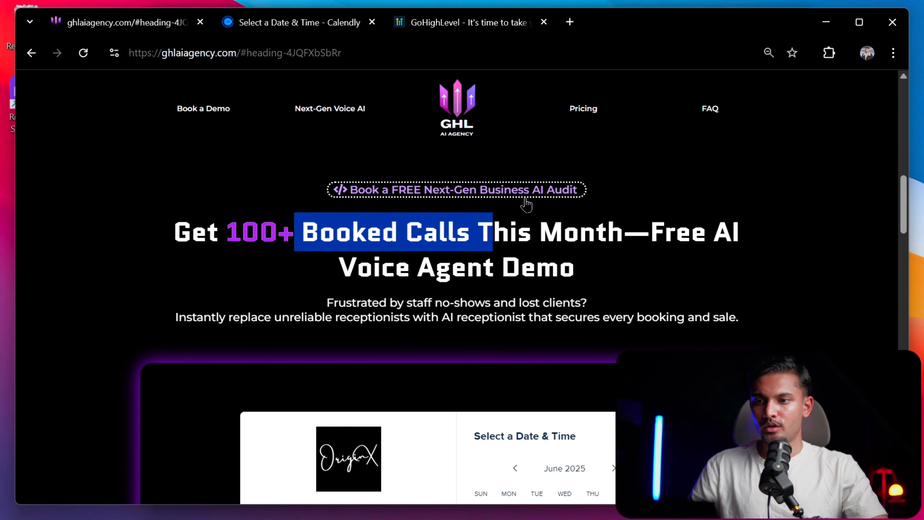
pyautogui.click(617, 181)
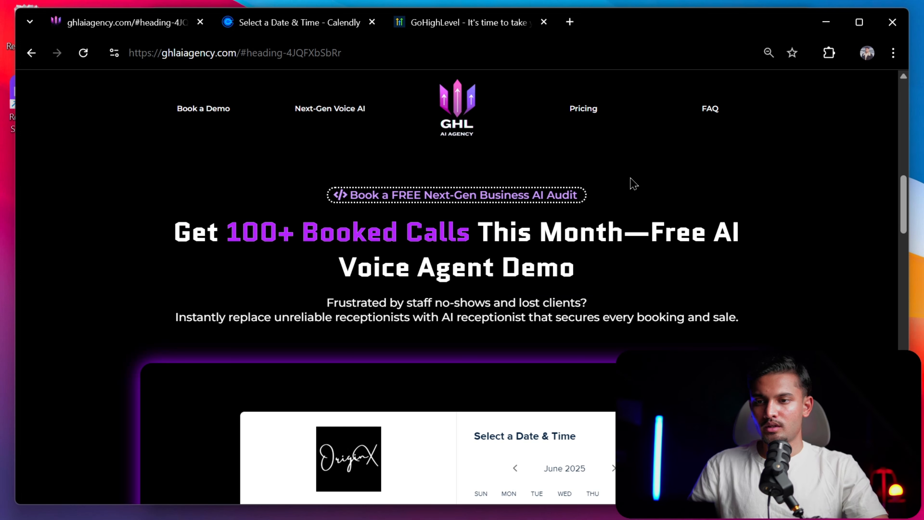
pyautogui.rightClick(631, 179)
pyautogui.click(595, 331)
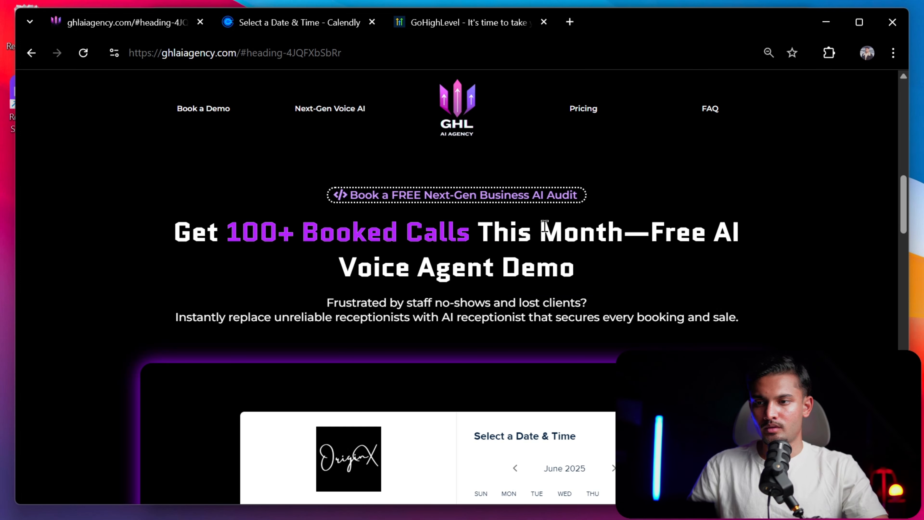
pyautogui.hotkey('ctrl', 'shift', 'i')
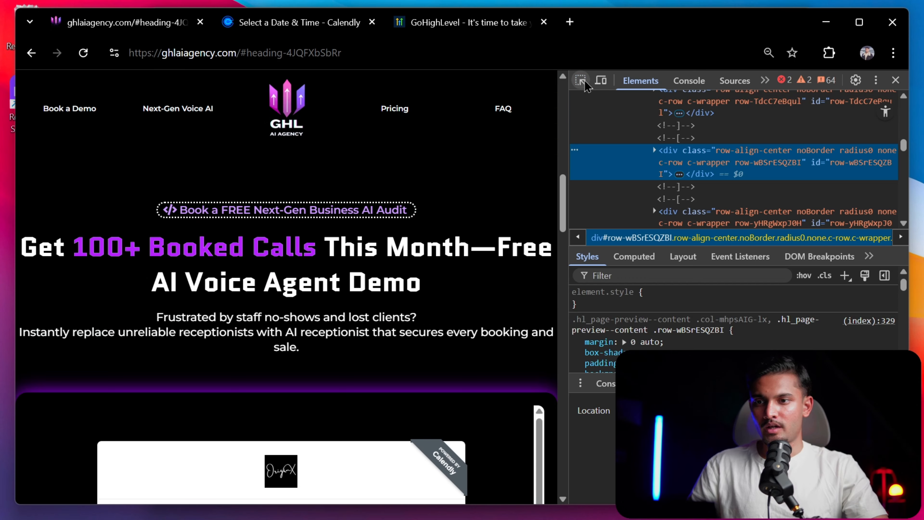
pyautogui.click(582, 81)
pyautogui.click(288, 210)
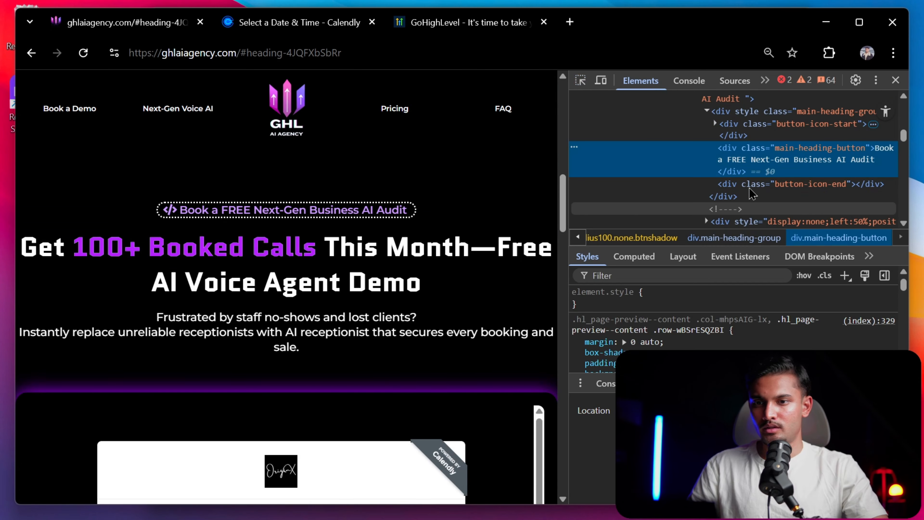
pyautogui.click(885, 143)
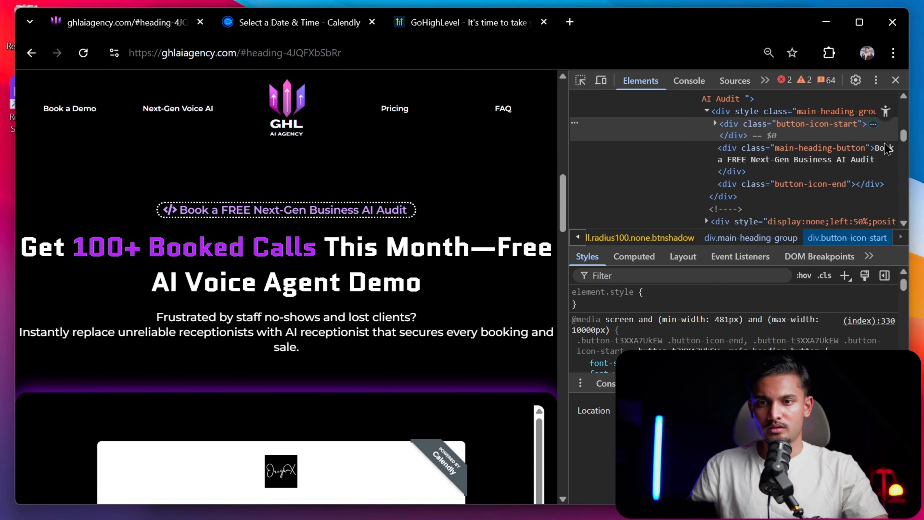
pyautogui.doubleClick(888, 149)
pyautogui.hotkey('ctrl', 'c')
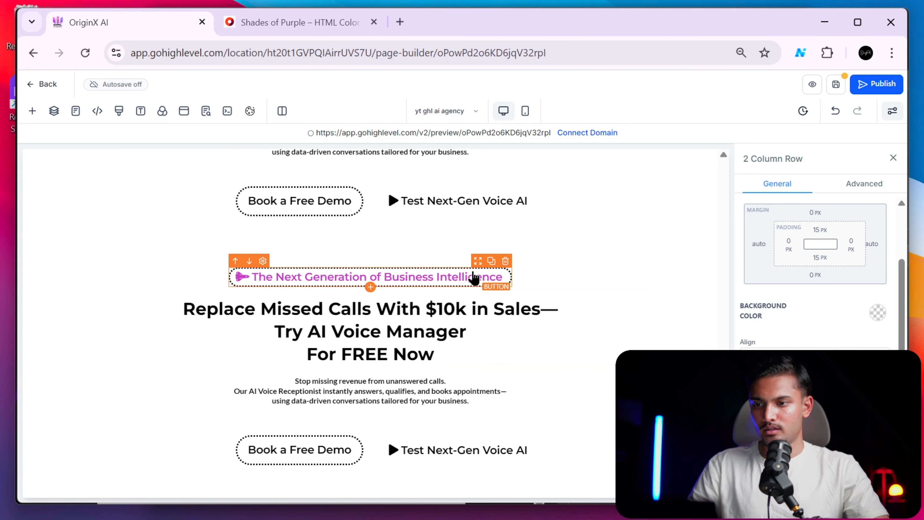
# Switch to the page builder window and replace the duplicated section's badge text with "Book a FREE Next-Gen Business AI Audit".
pyautogui.scroll(5, 419, 290)
pyautogui.scroll(-3, 419, 290)
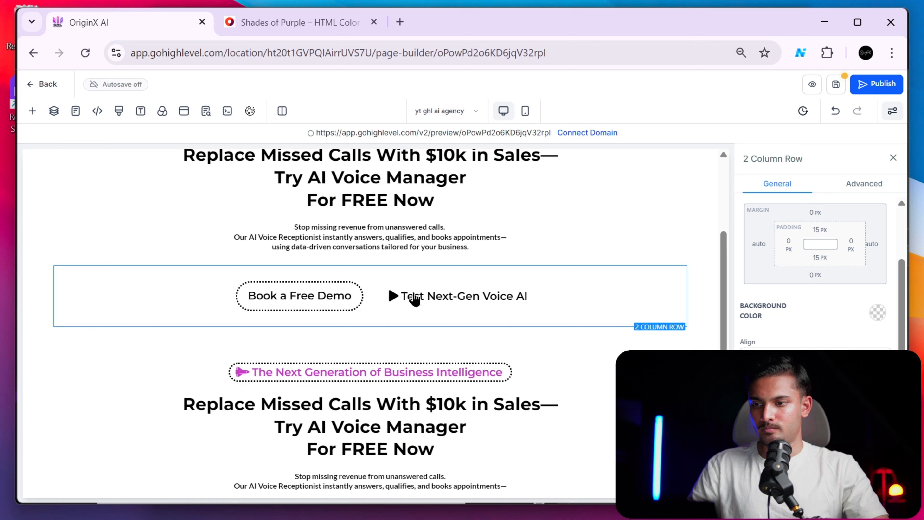
pyautogui.click(390, 373)
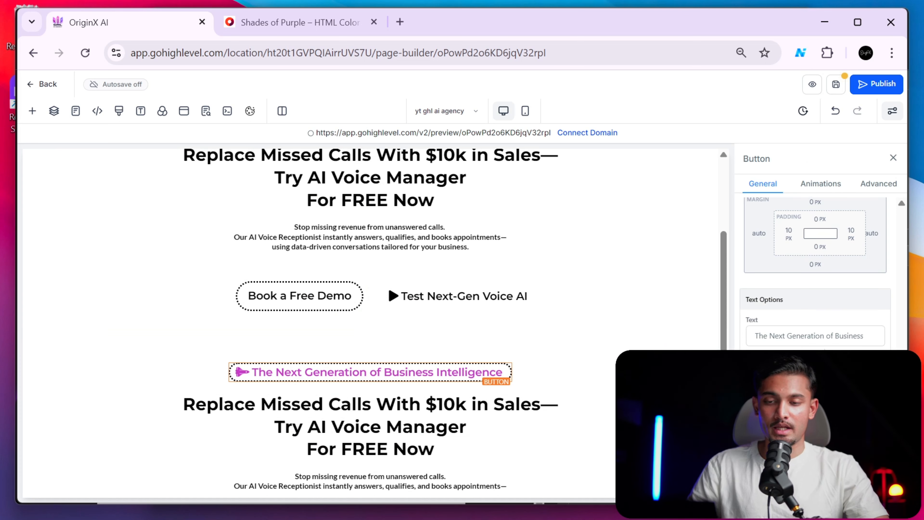
pyautogui.tripleClick(825, 340)
pyautogui.press('BackSpace')
pyautogui.hotkey('ctrl', 'v')
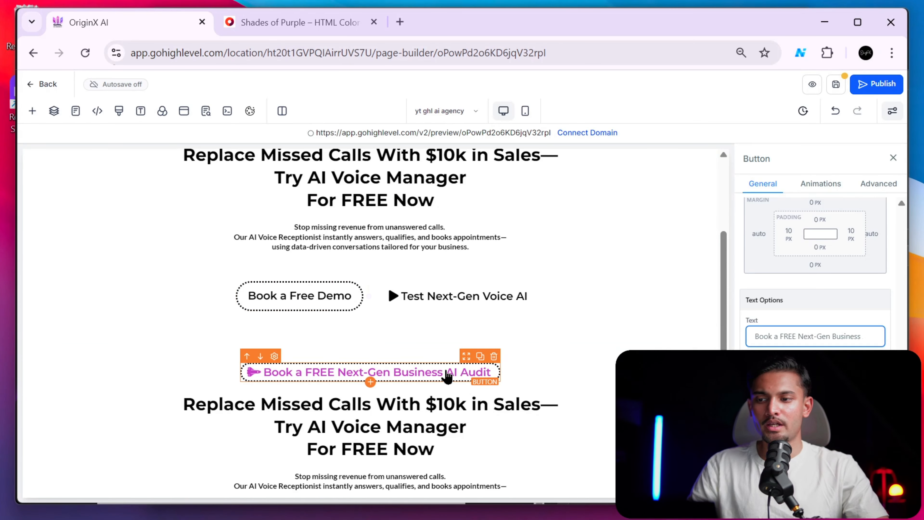
# Change the icon of the "Book a FREE Next-Gen Business AI Audit" badge to the code symbol </>.
pyautogui.scroll(-5, 815, 298)
pyautogui.scroll(4, 866, 324)
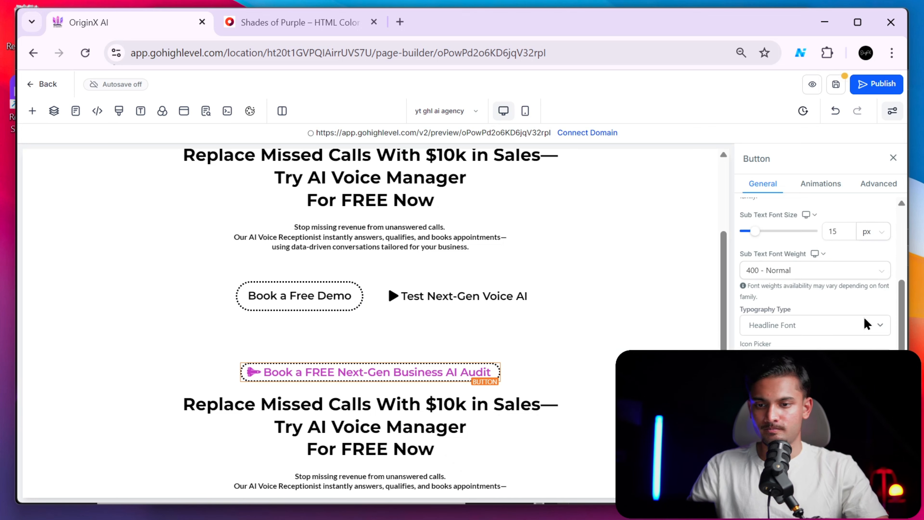
pyautogui.scroll(-4, 867, 324)
pyautogui.scroll(6, 866, 328)
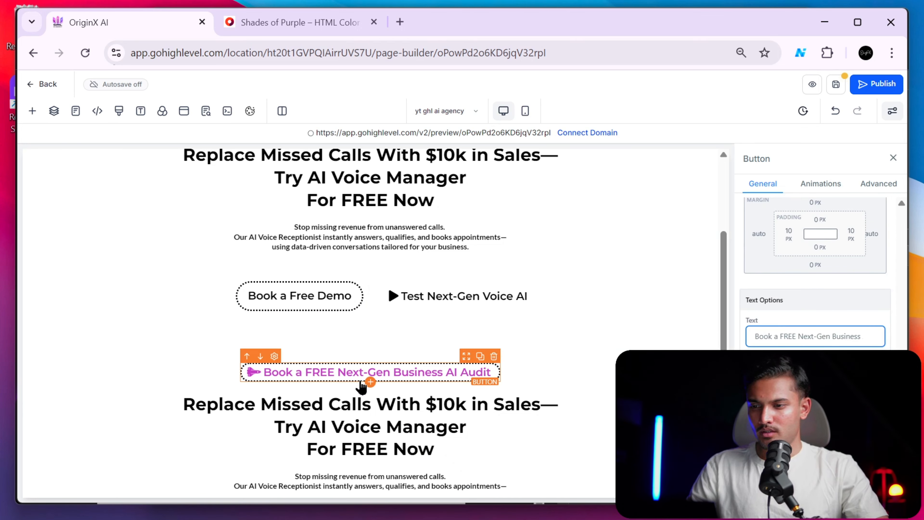
pyautogui.scroll(-5, 837, 316)
pyautogui.scroll(3, 863, 346)
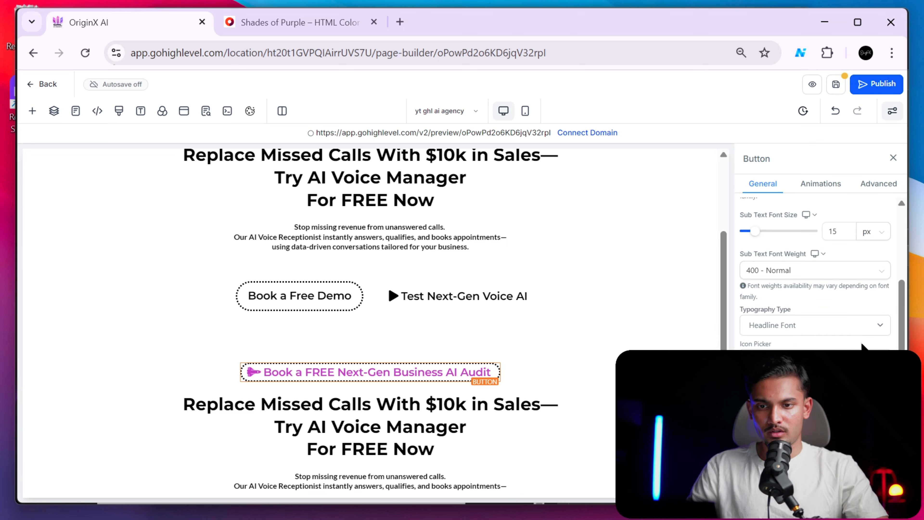
pyautogui.click(879, 359)
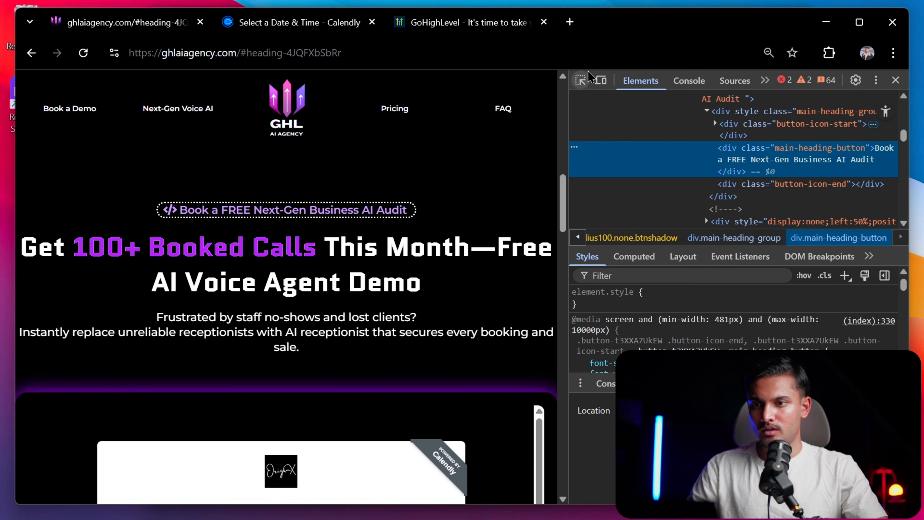
pyautogui.click(581, 80)
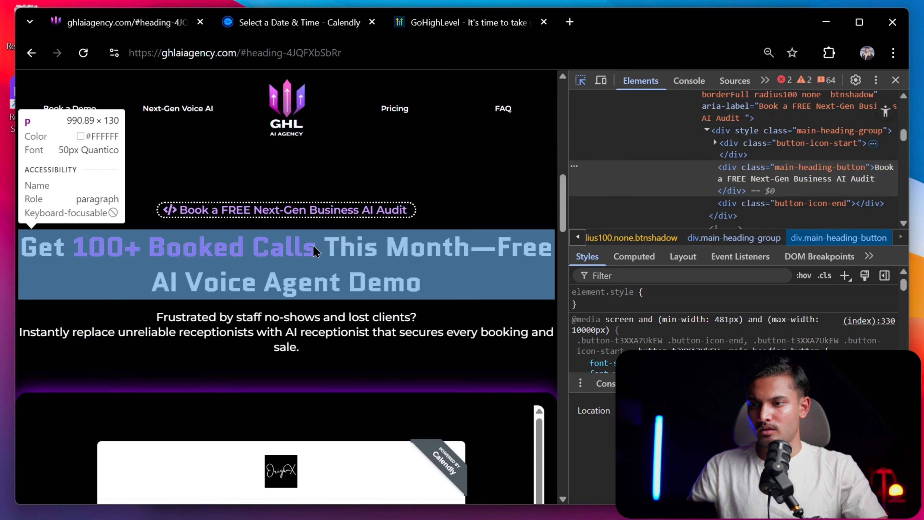
pyautogui.click(313, 251)
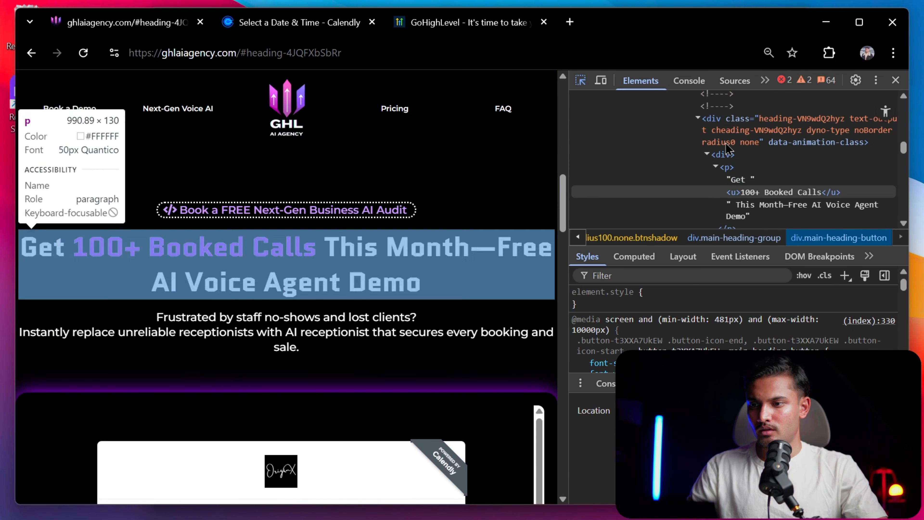
pyautogui.press('F12')
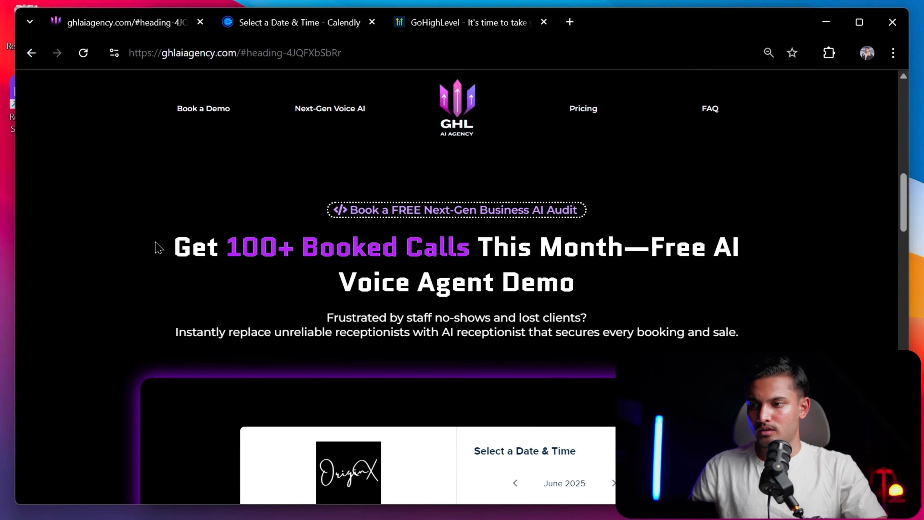
pyautogui.moveTo(159, 248); pyautogui.dragTo(621, 311)
pyautogui.click(601, 306)
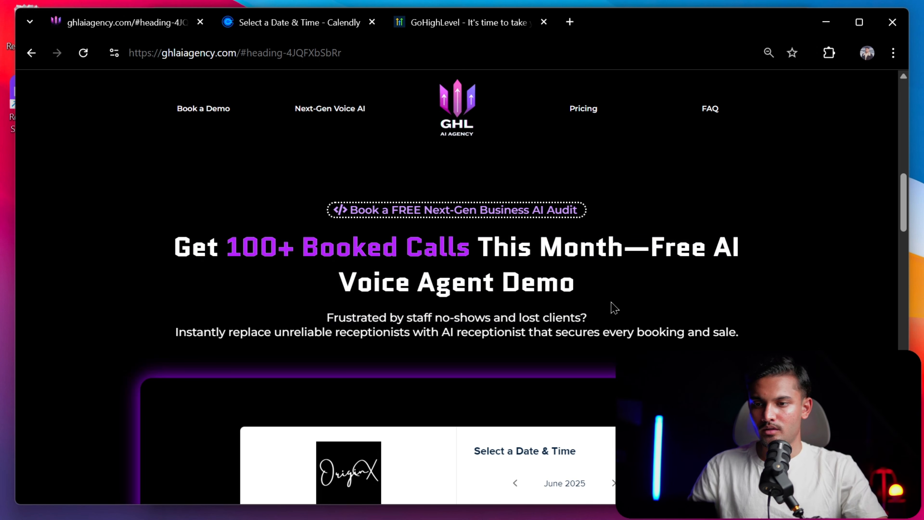
pyautogui.moveTo(578, 283); pyautogui.dragTo(513, 282)
pyautogui.click(119, 233)
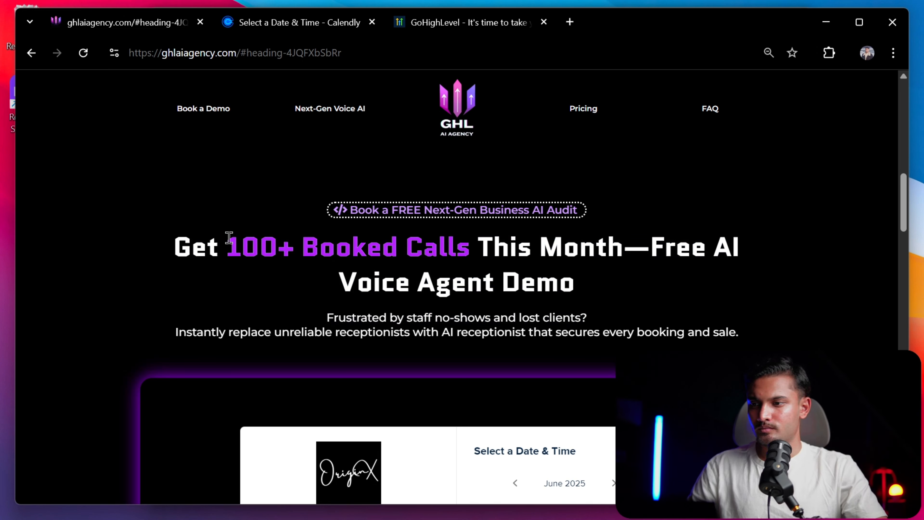
# Copy the demo-booking headline from the finished ghlaiagency.com page and paste it over the duplicated section's headline in the page builder.
pyautogui.moveTo(172, 248); pyautogui.dragTo(600, 292)
pyautogui.hotkey('ctrl', 'c')
pyautogui.hotkey('alt', 'Tab')
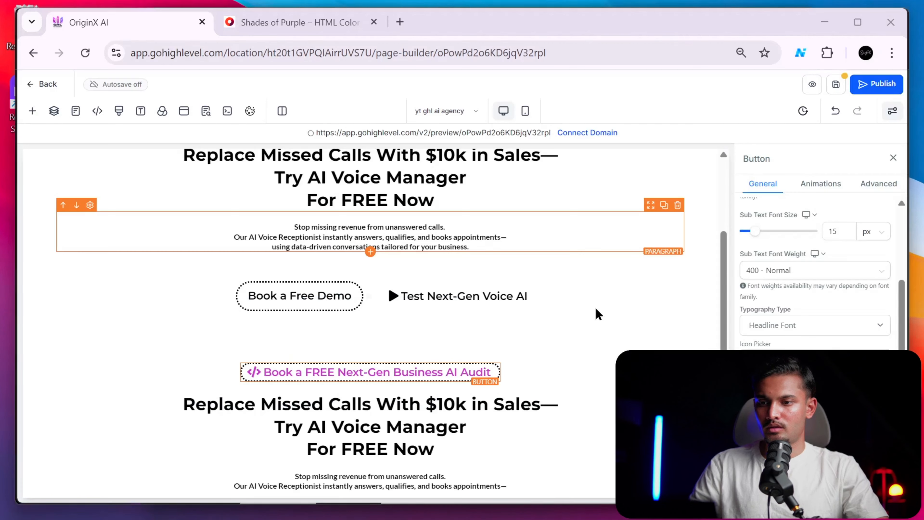
pyautogui.click(402, 404)
pyautogui.hotkey('ctrl', 'a')
pyautogui.hotkey('ctrl', 'v')
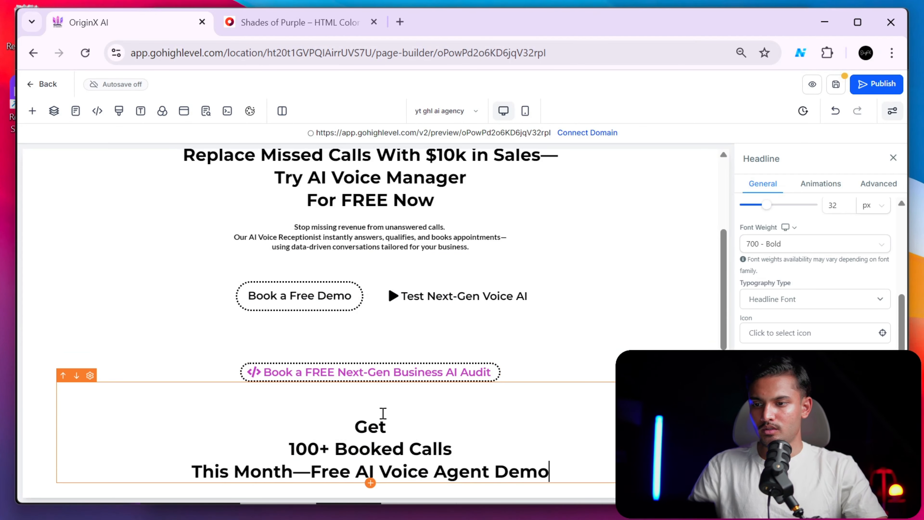
# Remove the extra line breaks so the pasted headline reads "Get 100+ Booked Calls This Month—" above "Free AI Voice Agent Demo".
pyautogui.press('BackSpace')
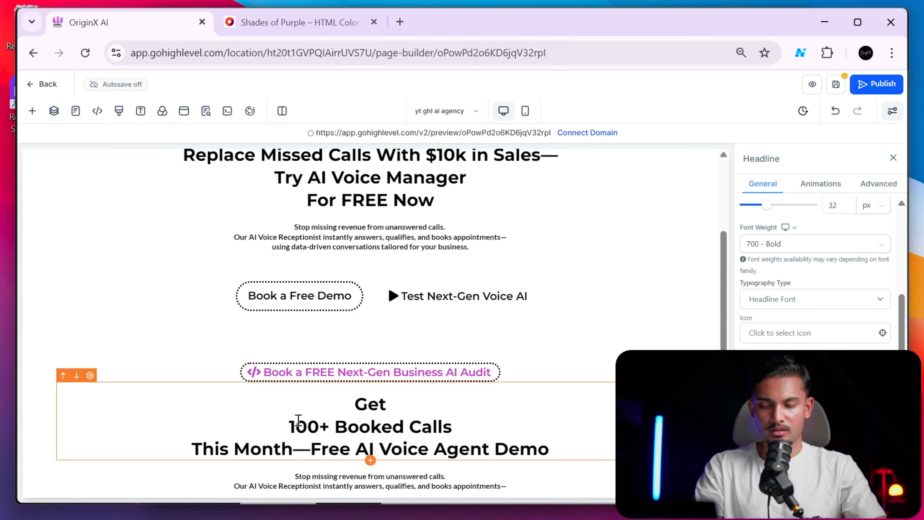
pyautogui.press('Down')
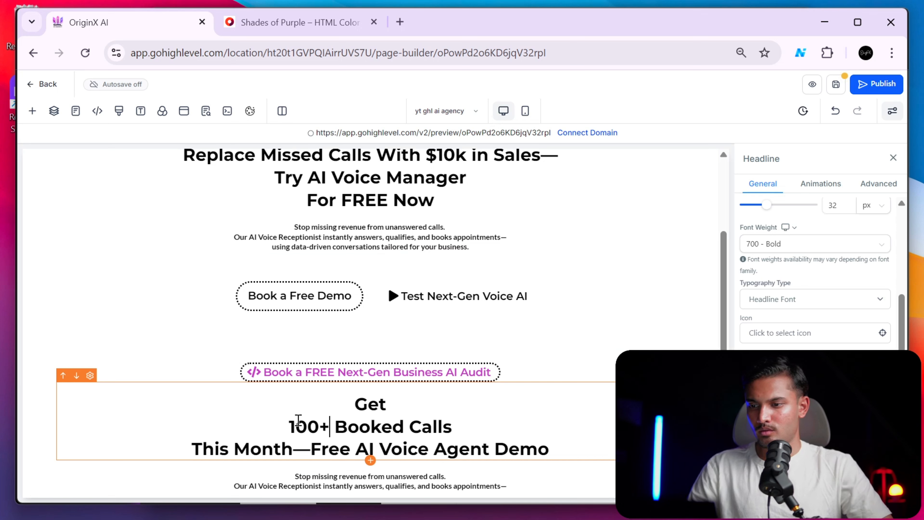
pyautogui.press('BackSpace')
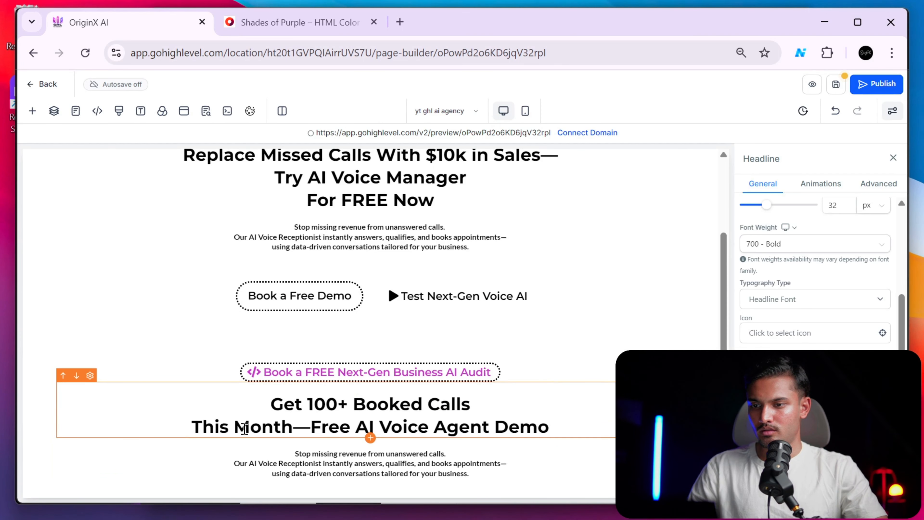
pyautogui.press('BackSpace')
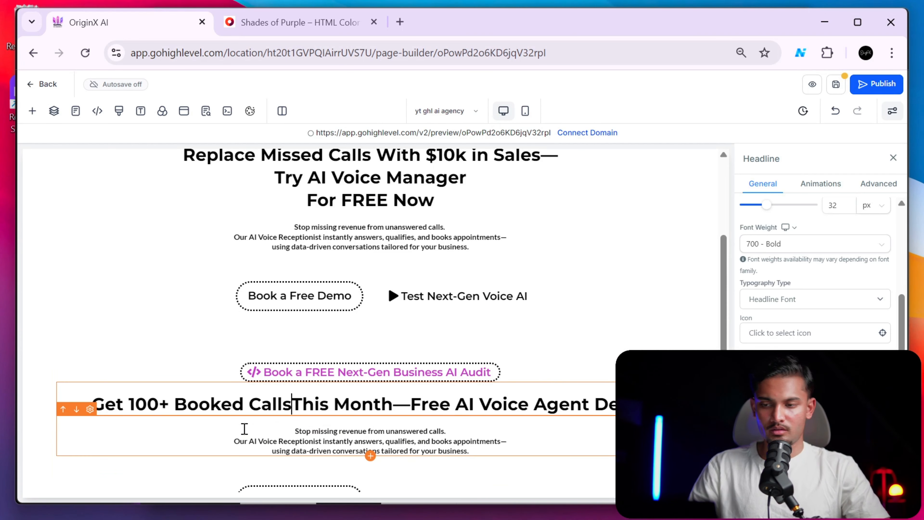
pyautogui.press('BackSpace')
pyautogui.press('Right')
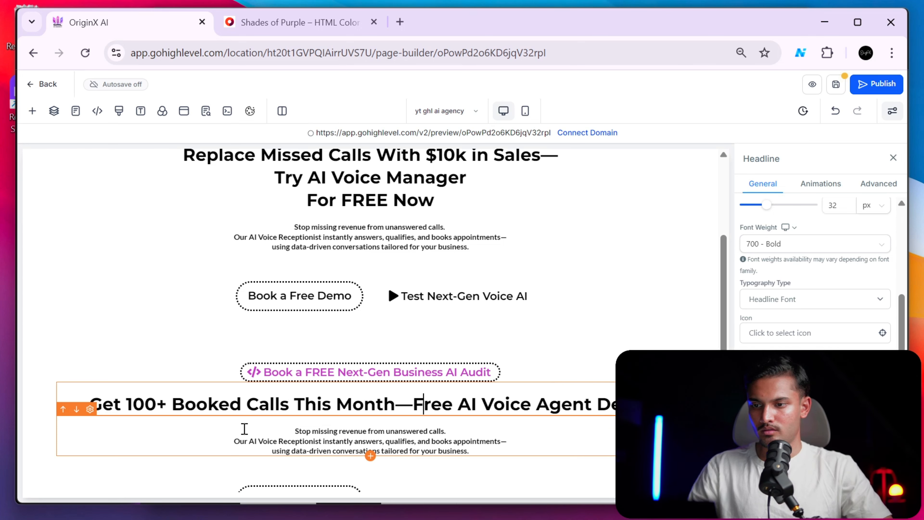
pyautogui.press('Return')
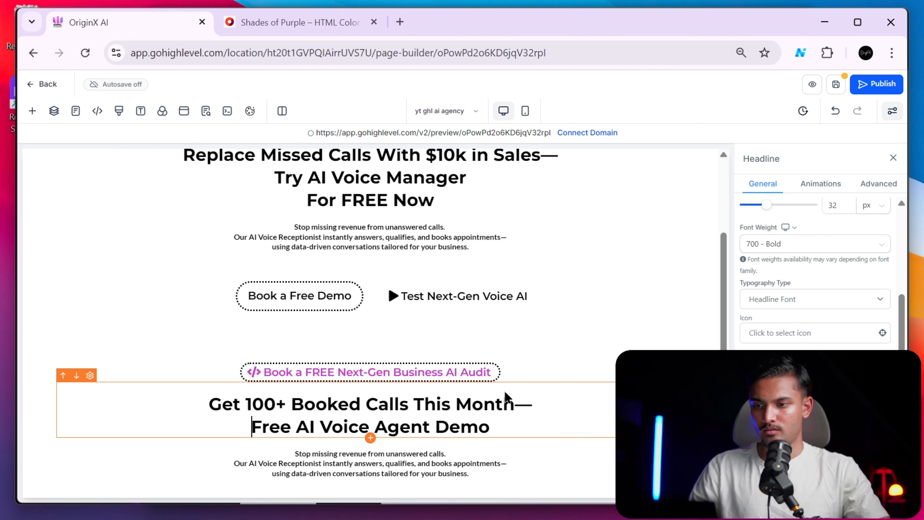
pyautogui.click(569, 413)
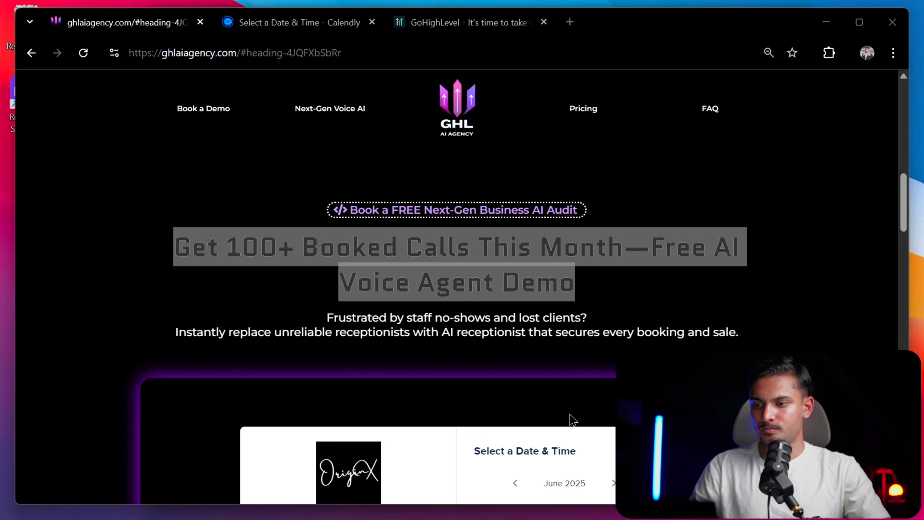
# Replace the duplicated section's paragraph with the reference page's two lines starting "Frustrated by staff no-shows and lost clients?", without a blank line above.
pyautogui.moveTo(313, 317); pyautogui.dragTo(773, 346)
pyautogui.hotkey('ctrl', 'c')
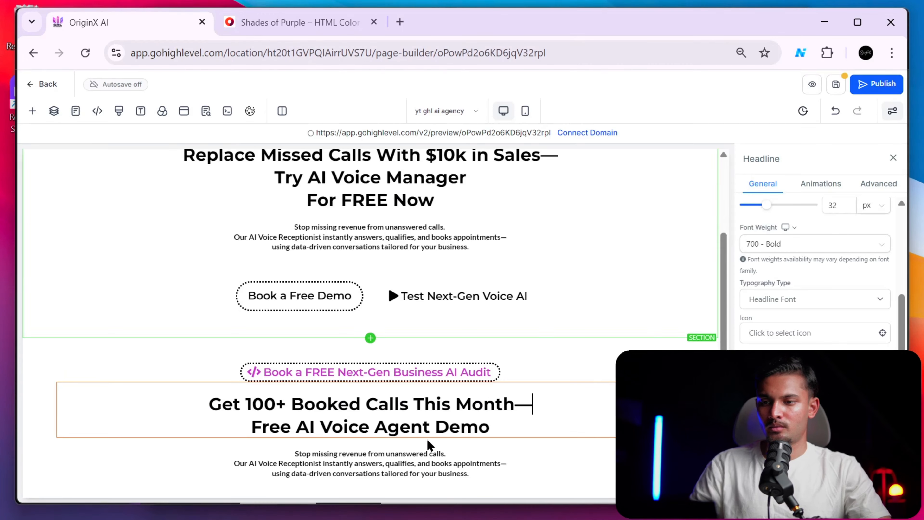
pyautogui.click(396, 448)
pyautogui.hotkey('ctrl', 'a')
pyautogui.hotkey('ctrl', 'v')
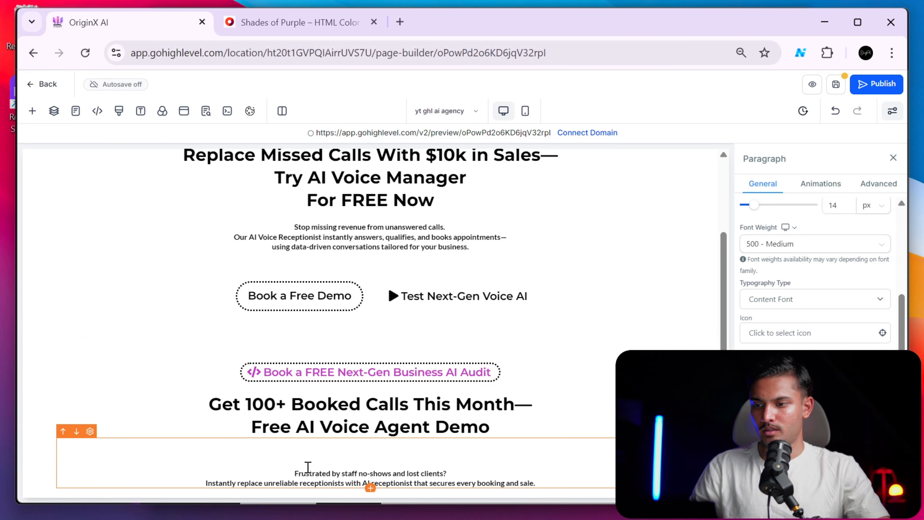
pyautogui.press('BackSpace')
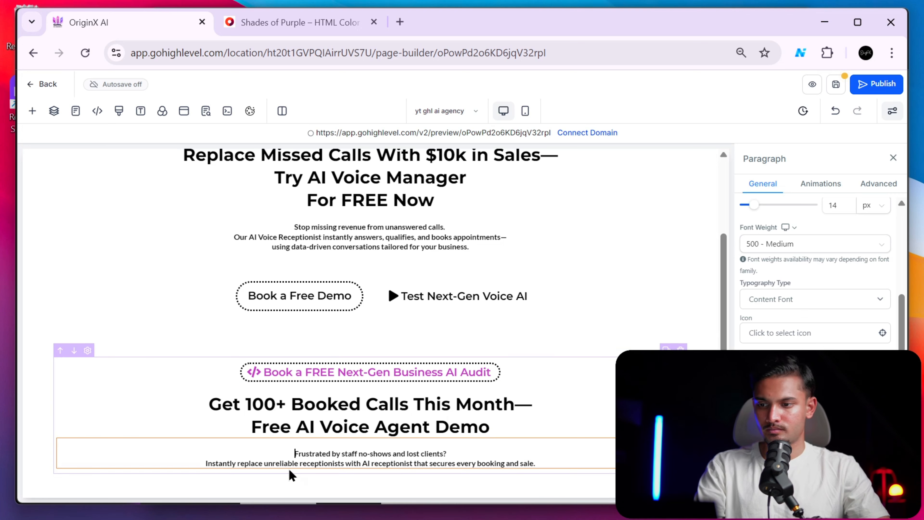
# Set the font size of the hero headline "Replace Missed Calls With $10k in Sales—" to 45 px.
pyautogui.click(602, 307)
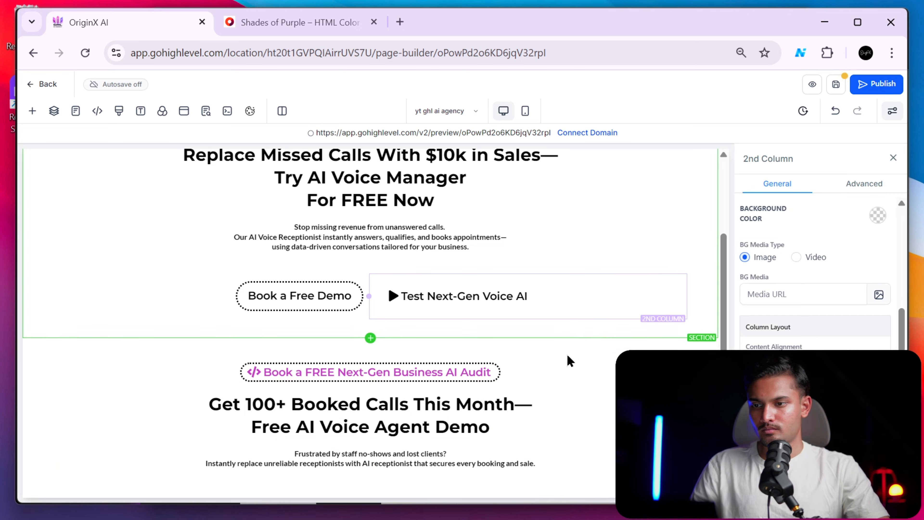
pyautogui.scroll(5, 540, 258)
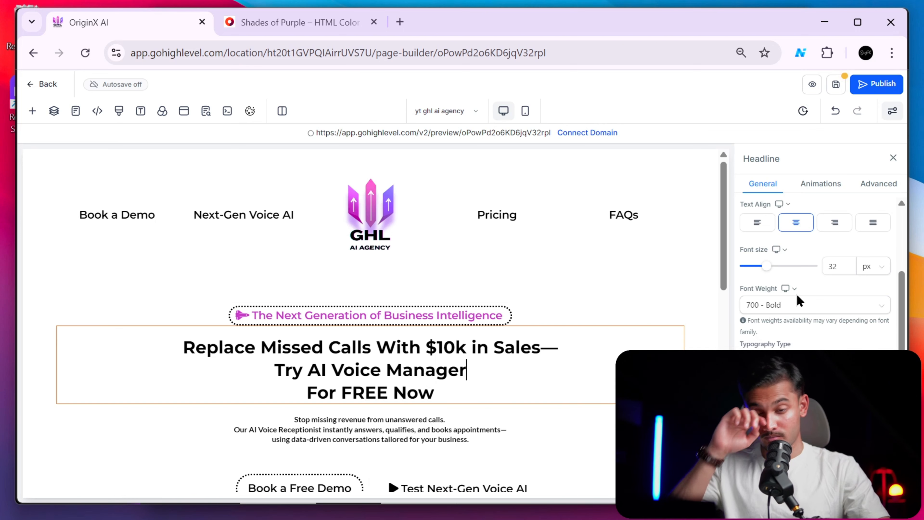
pyautogui.click(845, 270)
pyautogui.press('BackSpace')
pyautogui.press('BackSpace')
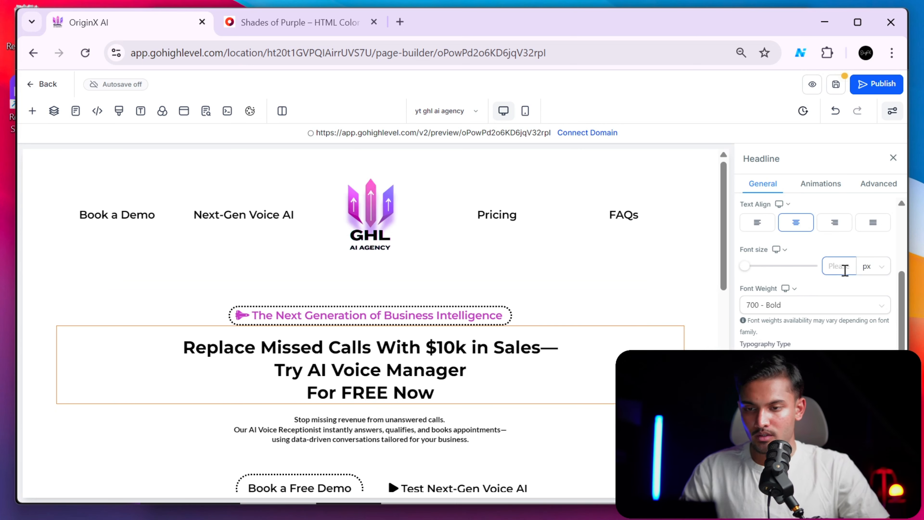
pyautogui.write('45')
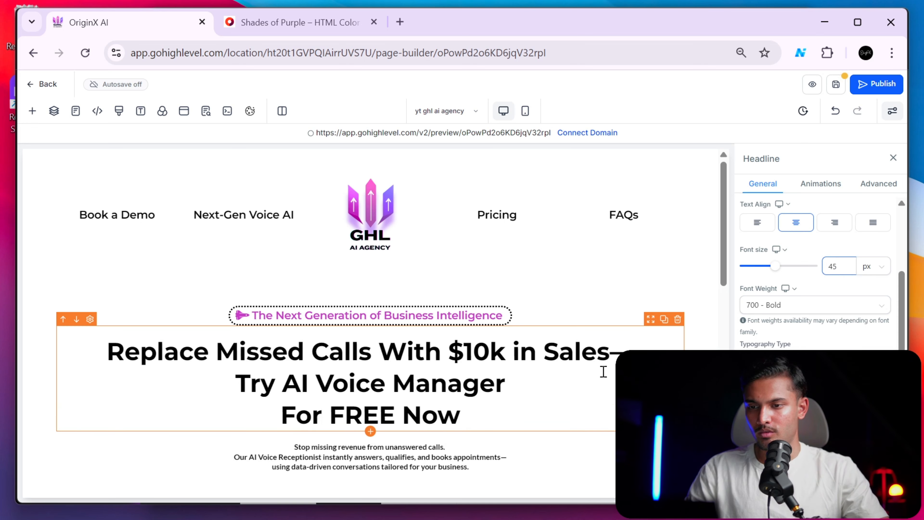
# Try sub text font sizes of 17 and 19 px on the hero badge and restore 15 px.
pyautogui.click(461, 322)
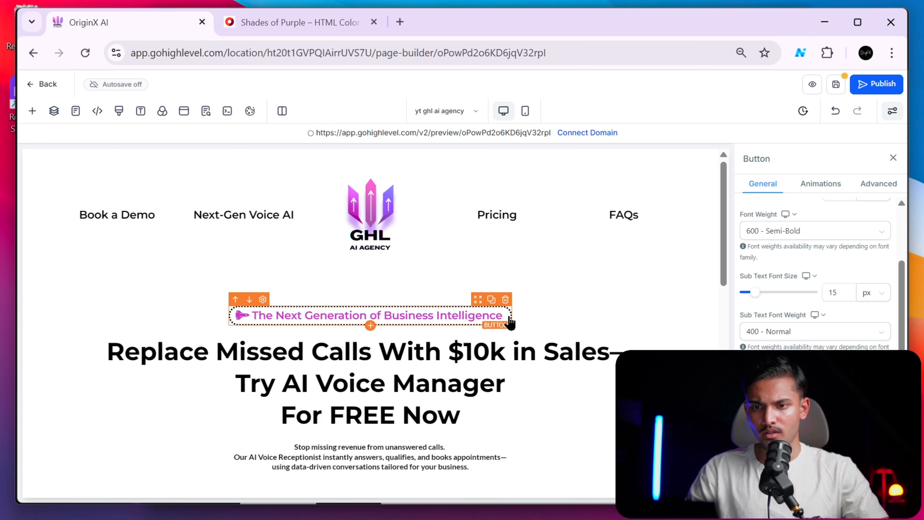
pyautogui.click(849, 295)
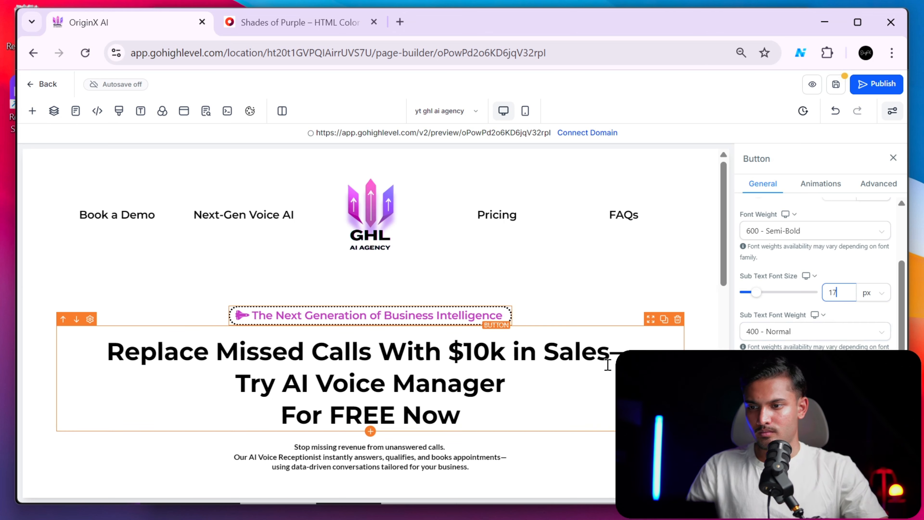
pyautogui.click(444, 331)
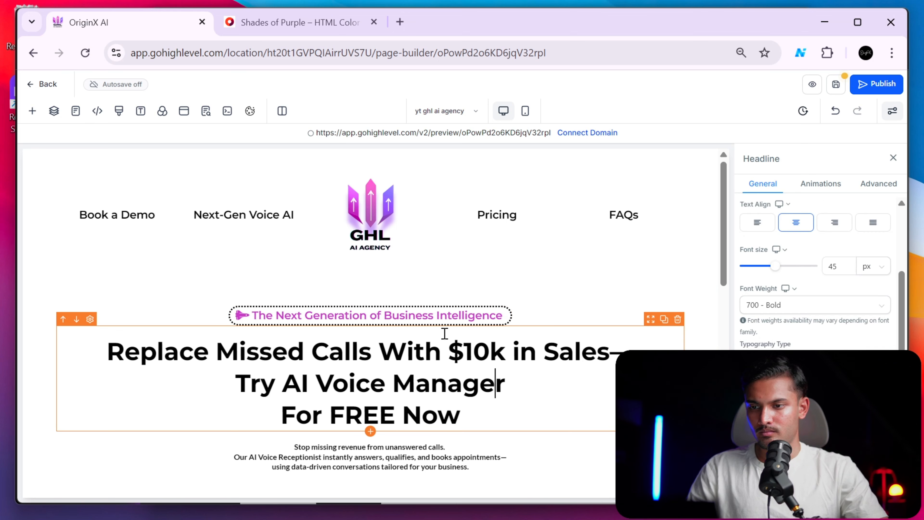
pyautogui.click(438, 322)
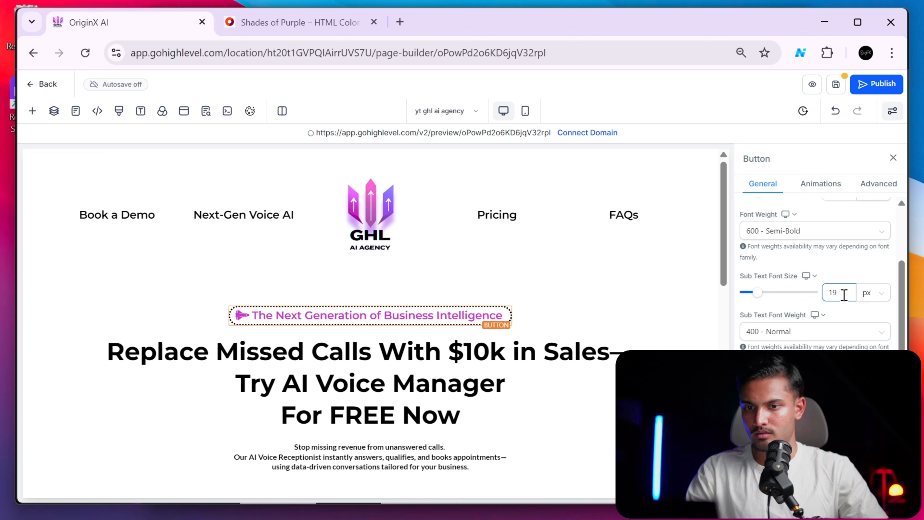
pyautogui.press('BackSpace')
pyautogui.press('BackSpace')
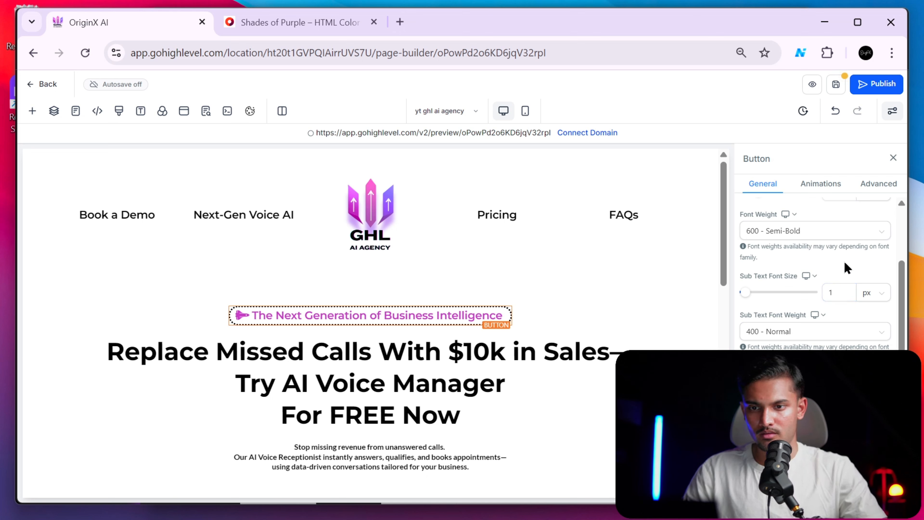
pyautogui.click(843, 287)
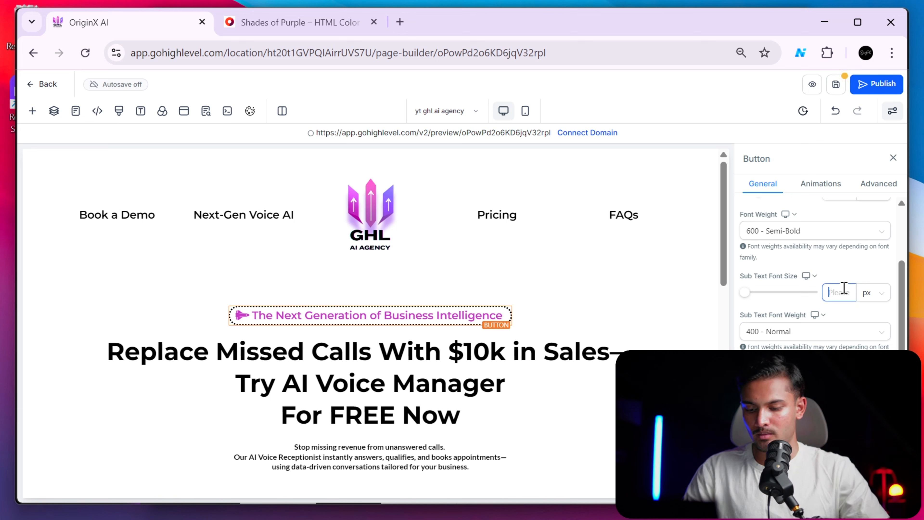
pyautogui.write('5')
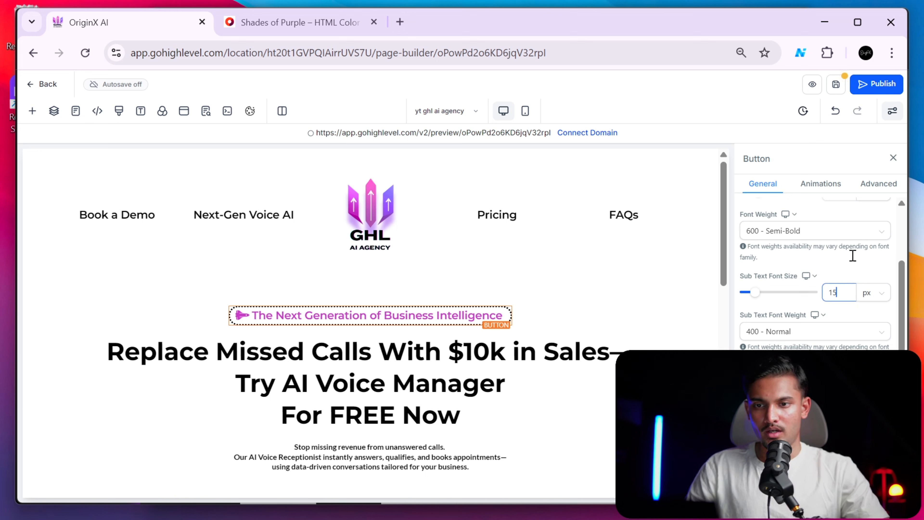
# Slightly enlarge the text of the "The Next Generation of Business Intelligence" badge and set the hero paragraph's font size to 19 px.
pyautogui.scroll(10, 855, 263)
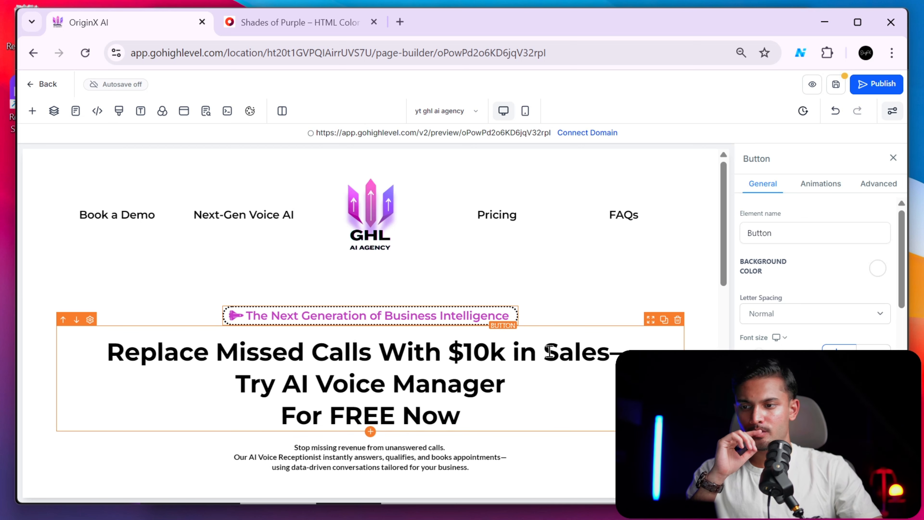
pyautogui.click(487, 375)
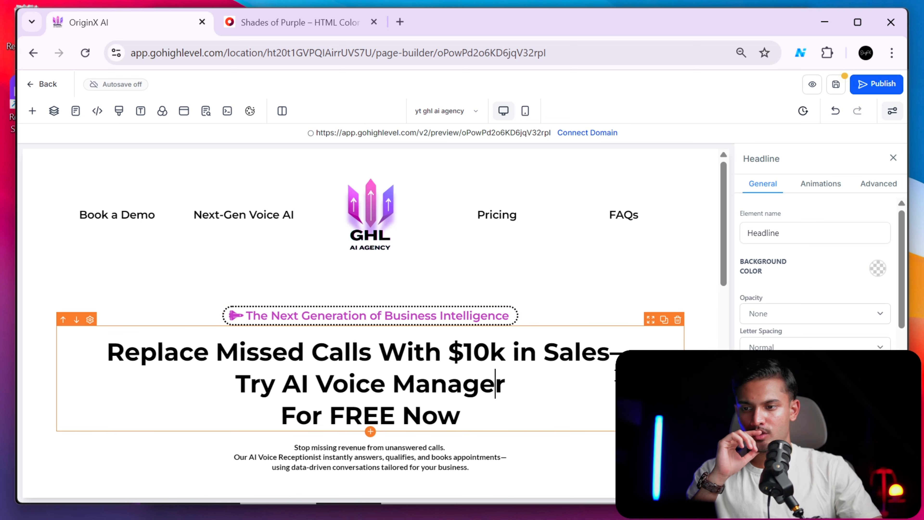
pyautogui.scroll(-5, 557, 344)
pyautogui.click(517, 286)
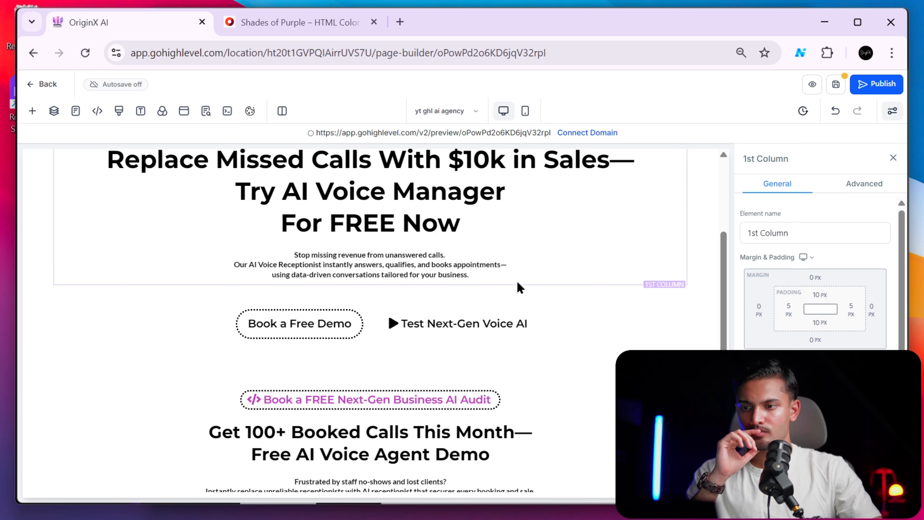
pyautogui.scroll(5, 496, 300)
pyautogui.click(405, 451)
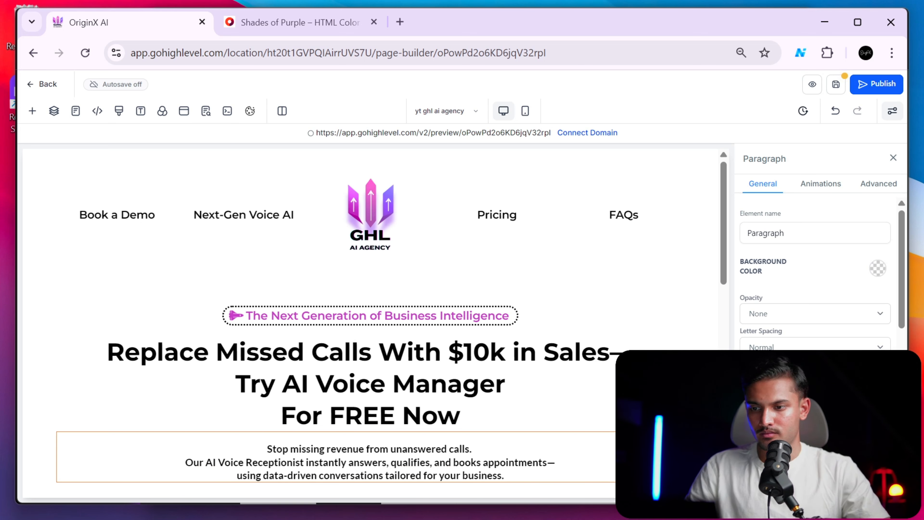
# Examine the text proportions of the hero badge, headline and paragraph against the demo-booking section below.
pyautogui.scroll(-5, 510, 379)
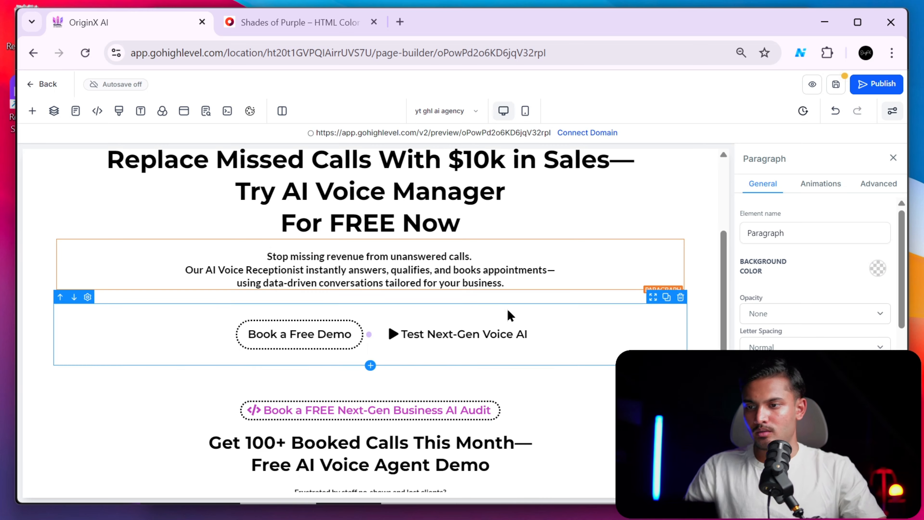
pyautogui.scroll(5, 546, 309)
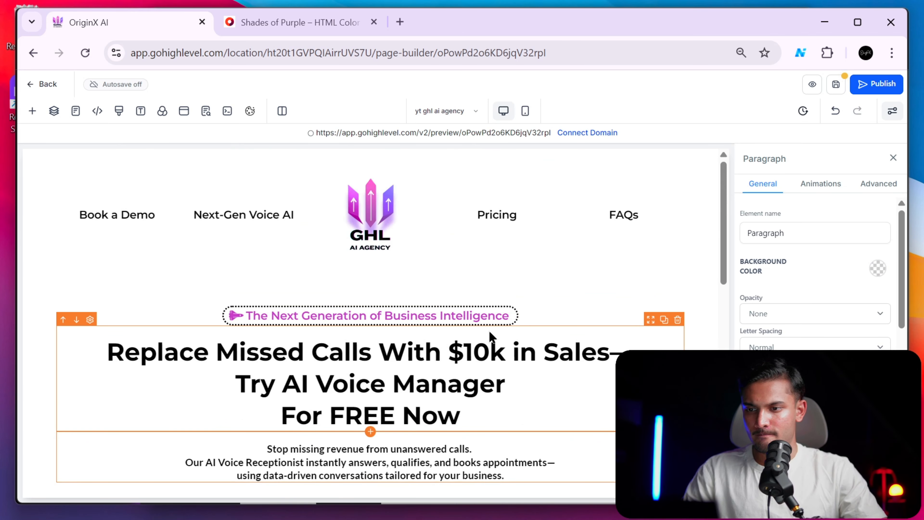
pyautogui.click(491, 323)
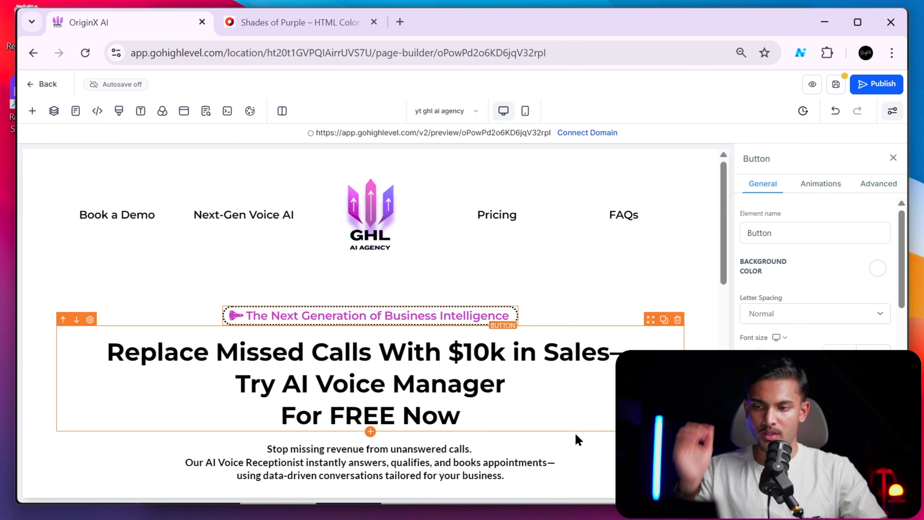
pyautogui.scroll(-5, 854, 344)
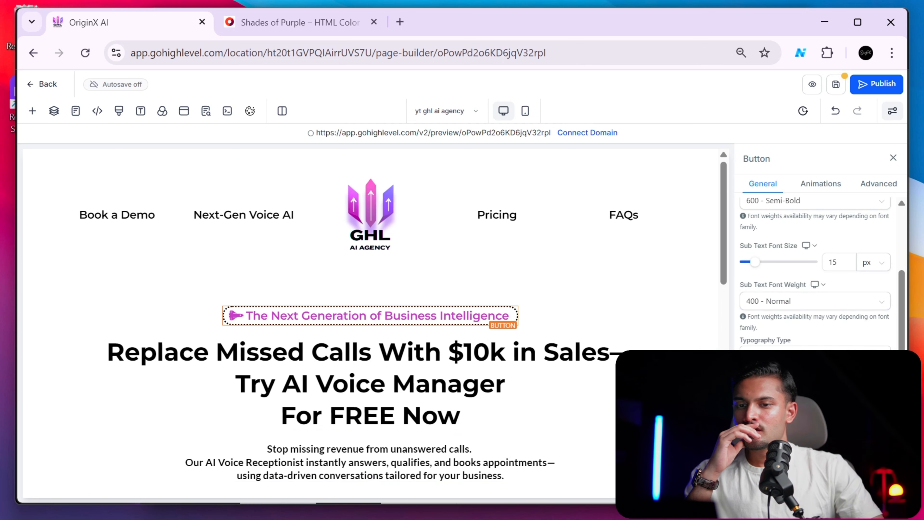
pyautogui.click(569, 403)
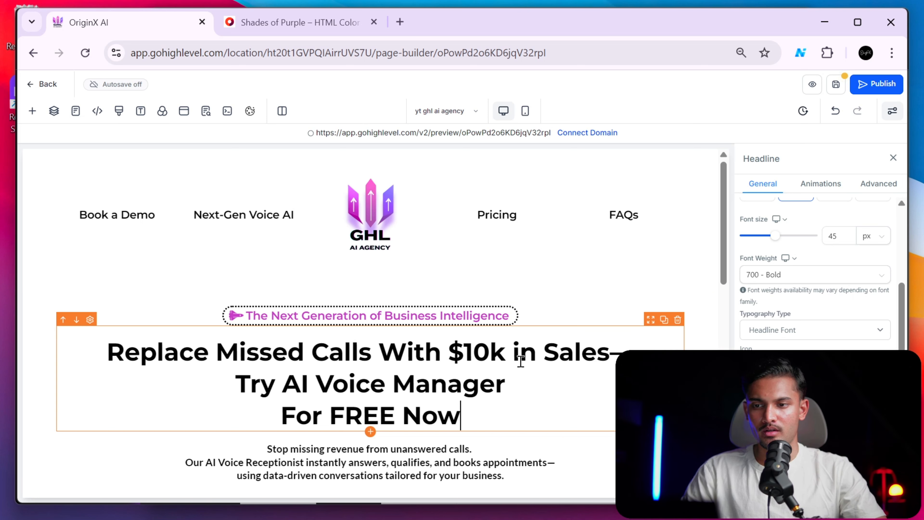
pyautogui.scroll(-5, 521, 361)
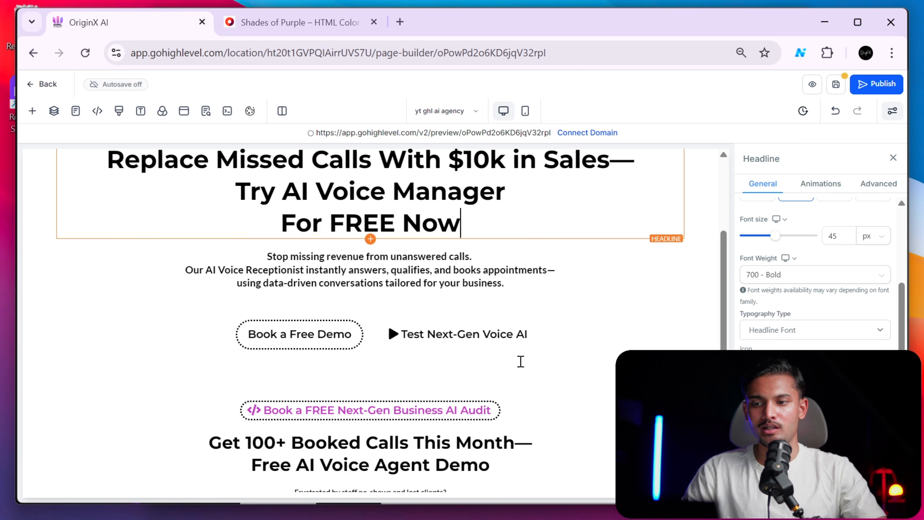
pyautogui.scroll(-3, 521, 361)
pyautogui.scroll(3, 521, 361)
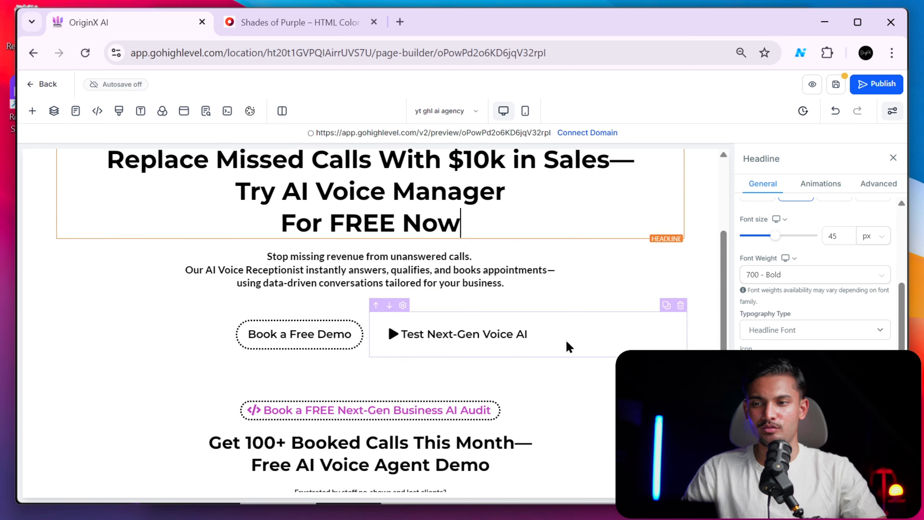
# Switch the hero headline to a custom font and try Montserrat and Roboto.
pyautogui.click(855, 338)
pyautogui.click(774, 344)
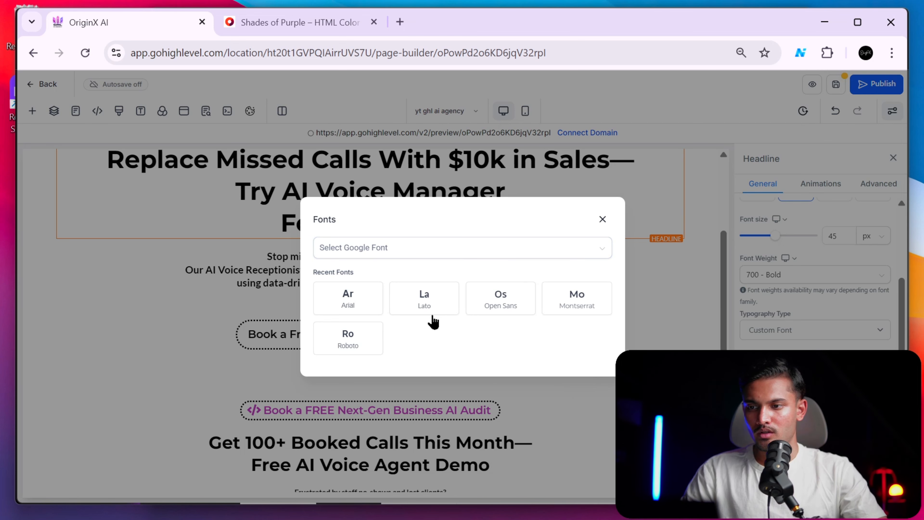
pyautogui.click(590, 308)
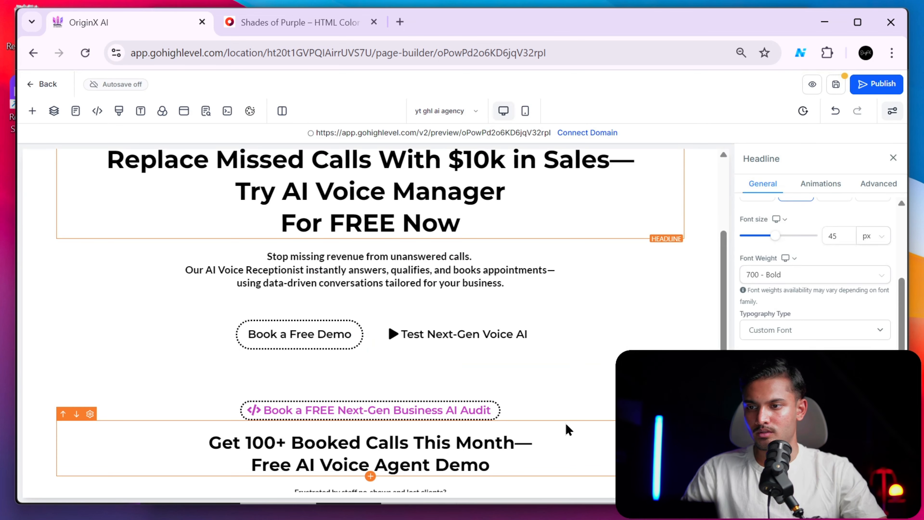
pyautogui.scroll(5, 567, 429)
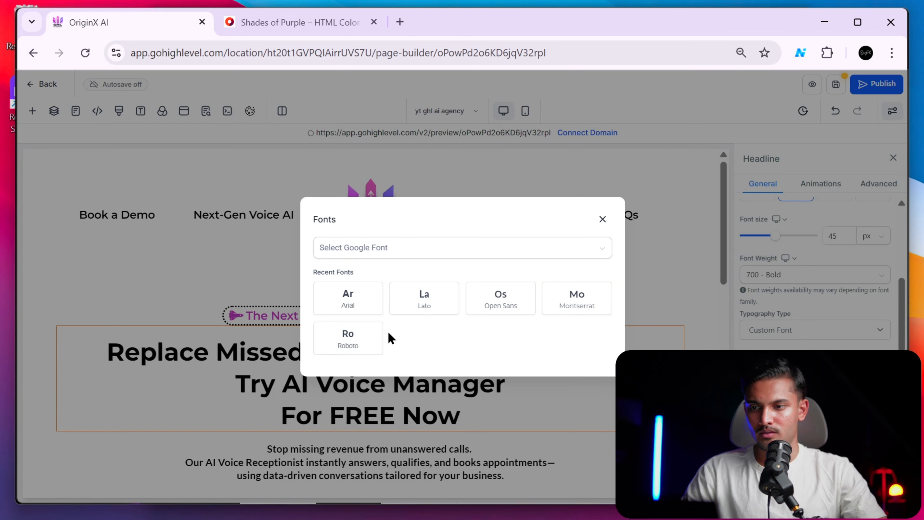
pyautogui.click(366, 338)
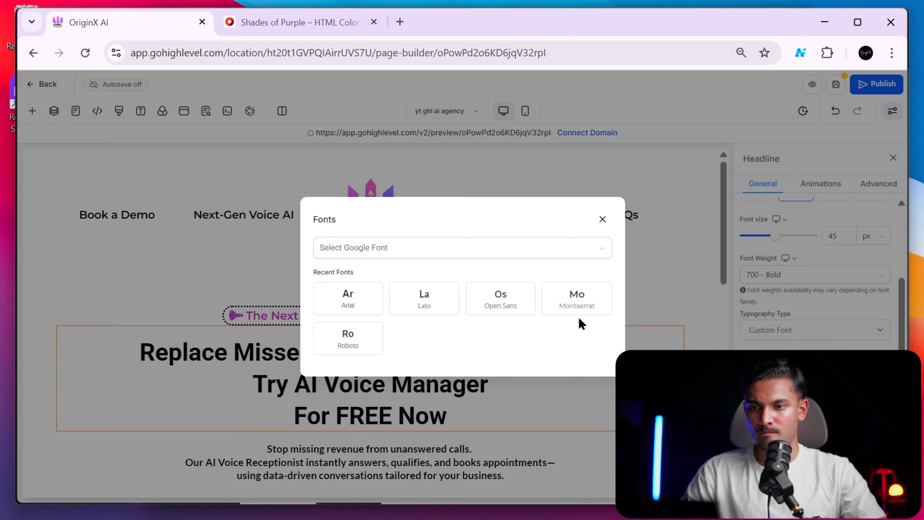
pyautogui.click(579, 302)
# Try Arial, Open Sans and Lato on the hero headline and return its typography type to Headline Font.
pyautogui.click(815, 368)
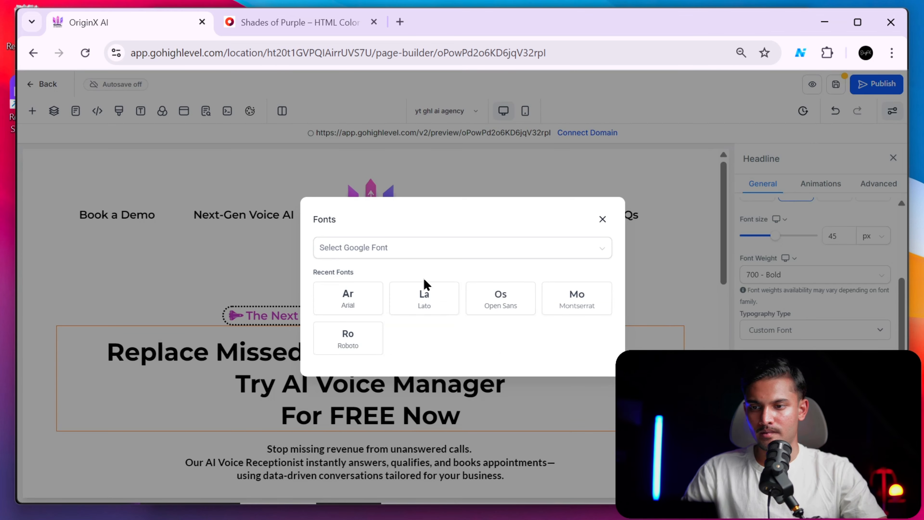
pyautogui.click(366, 291)
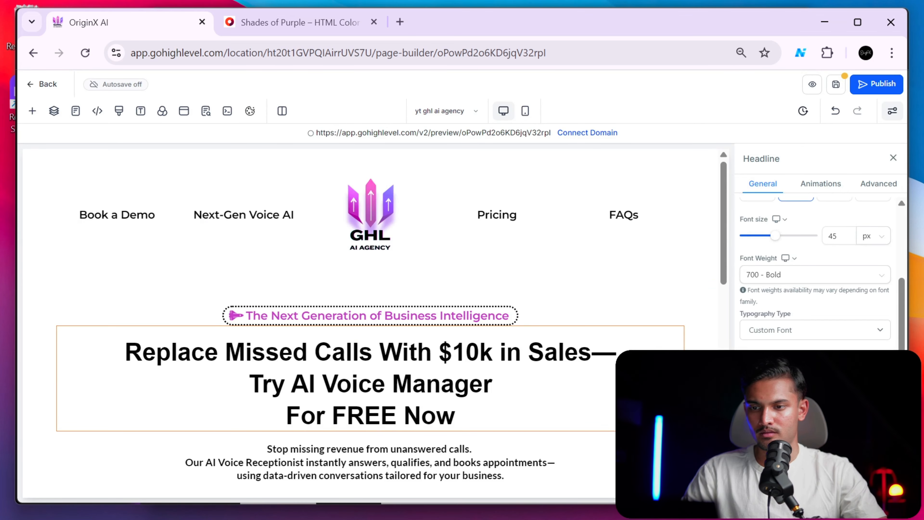
pyautogui.click(815, 368)
pyautogui.click(499, 297)
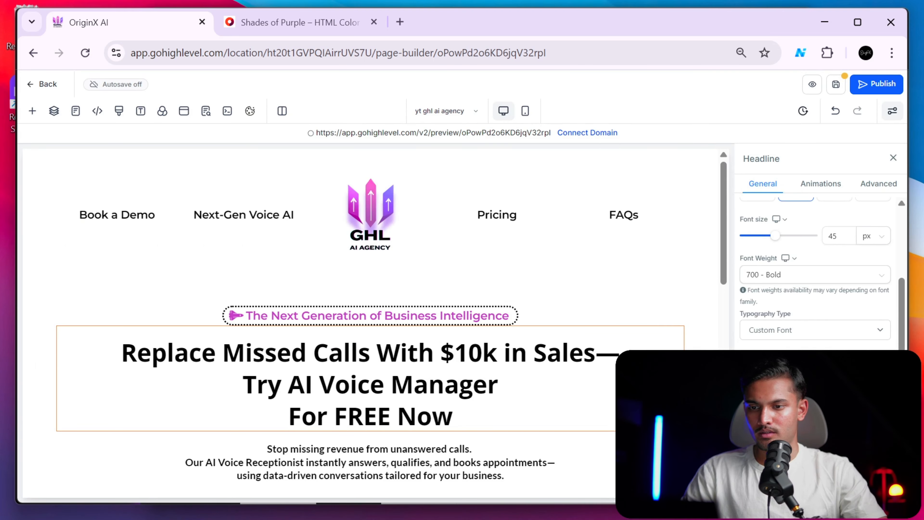
pyautogui.click(815, 367)
pyautogui.click(456, 299)
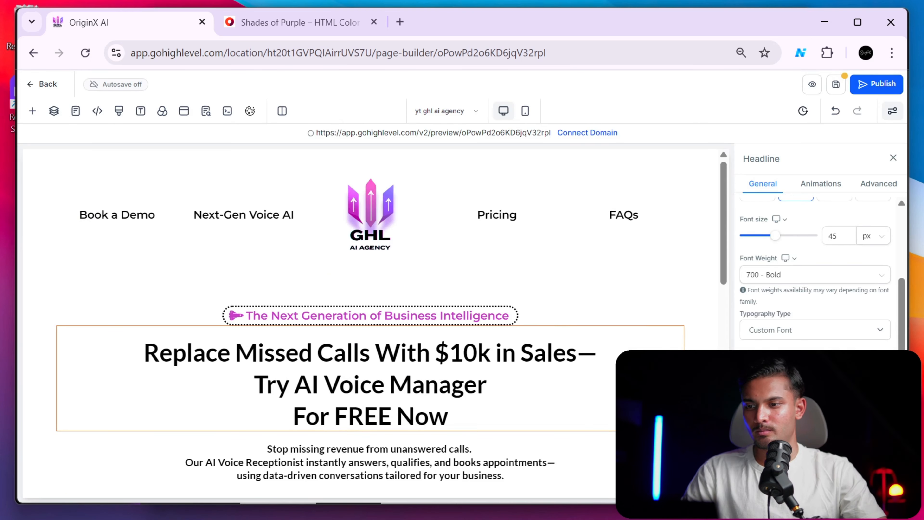
pyautogui.click(815, 368)
pyautogui.click(600, 218)
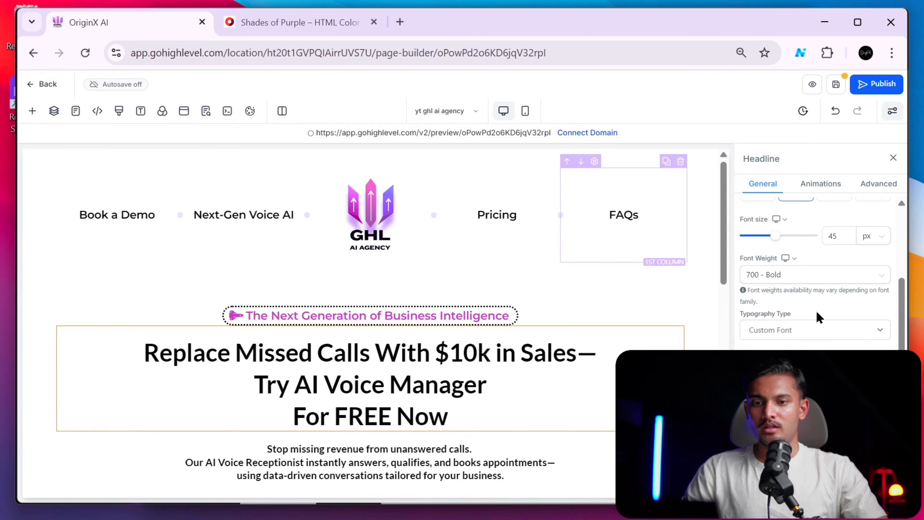
pyautogui.click(845, 329)
pyautogui.click(837, 345)
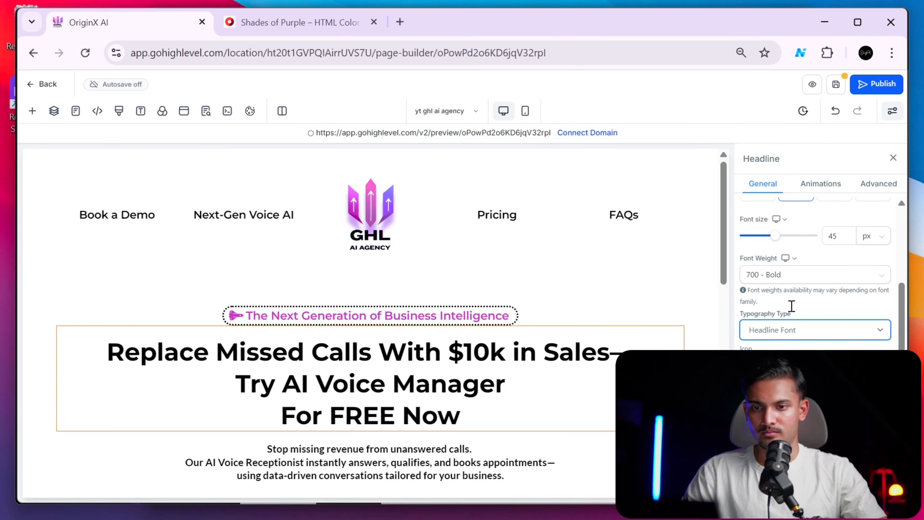
# Set the hero headline's font weight to 800 - Extra Bold.
pyautogui.click(818, 282)
pyautogui.click(818, 283)
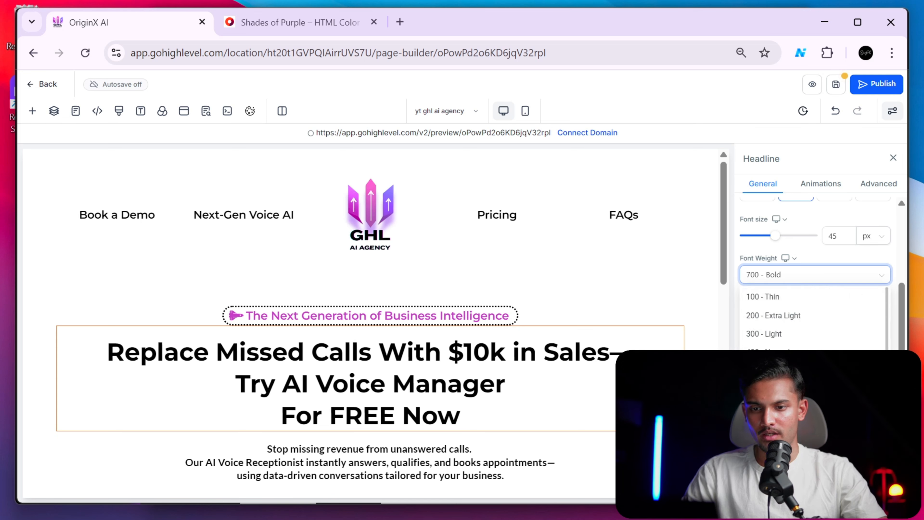
pyautogui.click(801, 424)
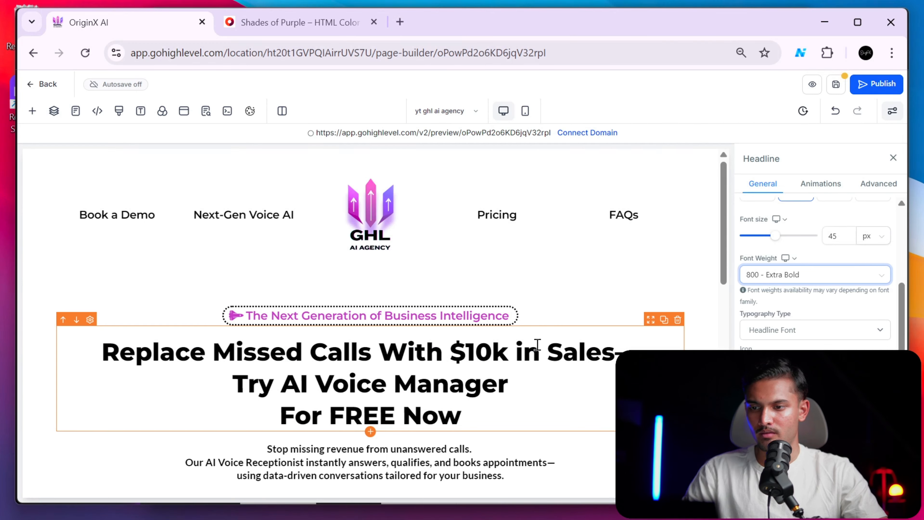
# Examine the hero paragraph's font and color settings and its proportion to the headline.
pyautogui.scroll(-5, 601, 376)
pyautogui.click(582, 279)
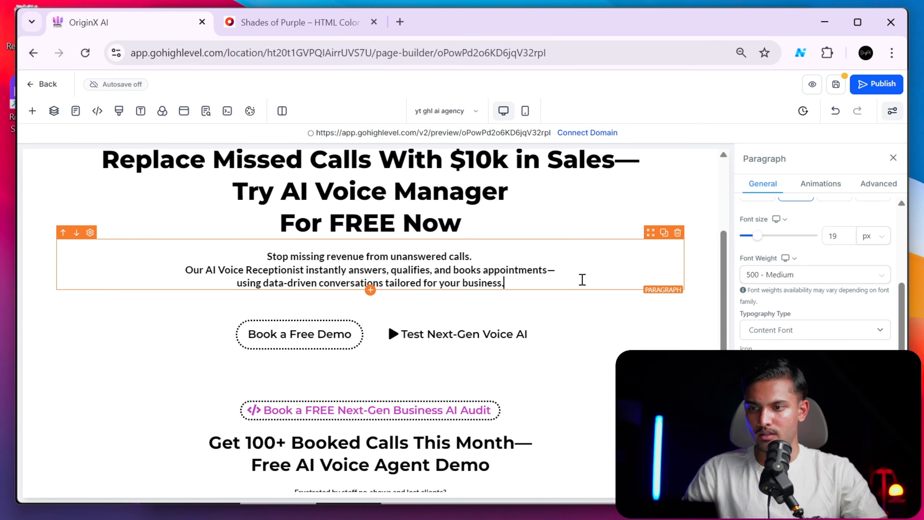
pyautogui.scroll(5, 607, 329)
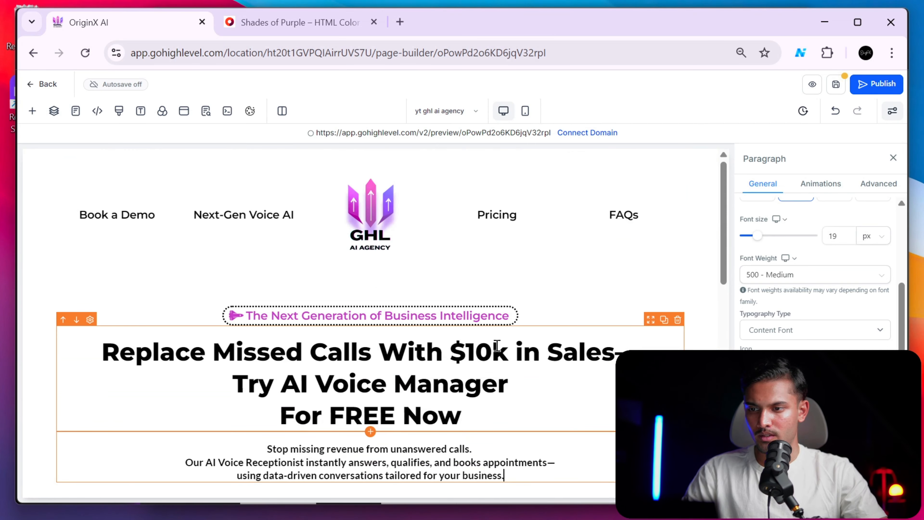
pyautogui.scroll(-5, 412, 341)
pyautogui.scroll(3, 808, 310)
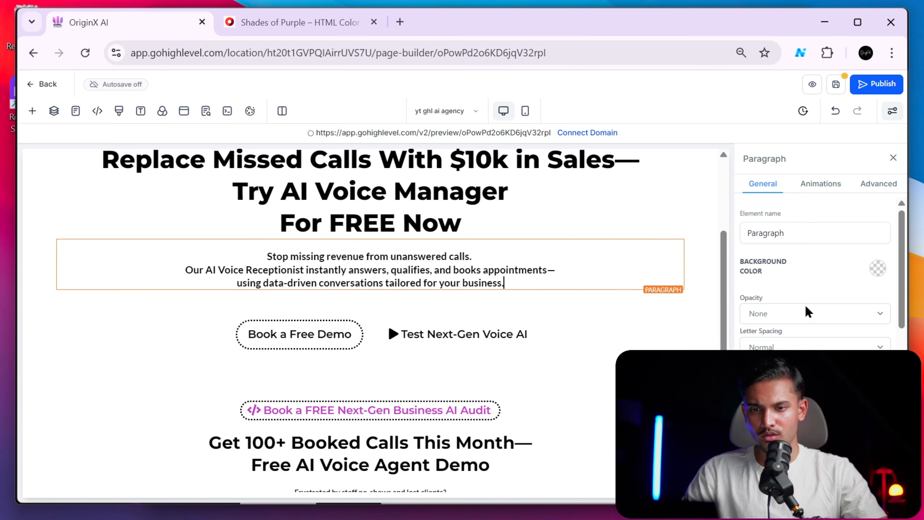
pyautogui.scroll(-3, 807, 312)
pyautogui.scroll(-4, 806, 310)
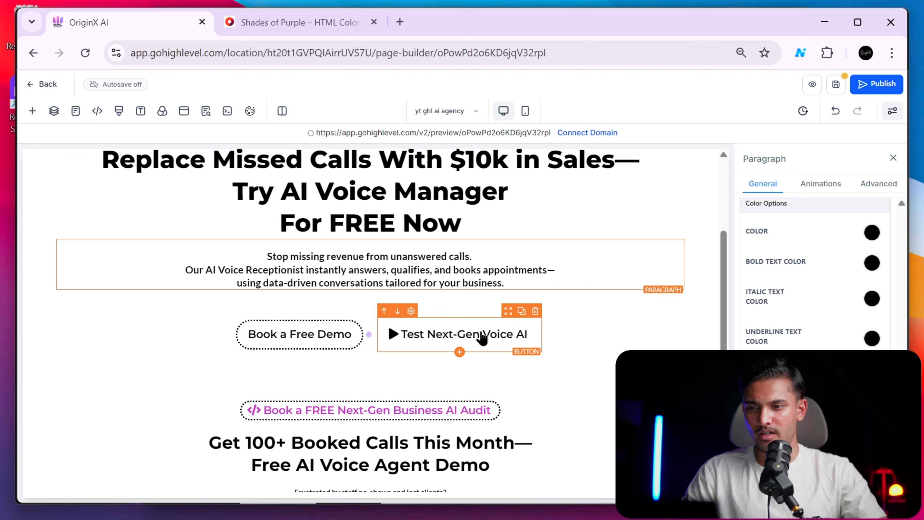
# Switch to the reference site and examine its hero and demo-booking sections, then return to the page builder.
pyautogui.click(429, 341)
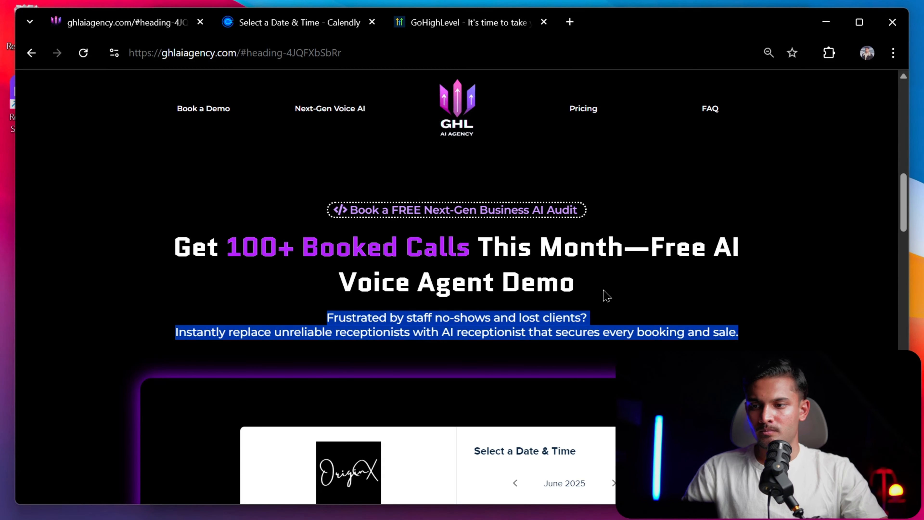
pyautogui.click(621, 284)
pyautogui.scroll(10, 620, 284)
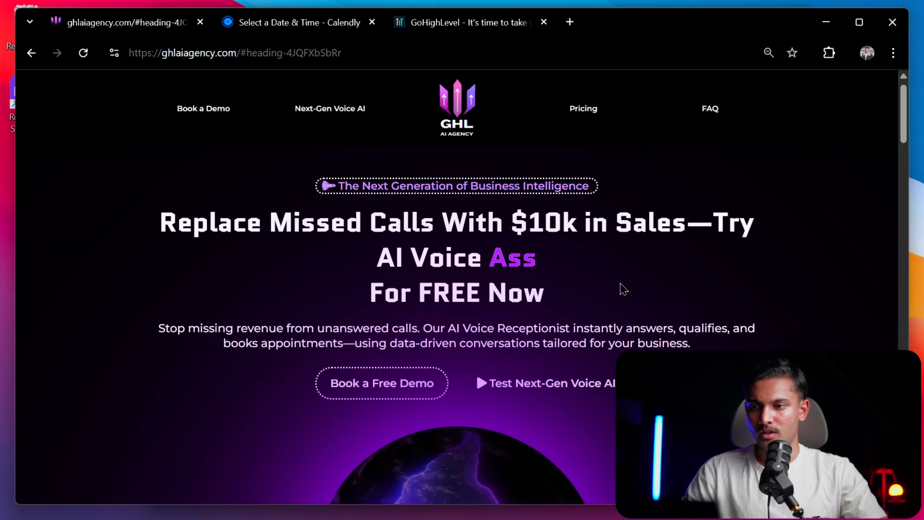
pyautogui.scroll(-6, 621, 284)
pyautogui.scroll(3, 621, 284)
pyautogui.hotkey('alt', 'Tab')
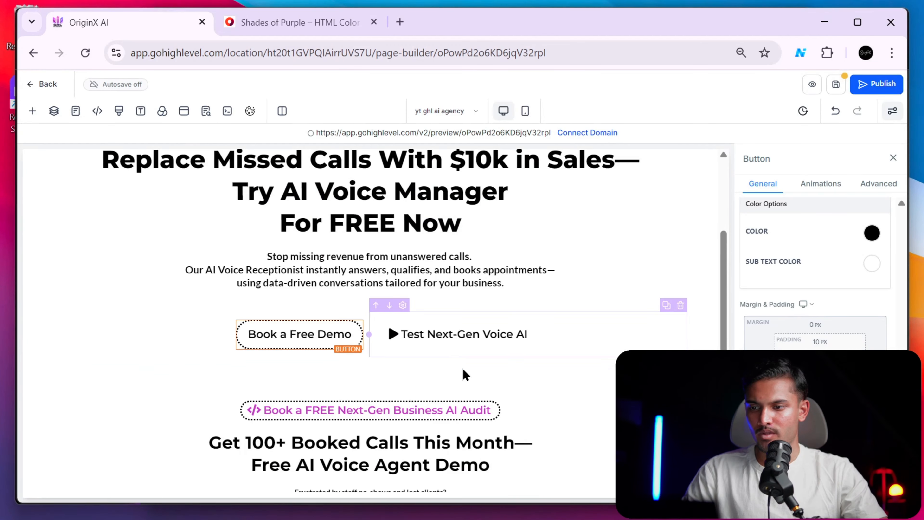
# Delete the demo-booking section and the older hero copy beneath it, keeping only the restyled hero.
pyautogui.scroll(5, 527, 327)
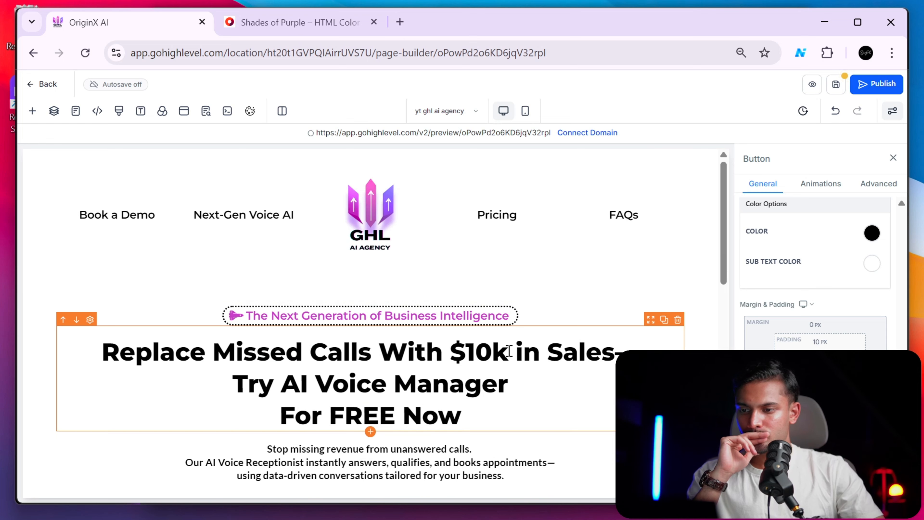
pyautogui.scroll(-10, 509, 378)
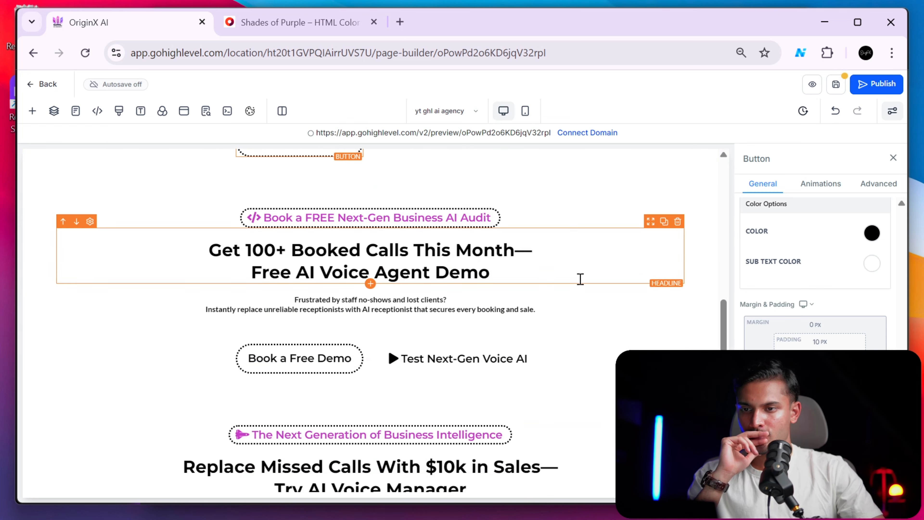
pyautogui.scroll(5, 580, 277)
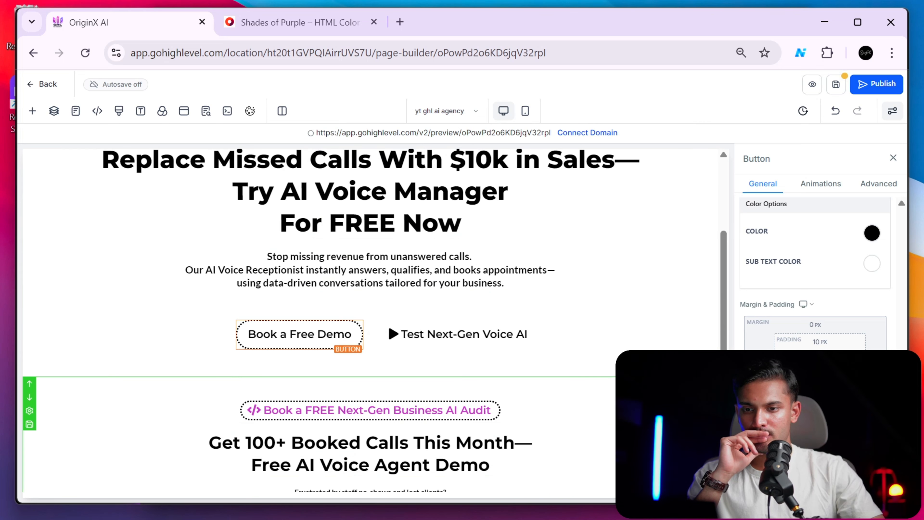
pyautogui.click(712, 397)
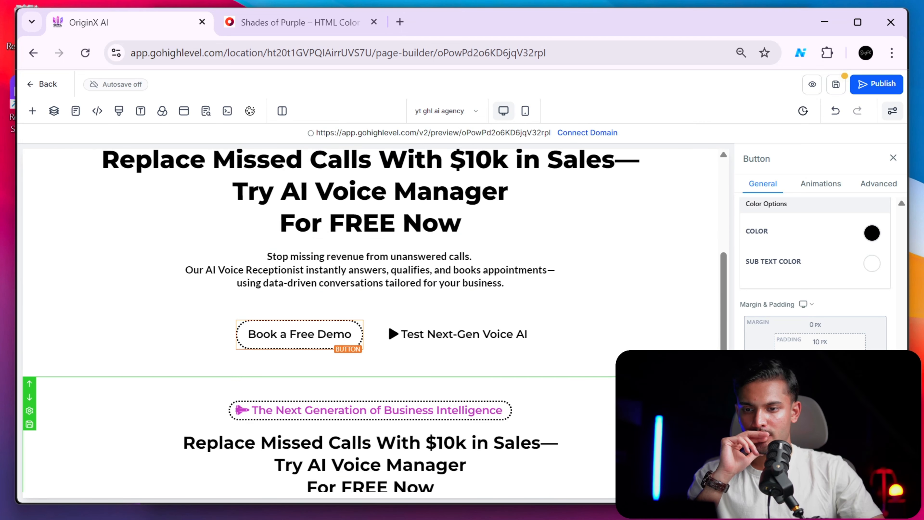
pyautogui.scroll(5, 648, 386)
pyautogui.scroll(-2, 575, 343)
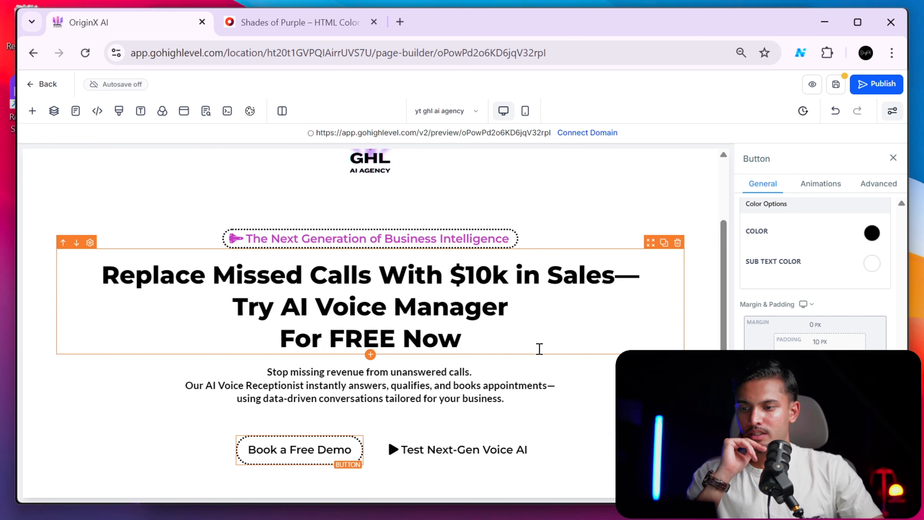
# Duplicate the restyled hero section to create copies of it below the original.
pyautogui.scroll(-3, 815, 273)
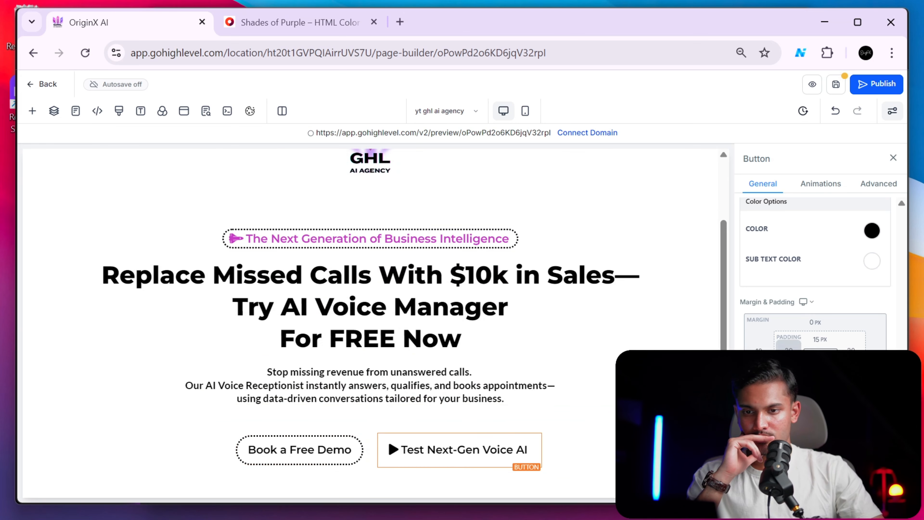
pyautogui.scroll(12, 815, 273)
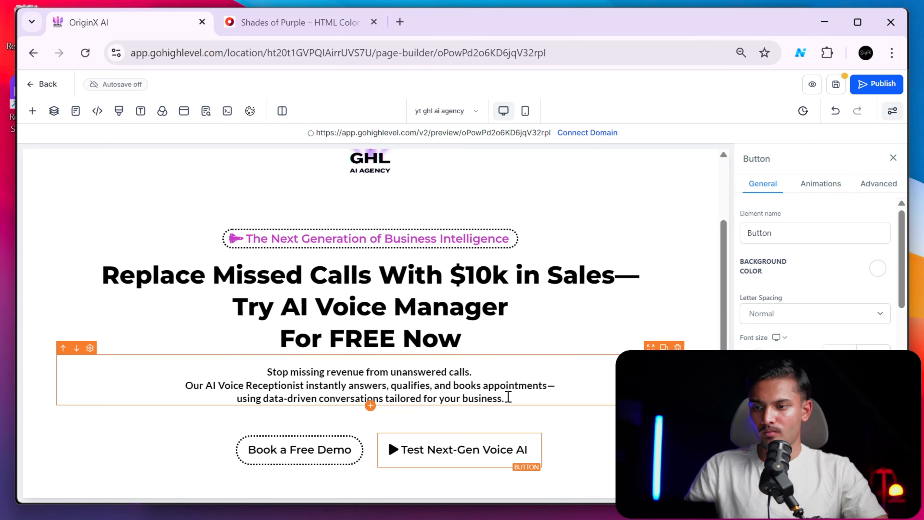
pyautogui.click(332, 468)
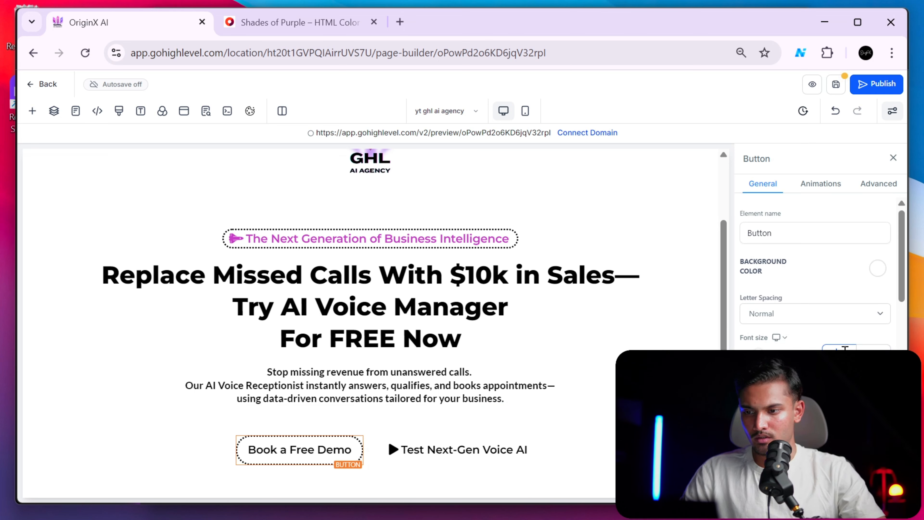
pyautogui.click(306, 372)
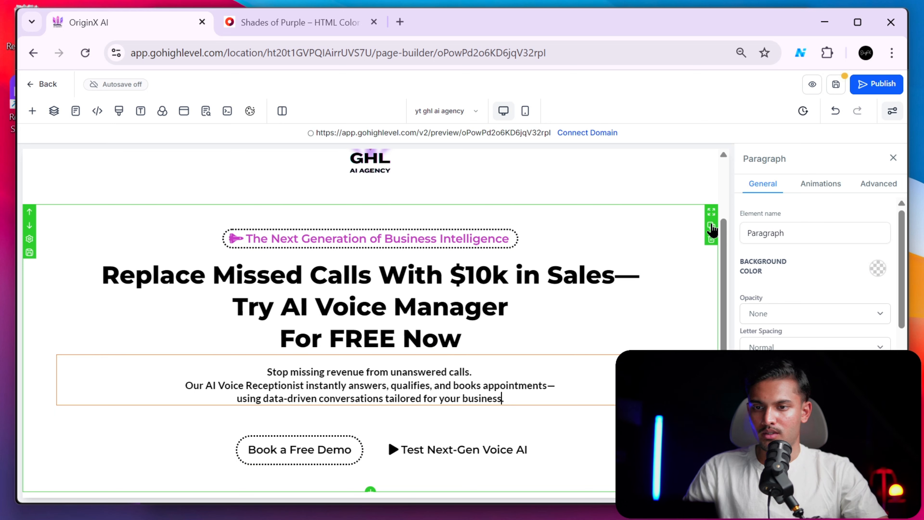
pyautogui.scroll(-5, 509, 284)
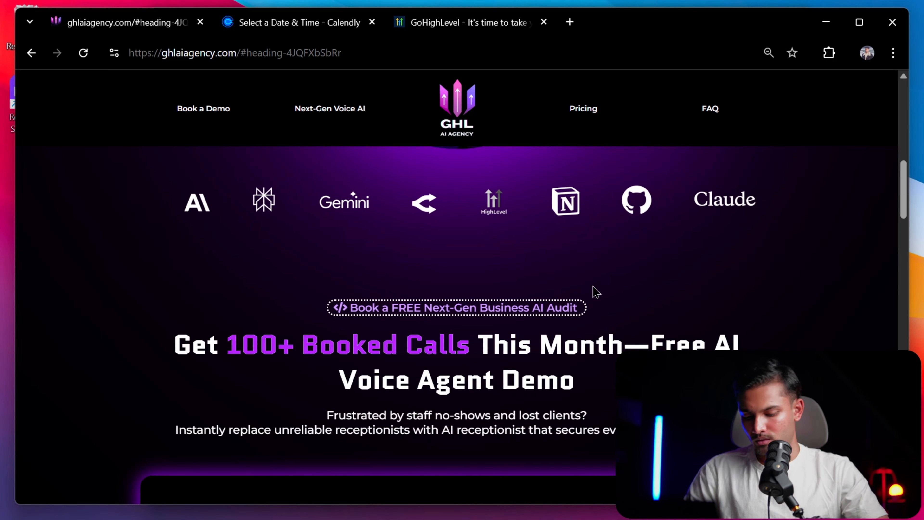
# On the reference site, inspect the demo-booking badge and copy its text "Book a FREE Next-Gen Business AI Audit" from the page code.
pyautogui.hotkey('ctrl', 'f')
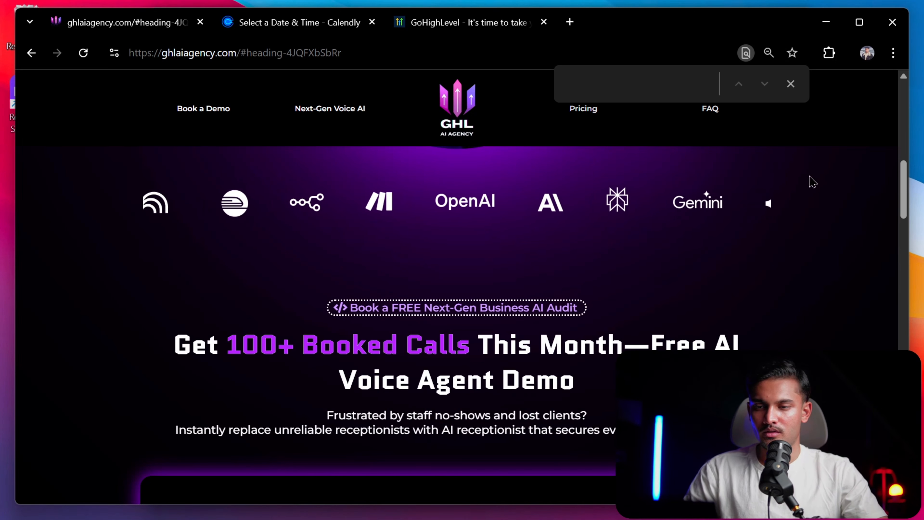
pyautogui.click(789, 84)
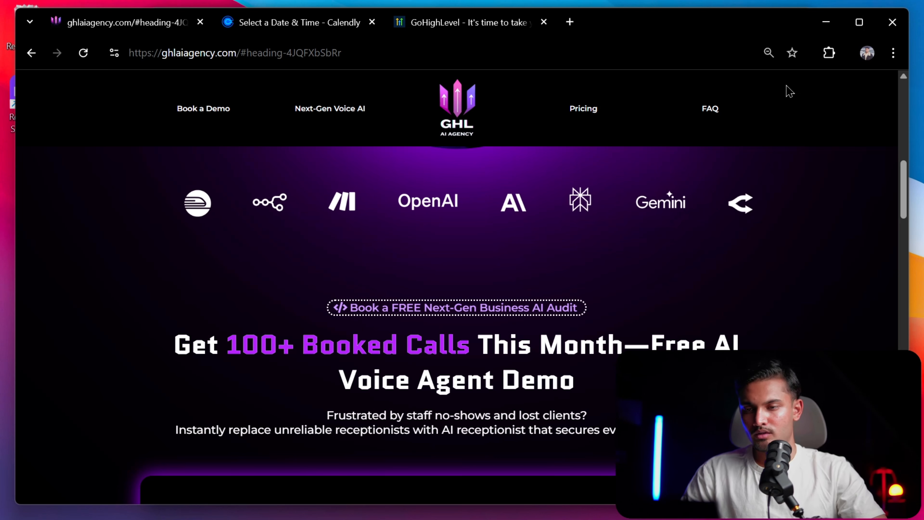
pyautogui.rightClick(750, 187)
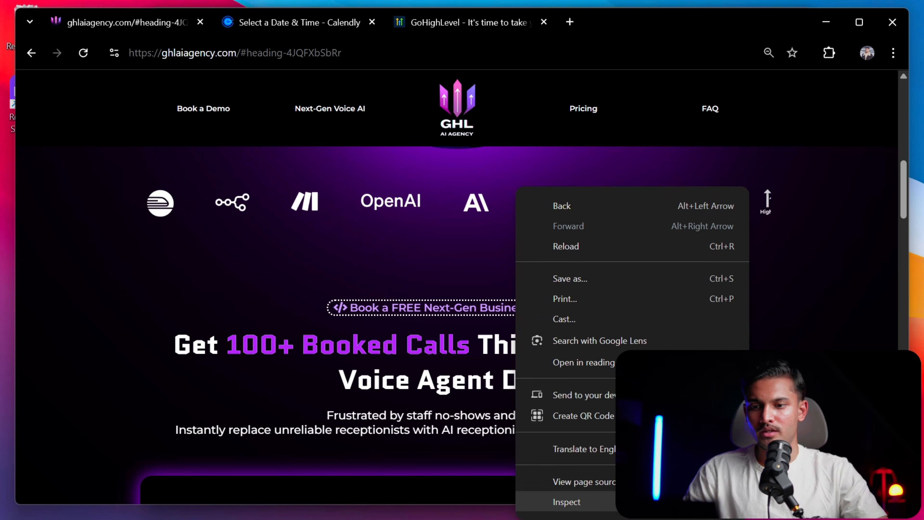
pyautogui.click(691, 502)
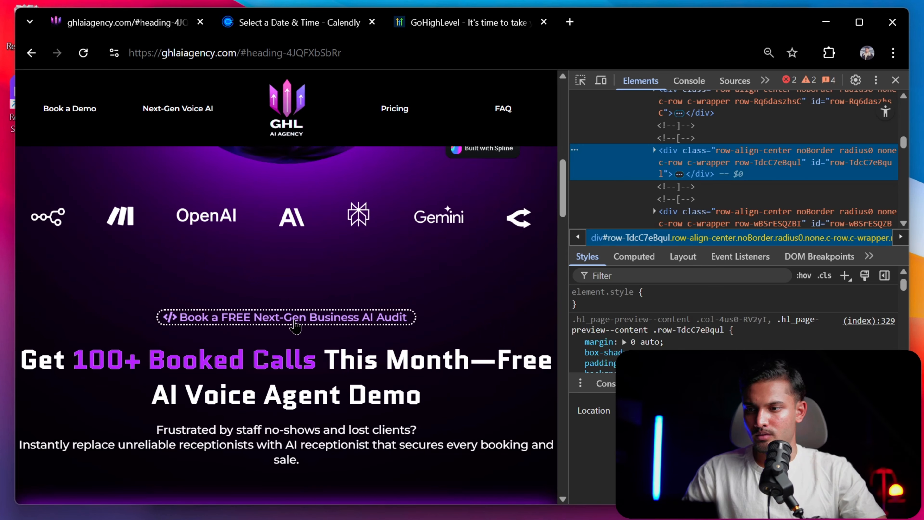
pyautogui.hotkey('ctrl', 'shift', 'c')
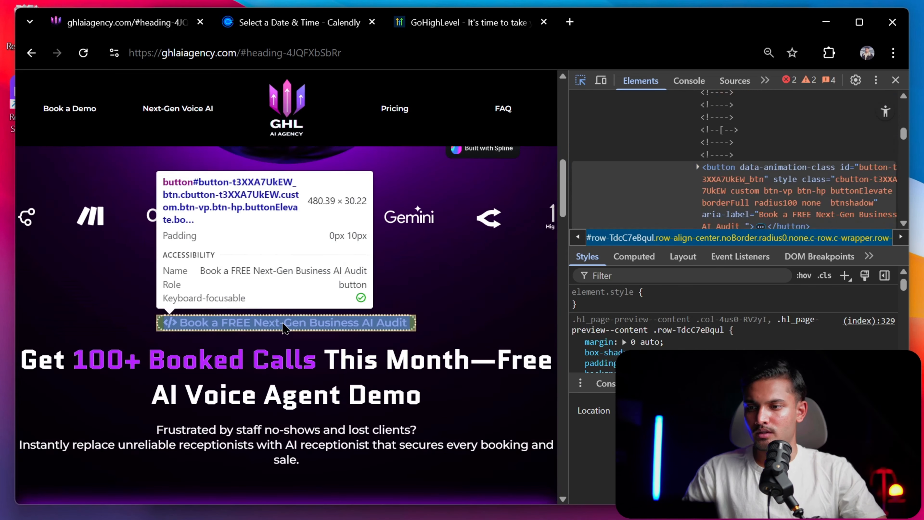
pyautogui.click(284, 322)
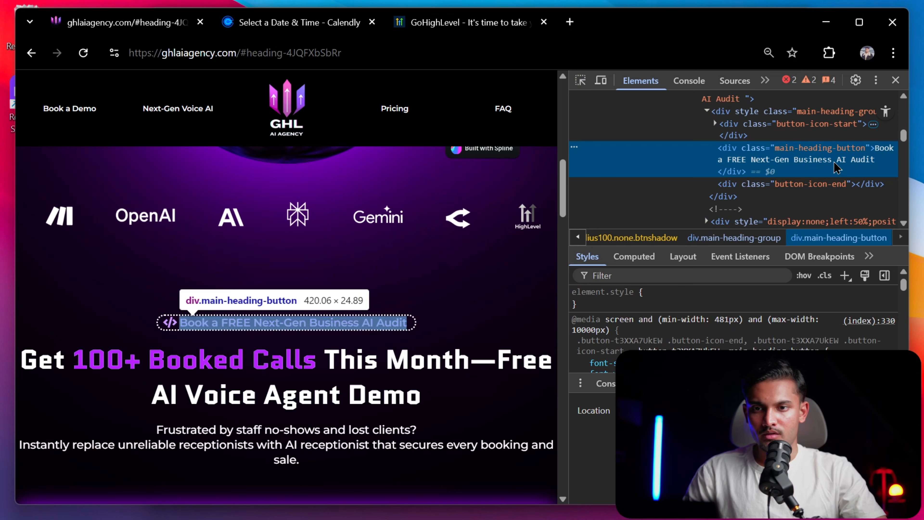
pyautogui.doubleClick(835, 160)
pyautogui.hotkey('ctrl', 'c')
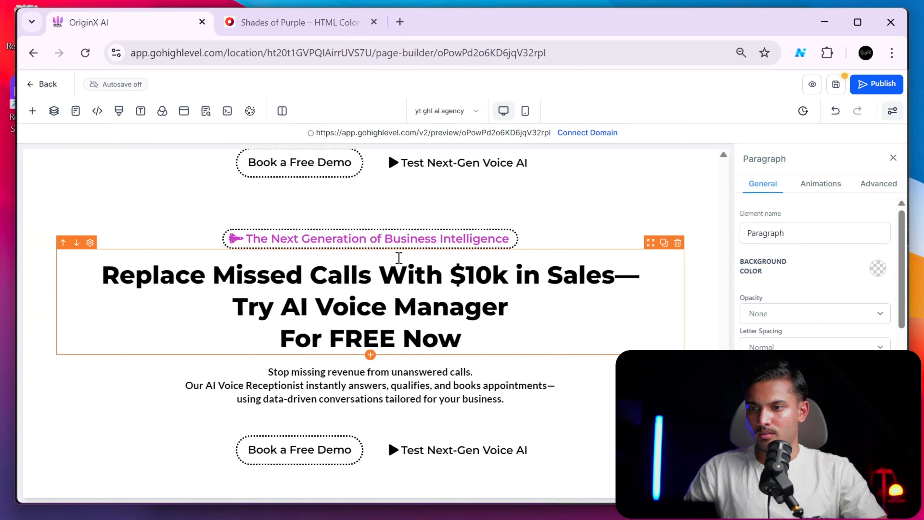
# In the page builder, replace the last hero copy's badge text with "Book a FREE Next-Gen Business AI Audit".
pyautogui.click(423, 239)
pyautogui.scroll(-5, 815, 272)
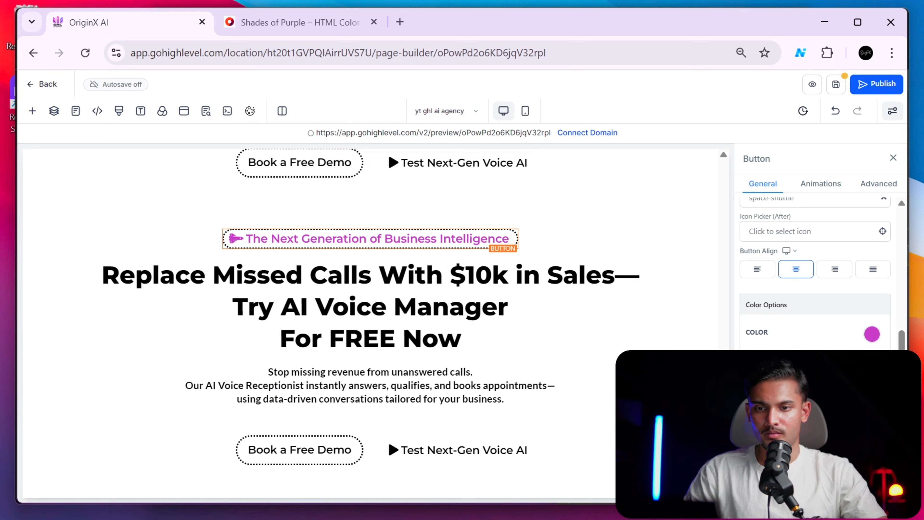
pyautogui.scroll(-6, 812, 234)
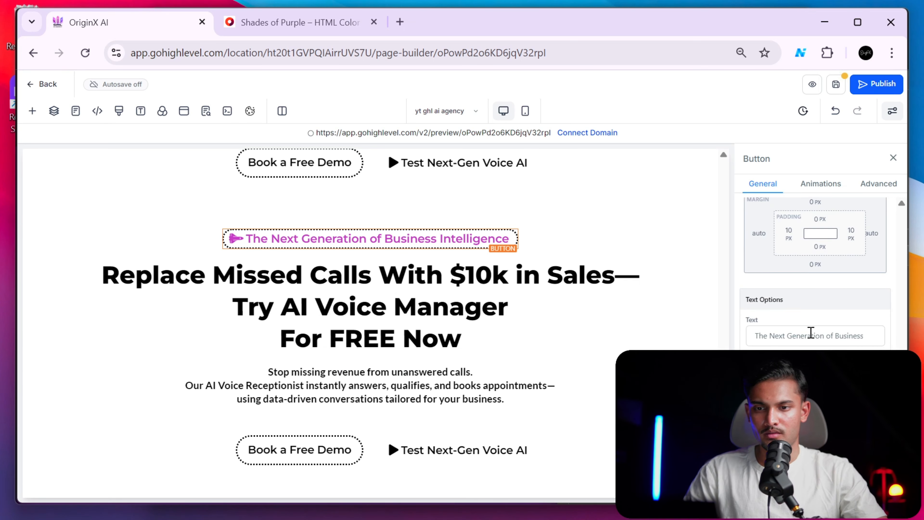
pyautogui.tripleClick(811, 333)
pyautogui.hotkey('ctrl', 'v')
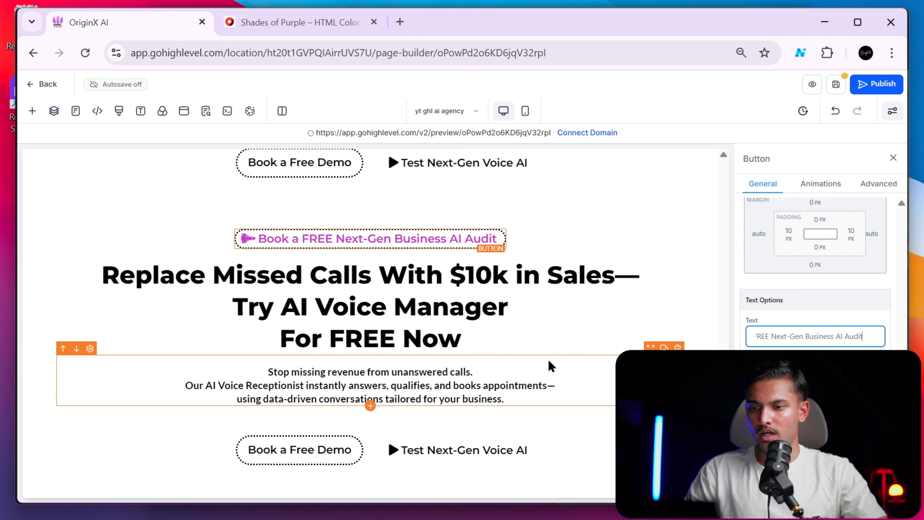
# Paste the copied audit text over the badge text of the section copy directly below the hero.
pyautogui.scroll(8, 510, 340)
pyautogui.scroll(-13, 391, 360)
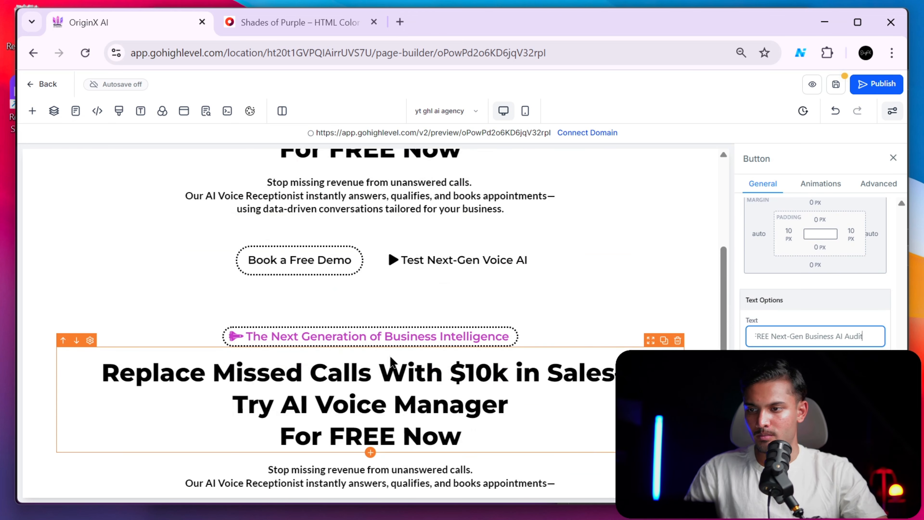
pyautogui.click(411, 338)
pyautogui.tripleClick(793, 337)
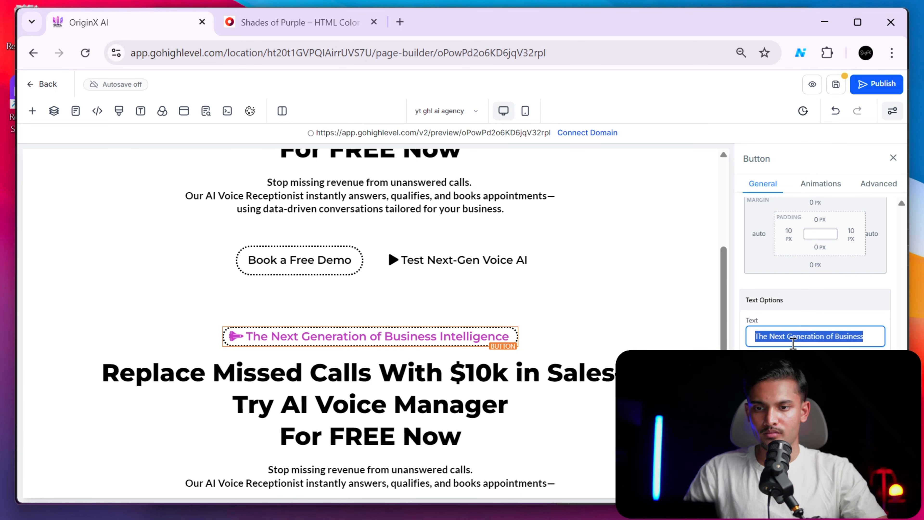
pyautogui.hotkey('ctrl', 'v')
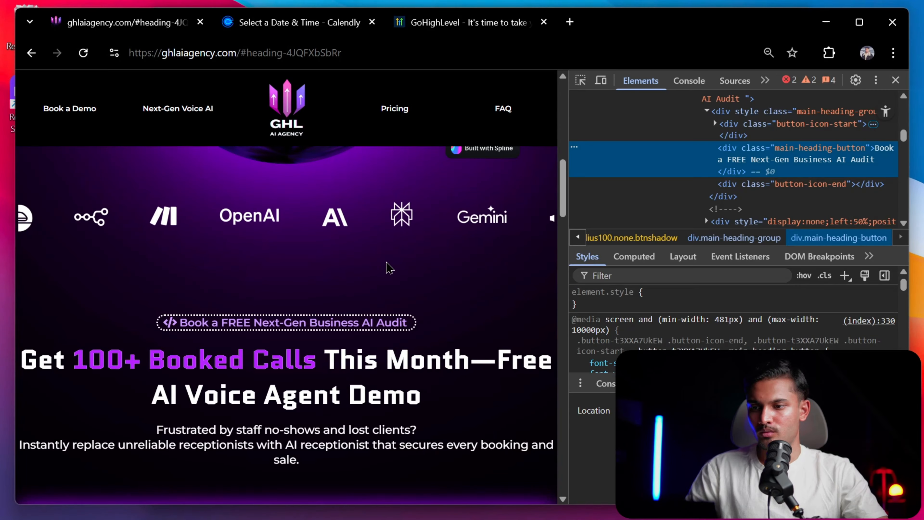
# Examine the reference site's sections from the demo-booking headline and calendar down to the lead form.
pyautogui.scroll(-10, 342, 310)
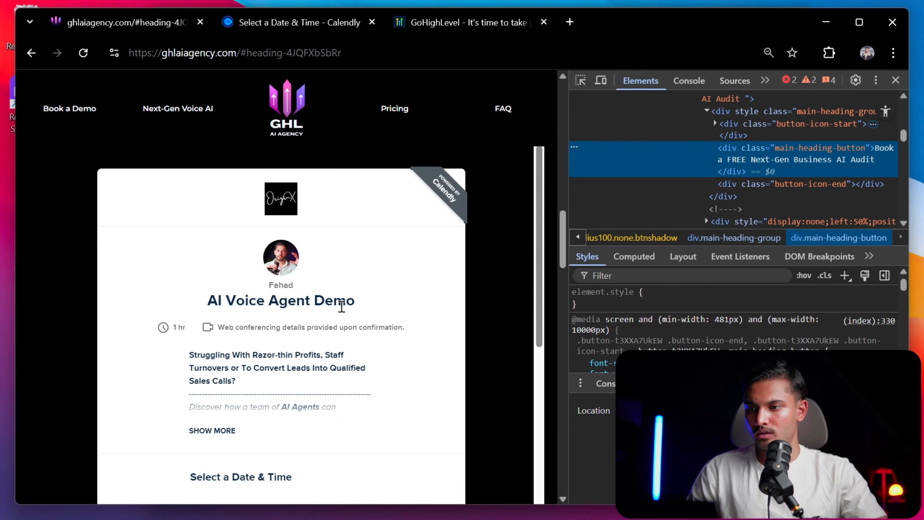
pyautogui.scroll(-1, 344, 317)
pyautogui.scroll(8, 344, 317)
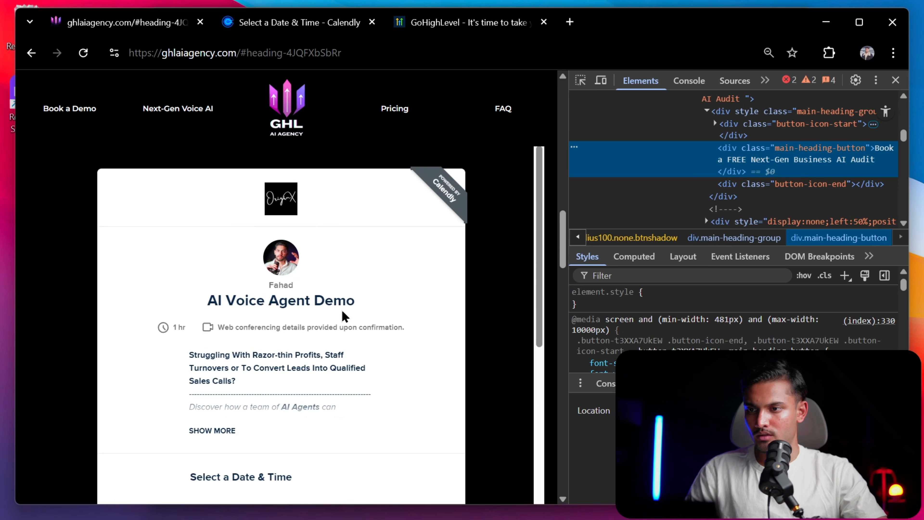
pyautogui.scroll(14, 385, 265)
pyautogui.scroll(-10, 359, 272)
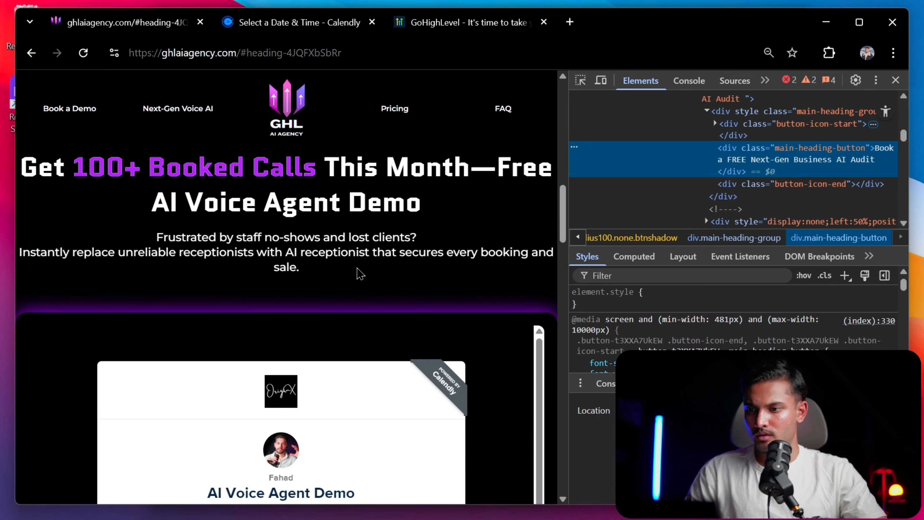
pyautogui.scroll(5, 282, 335)
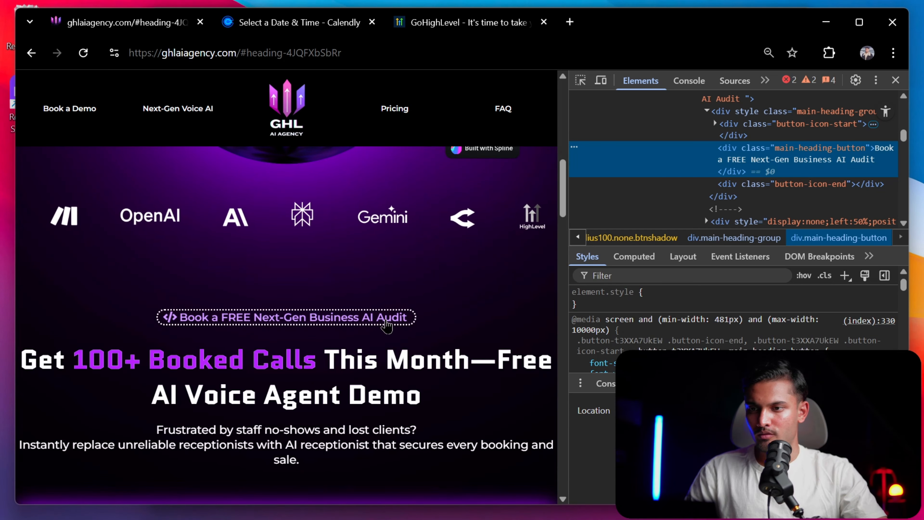
pyautogui.hotkey('ctrl', '-')
pyautogui.scroll(-15, 396, 268)
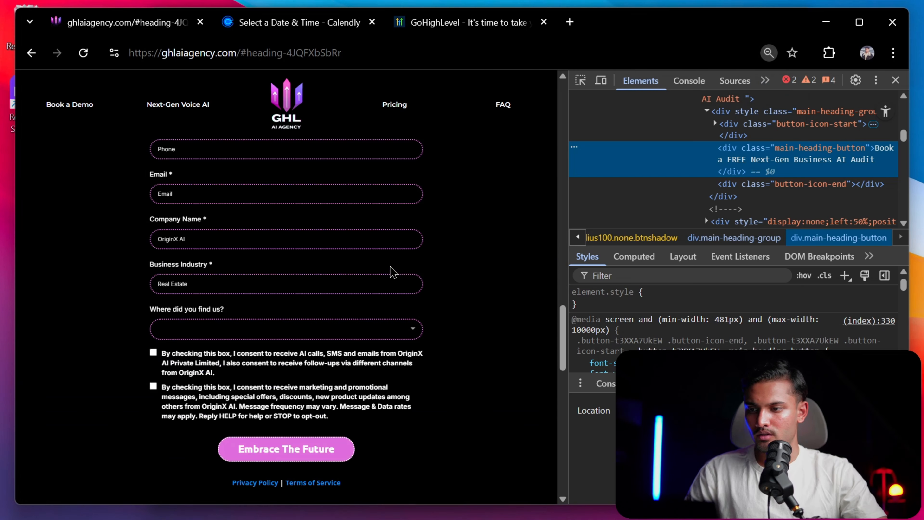
# On the reference site, inspect the badge above the lead form headline and copy its text "AI Voice Assistant Demo" from the page code.
pyautogui.scroll(5, 392, 270)
pyautogui.scroll(5, 392, 272)
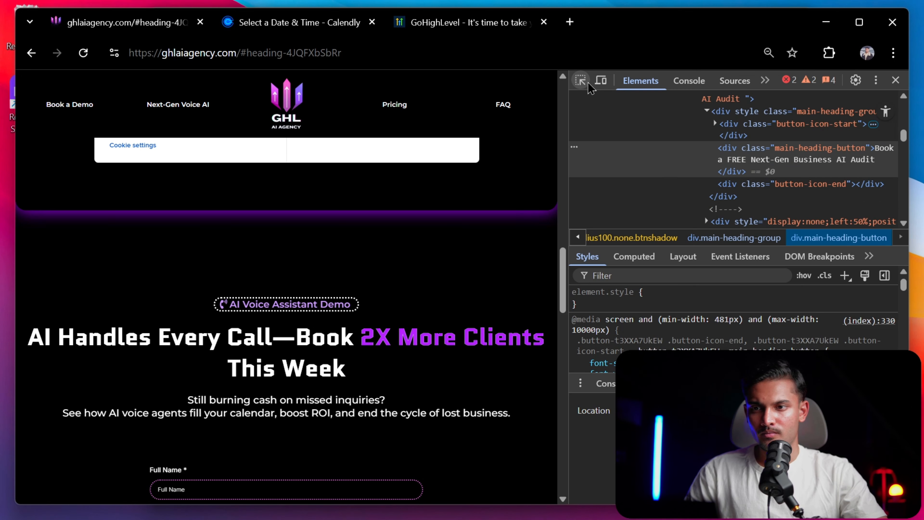
pyautogui.click(580, 80)
pyautogui.click(290, 305)
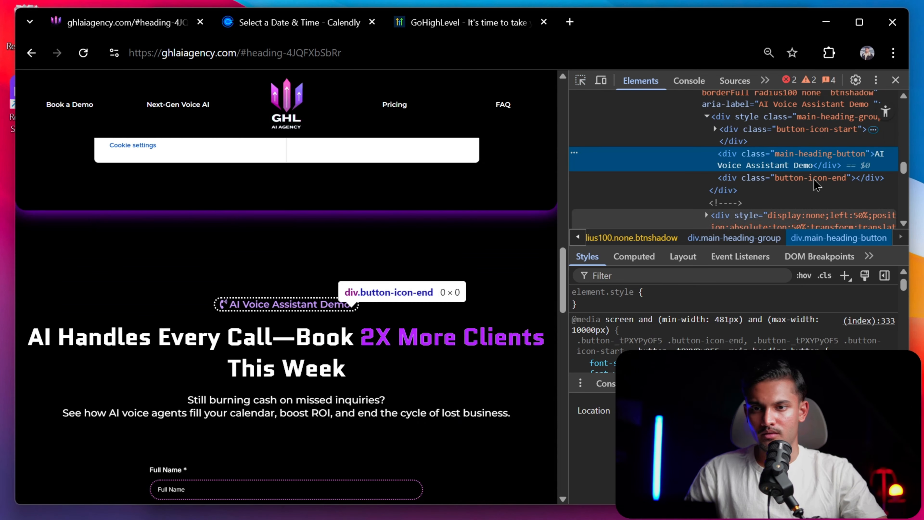
pyautogui.doubleClick(756, 167)
pyautogui.hotkey('ctrl', 'c')
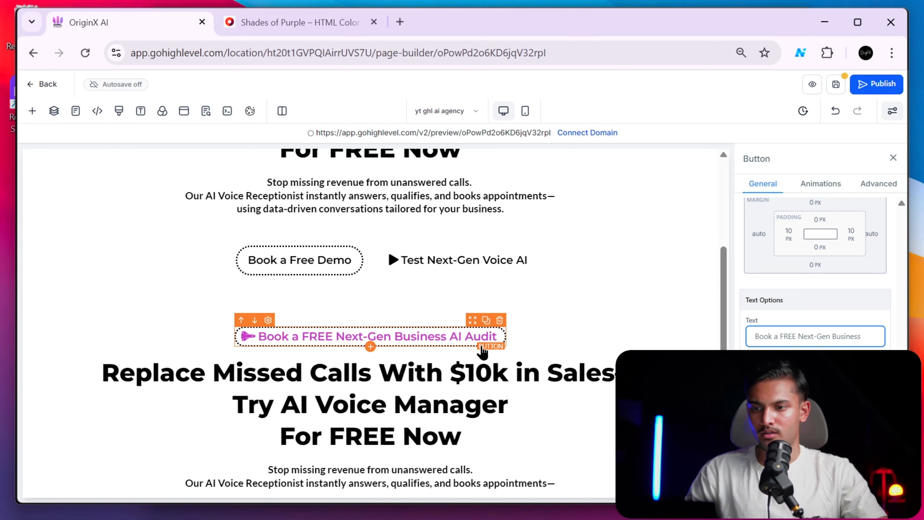
# In the page builder, replace the last section copy's badge text with "AI Voice Assistant Demo".
pyautogui.scroll(-3, 426, 334)
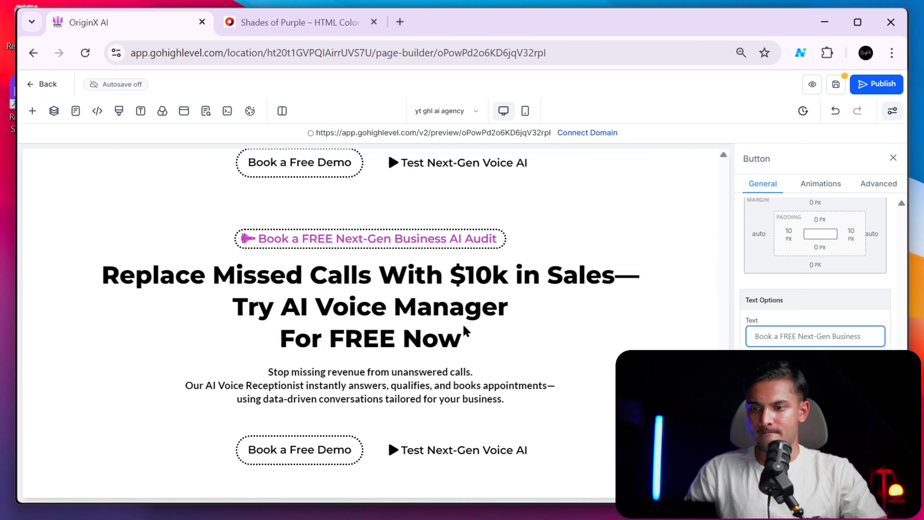
pyautogui.click(459, 250)
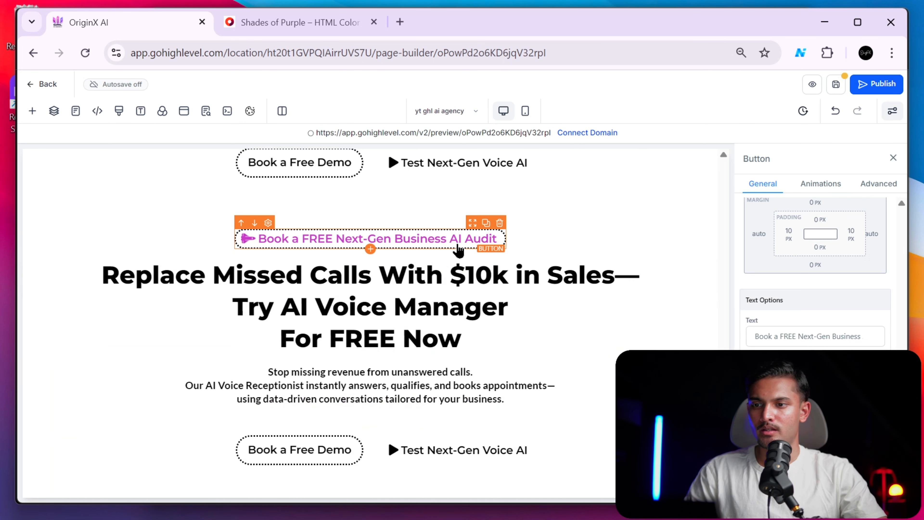
pyautogui.tripleClick(756, 335)
pyautogui.hotkey('ctrl', 'v')
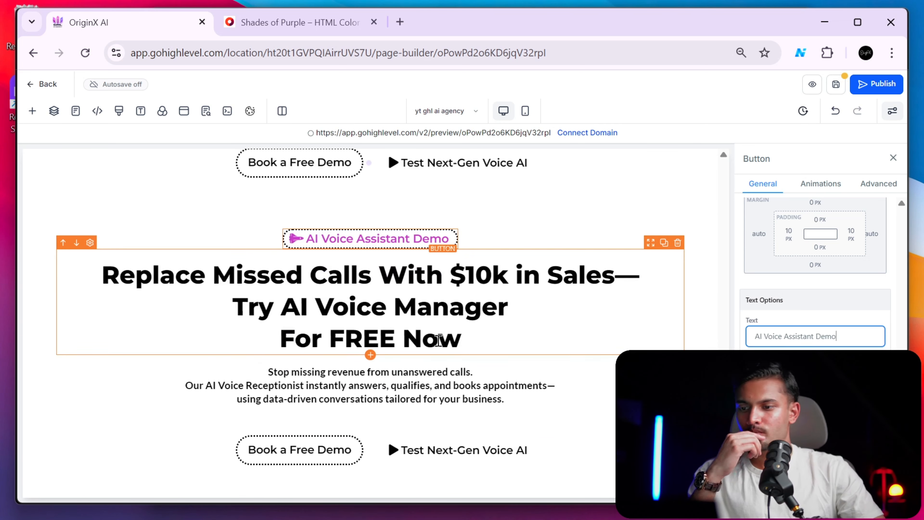
# Change the "AI Voice Assistant Demo" badge's icon to a ringing phone and the "Book a FREE Next-Gen Business AI Audit" badge's icon to a code symbol.
pyautogui.scroll(-6, 881, 293)
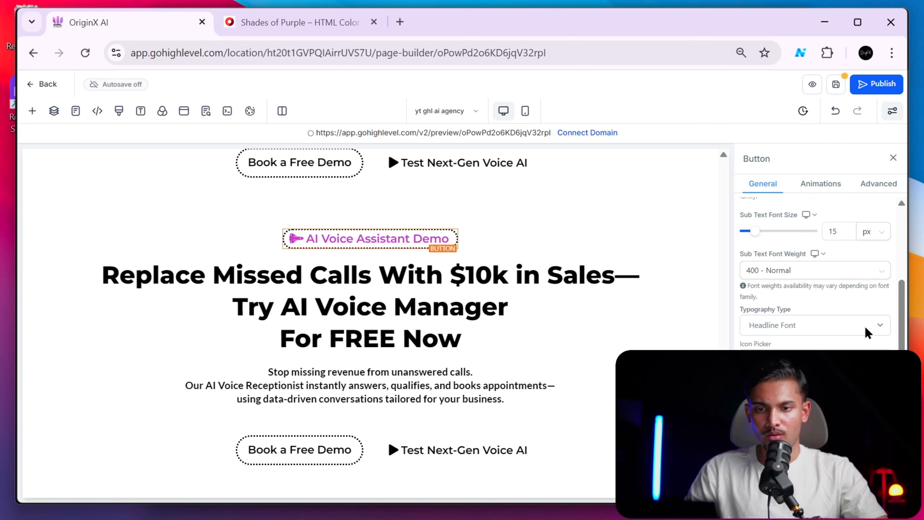
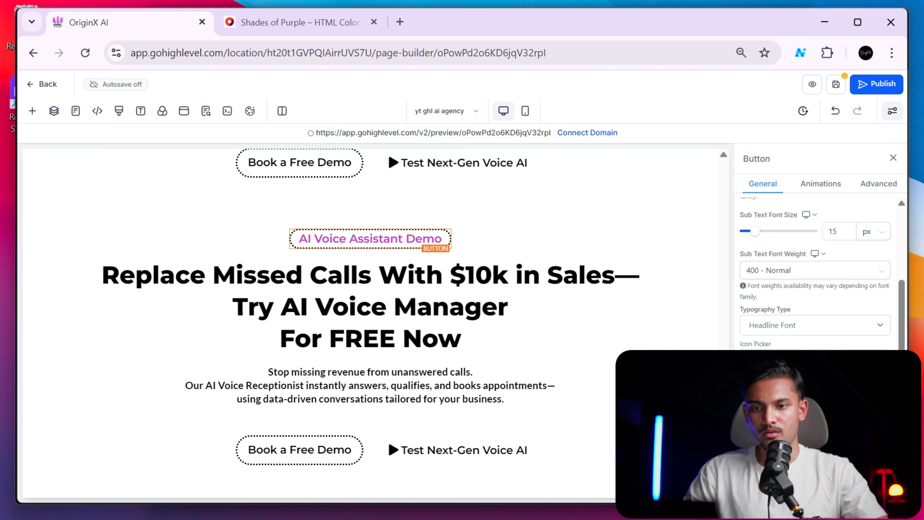
pyautogui.scroll(-5, 367, 334)
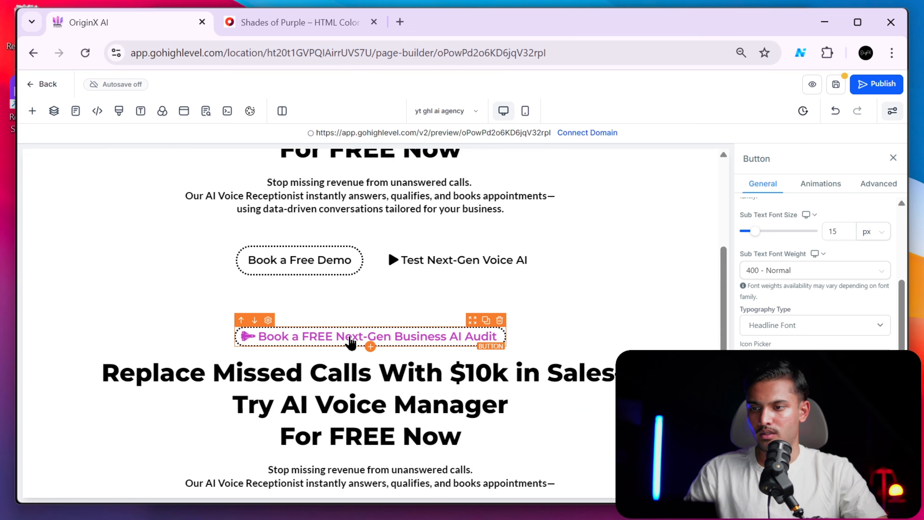
pyautogui.scroll(-3, 852, 284)
pyautogui.scroll(3, 853, 330)
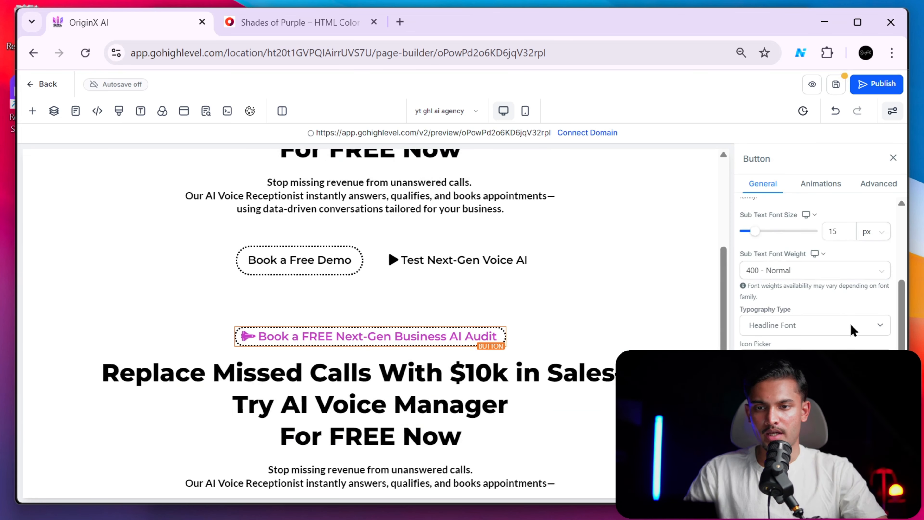
pyautogui.press('BackSpace')
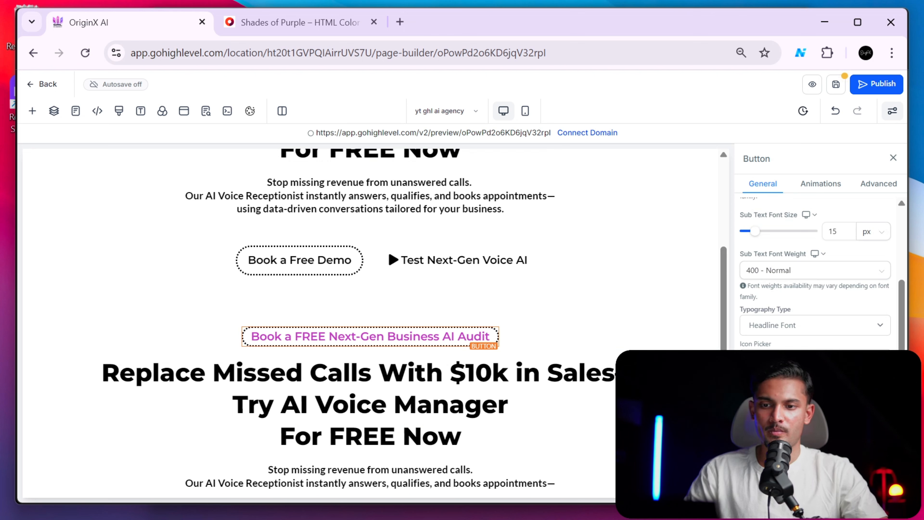
pyautogui.click(536, 394)
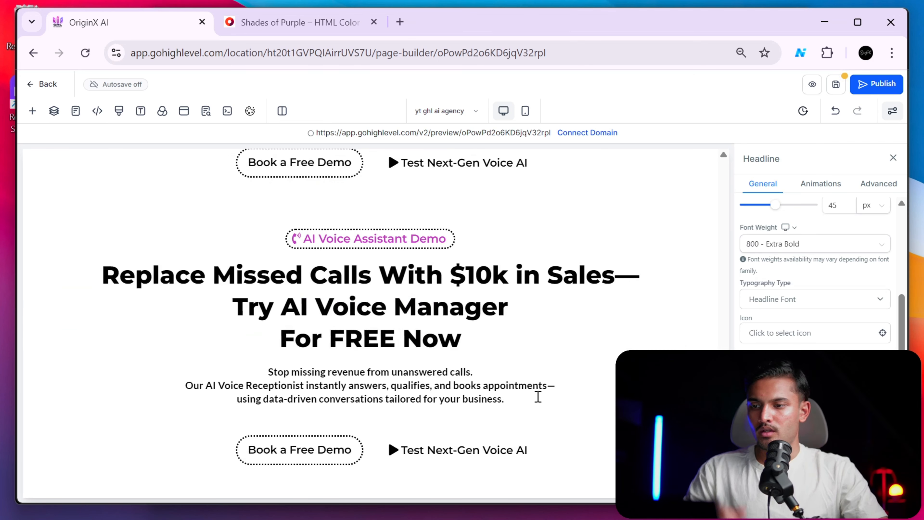
# On the reference site, copy the headline "Get 100+ Booked Calls This Month—Free AI Voice Agent Demo" below the audit badge.
pyautogui.scroll(10, 461, 307)
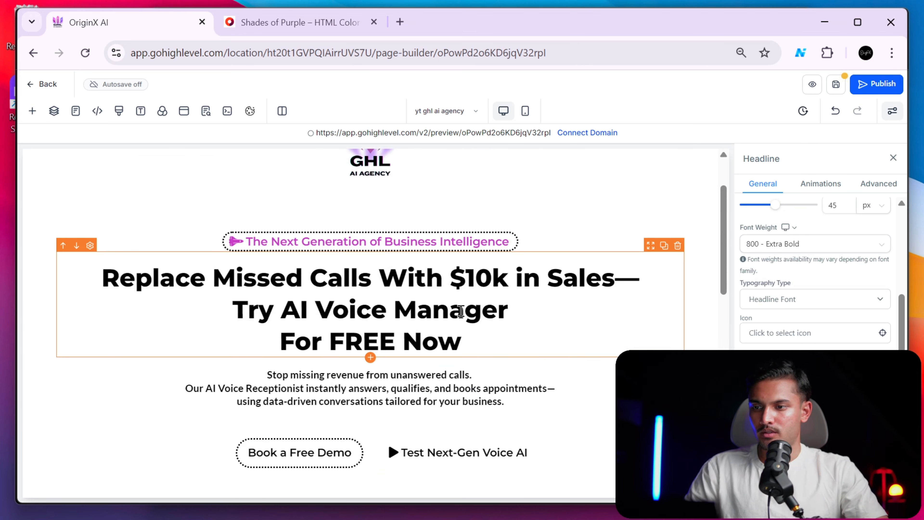
pyautogui.scroll(-5, 460, 311)
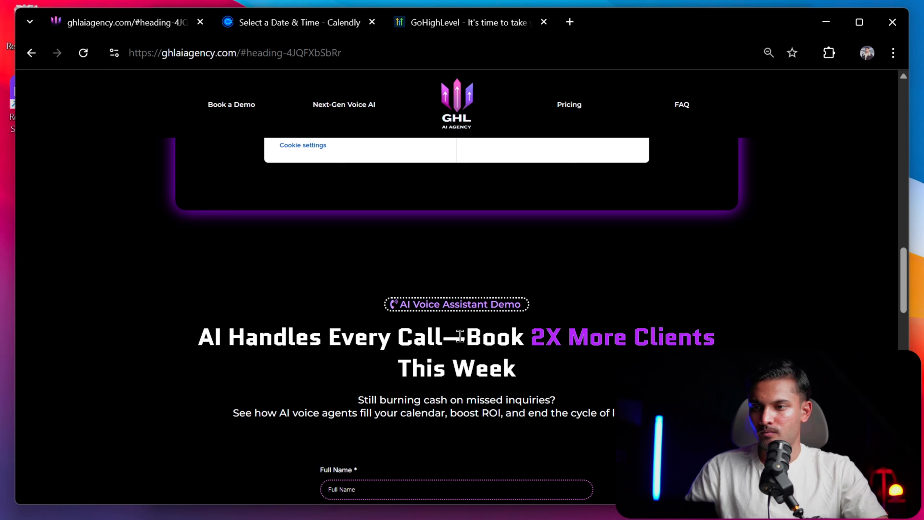
pyautogui.scroll(10, 429, 344)
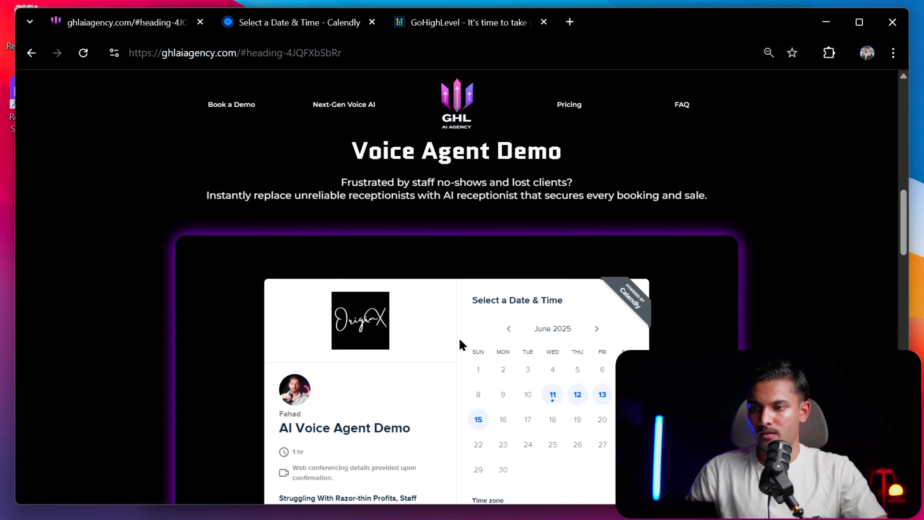
pyautogui.scroll(-5, 429, 344)
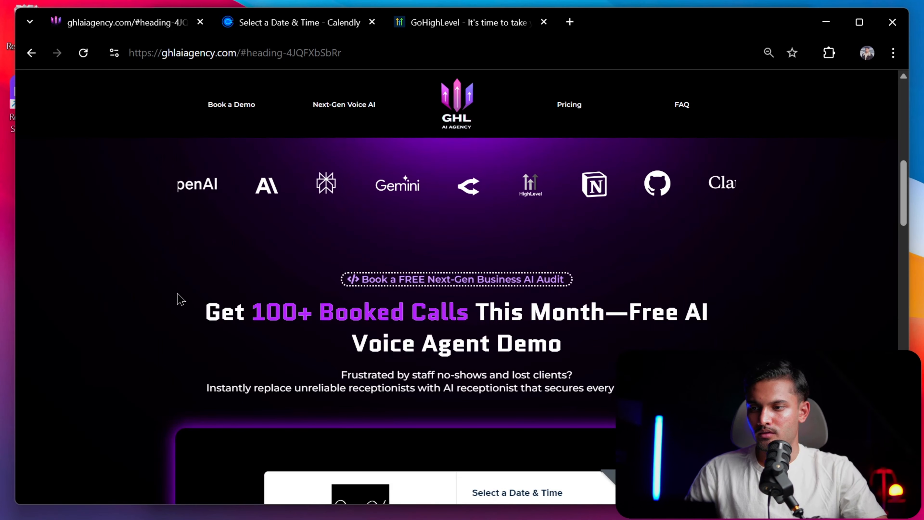
pyautogui.moveTo(175, 299); pyautogui.dragTo(589, 362)
pyautogui.hotkey('ctrl', 'c')
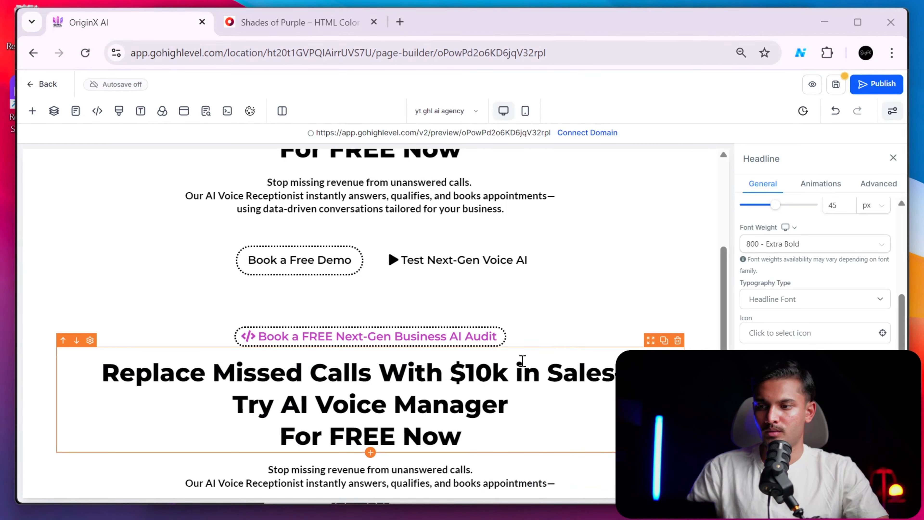
# In the page builder, paste the copied text over the audit section's headline, removing the blank first line and joining "Get" with "100+ Booked Calls".
pyautogui.click(444, 379)
pyautogui.hotkey('ctrl', 'a')
pyautogui.hotkey('ctrl', 'v')
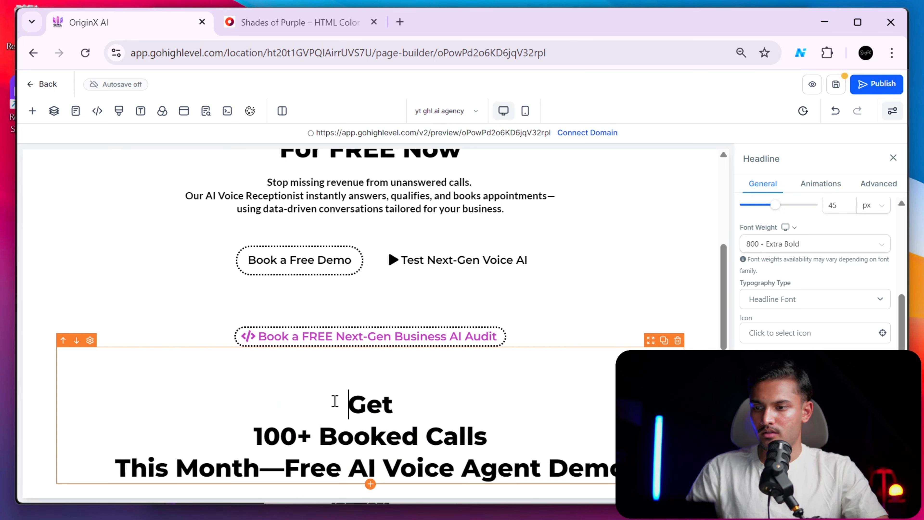
pyautogui.press('BackSpace')
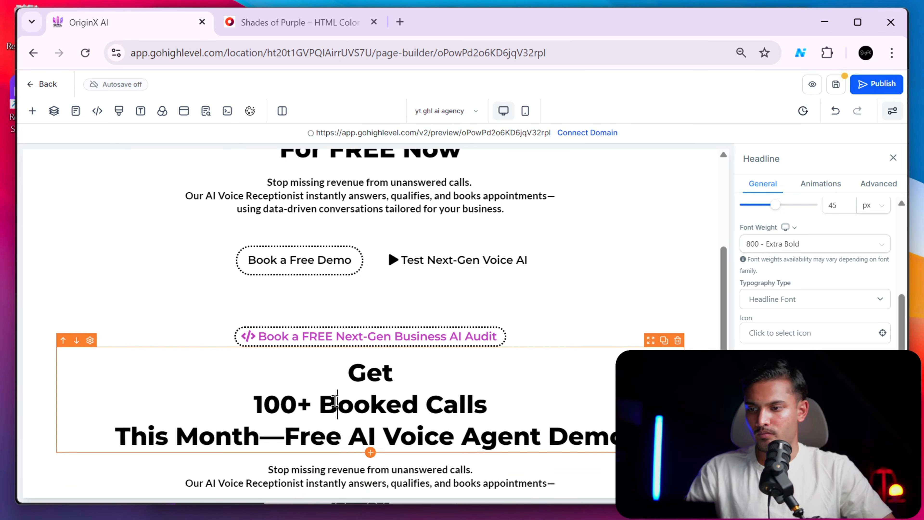
pyautogui.press('BackSpace')
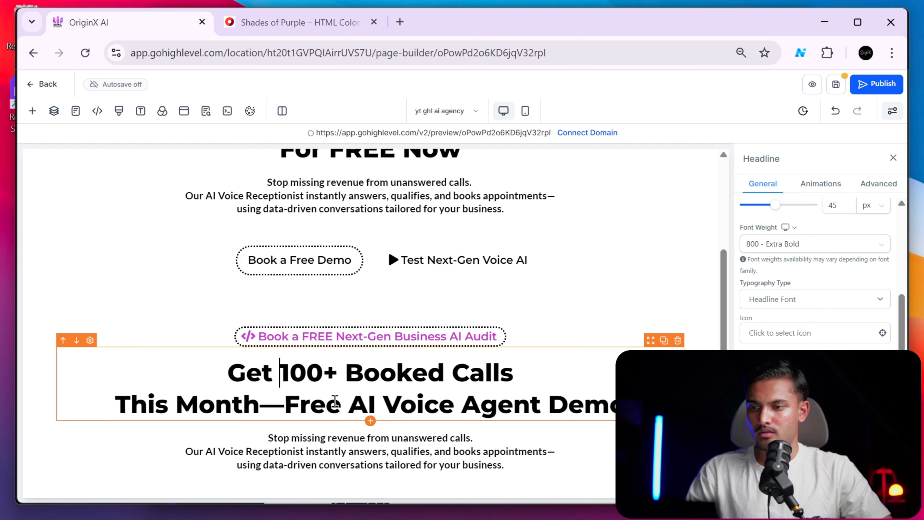
pyautogui.click(498, 404)
pyautogui.click(611, 332)
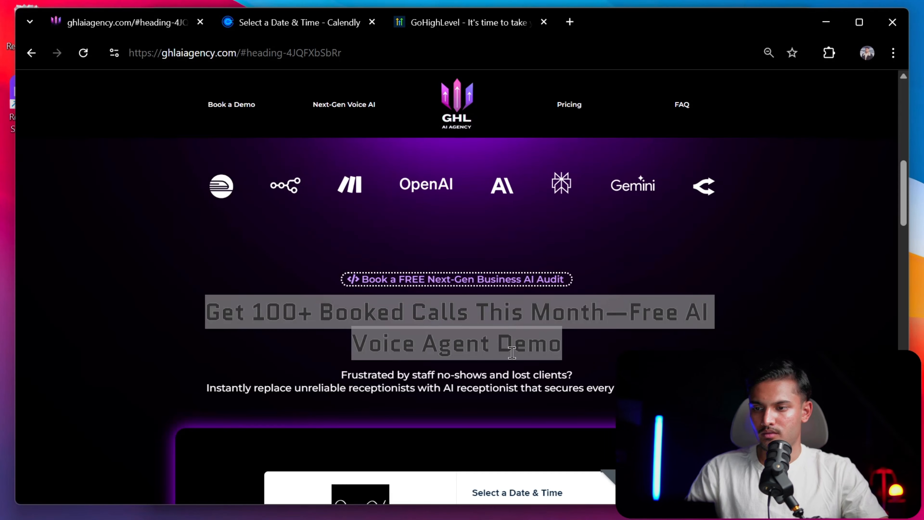
# Replace the audit section's paragraph with the reference text starting "Frustrated by staff no-shows and lost clients?" and remove the blank lines above it.
pyautogui.moveTo(309, 365); pyautogui.dragTo(573, 388)
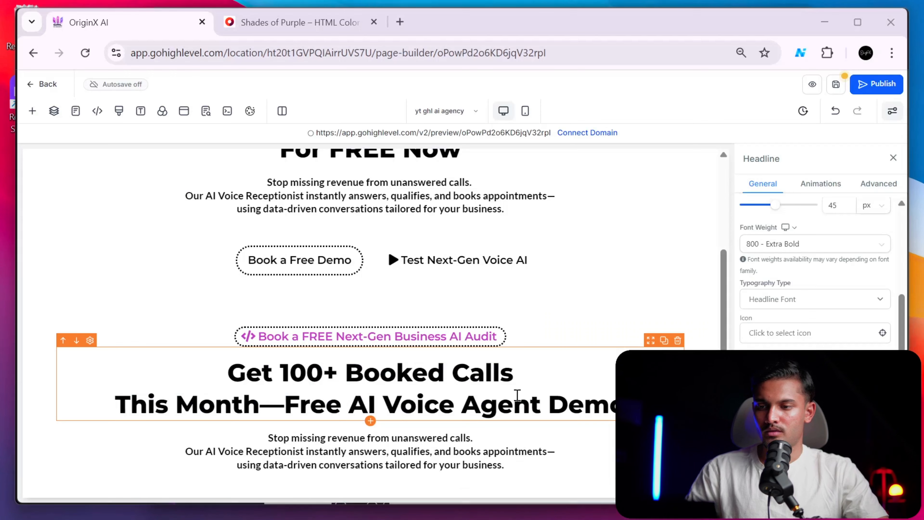
pyautogui.click(434, 440)
pyautogui.hotkey('ctrl', 'a')
pyautogui.write('Frustrated by staff no-shows and lost clients? Instantly replace unreliable receptionists with AI receptionist that secures every booking and sale.')
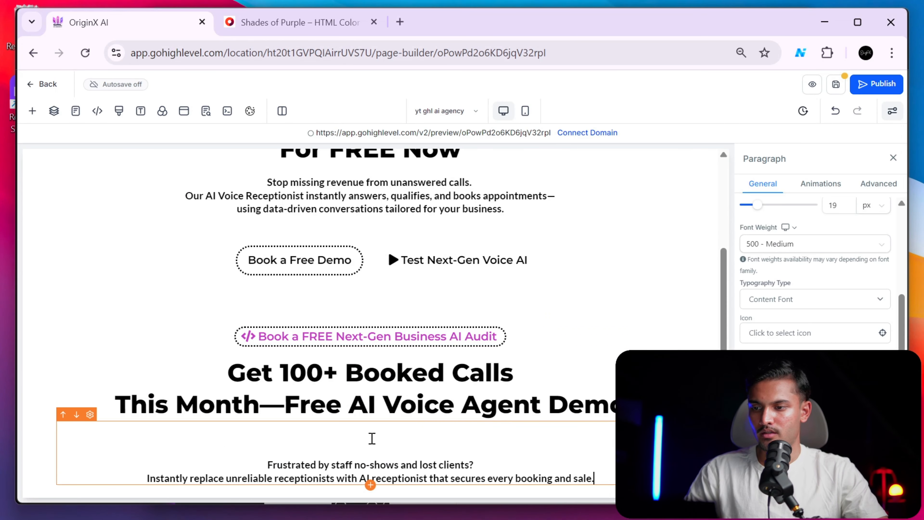
pyautogui.click(268, 465)
pyautogui.press('BackSpace')
pyautogui.press('BackSpace')
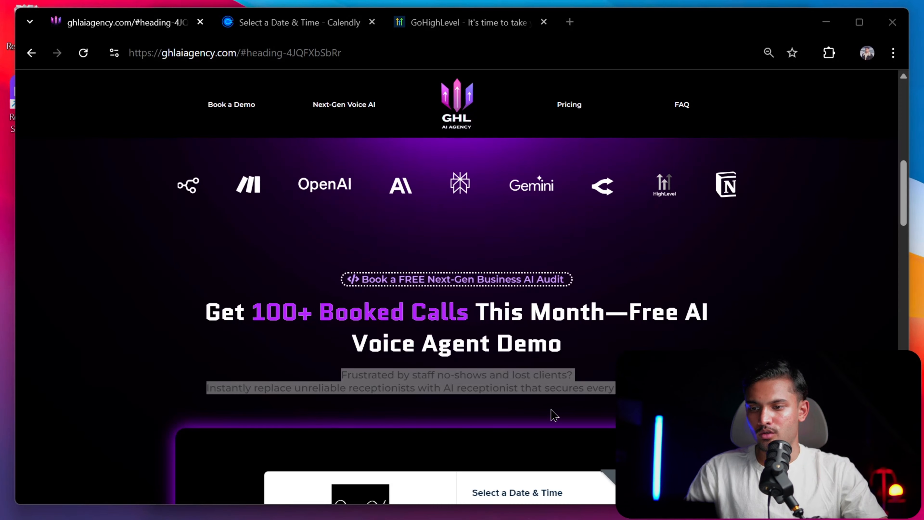
# On the reference site, copy the voice assistant section's headline "AI Handles Every Call—Book 2X More Clients This Week".
pyautogui.tripleClick(494, 380)
pyautogui.scroll(-15, 493, 380)
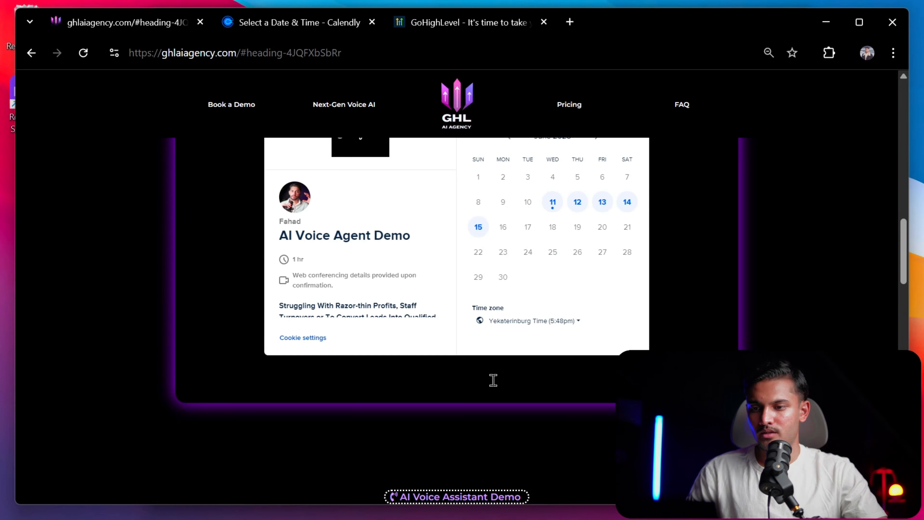
pyautogui.moveTo(200, 334); pyautogui.dragTo(540, 378)
pyautogui.hotkey('ctrl', 'c')
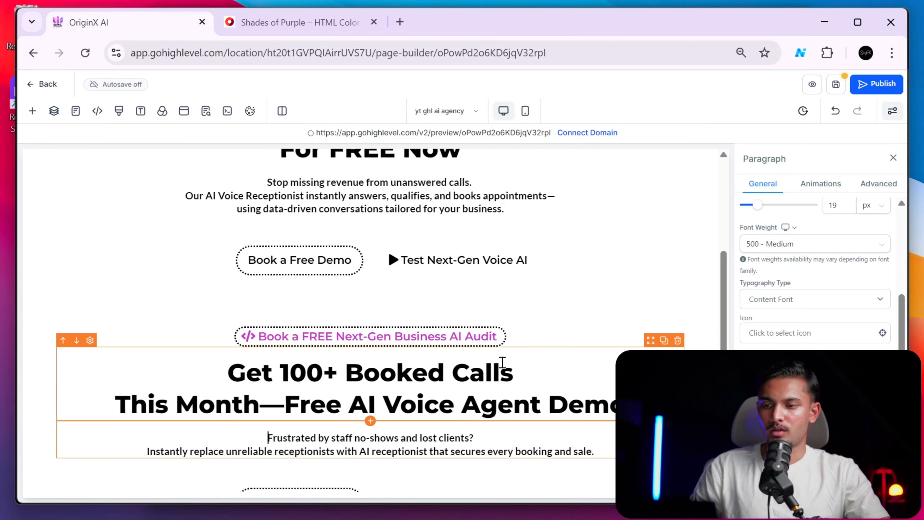
# Paste the copied text over the headline below the page builder's "AI Voice Assistant Demo" badge and remove its blank first line and extra line breaks.
pyautogui.scroll(5, 502, 363)
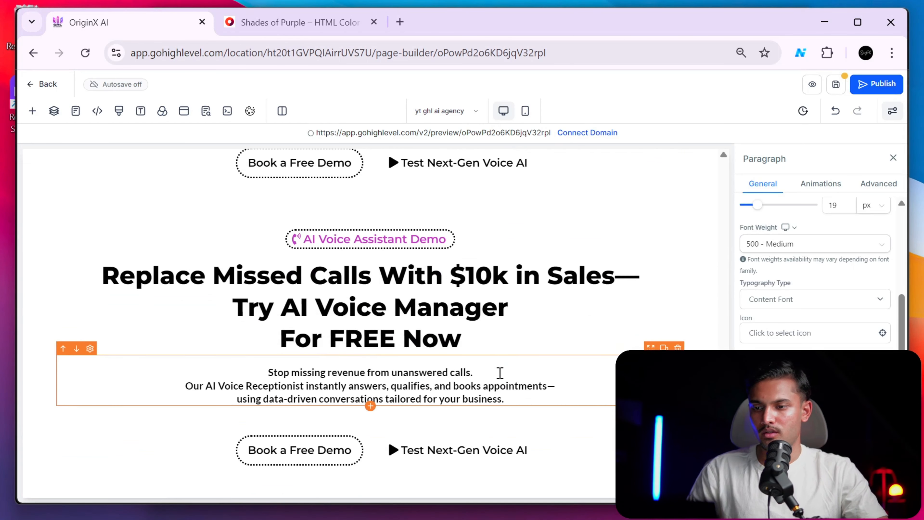
pyautogui.tripleClick(509, 334)
pyautogui.hotkey('ctrl', 'v')
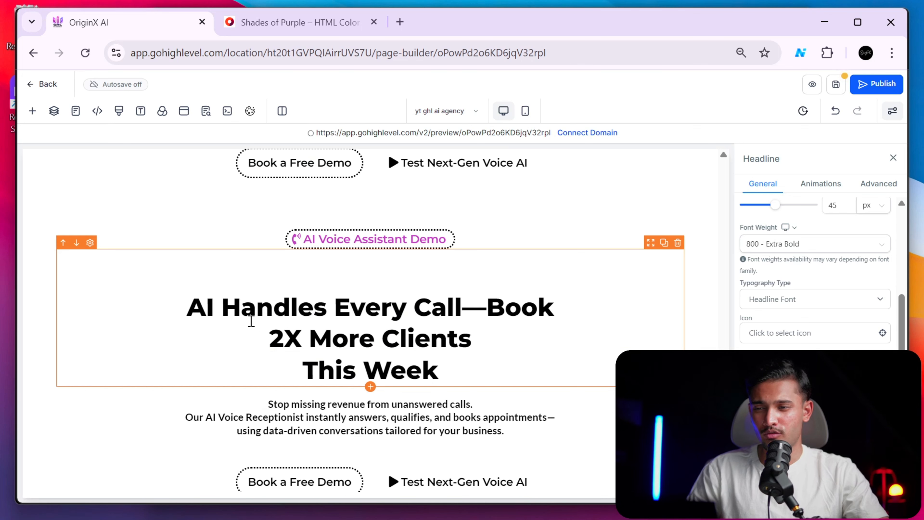
pyautogui.press('BackSpace')
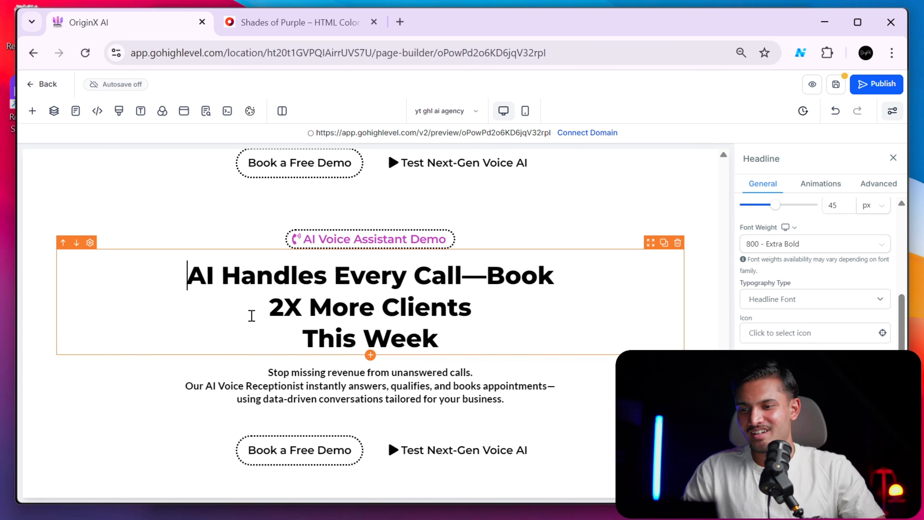
pyautogui.click(312, 341)
pyautogui.press('BackSpace')
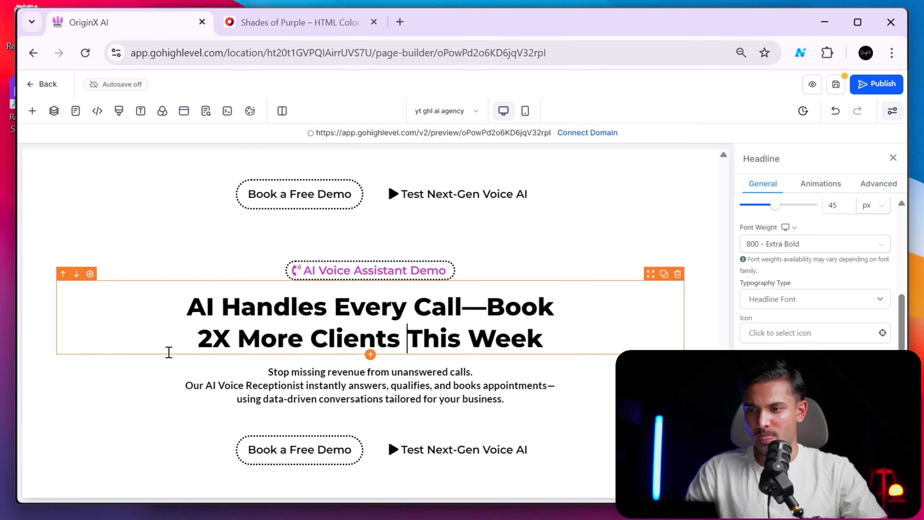
pyautogui.click(182, 344)
pyautogui.press('BackSpace')
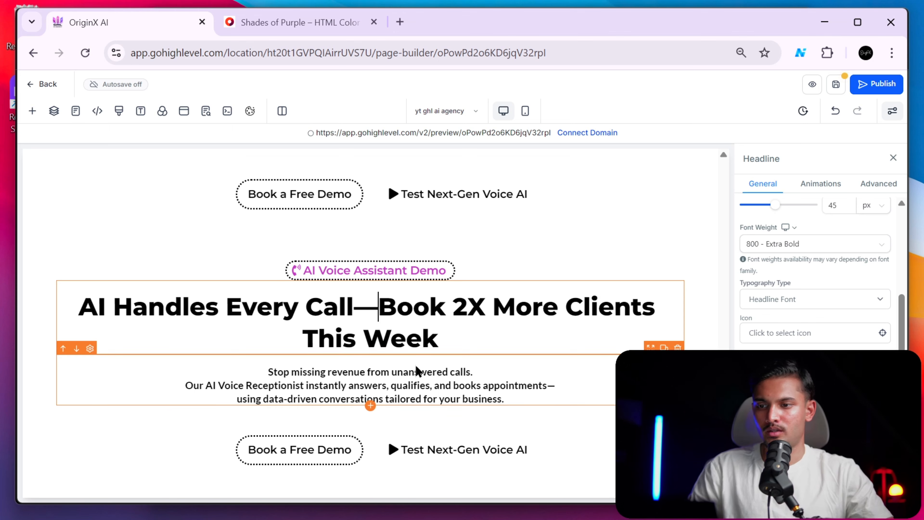
# On the reference site, examine the purple accent words in the headlines, highlighting "Manager" in the hero headline.
pyautogui.click(523, 281)
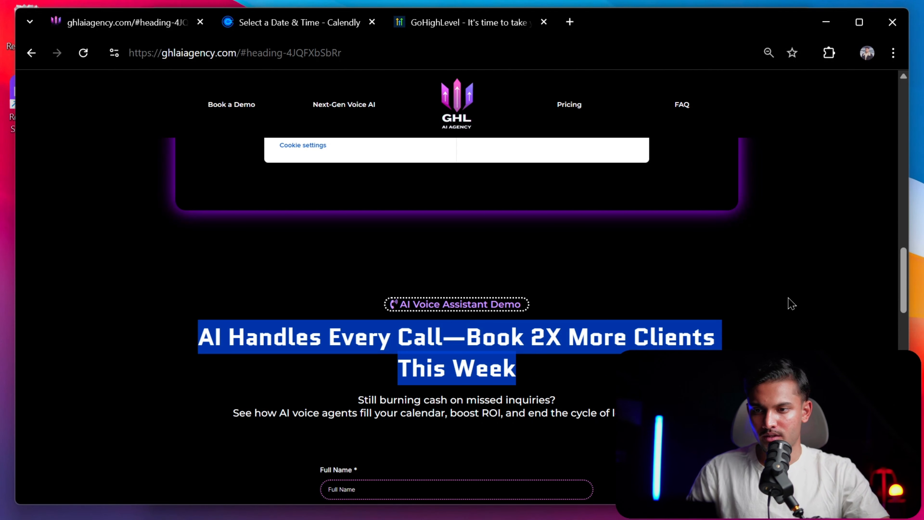
pyautogui.click(573, 350)
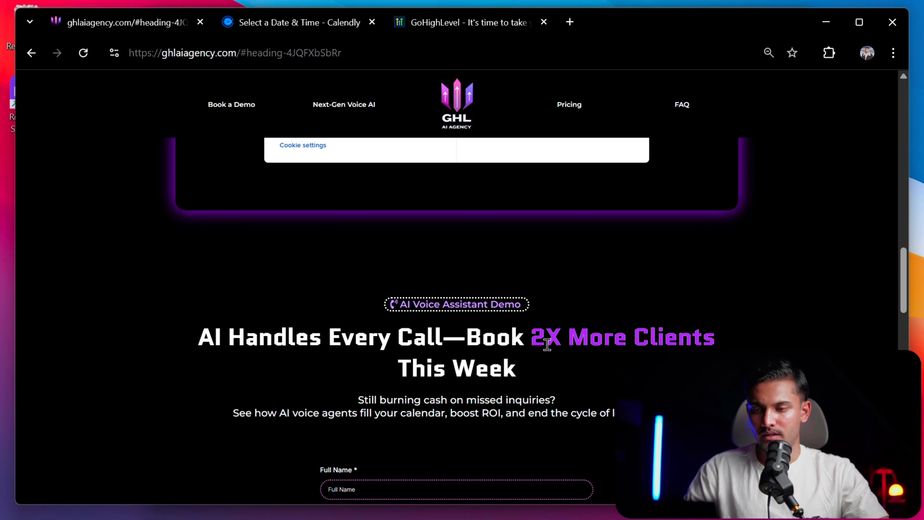
pyautogui.scroll(15, 548, 352)
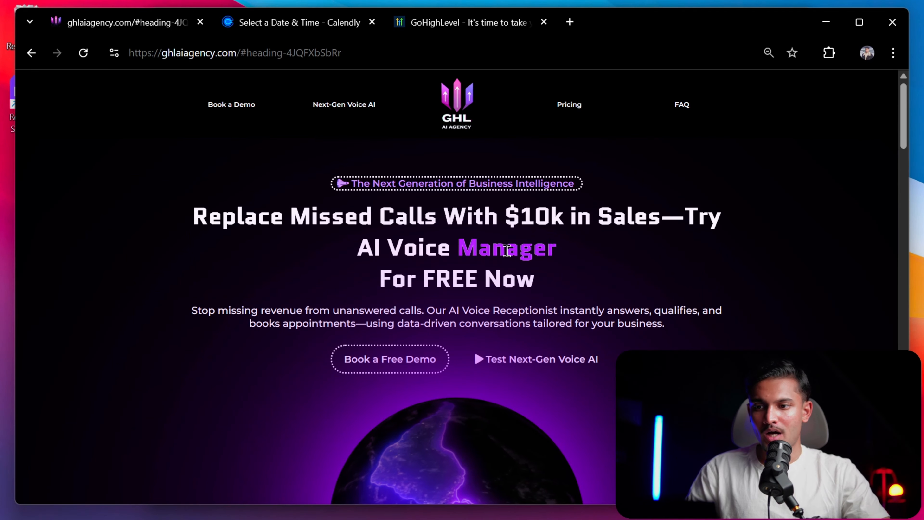
pyautogui.moveTo(456, 248); pyautogui.dragTo(579, 255)
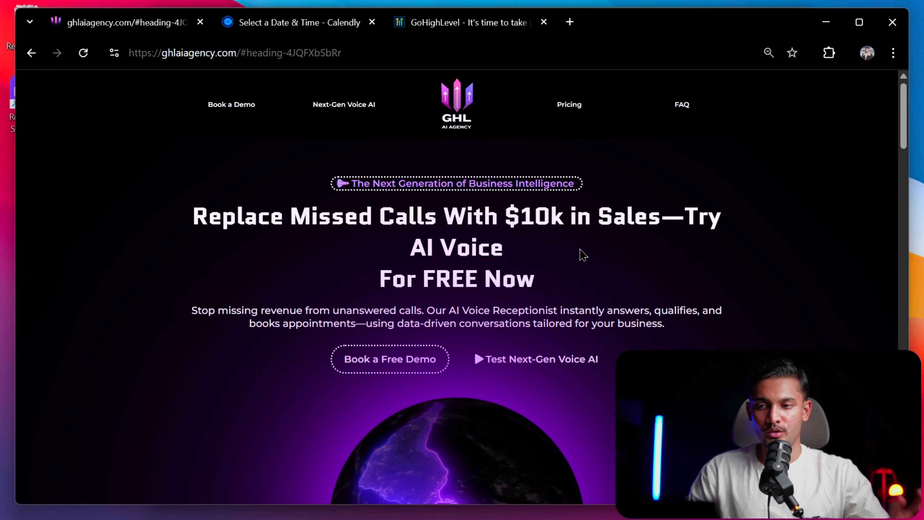
# Switch to the page builder and underline the word "Manager" in the hero headline.
pyautogui.hotkey('alt', 'Tab')
pyautogui.scroll(8, 565, 258)
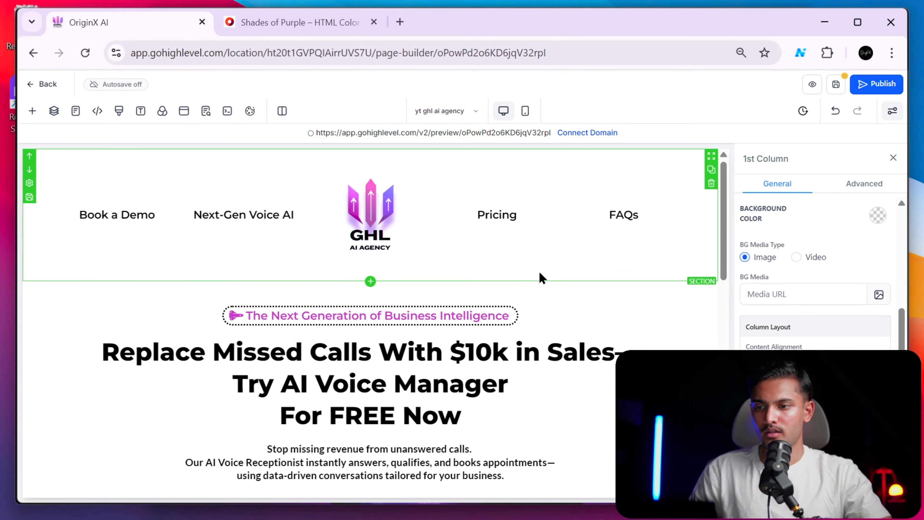
pyautogui.moveTo(397, 392); pyautogui.dragTo(533, 386)
pyautogui.scroll(-5, 781, 343)
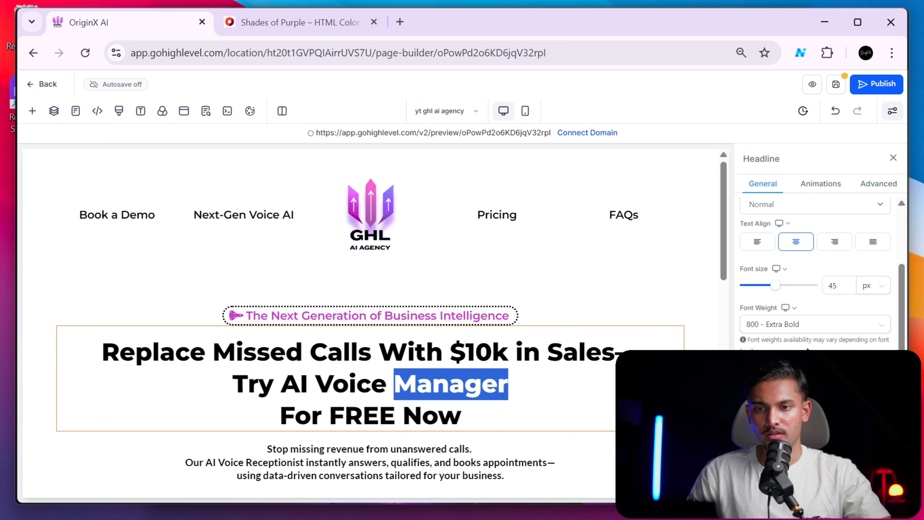
pyautogui.click(567, 381)
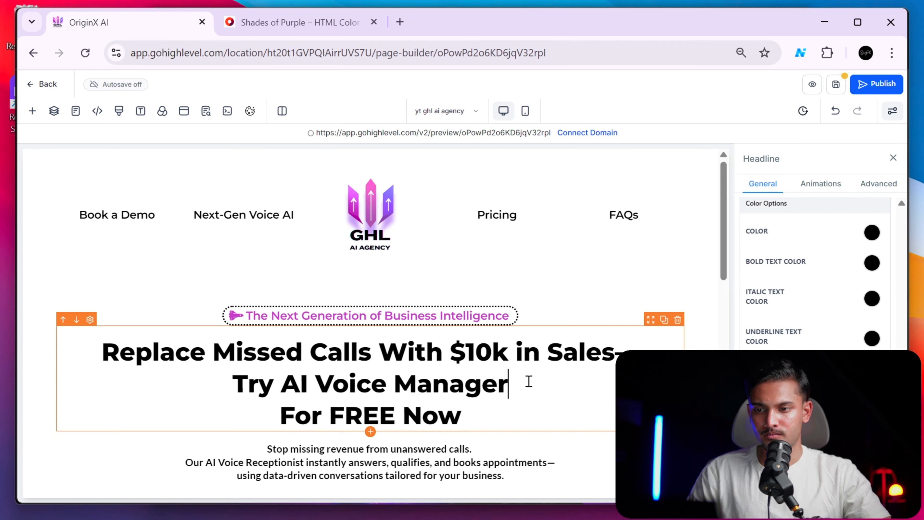
pyautogui.moveTo(398, 385); pyautogui.dragTo(505, 386)
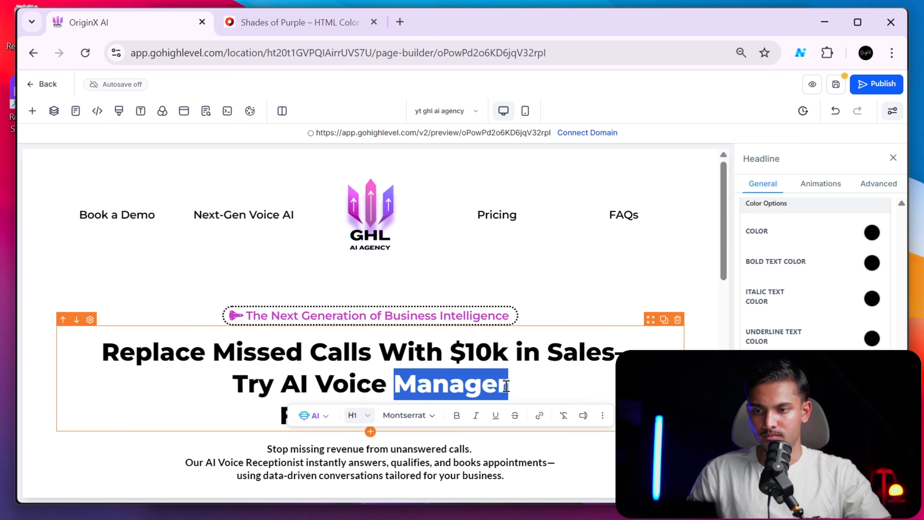
pyautogui.click(500, 416)
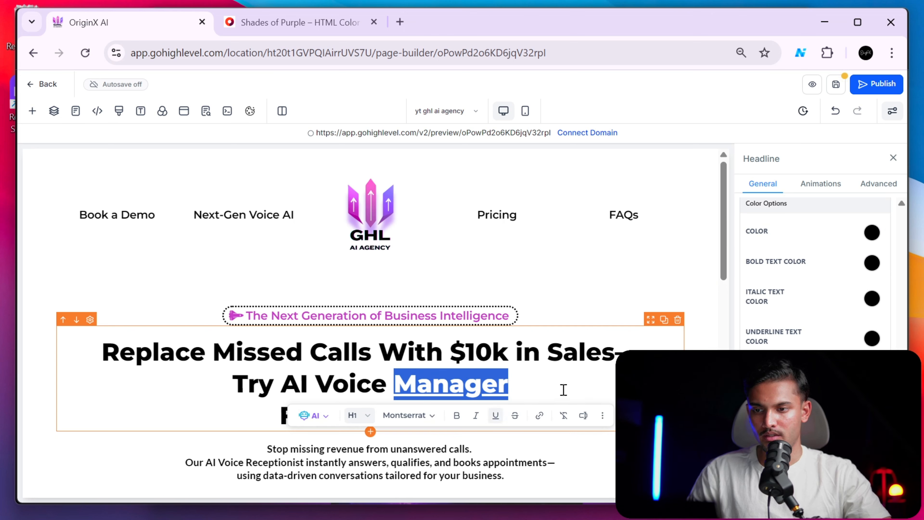
pyautogui.click(564, 388)
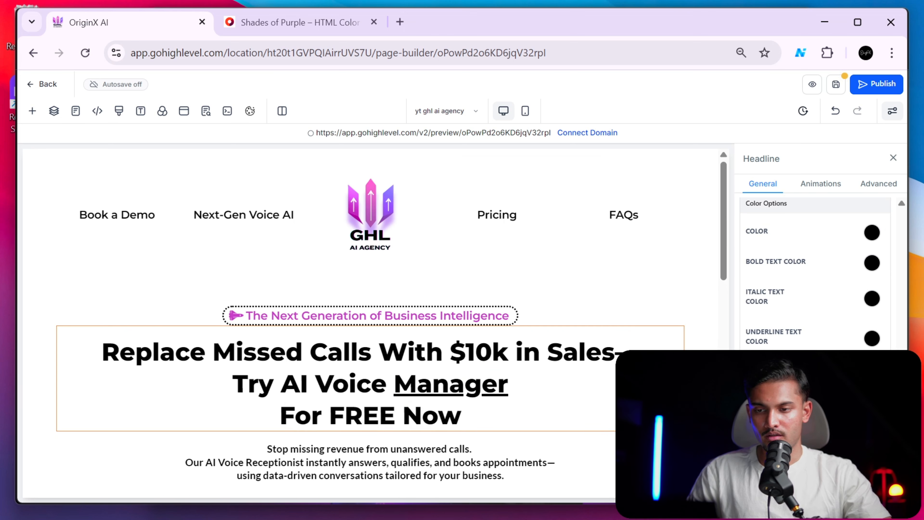
# Set the hero headline's underline text color to the magenta-purple accent used in the badge.
pyautogui.scroll(10, 832, 345)
pyautogui.scroll(-10, 823, 273)
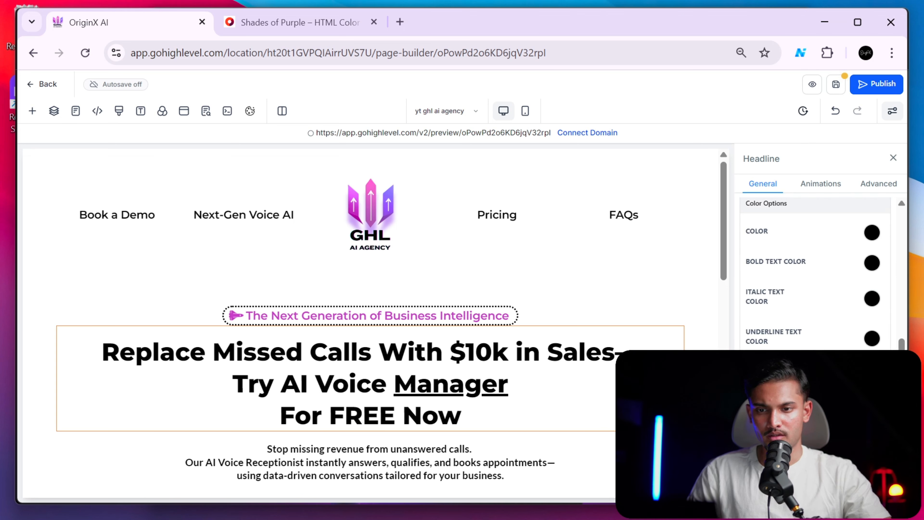
pyautogui.click(819, 422)
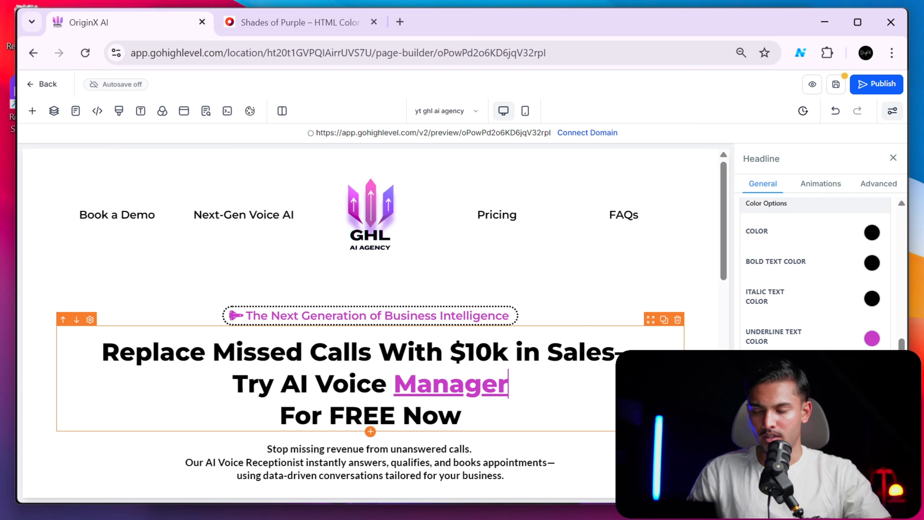
# Compare the audit and voice assistant headlines with the reference site to identify which words carry the purple accent.
pyautogui.scroll(-8, 655, 386)
pyautogui.scroll(-5, 567, 338)
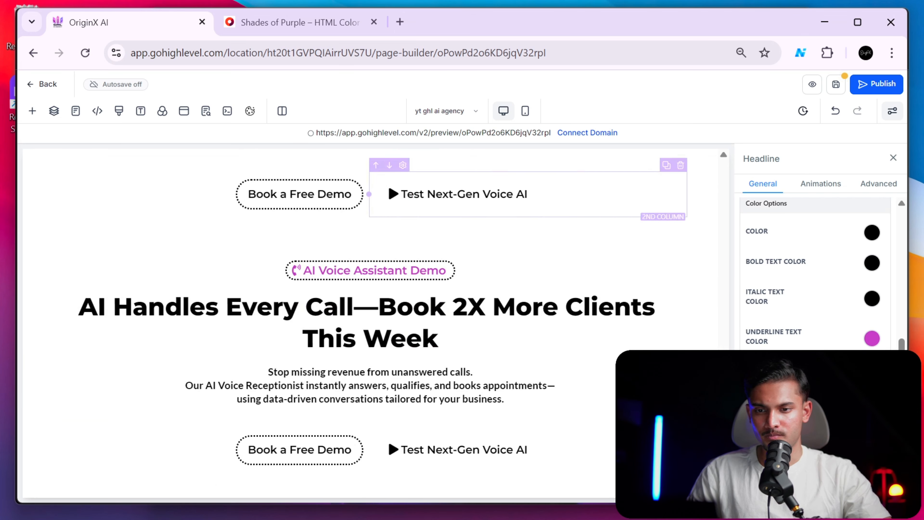
pyautogui.click(567, 338)
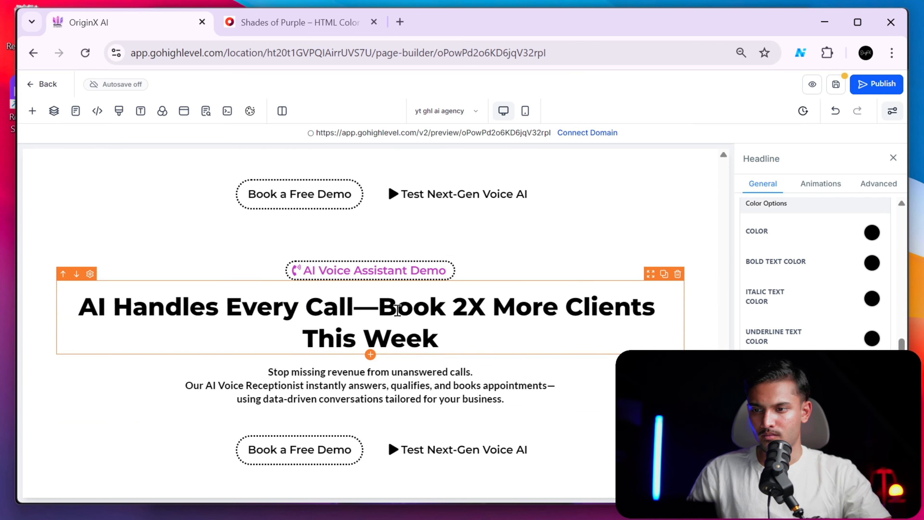
pyautogui.hotkey('alt', 'Tab')
pyautogui.scroll(-8, 430, 295)
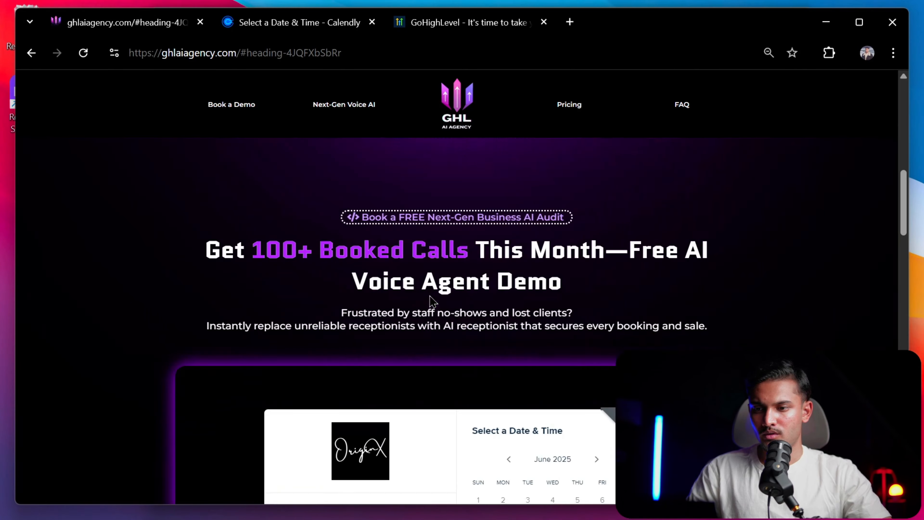
pyautogui.hotkey('alt', 'Tab')
pyautogui.scroll(-4, 465, 312)
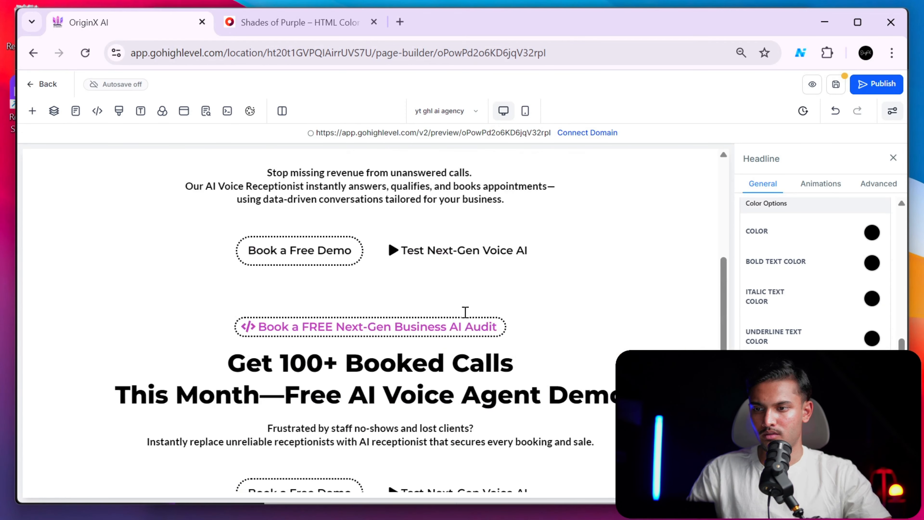
pyautogui.scroll(3, 466, 312)
pyautogui.scroll(-5, 462, 310)
pyautogui.hotkey('alt', 'Tab')
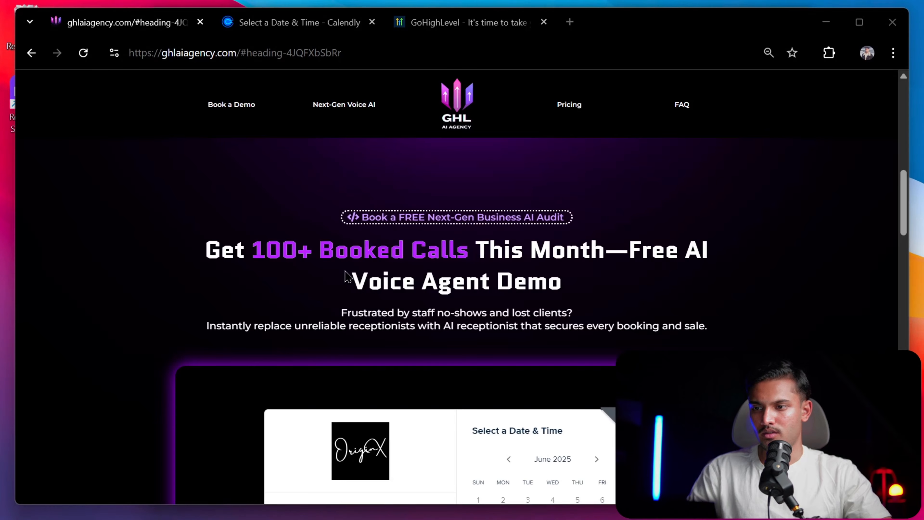
pyautogui.hotkey('alt', 'Tab')
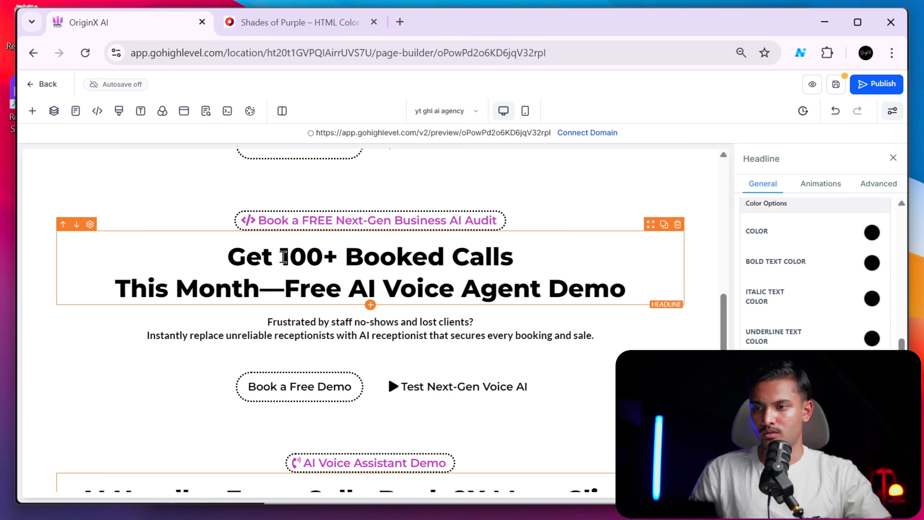
# Underline "100+ Booked Calls" in the audit headline and set its underline text color to the magenta-purple accent.
pyautogui.moveTo(284, 257); pyautogui.dragTo(513, 258)
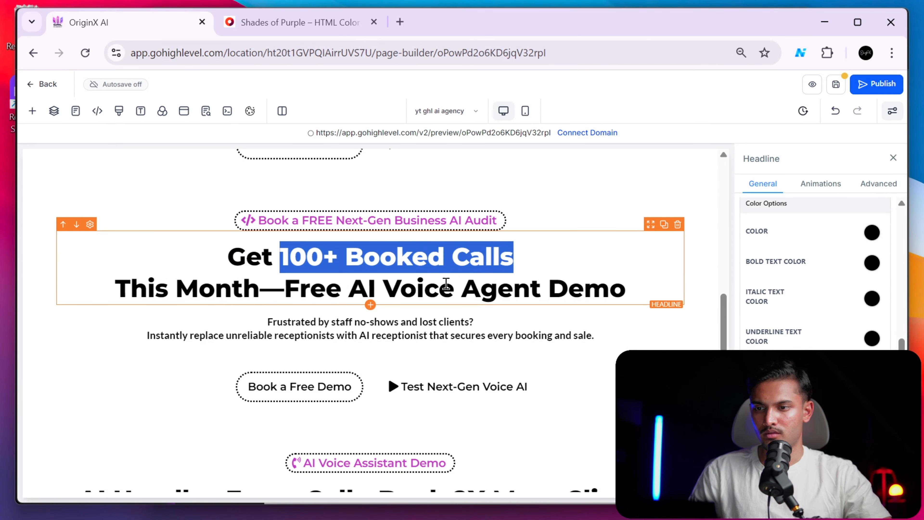
pyautogui.click(450, 262)
pyautogui.click(364, 257)
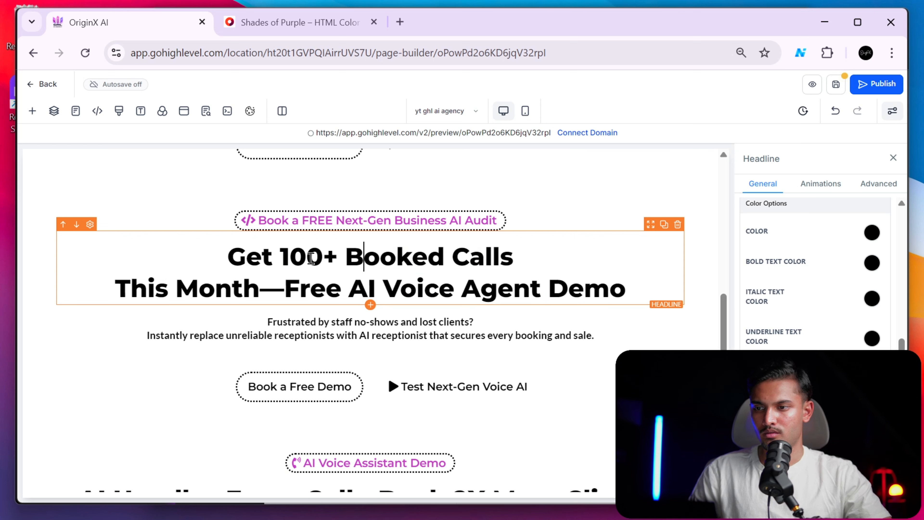
pyautogui.moveTo(282, 255); pyautogui.dragTo(521, 262)
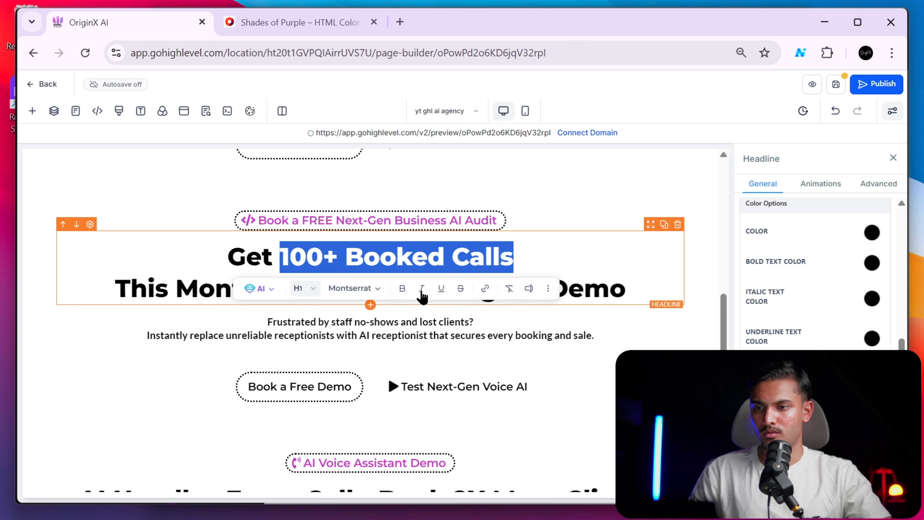
pyautogui.click(441, 288)
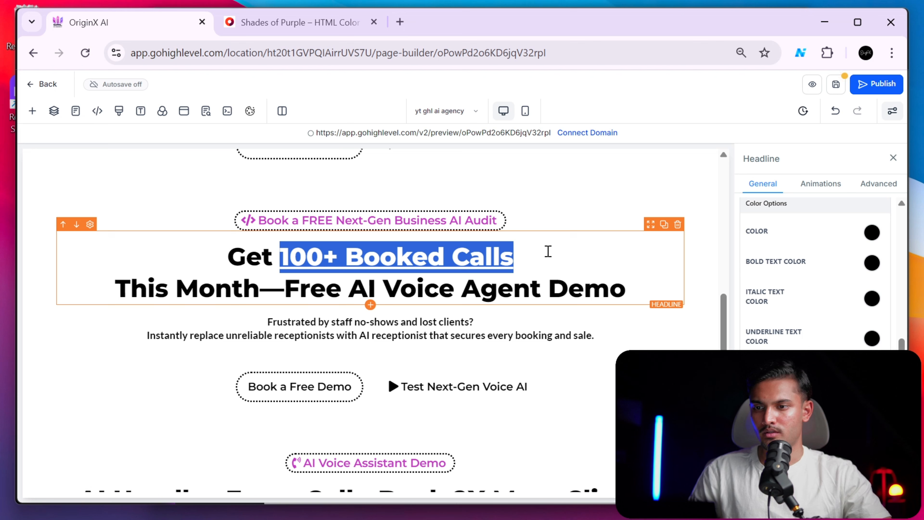
pyautogui.click(540, 290)
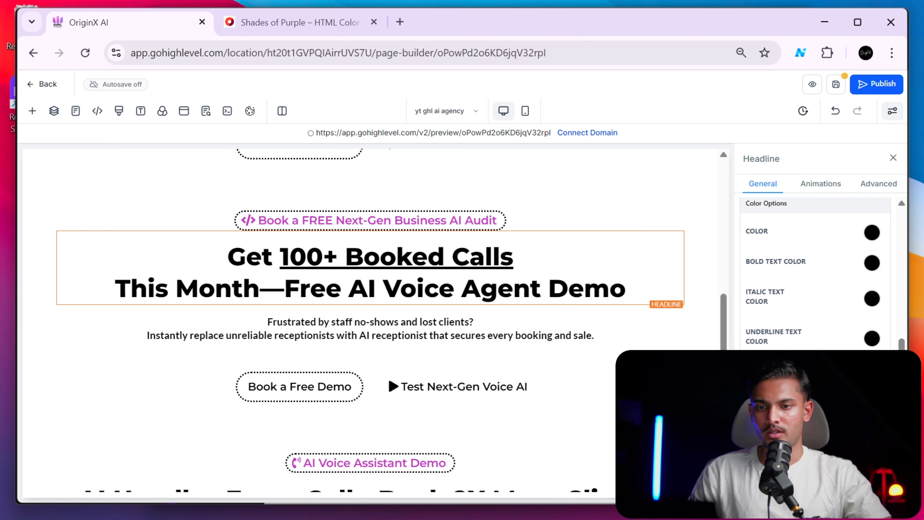
# Underline "2X More Clients" in the voice assistant headline and set its underline text color to the magenta-purple accent.
pyautogui.scroll(-5, 554, 282)
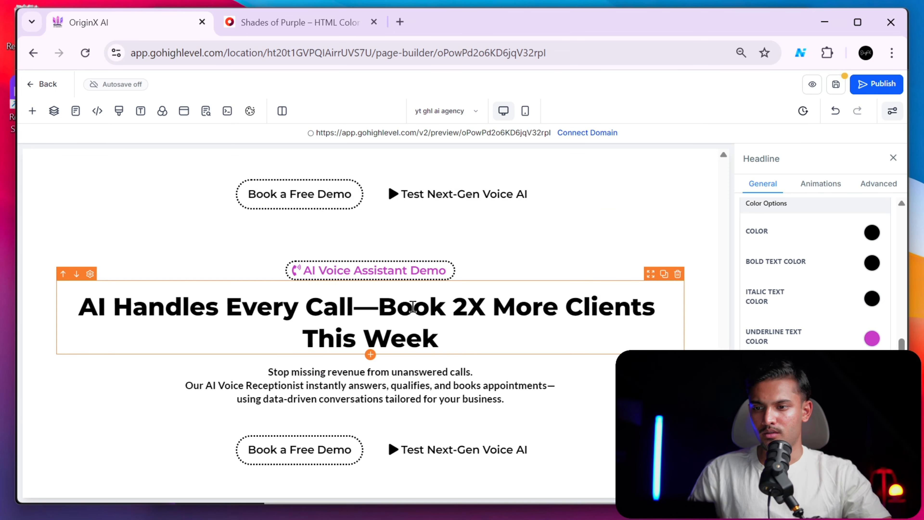
pyautogui.moveTo(455, 307); pyautogui.dragTo(668, 320)
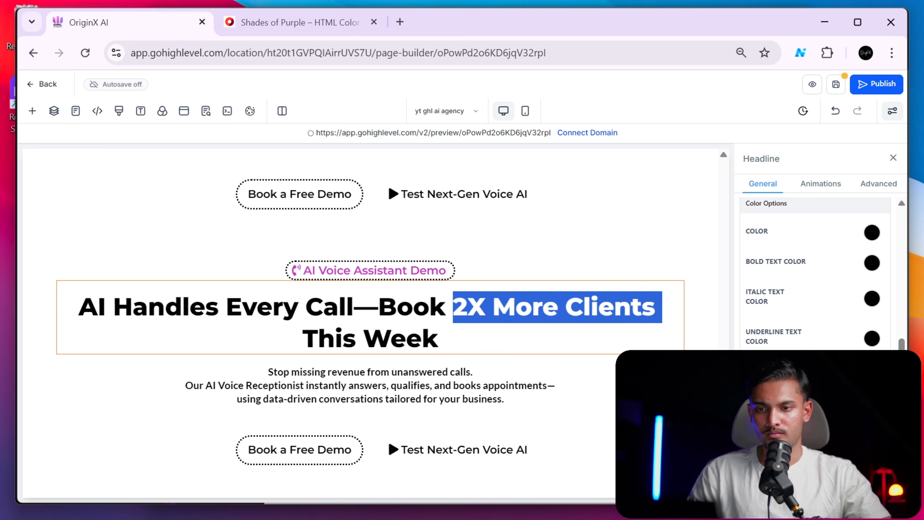
pyautogui.doubleClick(581, 304)
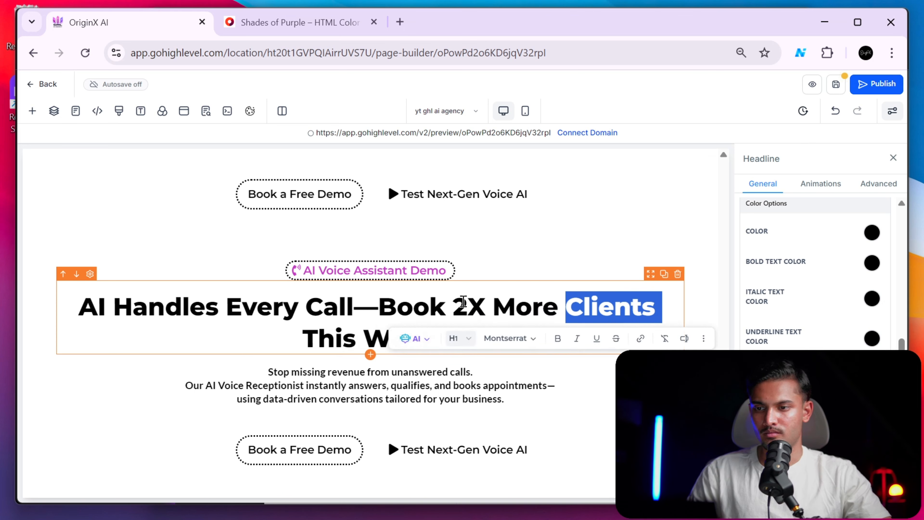
pyautogui.moveTo(454, 308); pyautogui.dragTo(656, 311)
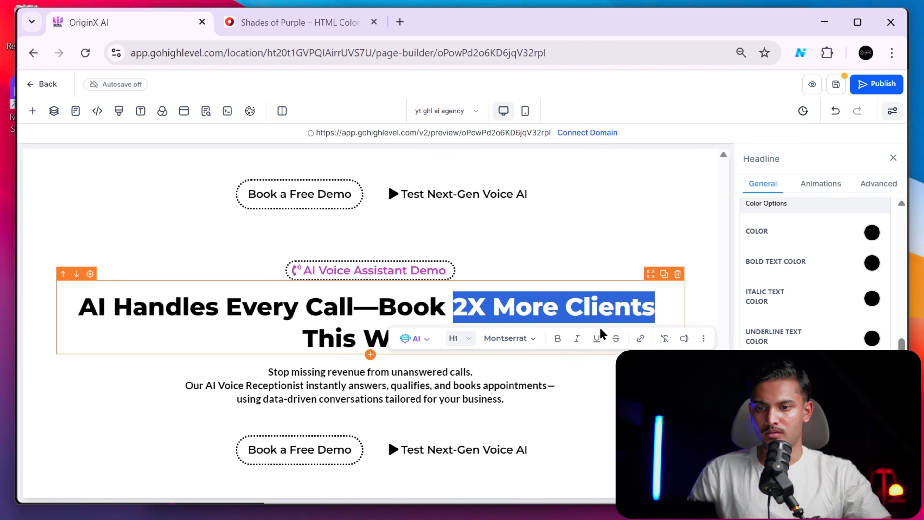
pyautogui.click(598, 338)
pyautogui.click(578, 368)
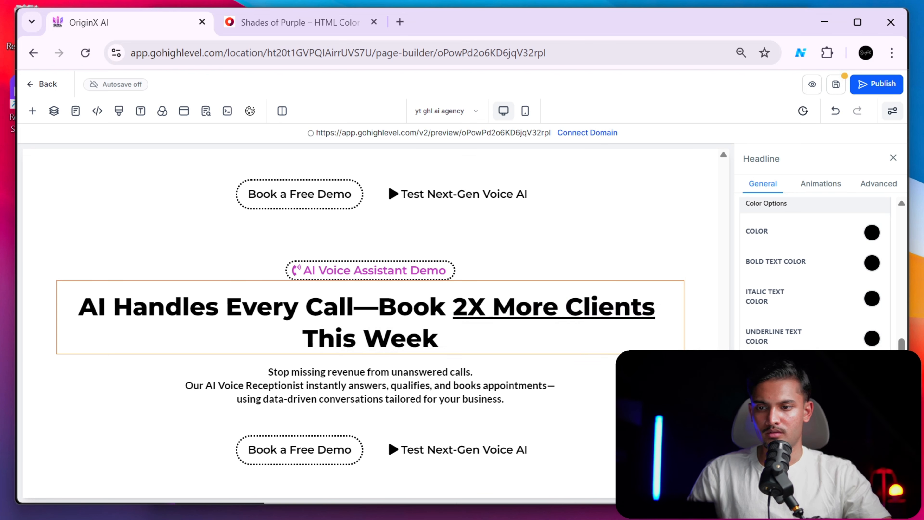
pyautogui.scroll(-5, 579, 366)
pyautogui.scroll(3, 578, 366)
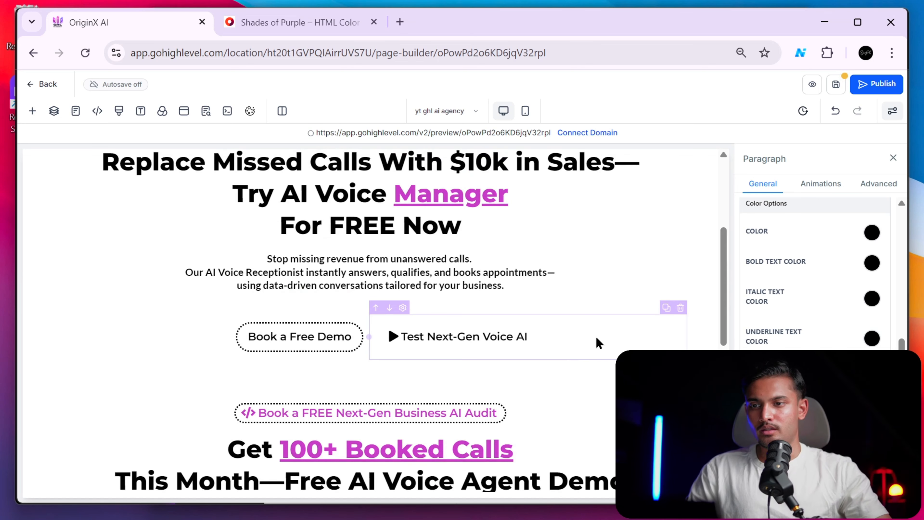
# Check the section layout against the reference site and delete the two-column button row below the audit section's paragraph.
pyautogui.click(506, 188)
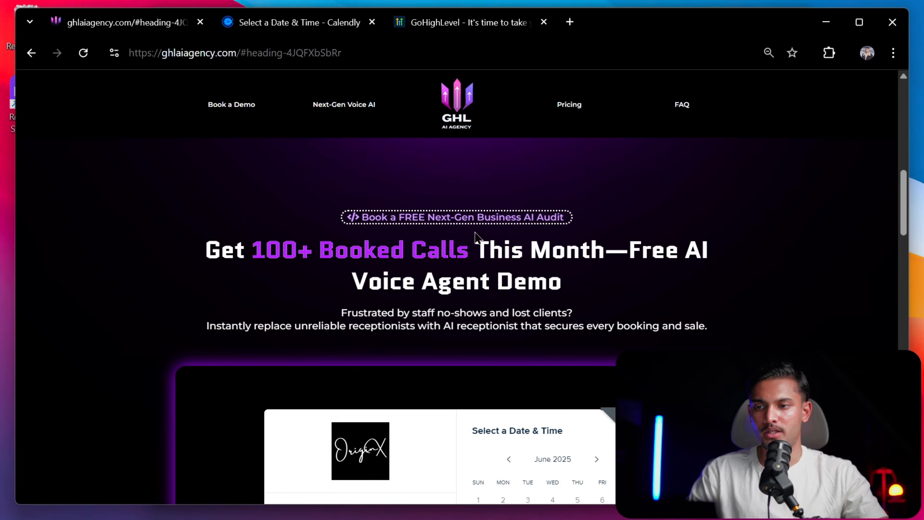
pyautogui.scroll(-5, 588, 247)
pyautogui.scroll(5, 364, 315)
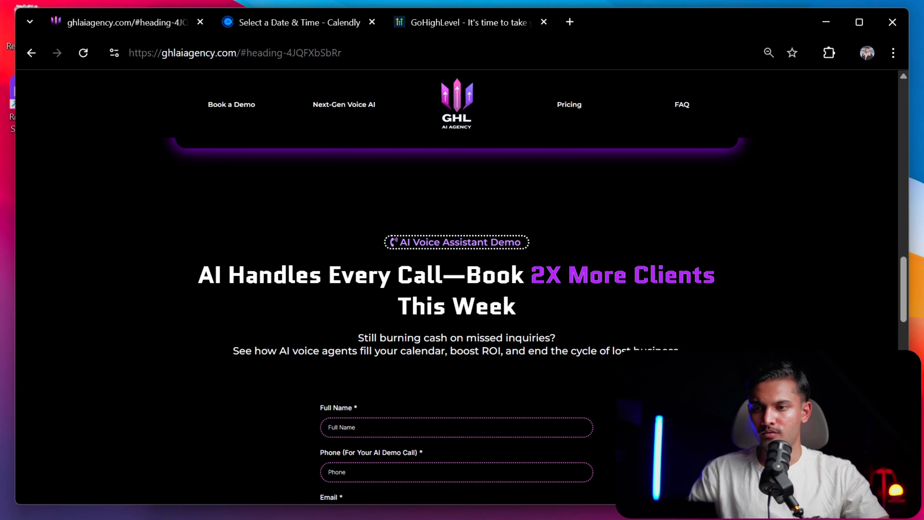
pyautogui.scroll(-5, 463, 291)
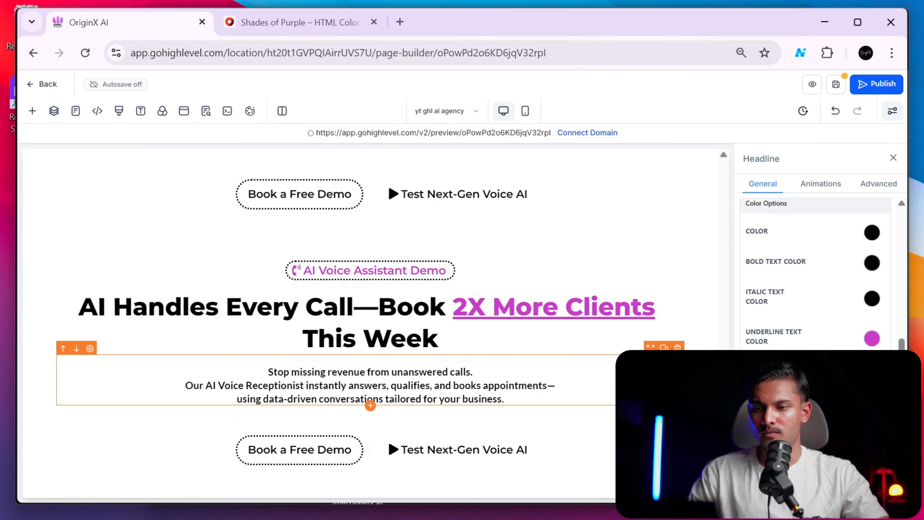
pyautogui.scroll(2, 369, 450)
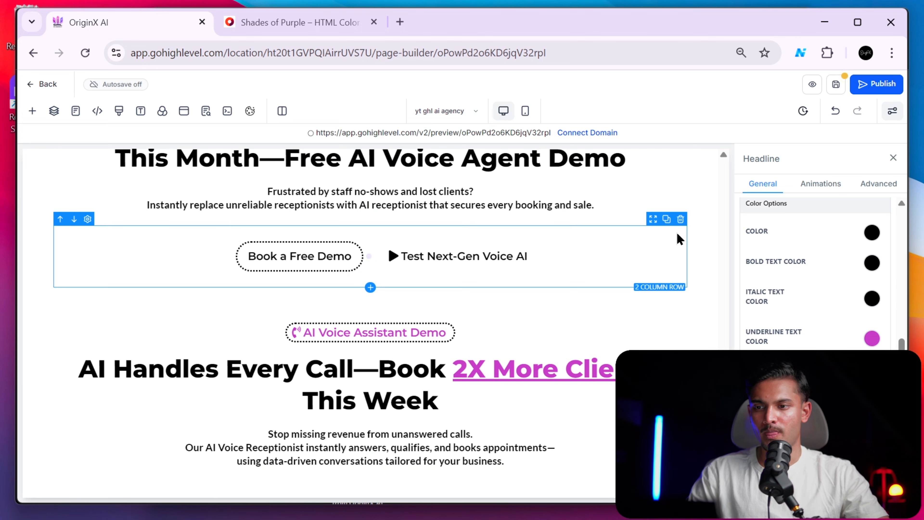
pyautogui.click(680, 220)
pyautogui.scroll(10, 517, 318)
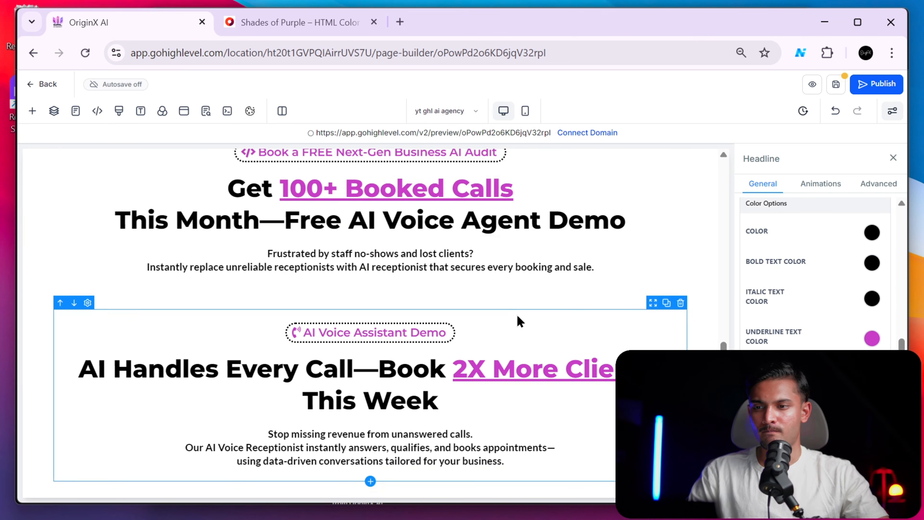
# On the reference site, examine the audit calendar, the voice demo form and the Frequently Asked Questions section.
pyautogui.scroll(-8, 517, 316)
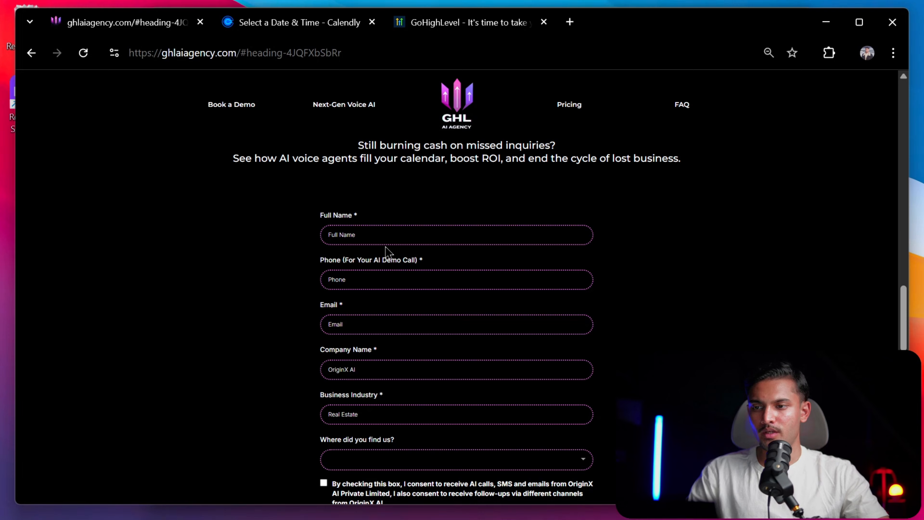
pyautogui.scroll(15, 555, 303)
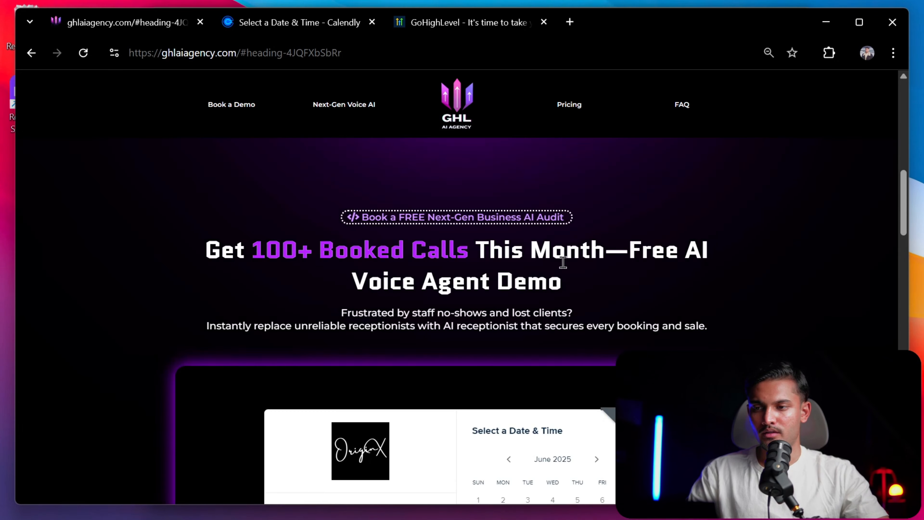
pyautogui.scroll(-10, 437, 314)
pyautogui.scroll(5, 291, 349)
pyautogui.scroll(-6, 467, 366)
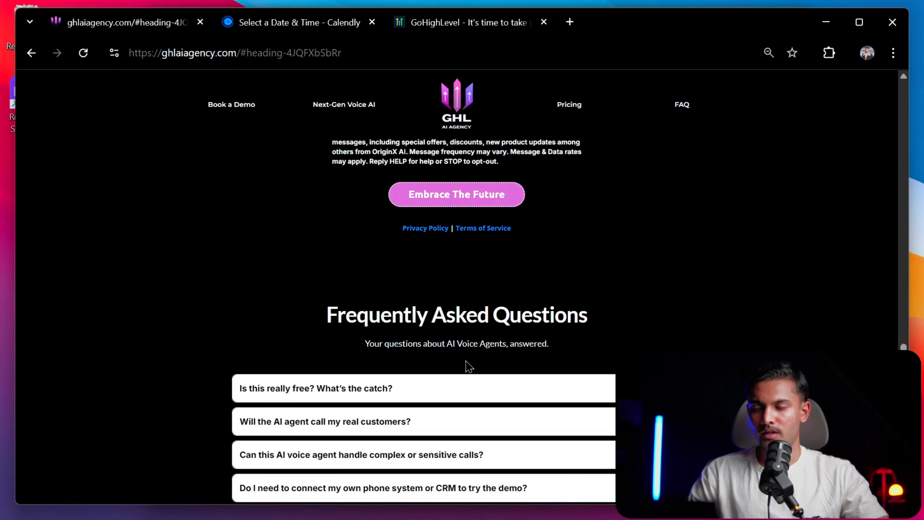
pyautogui.scroll(-6, 467, 367)
pyautogui.scroll(6, 464, 369)
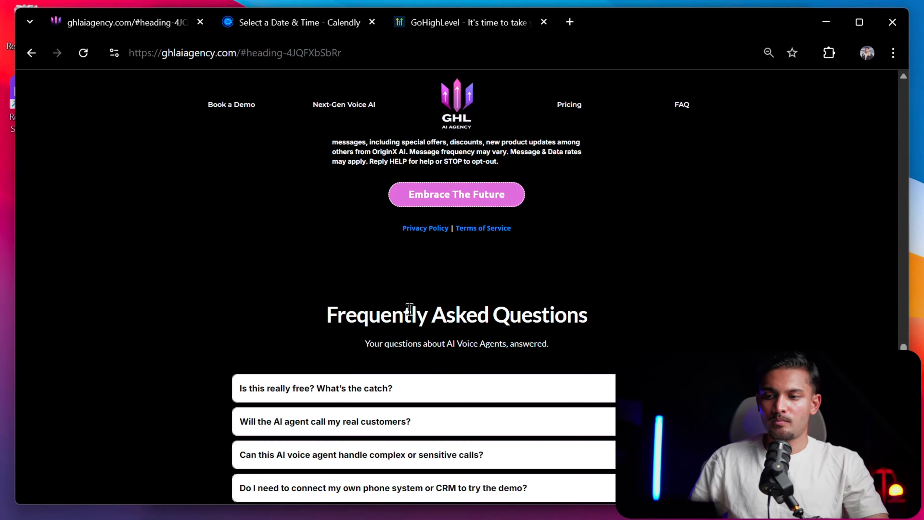
pyautogui.scroll(-5, 557, 300)
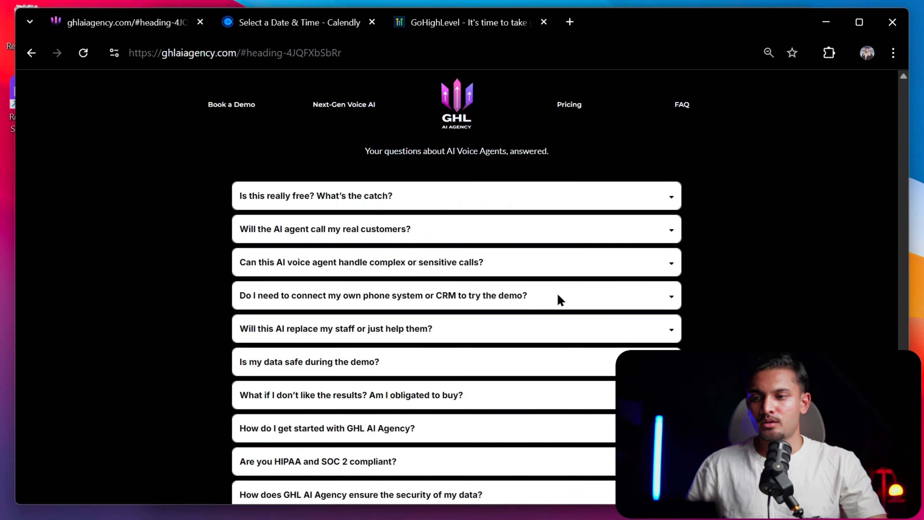
# Add the light-background prebuilt FAQs section below the AI Voice Assistant Demo section.
pyautogui.scroll(2, 536, 266)
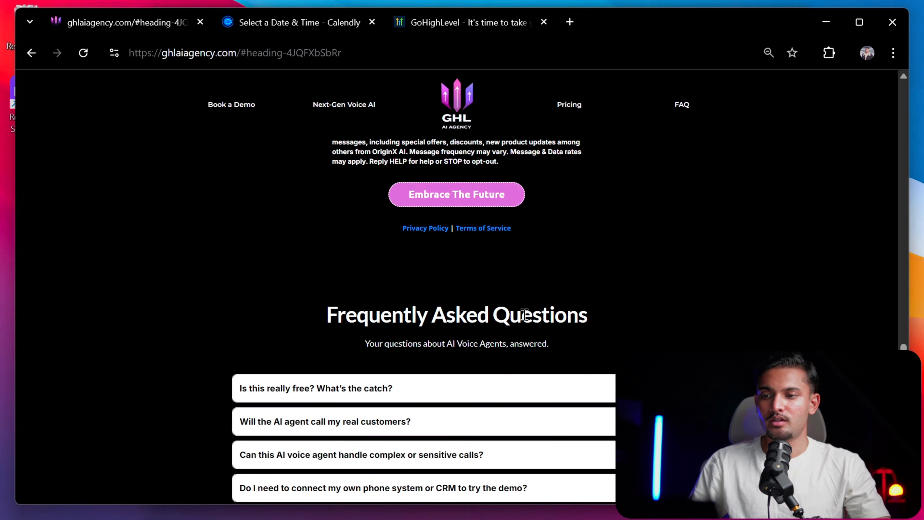
pyautogui.scroll(-12, 523, 314)
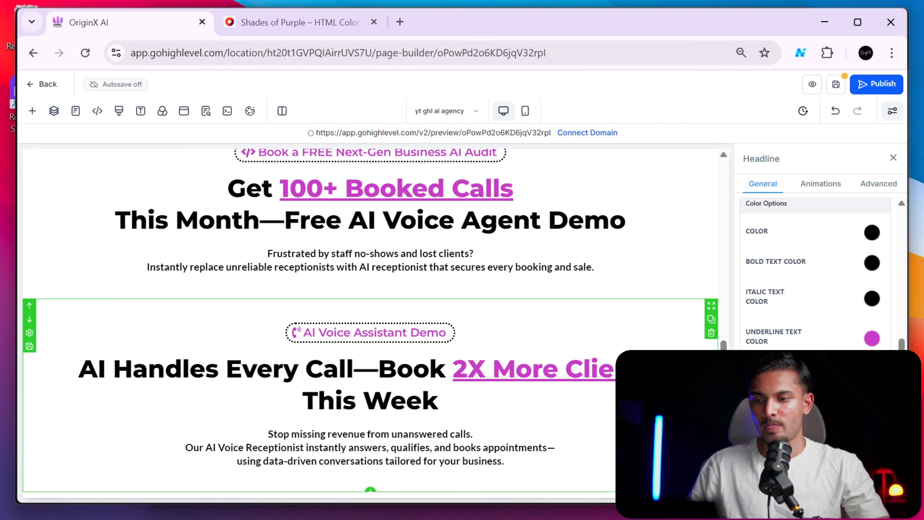
pyautogui.click(369, 490)
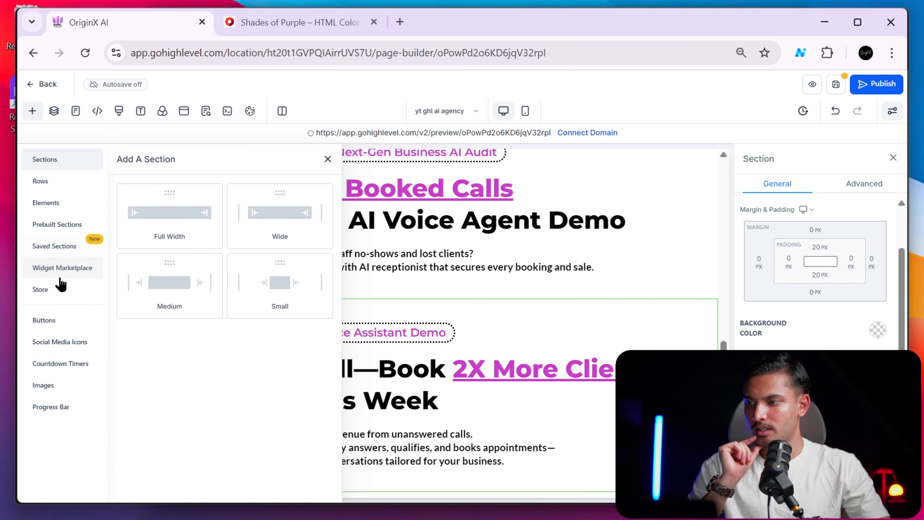
pyautogui.click(62, 229)
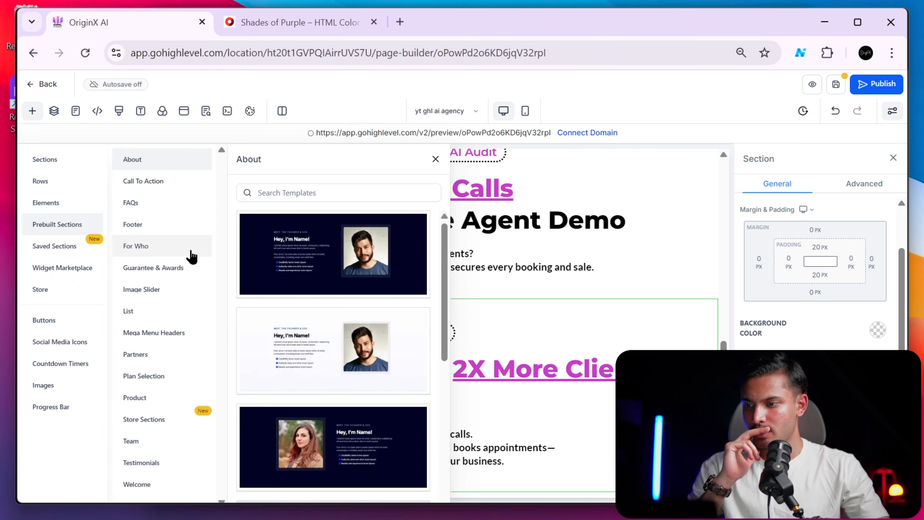
pyautogui.click(176, 228)
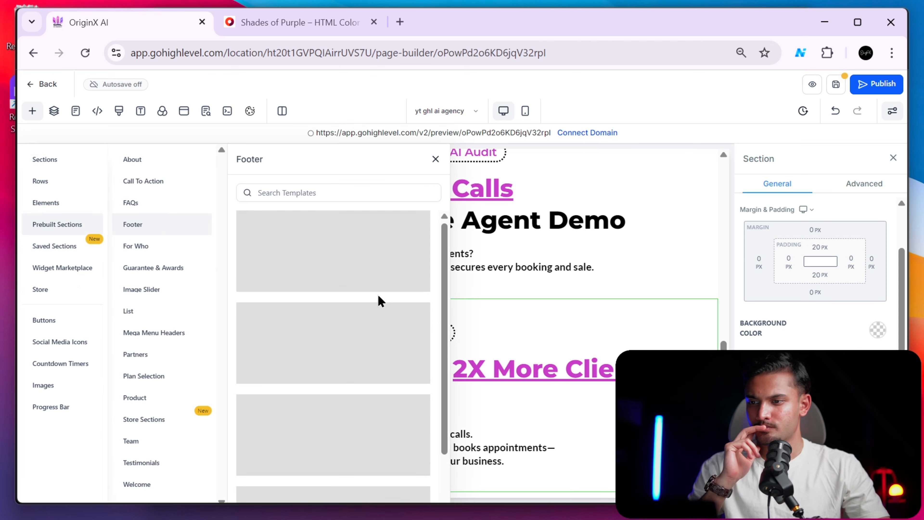
pyautogui.click(138, 211)
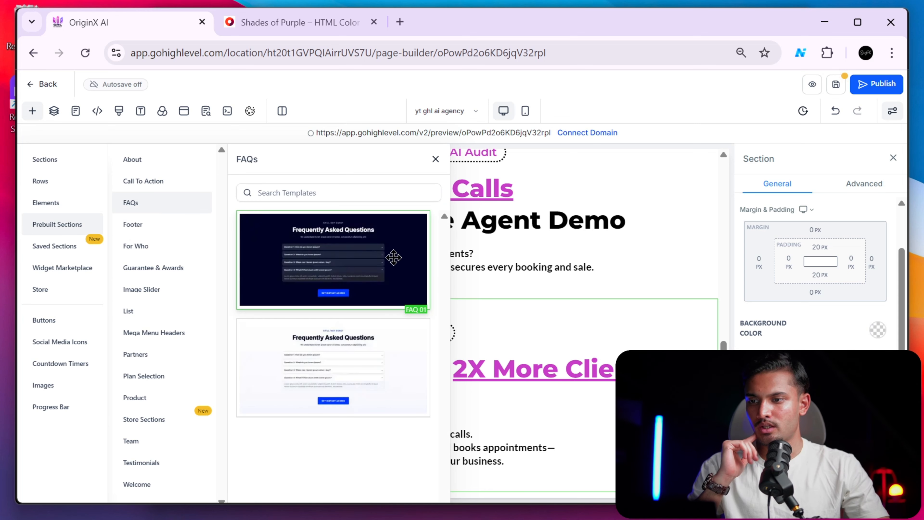
pyautogui.moveTo(334, 359); pyautogui.dragTo(509, 350)
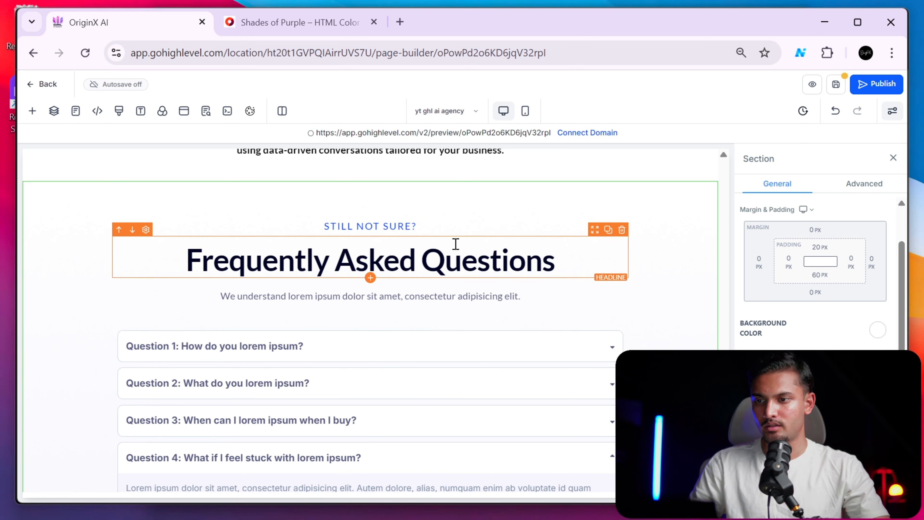
# Compare the new FAQ section's headline, question list and closing text with the reference site's Frequently Asked Questions section.
pyautogui.hotkey('alt', 'Tab')
pyautogui.scroll(8, 493, 308)
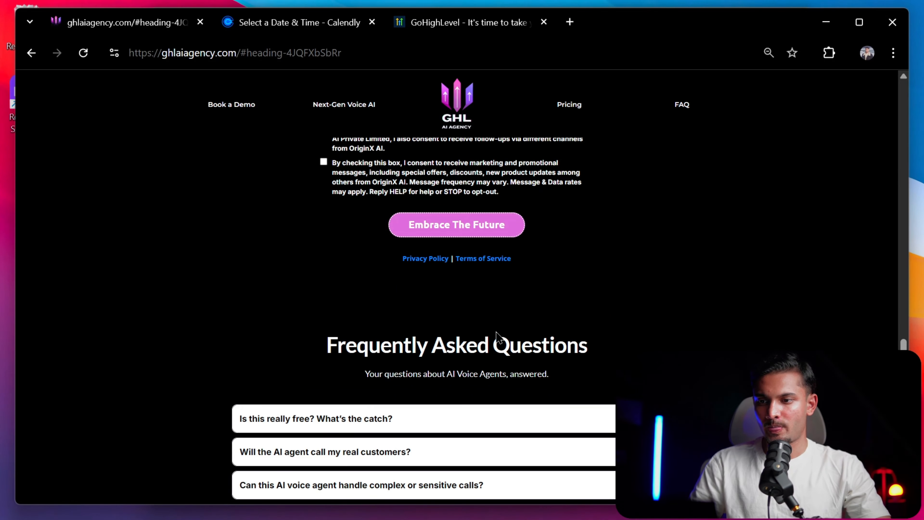
pyautogui.scroll(-8, 498, 337)
pyautogui.hotkey('alt', 'Tab')
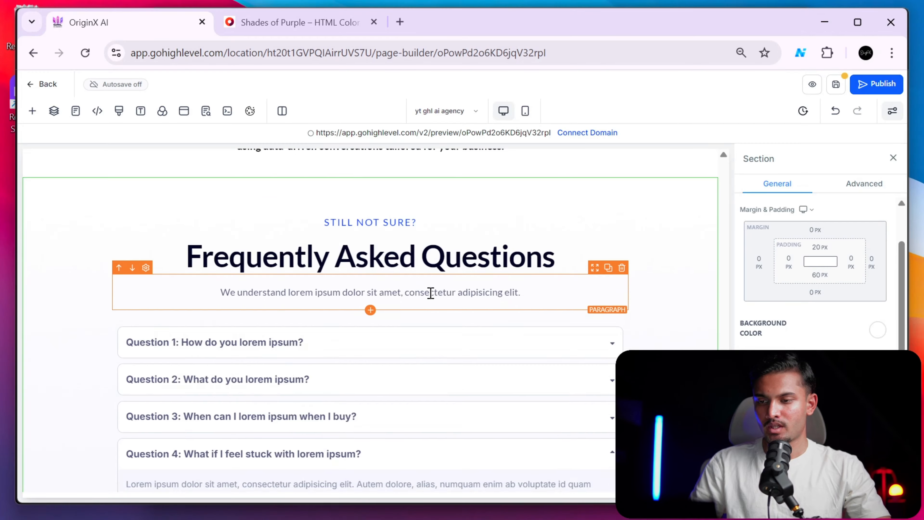
pyautogui.scroll(-3, 430, 302)
pyautogui.hotkey('alt', 'Tab')
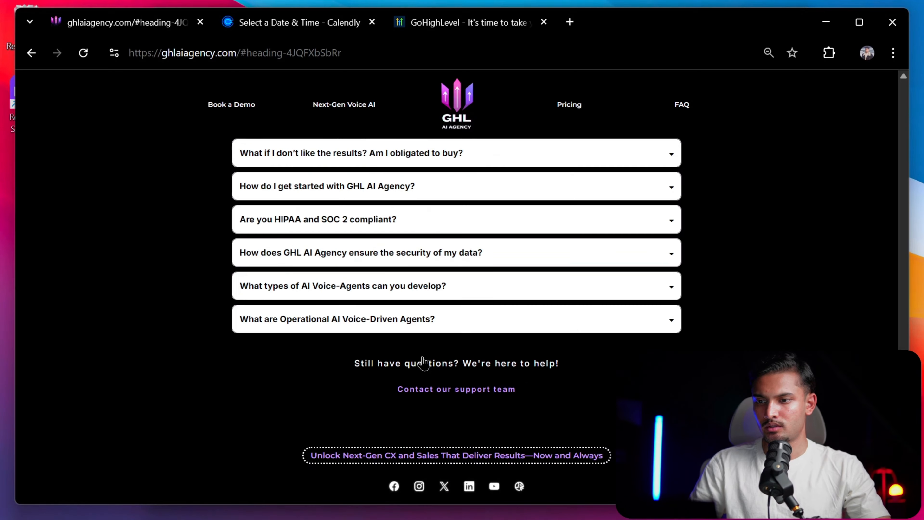
pyautogui.scroll(6, 471, 361)
pyautogui.hotkey('alt', 'Tab')
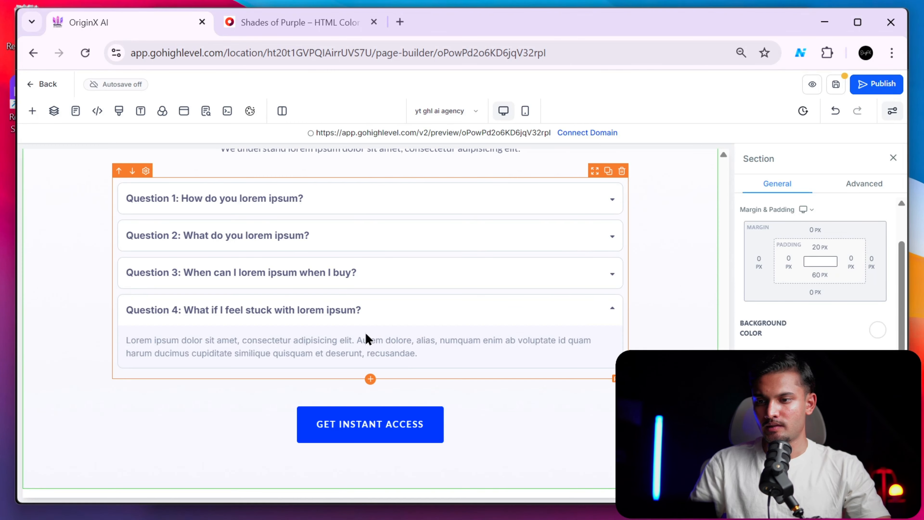
# Move the "Still not sure?" sub headline from above the FAQ headline to directly below the question list.
pyautogui.scroll(4, 365, 335)
pyautogui.click(356, 270)
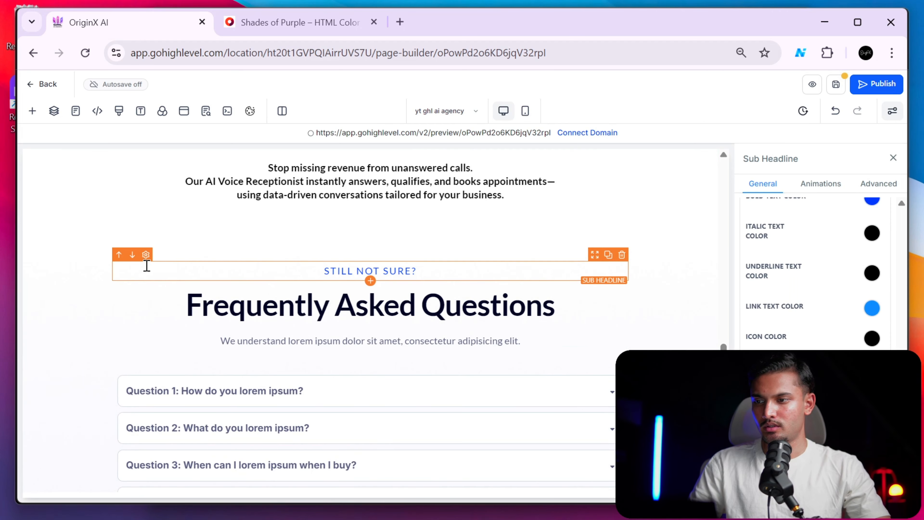
pyautogui.click(133, 255)
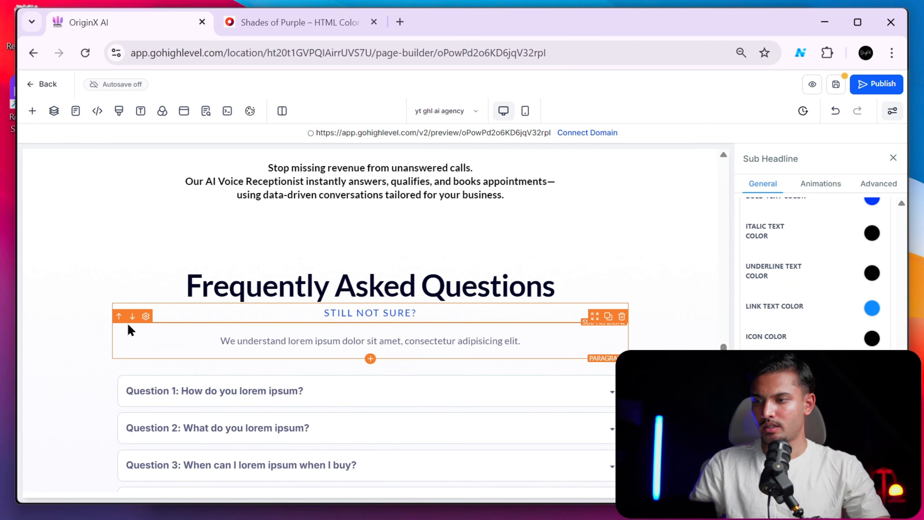
pyautogui.click(132, 297)
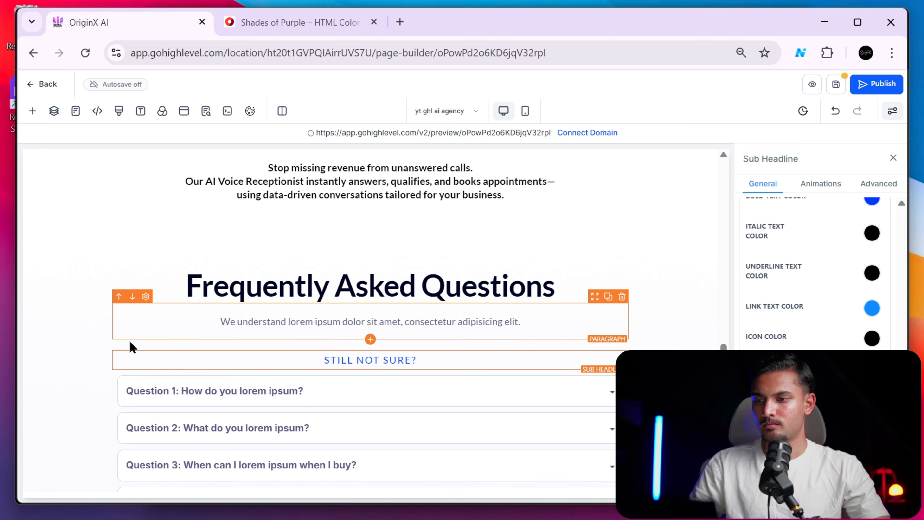
pyautogui.click(133, 344)
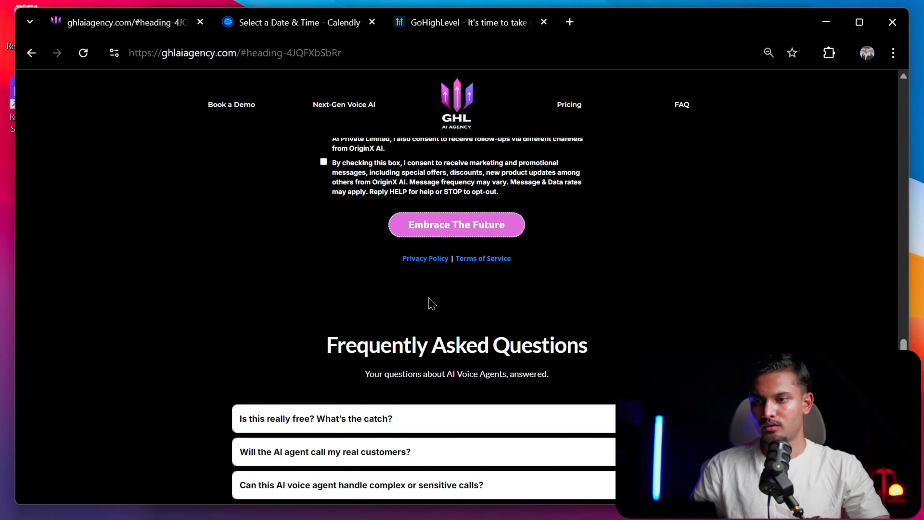
# Replace the sub headline with the reference site's text "Still have questions? We're here to help!" and remove the blank lines above it.
pyautogui.scroll(5, 436, 328)
pyautogui.scroll(-10, 443, 364)
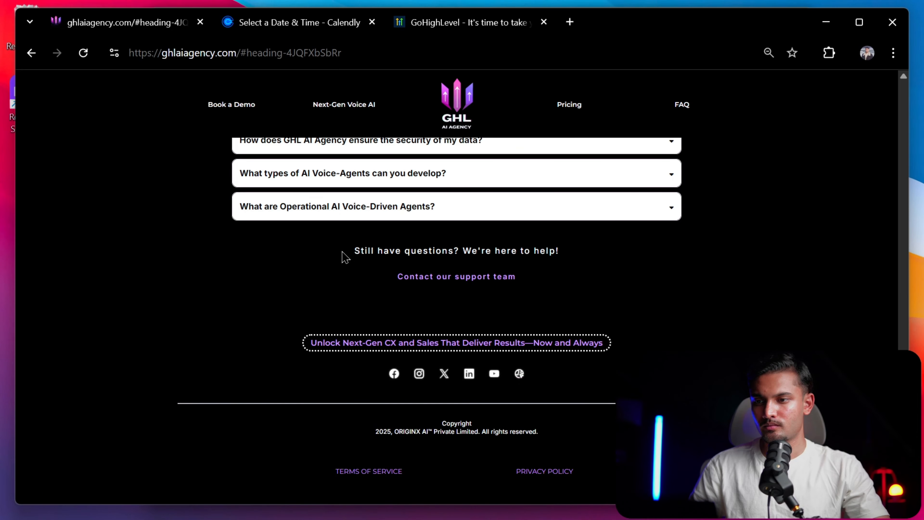
pyautogui.moveTo(340, 256); pyautogui.dragTo(588, 258)
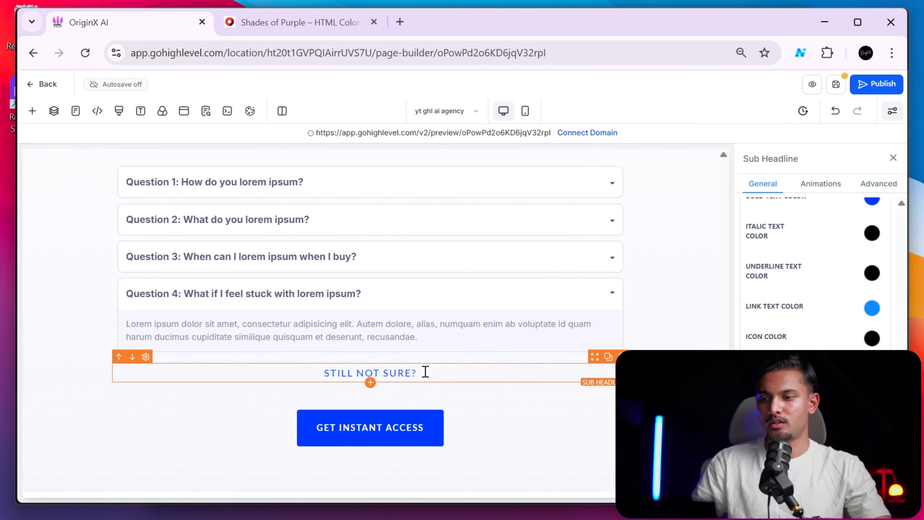
pyautogui.hotkey('ctrl', 'a')
pyautogui.write("STILL HAVE QUESTIONS? WE'RE HERE TO HELP!")
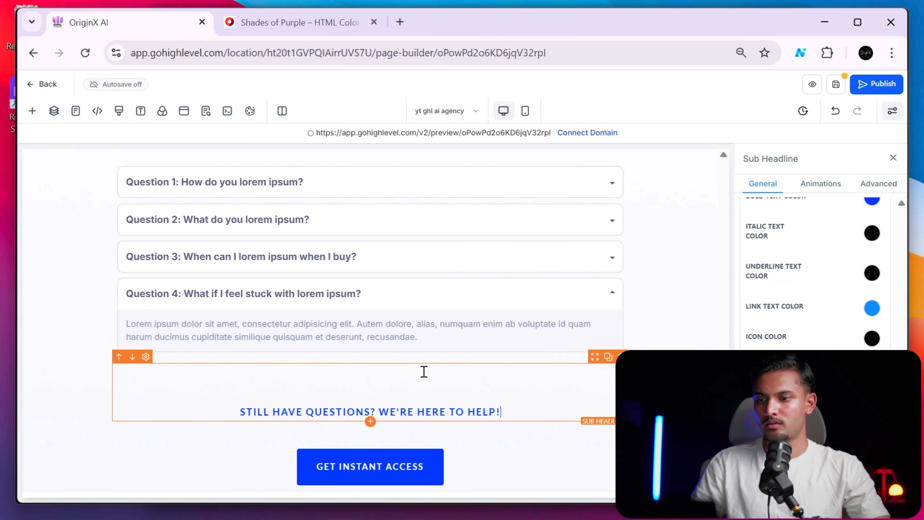
pyautogui.click(228, 405)
pyautogui.press('BackSpace')
pyautogui.press('BackSpace')
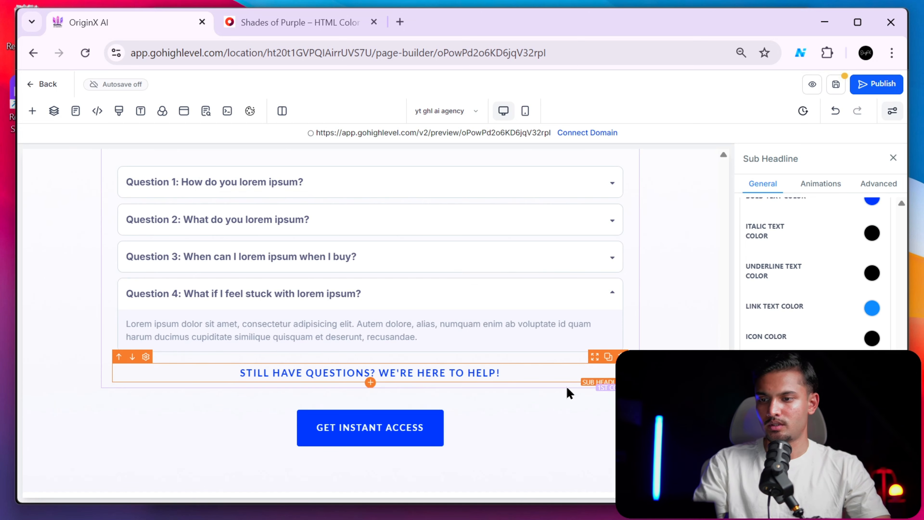
# Recolor the bold "Still have questions? We're here to help!" sub headline with the magenta-purple accent.
pyautogui.scroll(3, 830, 316)
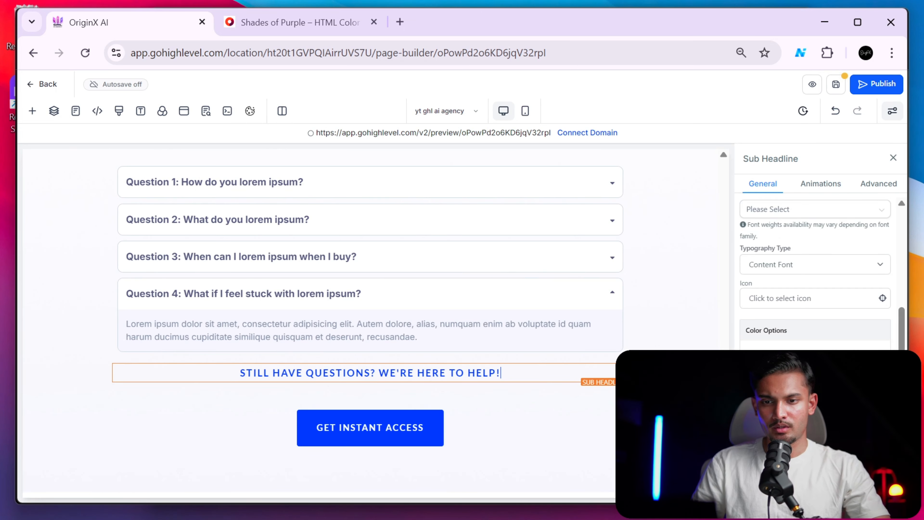
pyautogui.scroll(-3, 831, 328)
pyautogui.scroll(3, 855, 310)
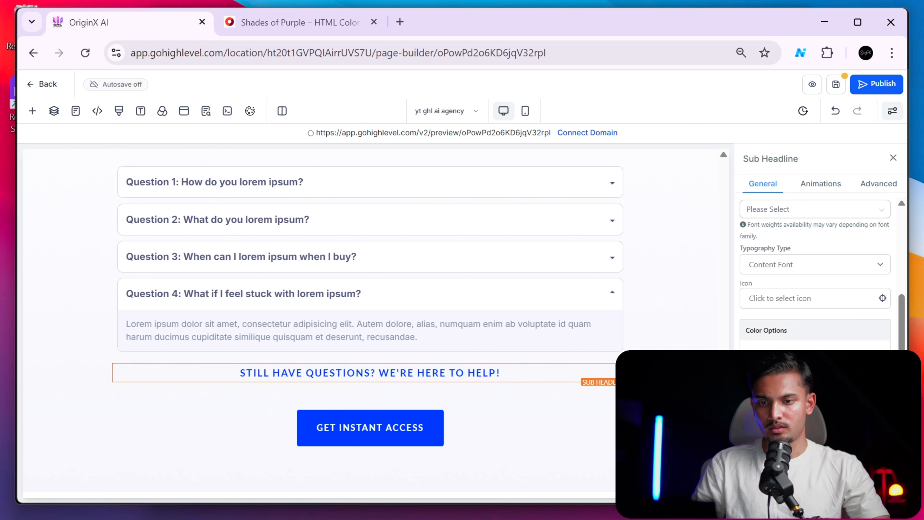
pyautogui.hotkey('ctrl', 'v')
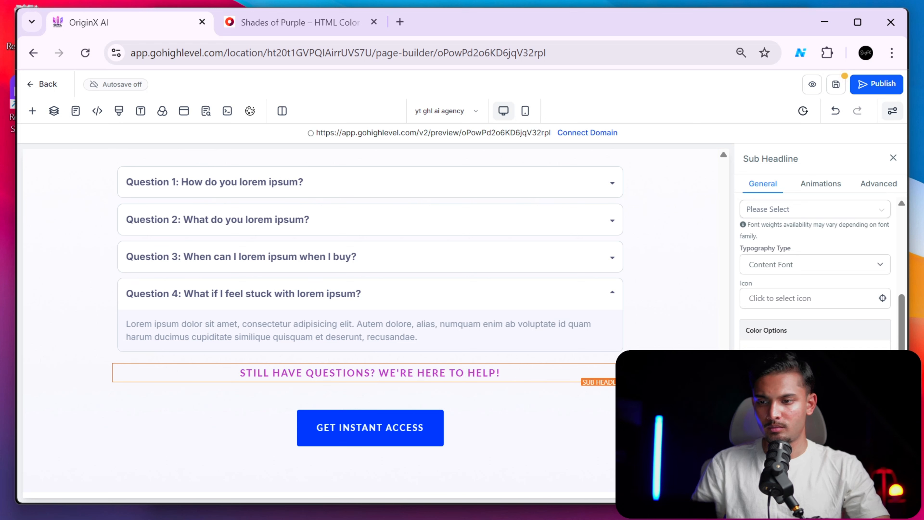
pyautogui.tripleClick(573, 372)
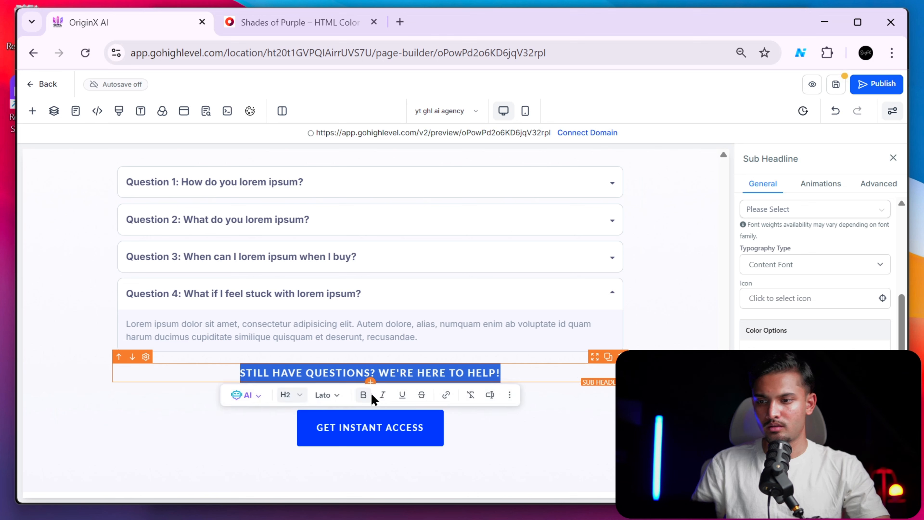
pyautogui.click(364, 395)
pyautogui.click(364, 395)
pyautogui.click(573, 398)
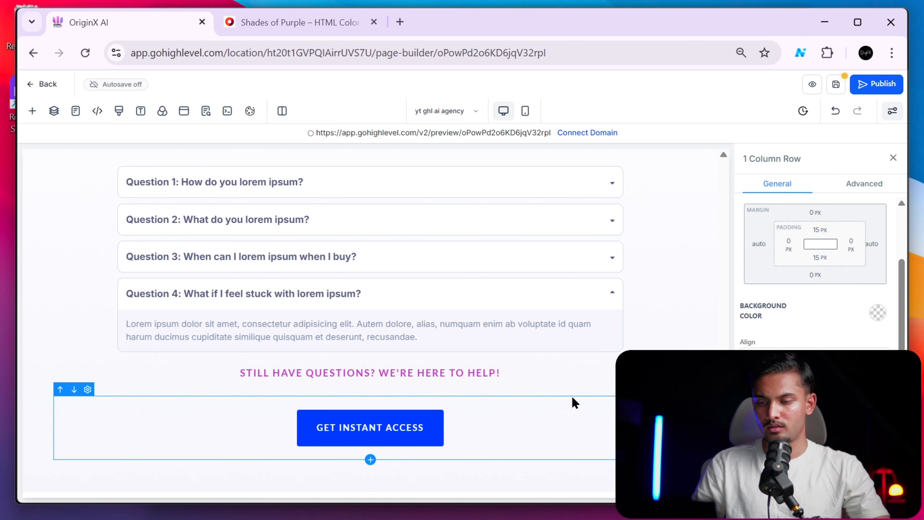
pyautogui.click(526, 365)
pyautogui.scroll(10, 846, 348)
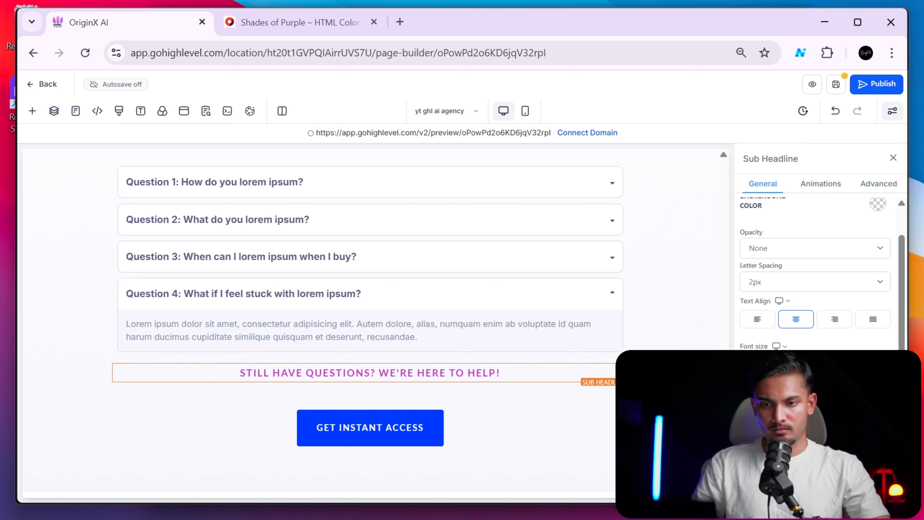
pyautogui.click(815, 408)
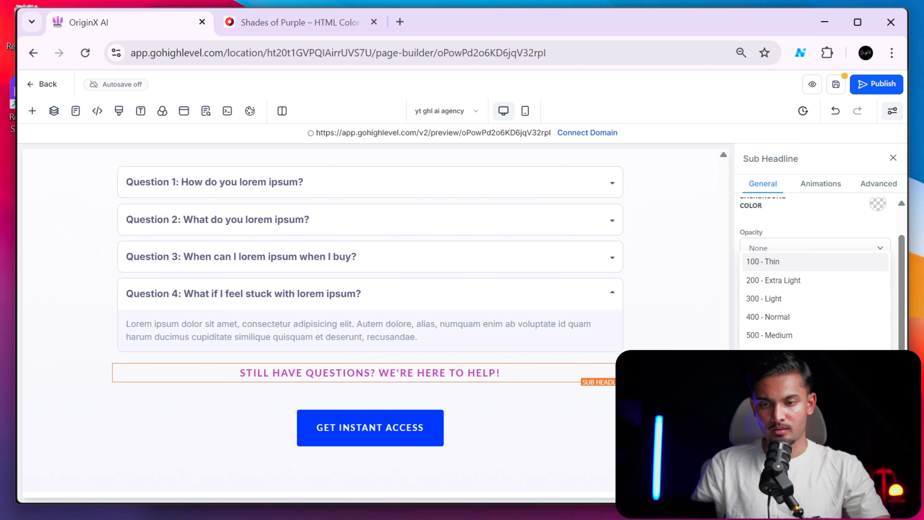
# Check the end of the FAQ section on the reference site and delete the "Get Instant Access" button below the sub headline.
pyautogui.click(371, 437)
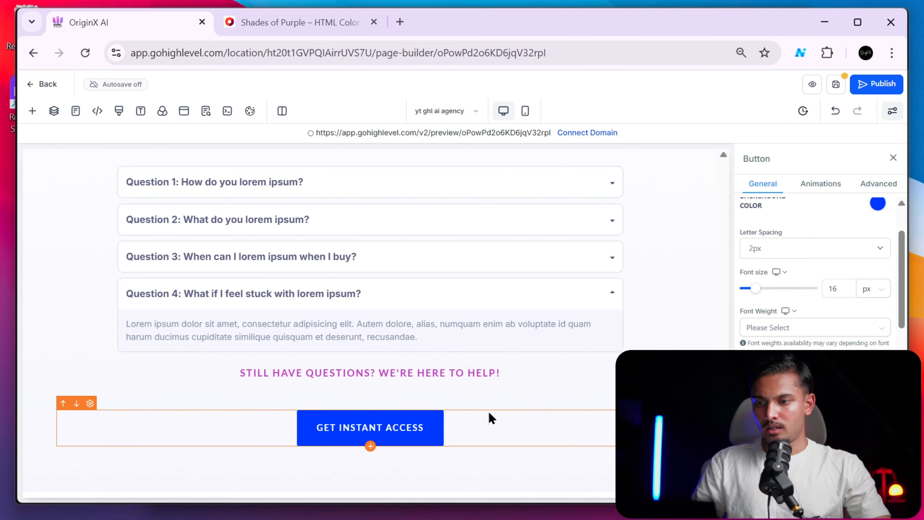
pyautogui.scroll(10, 435, 433)
pyautogui.scroll(-10, 435, 433)
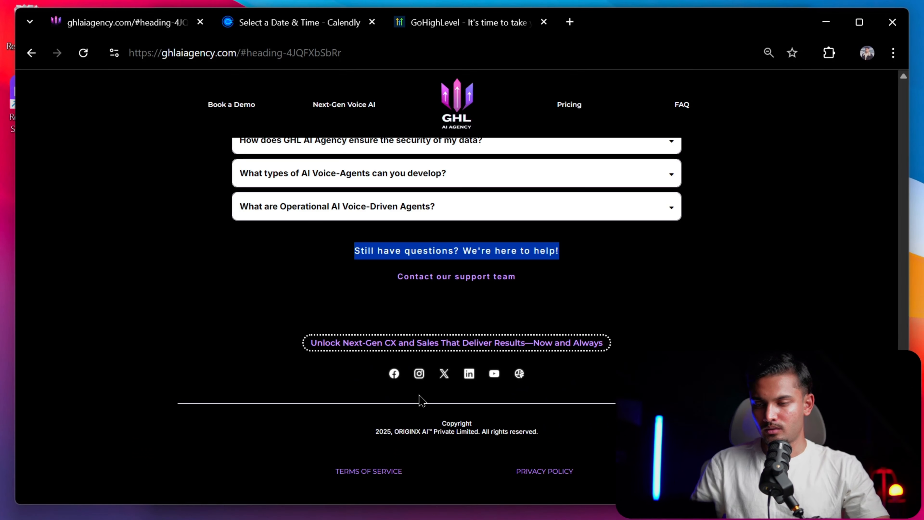
pyautogui.scroll(5, 430, 391)
pyautogui.scroll(-5, 430, 391)
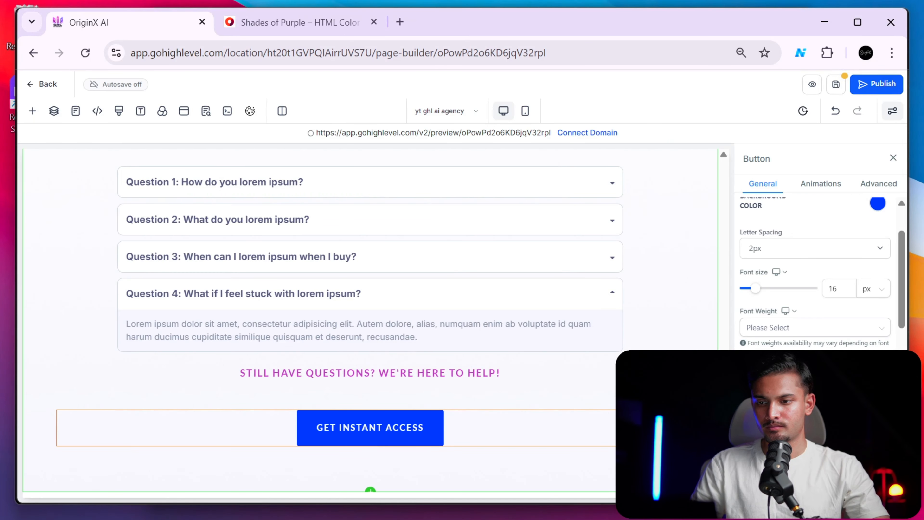
pyautogui.press('Delete')
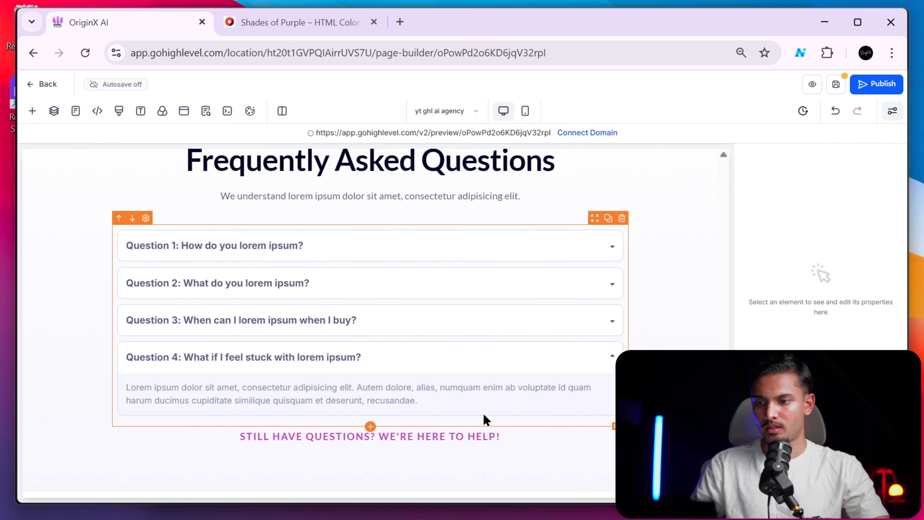
# Add the prebuilt Footer 02 section, with its light background and link columns, below the FAQ section.
pyautogui.click(371, 486)
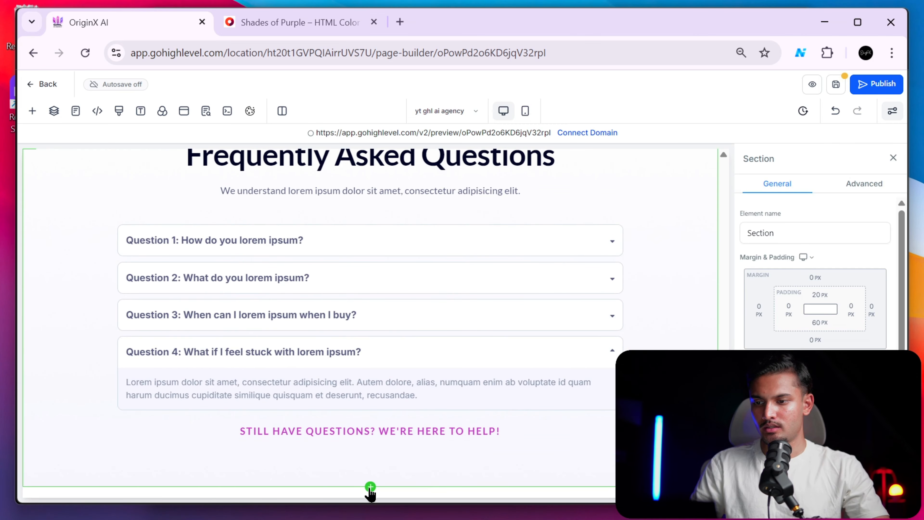
pyautogui.click(371, 486)
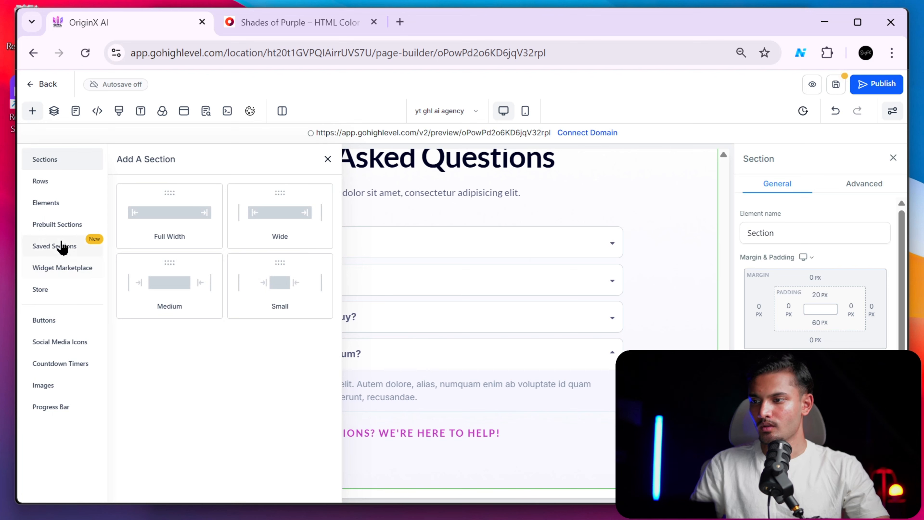
pyautogui.click(68, 222)
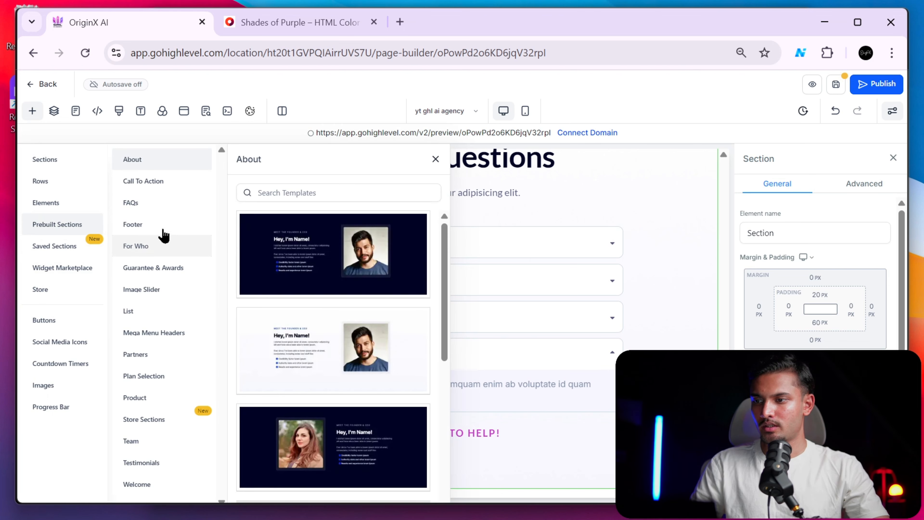
pyautogui.click(157, 224)
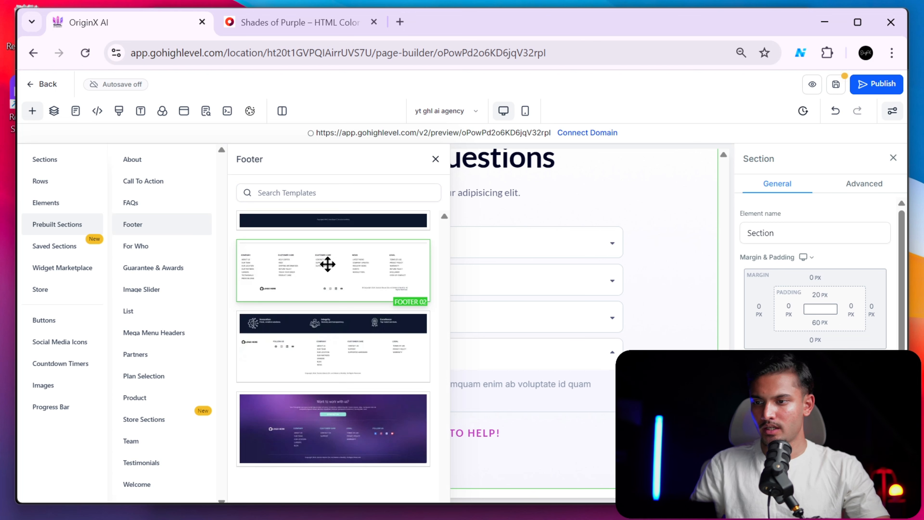
pyautogui.moveTo(328, 264); pyautogui.dragTo(515, 465)
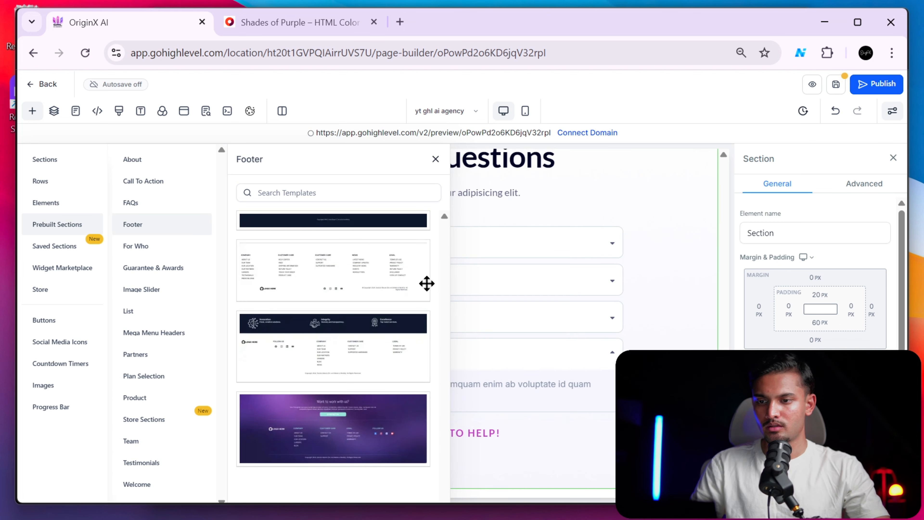
# Delete the row of link columns from the newly added footer section, keeping its logo, social icons and copyright row.
pyautogui.click(435, 159)
pyautogui.scroll(5, 522, 370)
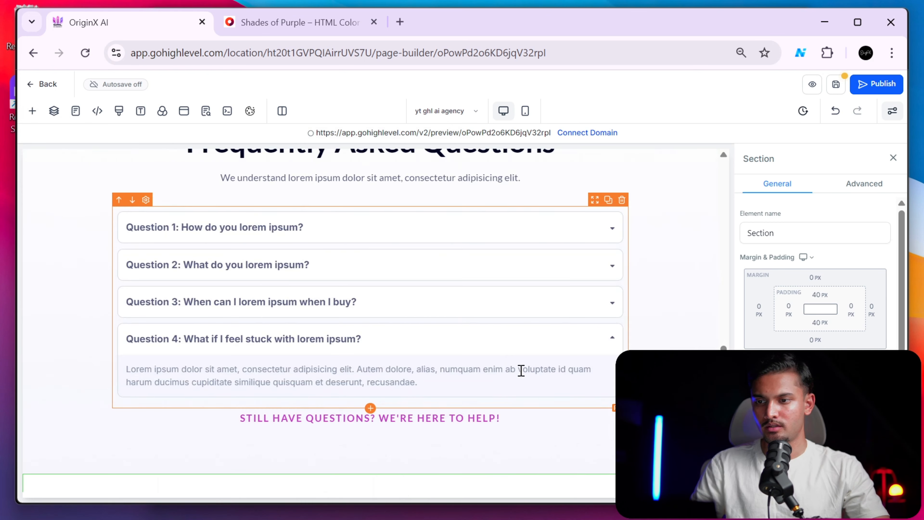
pyautogui.click(667, 330)
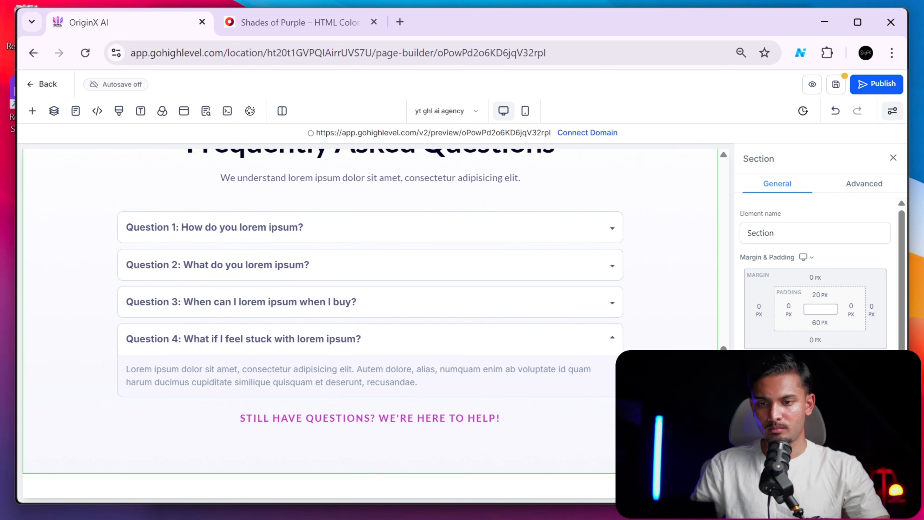
pyautogui.scroll(-5, 819, 277)
pyautogui.scroll(5, 370, 320)
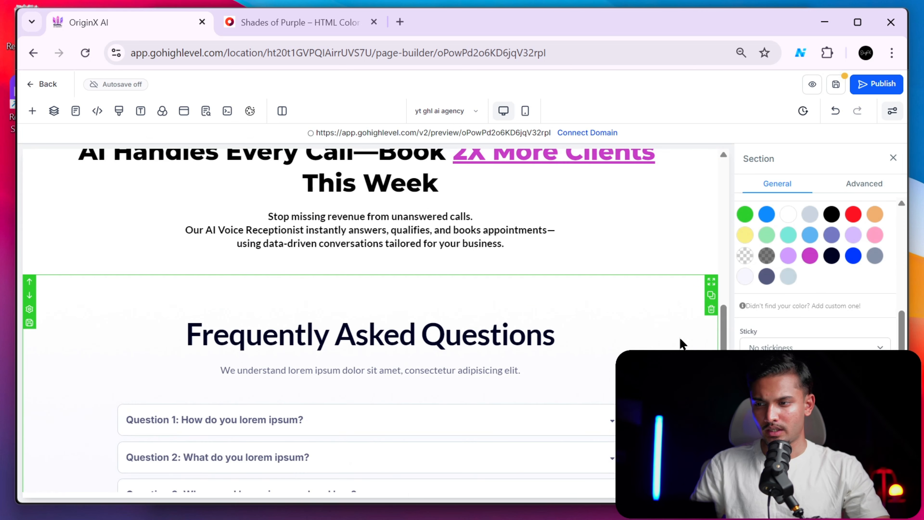
pyautogui.scroll(-10, 651, 292)
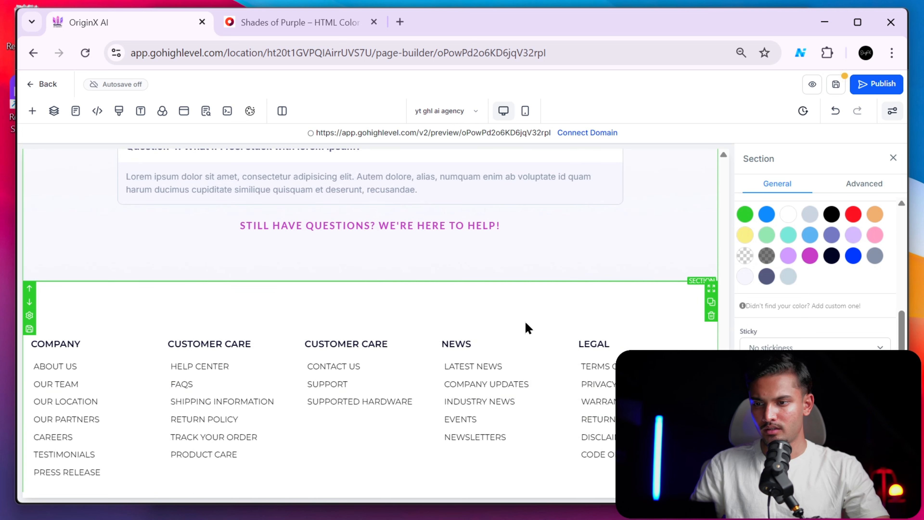
pyautogui.click(528, 328)
pyautogui.scroll(-2, 401, 353)
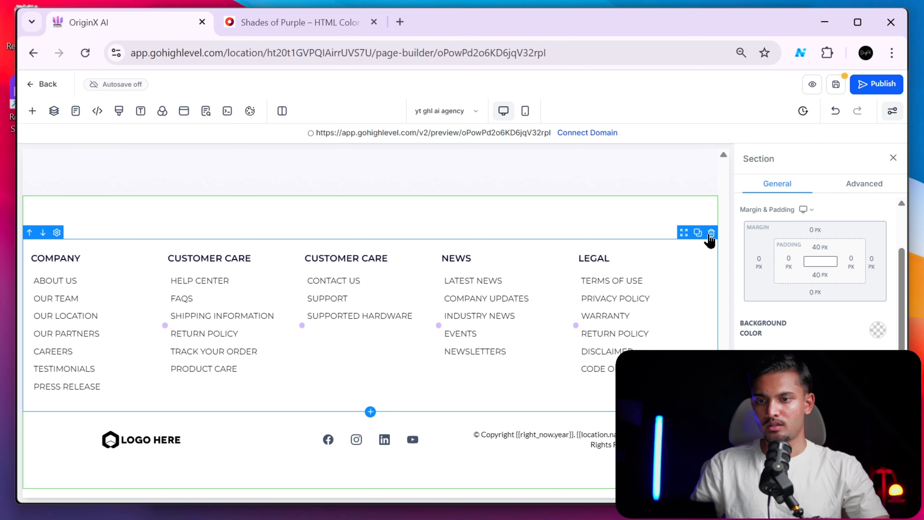
pyautogui.click(711, 234)
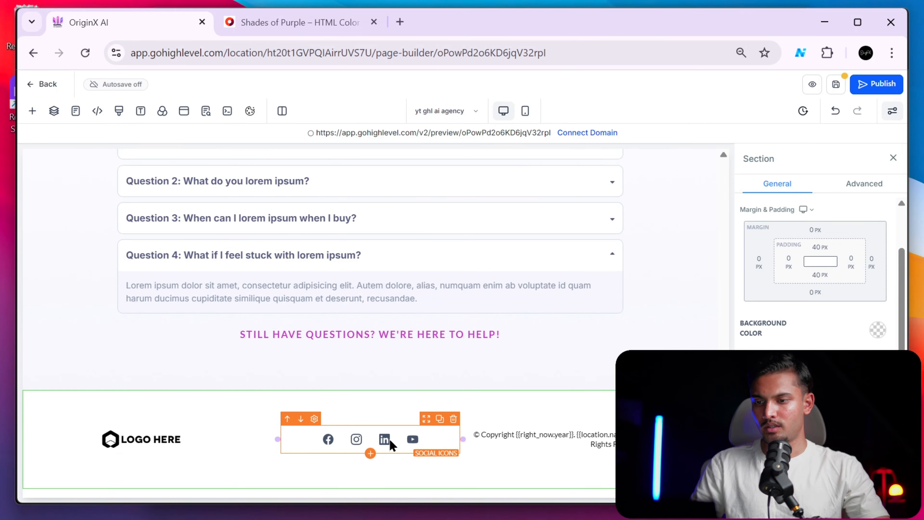
# Replace the dark social icons in the footer's middle column with the Brand-style social media icon set.
pyautogui.click(430, 440)
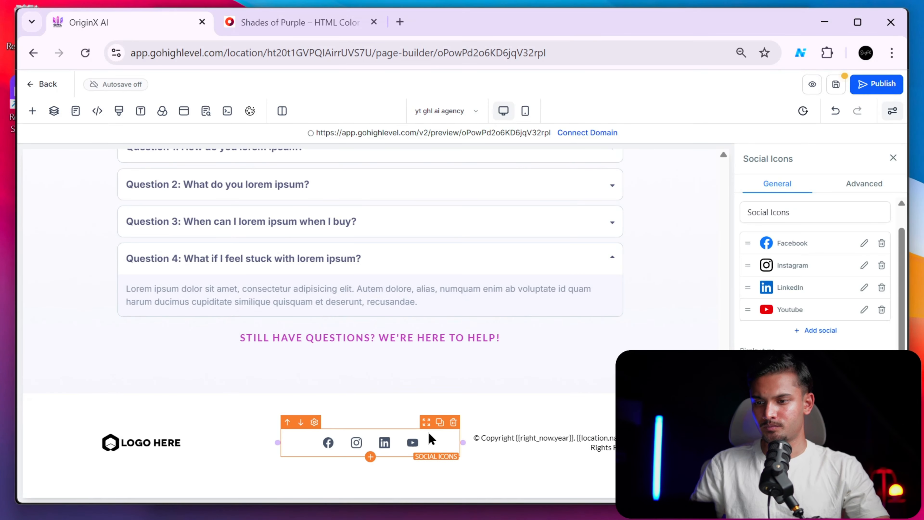
pyautogui.click(454, 423)
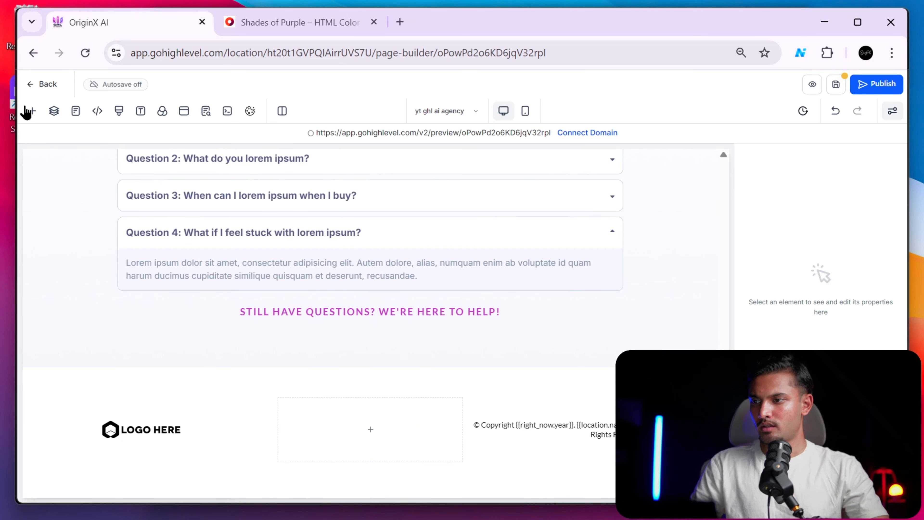
pyautogui.click(28, 111)
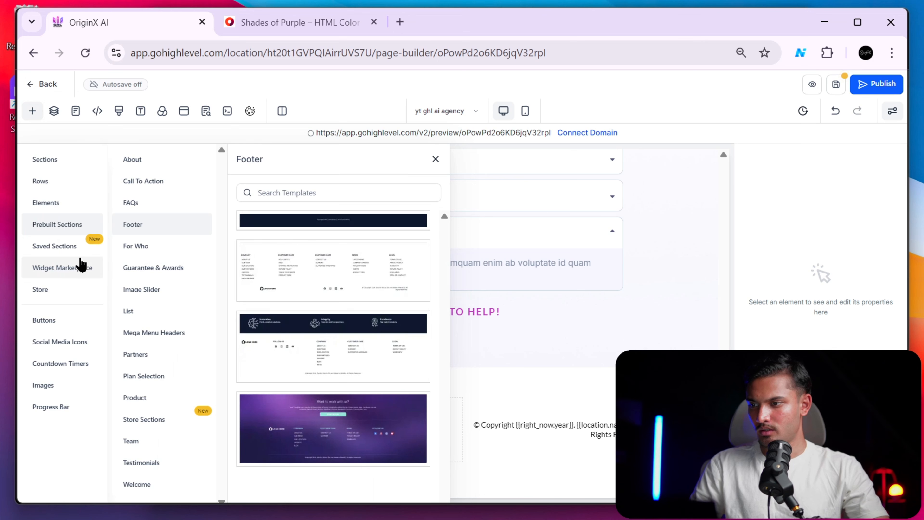
pyautogui.click(68, 342)
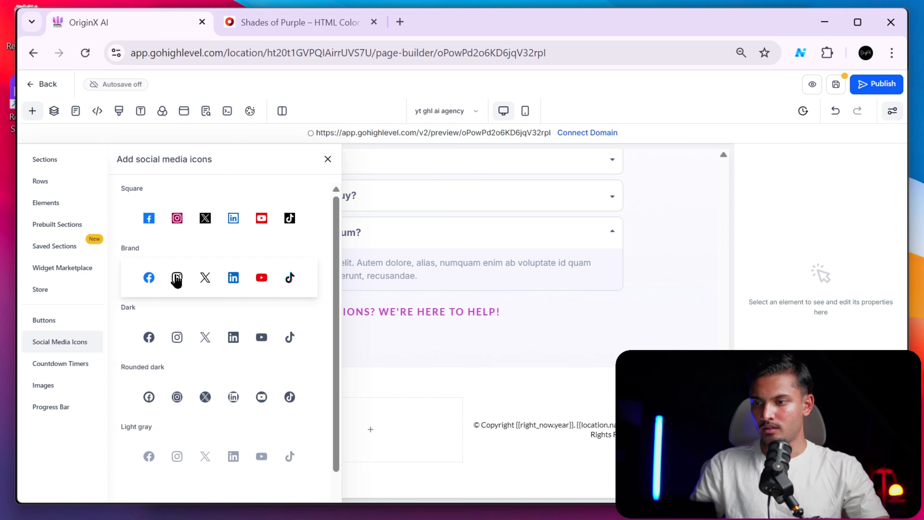
pyautogui.scroll(15, 446, 334)
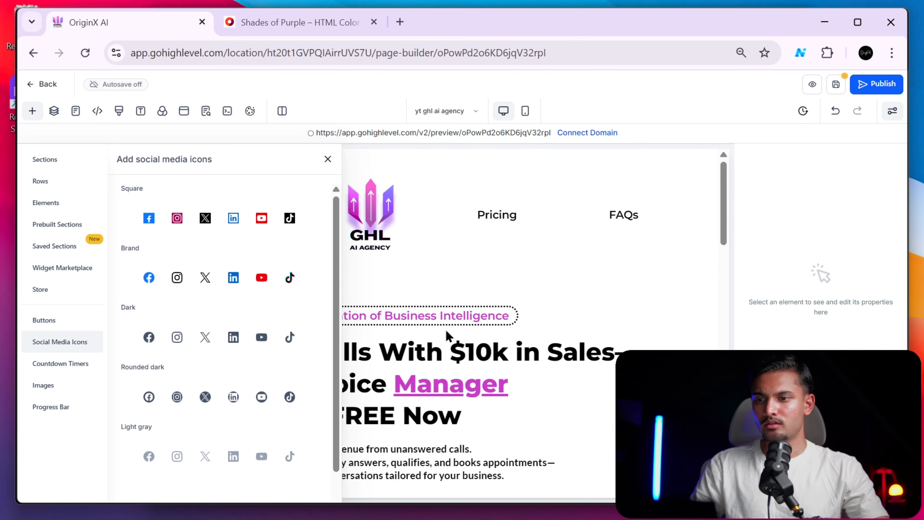
pyautogui.scroll(-15, 447, 335)
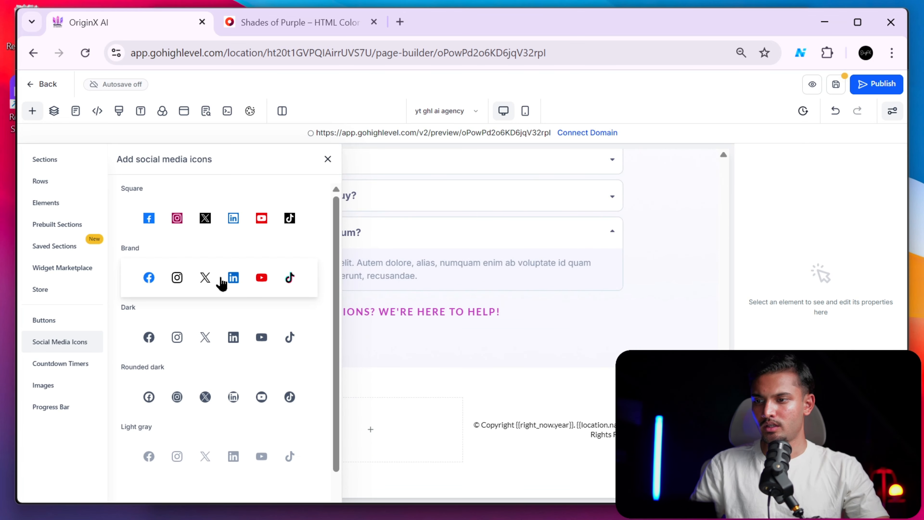
pyautogui.moveTo(221, 283); pyautogui.dragTo(436, 431)
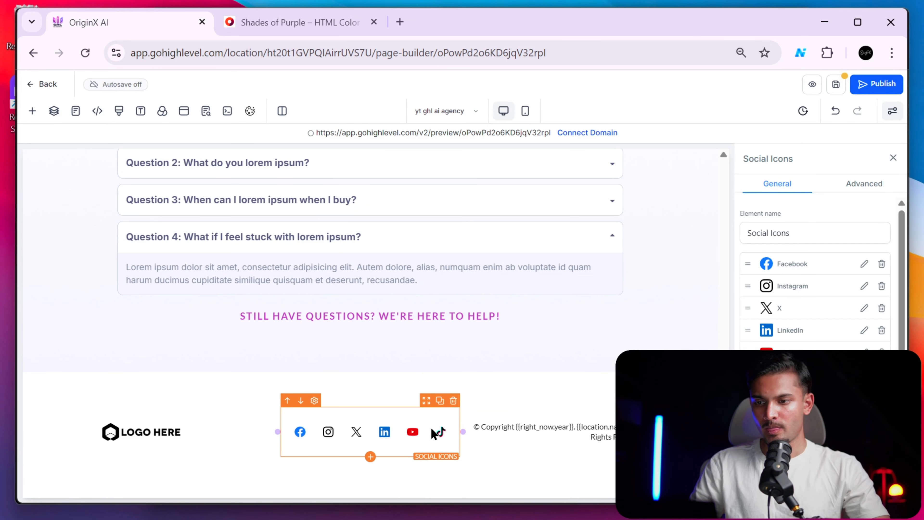
# Delete the TikTok icon from the footer's social icons.
pyautogui.click(881, 375)
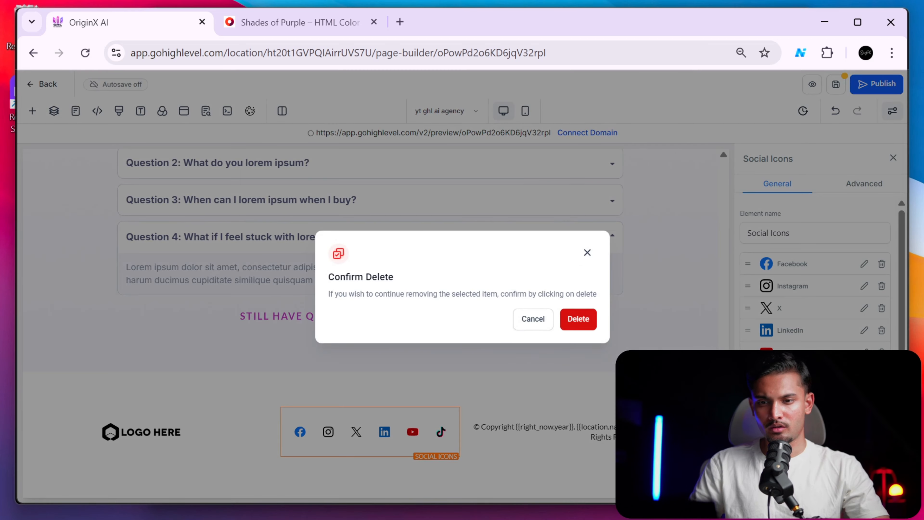
pyautogui.click(578, 318)
pyautogui.click(815, 375)
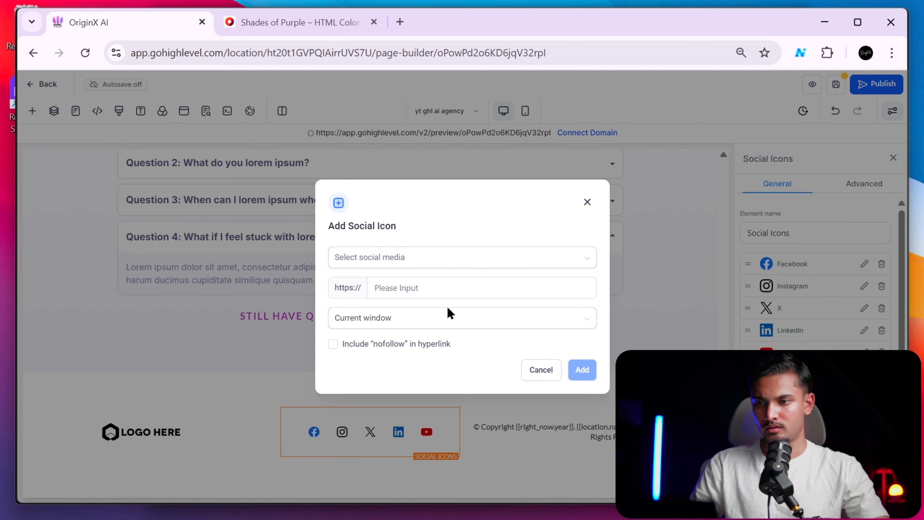
pyautogui.click(529, 369)
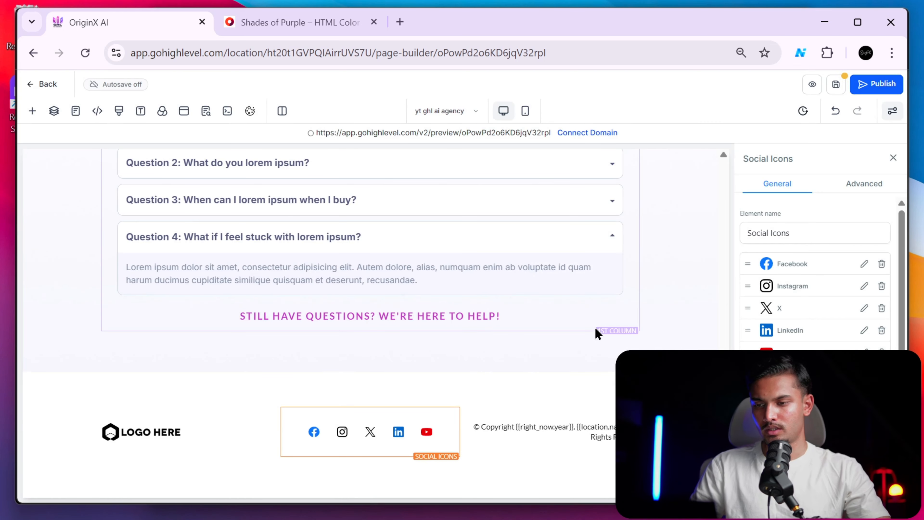
# Compare the footer's logo, social icons and copyright columns with the footer layout on the reference site.
pyautogui.click(214, 459)
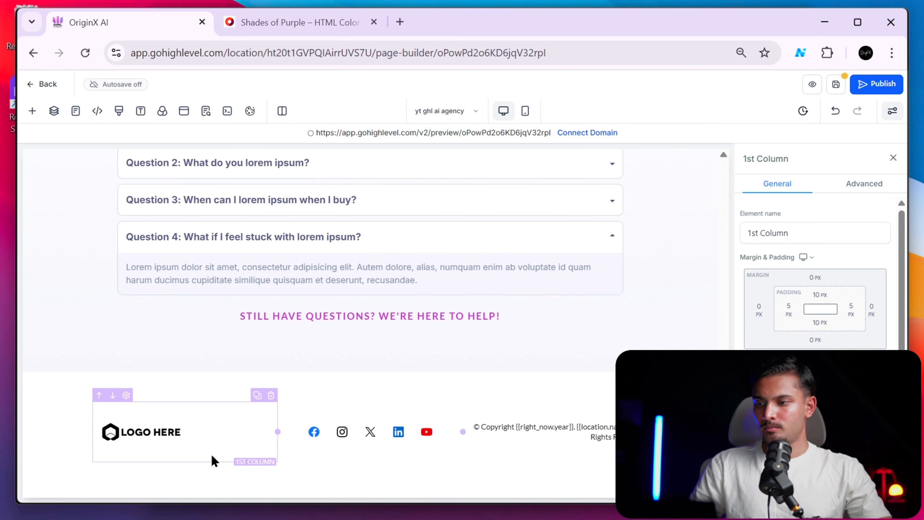
pyautogui.hotkey('alt', 'Tab')
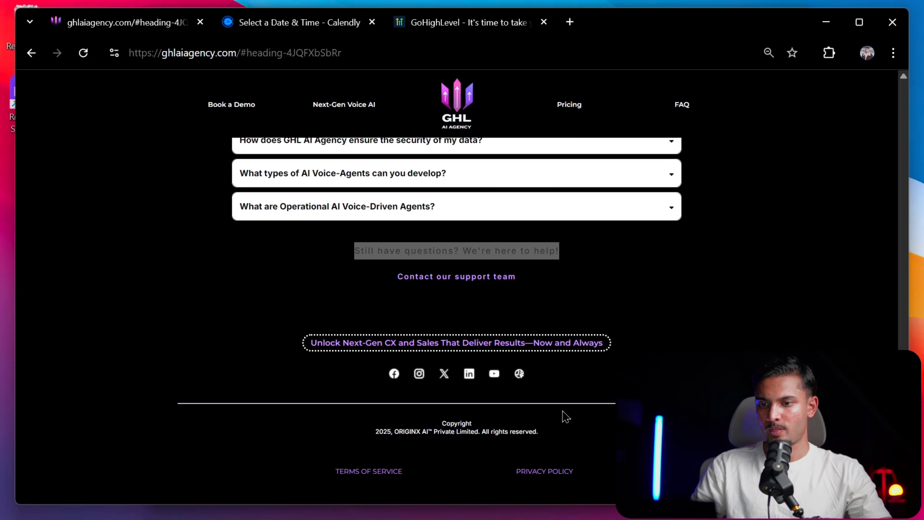
pyautogui.hotkey('alt', 'Tab')
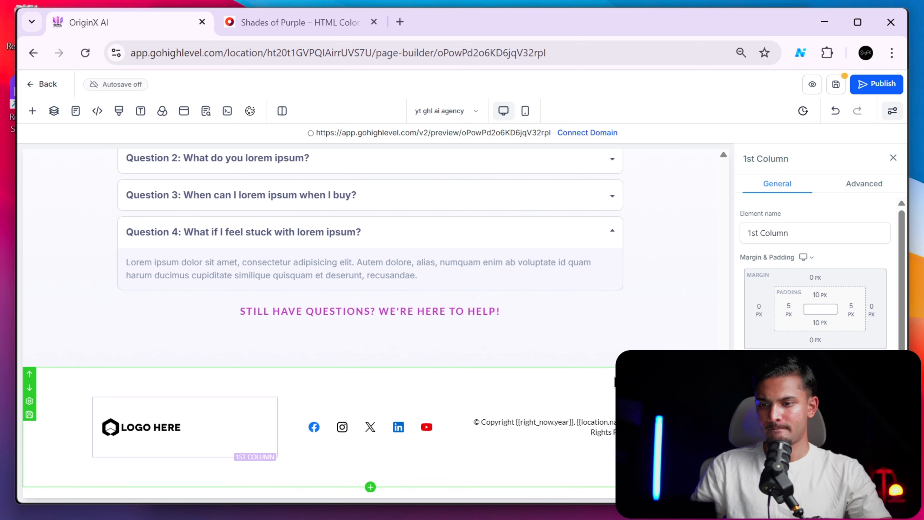
pyautogui.hotkey('alt', 'Tab')
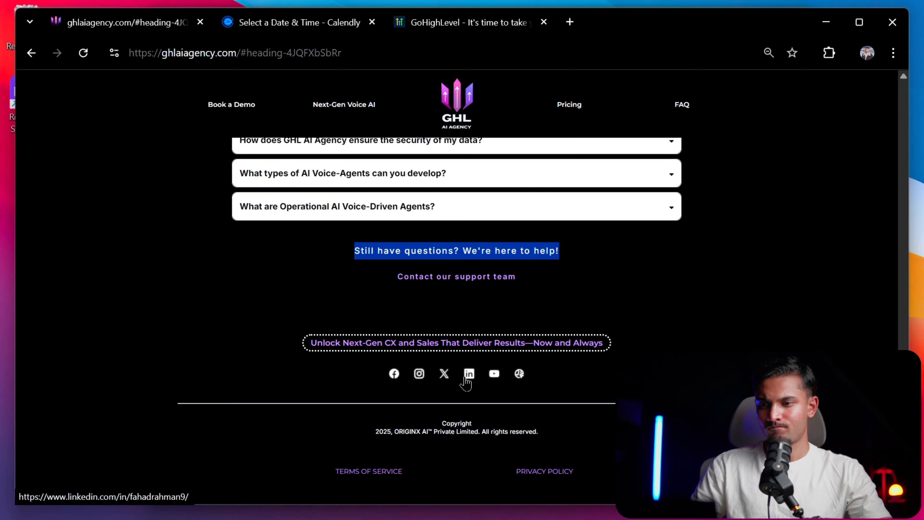
pyautogui.hotkey('alt', 'Tab')
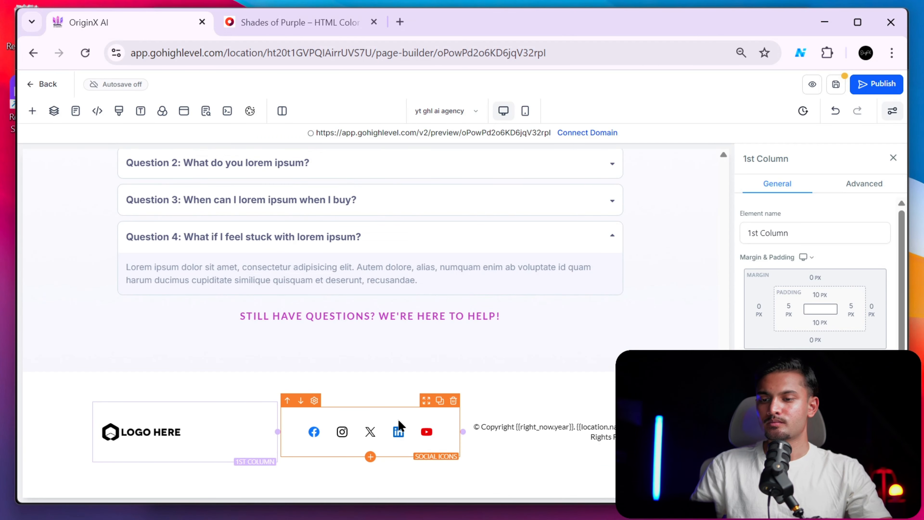
pyautogui.hotkey('alt', 'Tab')
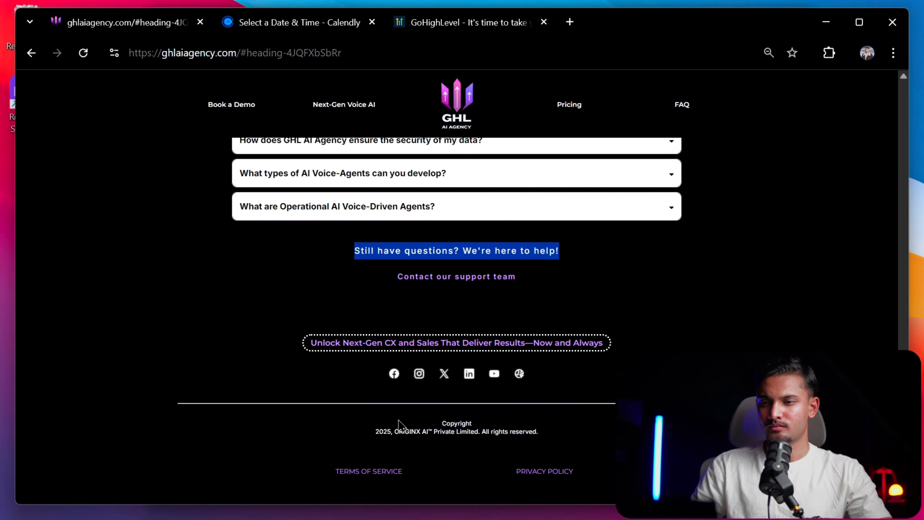
pyautogui.hotkey('alt', 'Tab')
pyautogui.click(406, 439)
pyautogui.click(511, 418)
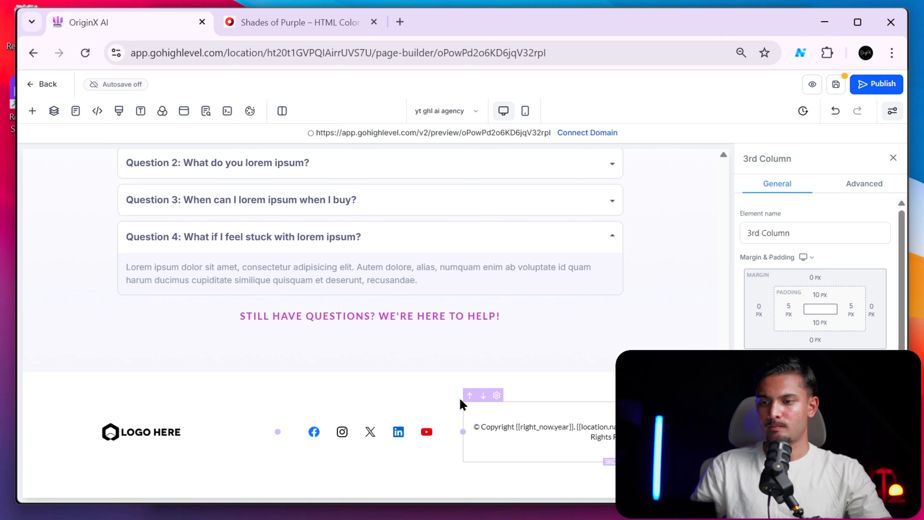
pyautogui.hotkey('alt', 'Tab')
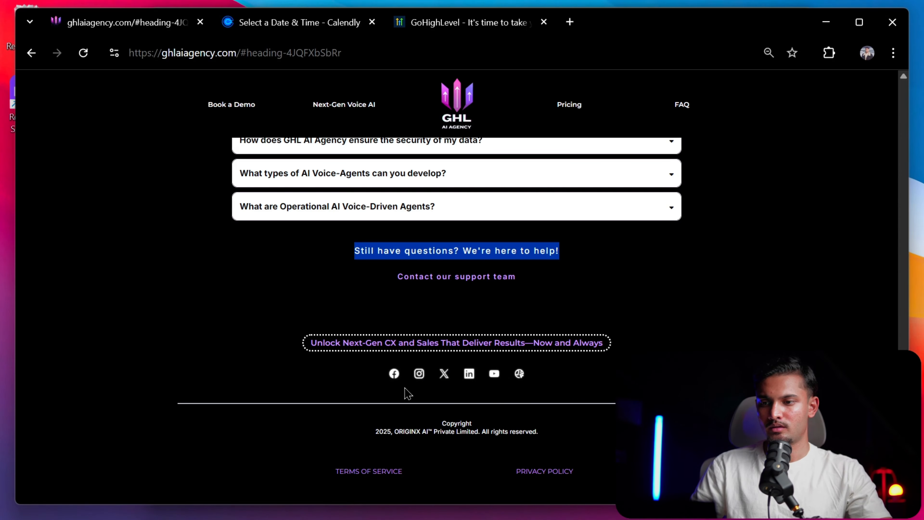
pyautogui.hotkey('alt', 'Tab')
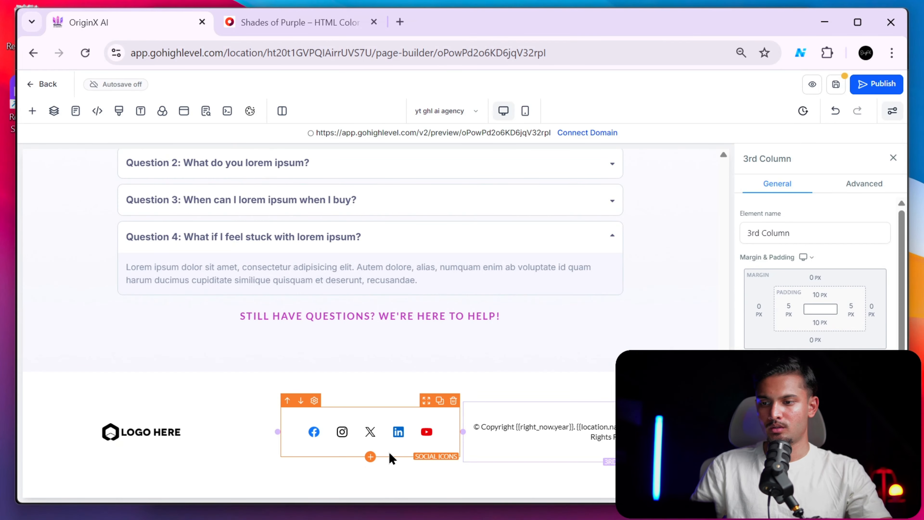
pyautogui.hotkey('alt', 'Tab')
pyautogui.hotkey('alt', 'Tab')
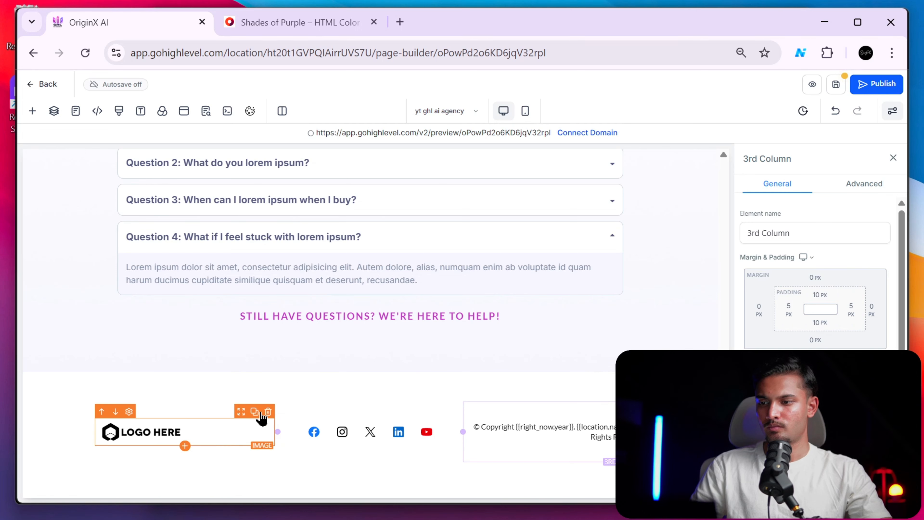
# Delete the logo column and the copyright column from the footer row, leaving only the social icons column.
pyautogui.click(271, 395)
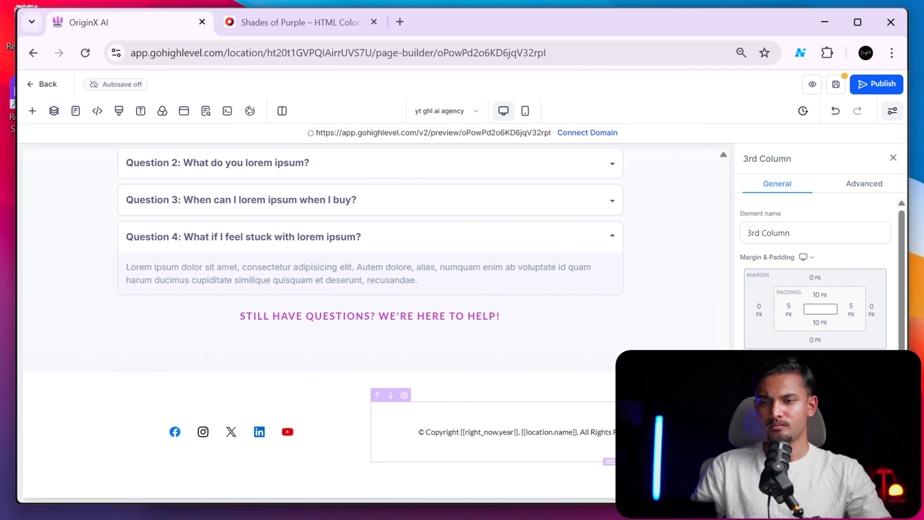
pyautogui.press('Delete')
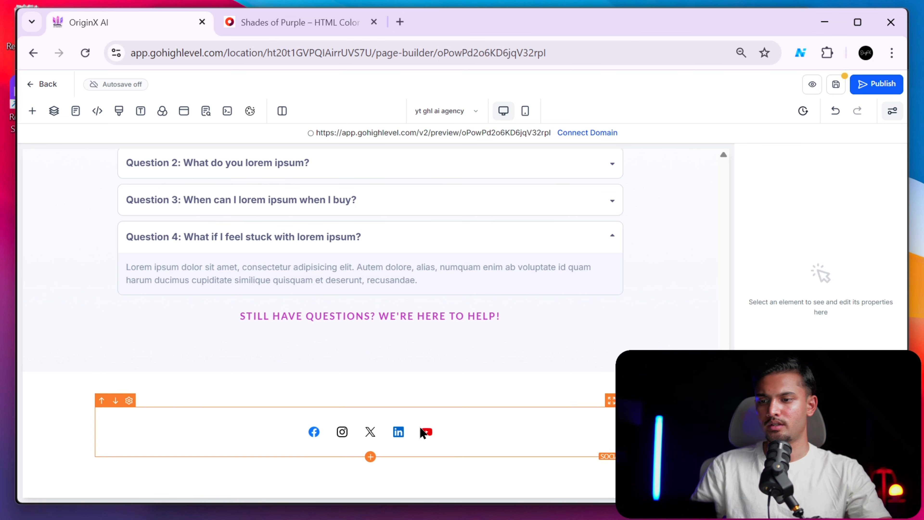
# Check the reference site's footer and add a Divider element directly below the social icons.
pyautogui.click(369, 455)
pyautogui.hotkey('alt', 'Tab')
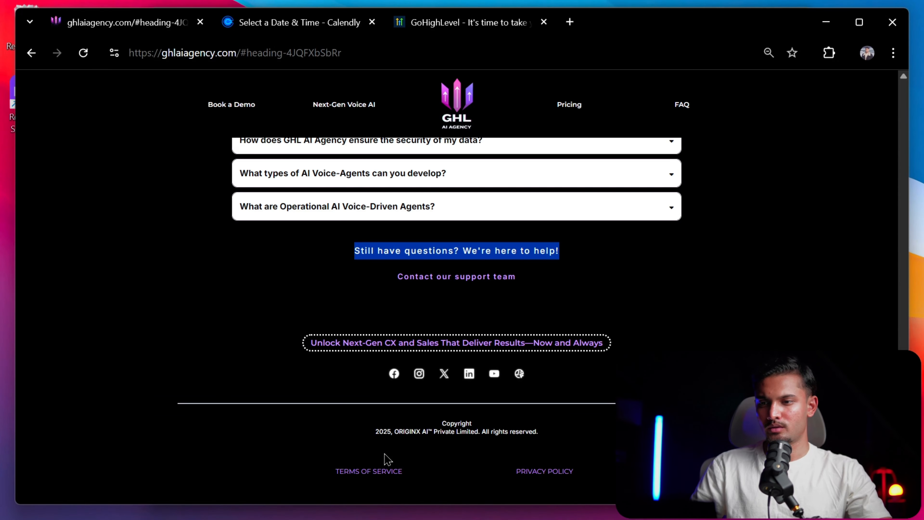
pyautogui.hotkey('alt', 'Tab')
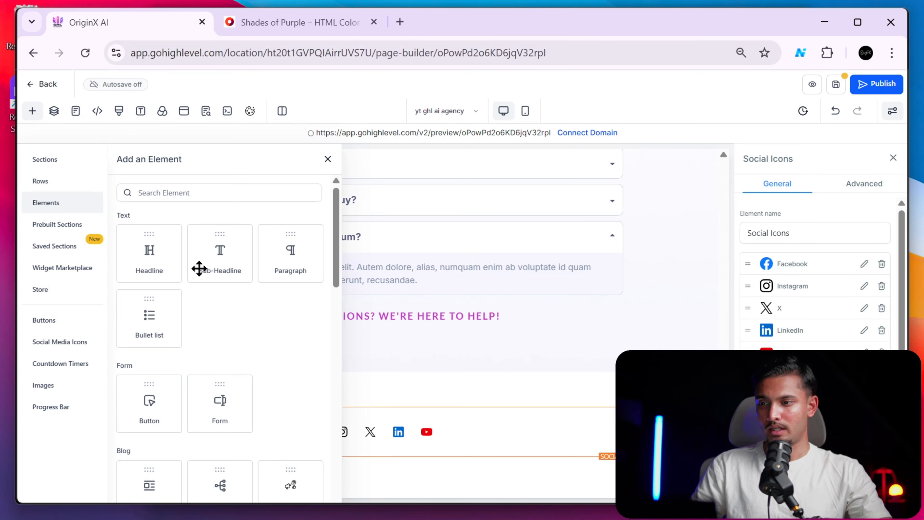
pyautogui.click(186, 190)
pyautogui.write('divi')
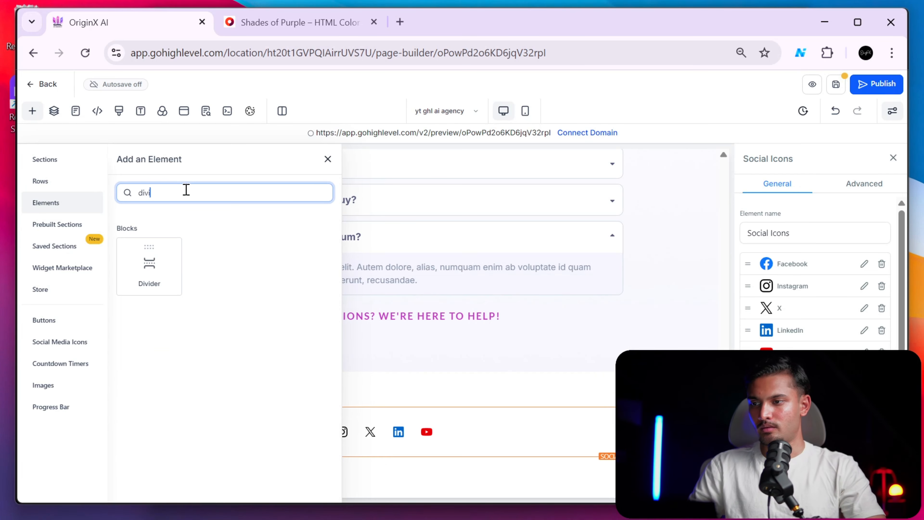
pyautogui.moveTo(141, 278); pyautogui.dragTo(455, 462)
pyautogui.click(455, 459)
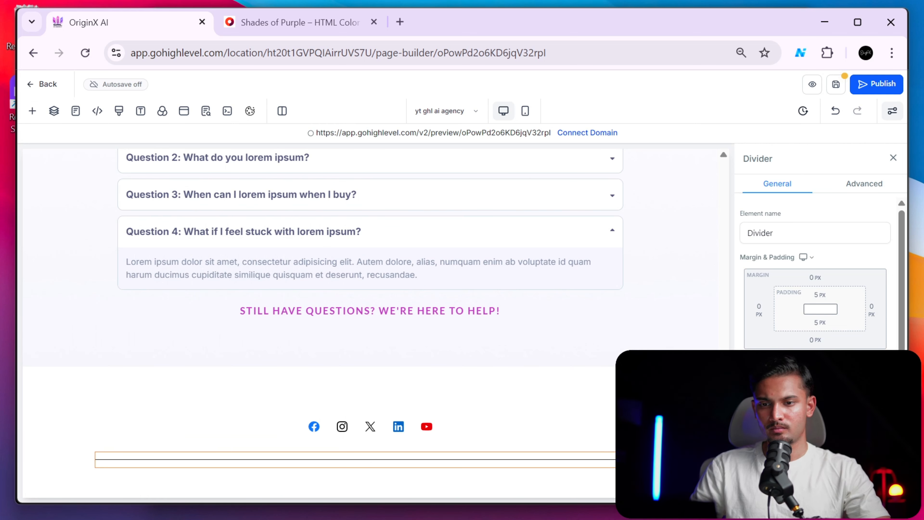
# Set the footer divider's color to purple and its thickness to 2px.
pyautogui.click(669, 455)
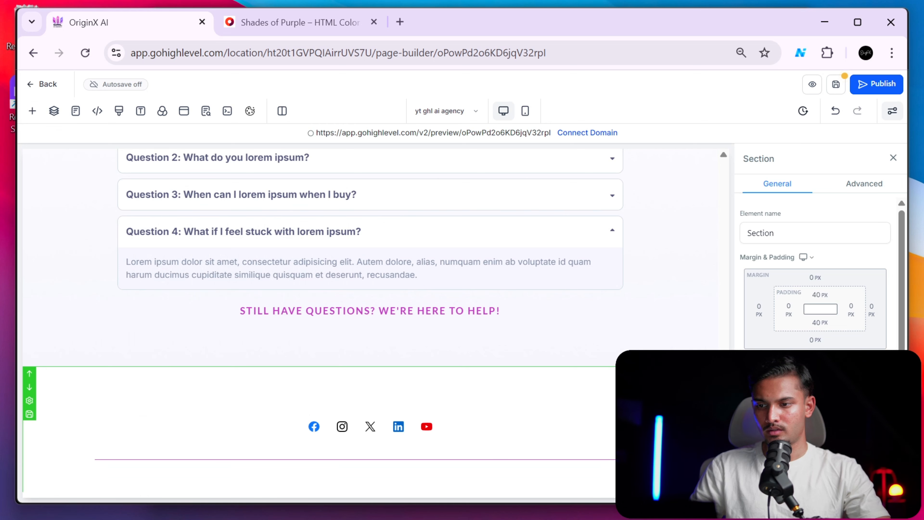
pyautogui.click(596, 465)
pyautogui.scroll(-1, 819, 277)
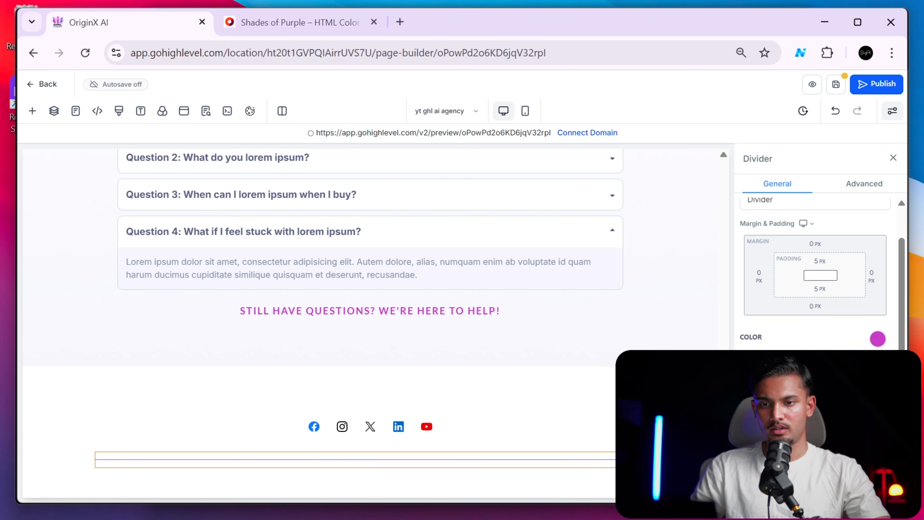
pyautogui.click(815, 358)
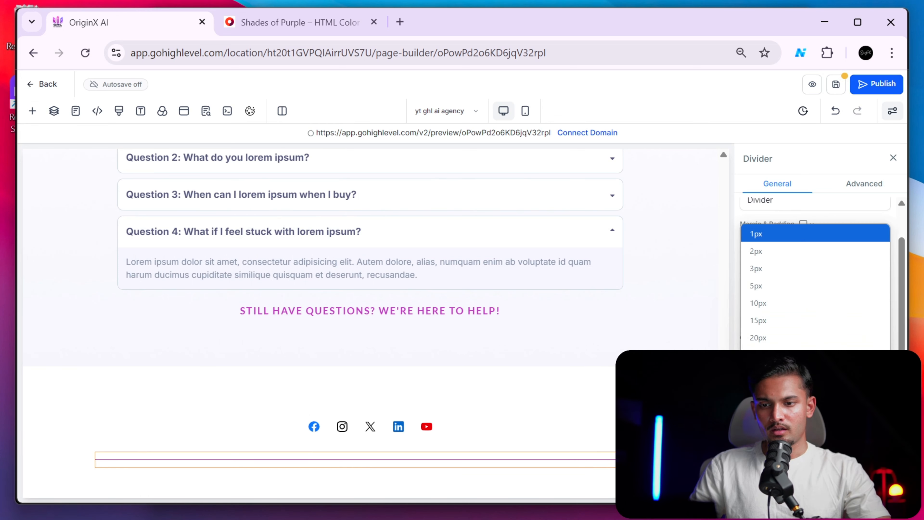
pyautogui.click(782, 258)
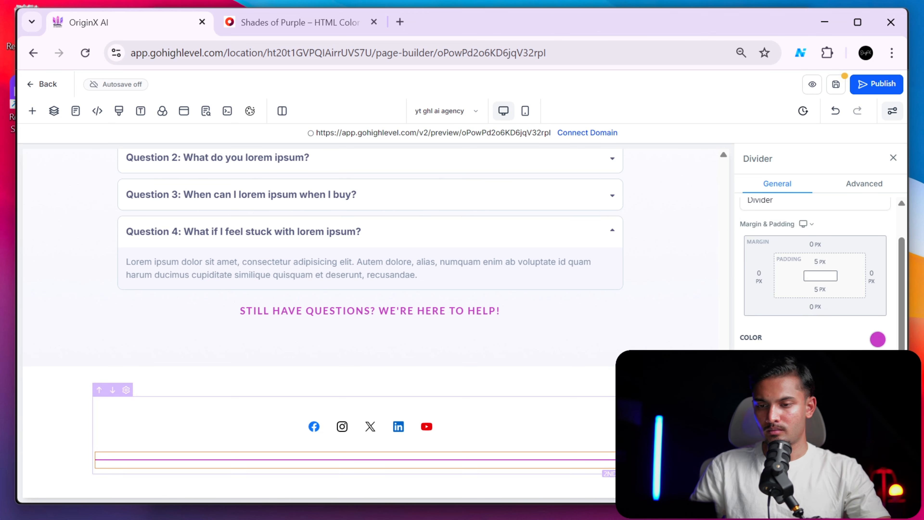
# Undo the last change made in the footer section and recheck the divider below the social icons.
pyautogui.click(639, 395)
pyautogui.click(655, 424)
pyautogui.scroll(5, 610, 441)
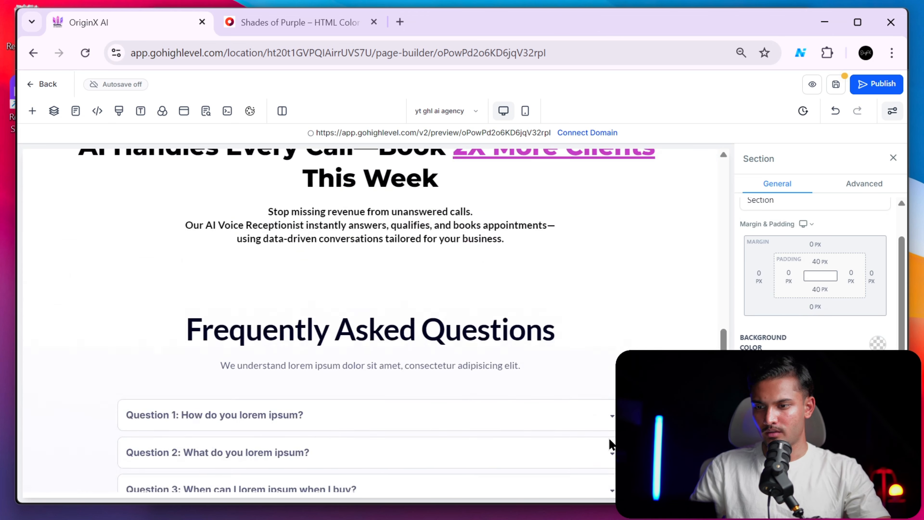
pyautogui.scroll(-5, 495, 413)
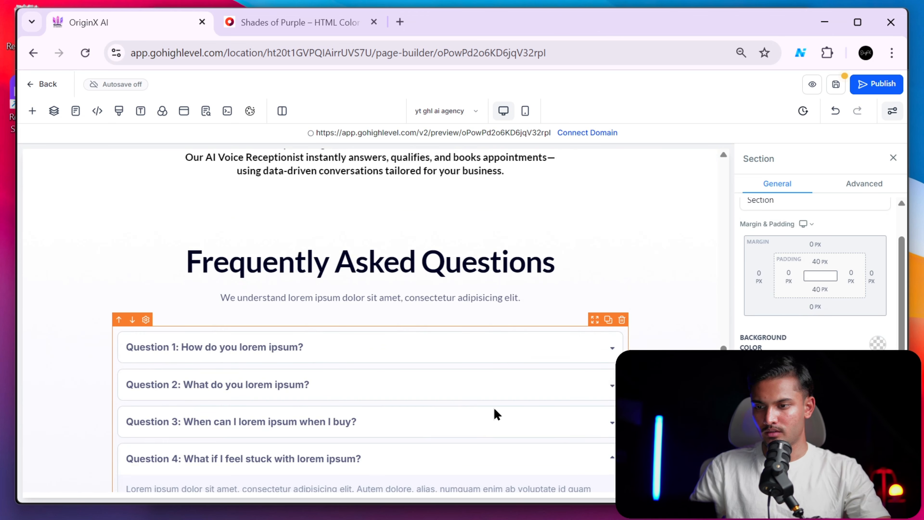
pyautogui.click(836, 111)
pyautogui.scroll(-2, 582, 392)
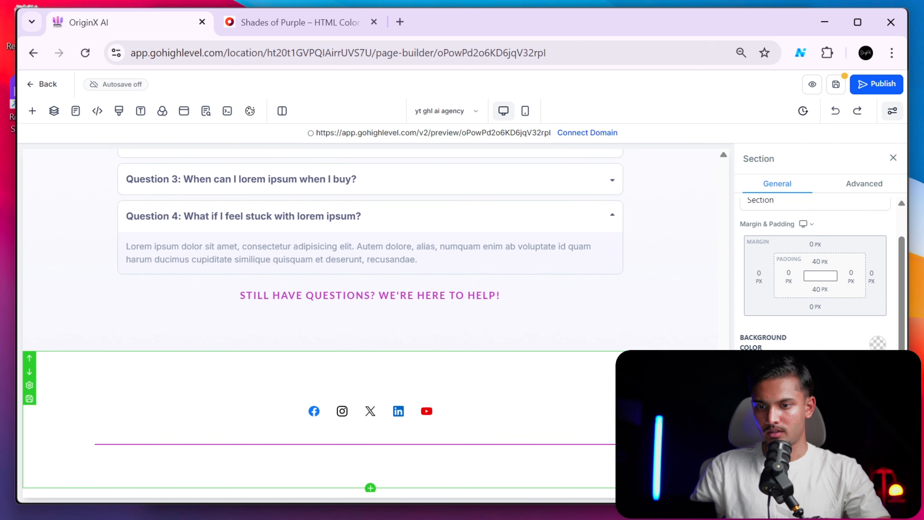
pyautogui.click(600, 444)
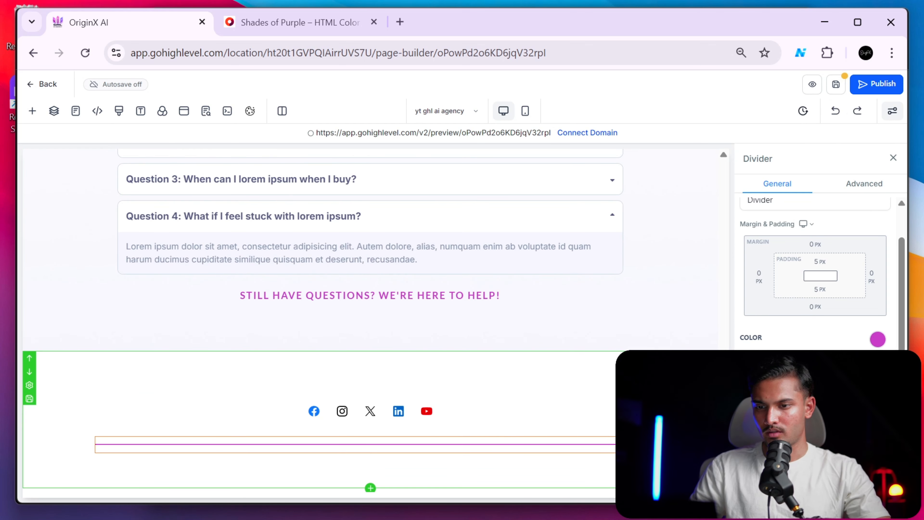
pyautogui.click(669, 460)
# Check the reference site's footer and add a rounded dotted-outline button between the social icons and the divider.
pyautogui.hotkey('alt', 'Tab')
pyautogui.hotkey('alt', 'Tab')
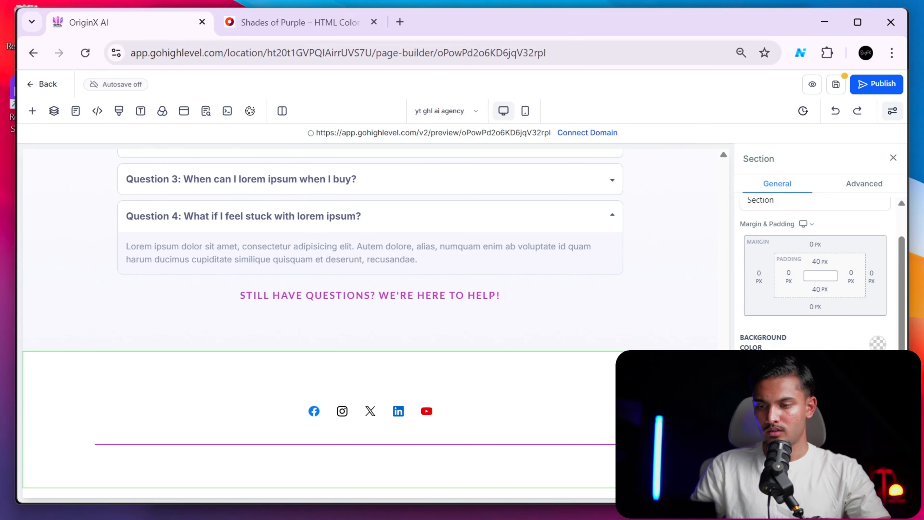
pyautogui.hotkey('alt', 'Tab')
pyautogui.hotkey('alt', 'Tab')
pyautogui.hotkey('alt', 'Tab')
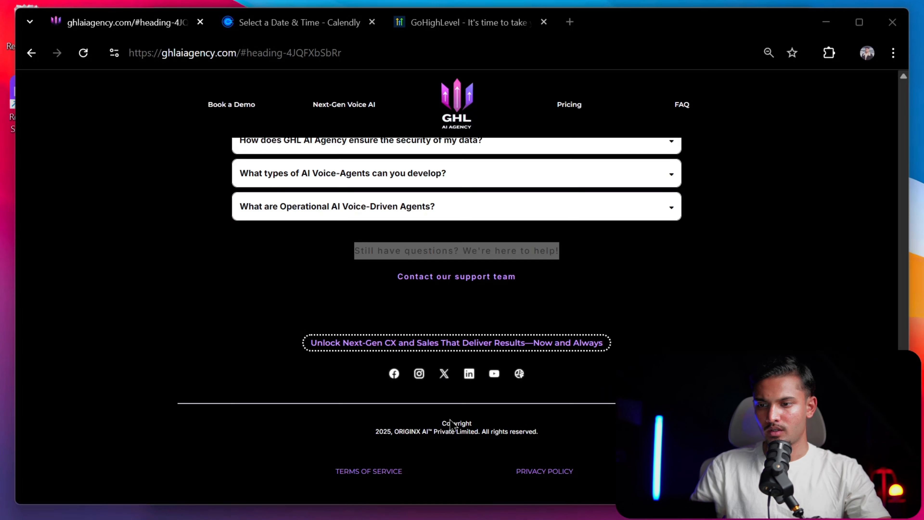
pyautogui.hotkey('alt', 'Tab')
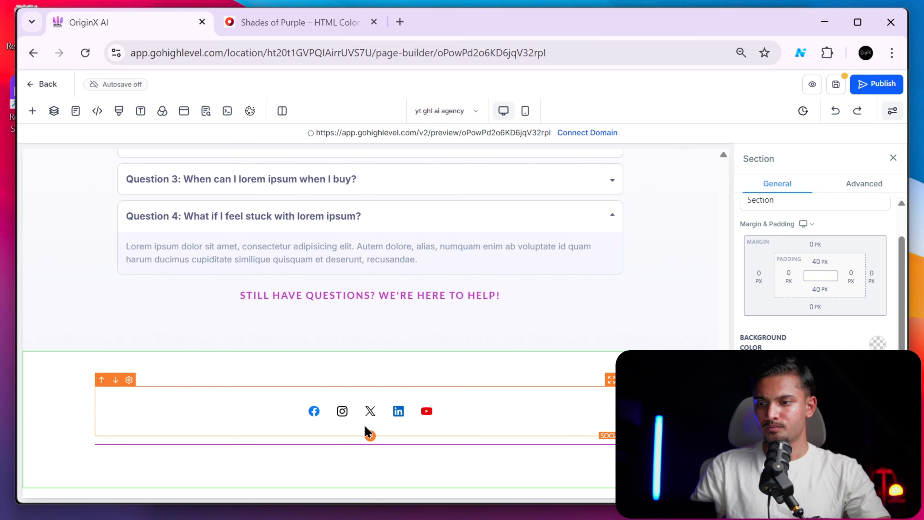
pyautogui.click(369, 436)
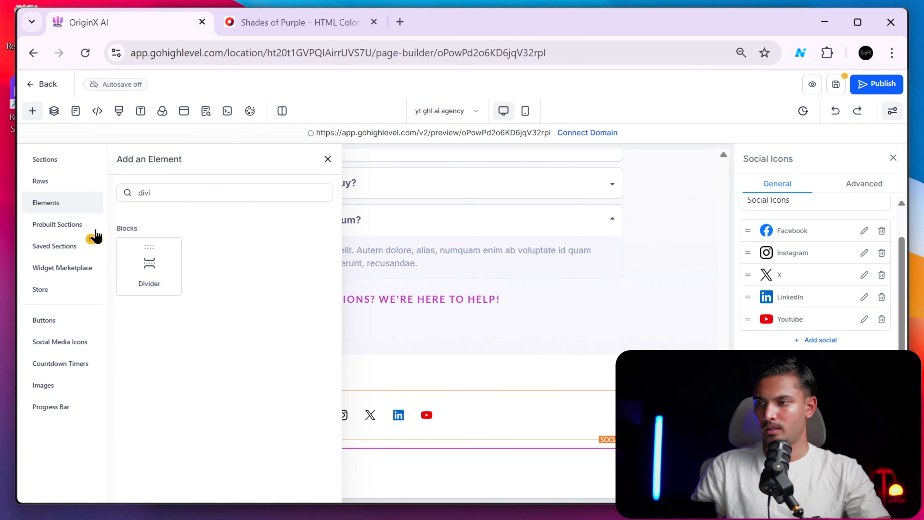
pyautogui.click(54, 320)
pyautogui.scroll(-5, 171, 357)
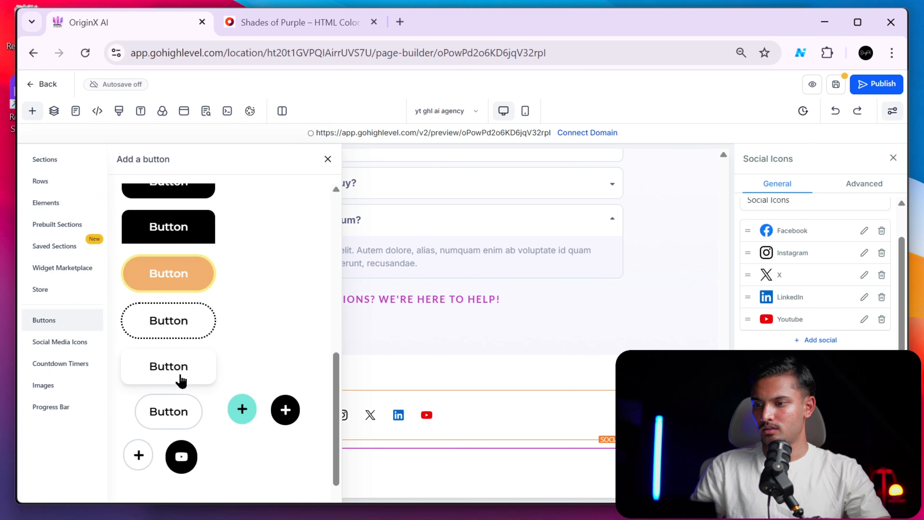
pyautogui.click(174, 334)
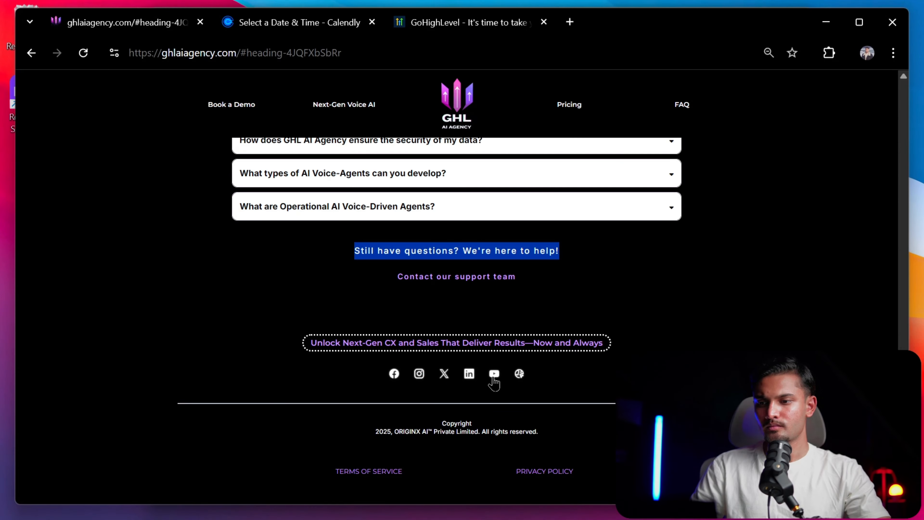
# Compare the reference site's demo heading button with its footer button and locate the AI Voice Assistant Demo button on the page being built.
pyautogui.scroll(10, 521, 337)
pyautogui.scroll(10, 516, 335)
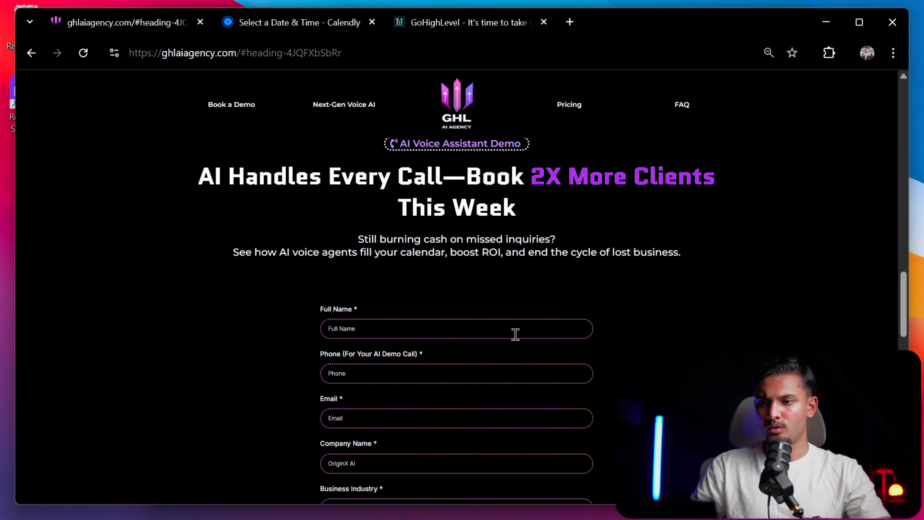
pyautogui.scroll(-5, 456, 332)
pyautogui.scroll(-15, 452, 463)
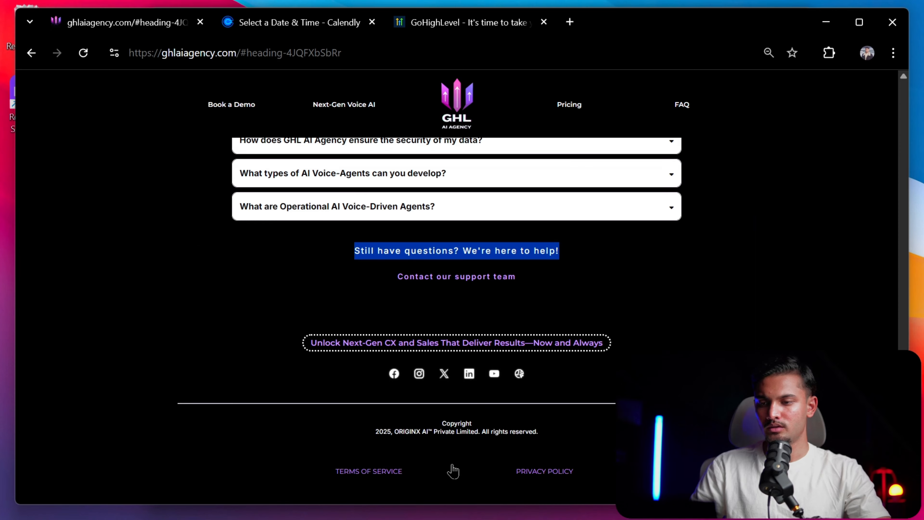
pyautogui.hotkey('alt', 'Tab')
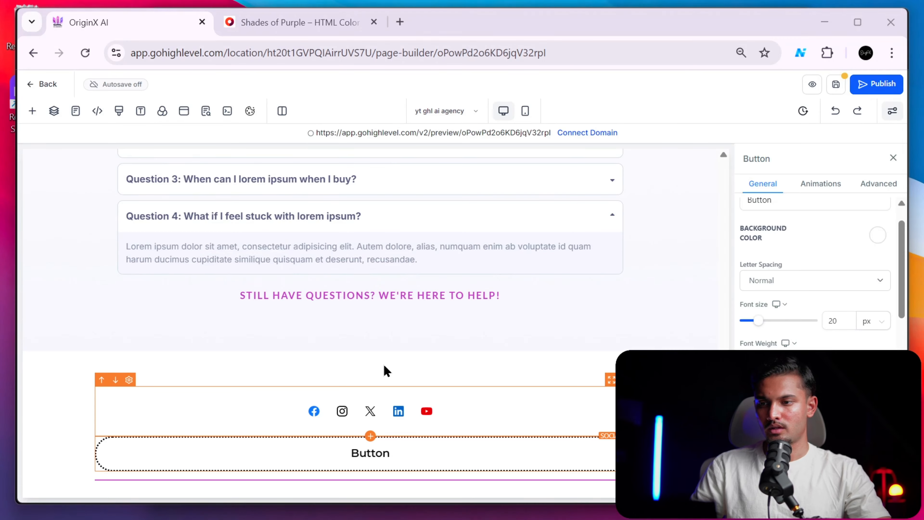
pyautogui.scroll(15, 433, 400)
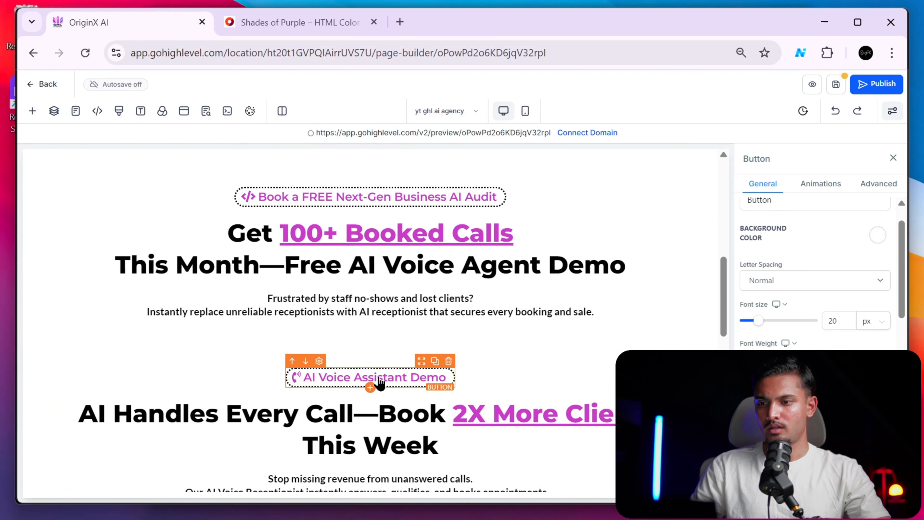
# Move the new outlined button above the social icons in the footer section.
pyautogui.scroll(-15, 442, 382)
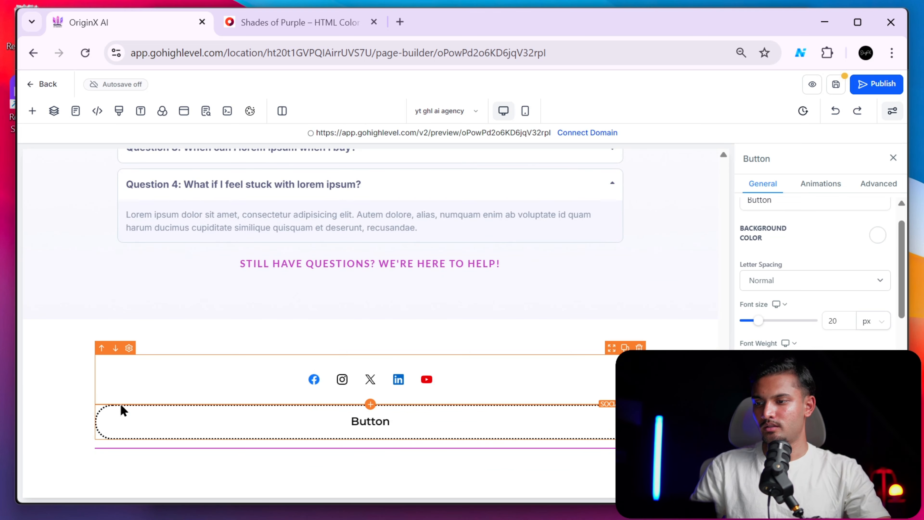
pyautogui.click(102, 397)
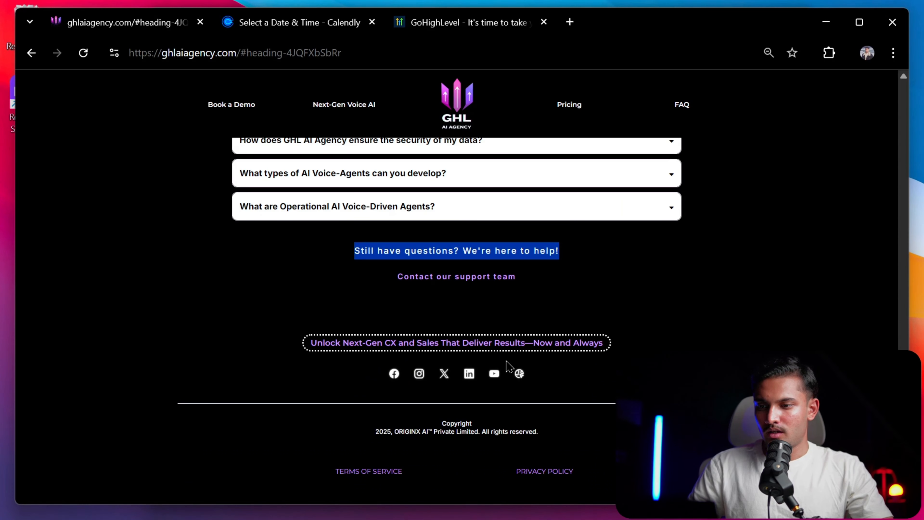
# Copy the tagline "Unlock Next-Gen CX and Sales That Deliver Results—Now and Always" from the ghlaiagency.com footer into the footer button's text.
pyautogui.moveTo(300, 344); pyautogui.dragTo(632, 344)
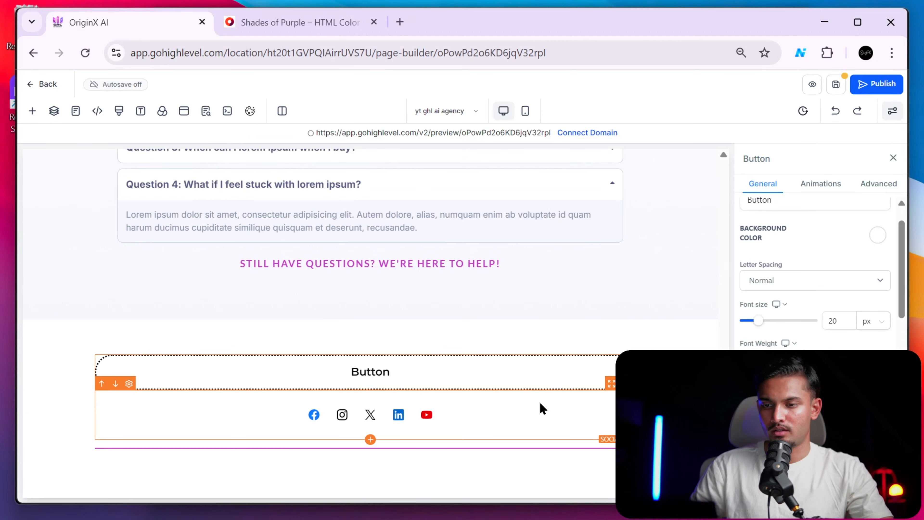
pyautogui.scroll(4, 815, 272)
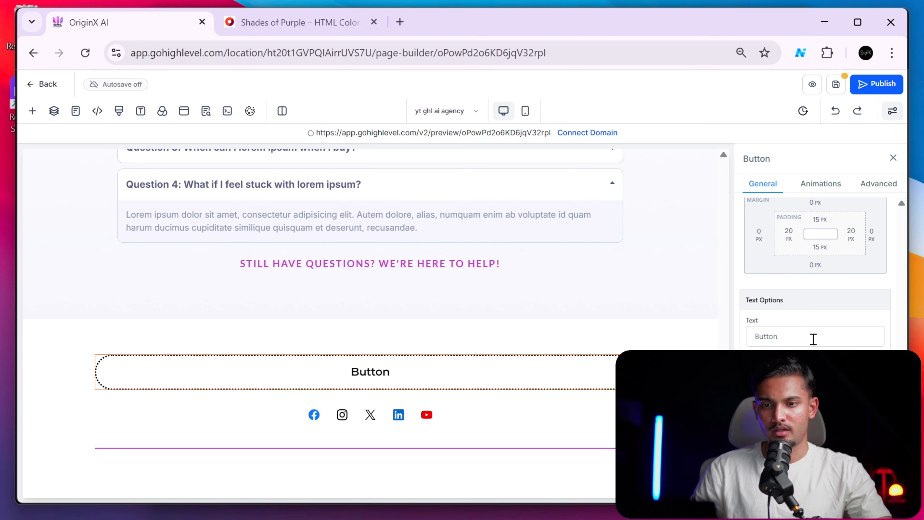
pyautogui.write('Unlock Next-Gen CX and Sales That Deliver Results—Now and Always social media icon social media icon social media icon social media icon social media icon')
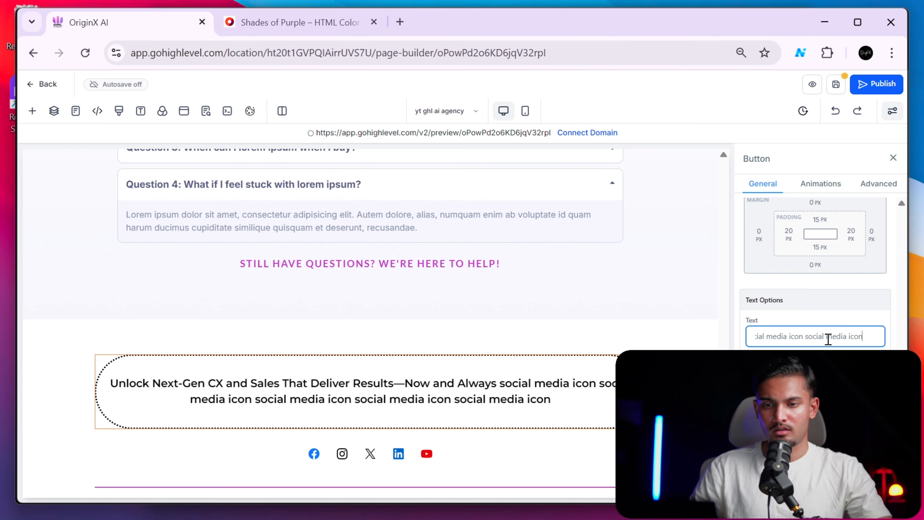
# Remove the repeated "social media icon" words from the end of the footer button's text.
pyautogui.press('BackSpace')
pyautogui.press('BackSpace')
pyautogui.press('BackSpace')
pyautogui.press('BackSpace')
pyautogui.press('BackSpace')
pyautogui.press('BackSpace')
pyautogui.press('BackSpace')
pyautogui.press('BackSpace')
pyautogui.press('BackSpace')
pyautogui.press('BackSpace')
pyautogui.press('BackSpace')
pyautogui.press('BackSpace')
pyautogui.press('BackSpace')
pyautogui.press('BackSpace')
pyautogui.press('BackSpace')
pyautogui.press('BackSpace')
pyautogui.press('BackSpace')
pyautogui.press('BackSpace')
pyautogui.press('BackSpace')
pyautogui.press('BackSpace')
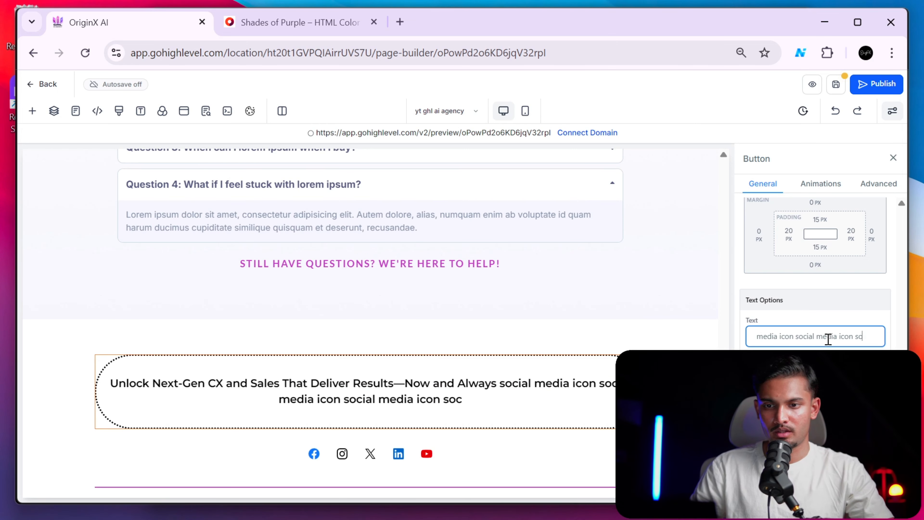
pyautogui.press('BackSpace')
pyautogui.press('BackSpace')
pyautogui.press('BackSpace')
pyautogui.press('BackSpace')
pyautogui.press('BackSpace')
pyautogui.press('BackSpace')
pyautogui.press('BackSpace')
pyautogui.press('BackSpace')
pyautogui.press('BackSpace')
pyautogui.press('BackSpace')
pyautogui.press('BackSpace')
pyautogui.press('BackSpace')
pyautogui.press('BackSpace')
pyautogui.press('BackSpace')
pyautogui.press('BackSpace')
pyautogui.press('BackSpace')
pyautogui.press('BackSpace')
pyautogui.press('BackSpace')
pyautogui.press('BackSpace')
pyautogui.press('BackSpace')
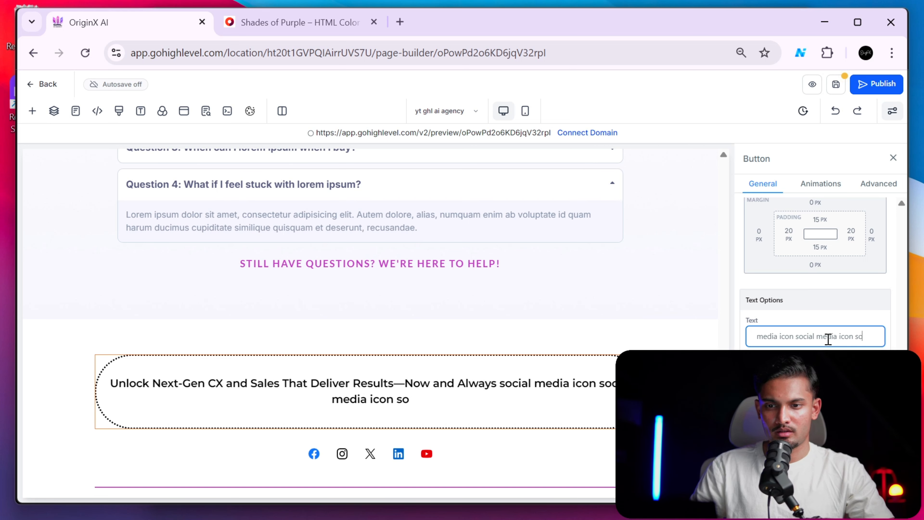
pyautogui.press('BackSpace')
pyautogui.press('BackSpace')
pyautogui.press('BackSpace')
pyautogui.press('BackSpace')
pyautogui.press('BackSpace')
pyautogui.press('BackSpace')
pyautogui.press('BackSpace')
pyautogui.press('BackSpace')
pyautogui.press('BackSpace')
pyautogui.press('BackSpace')
pyautogui.press('BackSpace')
pyautogui.press('BackSpace')
pyautogui.press('BackSpace')
pyautogui.press('BackSpace')
pyautogui.press('BackSpace')
pyautogui.press('BackSpace')
pyautogui.press('BackSpace')
pyautogui.press('BackSpace')
pyautogui.press('BackSpace')
pyautogui.press('BackSpace')
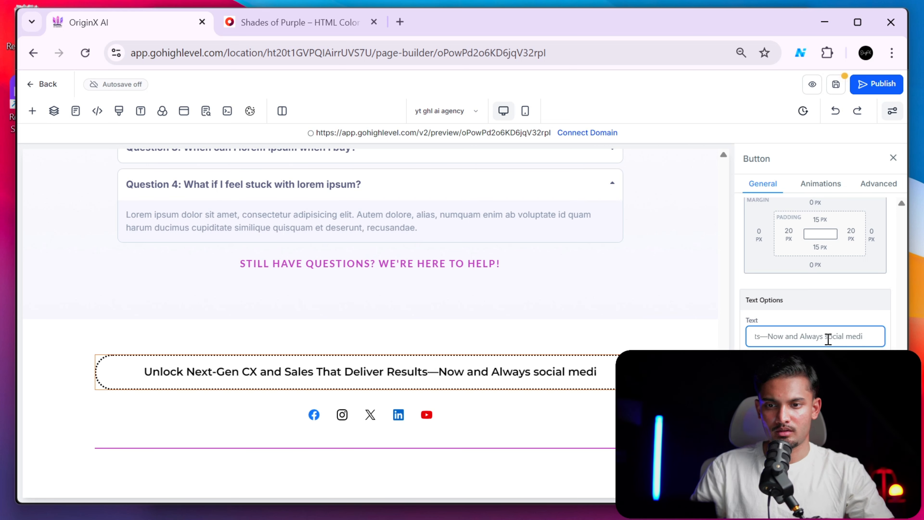
pyautogui.press('BackSpace')
pyautogui.press('BackSpace')
pyautogui.press('BackSpace')
pyautogui.press('BackSpace')
pyautogui.press('BackSpace')
pyautogui.press('BackSpace')
pyautogui.press('BackSpace')
pyautogui.press('BackSpace')
pyautogui.press('BackSpace')
pyautogui.press('BackSpace')
pyautogui.press('BackSpace')
pyautogui.press('BackSpace')
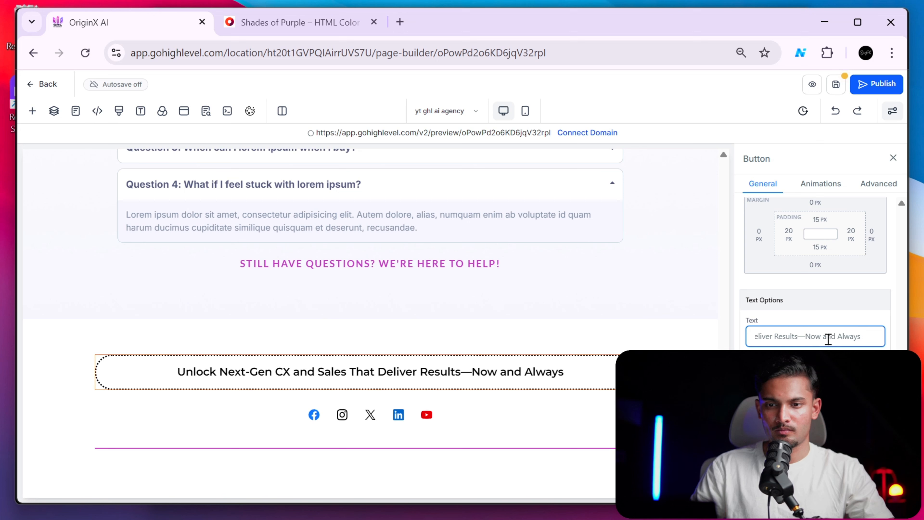
pyautogui.click(611, 368)
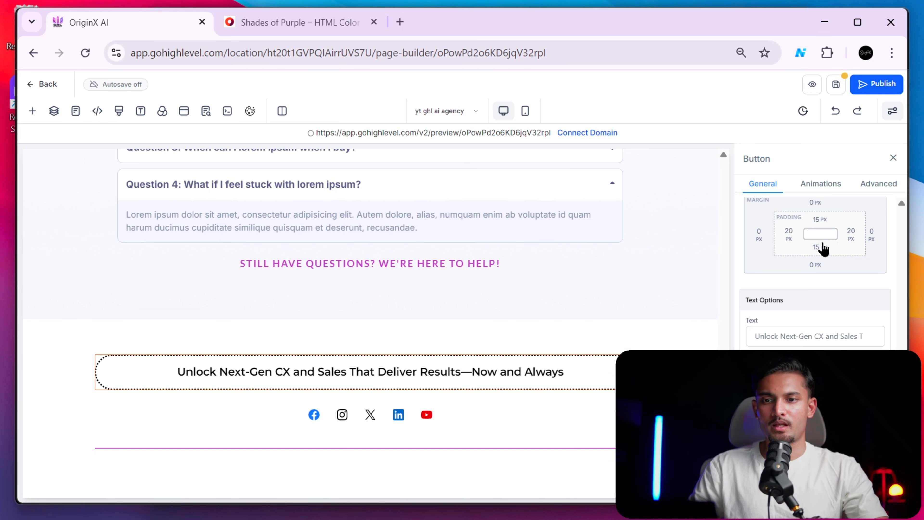
# Center the footer button by setting its left and right margins to auto.
pyautogui.click(759, 241)
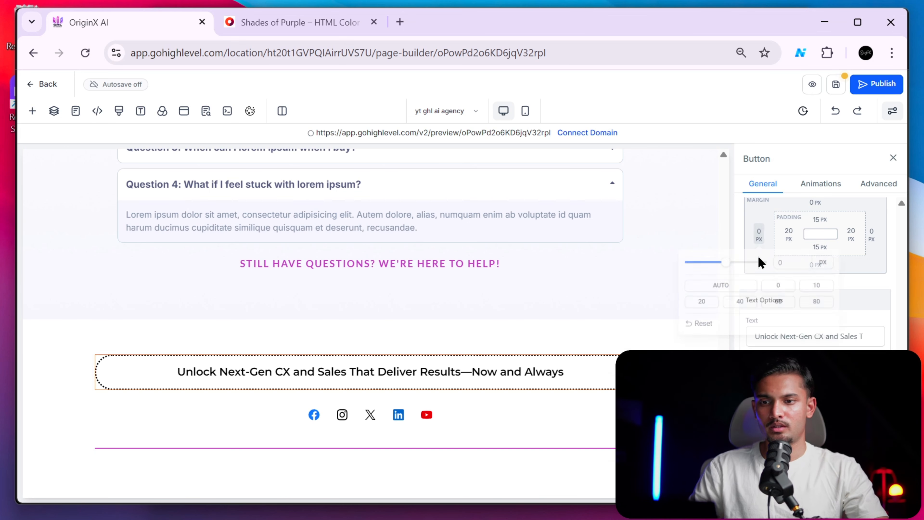
pyautogui.click(716, 293)
pyautogui.click(873, 240)
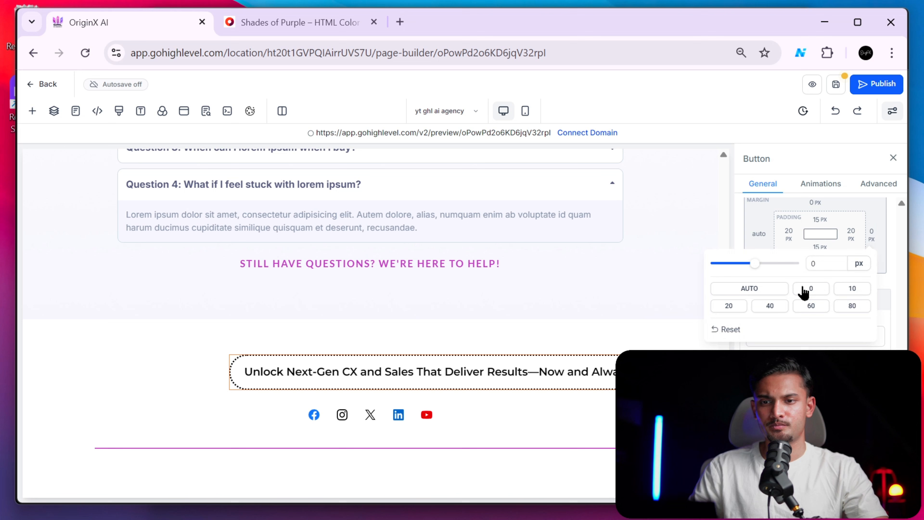
pyautogui.click(767, 290)
# Set the footer button's left and right padding to 10 px.
pyautogui.click(852, 235)
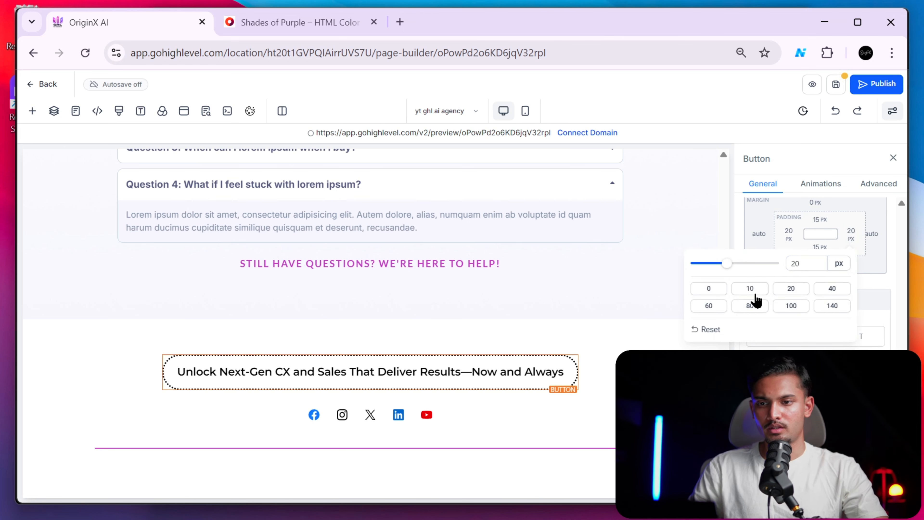
pyautogui.click(758, 291)
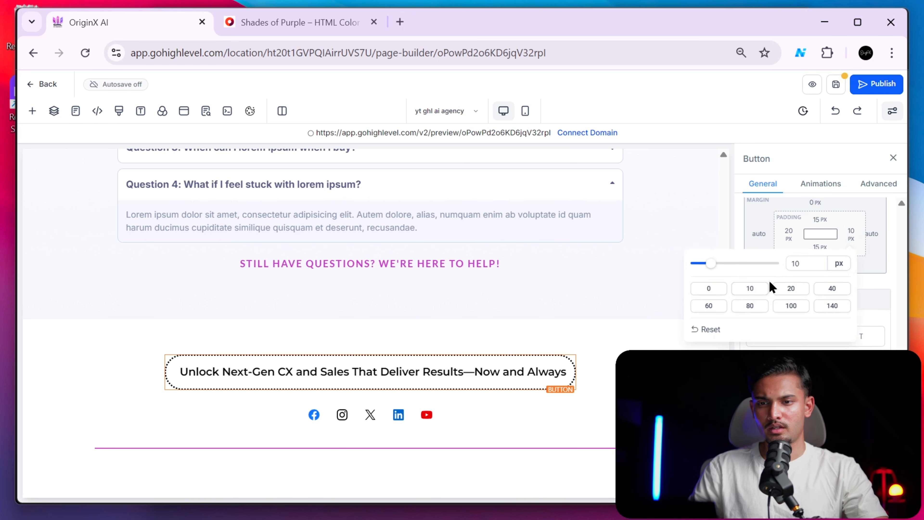
pyautogui.click(708, 288)
pyautogui.click(789, 236)
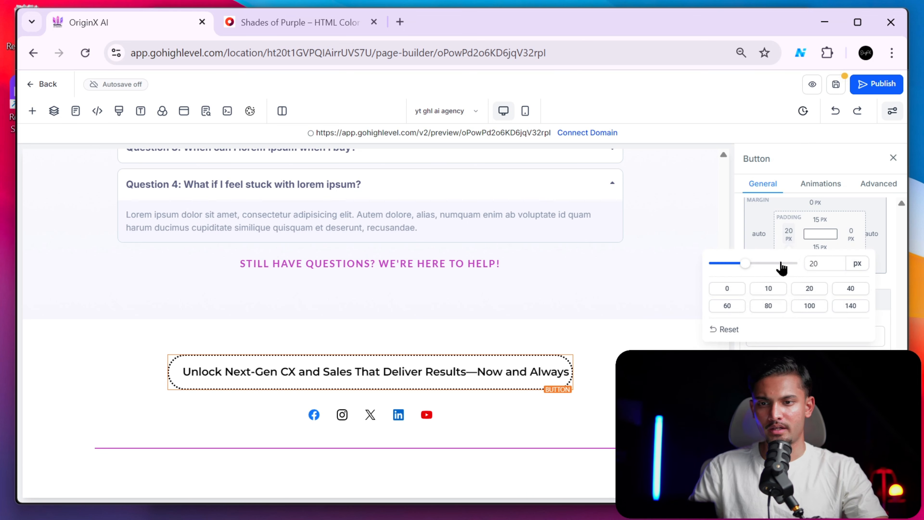
pyautogui.click(760, 290)
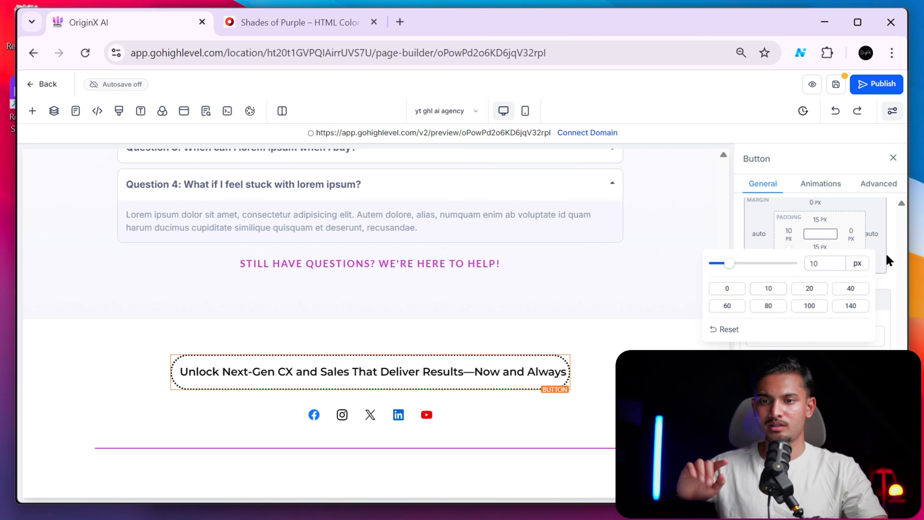
pyautogui.click(850, 235)
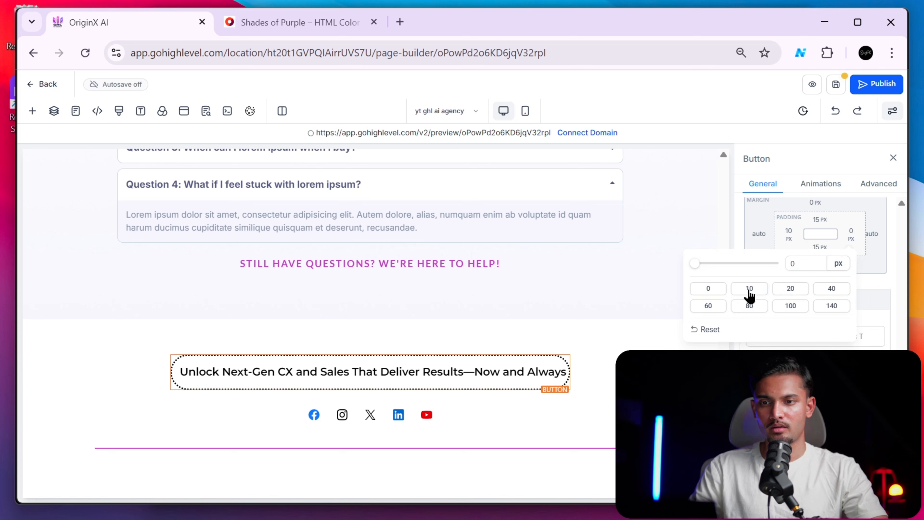
pyautogui.click(749, 289)
# Set the footer button's top and bottom padding to 0 px.
pyautogui.click(818, 220)
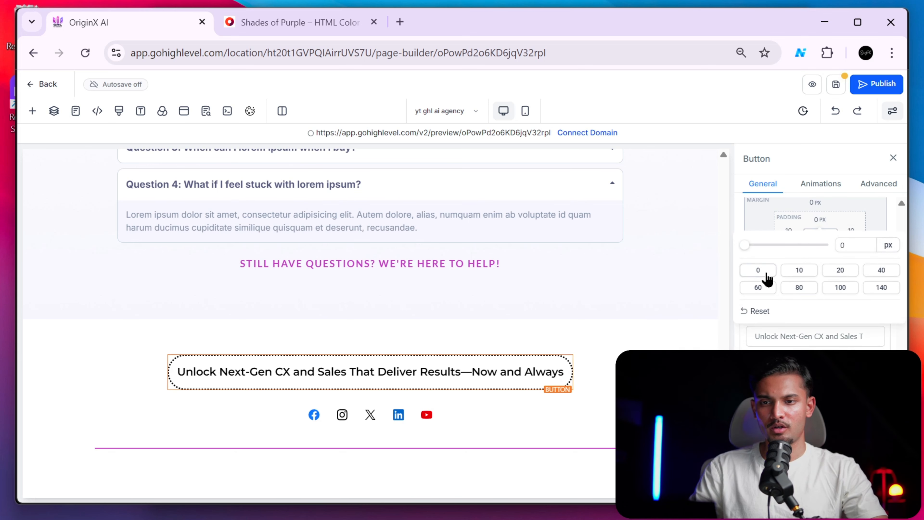
pyautogui.click(820, 248)
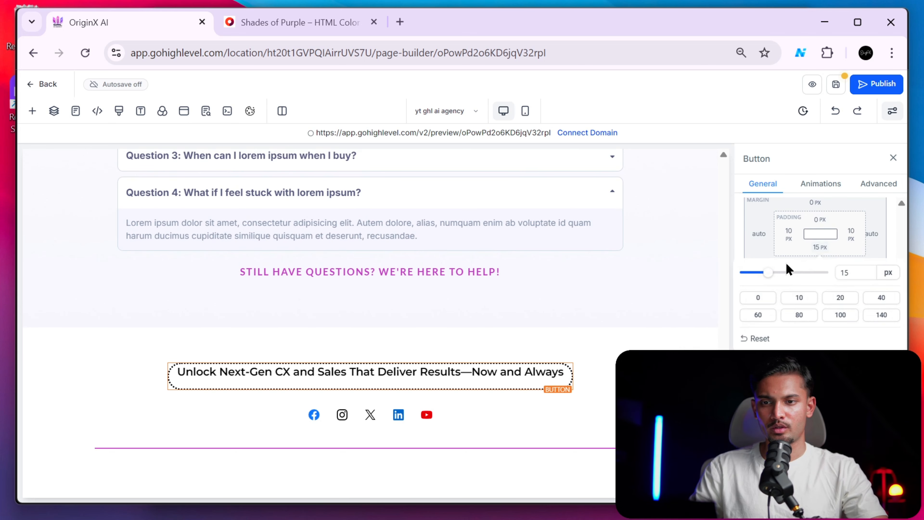
pyautogui.click(747, 300)
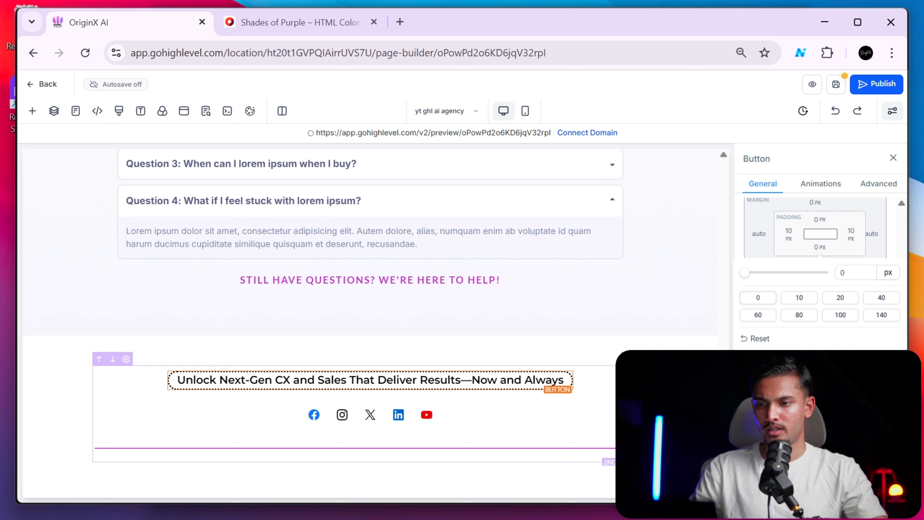
# Set the footer button's left and right padding to 5 px.
pyautogui.click(561, 353)
pyautogui.click(489, 386)
pyautogui.click(788, 262)
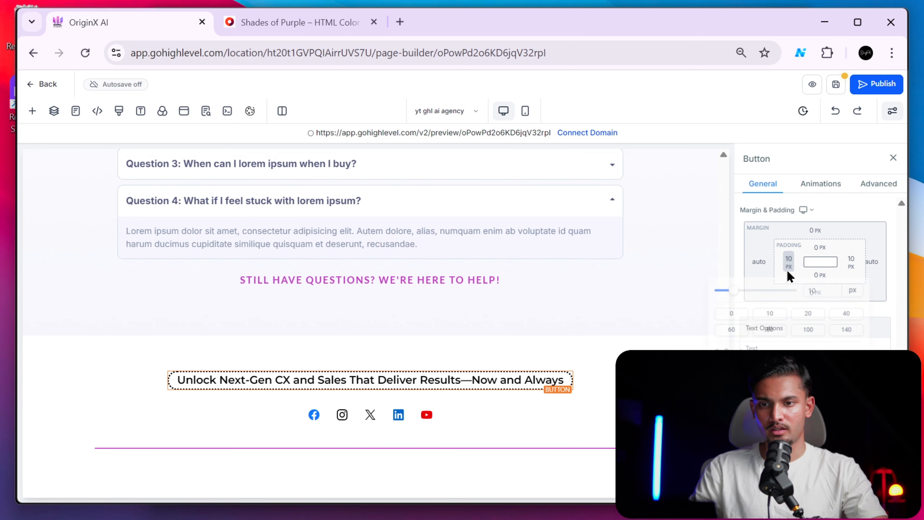
pyautogui.press('BackSpace')
pyautogui.press('BackSpace')
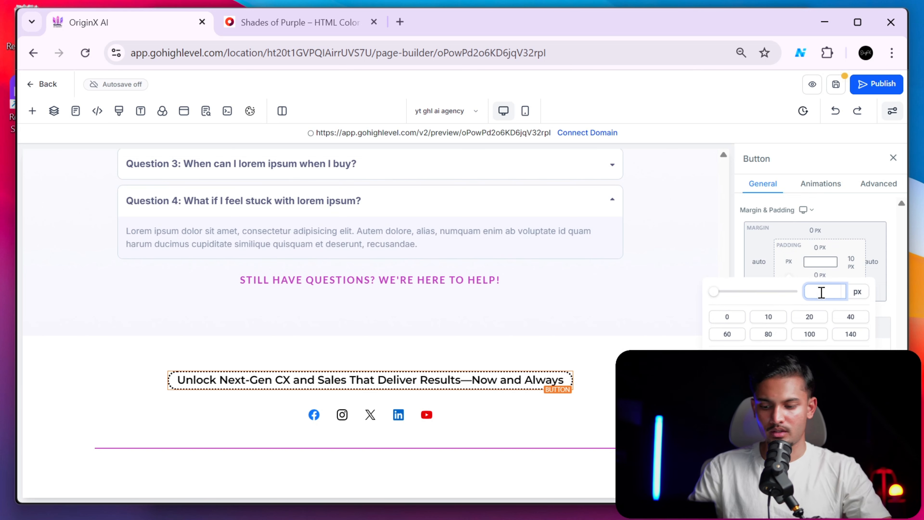
pyautogui.write('5')
pyautogui.click(850, 263)
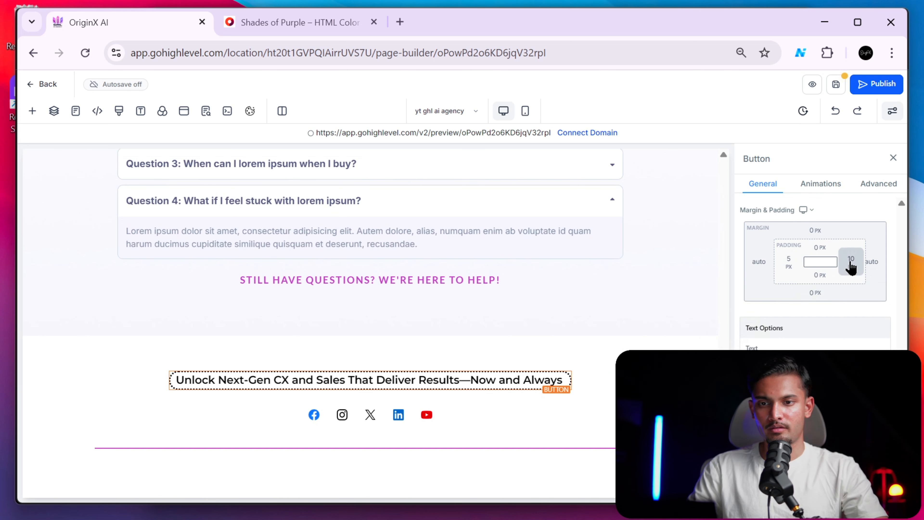
pyautogui.press('BackSpace')
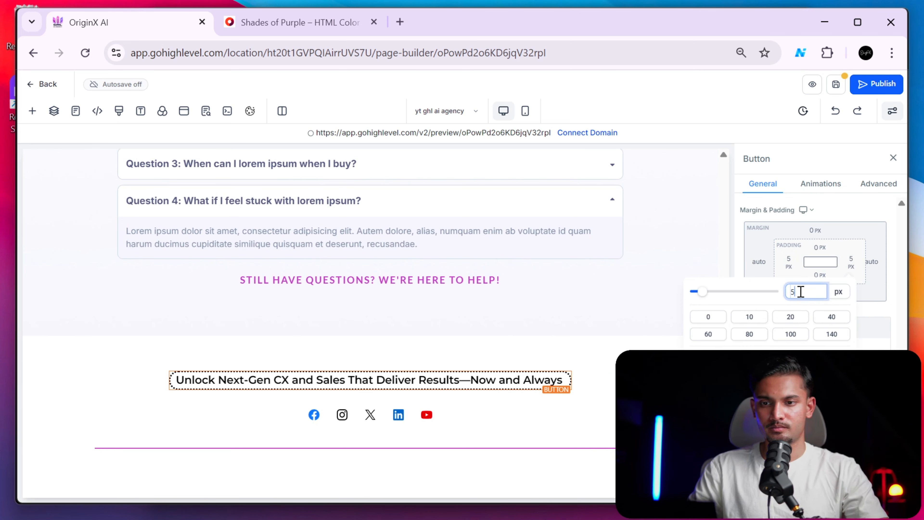
pyautogui.click(840, 231)
# Change the footer button's text color to the page's magenta-purple accent color.
pyautogui.click(594, 426)
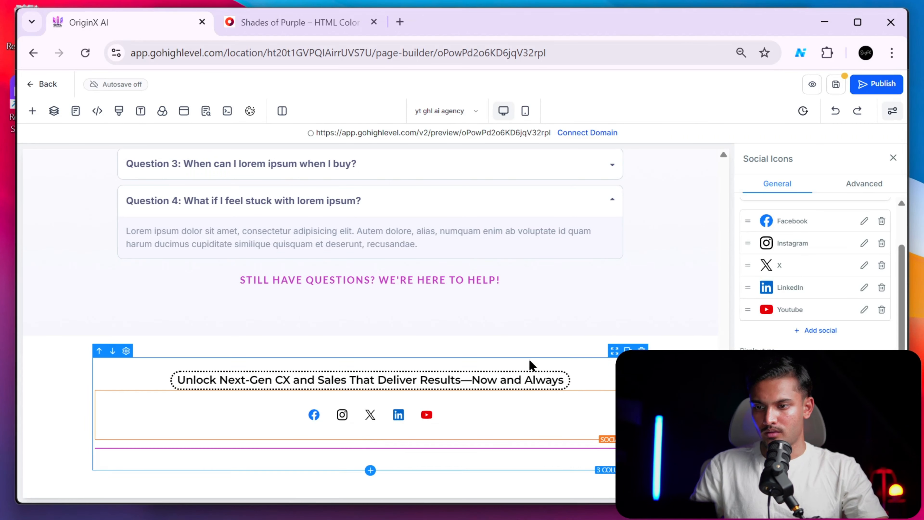
pyautogui.click(570, 378)
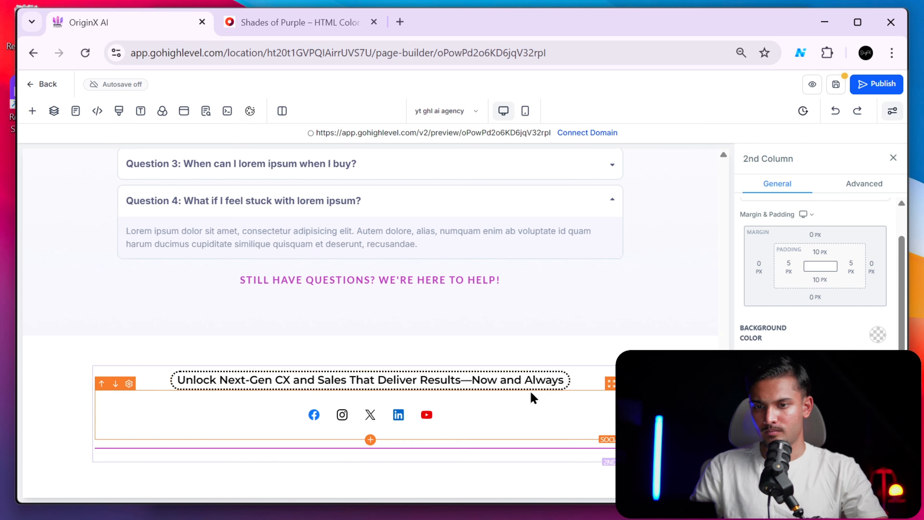
pyautogui.click(533, 383)
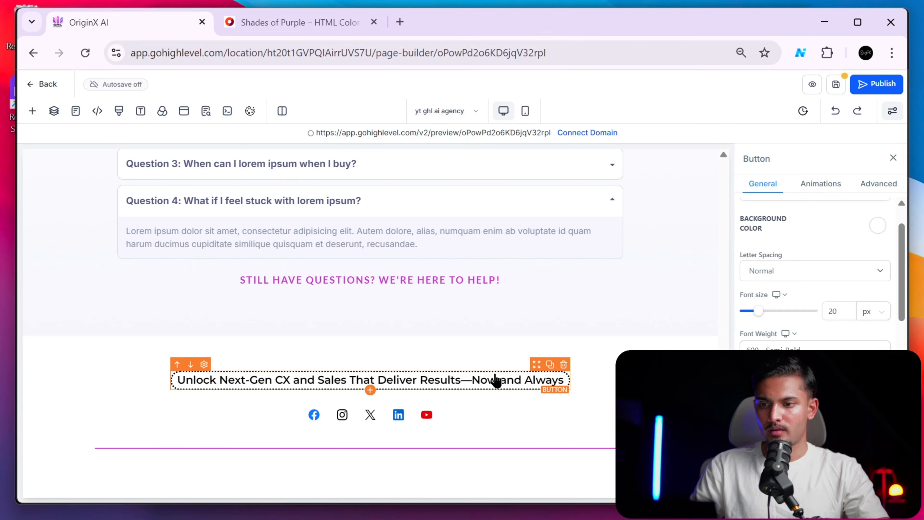
pyautogui.scroll(-3, 856, 340)
pyautogui.scroll(5, 856, 340)
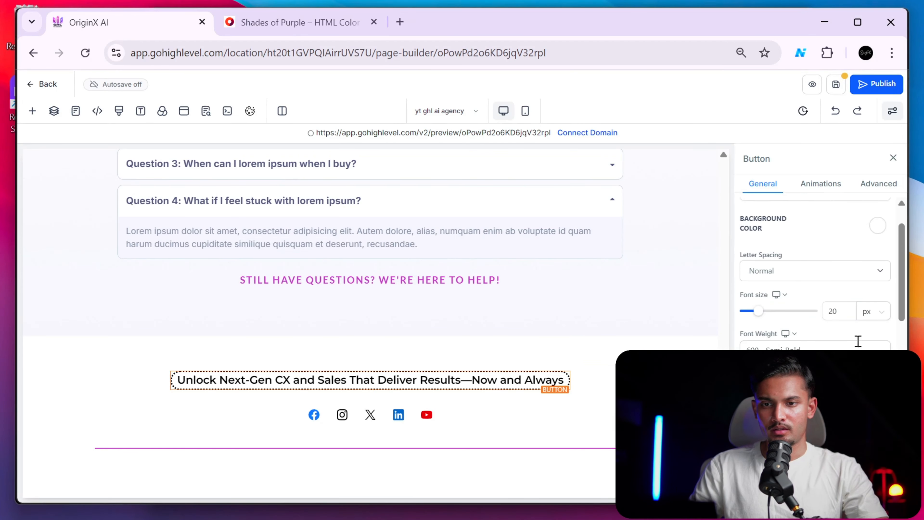
pyautogui.scroll(-5, 873, 291)
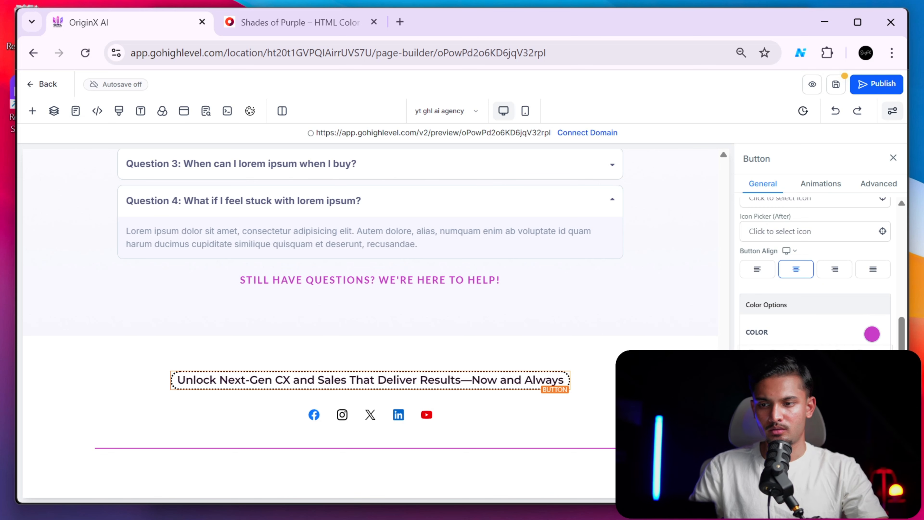
pyautogui.click(636, 316)
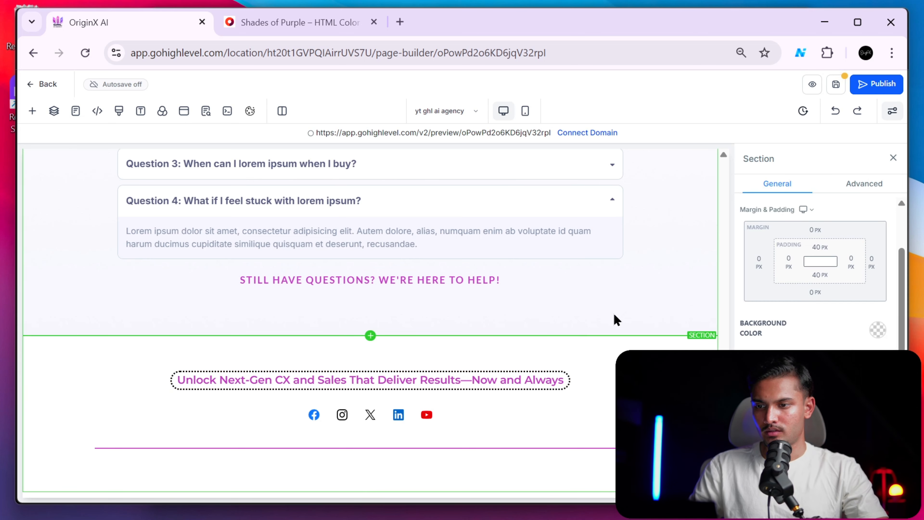
# Compare with the ghlaiagency.com footer and recolor the "Still have questions? We're here to help!" sub headline black.
pyautogui.hotkey('alt', 'Tab')
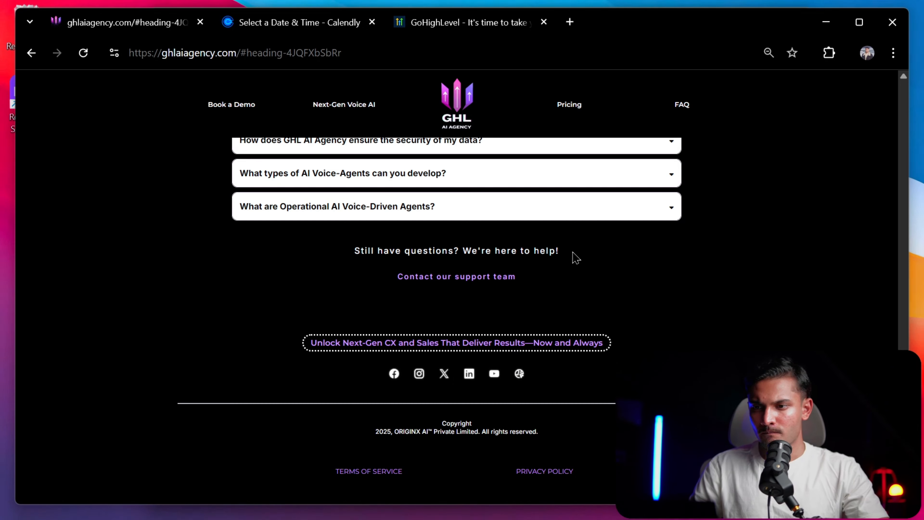
pyautogui.hotkey('alt', 'Tab')
pyautogui.hotkey('alt', 'Tab')
pyautogui.hotkey('alt', 'Tab')
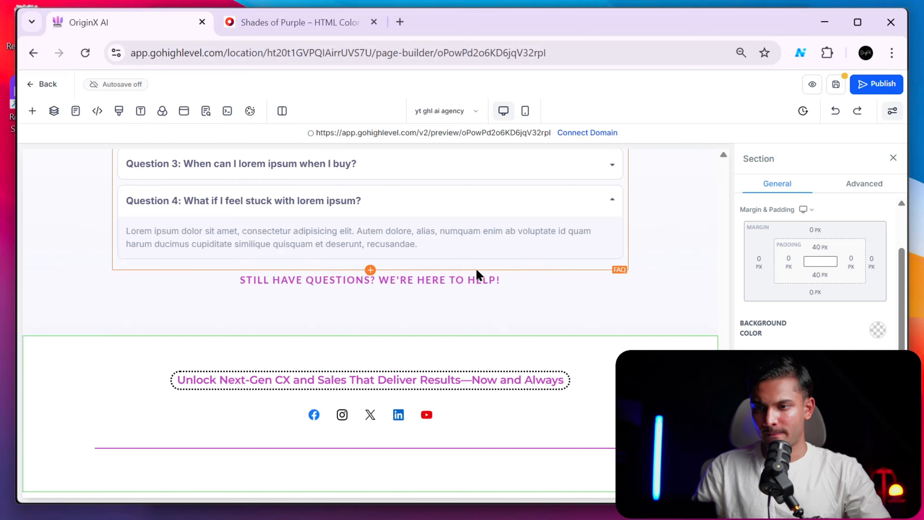
pyautogui.click(445, 278)
pyautogui.scroll(5, 802, 262)
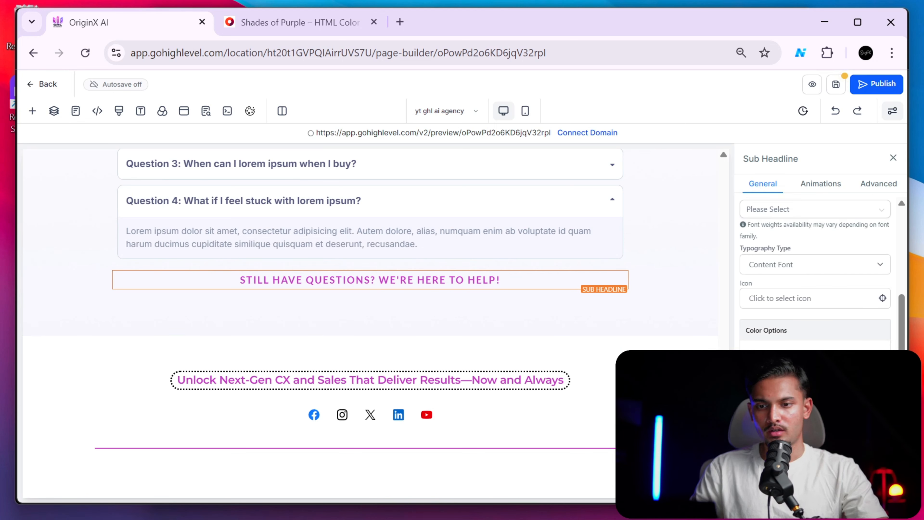
pyautogui.click(757, 404)
pyautogui.click(542, 380)
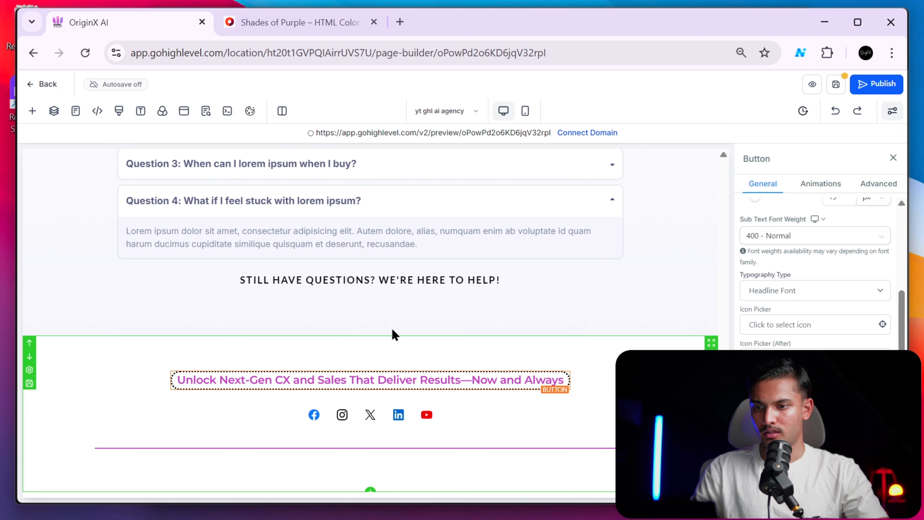
pyautogui.click(396, 319)
pyautogui.hotkey('alt', 'Tab')
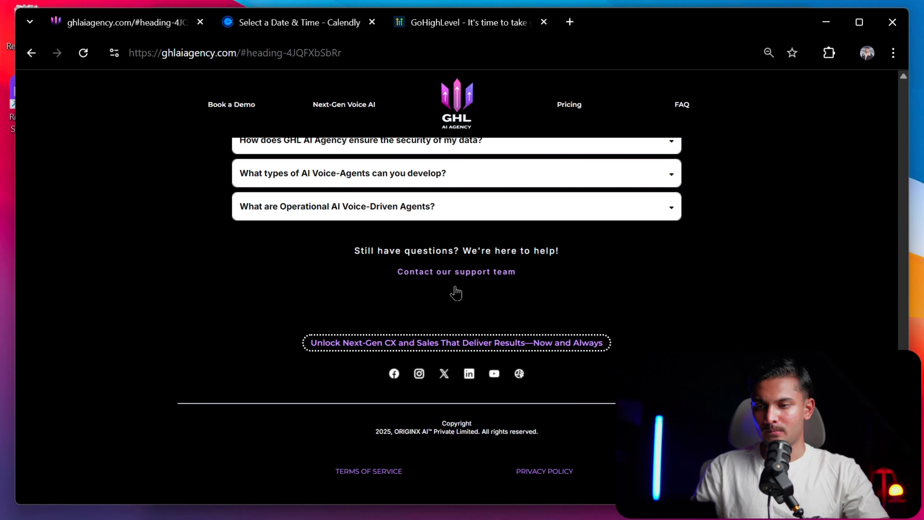
pyautogui.hotkey('alt', 'Tab')
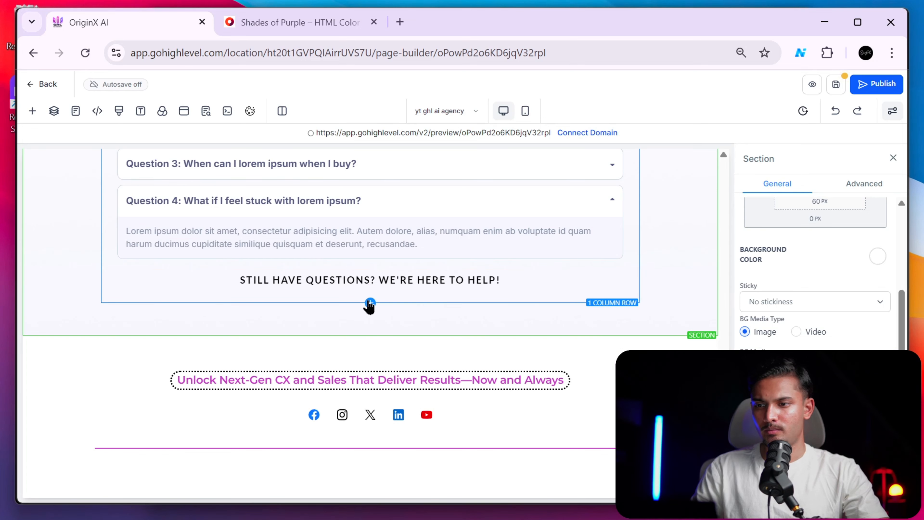
pyautogui.scroll(4, 396, 298)
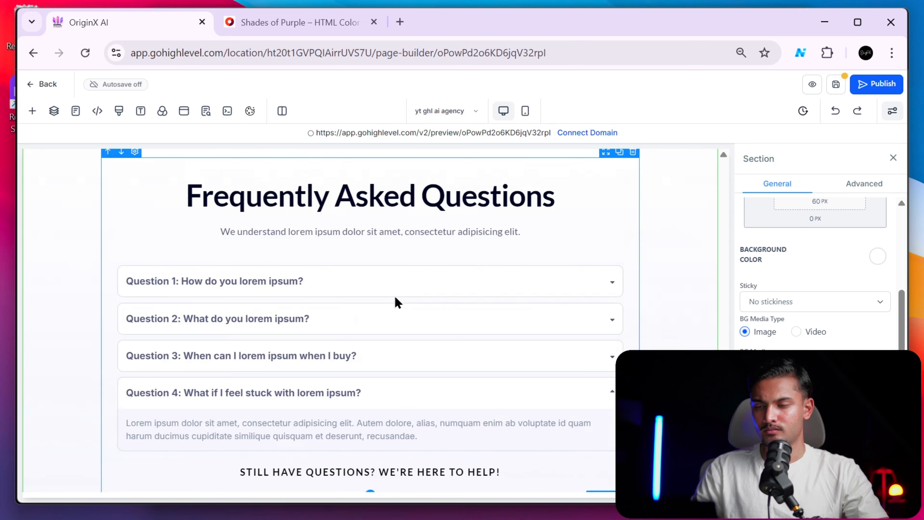
pyautogui.scroll(-4, 396, 298)
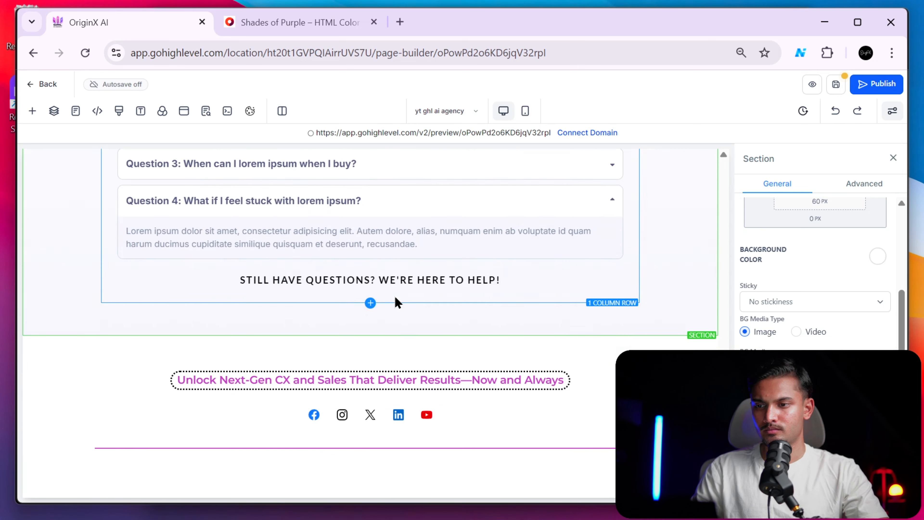
pyautogui.click(370, 290)
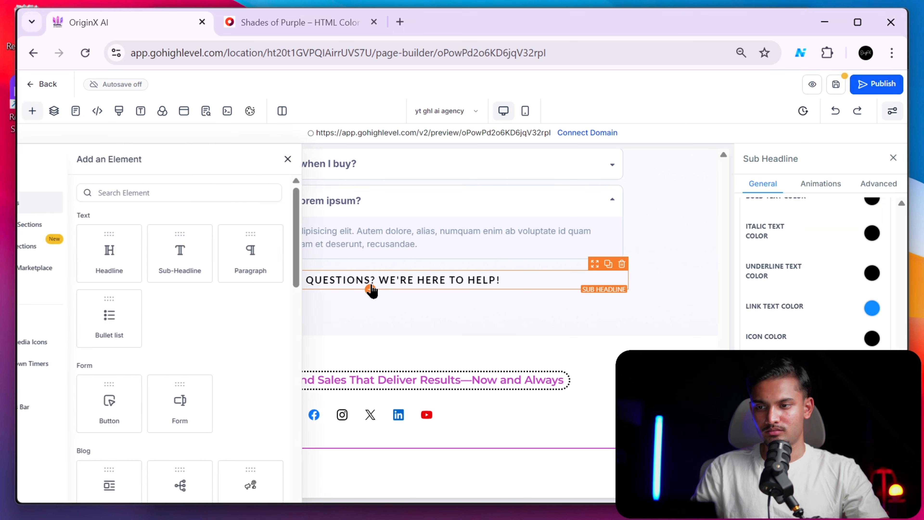
pyautogui.hotkey('alt', 'Tab')
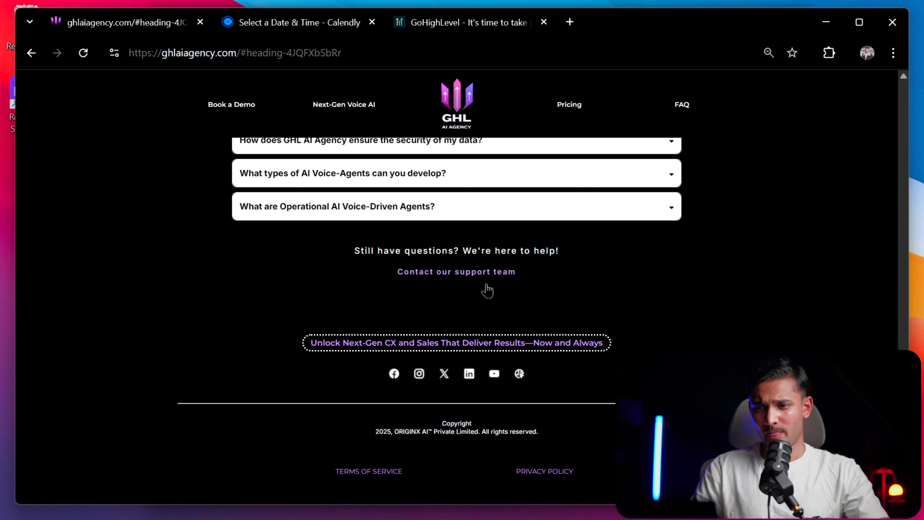
pyautogui.hotkey('alt', 'Tab')
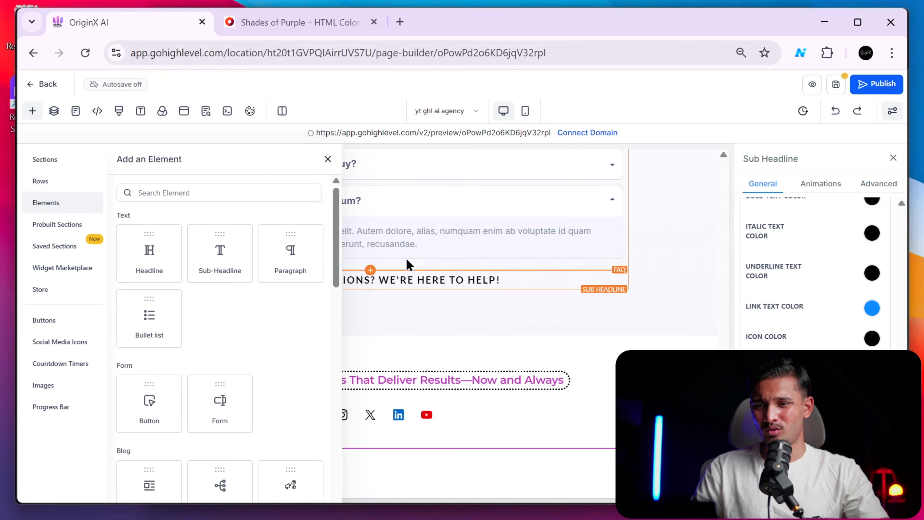
pyautogui.hotkey('alt', 'Tab')
pyautogui.click(481, 277)
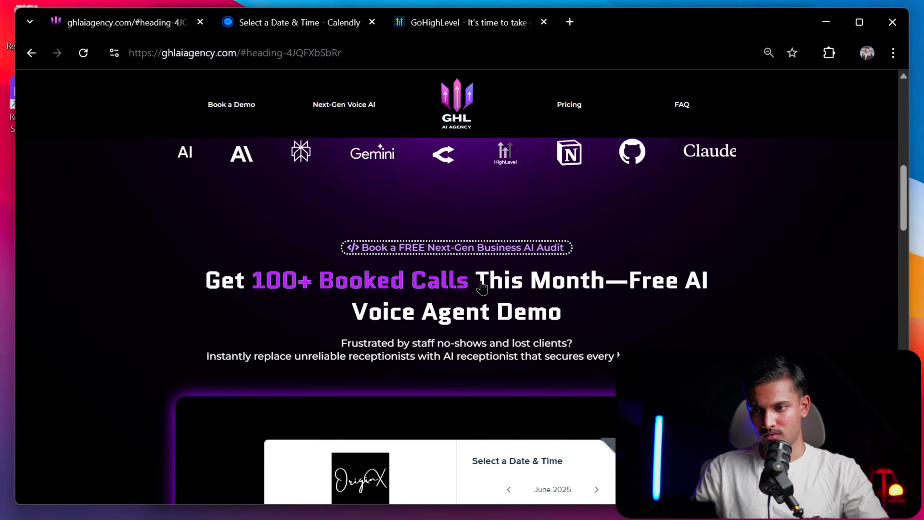
pyautogui.scroll(-15, 474, 286)
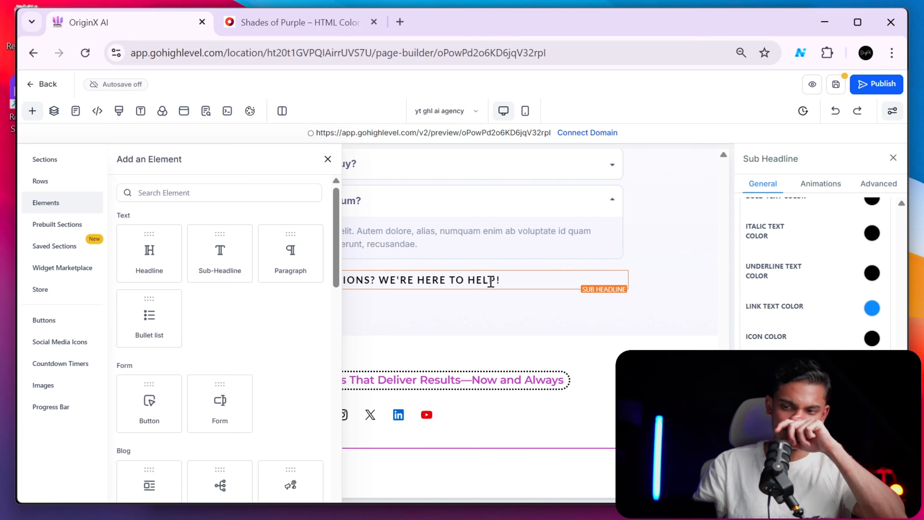
pyautogui.click(328, 160)
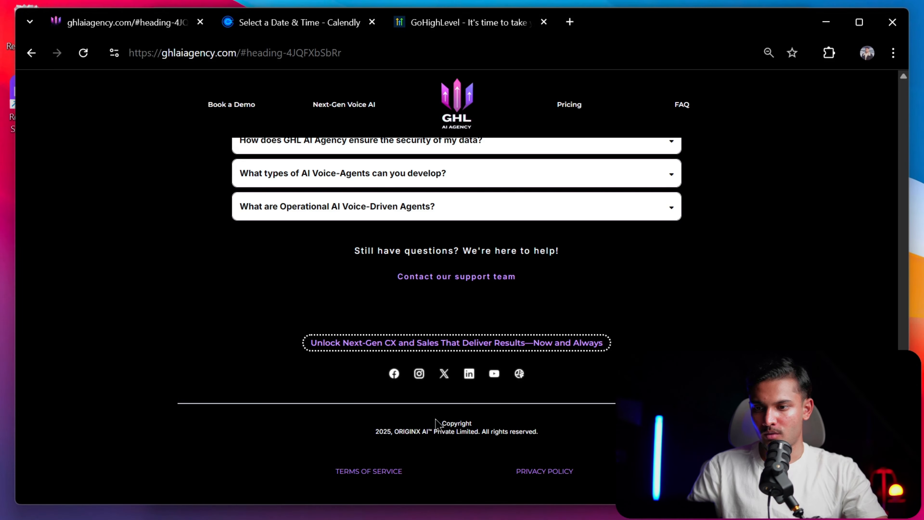
# Copy the copyright notice from the ghlaiagency.com footer and paste it into a new paragraph below the divider.
pyautogui.moveTo(475, 430); pyautogui.dragTo(559, 439)
pyautogui.hotkey('ctrl', 'c')
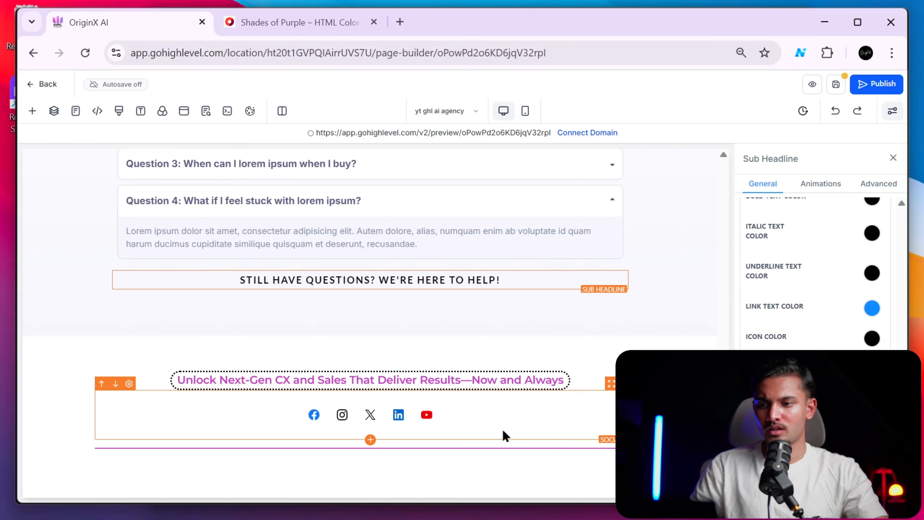
pyautogui.click(370, 457)
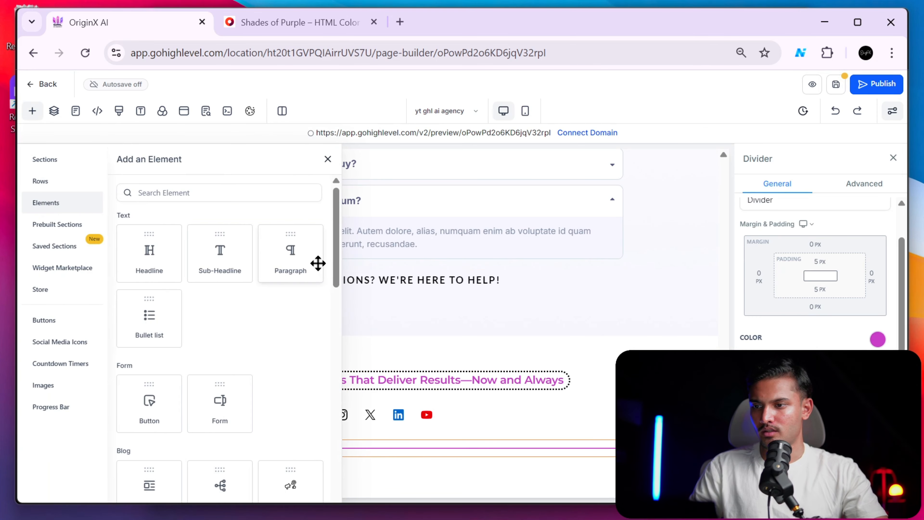
pyautogui.click(316, 261)
pyautogui.hotkey('ctrl', 'a')
pyautogui.hotkey('ctrl', 'v')
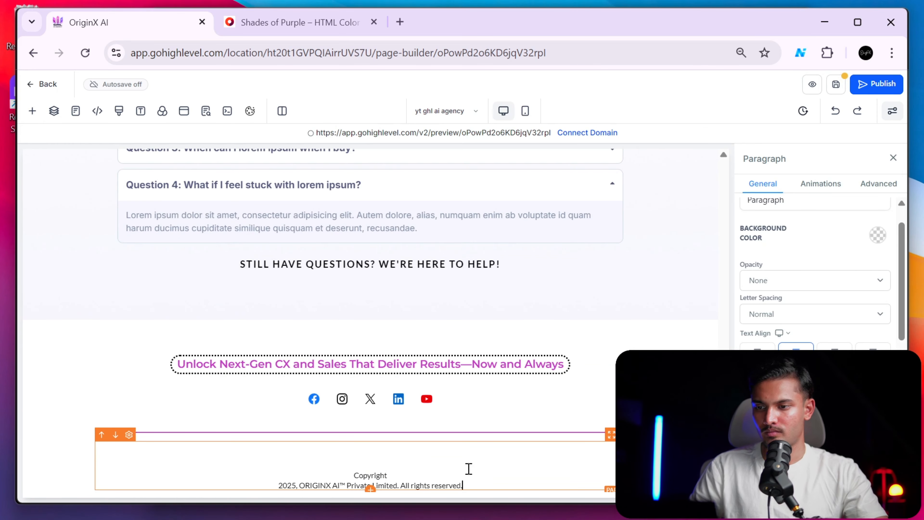
# Remove the blank lines above "Copyright" in the footer's copyright paragraph.
pyautogui.click(352, 472)
pyautogui.press('BackSpace')
pyautogui.press('BackSpace')
pyautogui.press('BackSpace')
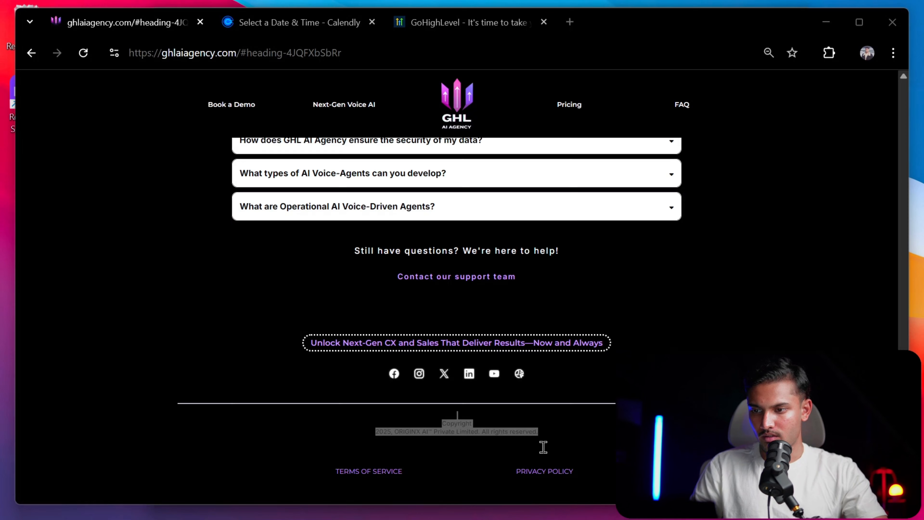
pyautogui.tripleClick(548, 454)
pyautogui.click(567, 480)
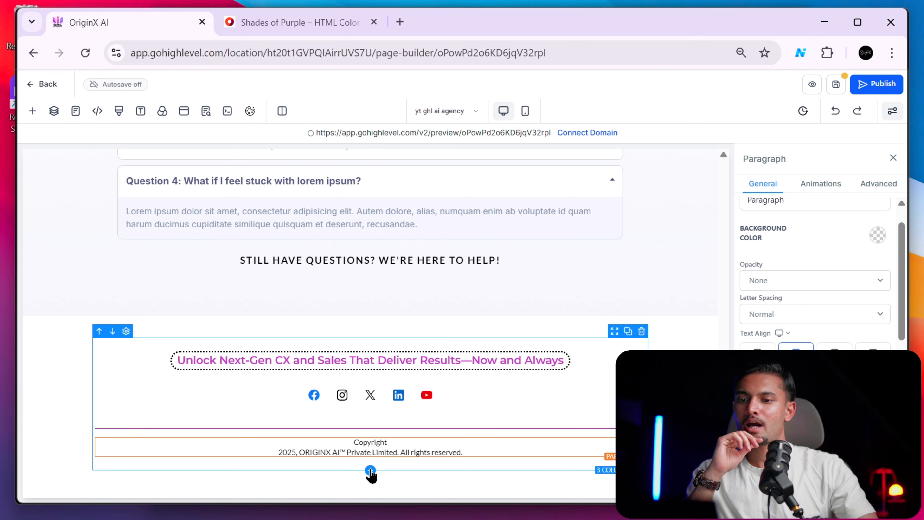
# Add a 2 Column row below the row containing the copyright paragraph.
pyautogui.click(370, 471)
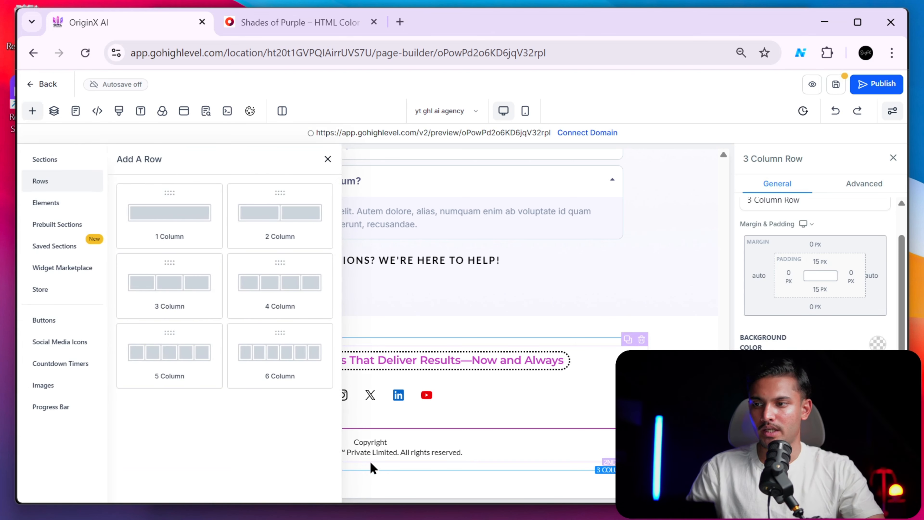
pyautogui.click(274, 240)
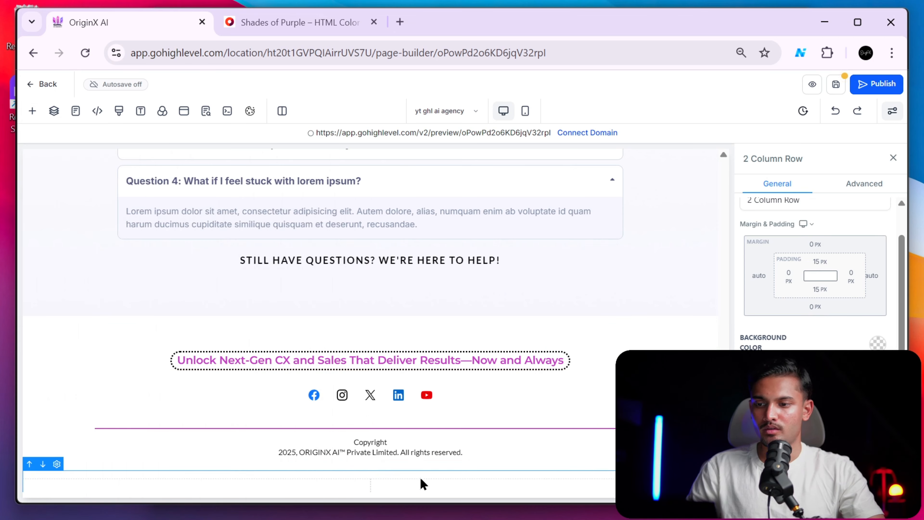
pyautogui.click(200, 431)
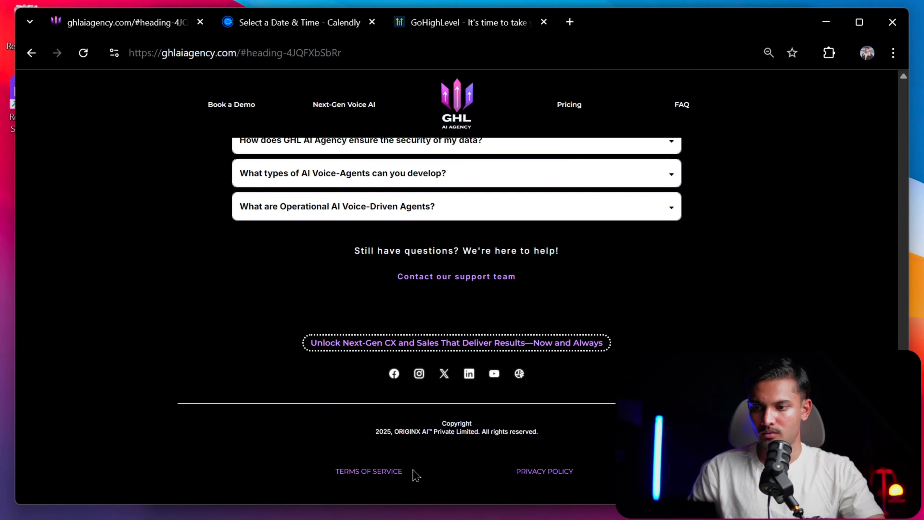
# Add the plain borderless button with black text to the new row's first column and delete the empty second column.
pyautogui.rightClick(391, 471)
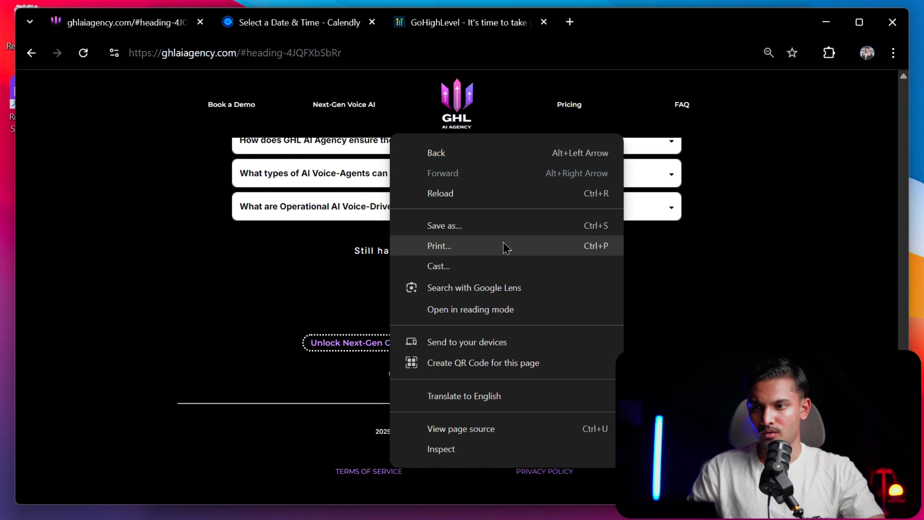
pyautogui.click(282, 444)
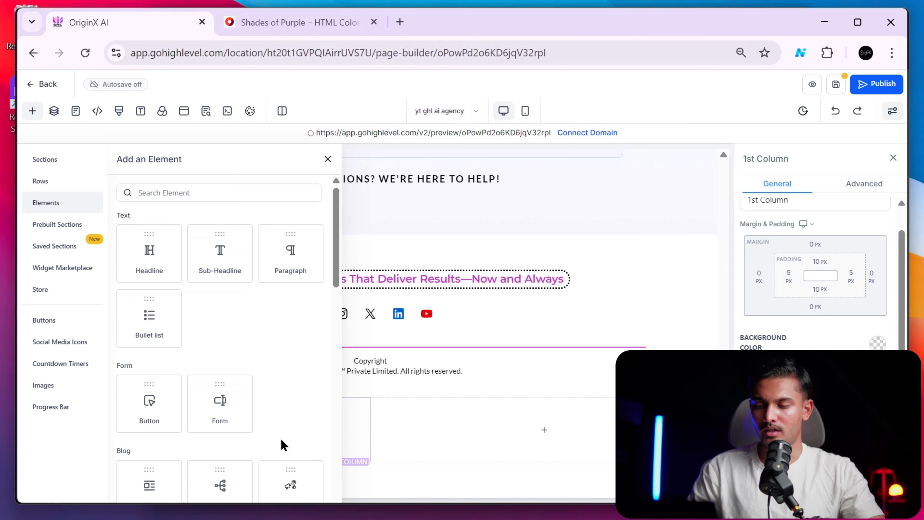
pyautogui.click(62, 320)
pyautogui.scroll(-5, 206, 366)
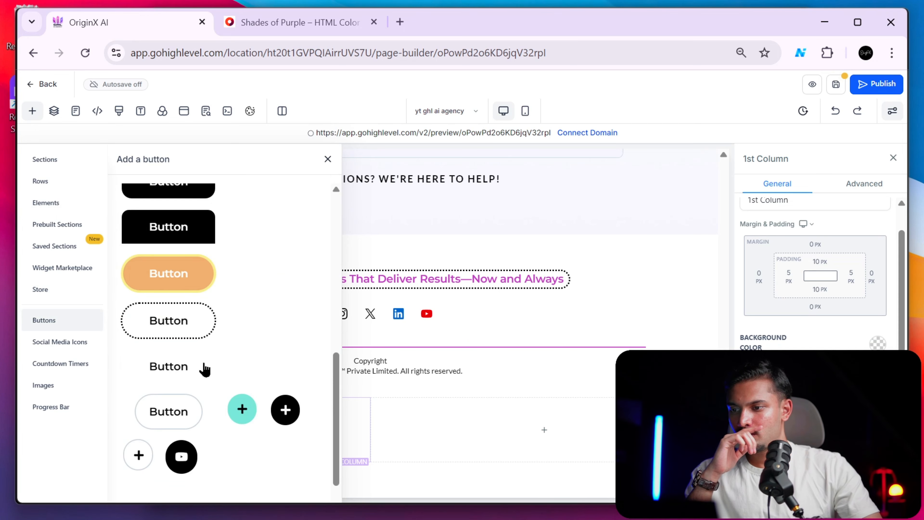
pyautogui.click(178, 378)
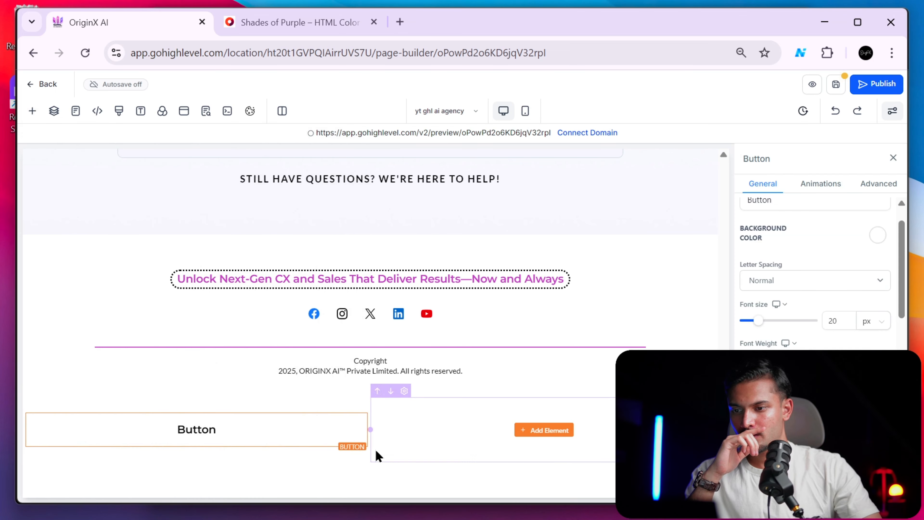
pyautogui.click(709, 391)
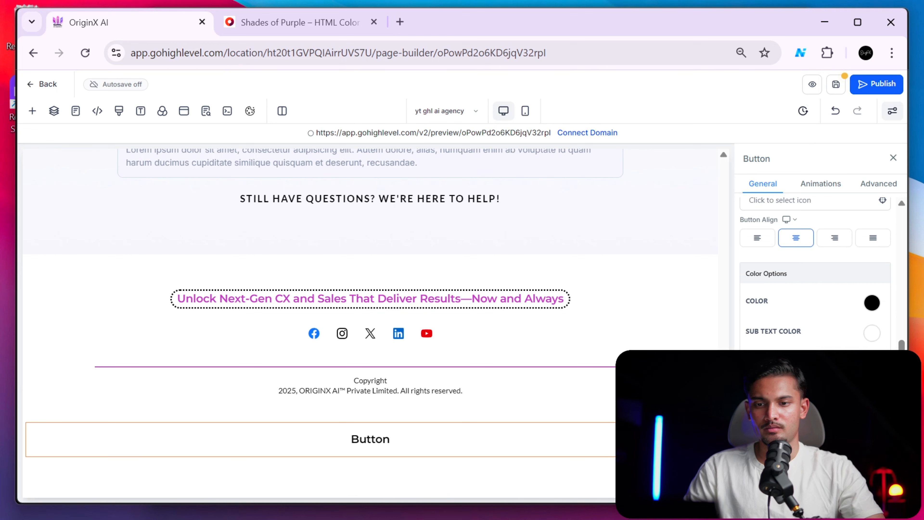
# Set the new footer button's text to "TERMS OF SERVICE".
pyautogui.scroll(5, 815, 255)
pyautogui.tripleClick(809, 343)
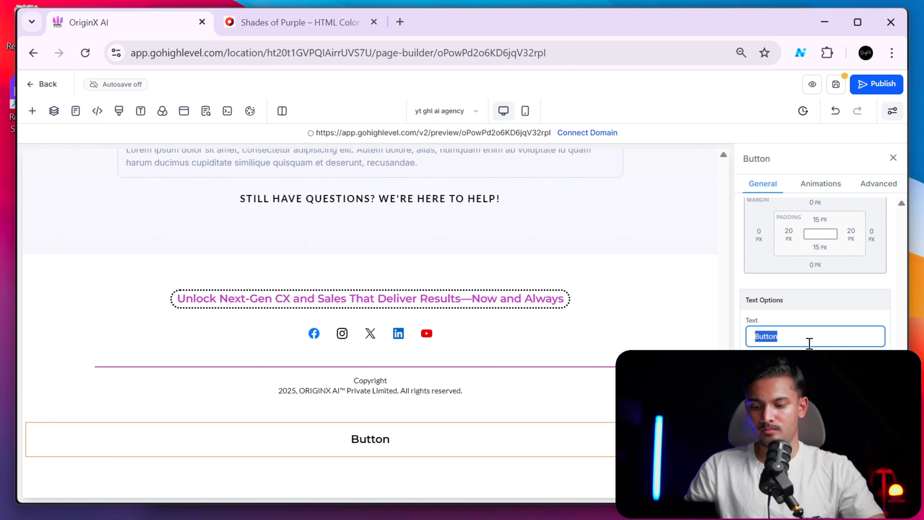
pyautogui.write('TERMS OF S')
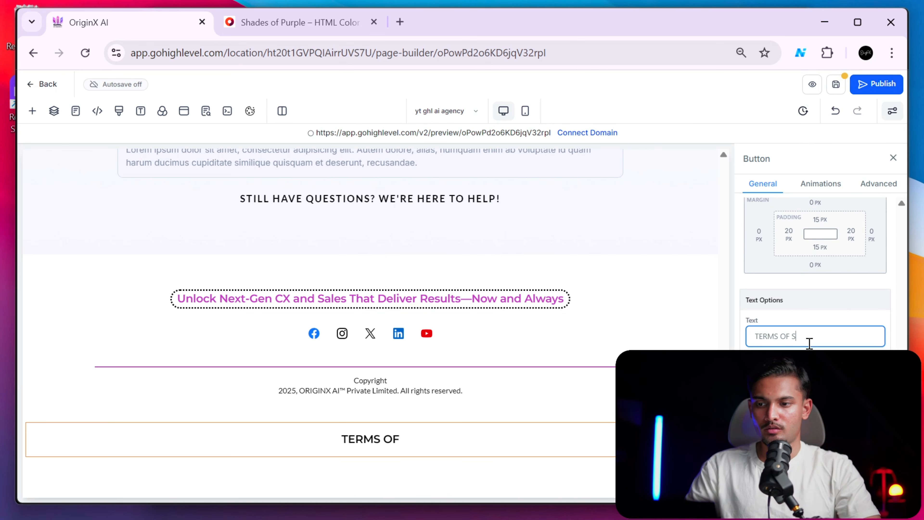
pyautogui.write('ERVICE')
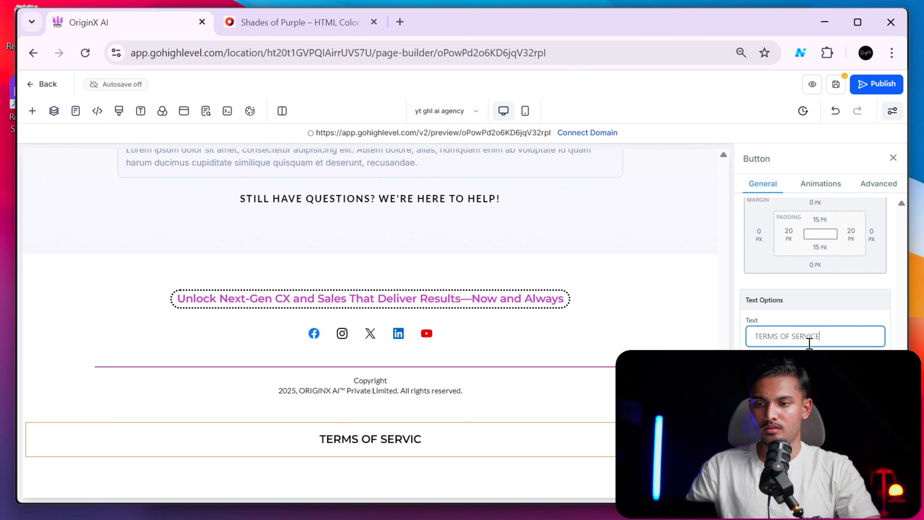
# Set the TERMS OF SERVICE button's font size to 15 px and compare it with the ghlaiagency.com footer.
pyautogui.scroll(-4, 828, 317)
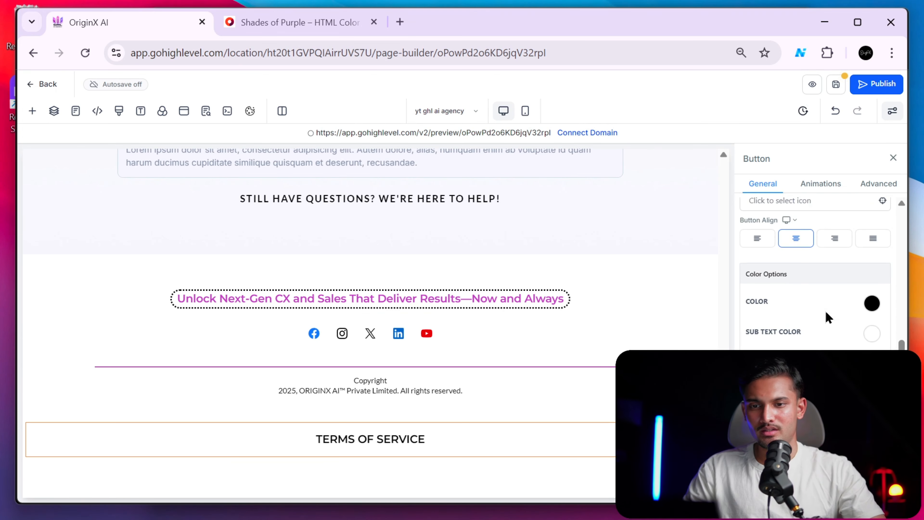
pyautogui.scroll(5, 828, 316)
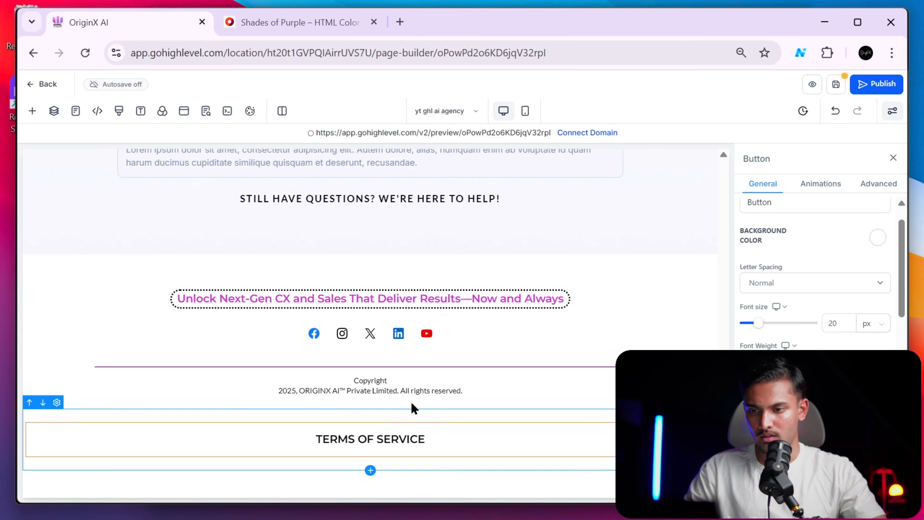
pyautogui.click(435, 381)
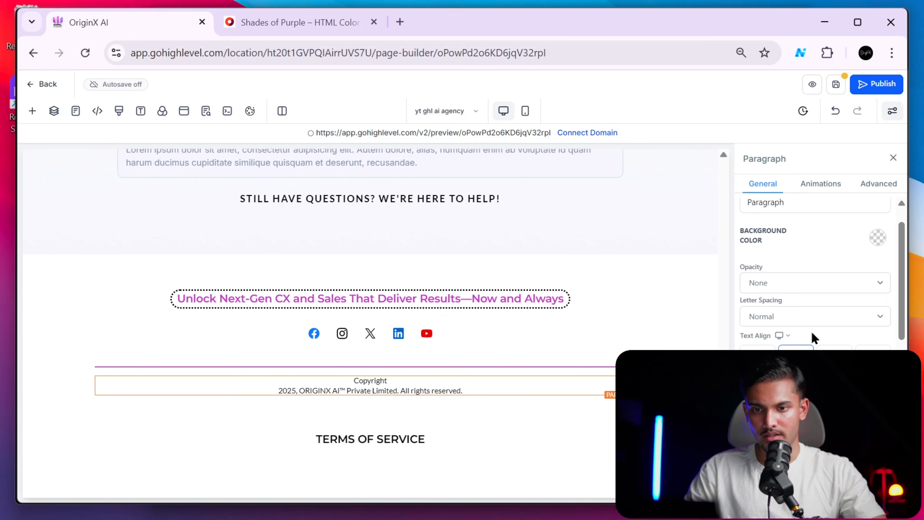
pyautogui.click(429, 439)
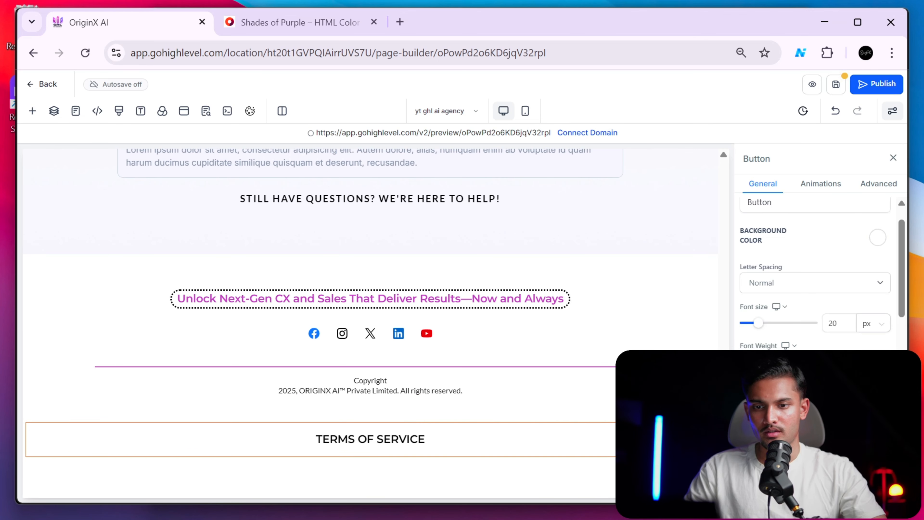
pyautogui.press('BackSpace')
pyautogui.press('BackSpace')
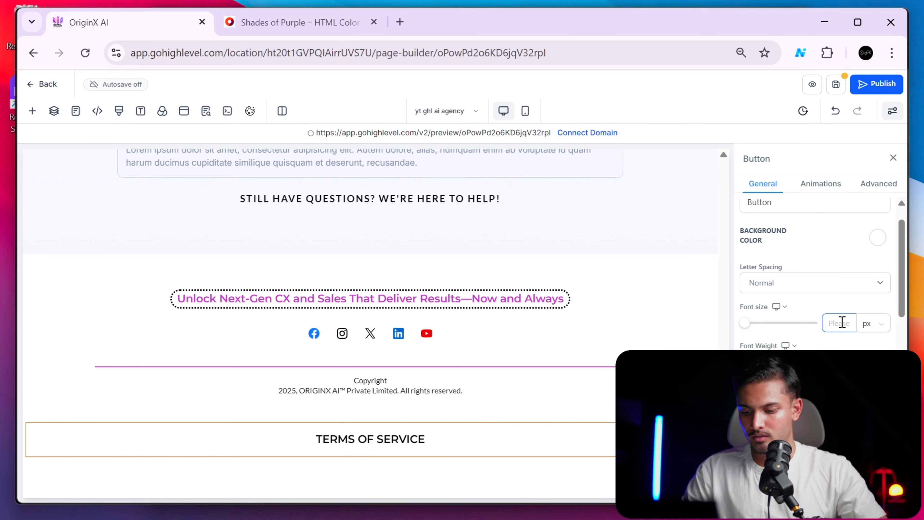
pyautogui.write('15')
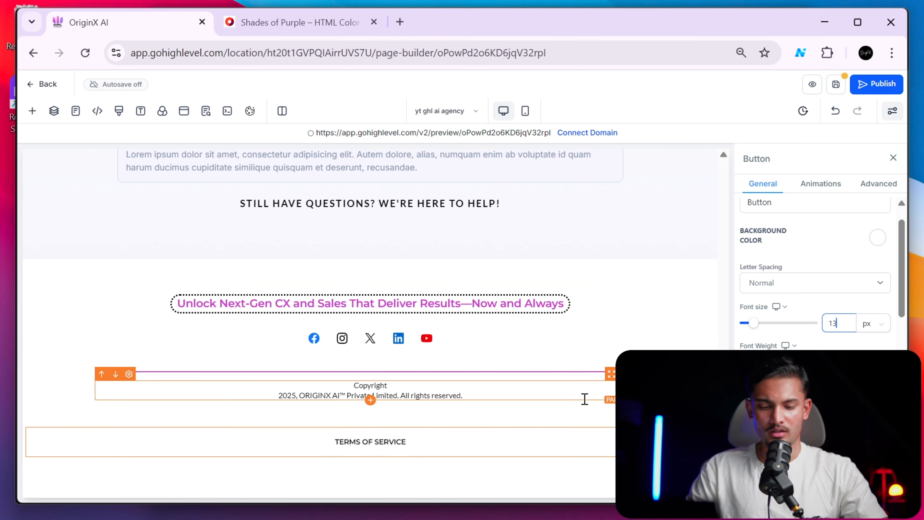
pyautogui.hotkey('alt', 'Tab')
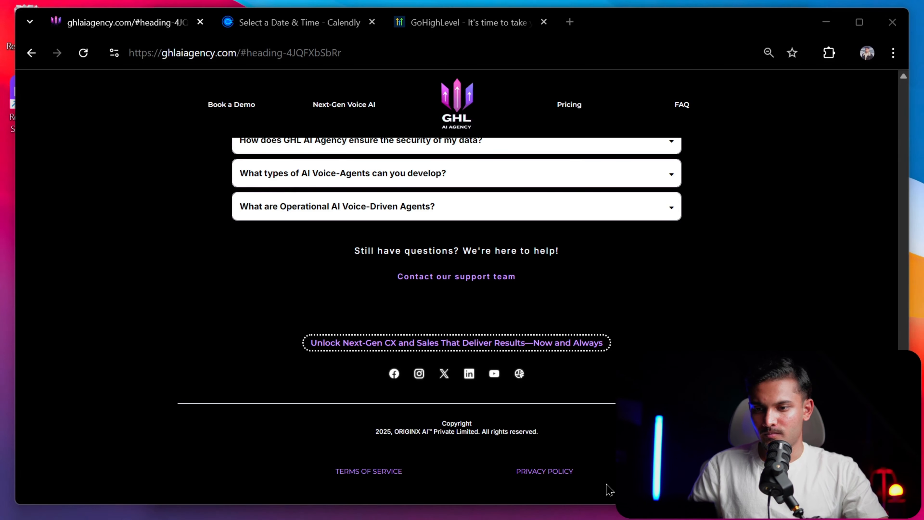
pyautogui.hotkey('alt', 'Tab')
# Change the TERMS OF SERVICE button's text color to the page's magenta-purple accent and check it against the ghlaiagency.com footer.
pyautogui.scroll(-3, 822, 273)
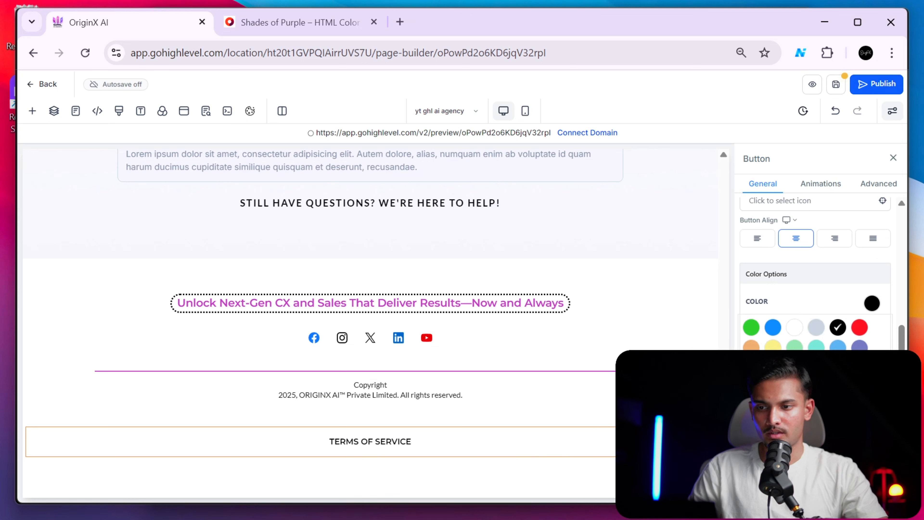
pyautogui.click(794, 409)
pyautogui.hotkey('alt', 'Tab')
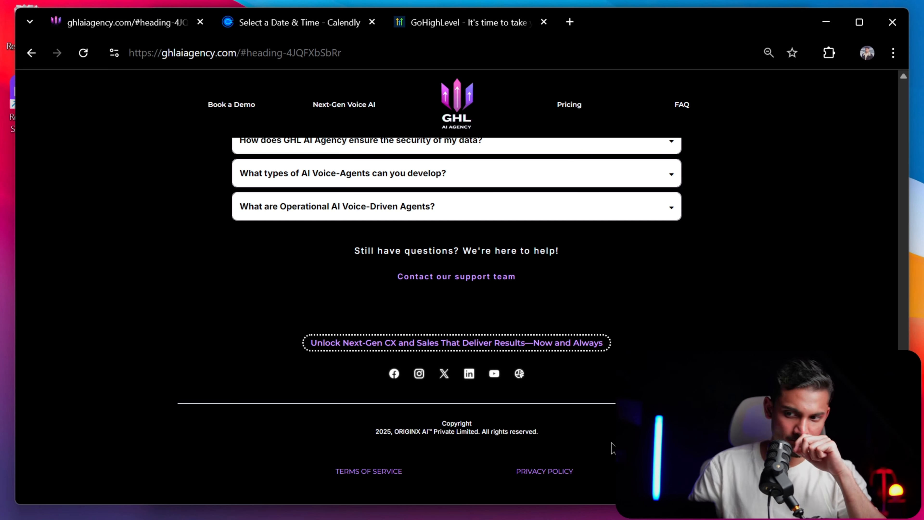
pyautogui.hotkey('alt', 'Tab')
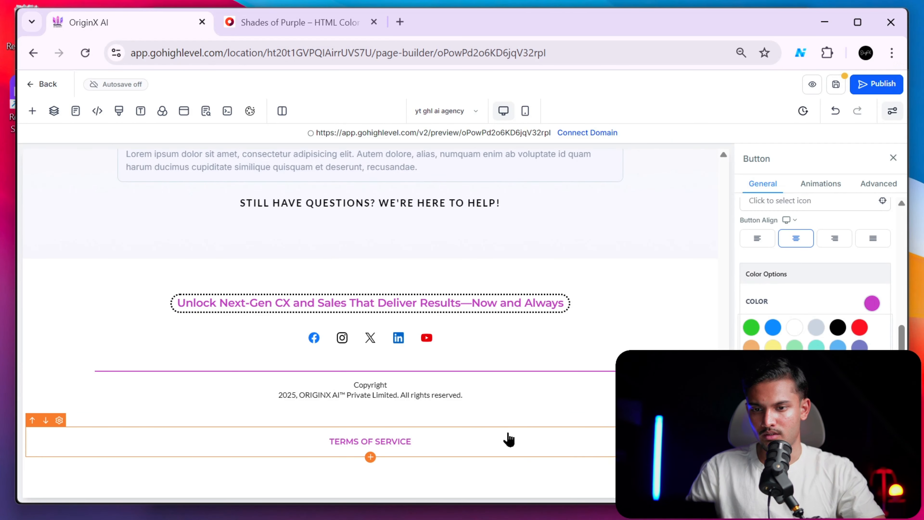
# Duplicate the TERMS OF SERVICE column in the footer row and check the second legal link's label on ghlaiagency.com.
pyautogui.click(508, 440)
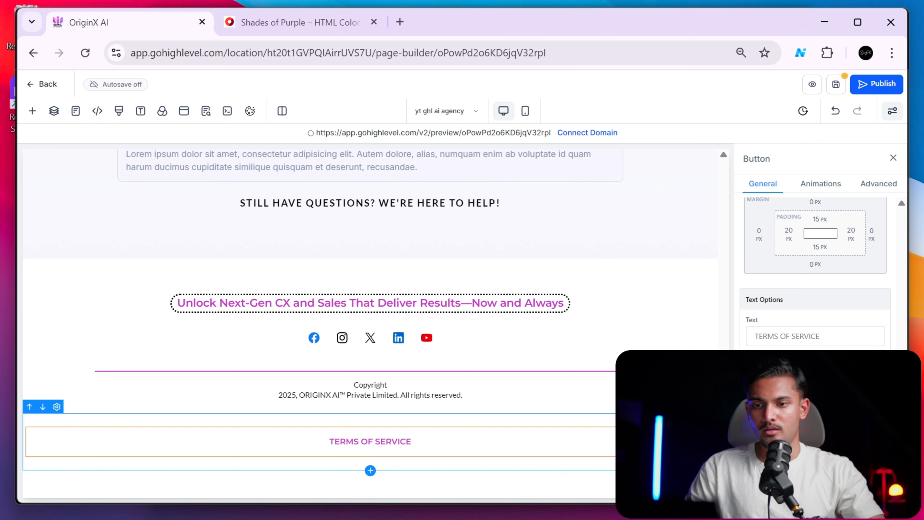
pyautogui.click(685, 414)
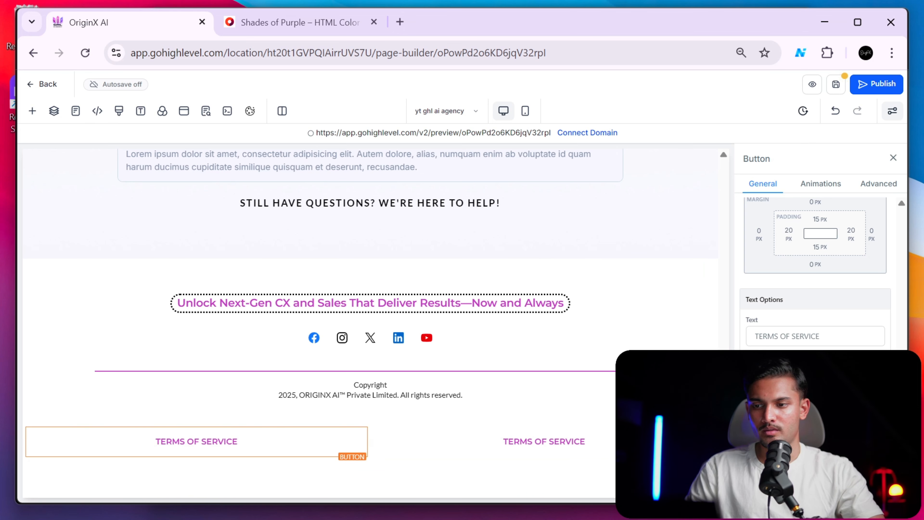
pyautogui.click(544, 441)
pyautogui.hotkey('alt', 'Tab')
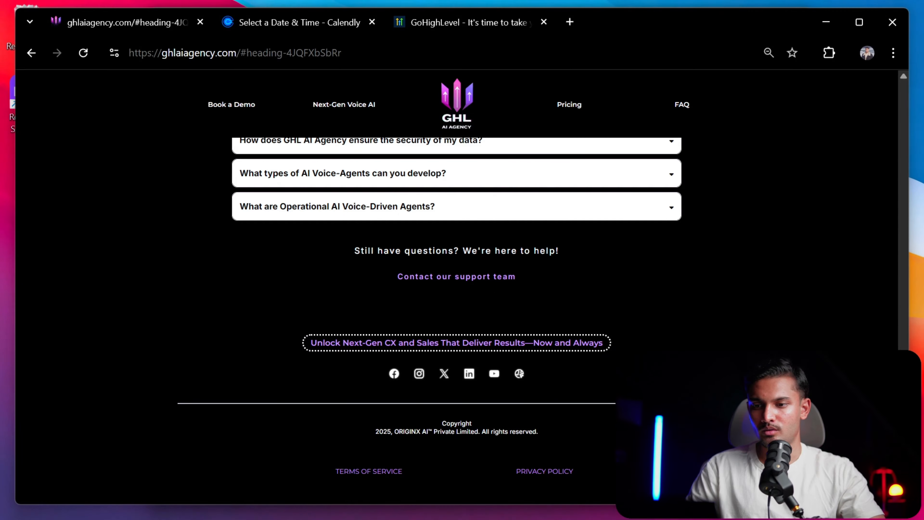
pyautogui.hotkey('alt', 'Tab')
# Set the duplicated footer button's text to "PRIVACY POLICY" in capitals.
pyautogui.click(838, 332)
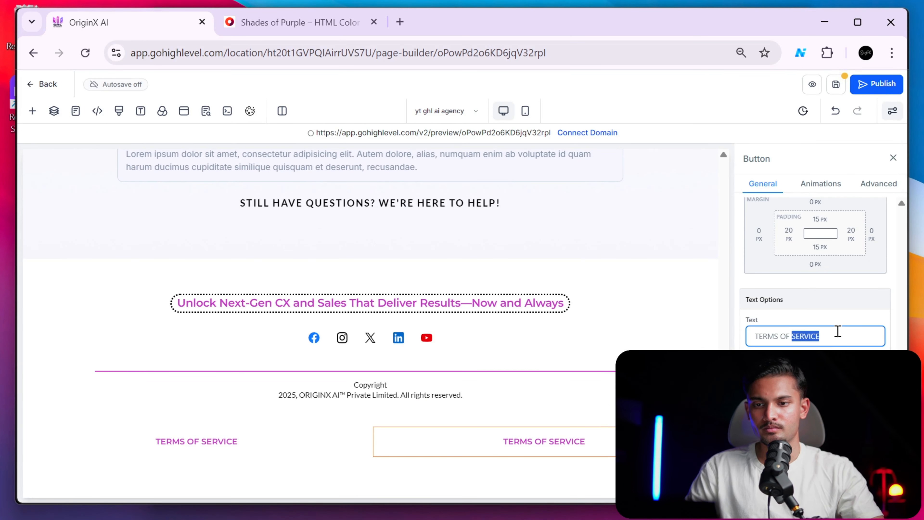
pyautogui.hotkey('ctrl', 'a')
pyautogui.write('pRI')
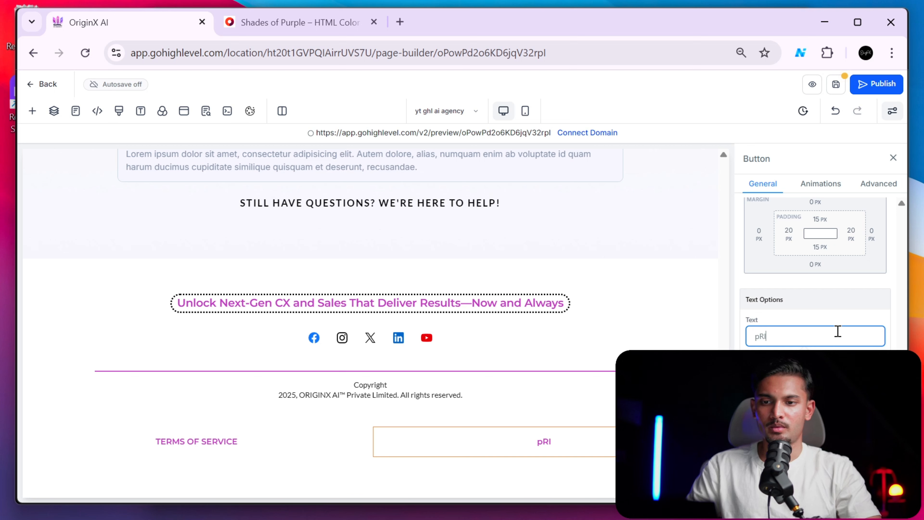
pyautogui.press('BackSpace')
pyautogui.press('BackSpace')
pyautogui.press('BackSpace')
pyautogui.write('Priva')
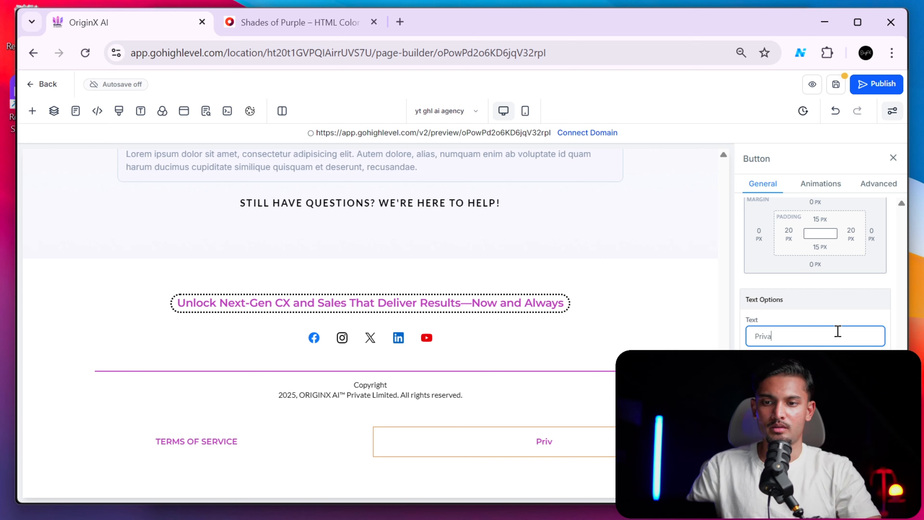
pyautogui.write('cy Polic')
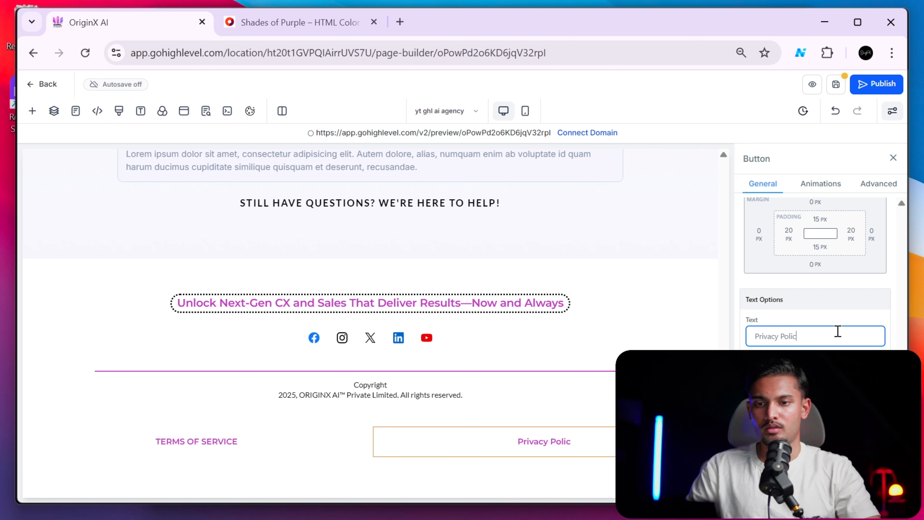
pyautogui.write('y')
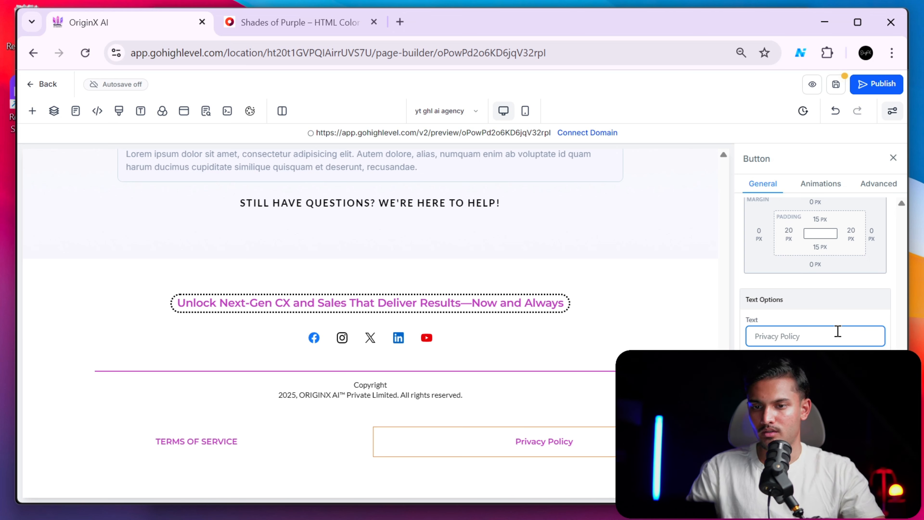
pyautogui.write('PRI')
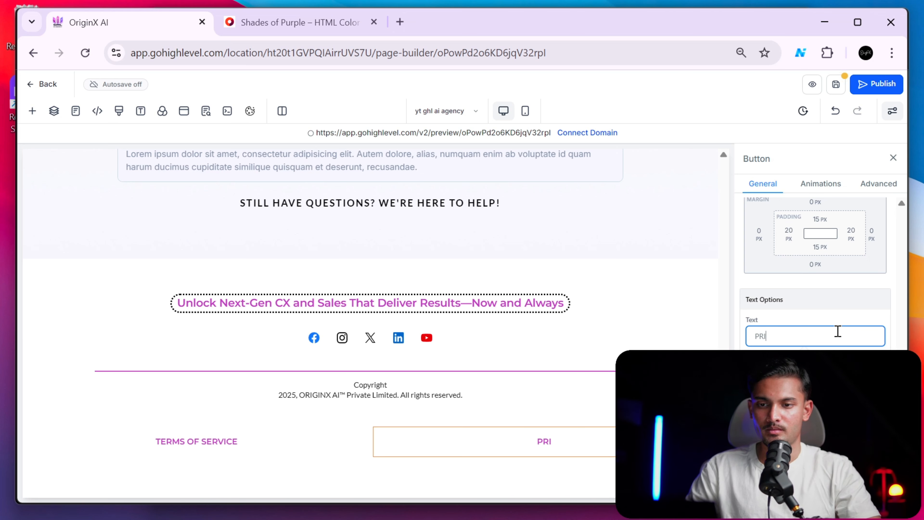
pyautogui.write('VACY OLICY')
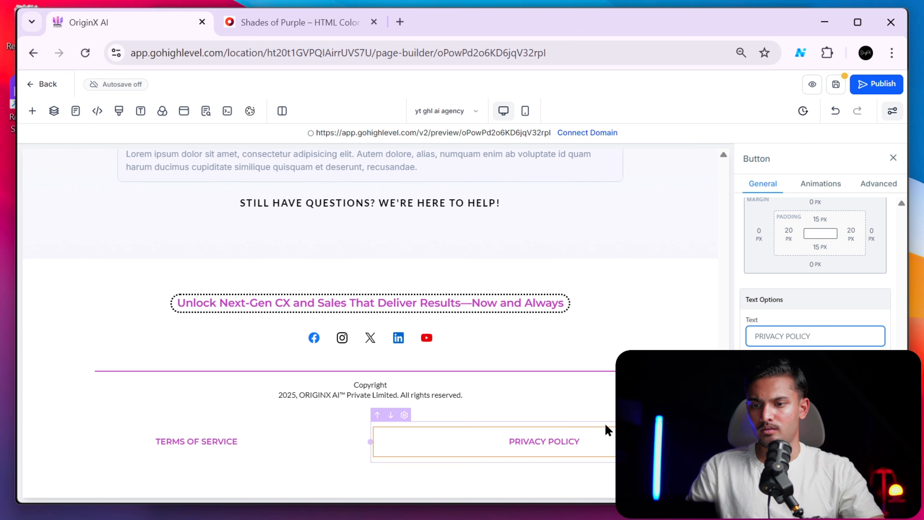
# Try automatic left and right margins on the PRIVACY POLICY button, resetting each to 0 px.
pyautogui.click(598, 413)
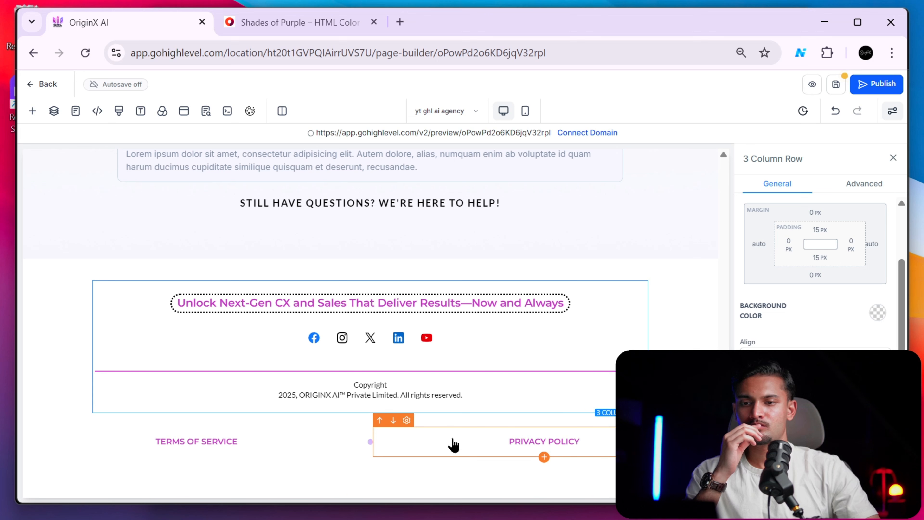
pyautogui.click(453, 444)
pyautogui.click(759, 242)
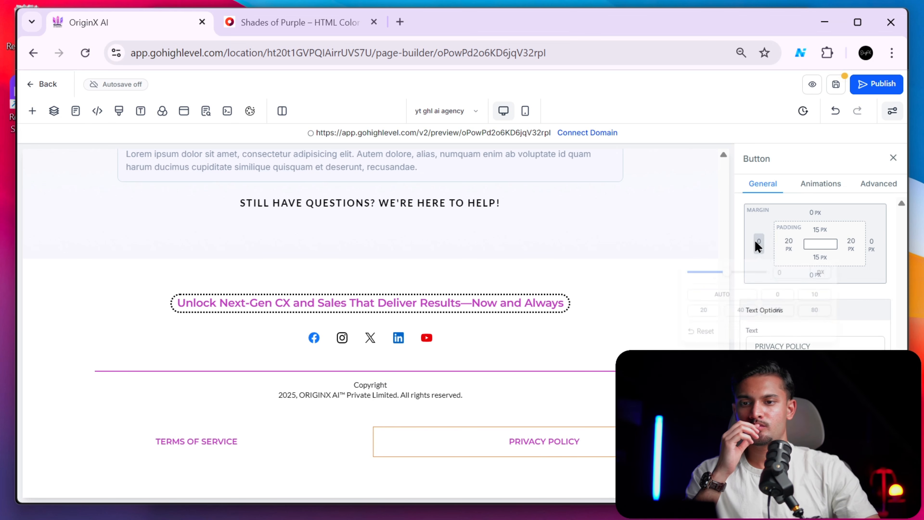
pyautogui.click(742, 298)
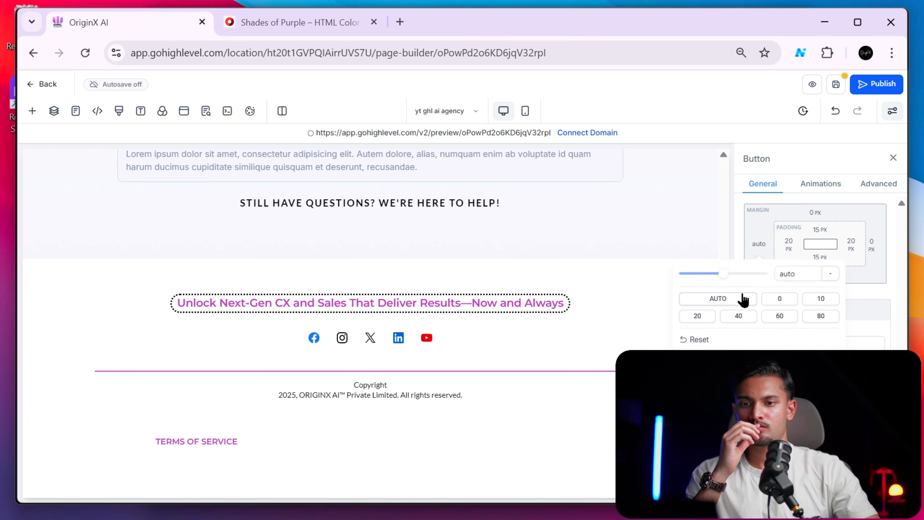
pyautogui.click(781, 299)
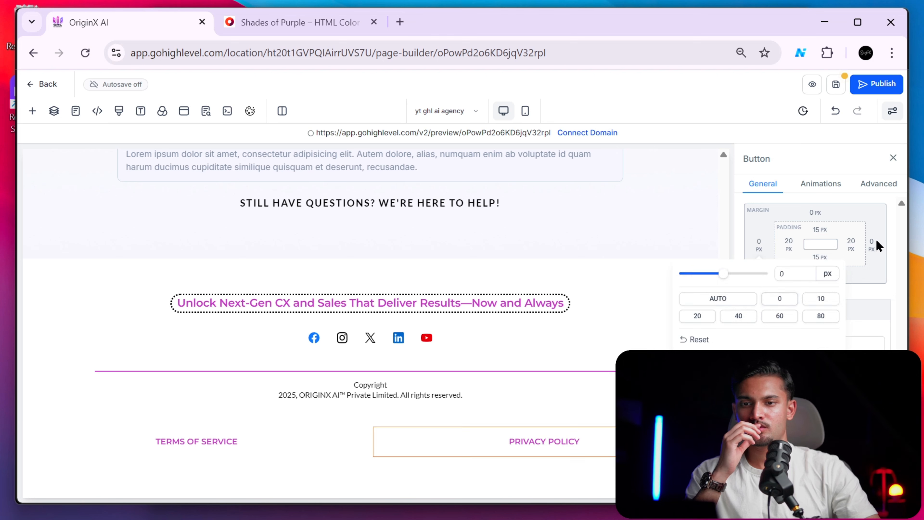
pyautogui.click(877, 245)
pyautogui.click(781, 299)
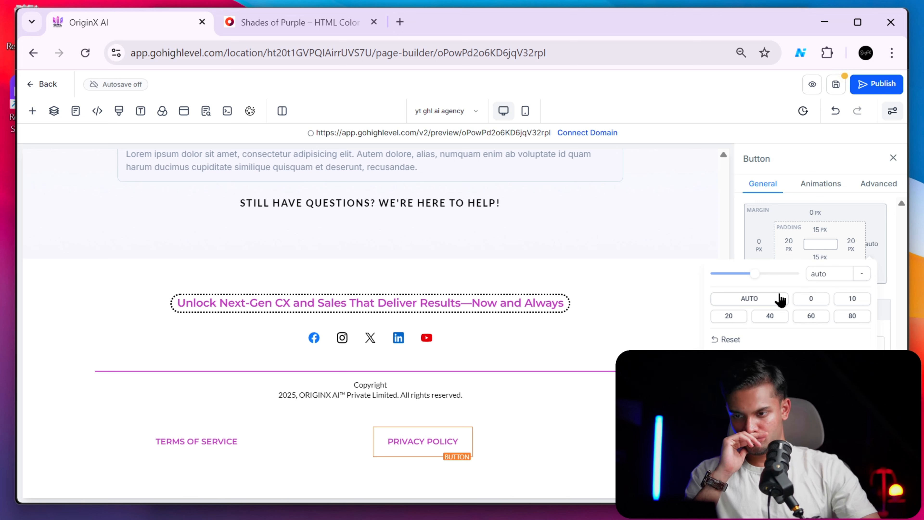
pyautogui.click(824, 299)
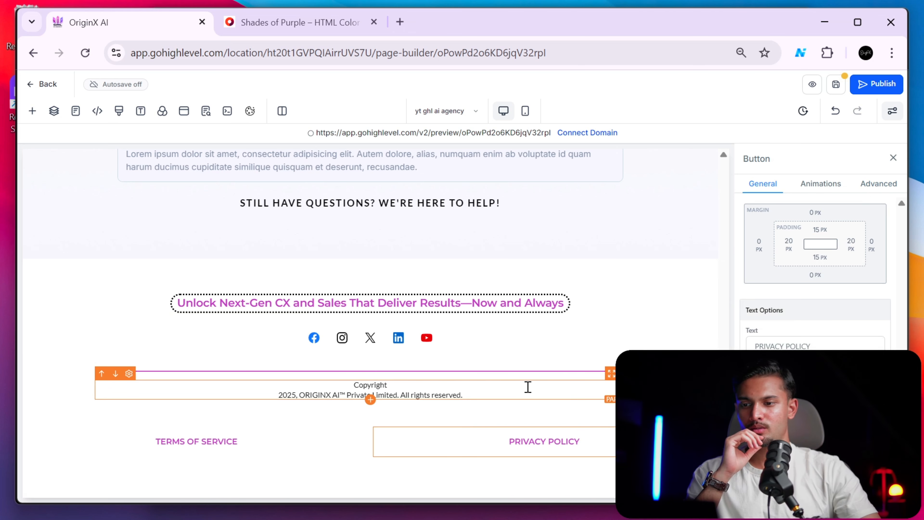
pyautogui.click(534, 413)
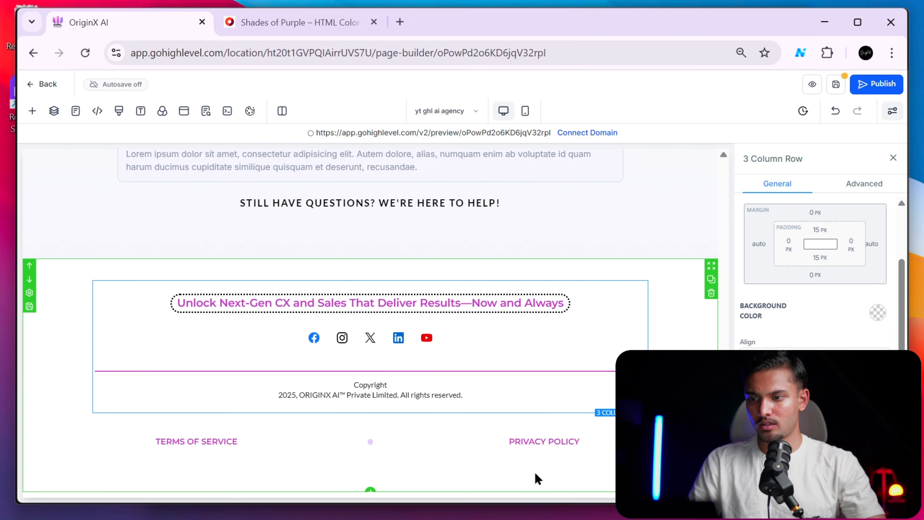
pyautogui.click(654, 209)
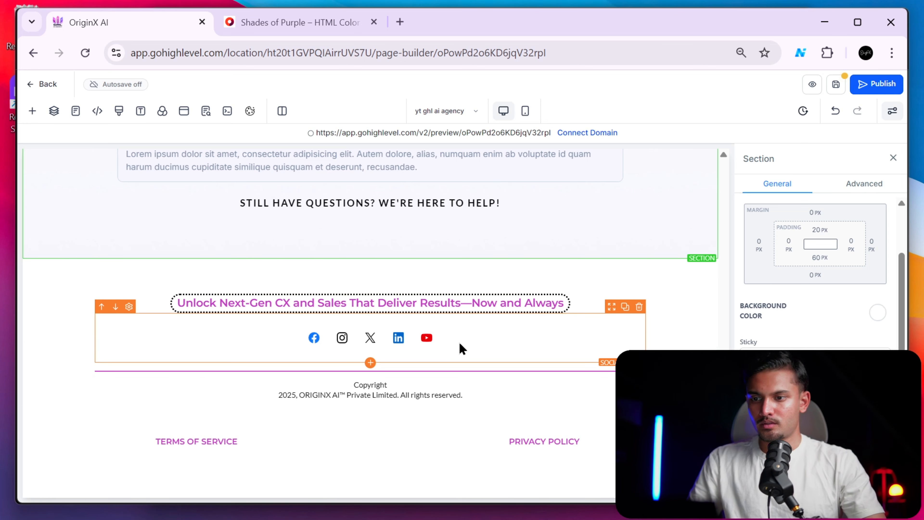
# Select the footer's social icons and open all six social profile links from the ghlaiagency.com footer in new tabs.
pyautogui.click(316, 340)
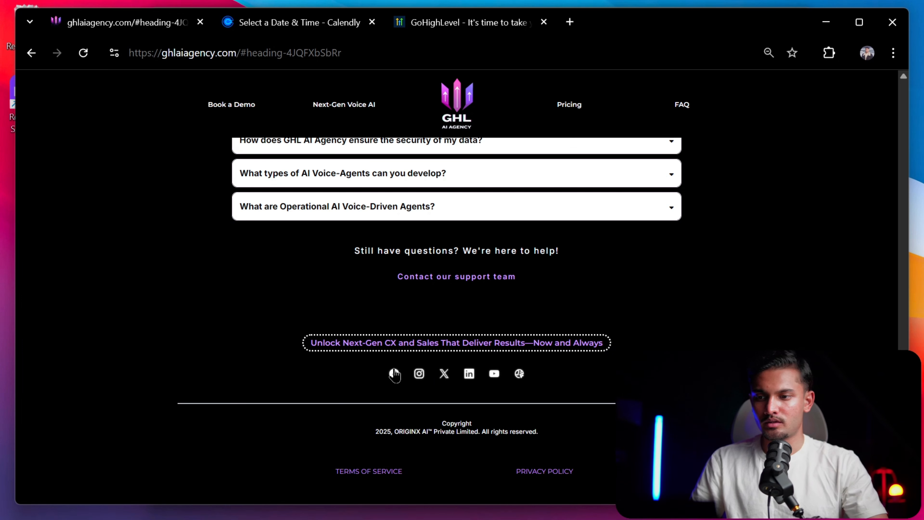
pyautogui.click(394, 374)
pyautogui.click(434, 380)
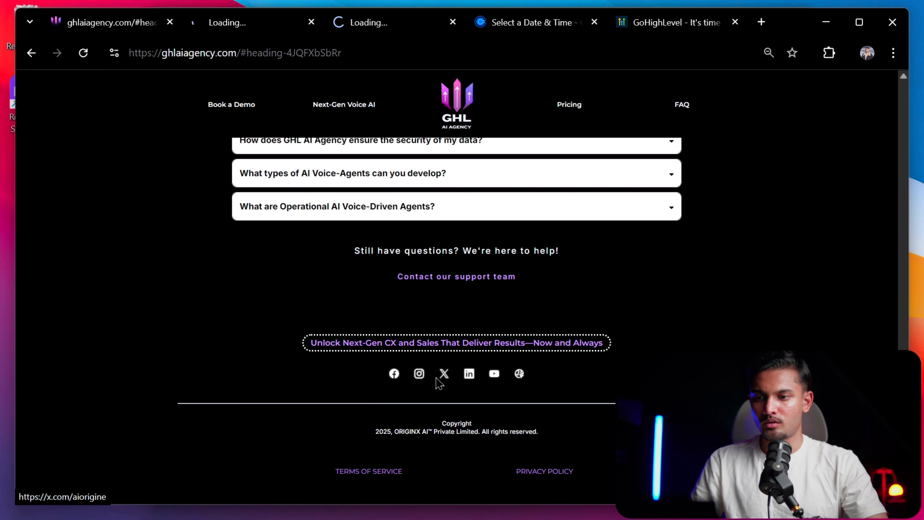
pyautogui.click(443, 380)
pyautogui.click(470, 374)
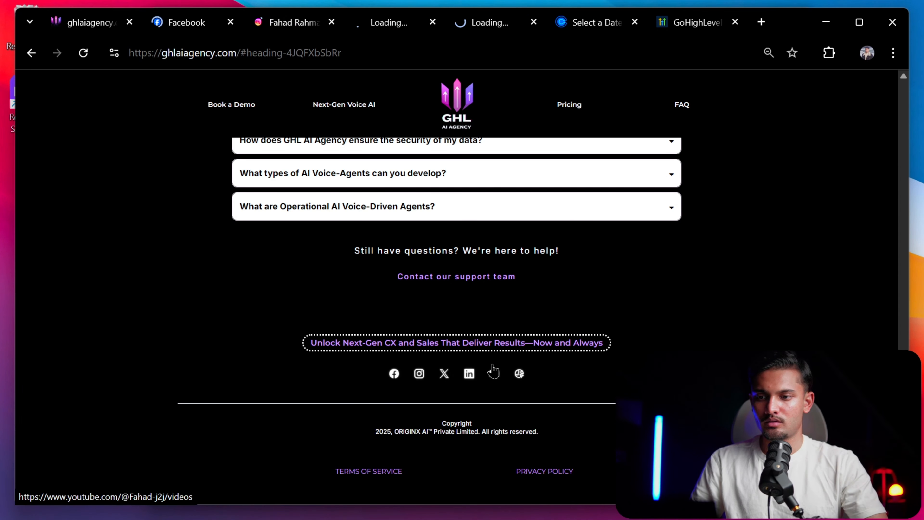
pyautogui.click(495, 373)
pyautogui.click(519, 374)
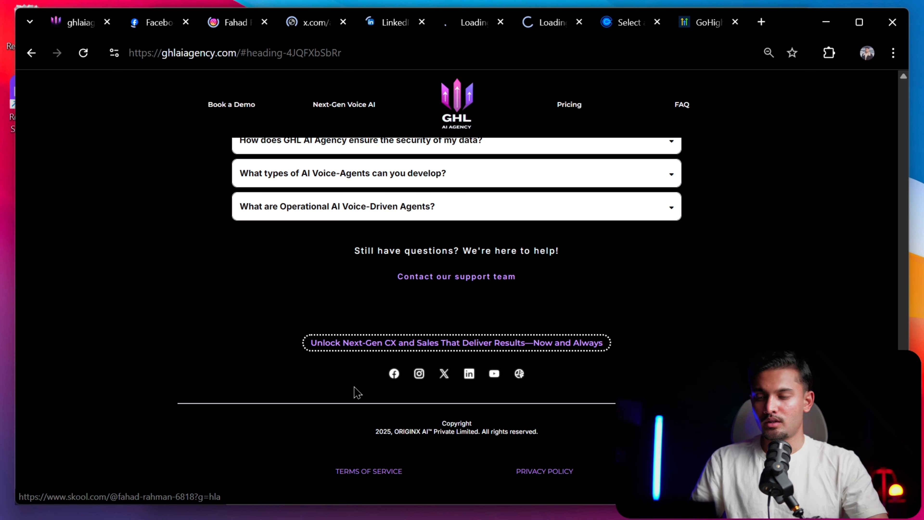
# Copy the Facebook profile's URL and save it as the link of the Facebook social icon in the page builder.
pyautogui.hotkey('ctrl', 'Tab')
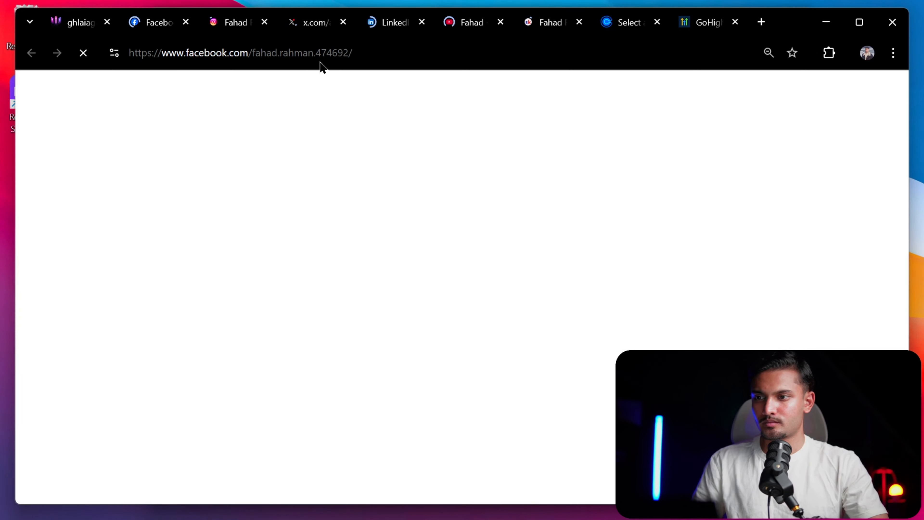
pyautogui.doubleClick(327, 57)
pyautogui.tripleClick(327, 58)
pyautogui.hotkey('ctrl', 'c')
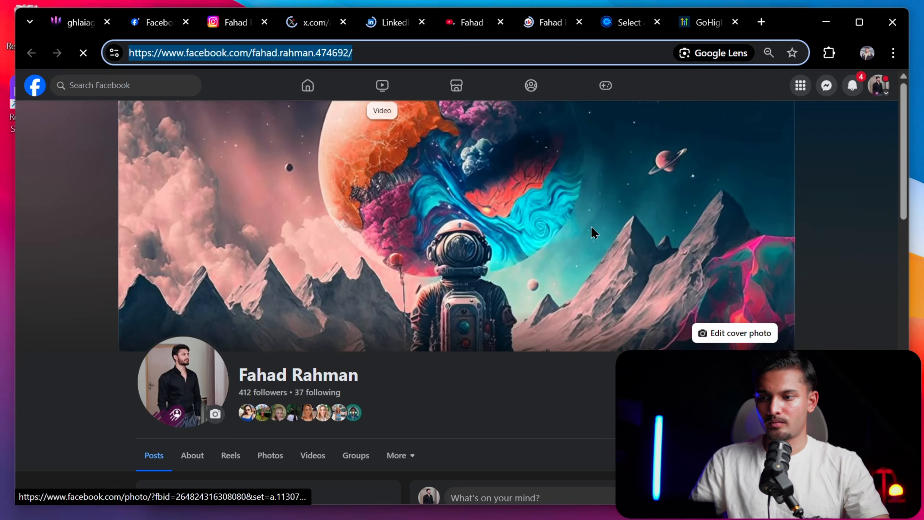
pyautogui.hotkey('alt', 'Tab')
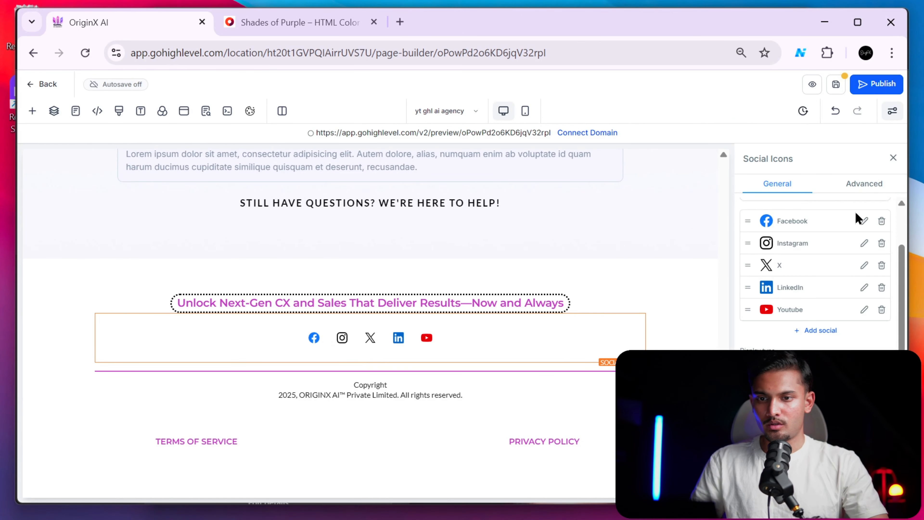
pyautogui.click(864, 221)
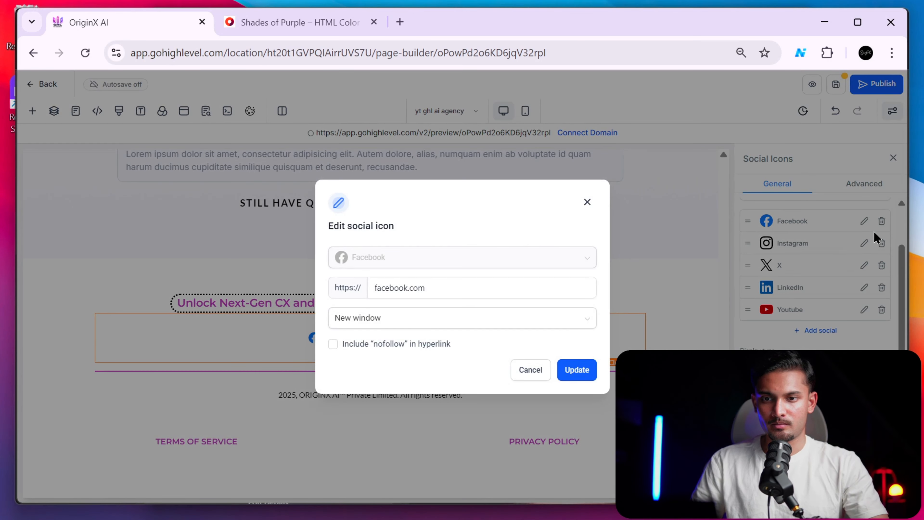
pyautogui.click(461, 311)
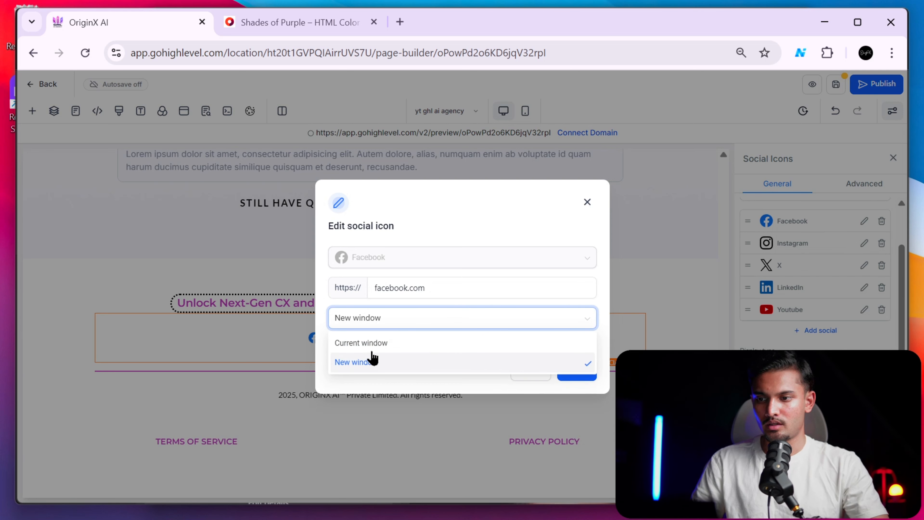
pyautogui.click(454, 281)
pyautogui.tripleClick(455, 280)
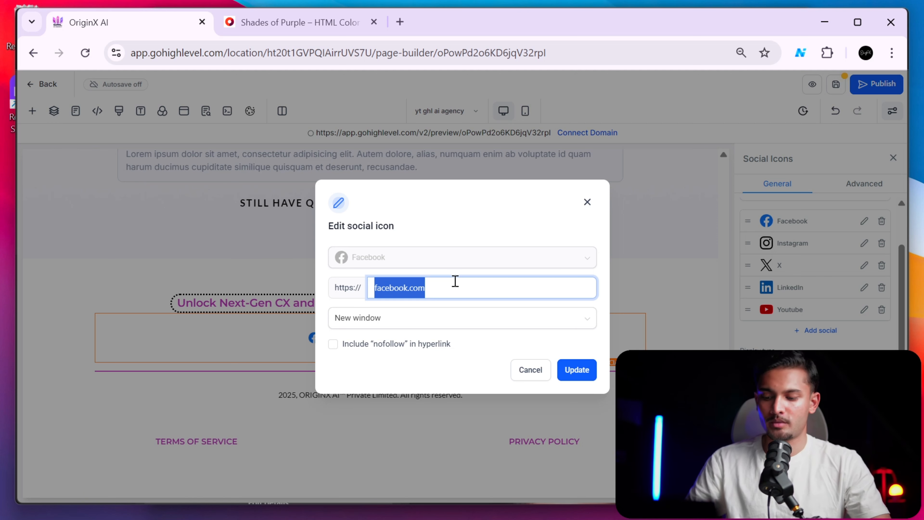
pyautogui.hotkey('ctrl', 'v')
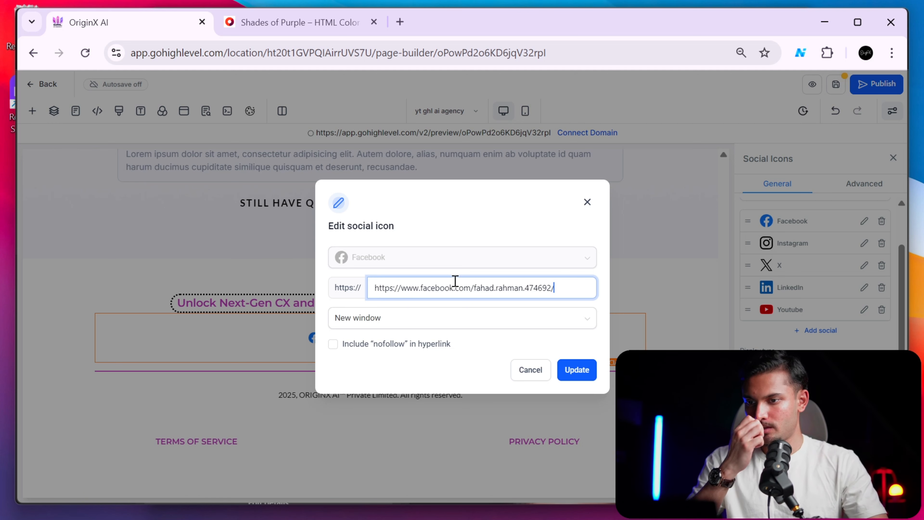
pyautogui.click(585, 377)
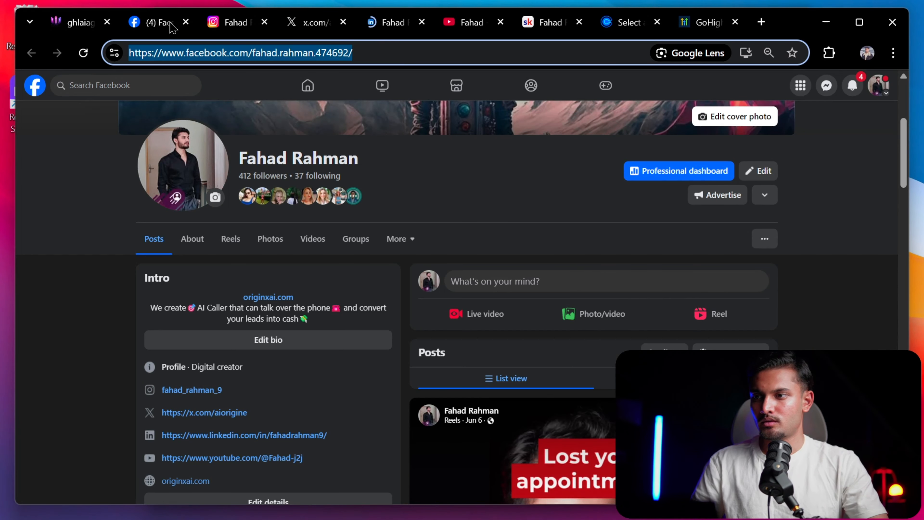
# Close the Facebook tab, copy the Instagram profile's URL and save it as the Instagram social icon's link.
pyautogui.middleClick(167, 25)
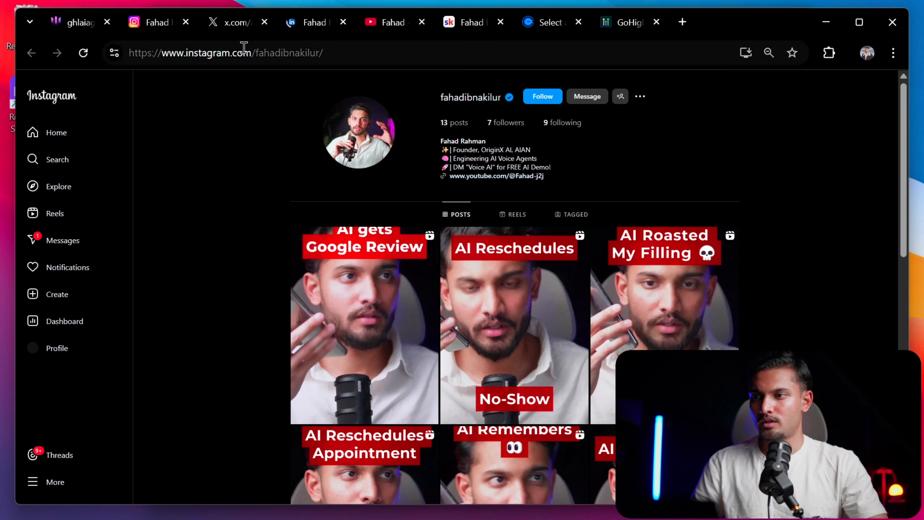
pyautogui.click(251, 51)
pyautogui.hotkey('ctrl', 'c')
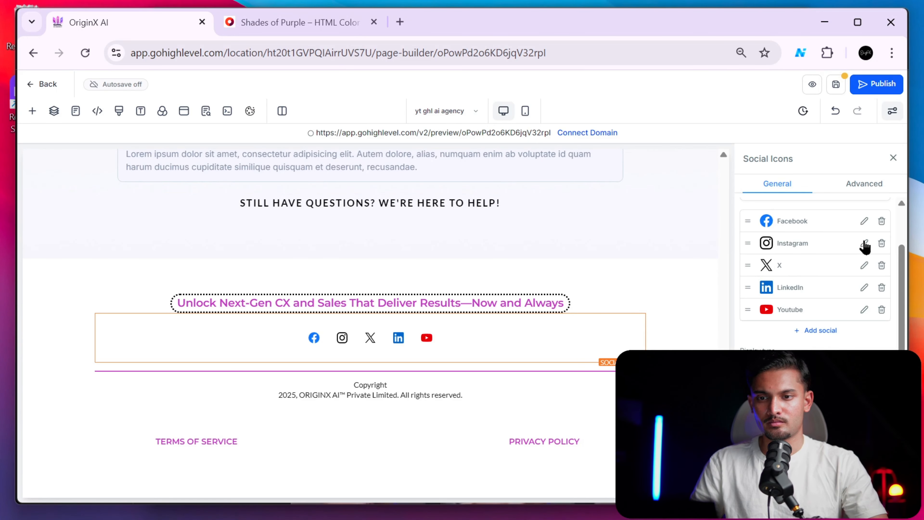
pyautogui.click(864, 243)
pyautogui.click(481, 315)
pyautogui.click(476, 265)
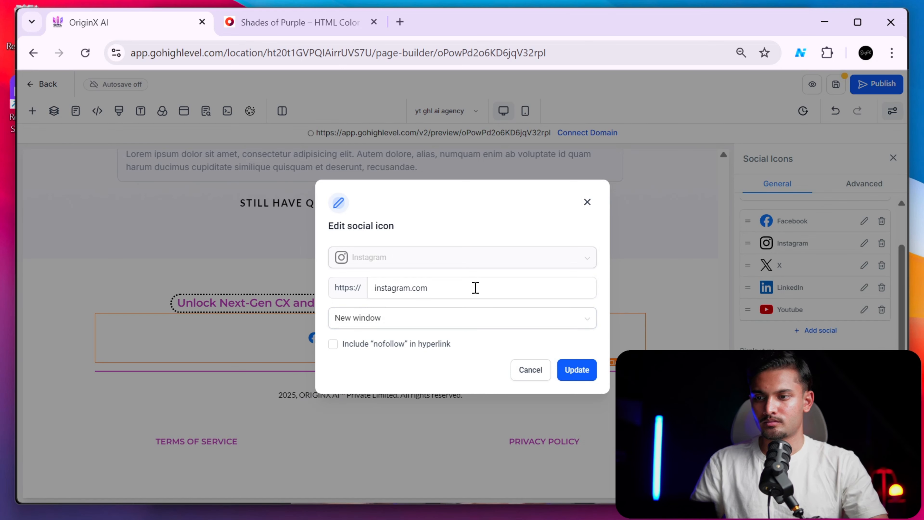
pyautogui.tripleClick(476, 287)
pyautogui.hotkey('ctrl', 'v')
pyautogui.click(575, 370)
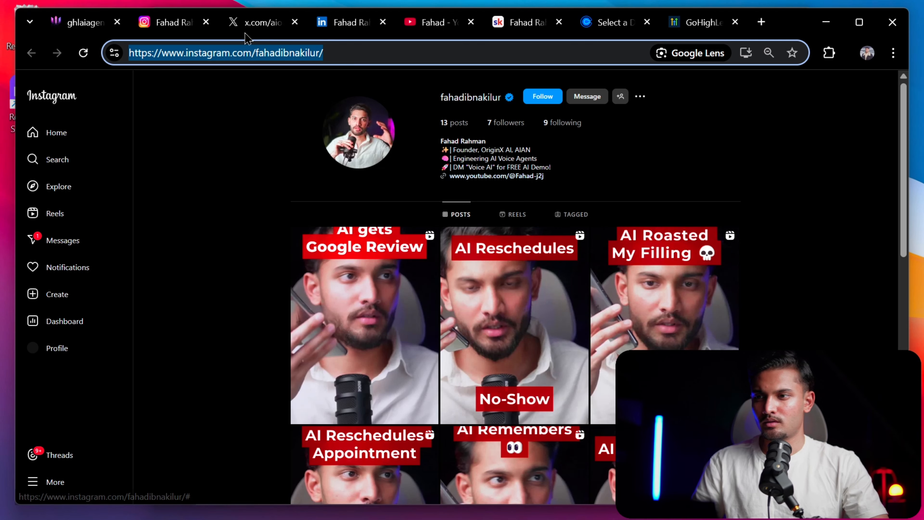
# Copy the X profile's full URL and save it as the link of the X social icon in the page builder.
pyautogui.click(251, 24)
pyautogui.doubleClick(263, 49)
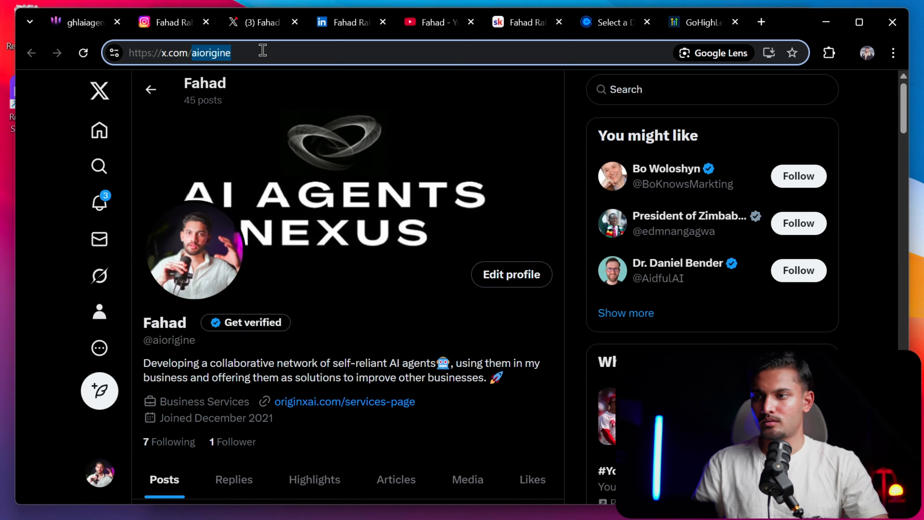
pyautogui.click(263, 49)
pyautogui.hotkey('ctrl', 'c')
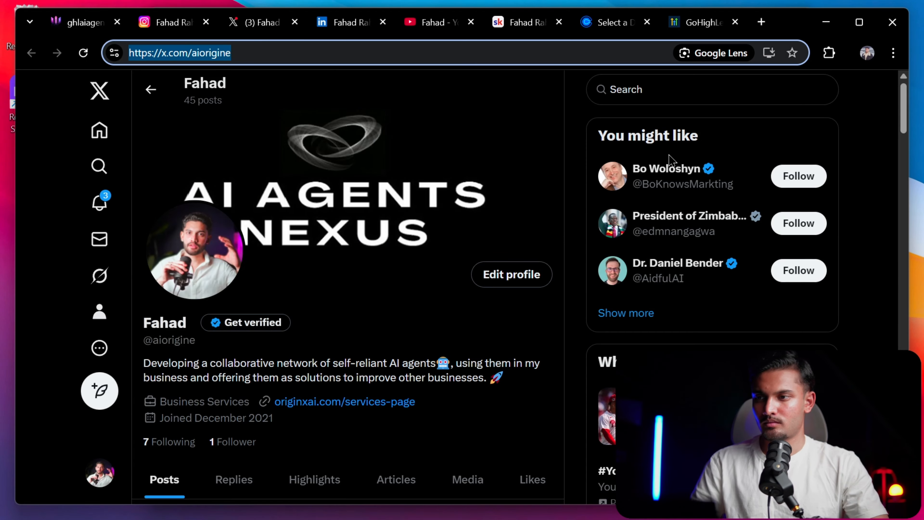
pyautogui.hotkey('alt', 'Tab')
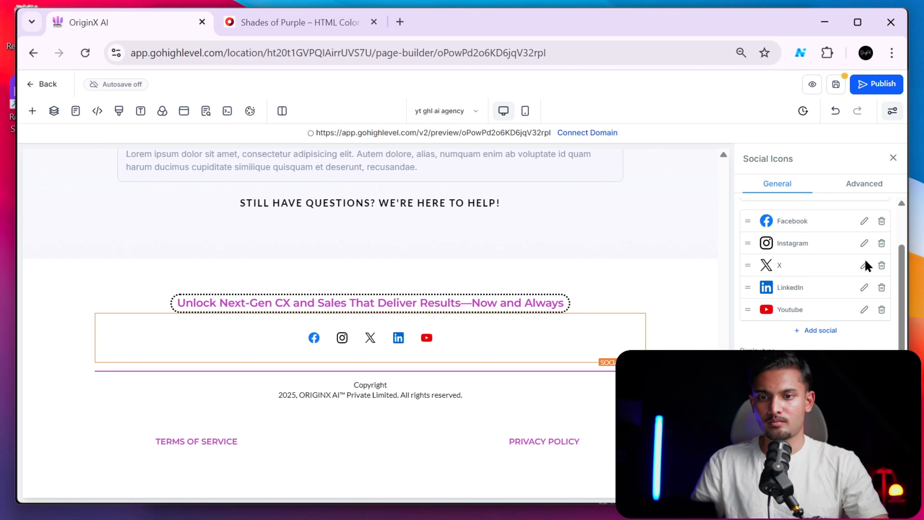
pyautogui.click(864, 264)
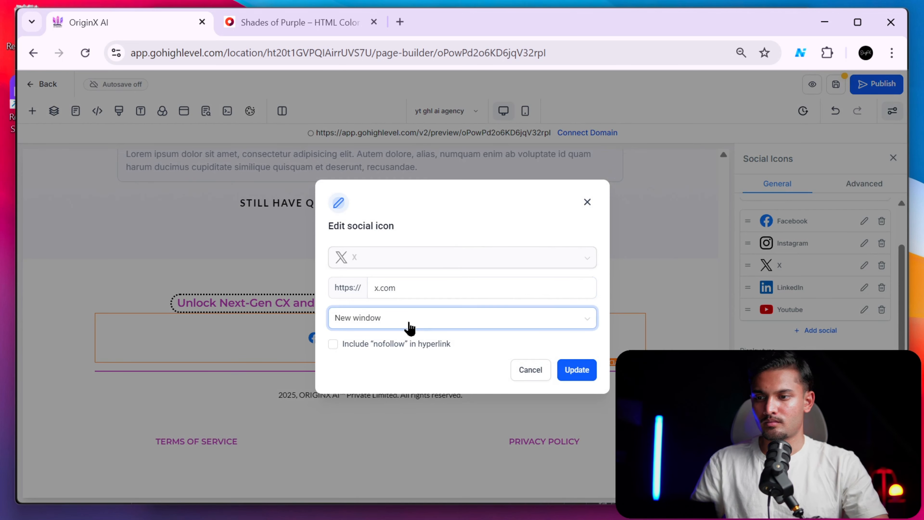
pyautogui.click(409, 327)
pyautogui.doubleClick(415, 284)
pyautogui.hotkey('ctrl', 'v')
pyautogui.click(577, 369)
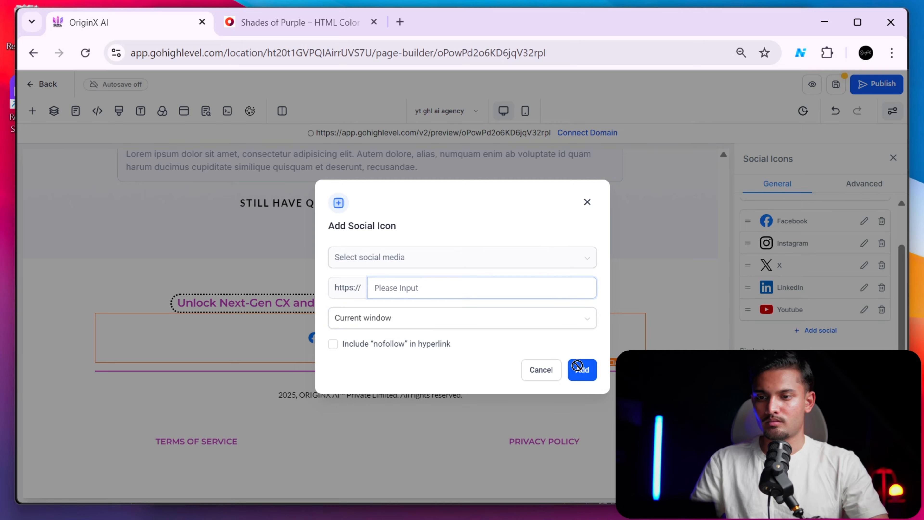
pyautogui.hotkey('alt', 'Tab')
pyautogui.click(353, 23)
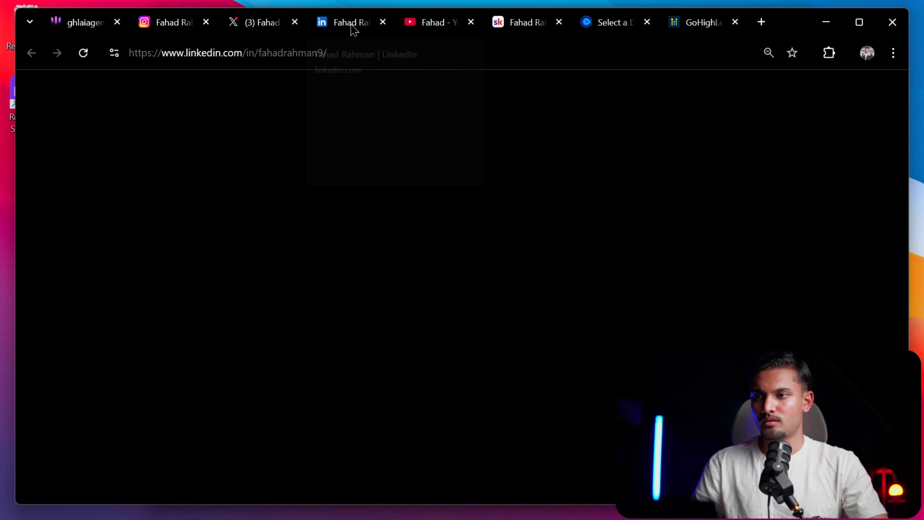
pyautogui.doubleClick(341, 55)
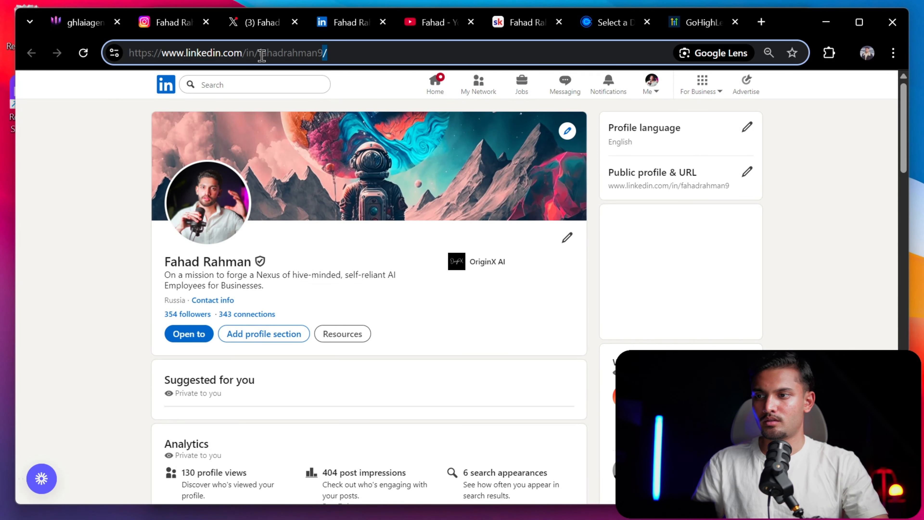
pyautogui.moveTo(160, 58); pyautogui.dragTo(363, 53)
pyautogui.hotkey('ctrl', 'c')
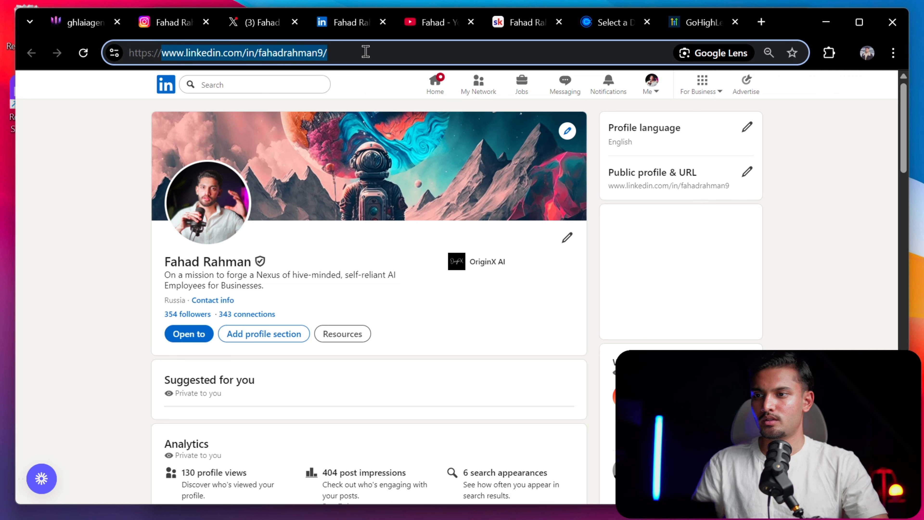
pyautogui.hotkey('alt', 'Tab')
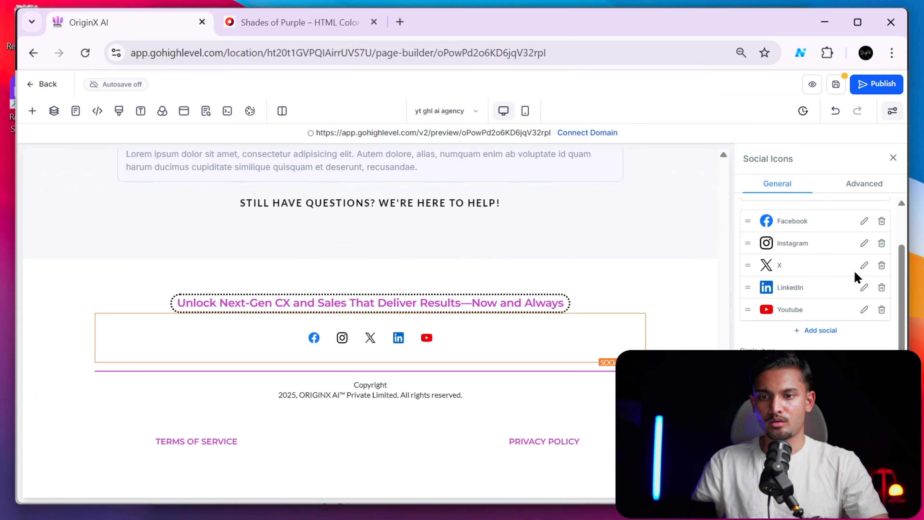
# Check and resave the X social icon's link, and save the copied LinkedIn profile URL as the LinkedIn icon's link.
pyautogui.click(864, 265)
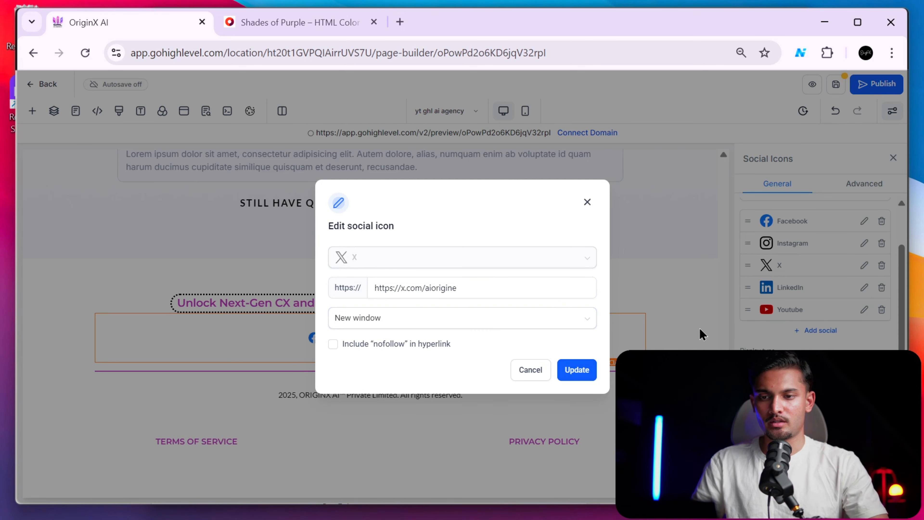
pyautogui.click(562, 369)
pyautogui.click(864, 288)
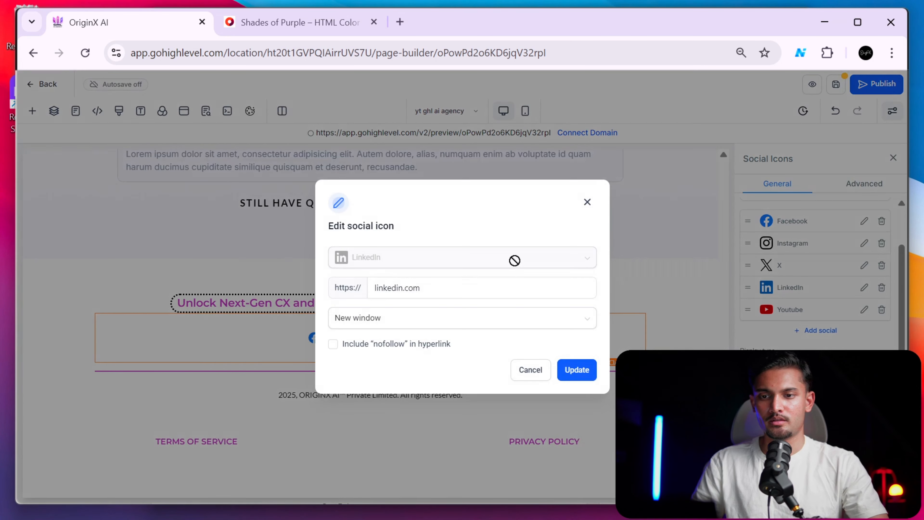
pyautogui.click(419, 293)
pyautogui.hotkey('ctrl', 'a')
pyautogui.hotkey('ctrl', 'v')
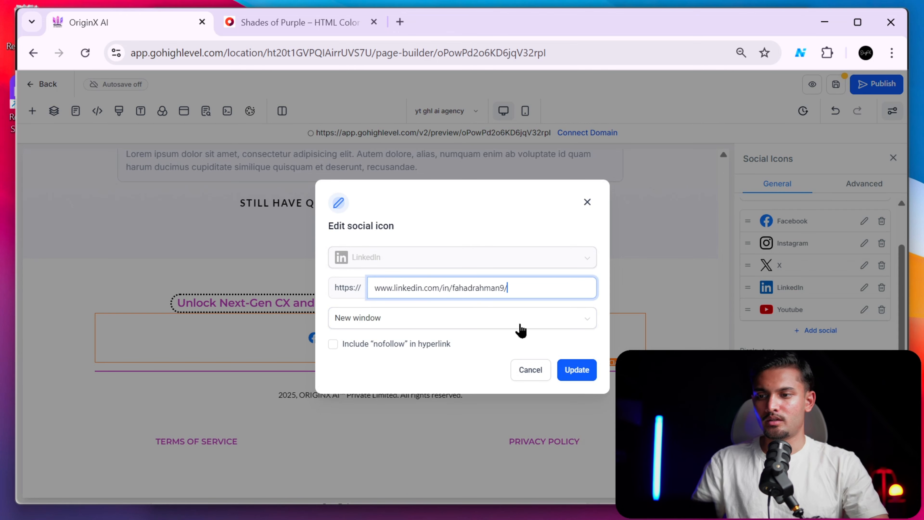
pyautogui.click(571, 372)
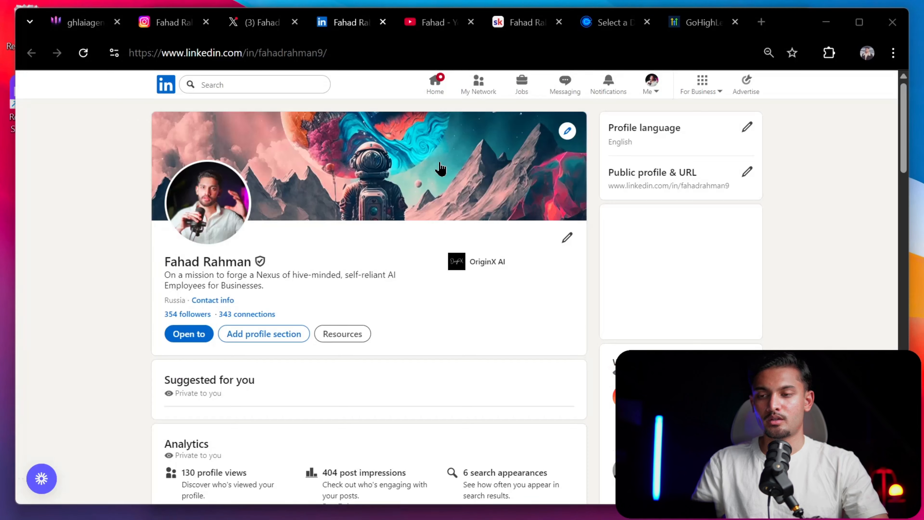
pyautogui.click(367, 55)
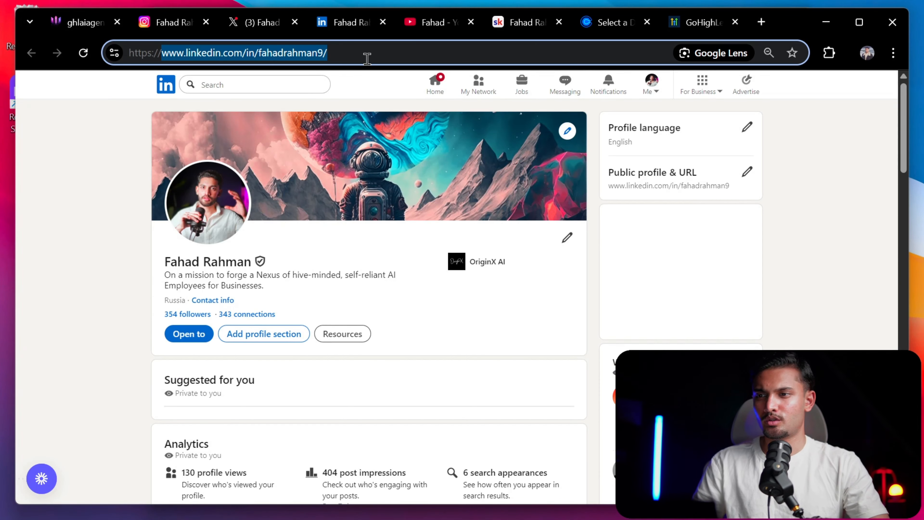
pyautogui.click(450, 27)
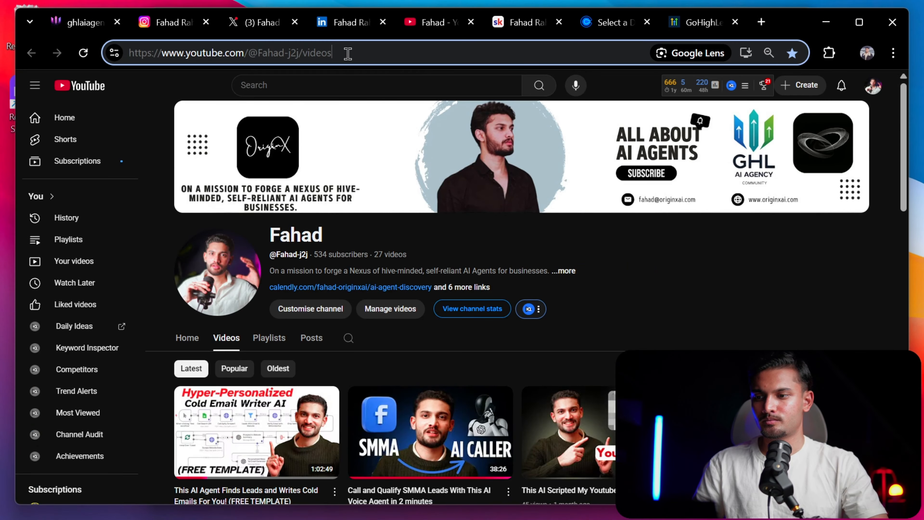
pyautogui.moveTo(348, 54); pyautogui.dragTo(168, 56)
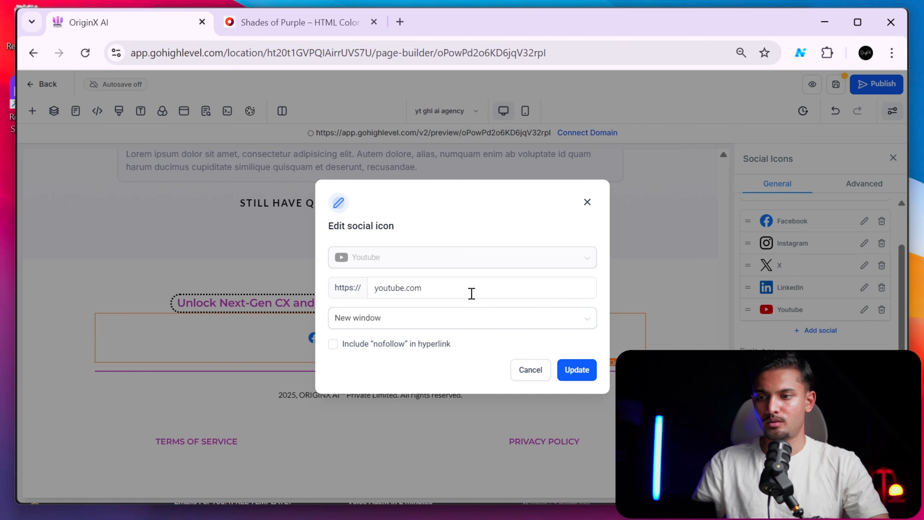
pyautogui.click(471, 293)
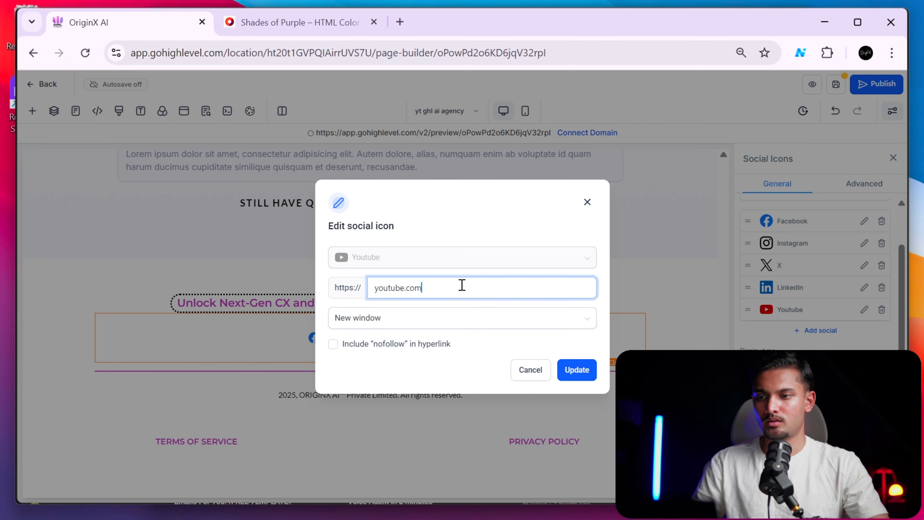
pyautogui.hotkey('ctrl', 'a')
pyautogui.write('www.youtube.com/@Fahad-j2j/videos')
pyautogui.click(579, 377)
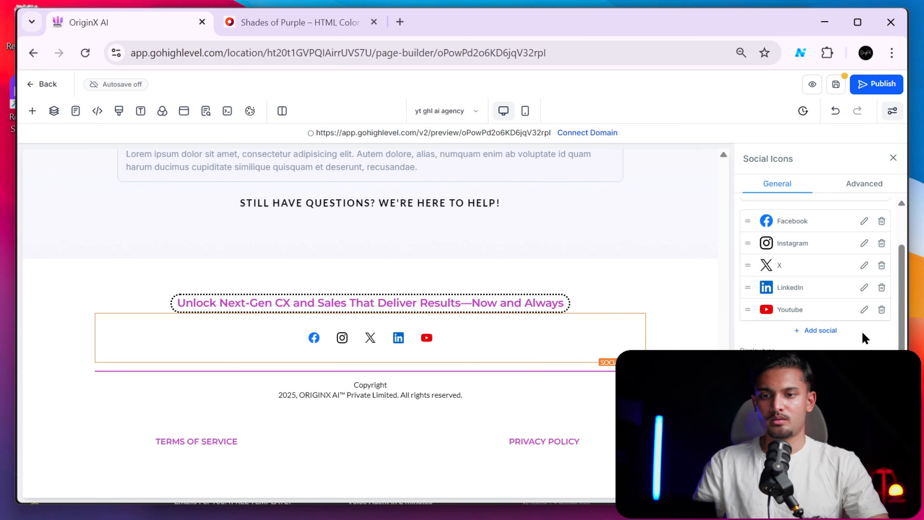
pyautogui.click(822, 331)
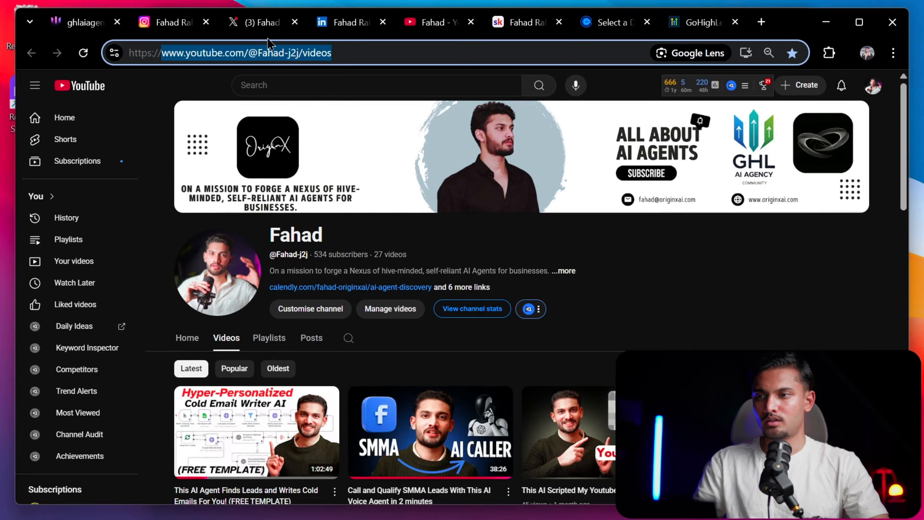
pyautogui.click(499, 22)
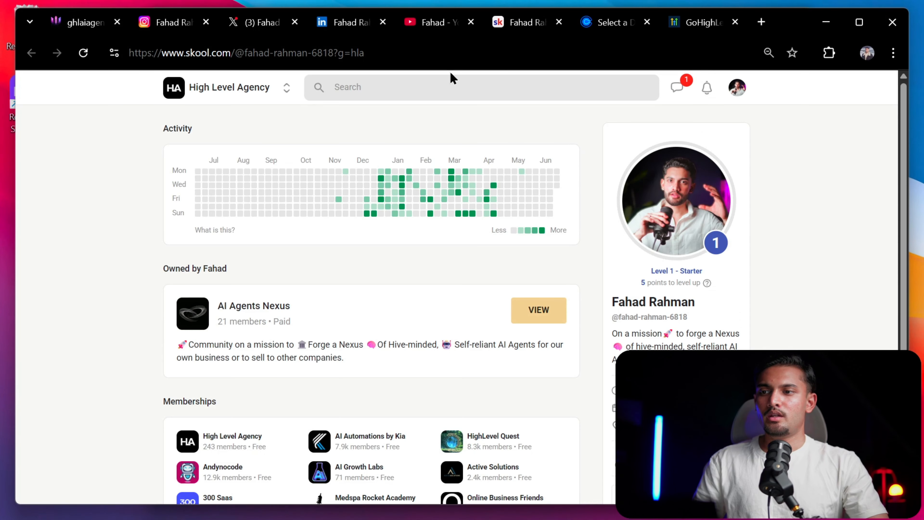
pyautogui.click(442, 55)
pyautogui.hotkey('ctrl', 'c')
pyautogui.doubleClick(441, 56)
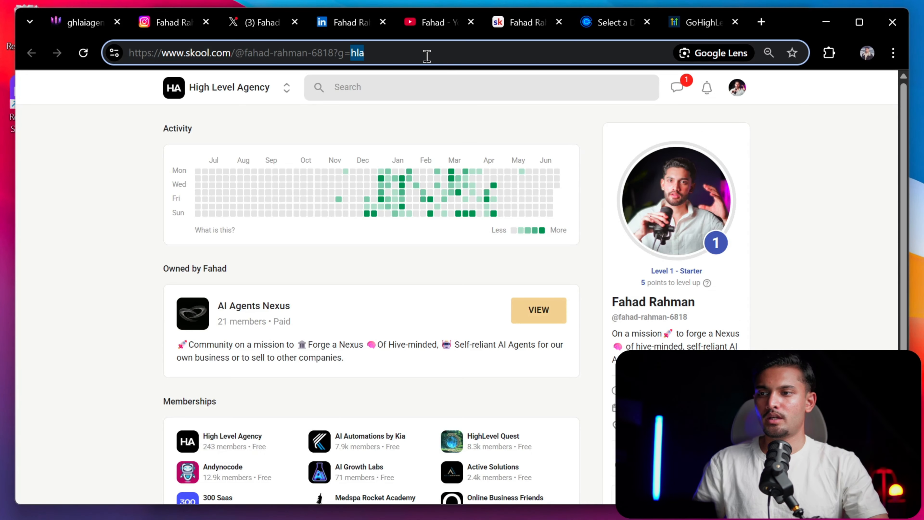
pyautogui.click(686, 227)
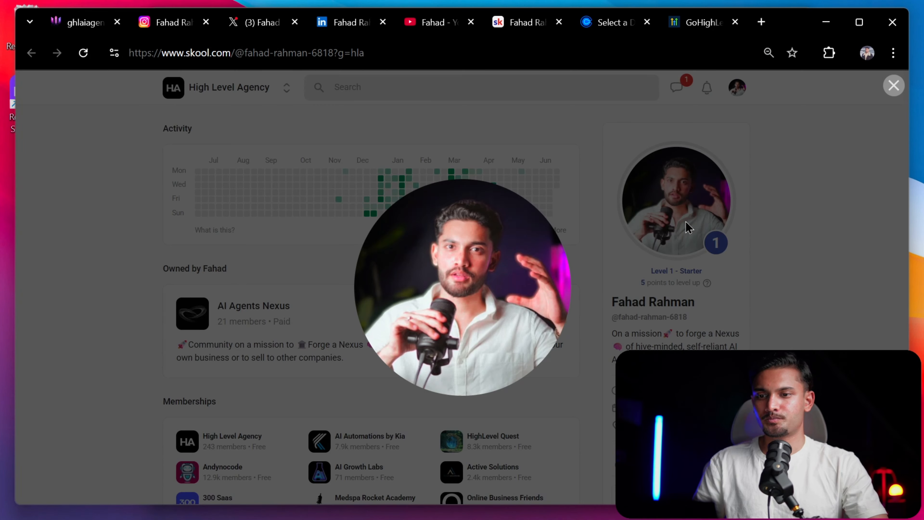
pyautogui.click(795, 223)
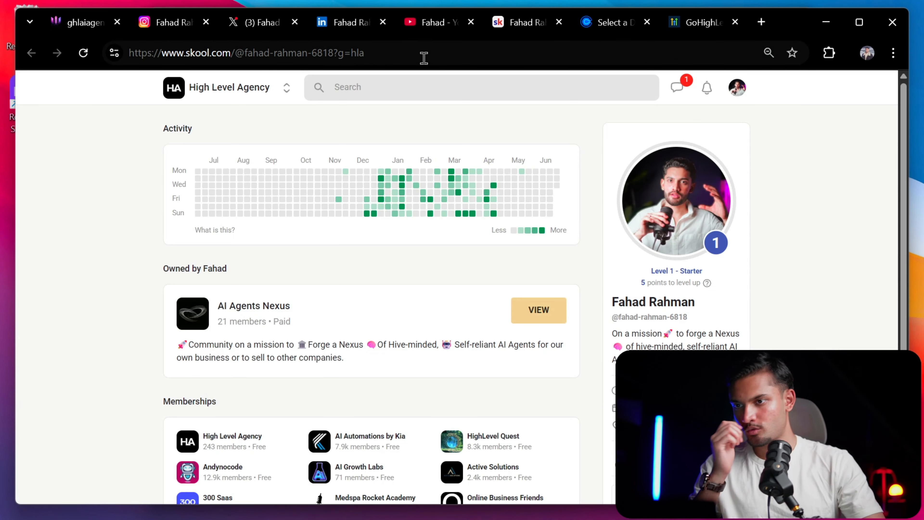
pyautogui.moveTo(366, 54); pyautogui.dragTo(170, 58)
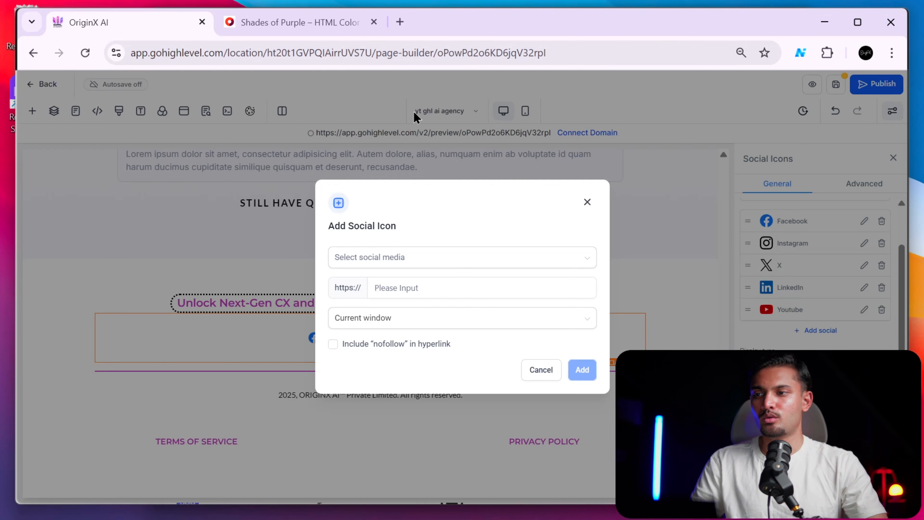
# Try to add a Website social icon that links to the copied Skool profile URL.
pyautogui.click(470, 287)
pyautogui.hotkey('ctrl', 'v')
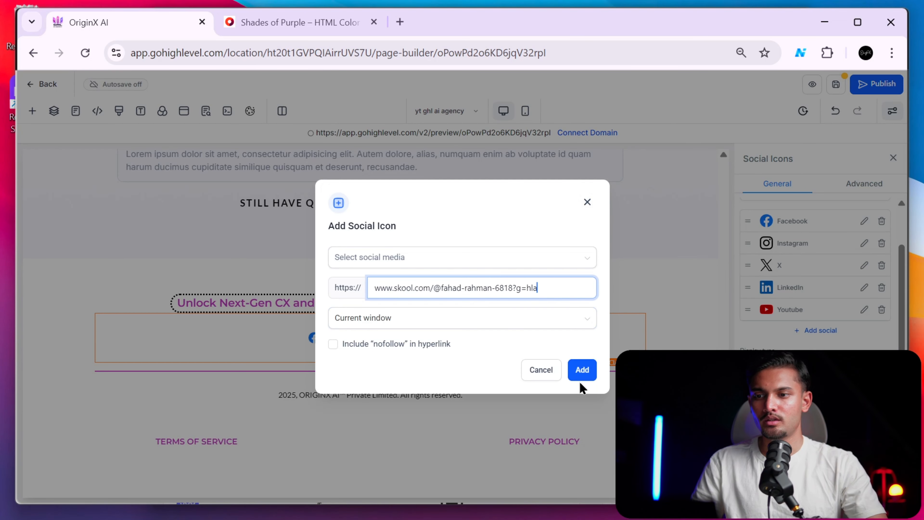
pyautogui.click(588, 381)
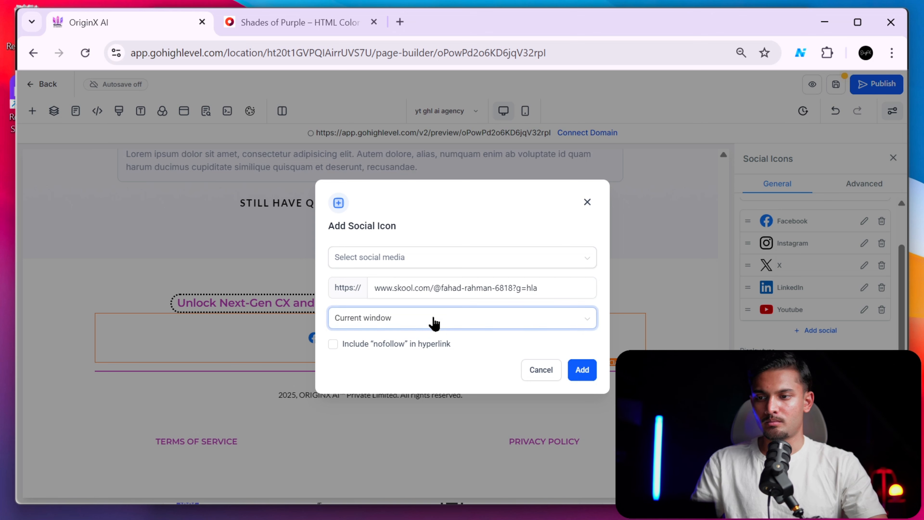
pyautogui.click(433, 323)
pyautogui.click(401, 346)
pyautogui.click(422, 259)
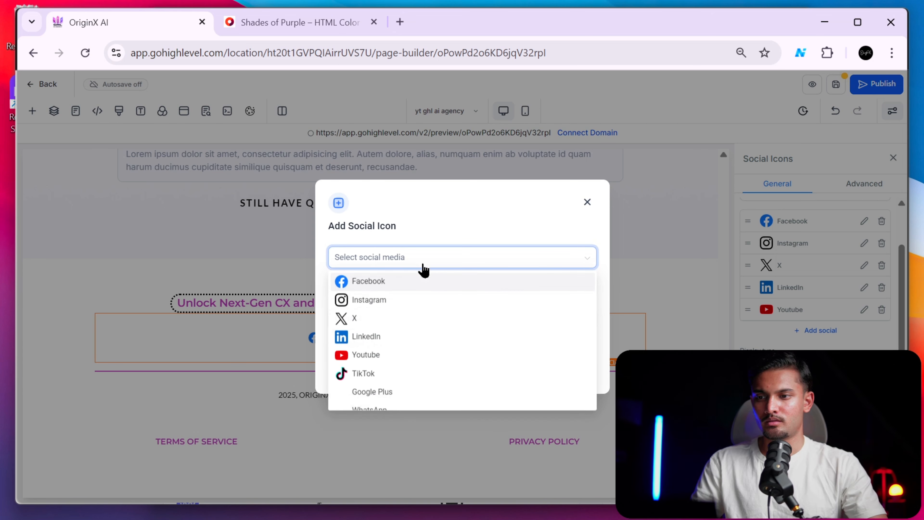
pyautogui.scroll(-3, 411, 375)
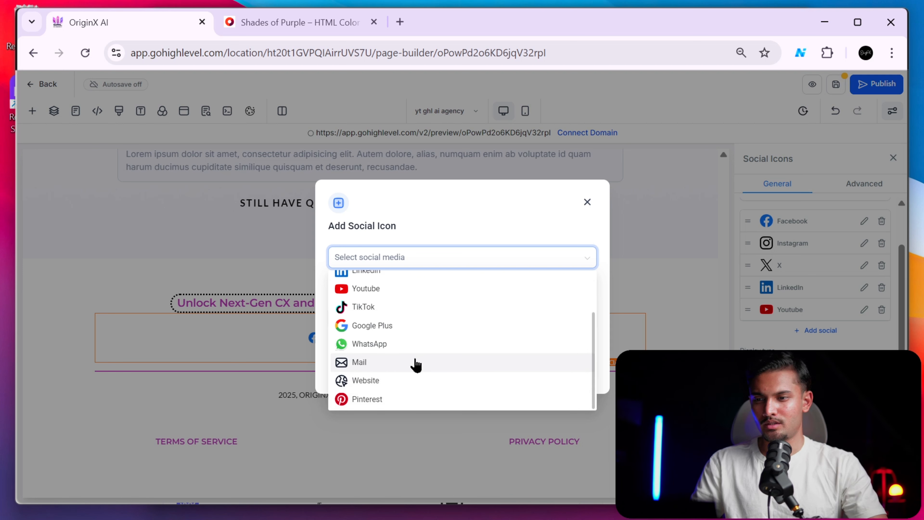
pyautogui.scroll(3, 414, 365)
pyautogui.scroll(-3, 413, 359)
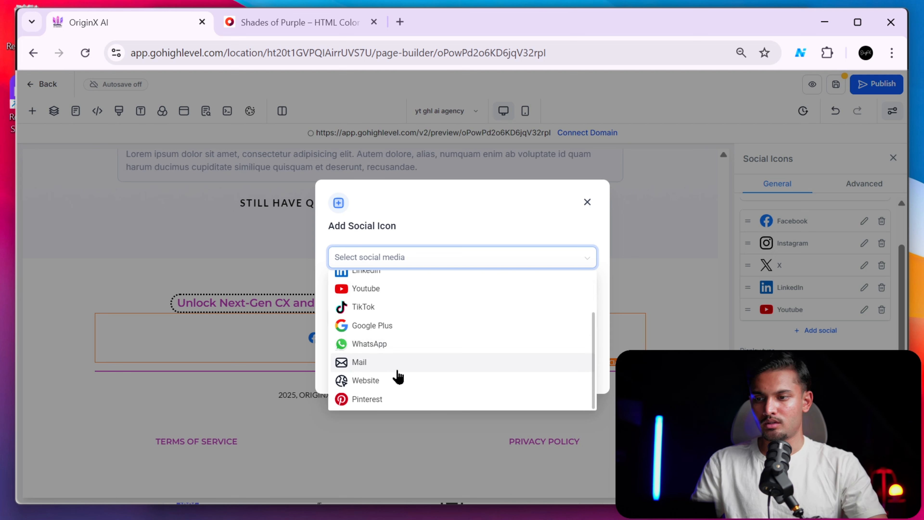
pyautogui.click(433, 381)
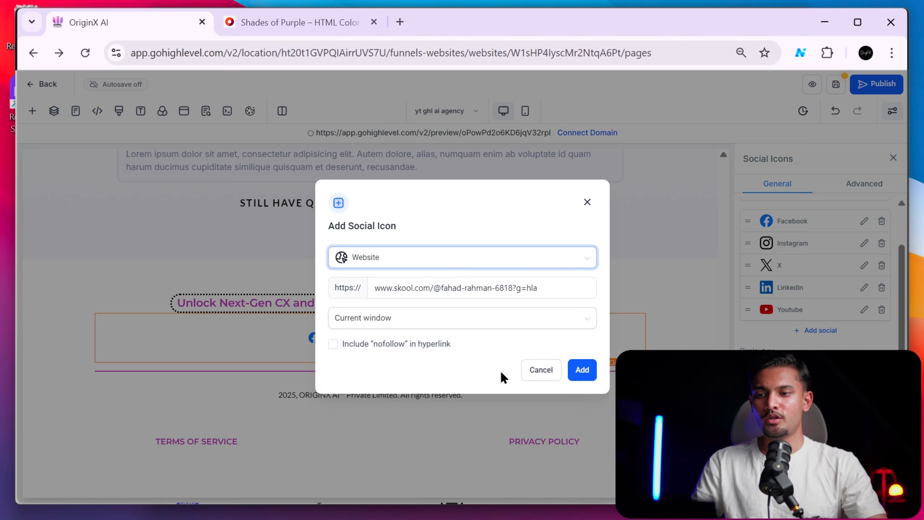
pyautogui.click(581, 371)
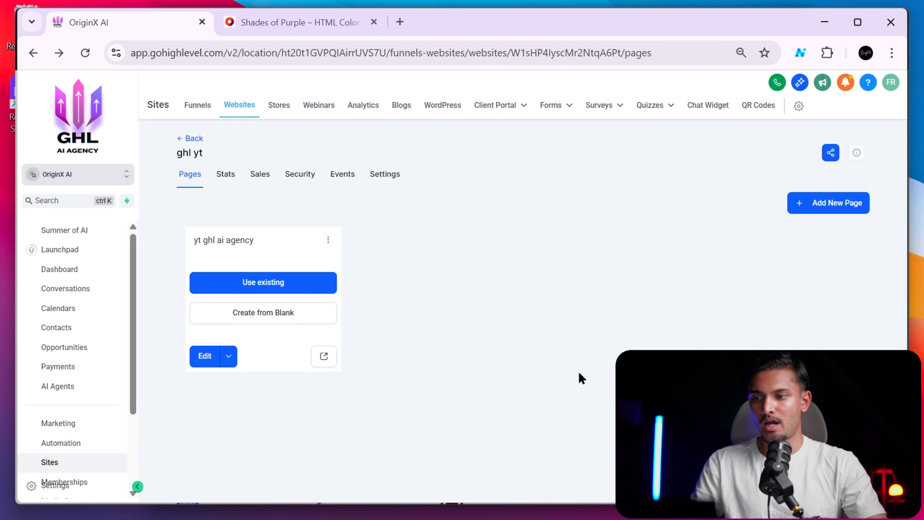
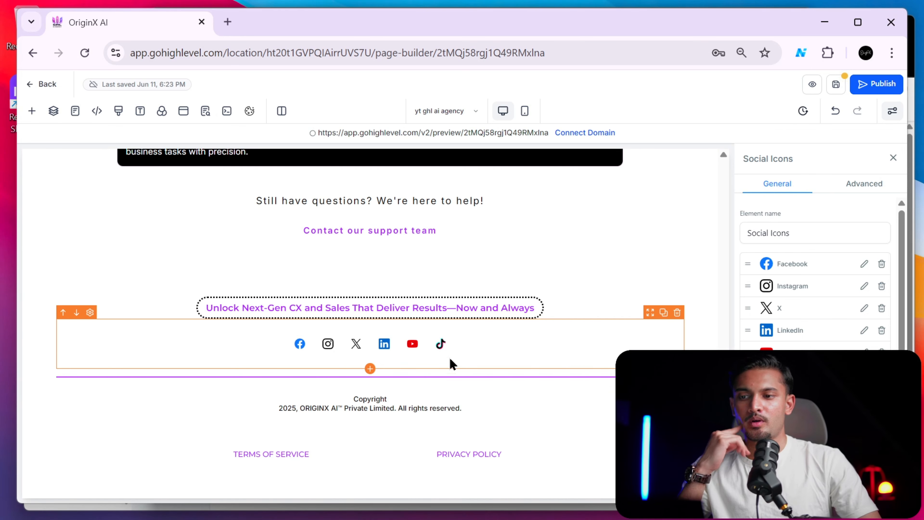
# Delete the TikTok social icon and add a Website social icon with 1 as its link, opening in the current window.
pyautogui.click(882, 375)
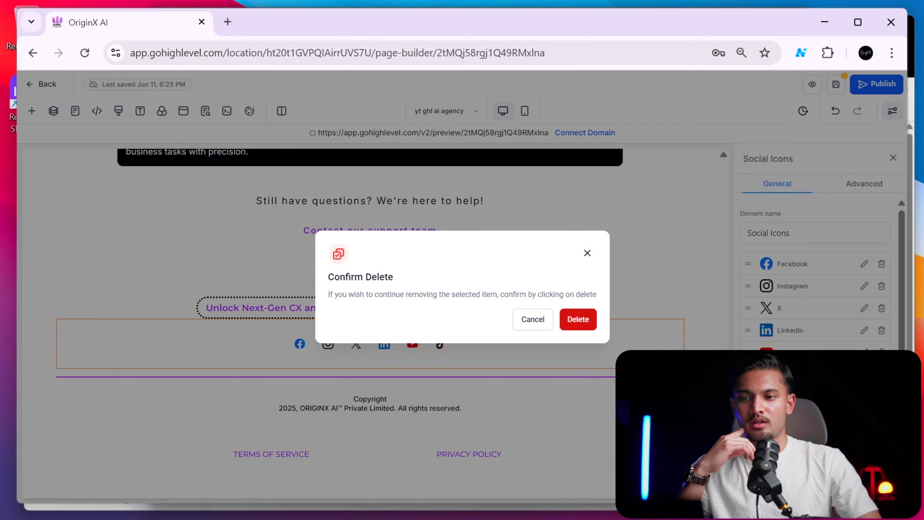
pyautogui.click(583, 321)
pyautogui.click(814, 380)
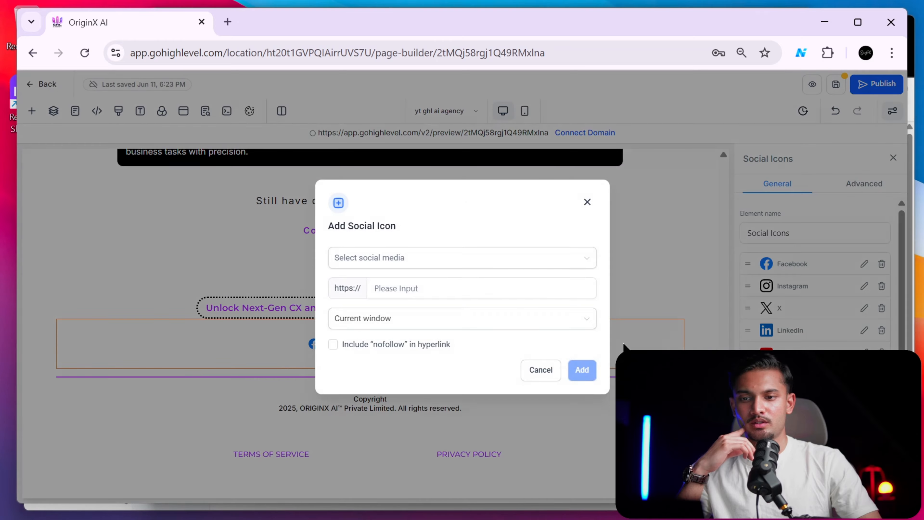
pyautogui.click(509, 260)
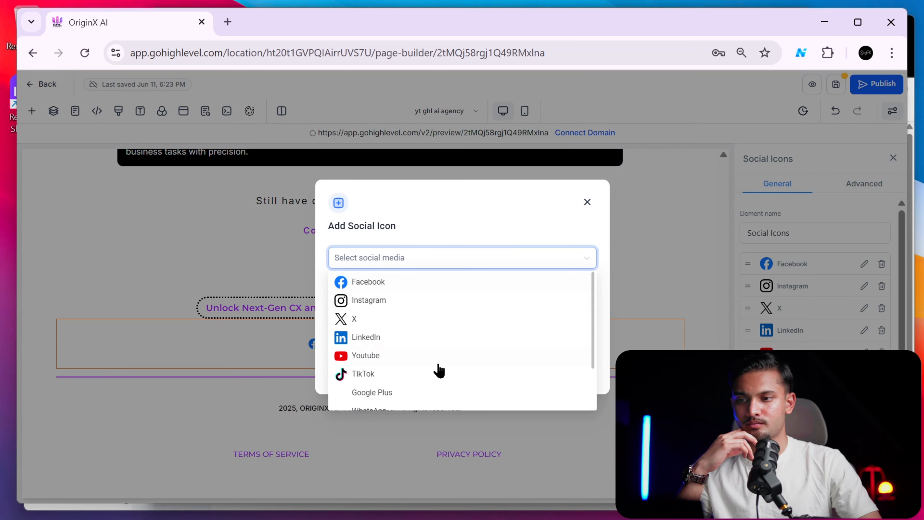
pyautogui.scroll(-2, 364, 379)
pyautogui.click(389, 381)
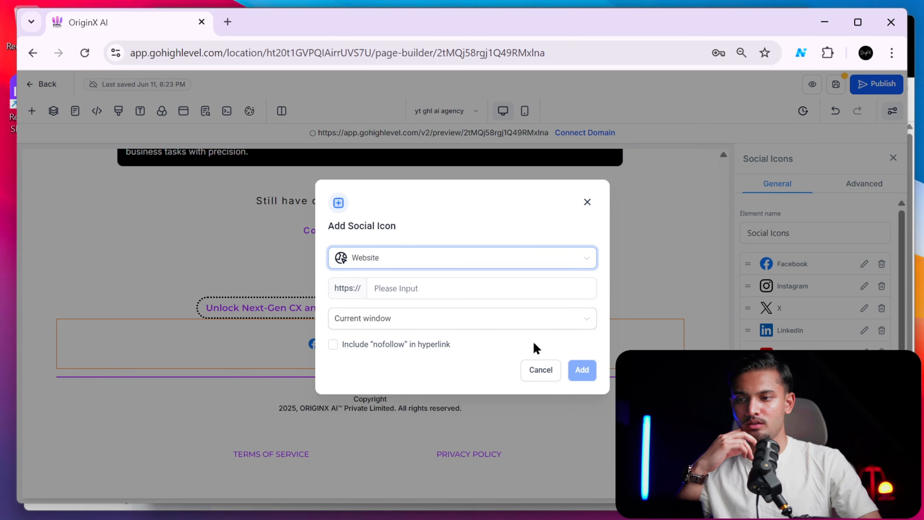
pyautogui.click(471, 282)
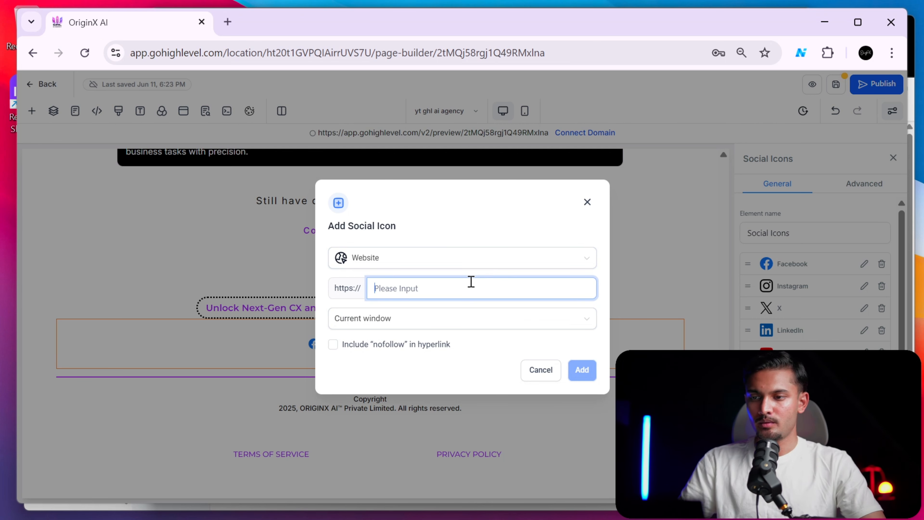
pyautogui.write('1')
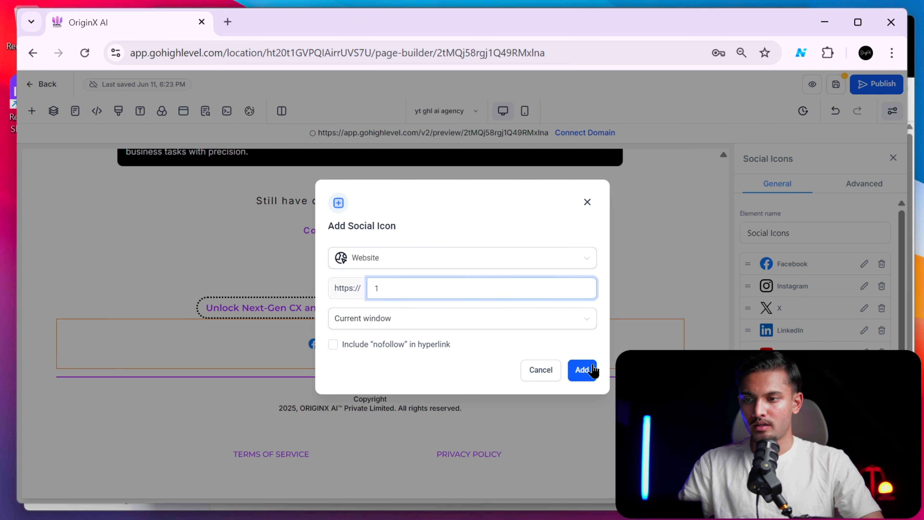
pyautogui.click(582, 370)
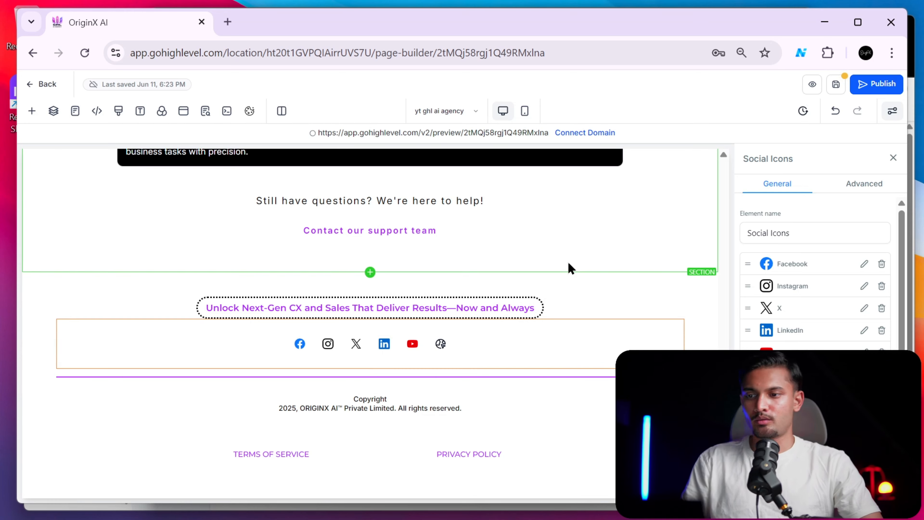
# Review the page sections between the footer and the hero, including the FAQ list and the AI Voice Assistant Demo headline.
pyautogui.click(522, 361)
pyautogui.scroll(15, 497, 345)
pyautogui.scroll(-10, 495, 345)
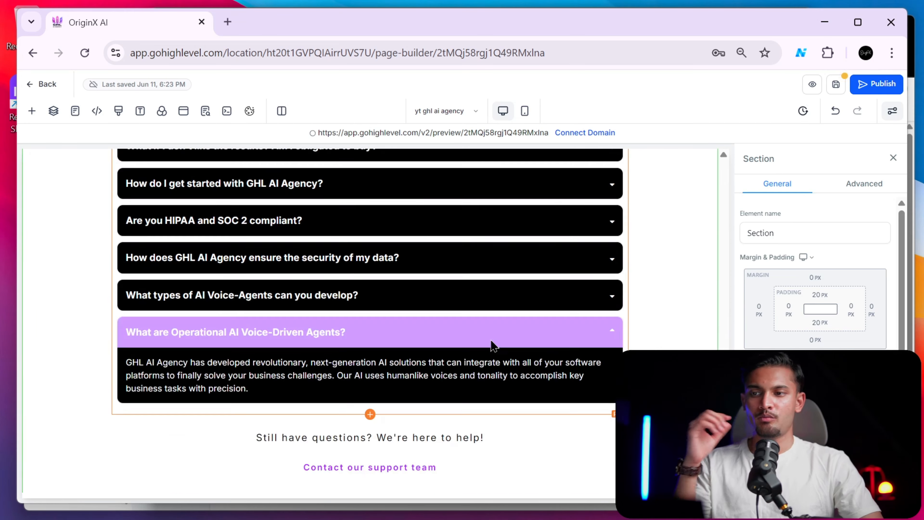
pyautogui.scroll(-5, 493, 346)
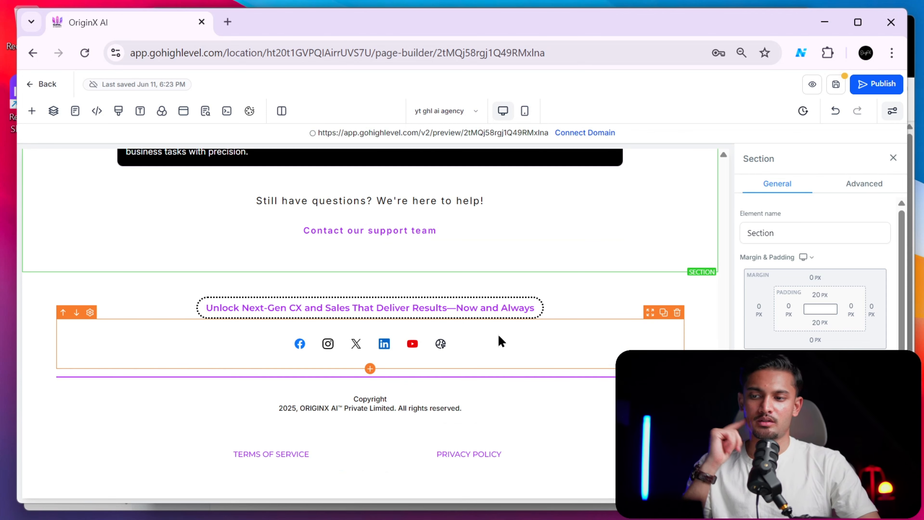
pyautogui.click(466, 313)
pyautogui.scroll(-3, 796, 346)
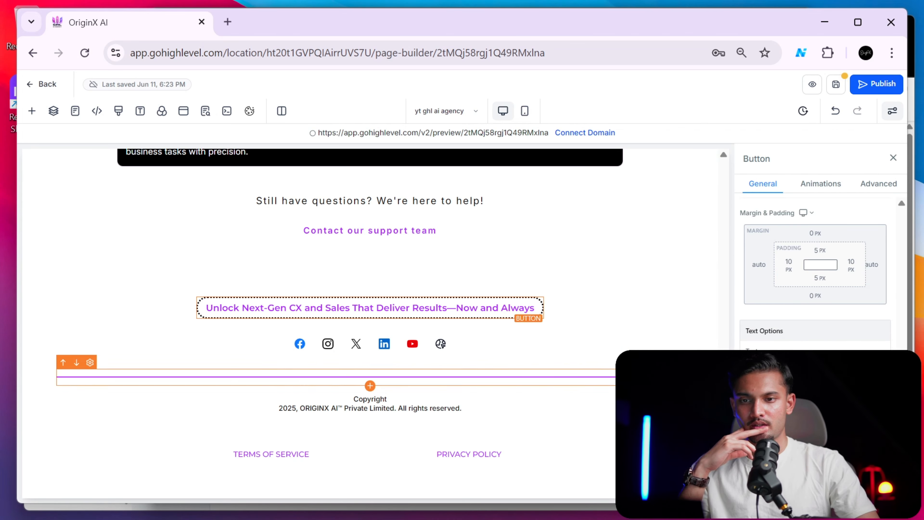
pyautogui.scroll(10, 598, 360)
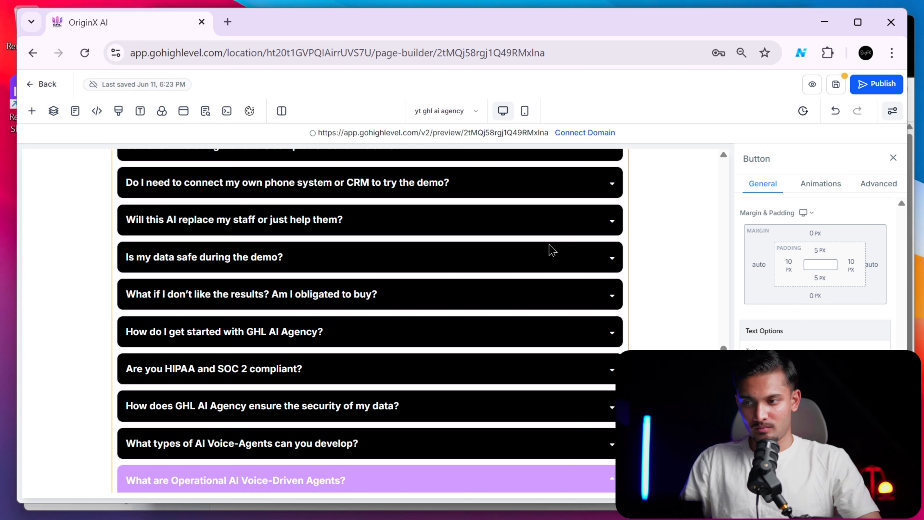
pyautogui.scroll(5, 552, 251)
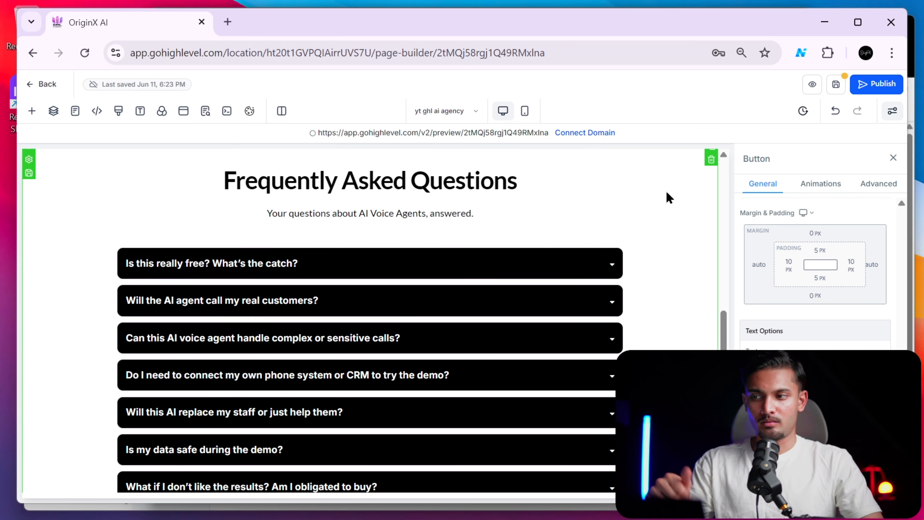
pyautogui.scroll(10, 542, 257)
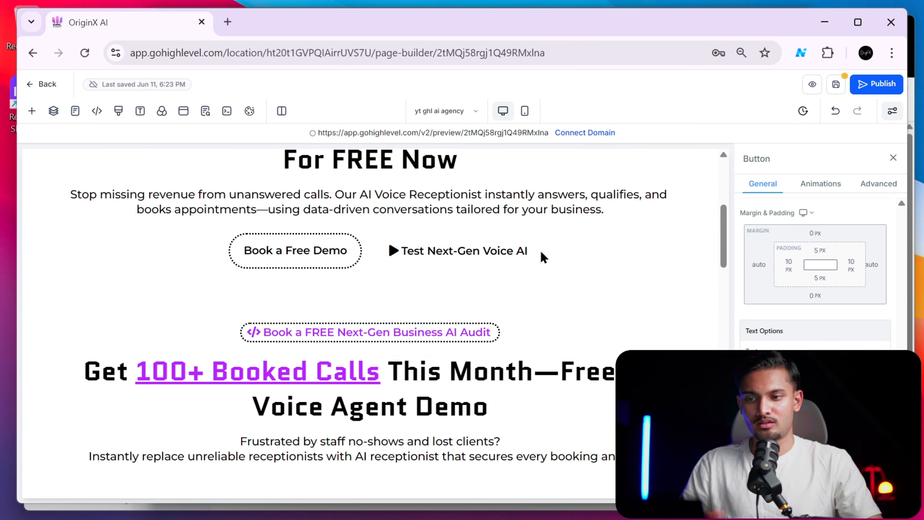
pyautogui.scroll(5, 542, 256)
pyautogui.scroll(-15, 543, 256)
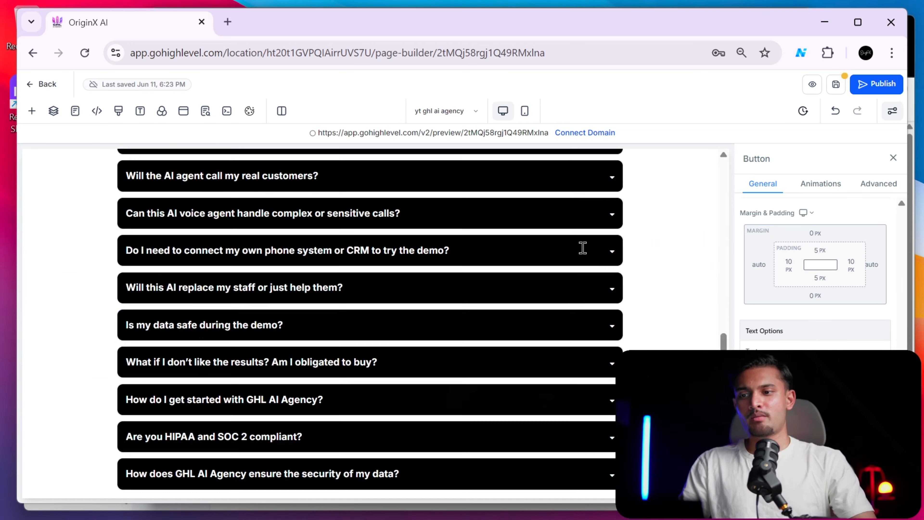
pyautogui.scroll(5, 583, 247)
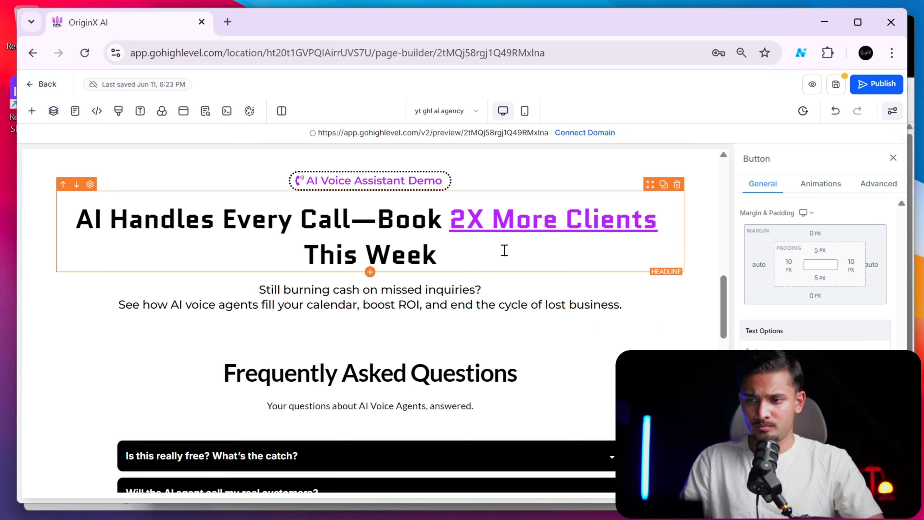
pyautogui.moveTo(504, 251); pyautogui.dragTo(61, 213)
pyautogui.click(189, 242)
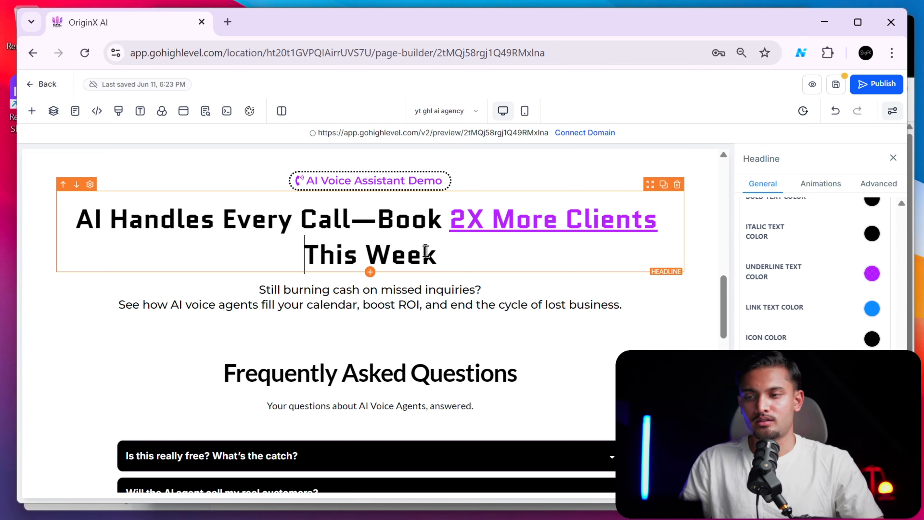
pyautogui.scroll(-10, 428, 258)
pyautogui.scroll(5, 473, 281)
pyautogui.scroll(-5, 528, 269)
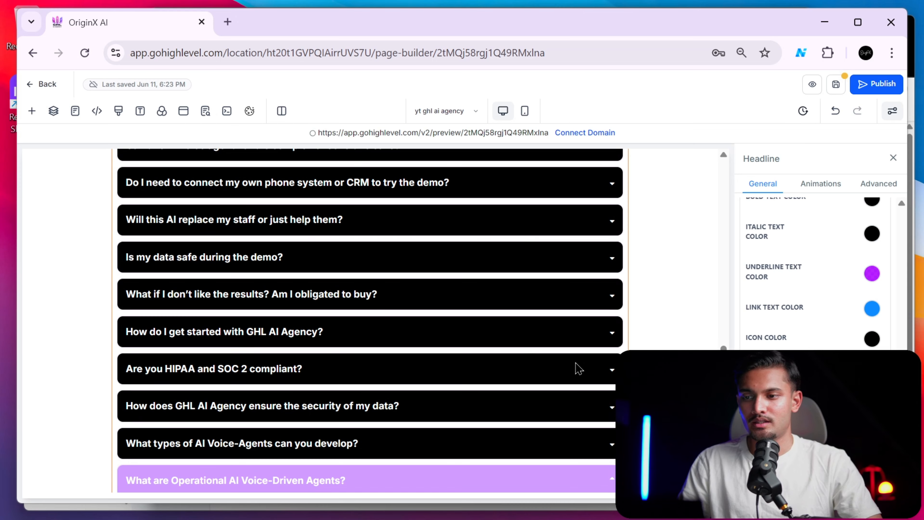
pyautogui.scroll(-5, 578, 368)
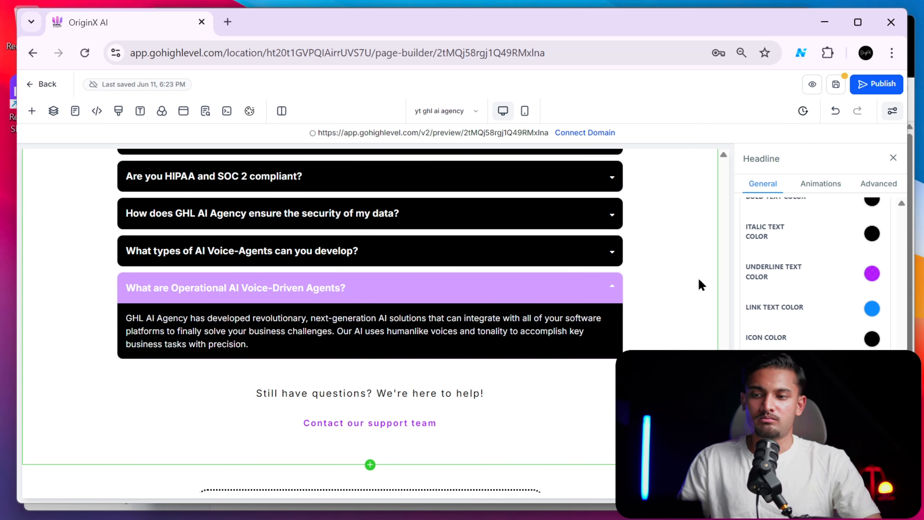
pyautogui.scroll(10, 551, 469)
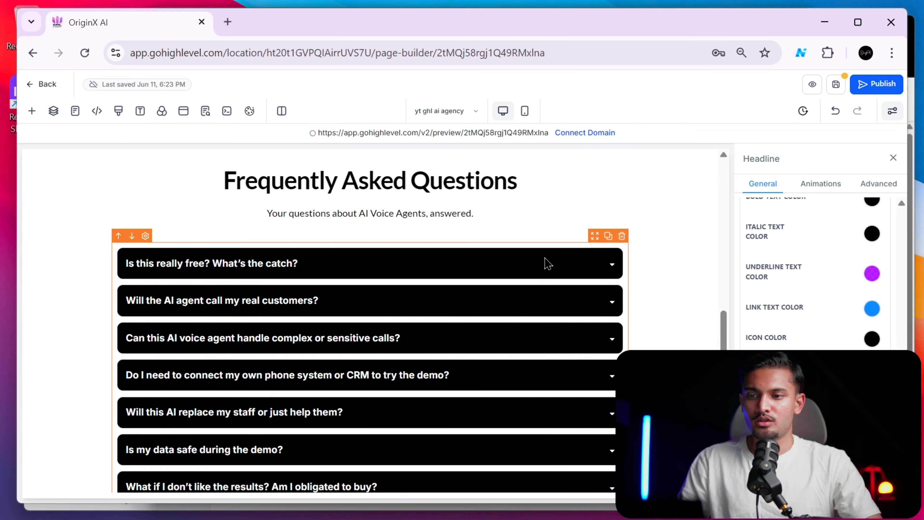
# Inspect the FAQ element's list items and its advanced font, spacing and color settings.
pyautogui.click(546, 263)
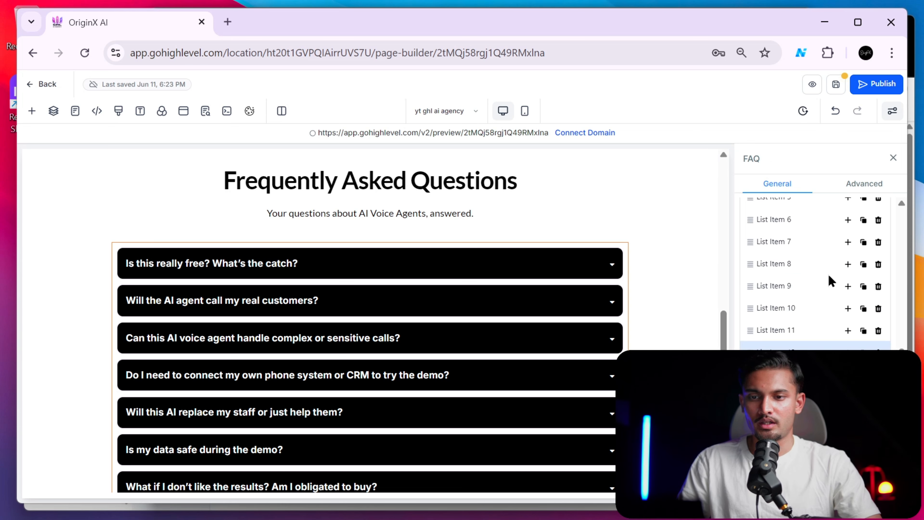
pyautogui.scroll(5, 833, 277)
pyautogui.click(870, 185)
pyautogui.scroll(-5, 839, 260)
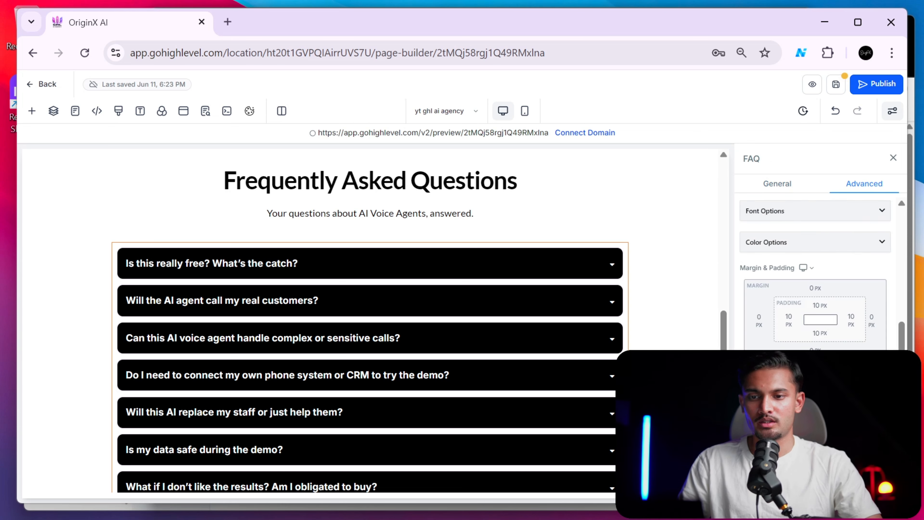
pyautogui.scroll(-5, 815, 270)
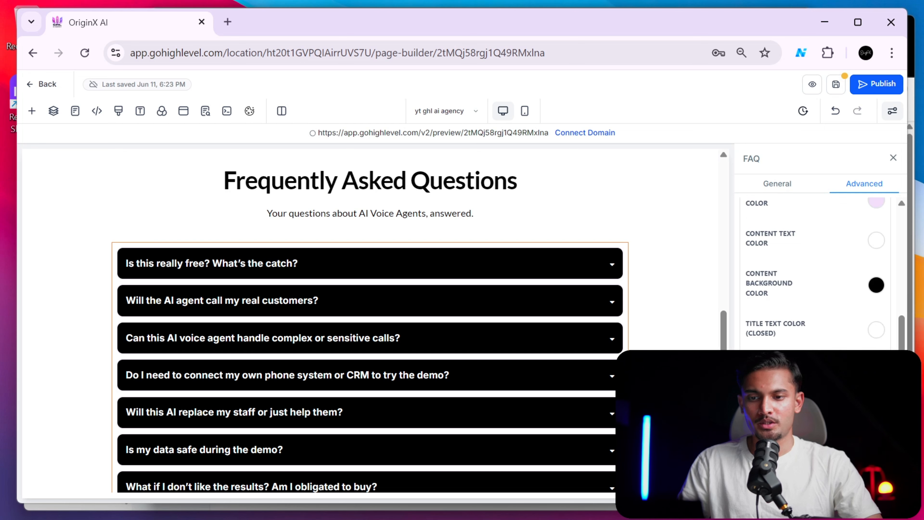
# Save the landing page and open its preview.
pyautogui.scroll(-5, 171, 270)
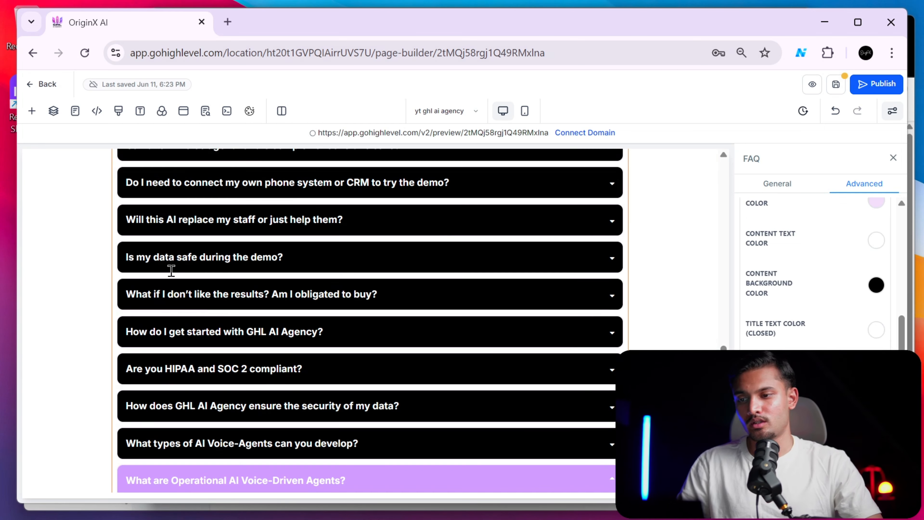
pyautogui.scroll(-10, 593, 311)
pyautogui.click(836, 84)
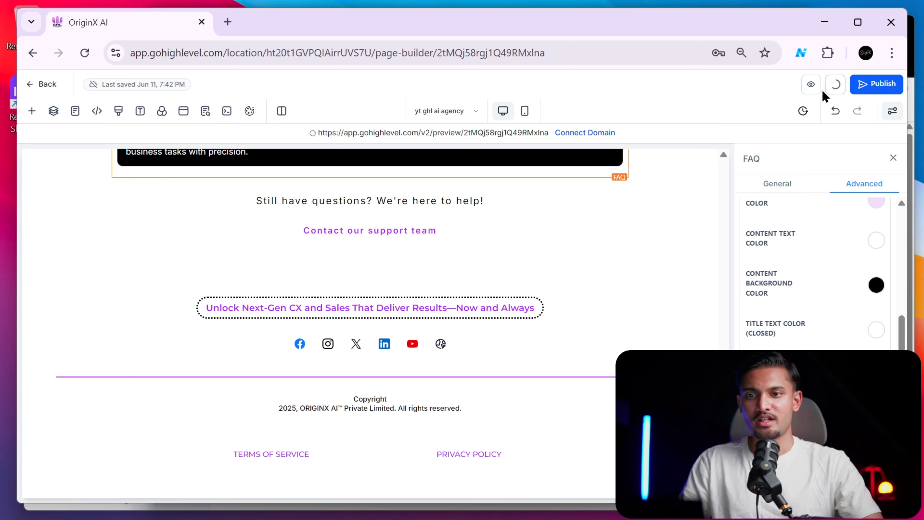
pyautogui.click(828, 86)
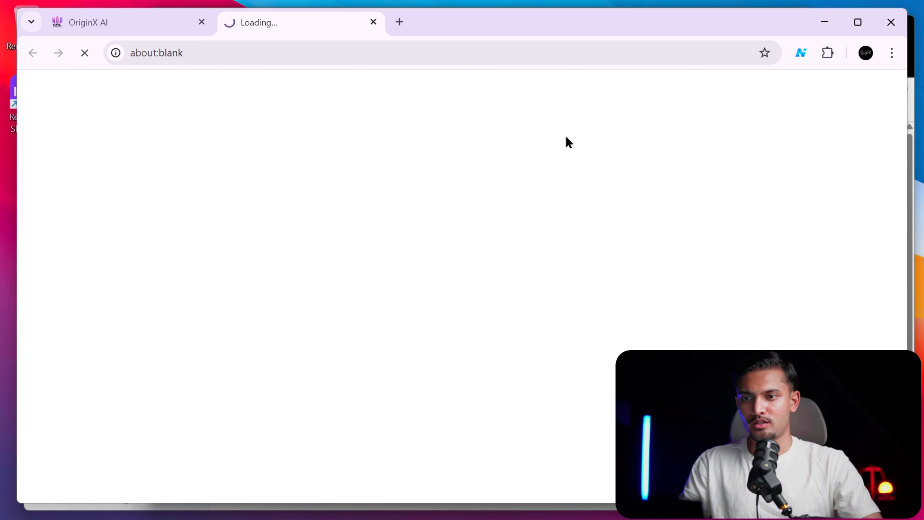
# Return to the page builder and look over the whole landing page from the header to the footer.
pyautogui.click(214, 33)
pyautogui.scroll(15, 377, 274)
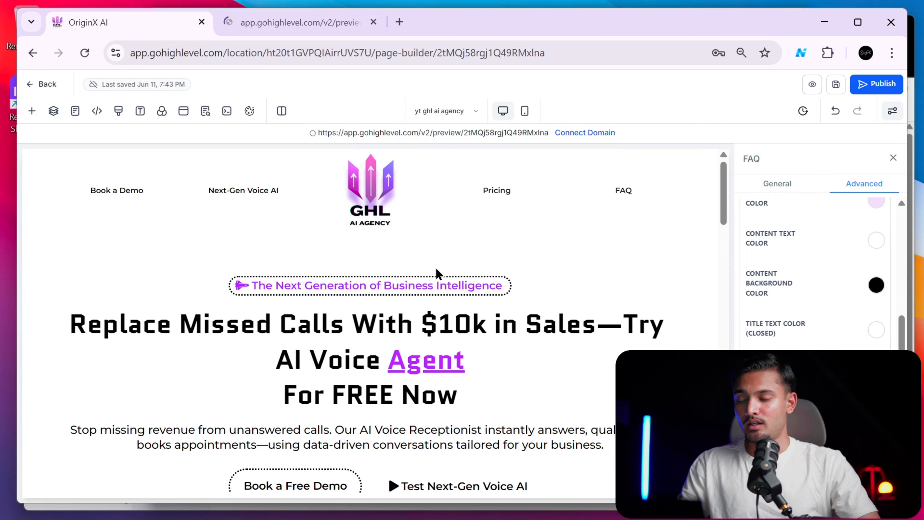
pyautogui.scroll(-5, 411, 296)
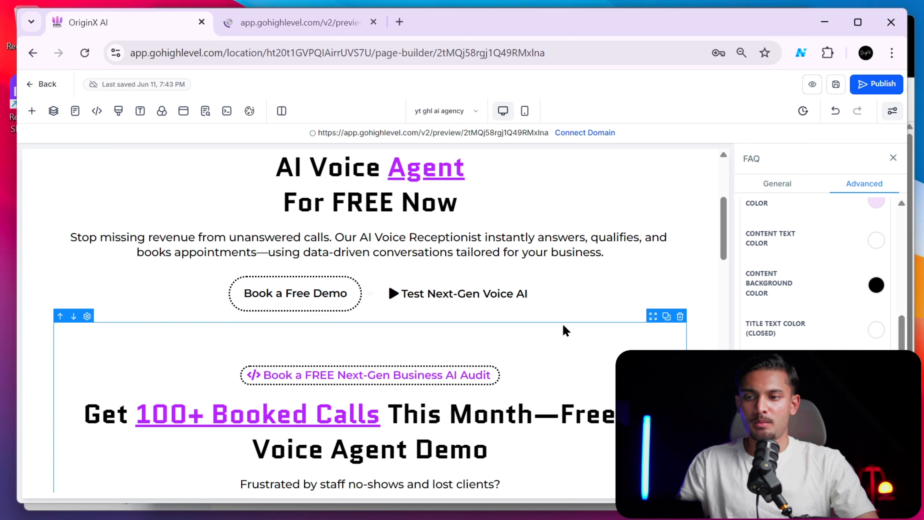
pyautogui.scroll(-5, 346, 306)
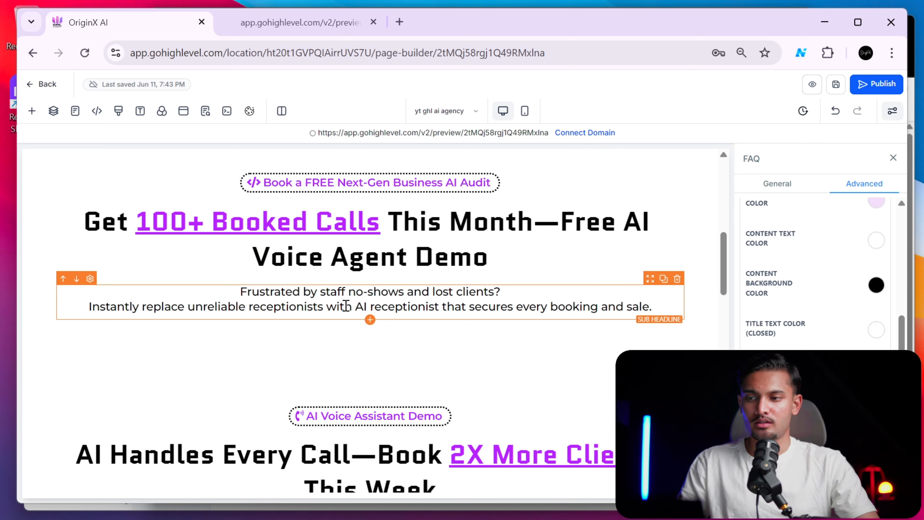
pyautogui.scroll(-15, 375, 422)
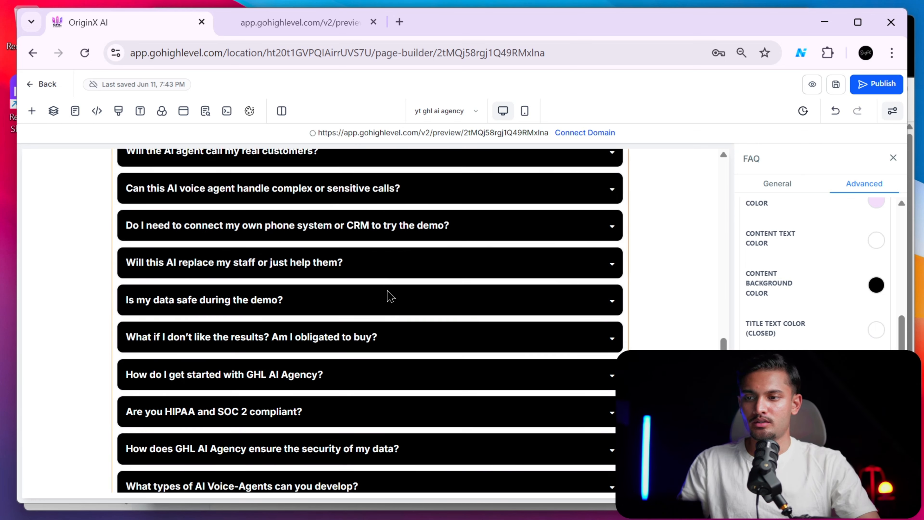
pyautogui.scroll(-10, 389, 296)
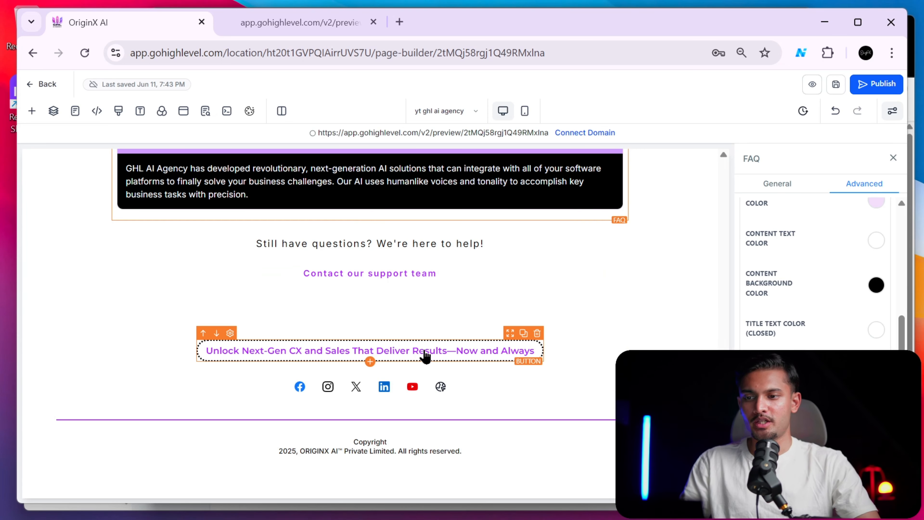
pyautogui.scroll(20, 424, 355)
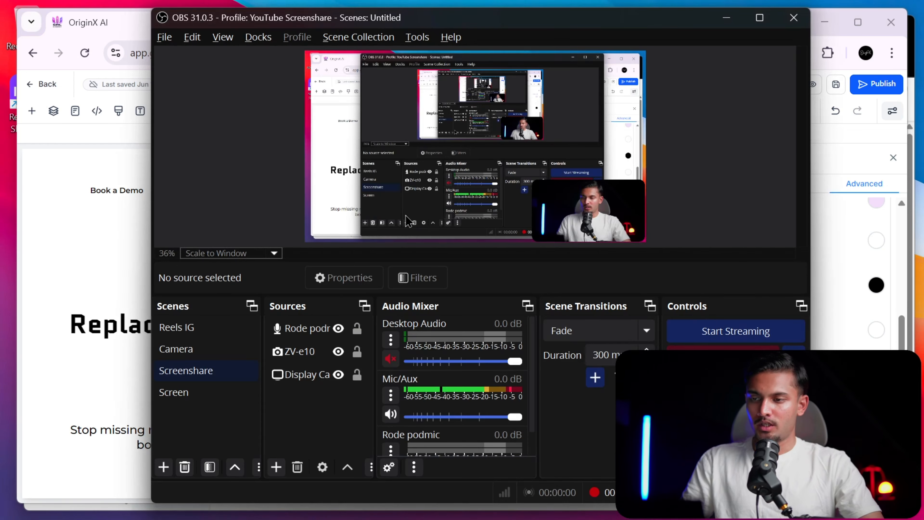
# Look at the ghlaiagency.com reference homepage and the HighLevel sites area, and return to the page builder.
pyautogui.hotkey('alt', 'Tab')
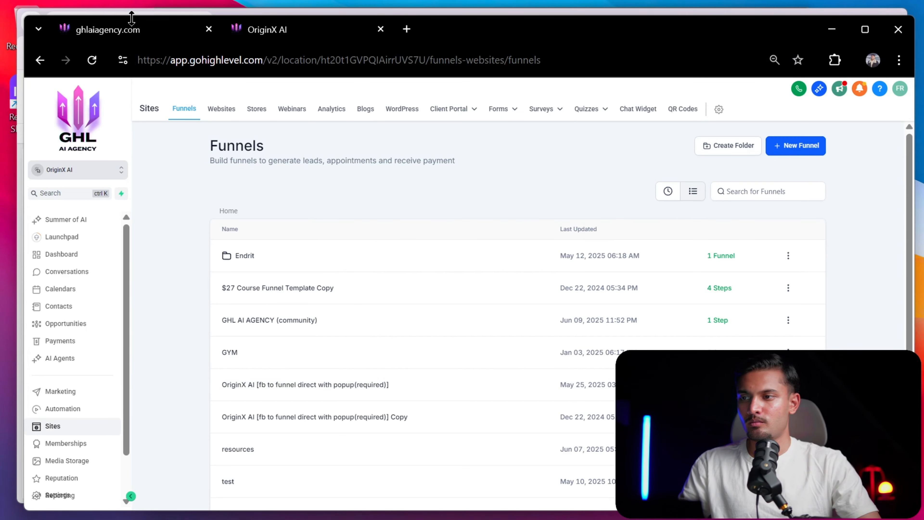
pyautogui.click(125, 31)
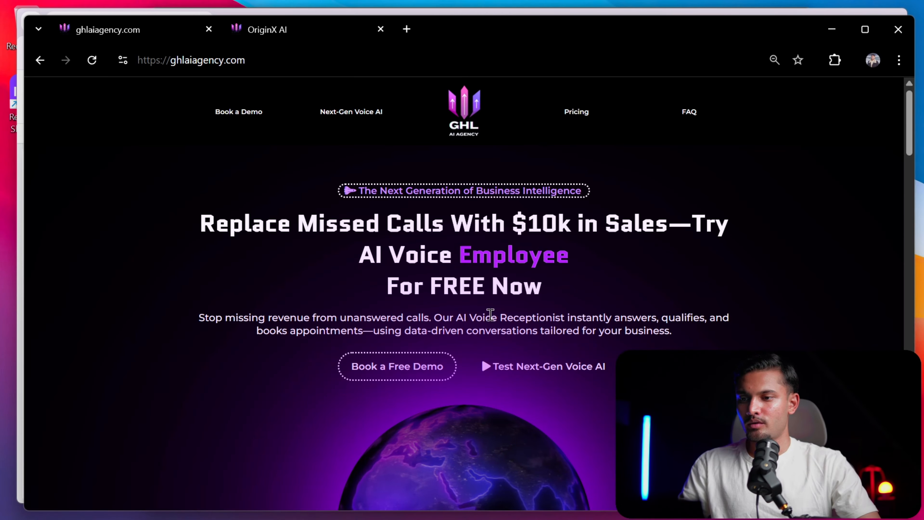
pyautogui.scroll(-5, 420, 207)
pyautogui.scroll(5, 420, 207)
pyautogui.click(304, 31)
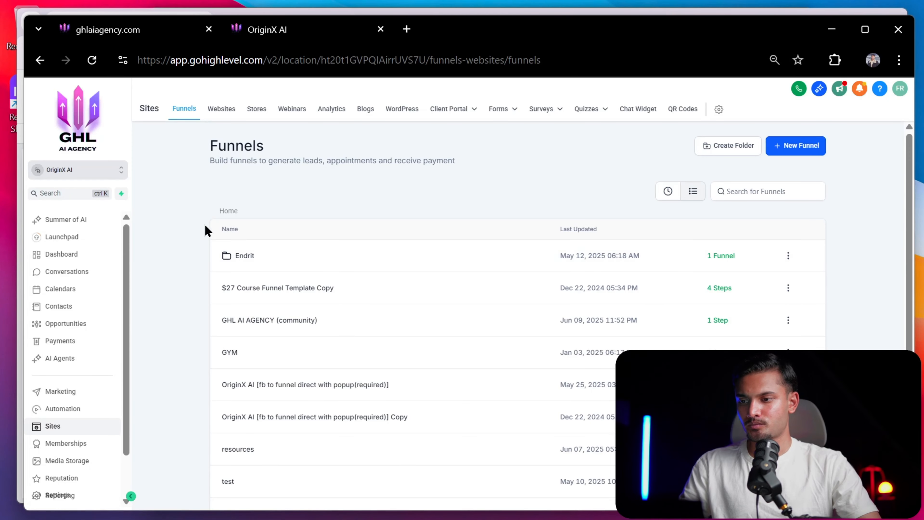
pyautogui.click(221, 109)
pyautogui.click(145, 31)
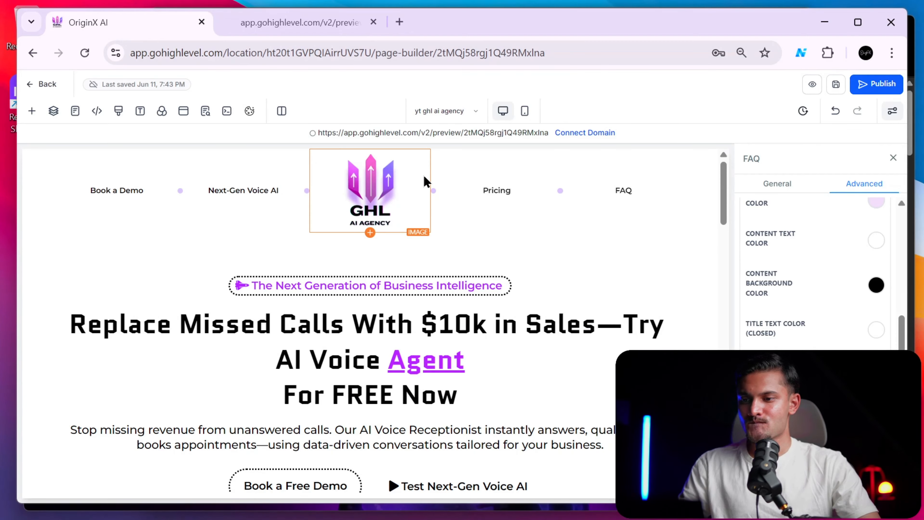
# Look over the landing page's hero and demo sections and examine the "AI Handles Every Call" headline.
pyautogui.scroll(-5, 563, 273)
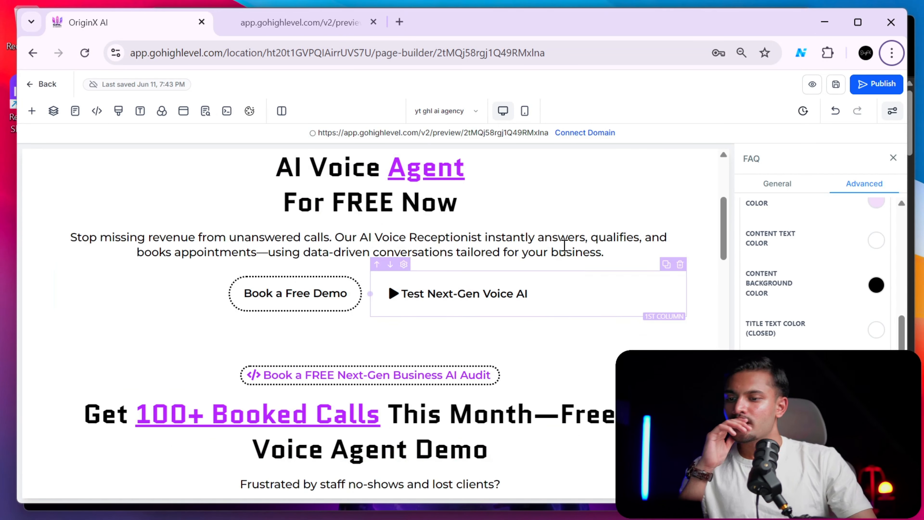
pyautogui.scroll(-10, 563, 243)
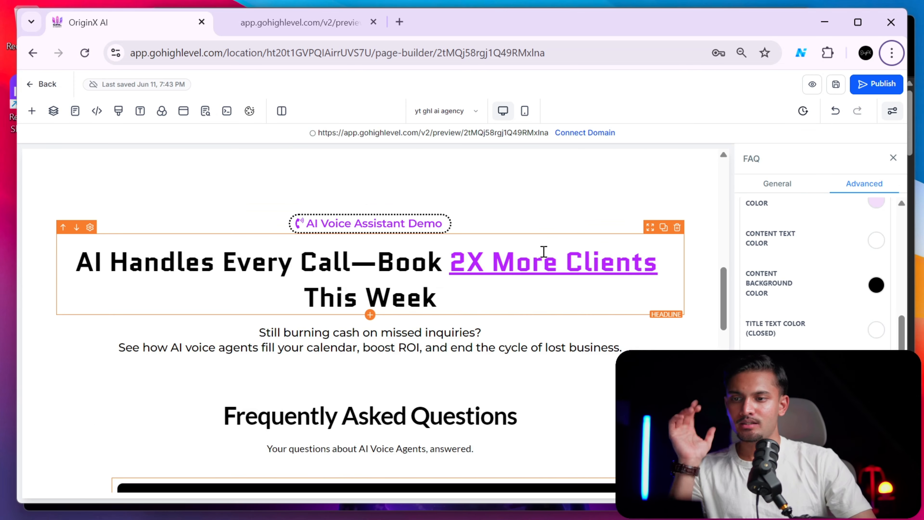
pyautogui.moveTo(74, 259); pyautogui.dragTo(590, 289)
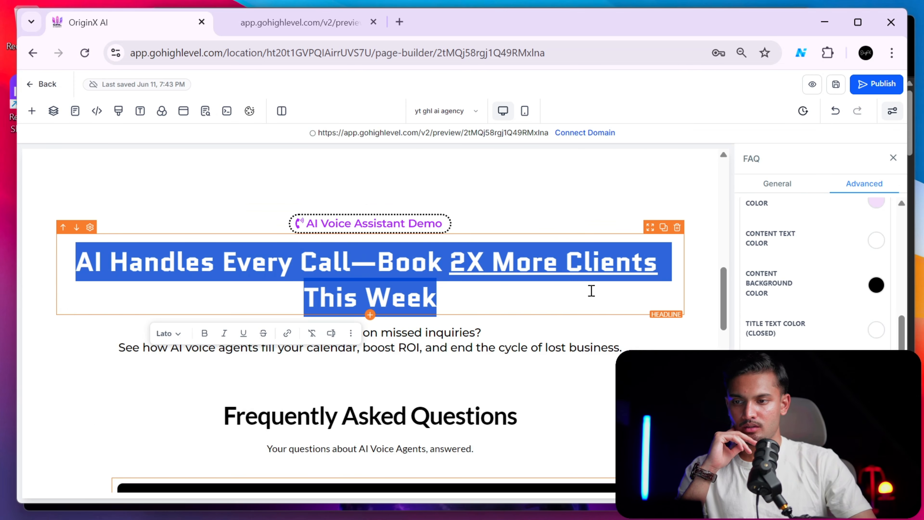
pyautogui.click(490, 294)
pyautogui.moveTo(491, 294); pyautogui.dragTo(71, 258)
pyautogui.click(73, 259)
# Review the FAQ section and footer, and look back over the page up to the hero headline.
pyautogui.scroll(-5, 284, 240)
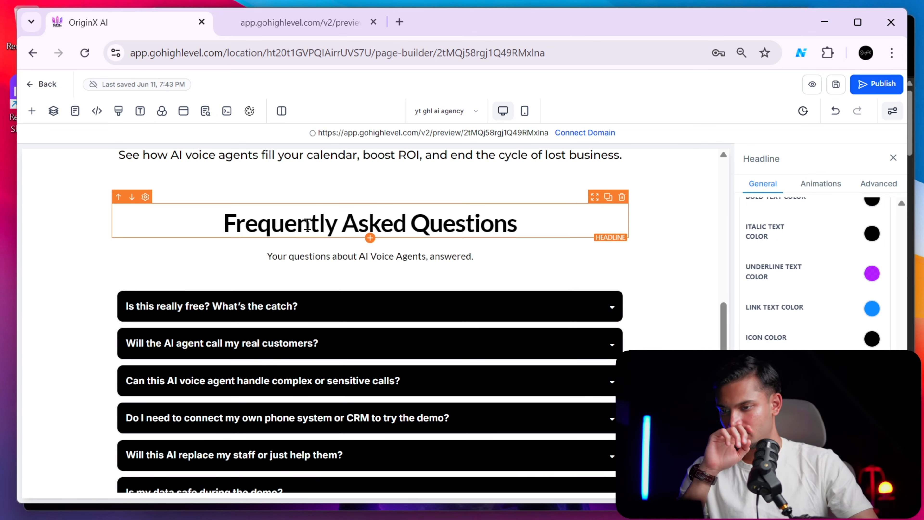
pyautogui.scroll(-1, 320, 251)
pyautogui.scroll(-10, 336, 253)
pyautogui.scroll(5, 569, 322)
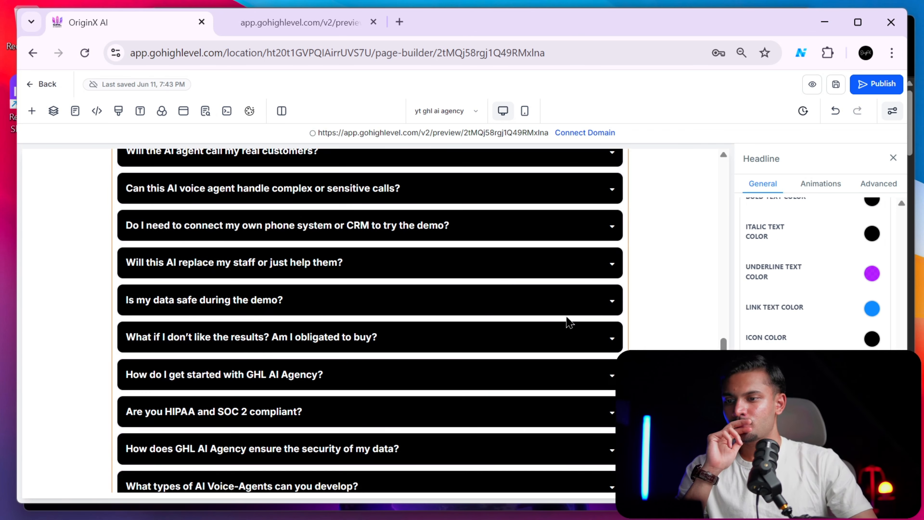
pyautogui.scroll(5, 210, 248)
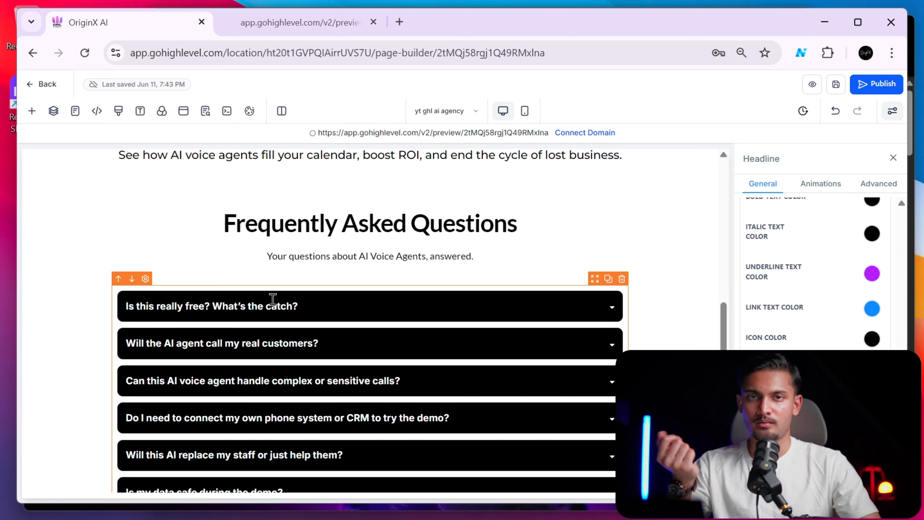
pyautogui.scroll(-10, 273, 298)
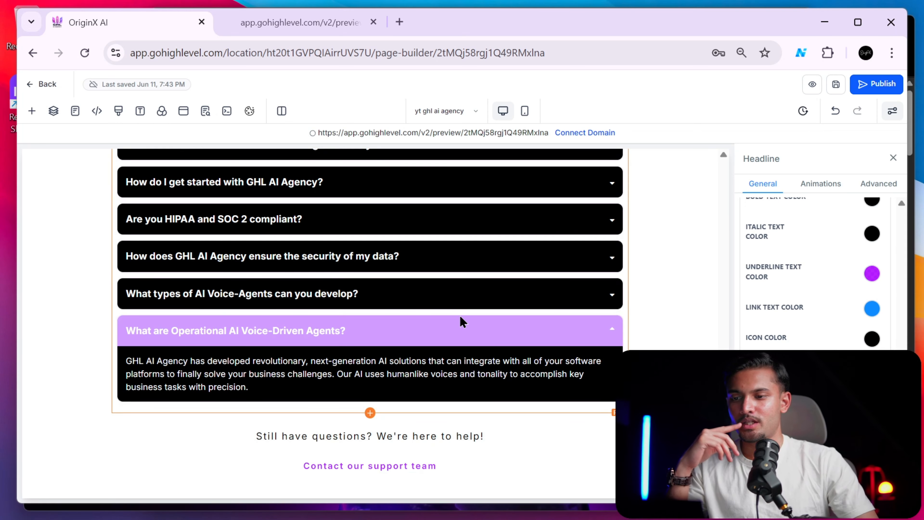
pyautogui.scroll(-5, 461, 322)
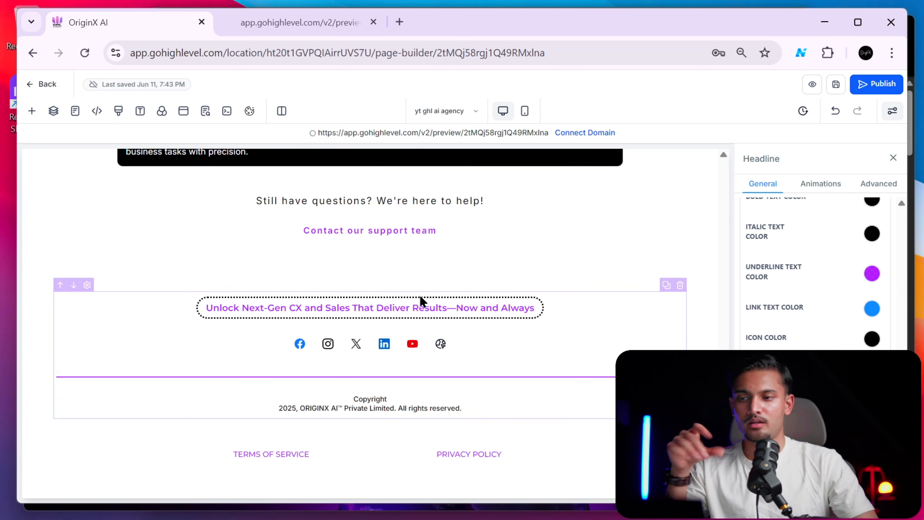
pyautogui.scroll(20, 431, 284)
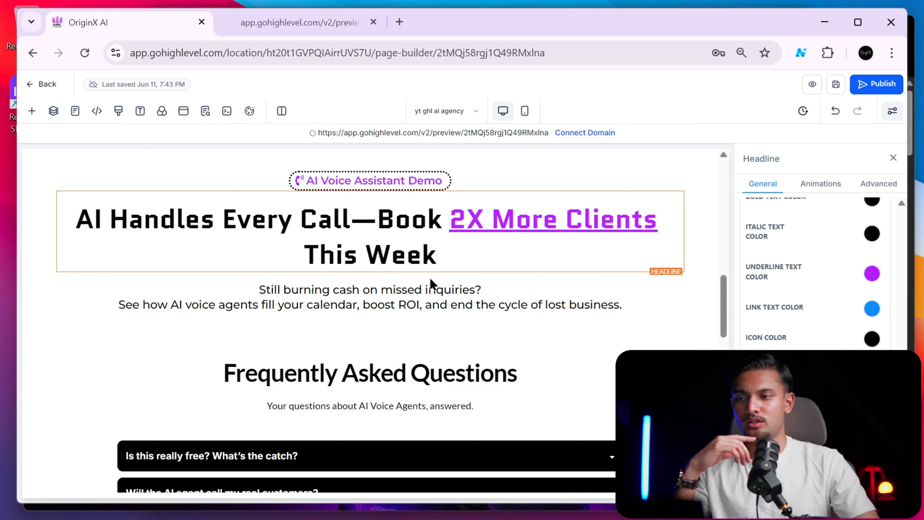
pyautogui.scroll(-6, 446, 282)
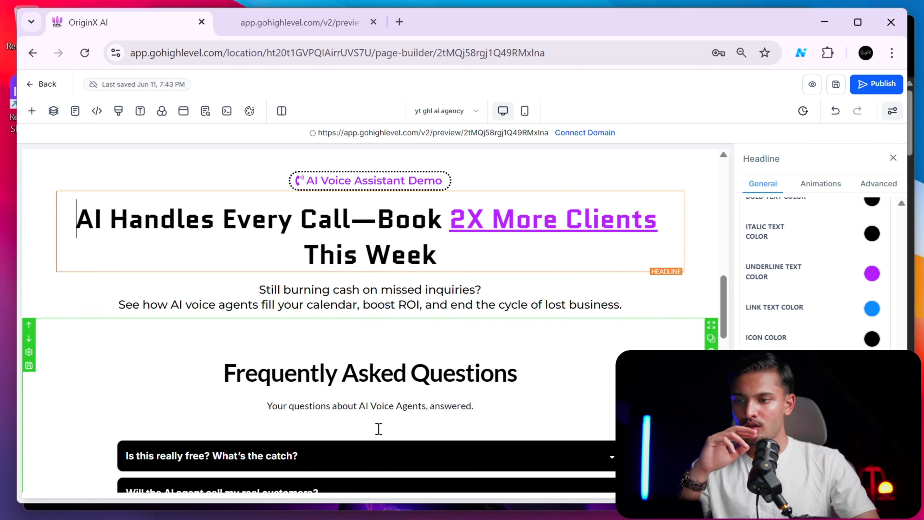
pyautogui.scroll(10, 475, 355)
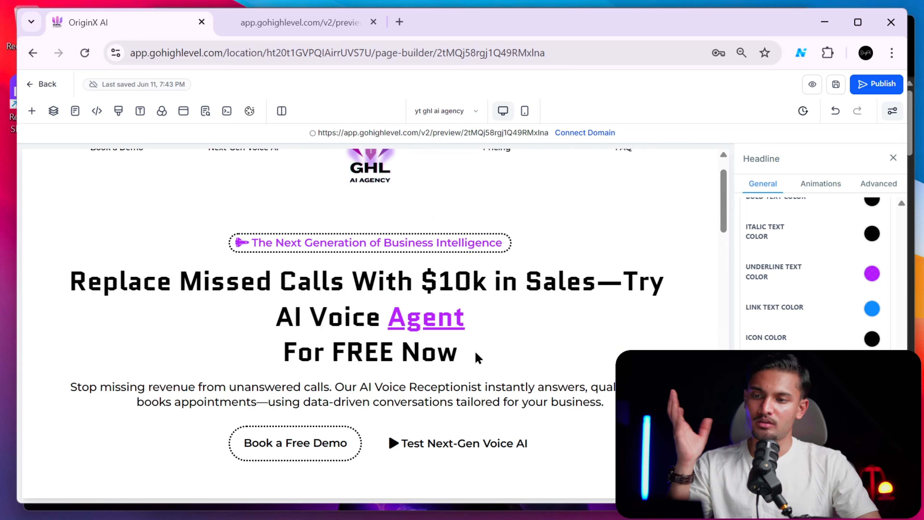
pyautogui.scroll(-5, 534, 310)
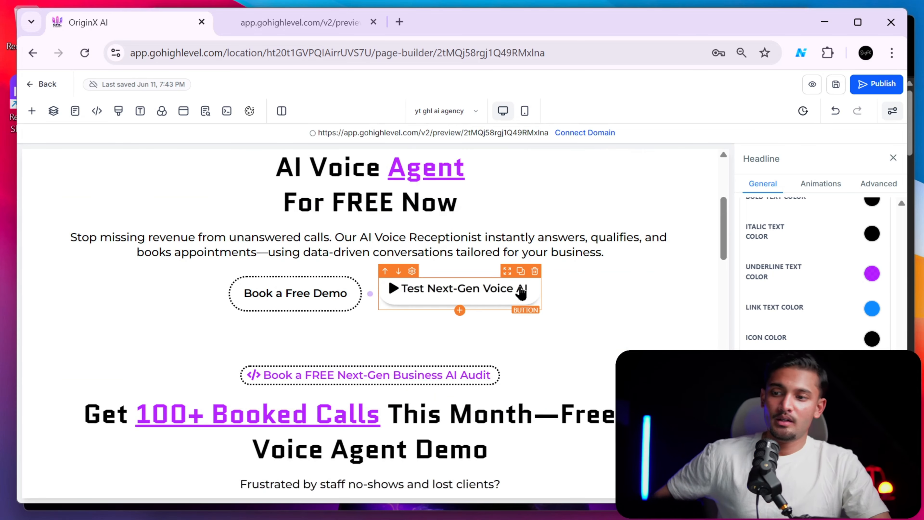
pyautogui.scroll(5, 497, 310)
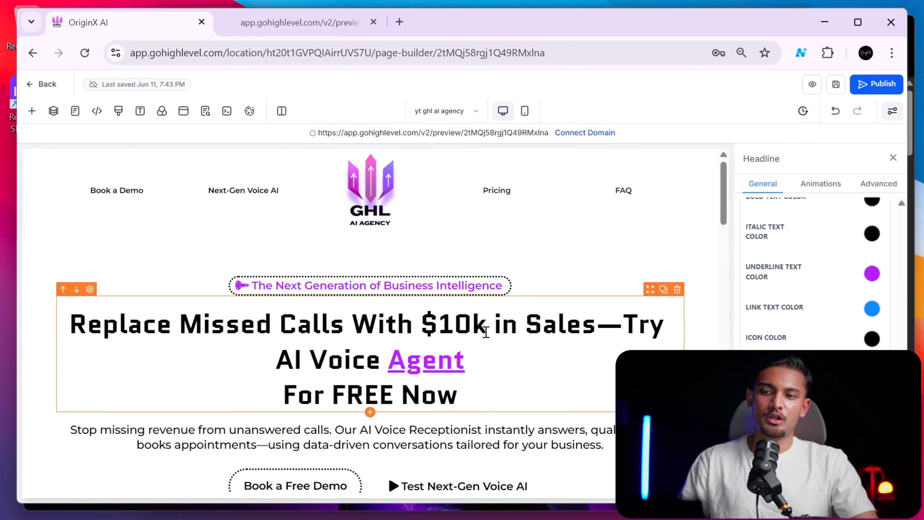
# Examine the underlined word "Agent" in the hero headline, both in the page builder and in the page preview.
pyautogui.moveTo(479, 360); pyautogui.dragTo(387, 360)
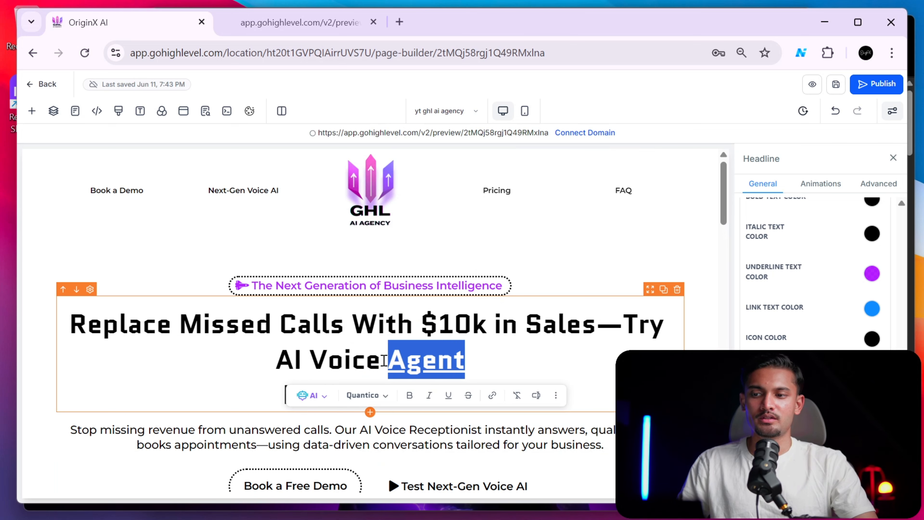
pyautogui.click(454, 359)
pyautogui.click(298, 23)
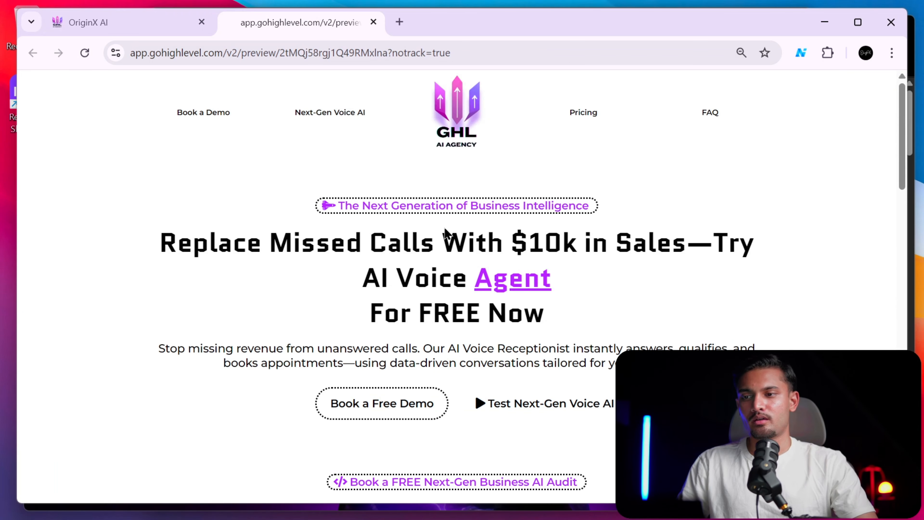
pyautogui.moveTo(476, 280)
pyautogui.mouseDown()
pyautogui.moveTo(563, 289)
pyautogui.moveTo(461, 275)
pyautogui.mouseUp()
pyautogui.click(564, 289)
pyautogui.click(518, 278)
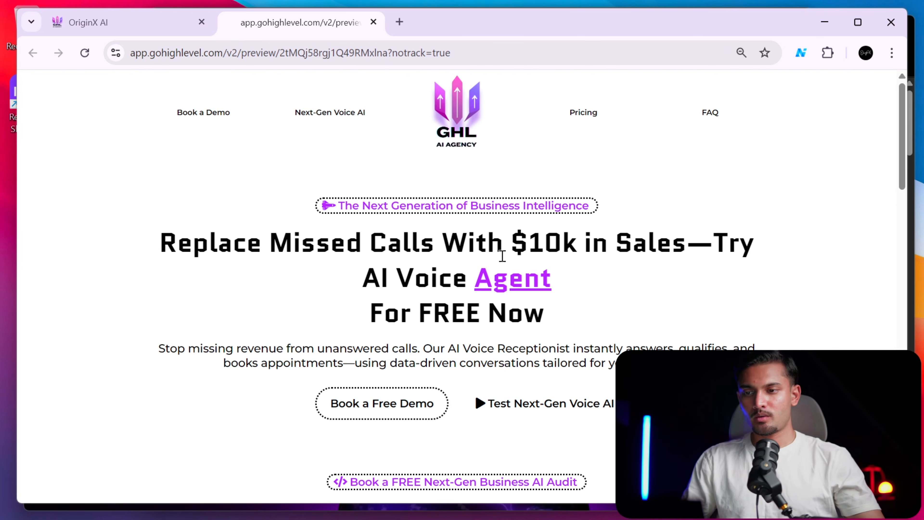
# Check the hero headline's advanced settings, and open the reference GHL AI AGENCY website in the page builder to inspect the first custom code element under its headline.
pyautogui.click(107, 23)
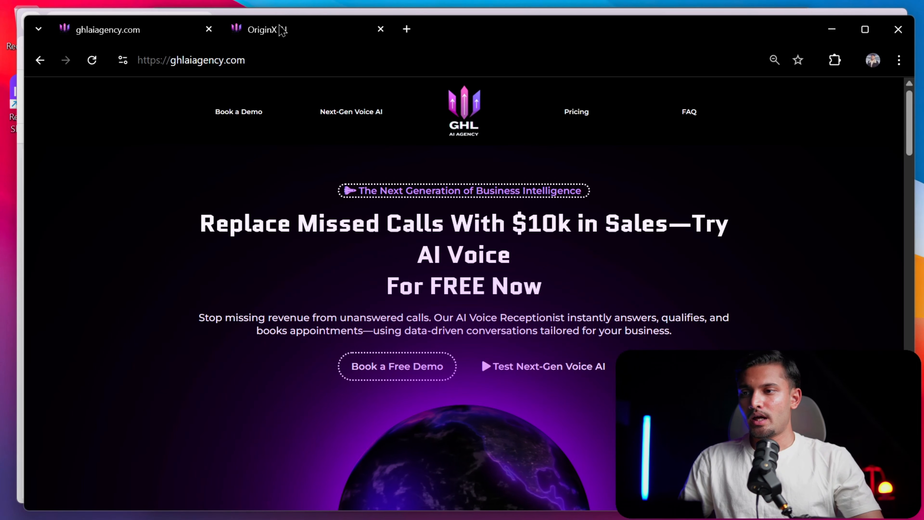
pyautogui.click(254, 29)
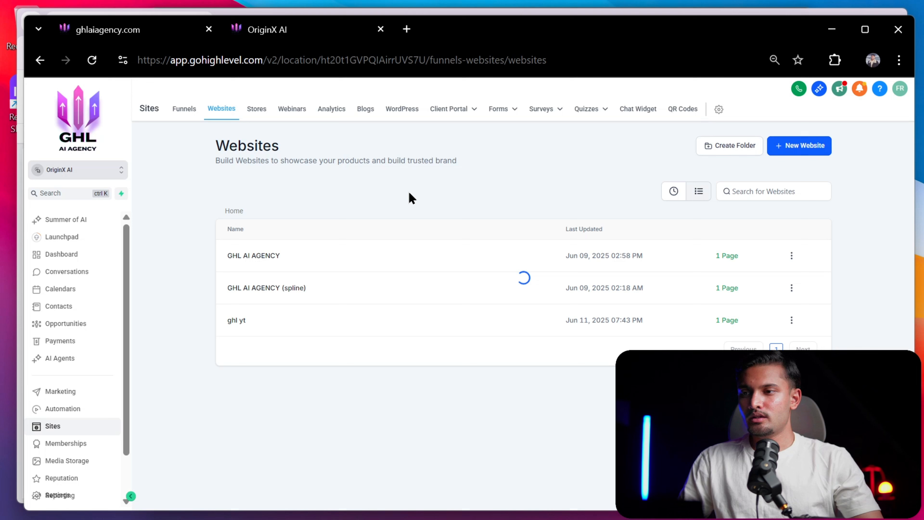
pyautogui.click(245, 257)
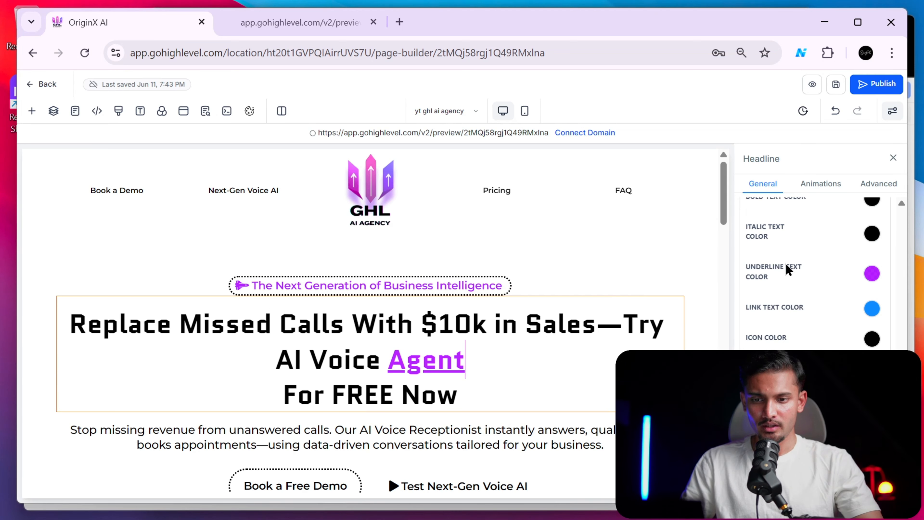
pyautogui.click(878, 184)
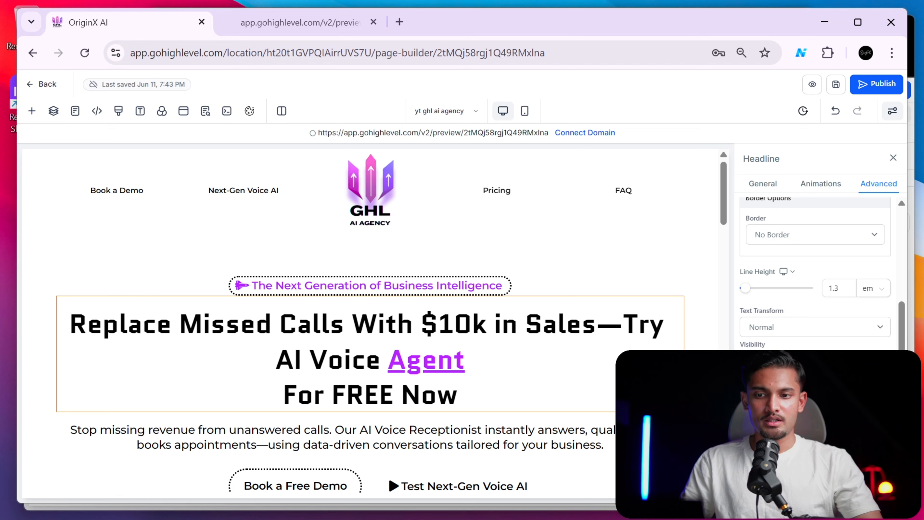
pyautogui.scroll(5, 802, 391)
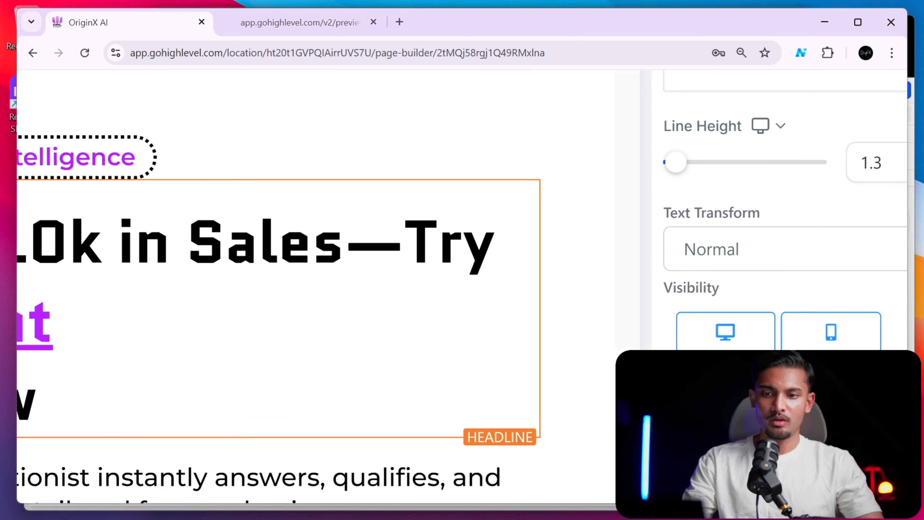
pyautogui.scroll(1, 786, 219)
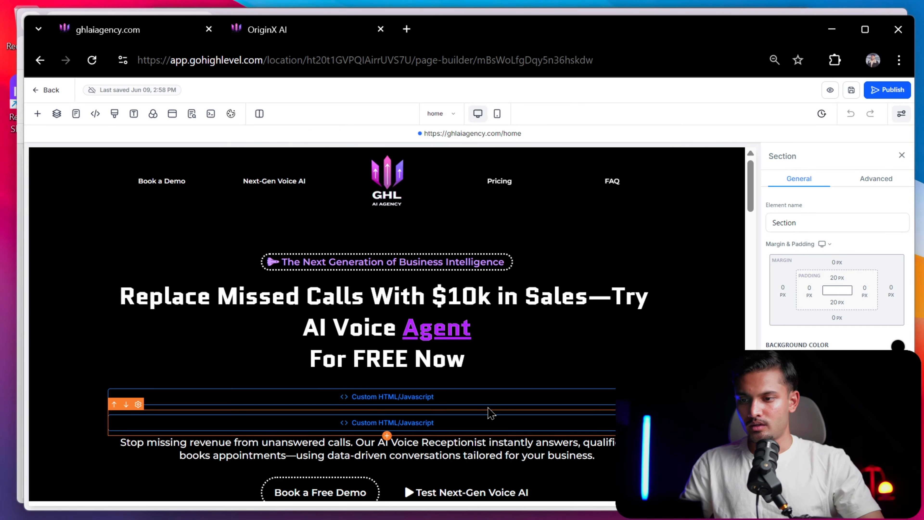
pyautogui.click(400, 397)
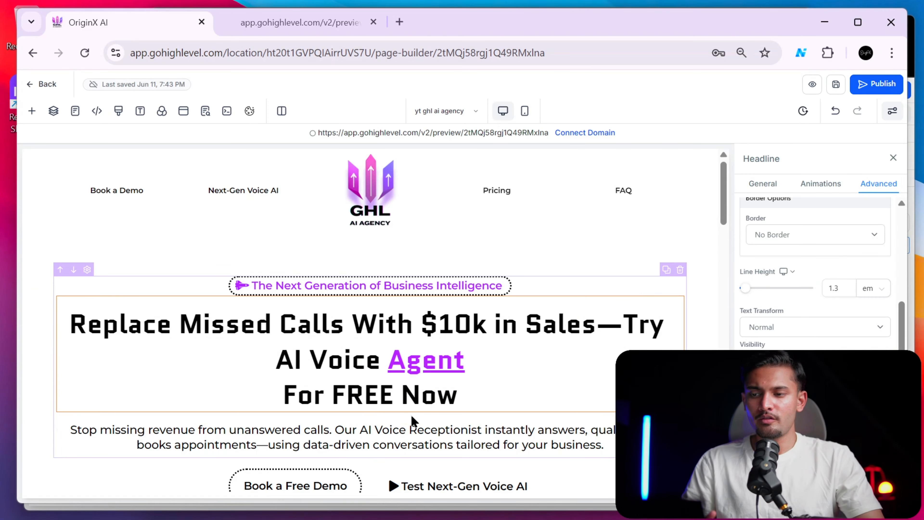
# Add a Code element directly below the hero headline of the new landing page.
pyautogui.scroll(-3, 426, 331)
pyautogui.scroll(3, 427, 343)
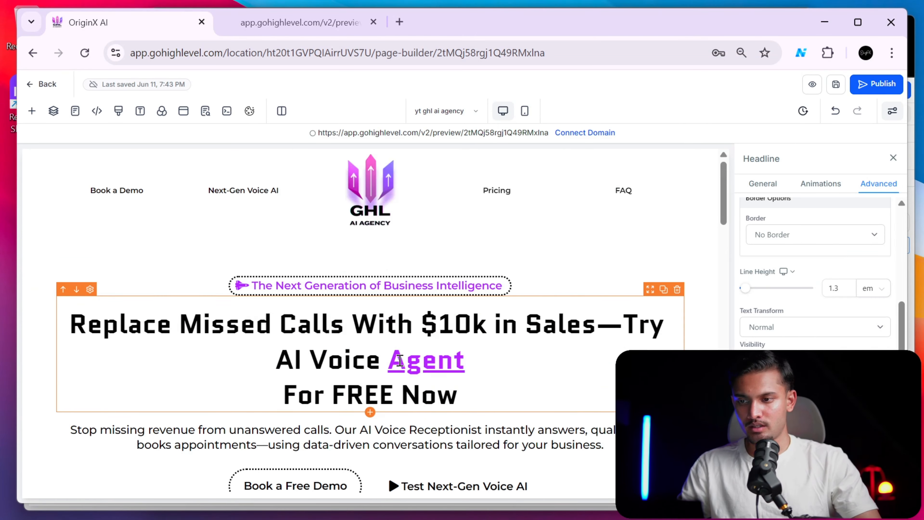
pyautogui.click(371, 414)
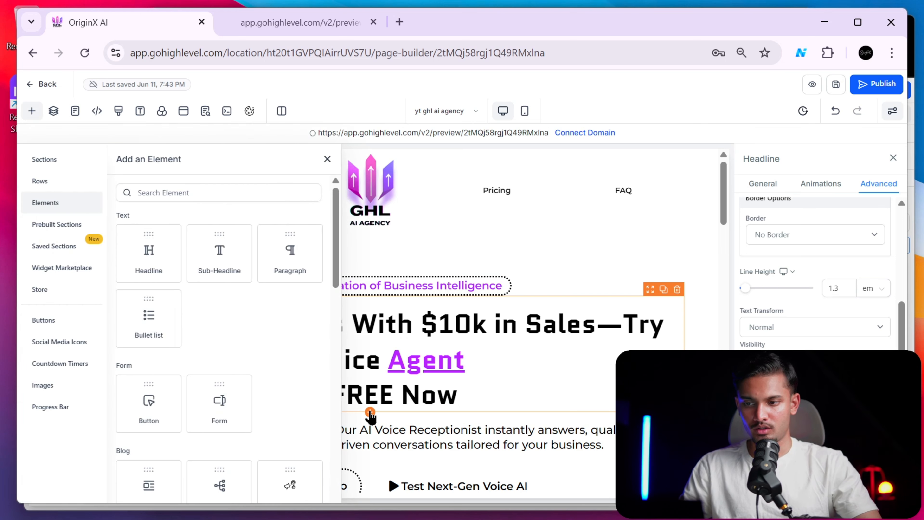
pyautogui.click(182, 190)
pyautogui.write('cu')
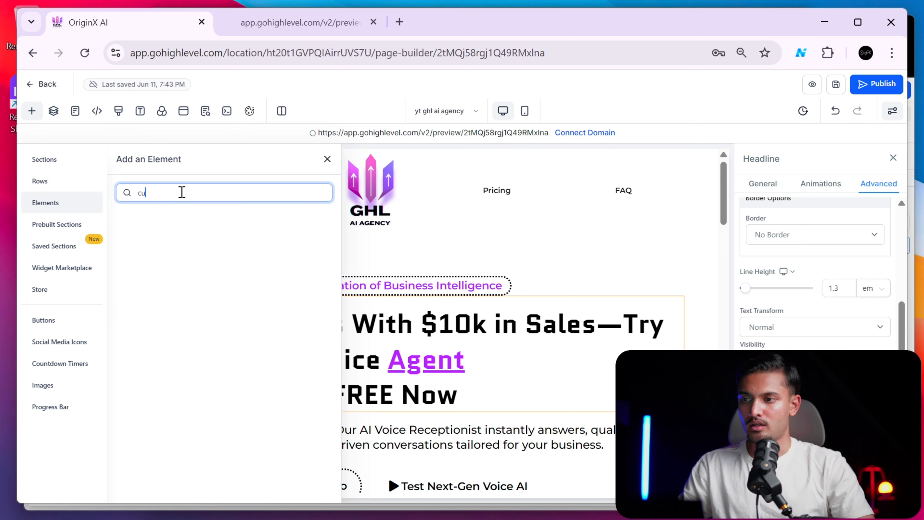
pyautogui.press('BackSpace')
pyautogui.write('ode')
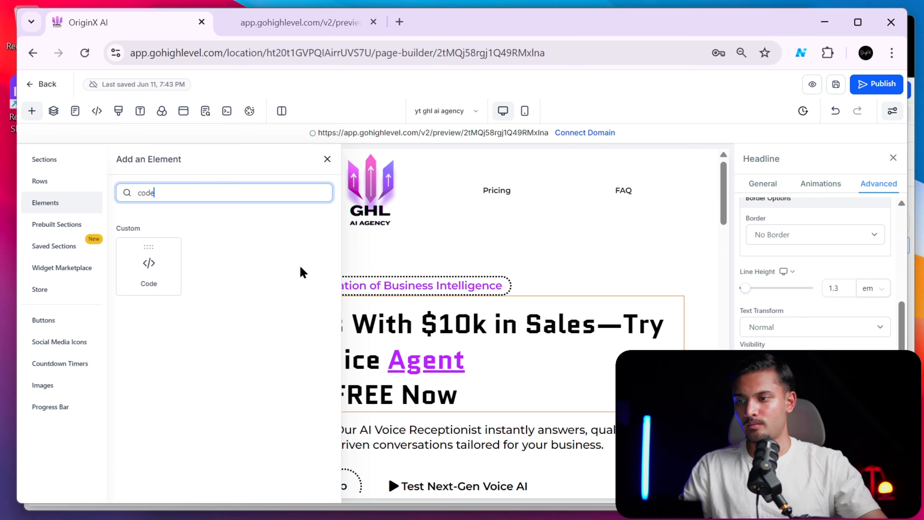
pyautogui.click(159, 275)
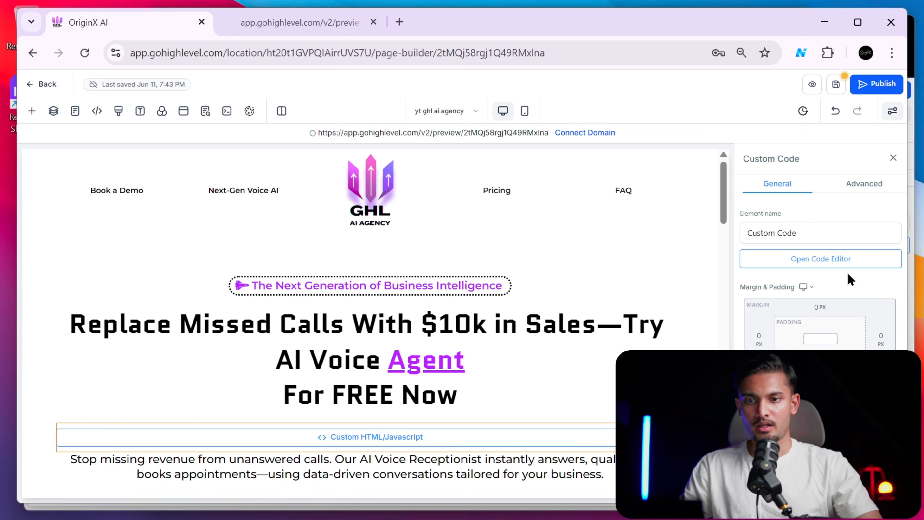
# Try to copy the reference page's style code "p u { text-decoration: none !important; }" into the new Code element below the hero headline.
pyautogui.click(849, 264)
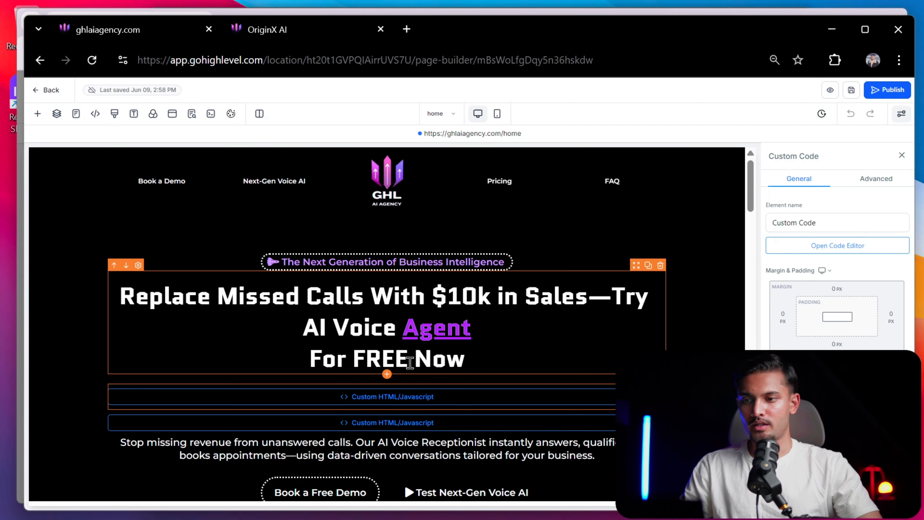
pyautogui.click(848, 247)
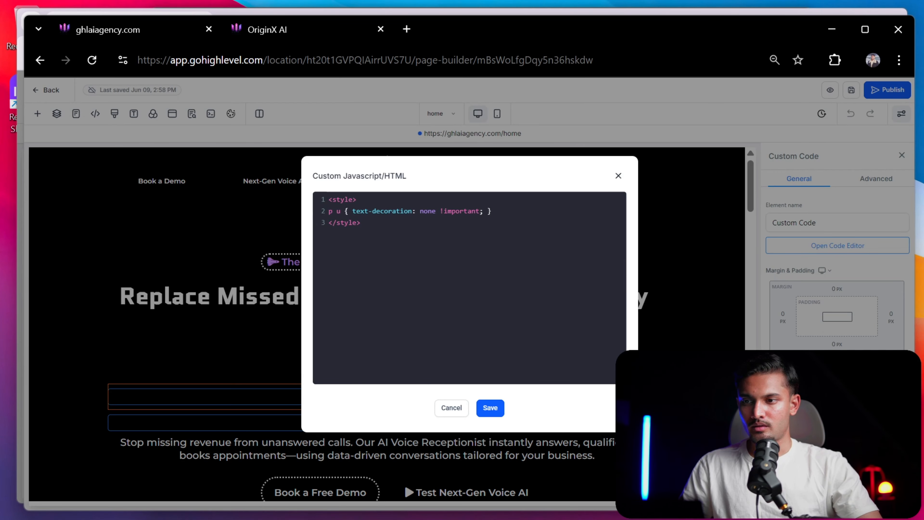
pyautogui.hotkey('ctrl', 'a')
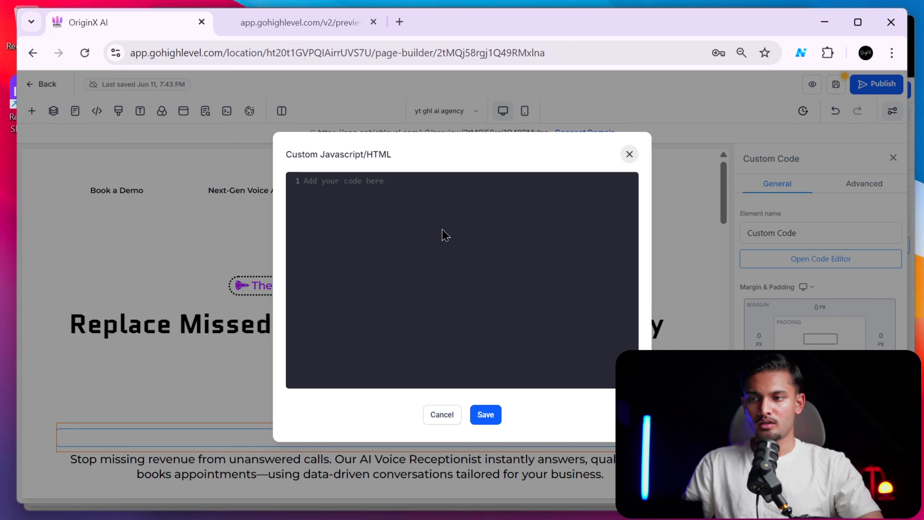
pyautogui.write('<style> p u { text-decoration: none !important; } </style>')
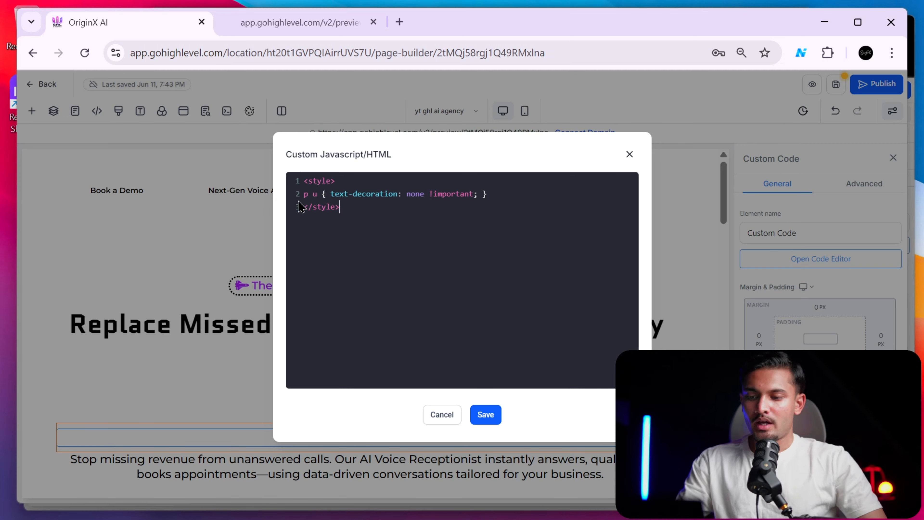
pyautogui.scroll(10, 298, 201)
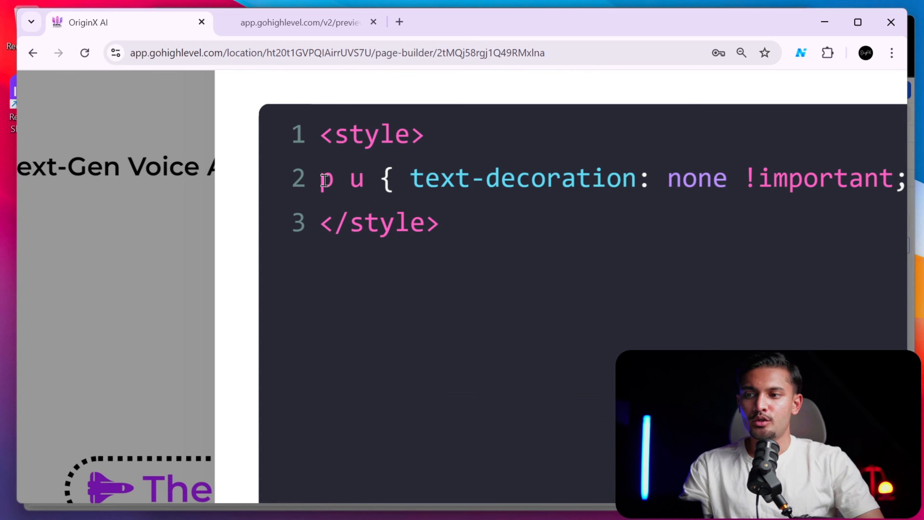
pyautogui.scroll(-10, 341, 181)
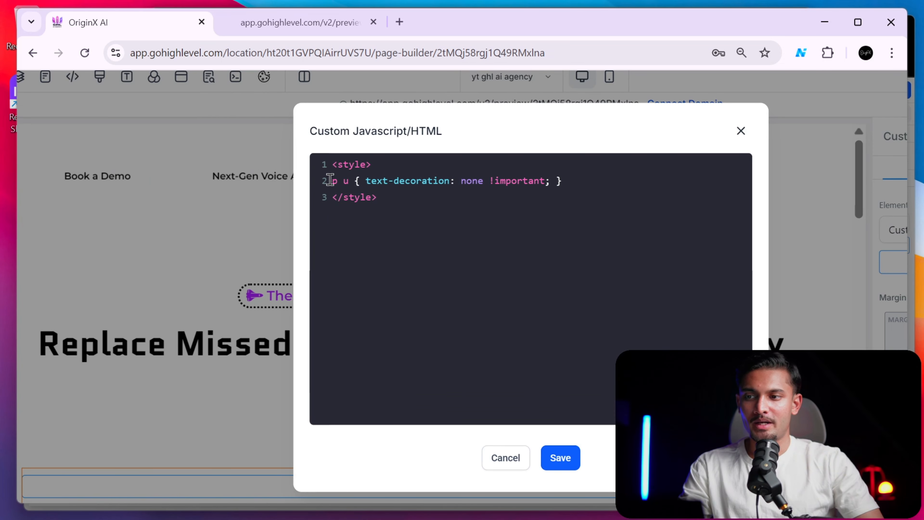
pyautogui.scroll(-3, 454, 201)
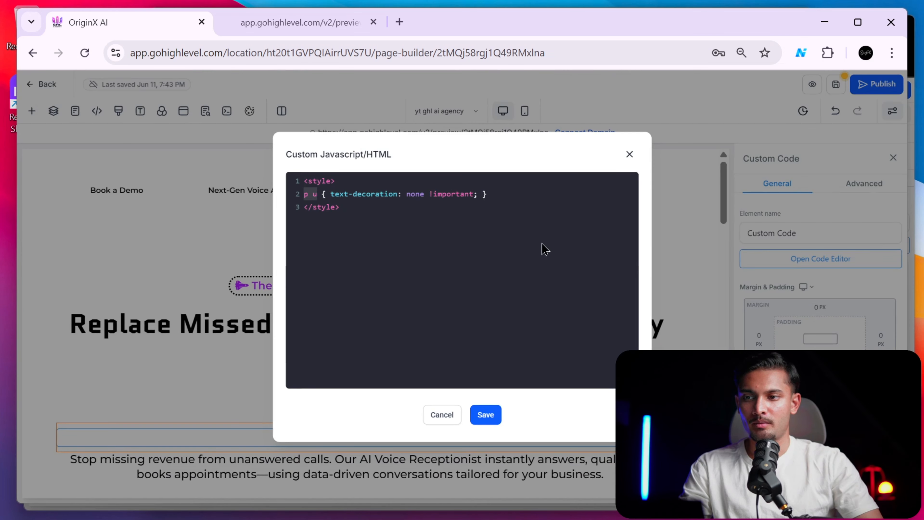
pyautogui.click(674, 242)
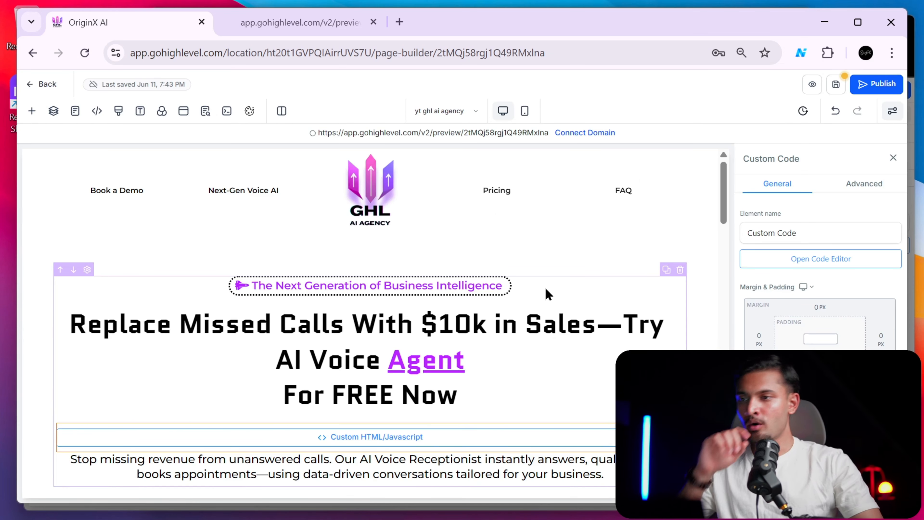
# Look through the landing page preview for underlined words in the section headlines, ending back at the hero headline.
pyautogui.click(317, 23)
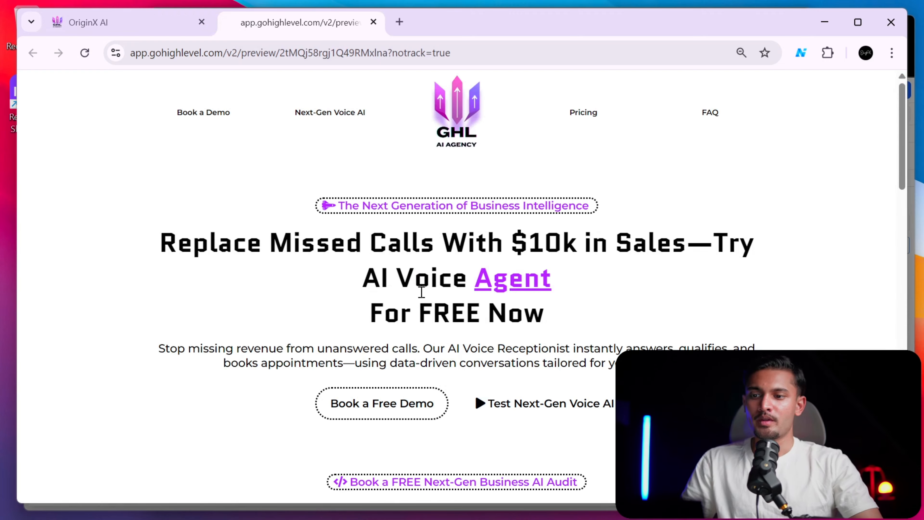
pyautogui.scroll(-20, 629, 271)
pyautogui.scroll(13, 625, 275)
pyautogui.scroll(-13, 627, 276)
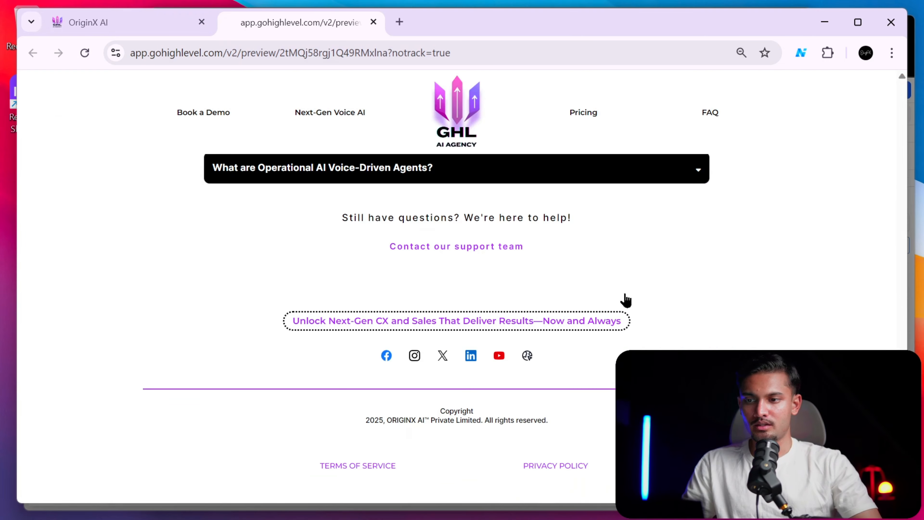
pyautogui.scroll(20, 626, 300)
pyautogui.scroll(-10, 566, 324)
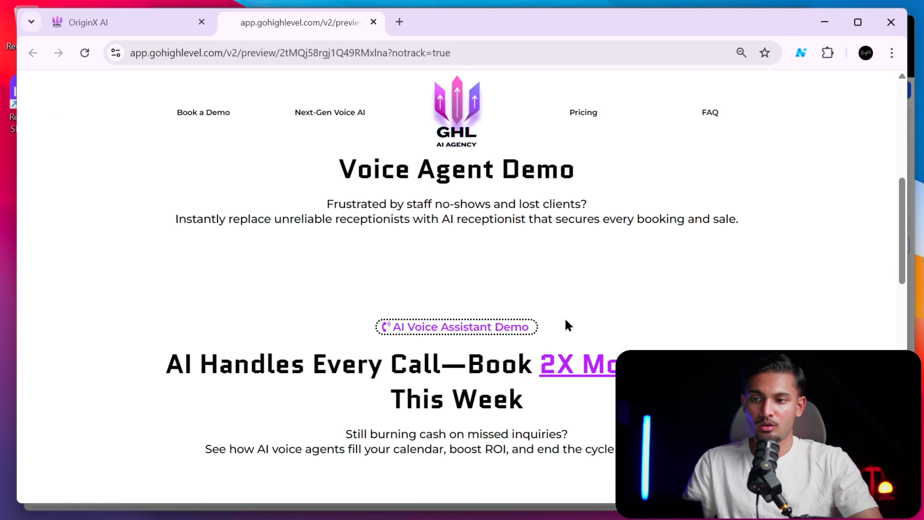
pyautogui.scroll(10, 565, 317)
# Inspect the underlined word "Agent" in the preview's hero headline with the browser developer tools, leaving the mobile device view.
pyautogui.rightClick(584, 279)
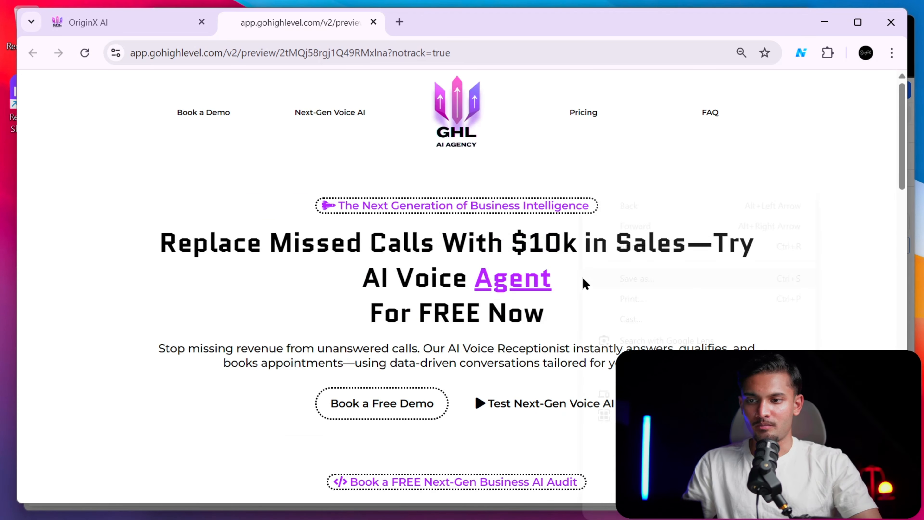
pyautogui.click(614, 505)
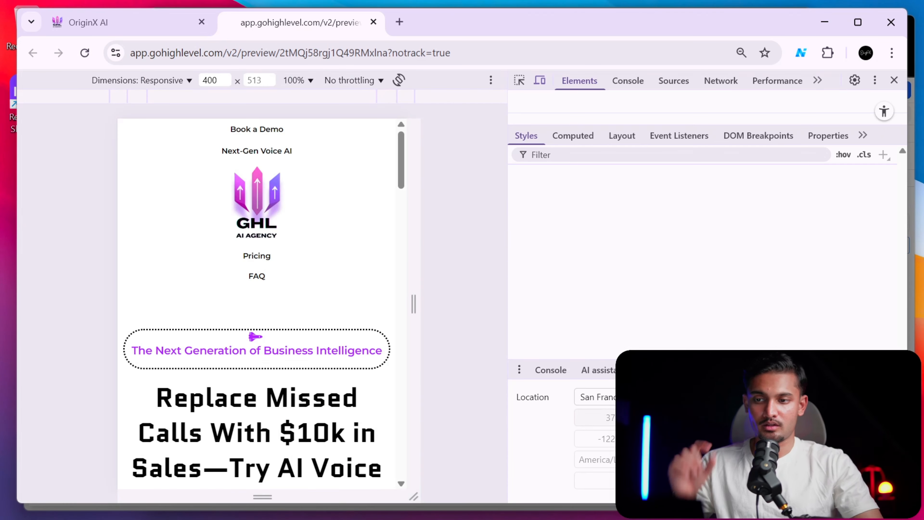
pyautogui.scroll(-5, 278, 285)
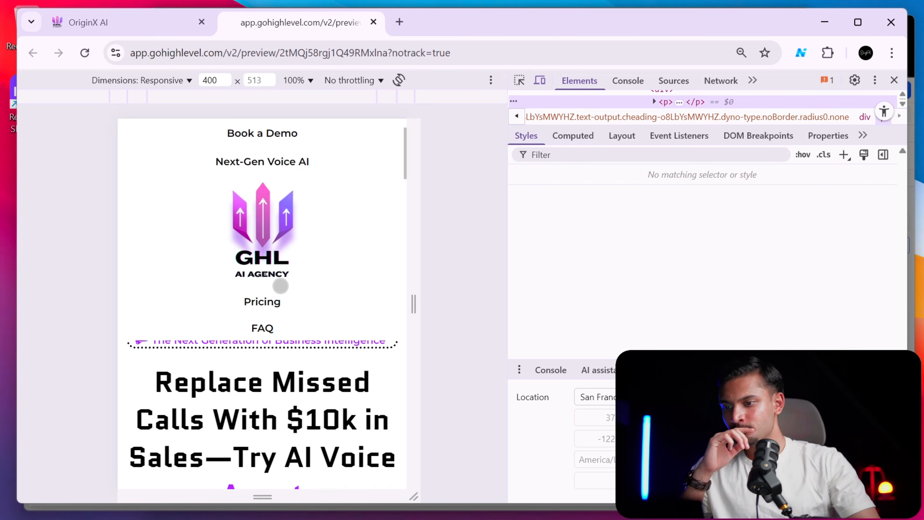
pyautogui.scroll(5, 289, 361)
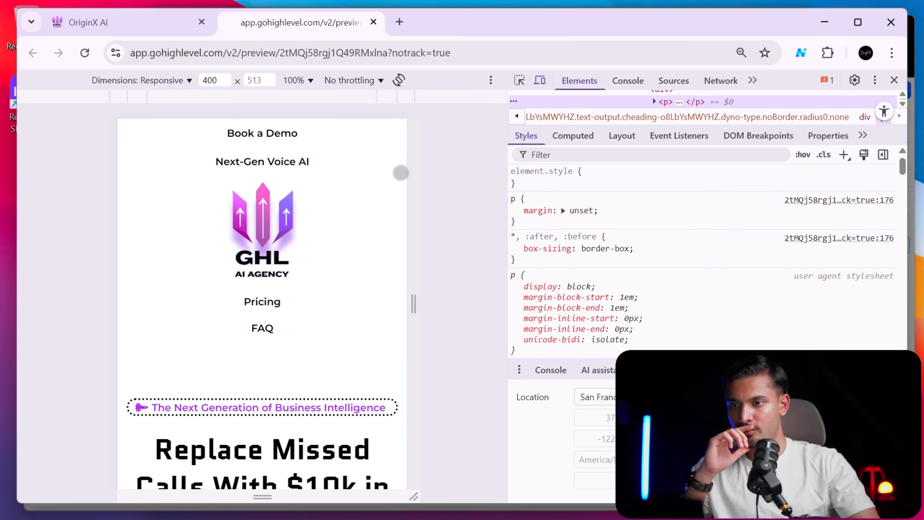
pyautogui.scroll(-3, 354, 249)
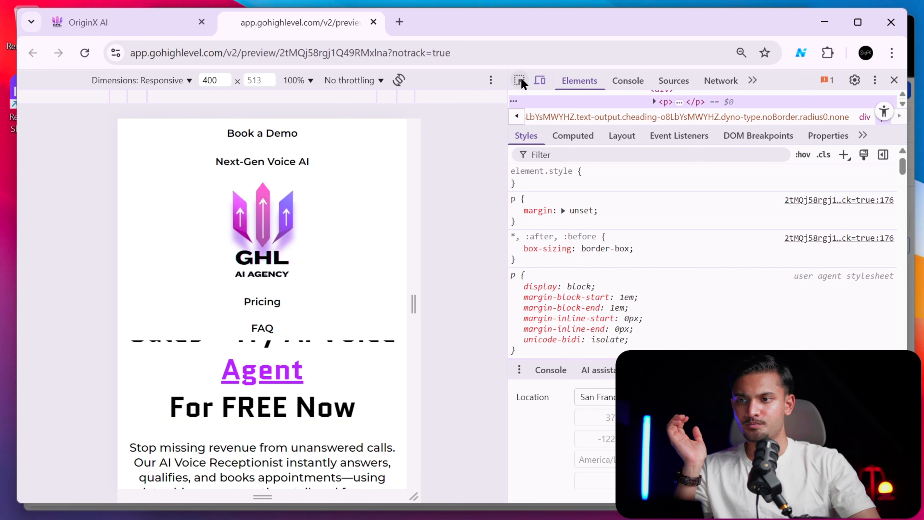
pyautogui.click(540, 81)
pyautogui.click(520, 80)
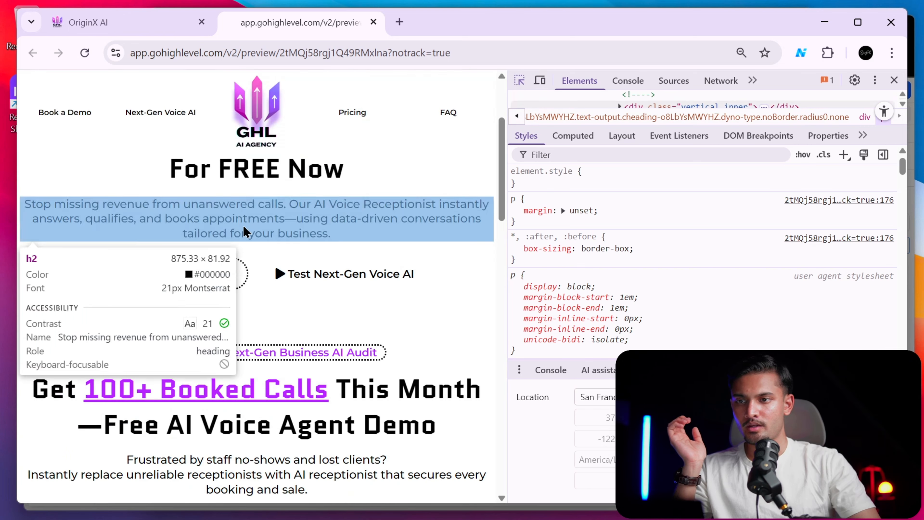
pyautogui.scroll(3, 345, 302)
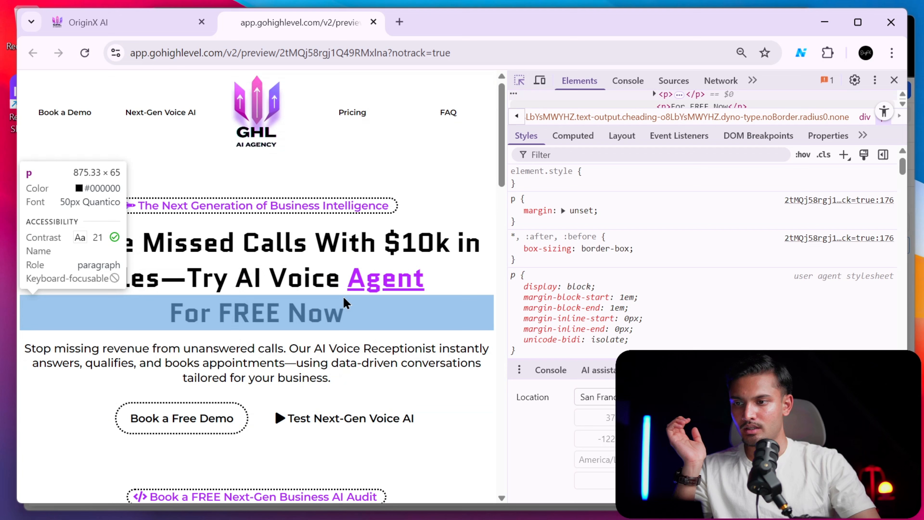
pyautogui.click(367, 285)
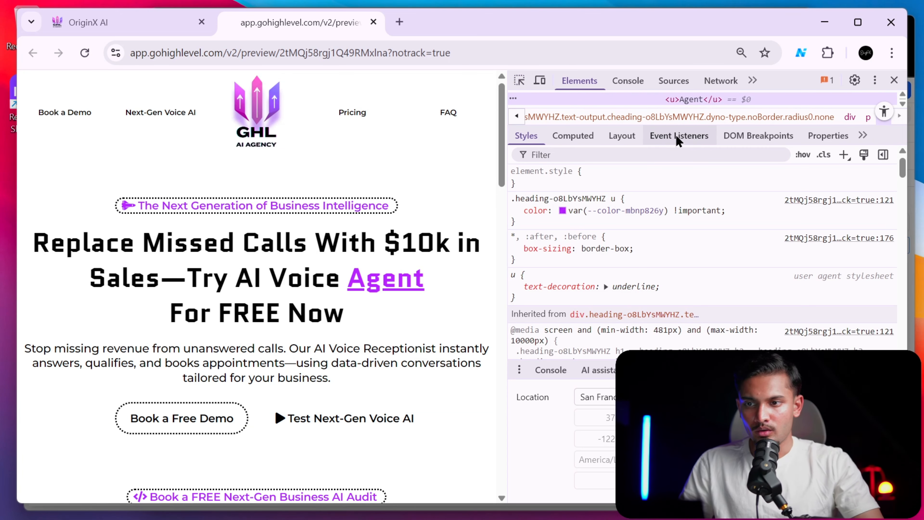
# Examine the p and u tags around "Agent" in the page's HTML and compare them with the selector in the reference page's style code.
pyautogui.scroll(-3, 665, 262)
pyautogui.scroll(3, 673, 171)
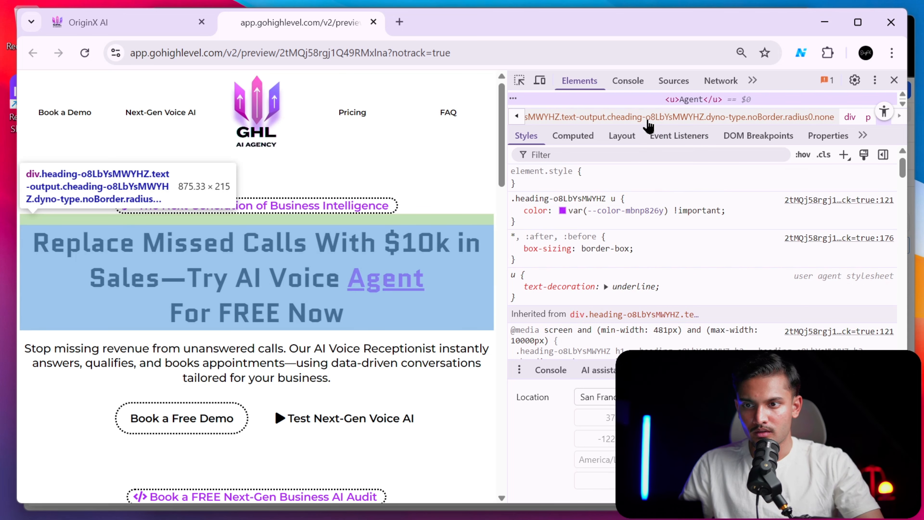
pyautogui.moveTo(648, 126); pyautogui.dragTo(654, 271)
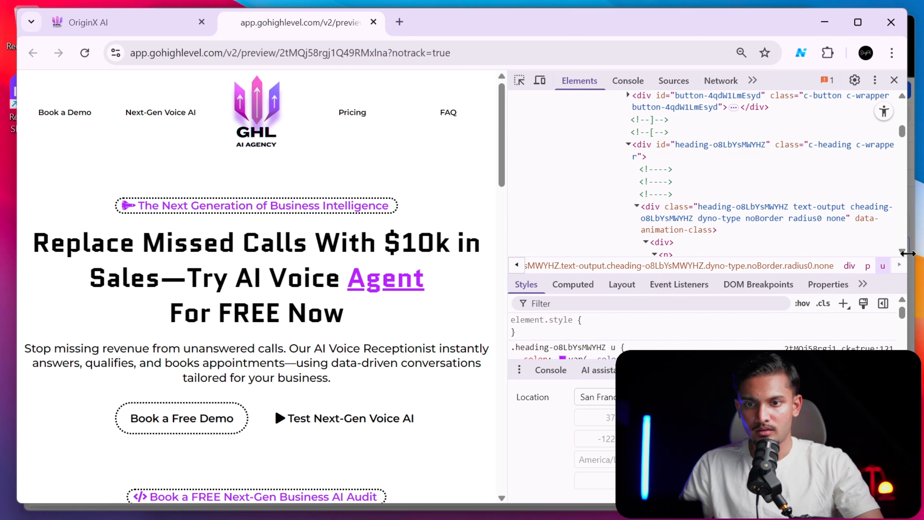
pyautogui.scroll(-3, 713, 191)
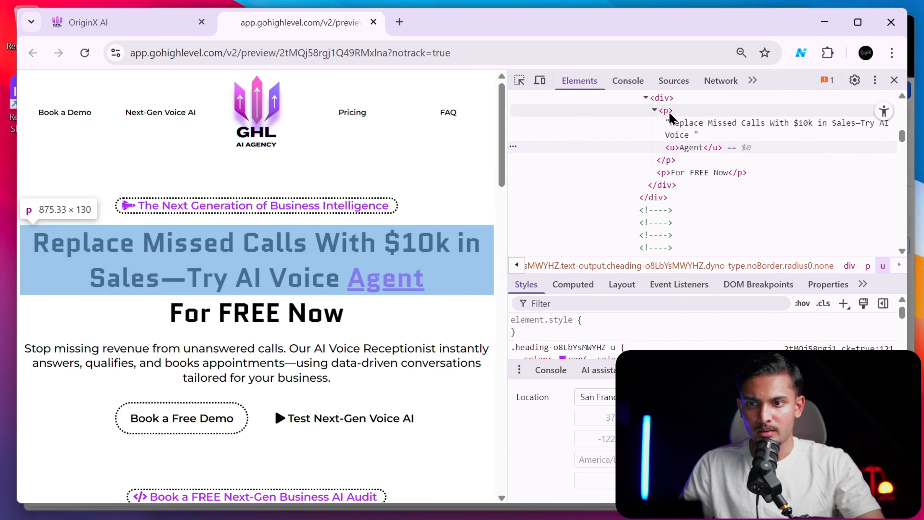
pyautogui.click(690, 148)
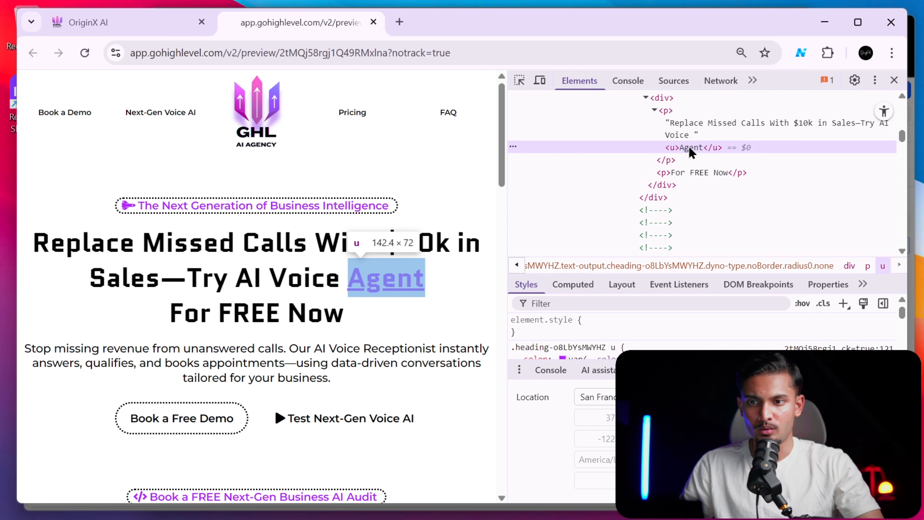
pyautogui.hotkey('alt', 'Tab')
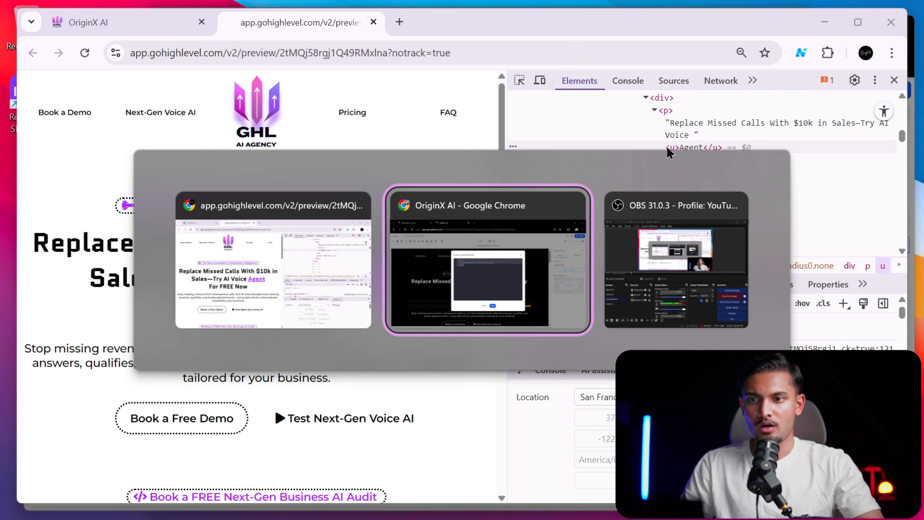
pyautogui.click(284, 255)
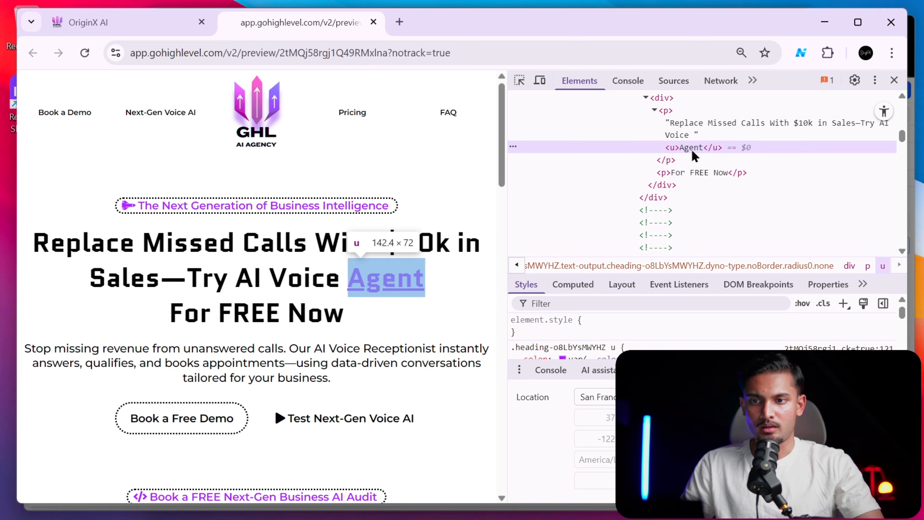
pyautogui.hotkey('alt', 'Tab')
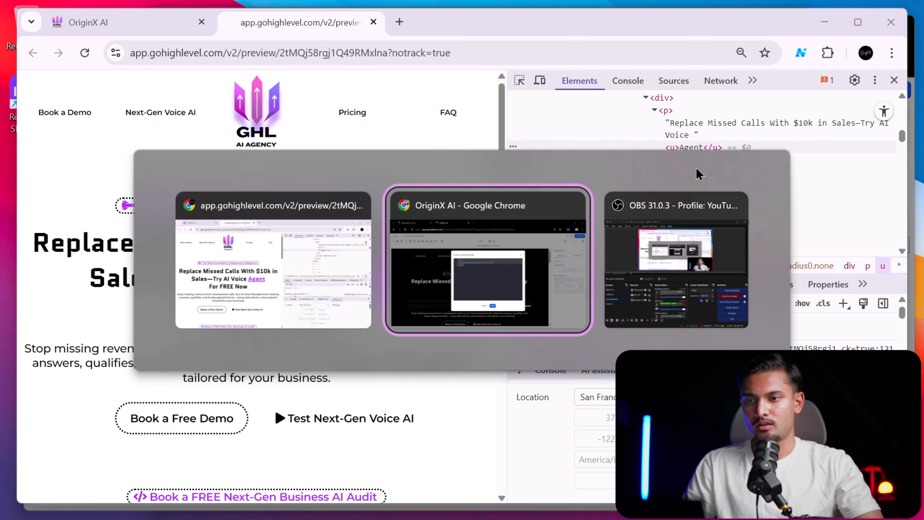
pyautogui.click(421, 254)
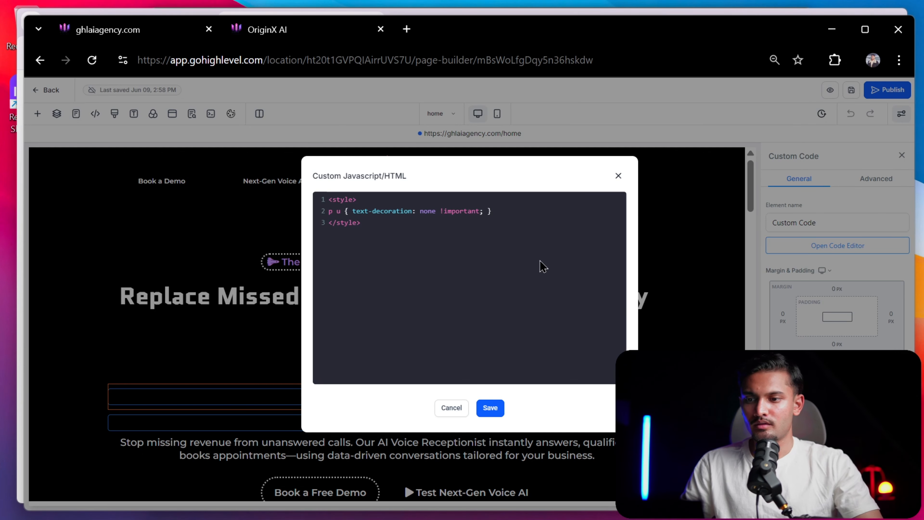
# Paste the reference style code "<style> p u { text-decoration: none !important; } </style>" into the new page's Code element below the hero headline and save it.
pyautogui.hotkey('alt', 'Tab')
pyautogui.click(88, 22)
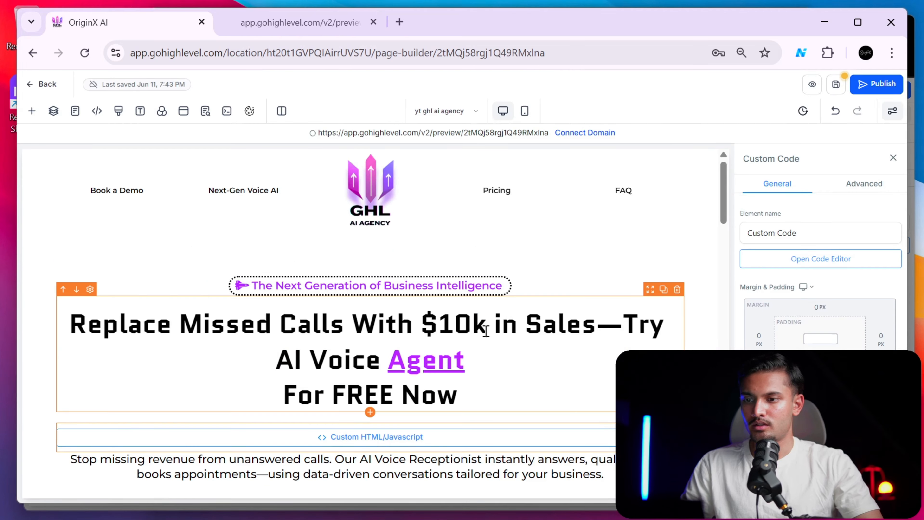
pyautogui.scroll(-5, 511, 327)
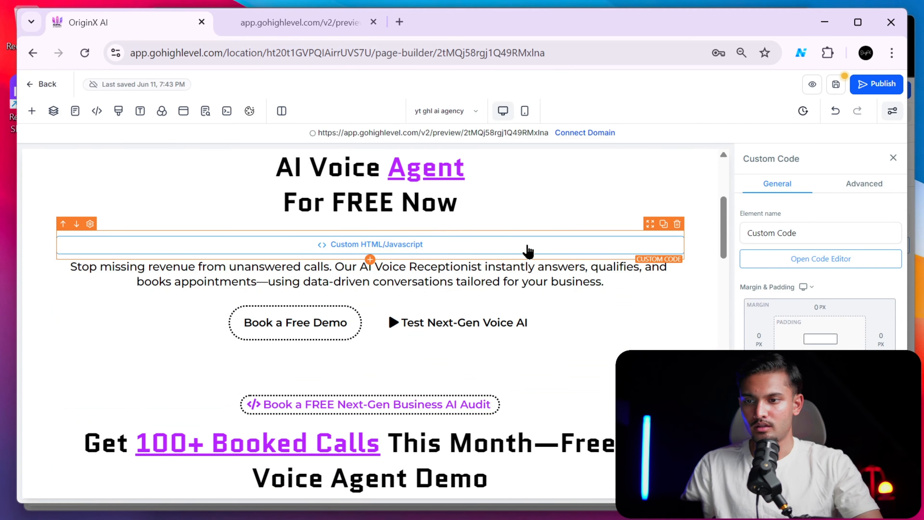
pyautogui.click(795, 259)
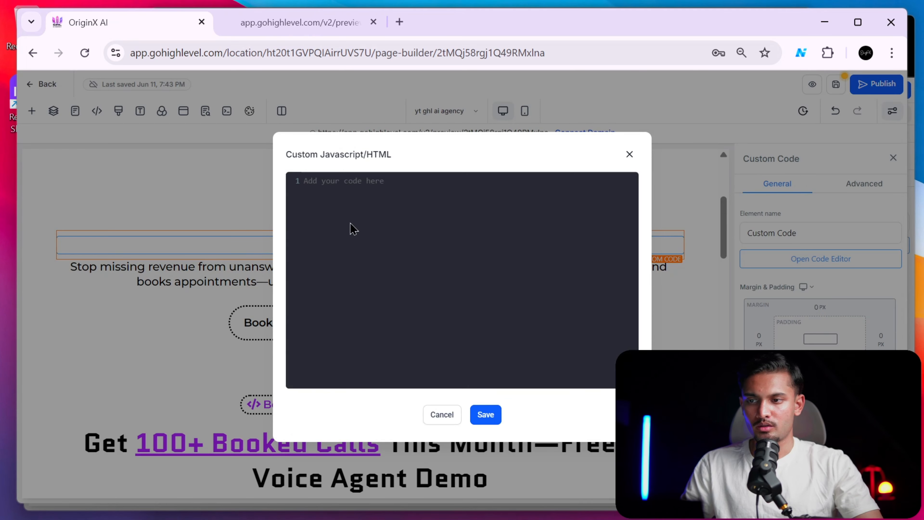
pyautogui.hotkey('alt', 'Tab')
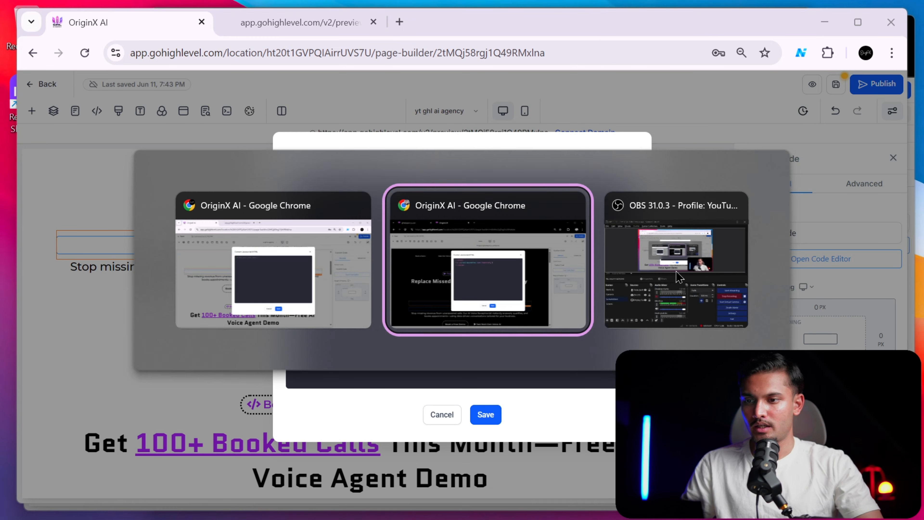
pyautogui.hotkey('alt', 'Tab')
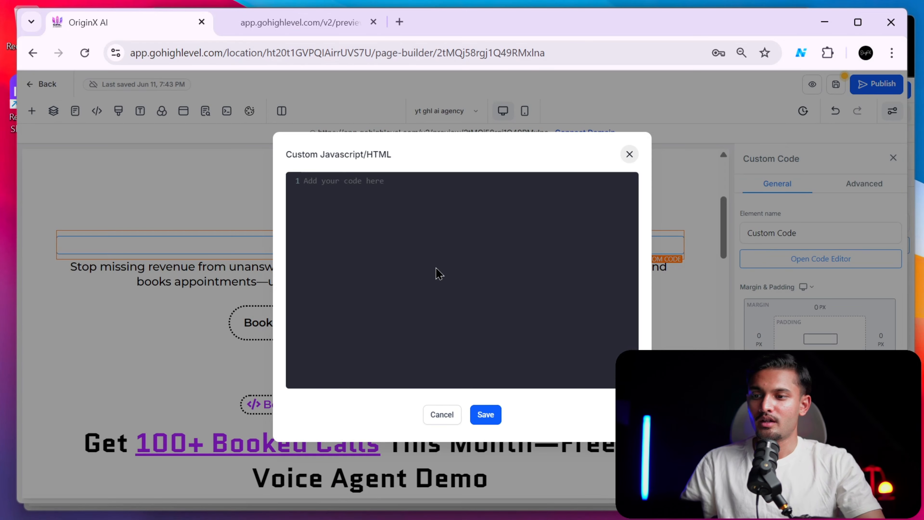
pyautogui.write('<style> p u { text-decoration: none !important; } </style>')
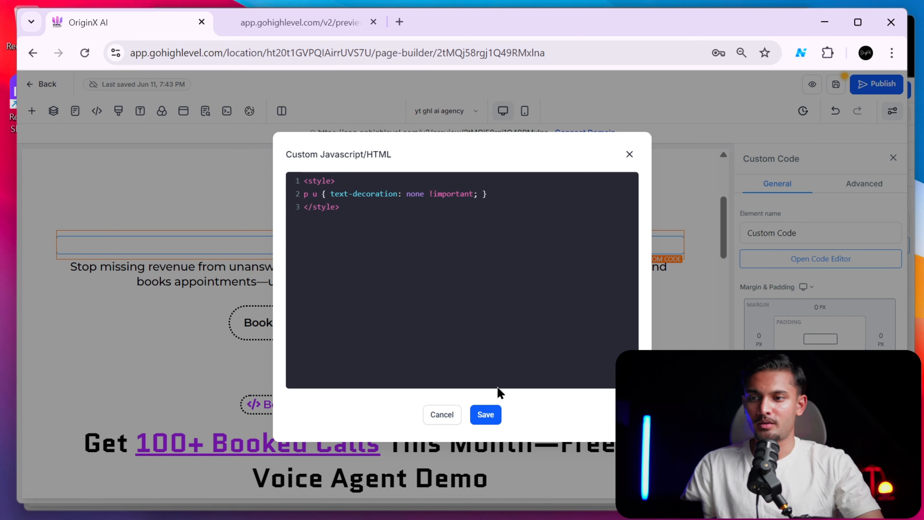
pyautogui.click(491, 410)
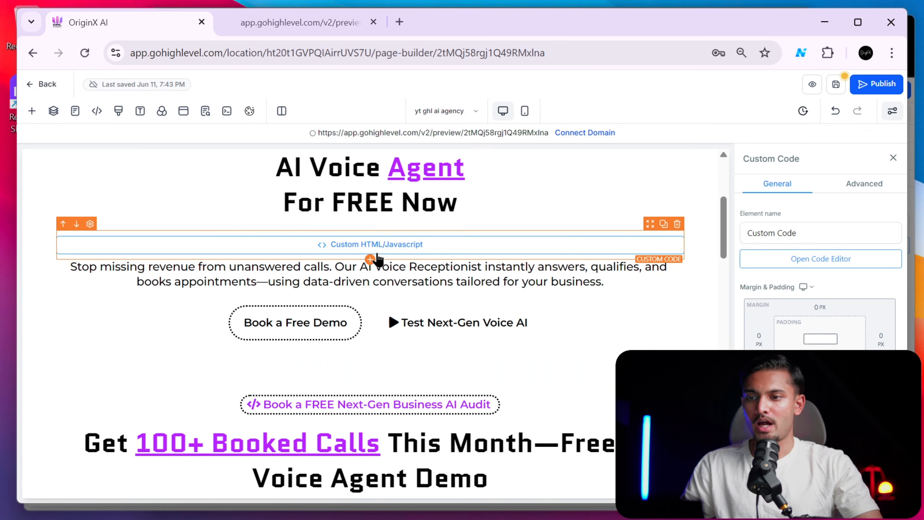
# Add another Code element directly below the one under the hero headline.
pyautogui.click(370, 259)
pyautogui.moveTo(148, 269); pyautogui.dragTo(443, 278)
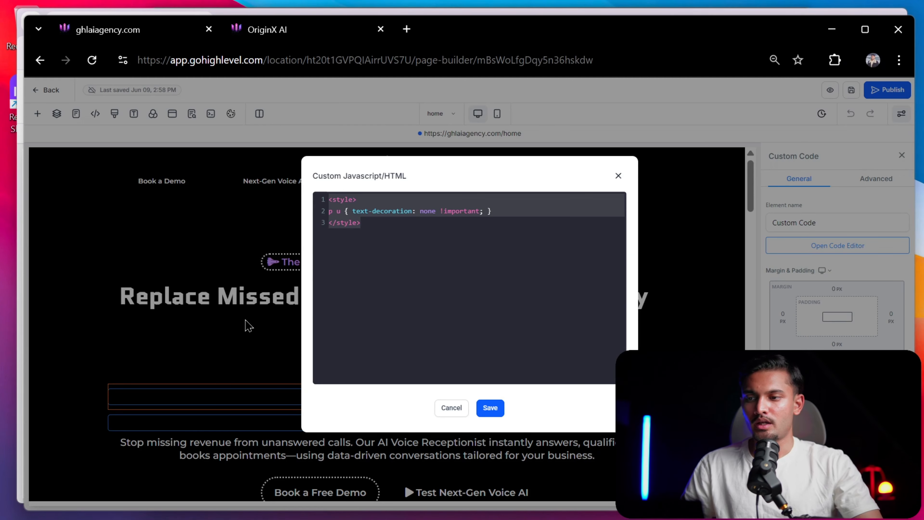
# Copy the GHL typing effect script from the second Code element below the reference page's hero headline.
pyautogui.click(243, 324)
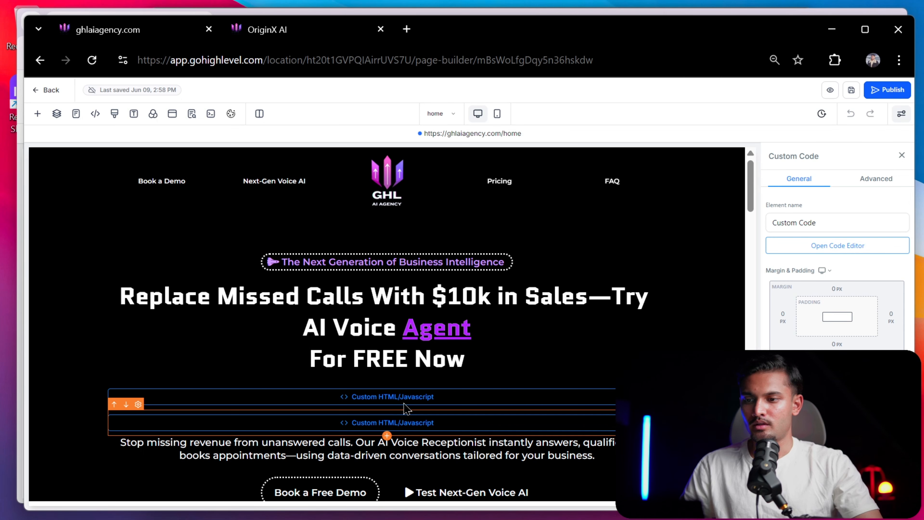
pyautogui.click(816, 247)
pyautogui.click(527, 288)
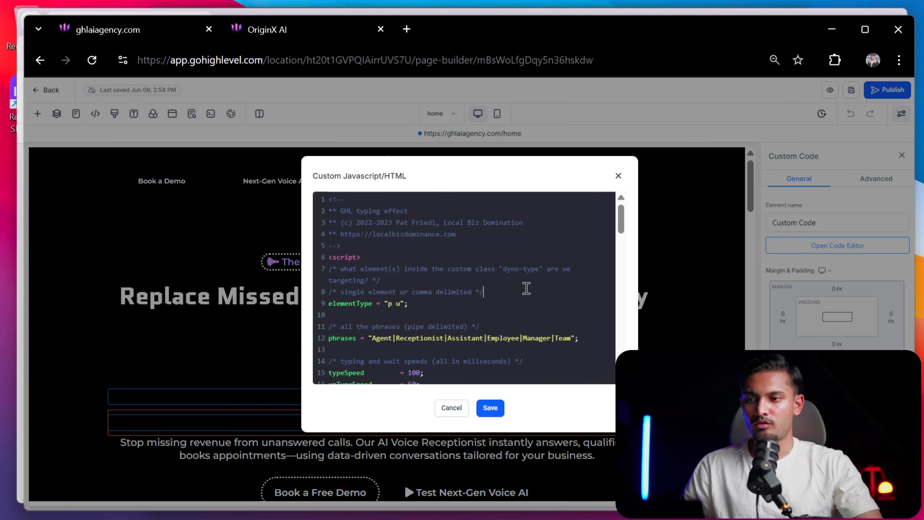
pyautogui.hotkey('alt', 'Tab')
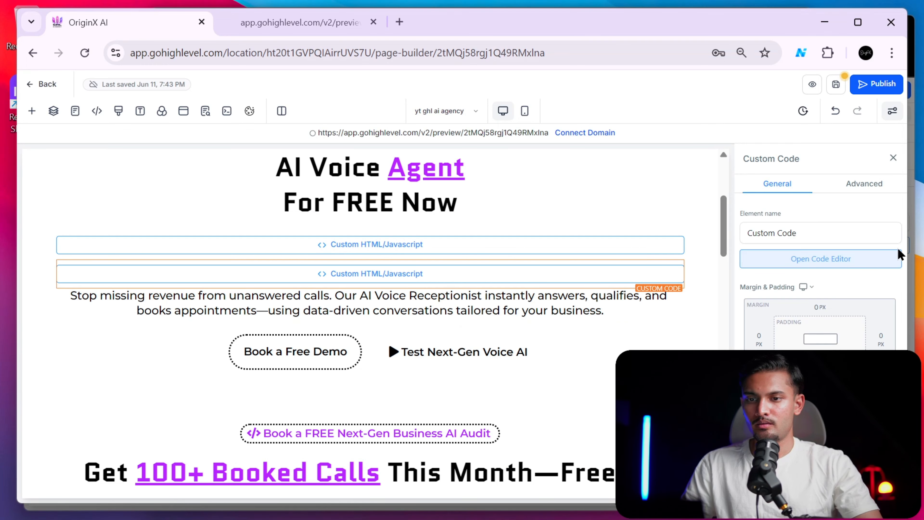
# Paste the full GHL typing effect script into the new page's second Code element below the hero headline and save the code.
pyautogui.click(895, 257)
pyautogui.click(528, 295)
pyautogui.hotkey('ctrl', 'v')
pyautogui.scroll(20, 511, 293)
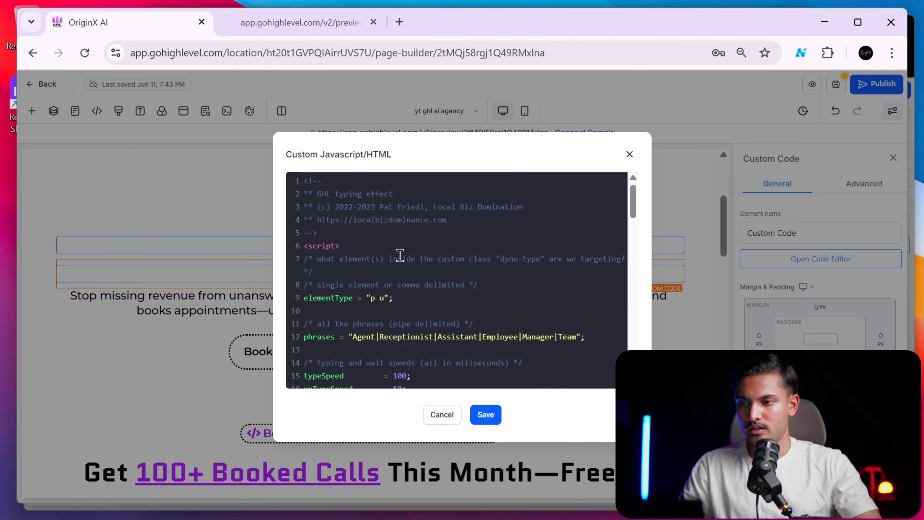
pyautogui.scroll(-10, 399, 256)
pyautogui.scroll(-15, 463, 279)
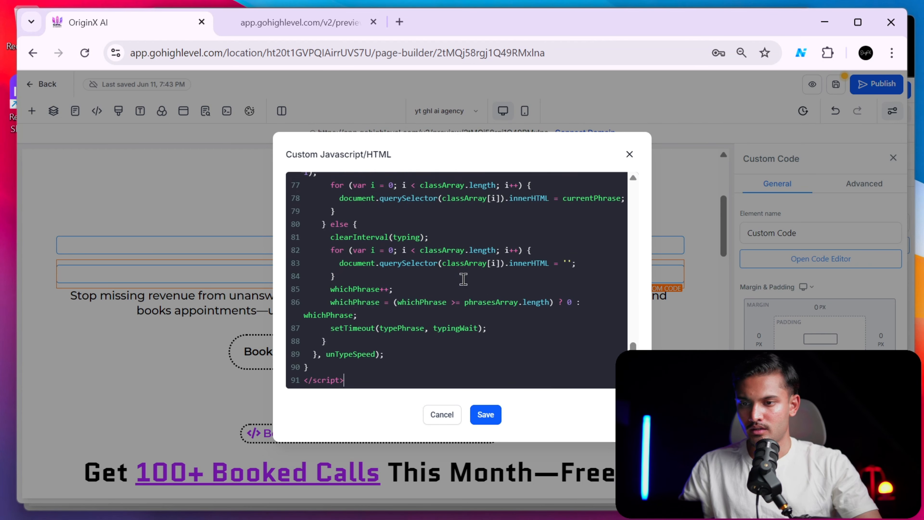
pyautogui.scroll(20, 479, 278)
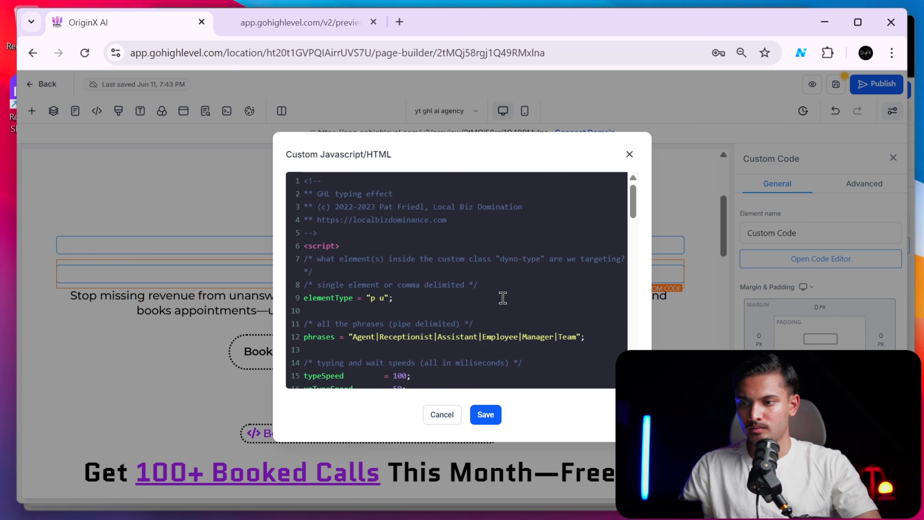
pyautogui.scroll(-10, 503, 298)
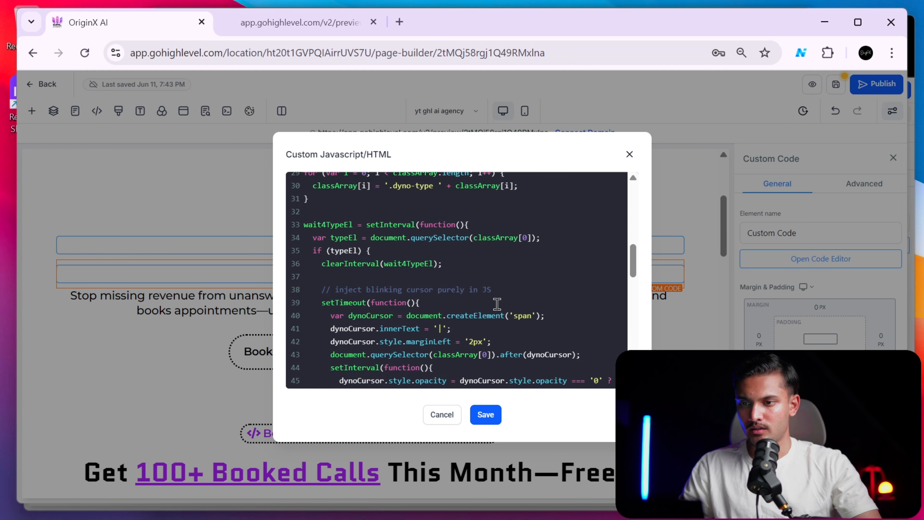
pyautogui.scroll(-5, 456, 298)
pyautogui.scroll(-10, 456, 299)
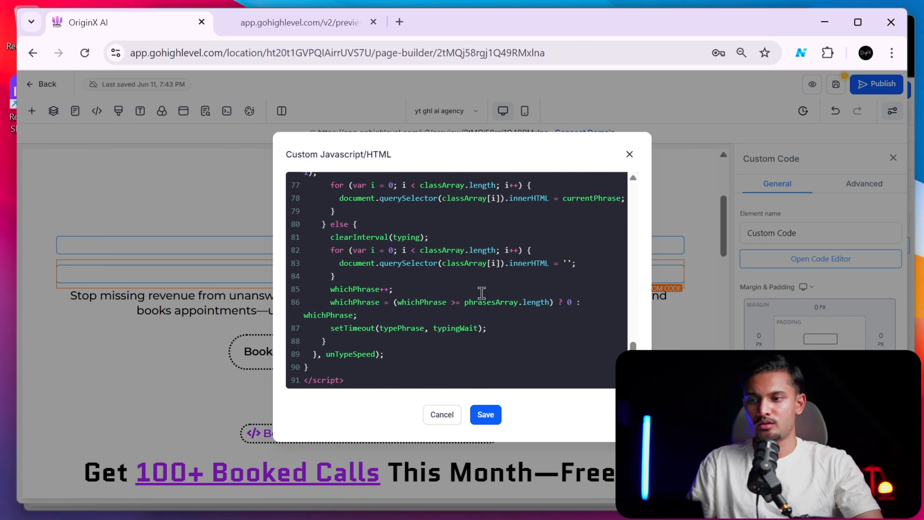
pyautogui.click(486, 419)
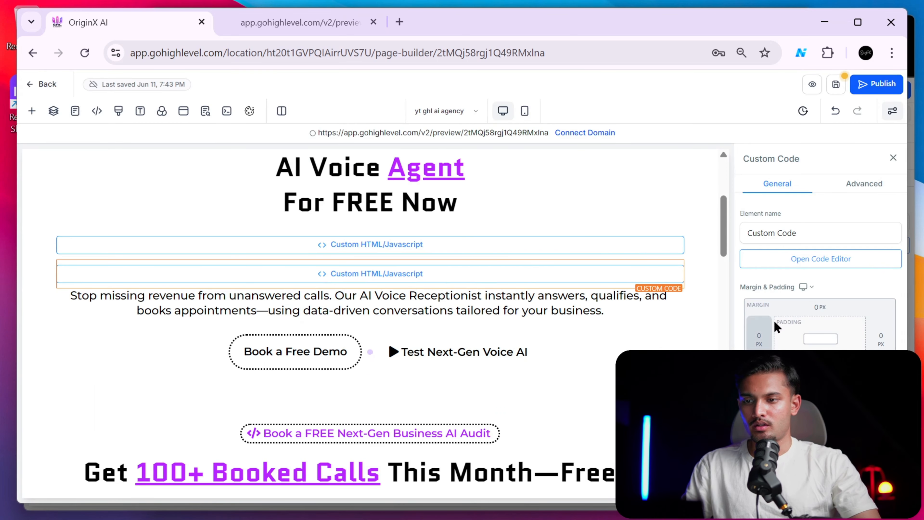
# Save the page, close the old preview's developer tools and preview the page to check the hero headline's typing effect.
pyautogui.click(838, 86)
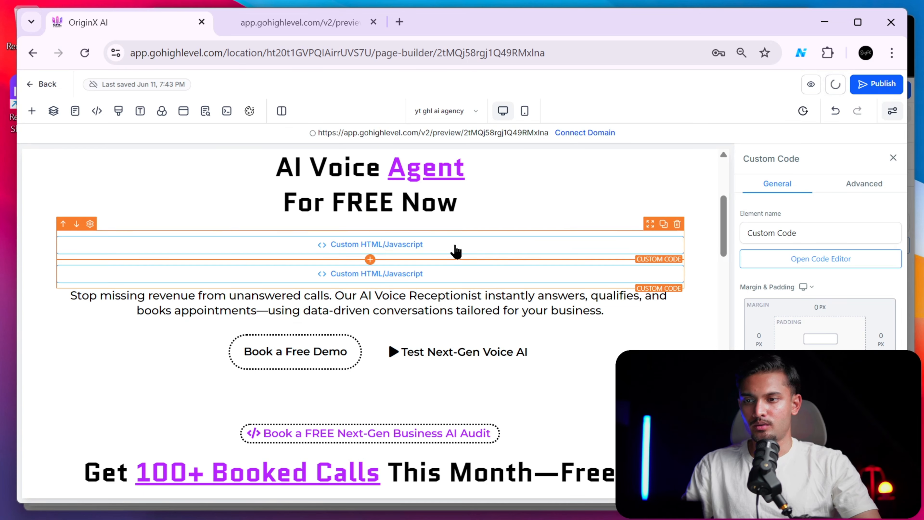
pyautogui.scroll(5, 430, 355)
pyautogui.moveTo(392, 364); pyautogui.dragTo(479, 361)
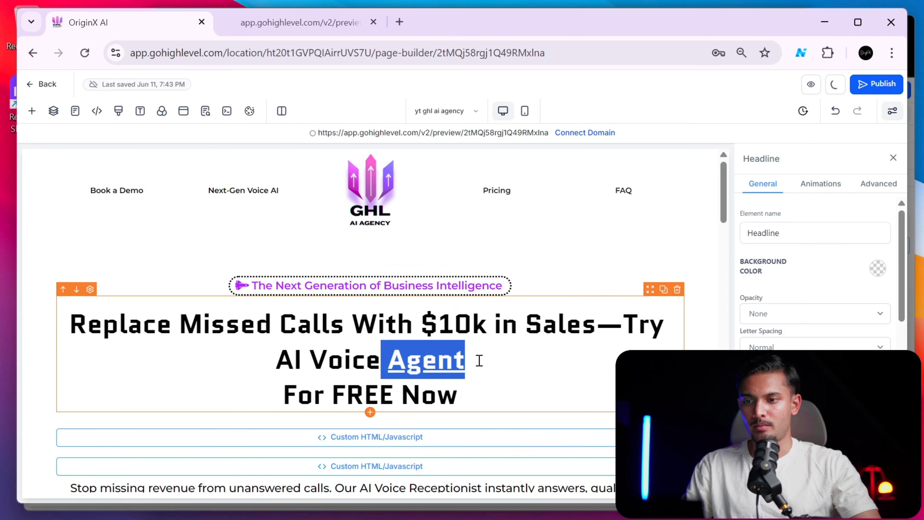
pyautogui.moveTo(388, 362); pyautogui.dragTo(467, 356)
pyautogui.click(505, 351)
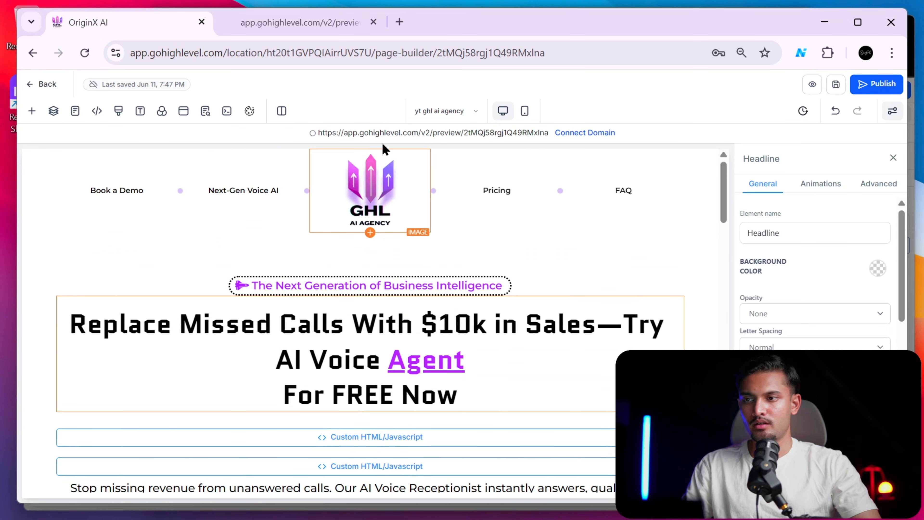
pyautogui.click(290, 34)
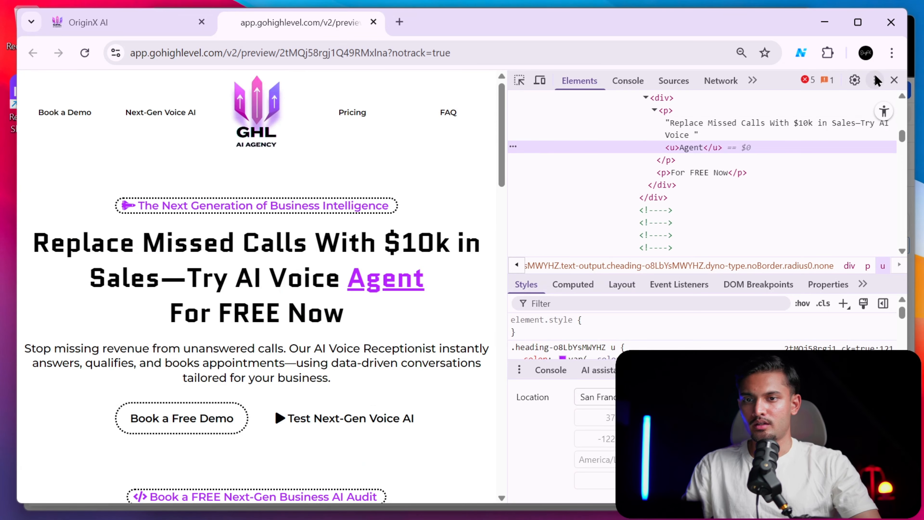
pyautogui.click(894, 79)
pyautogui.click(96, 25)
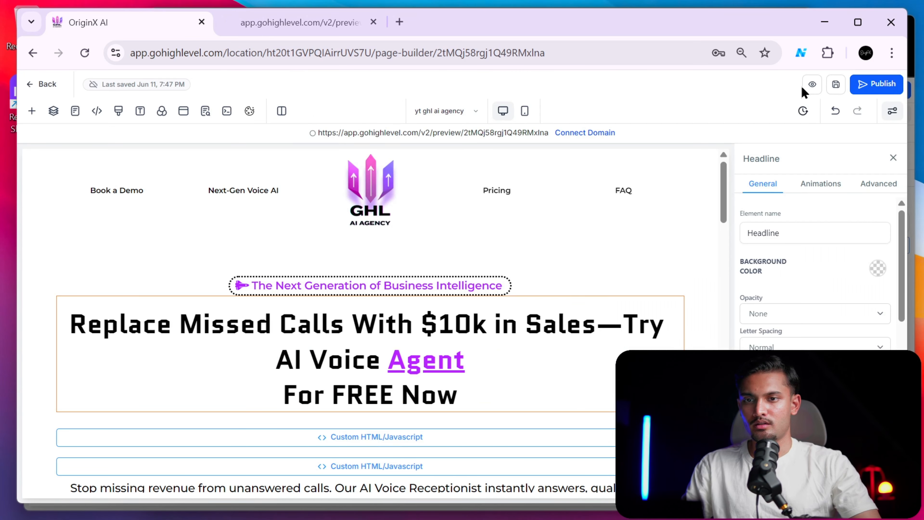
pyautogui.click(812, 91)
pyautogui.click(544, 23)
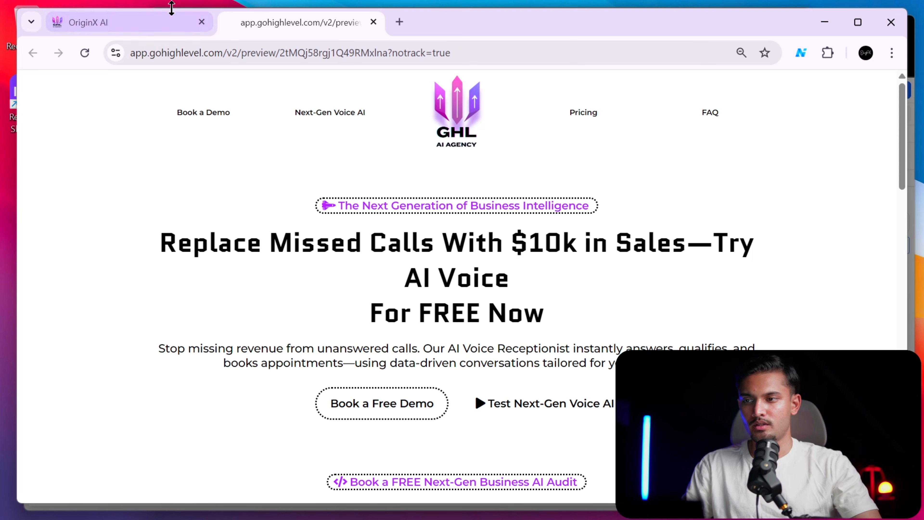
# Compare the new page's hero headline and Code elements with the typing effect on the live ghlaiagency.com page.
pyautogui.click(138, 22)
pyautogui.scroll(-5, 531, 291)
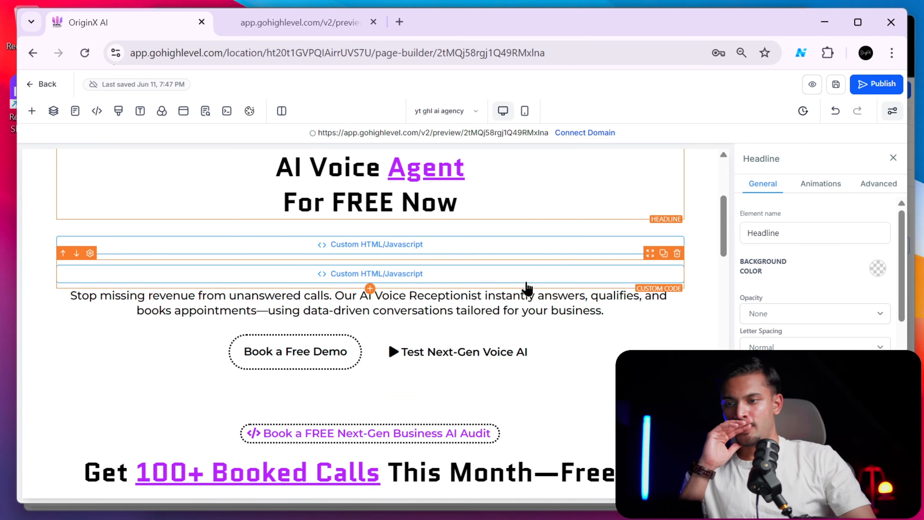
pyautogui.hotkey('alt', 'Tab')
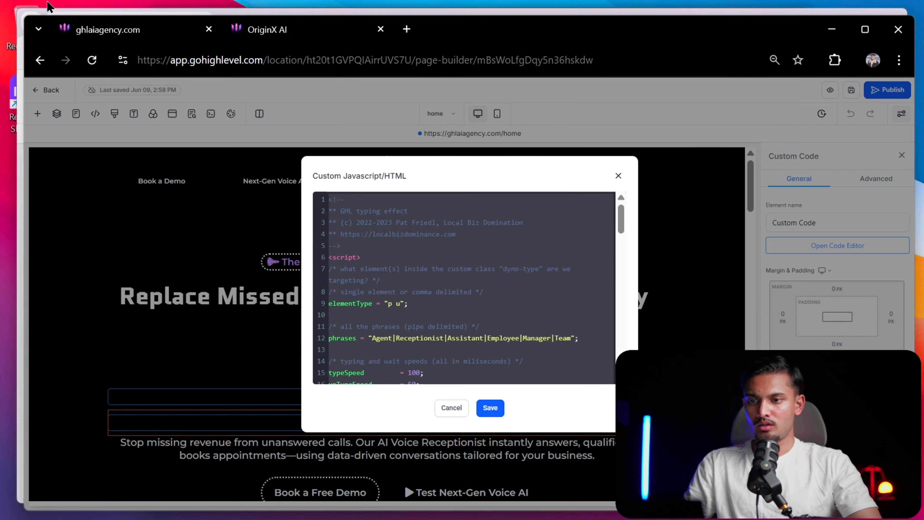
pyautogui.click(157, 31)
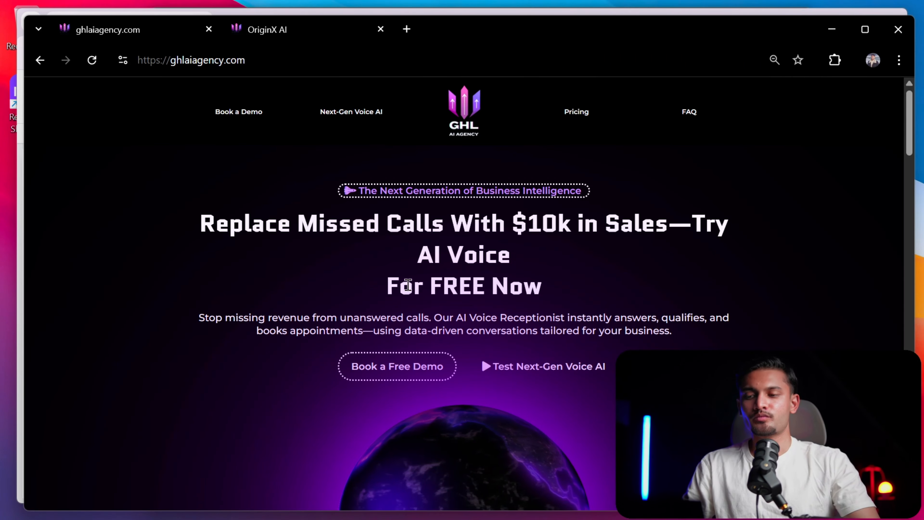
pyautogui.hotkey('alt', 'Tab')
pyautogui.hotkey('alt', 'Tab')
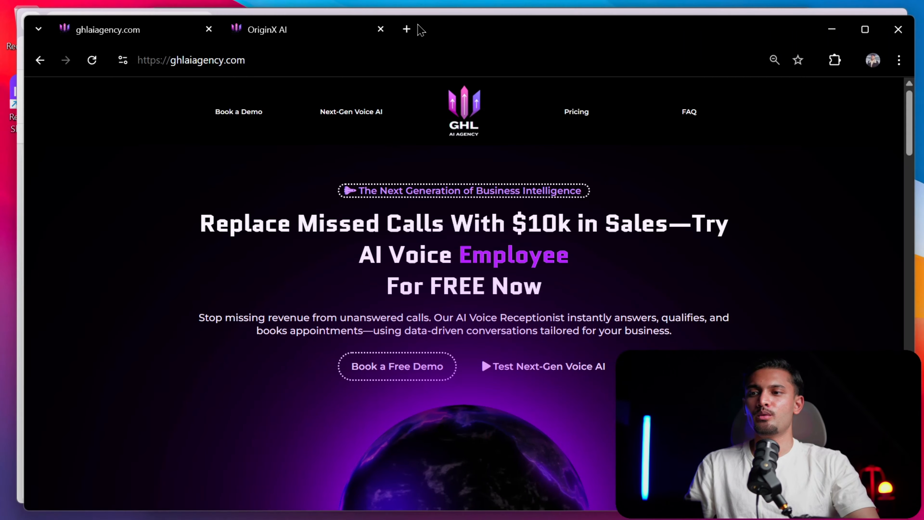
# Open spline.design in a new browser tab and get started to reach the Spline app's home page.
pyautogui.click(413, 34)
pyautogui.write('spline.design')
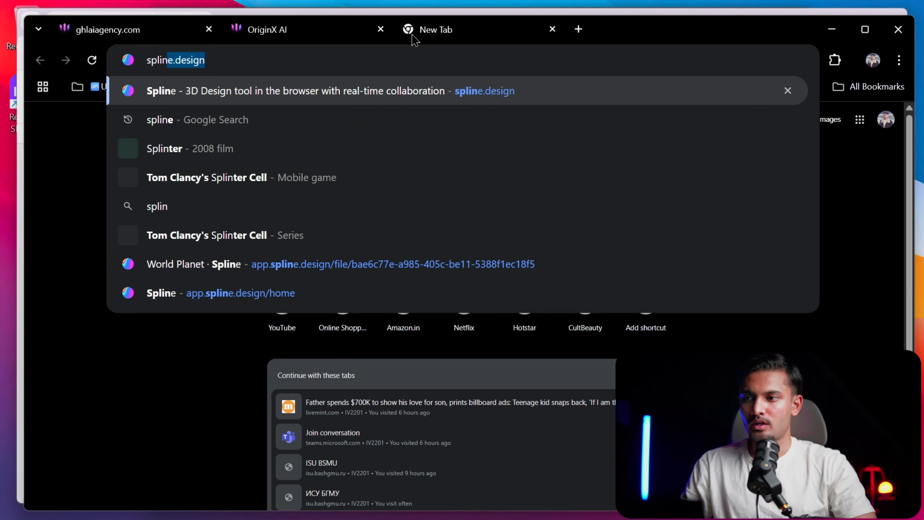
pyautogui.press('Return')
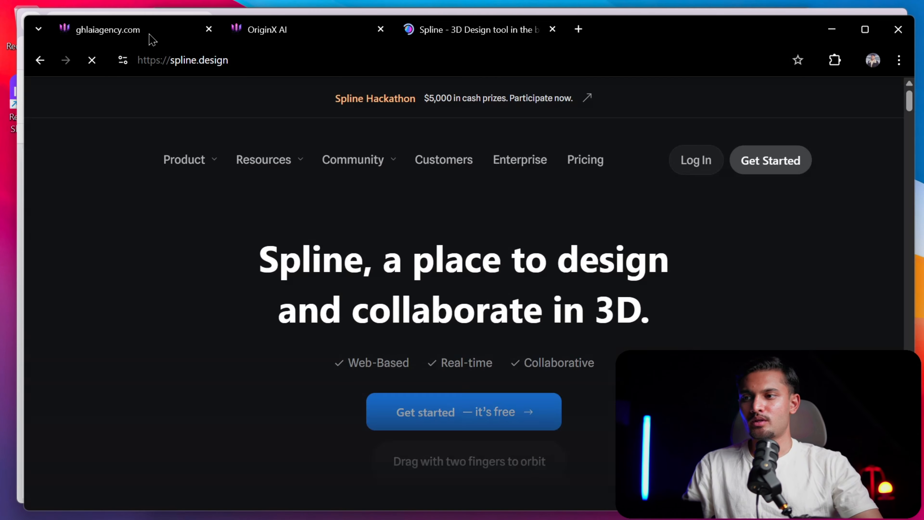
pyautogui.click(147, 32)
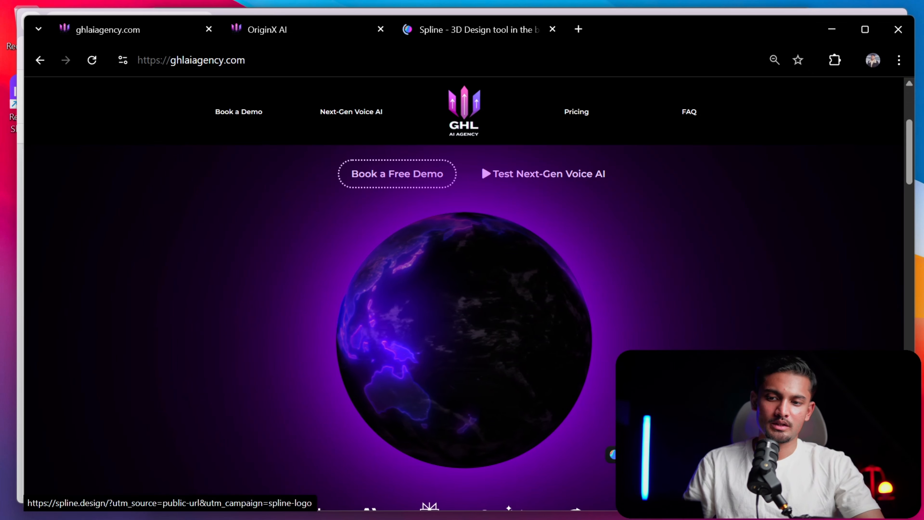
pyautogui.click(510, 32)
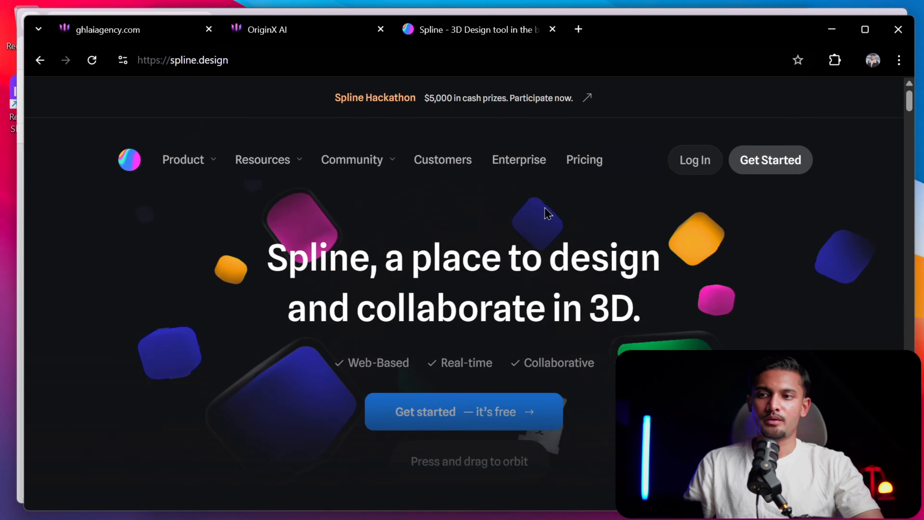
pyautogui.click(558, 395)
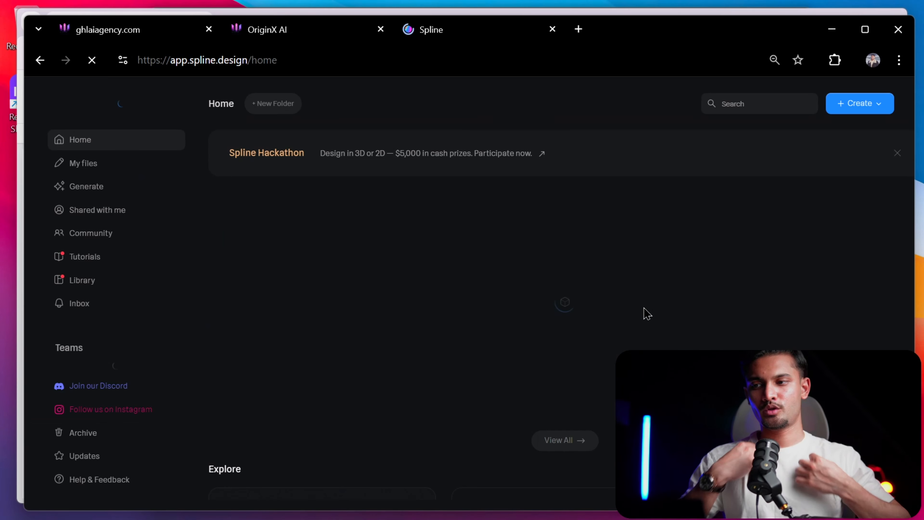
# Examine the interactive 3D globe below the hero buttons on ghlaiagency.com by rotating it in several directions.
pyautogui.click(109, 29)
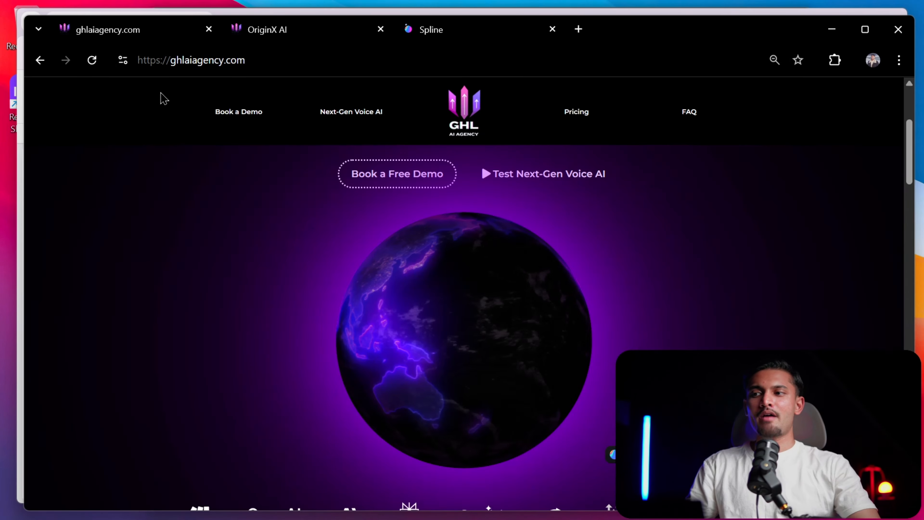
pyautogui.scroll(3, 573, 354)
pyautogui.scroll(-3, 567, 355)
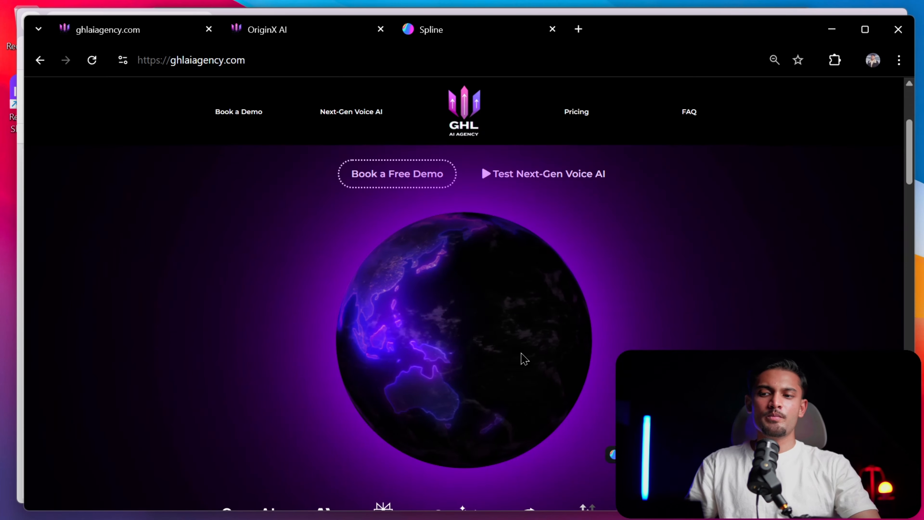
pyautogui.moveTo(522, 353); pyautogui.dragTo(663, 345)
pyautogui.moveTo(487, 385); pyautogui.dragTo(568, 393)
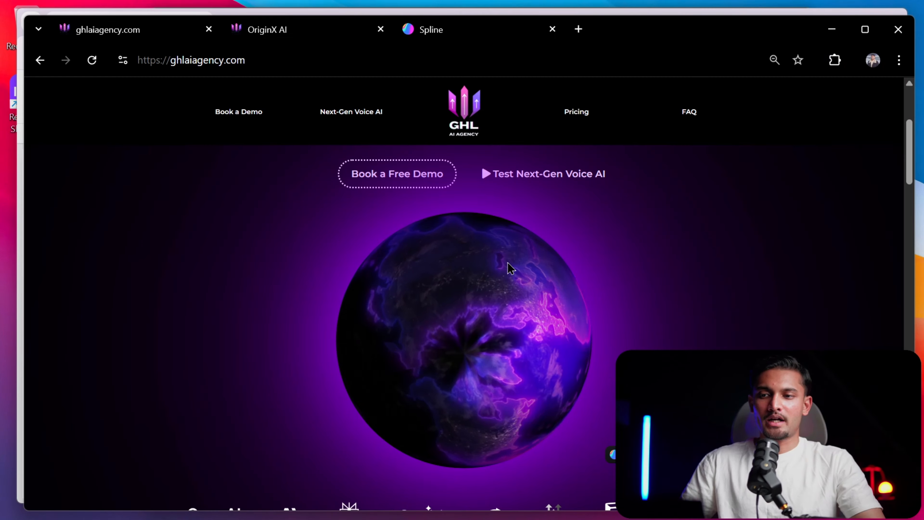
pyautogui.moveTo(508, 263); pyautogui.dragTo(578, 366)
pyautogui.scroll(3, 579, 366)
pyautogui.scroll(-5, 584, 338)
pyautogui.scroll(5, 584, 338)
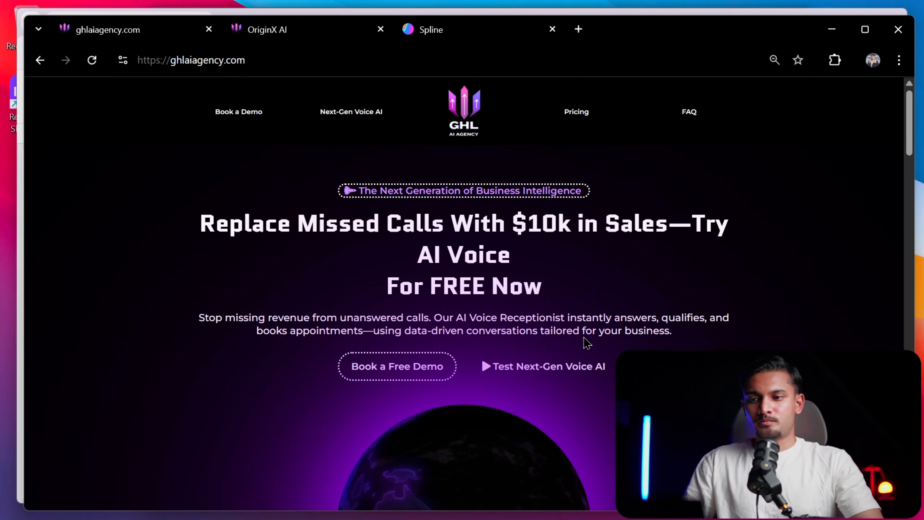
pyautogui.scroll(-5, 586, 343)
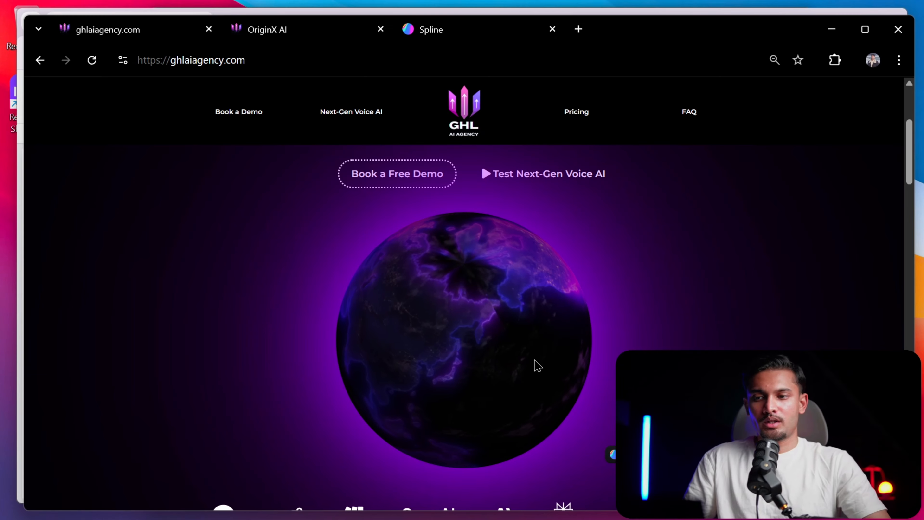
pyautogui.scroll(5, 446, 199)
# Review the ghlaiagency.com sections below the globe, including the logo strip, the booking calendar and the demo call form.
pyautogui.scroll(-15, 417, 306)
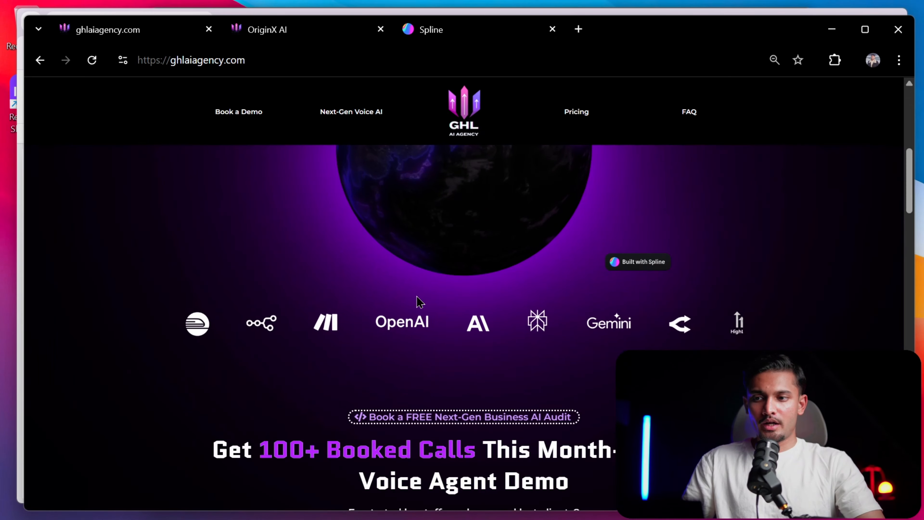
pyautogui.scroll(-5, 546, 316)
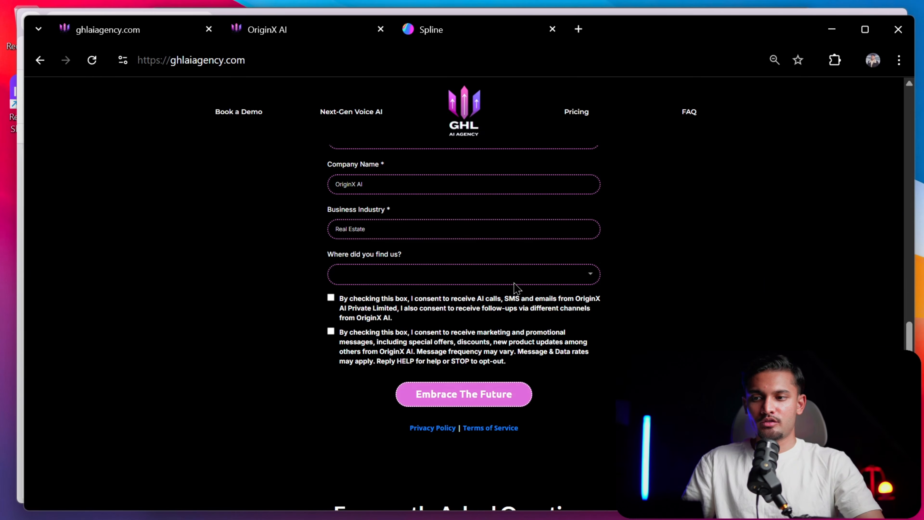
pyautogui.scroll(5, 517, 288)
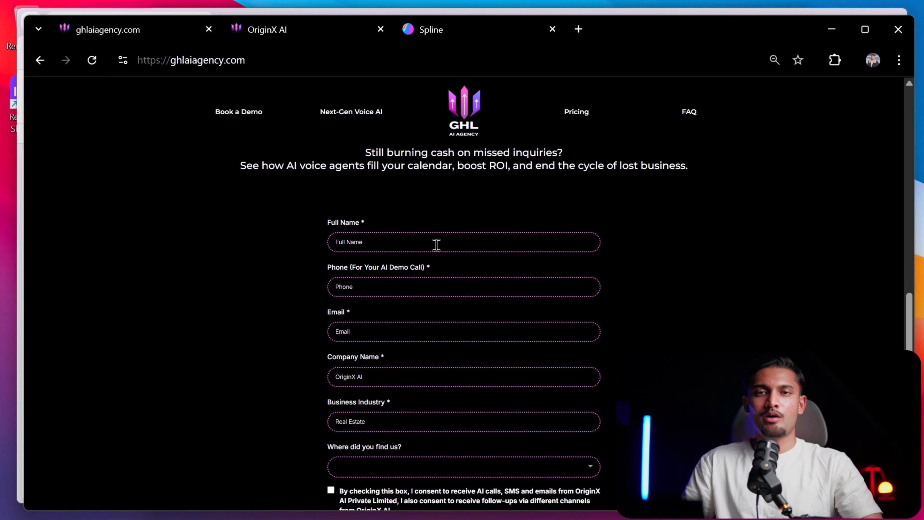
pyautogui.scroll(15, 437, 244)
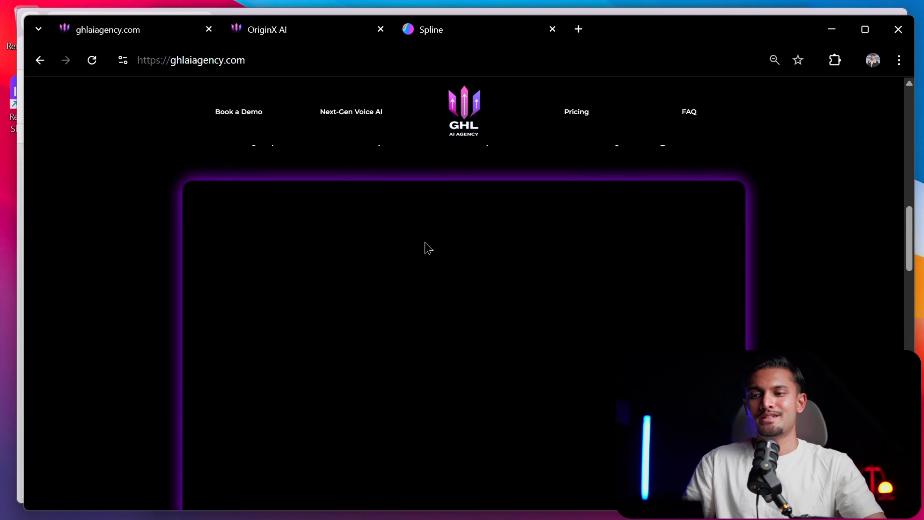
pyautogui.scroll(-5, 362, 323)
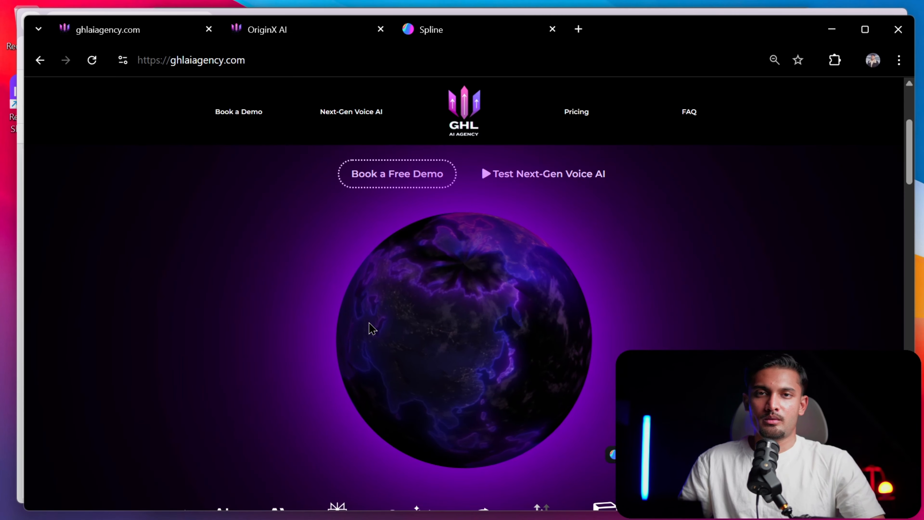
pyautogui.scroll(-10, 549, 283)
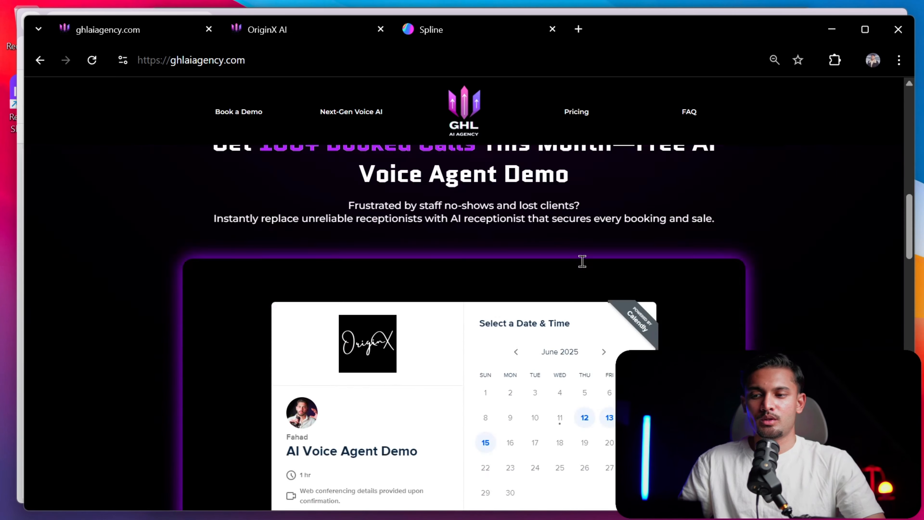
# Review the AI Voice Assistant Demo heading and call form on ghlaiagency.com, going back up past the booking calendar.
pyautogui.scroll(-15, 582, 266)
pyautogui.scroll(5, 293, 329)
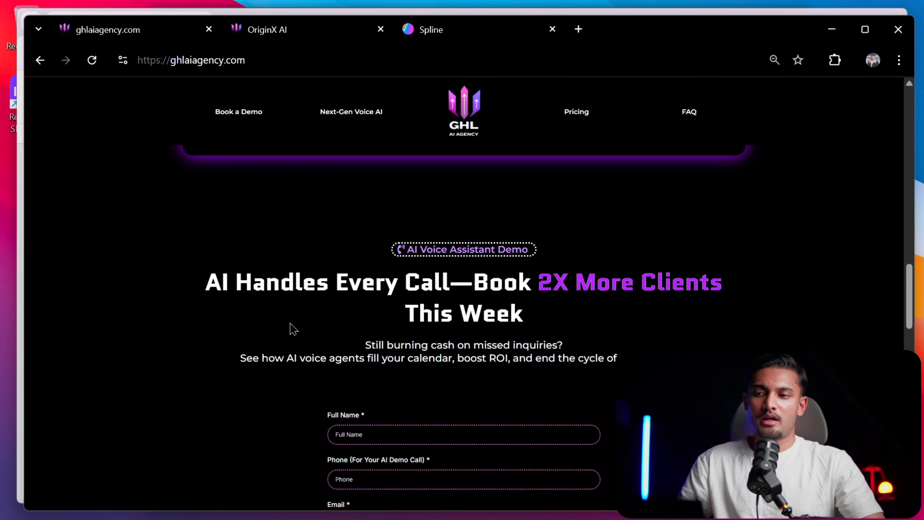
pyautogui.moveTo(175, 291); pyautogui.dragTo(611, 387)
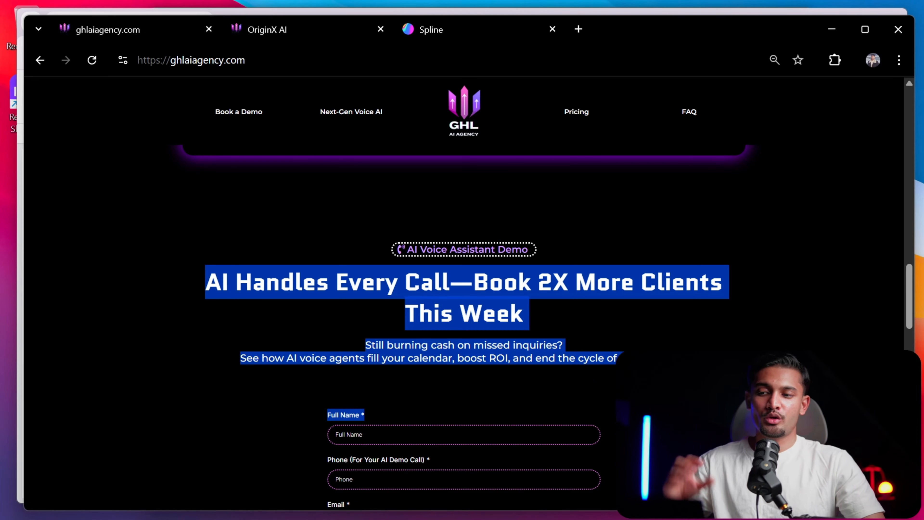
pyautogui.scroll(-5, 419, 276)
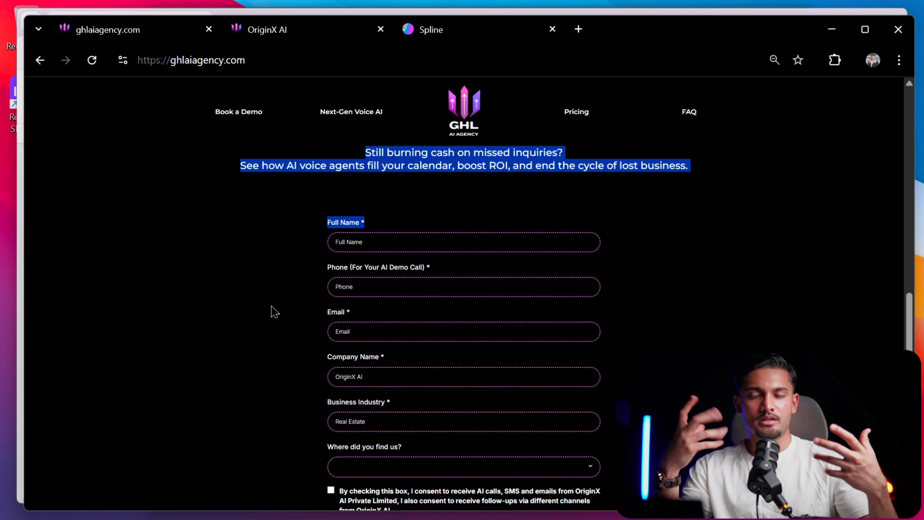
pyautogui.press('Tab')
pyautogui.scroll(10, 441, 272)
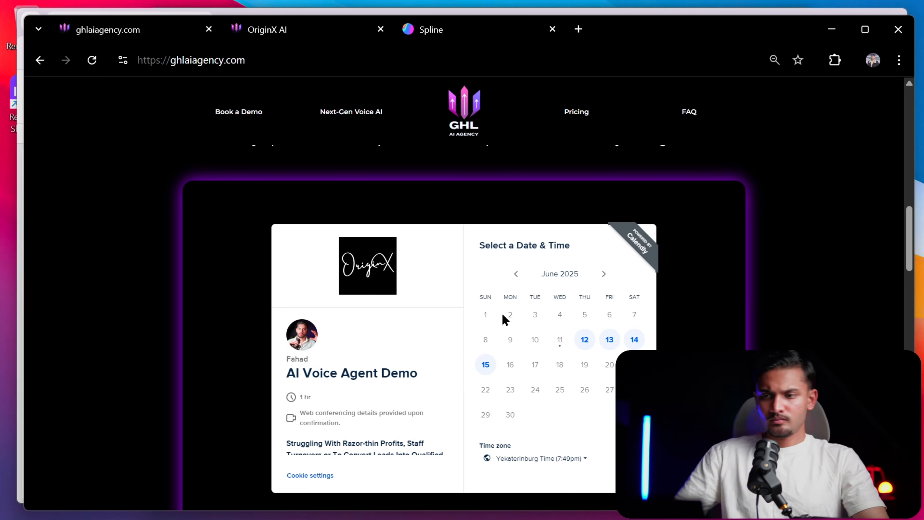
pyautogui.scroll(10, 503, 315)
# Check the typing effect in the new landing page's hero headline in its preview.
pyautogui.hotkey('alt', 'Tab')
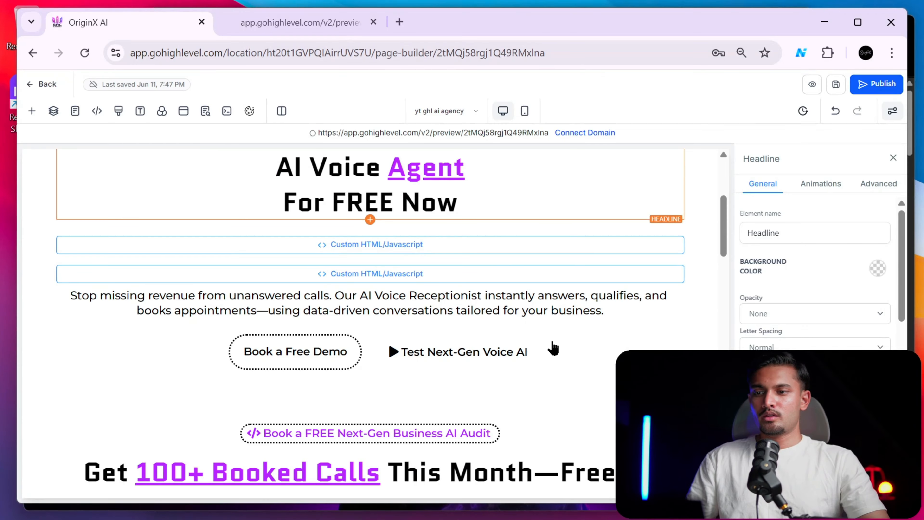
pyautogui.click(279, 22)
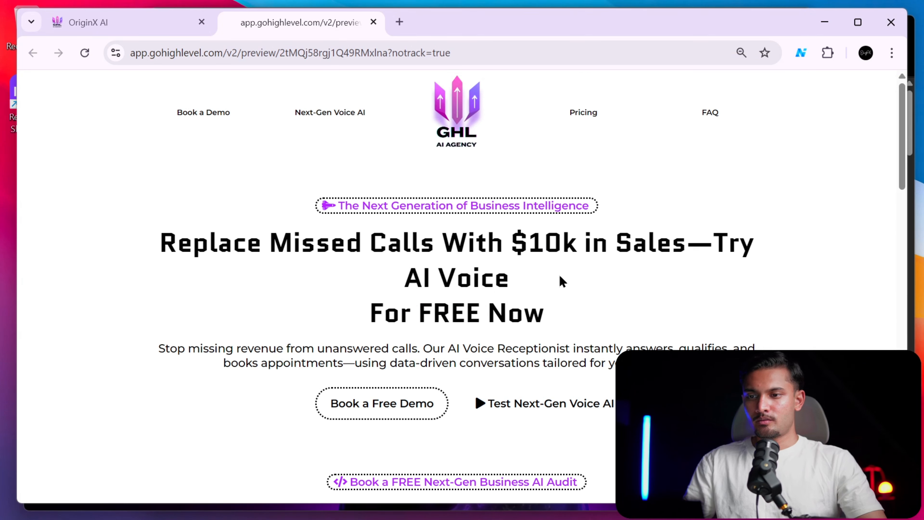
pyautogui.click(138, 23)
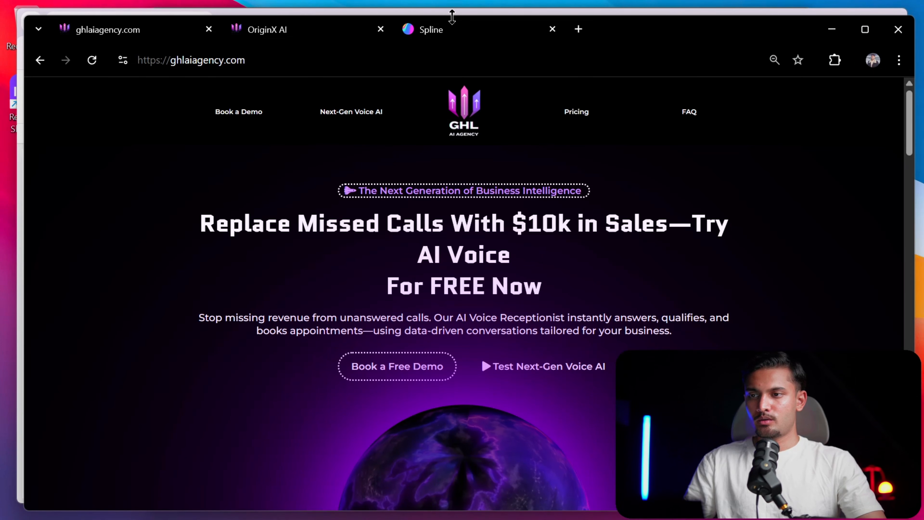
# Open the World Planet file in Spline and view its public URL export options.
pyautogui.click(455, 33)
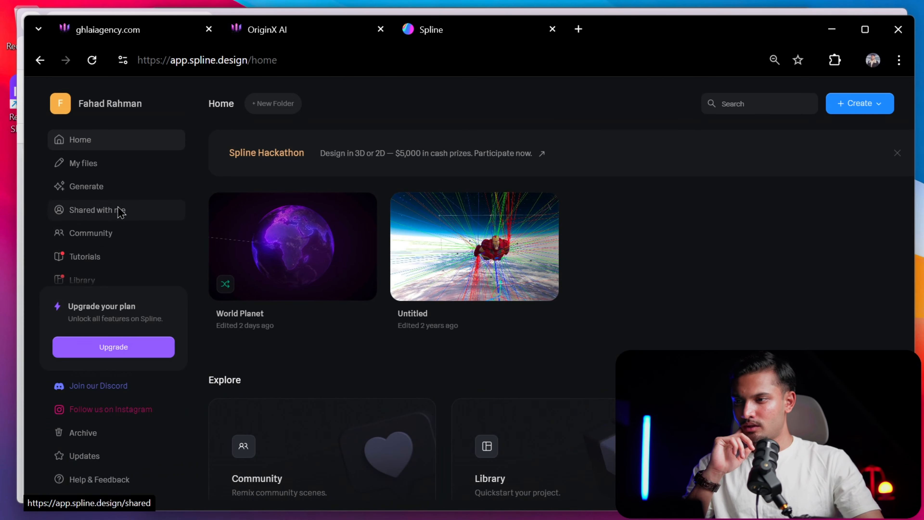
pyautogui.scroll(-3, 119, 208)
pyautogui.scroll(3, 123, 141)
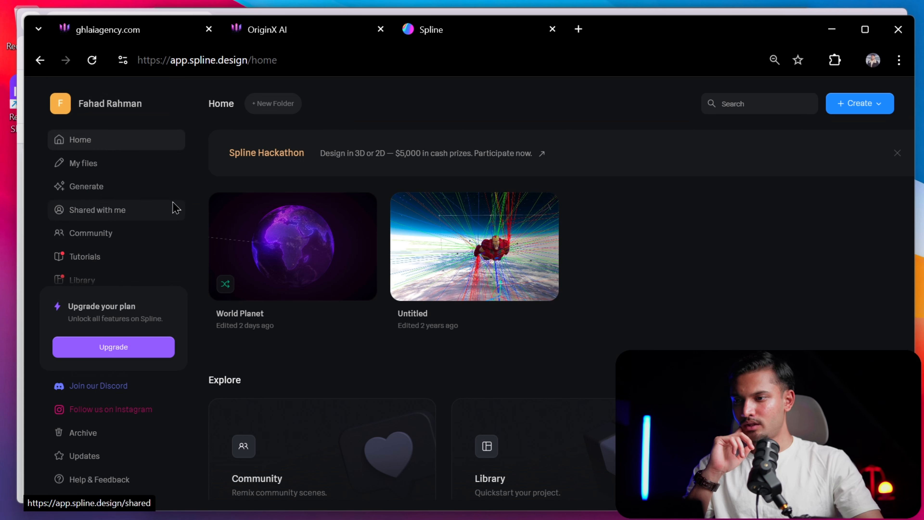
pyautogui.click(294, 256)
pyautogui.doubleClick(295, 256)
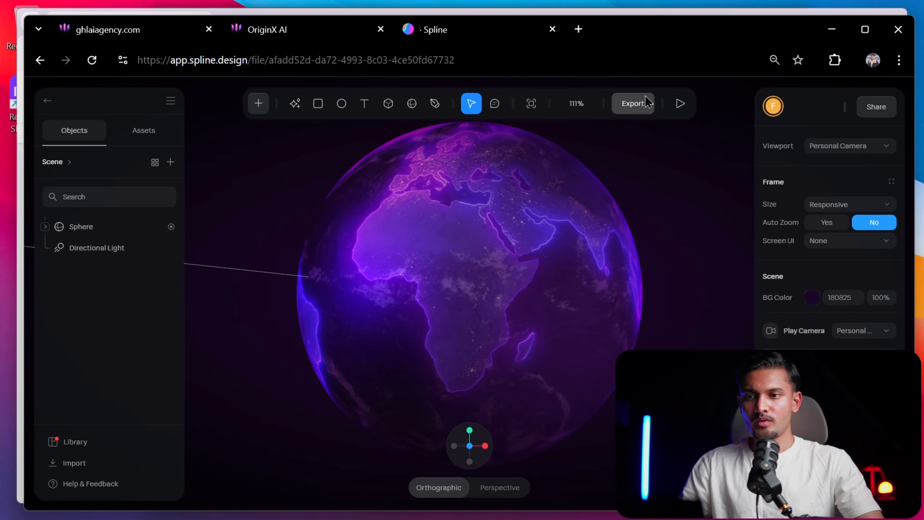
pyautogui.click(634, 103)
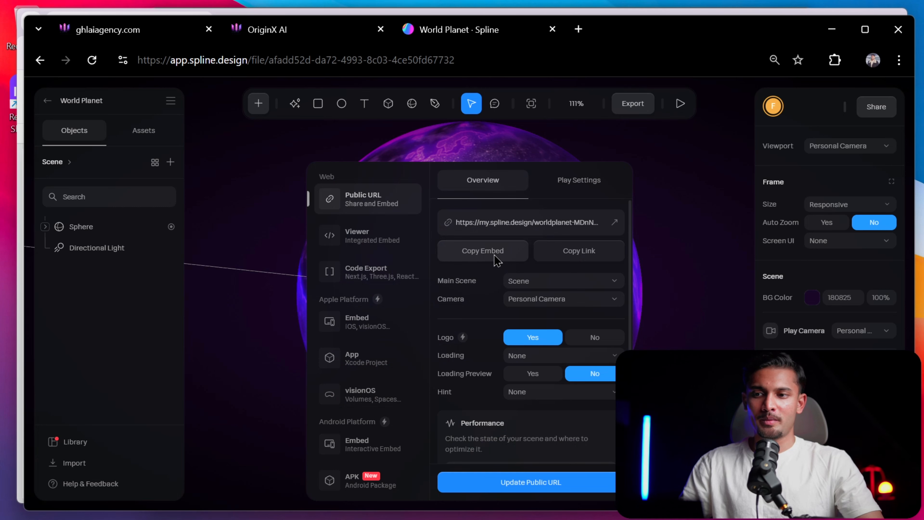
pyautogui.click(624, 158)
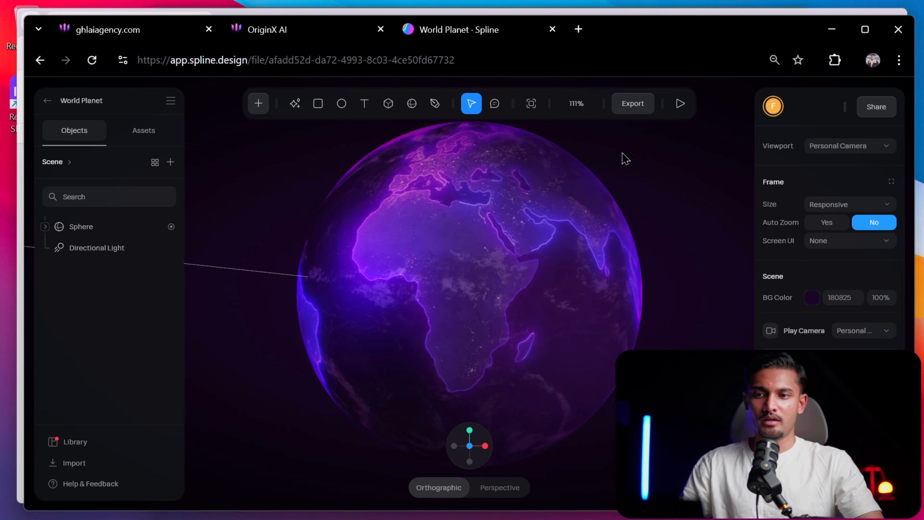
# Compare the new page's preview with the original home page in the builder, closing its typing effect code and viewing the elements below the hero buttons.
pyautogui.click(164, 35)
pyautogui.click(294, 33)
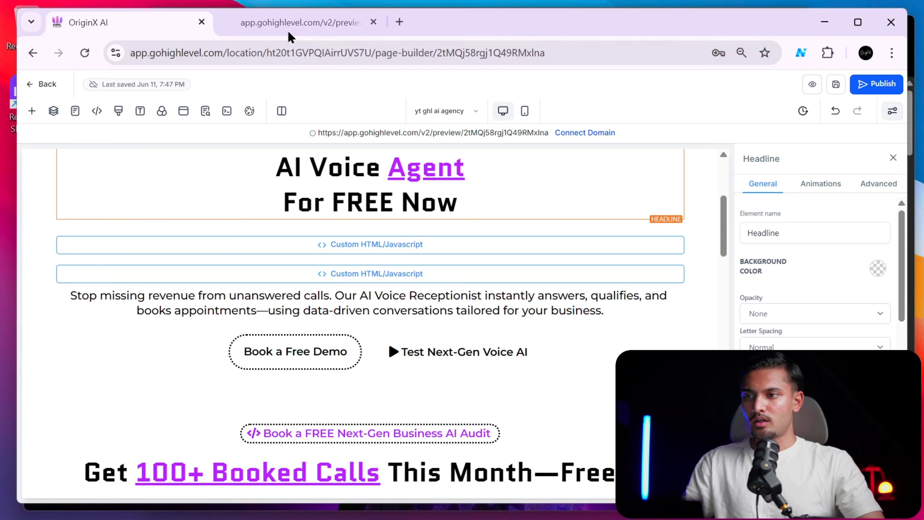
pyautogui.click(289, 32)
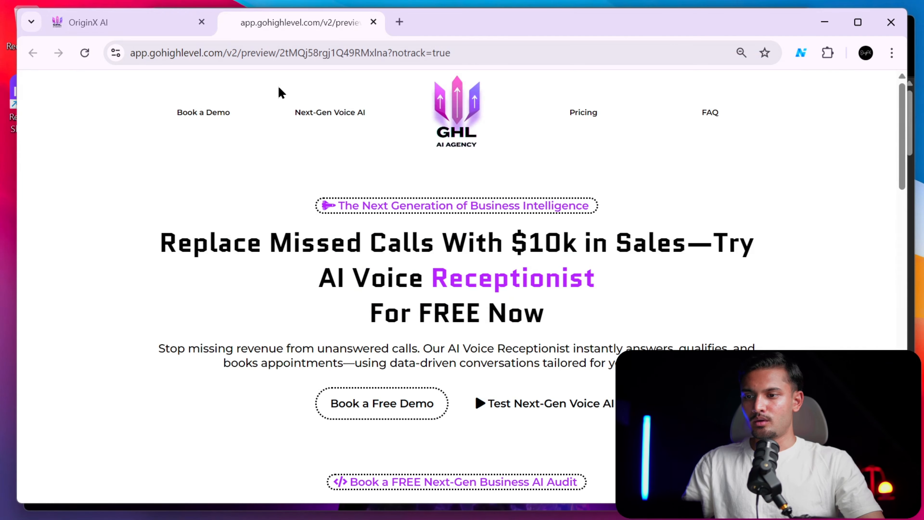
pyautogui.click(149, 25)
pyautogui.hotkey('alt', 'Tab')
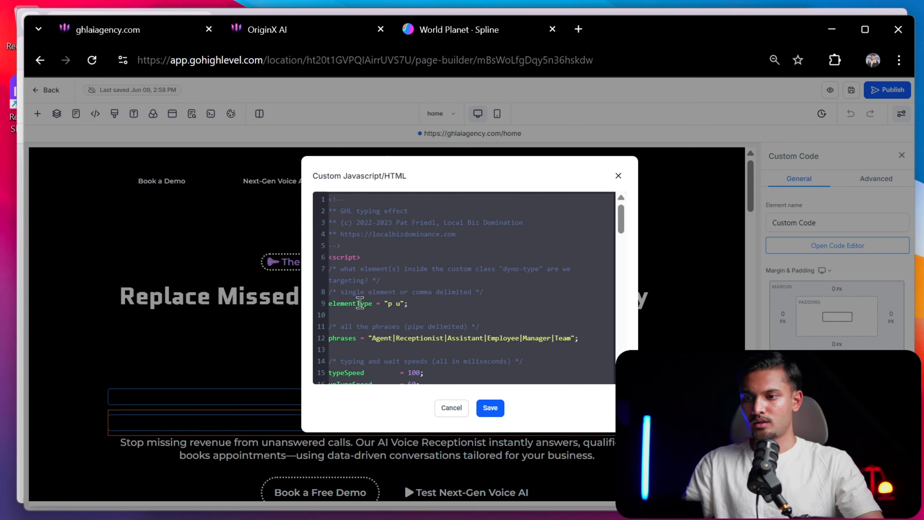
pyautogui.click(274, 309)
pyautogui.scroll(-5, 387, 301)
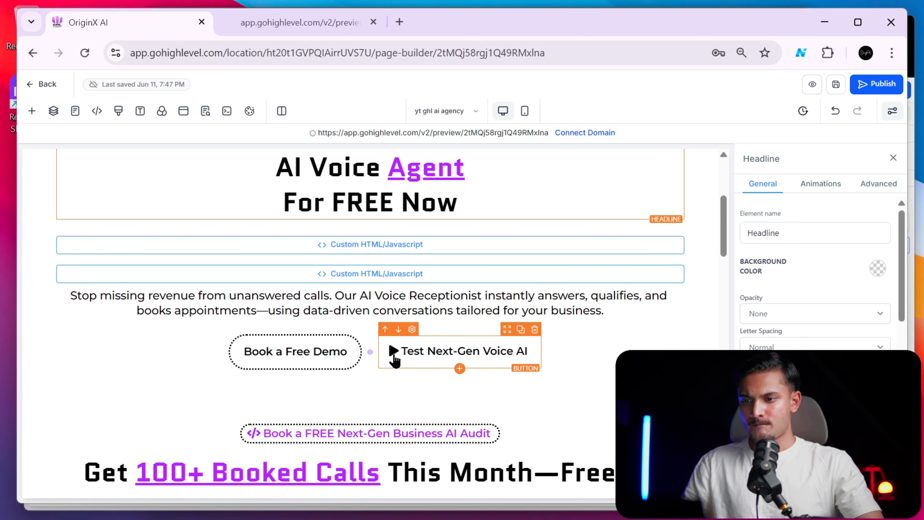
# Add a one-column row below the new page's hero buttons and place a Code element in it.
pyautogui.click(370, 380)
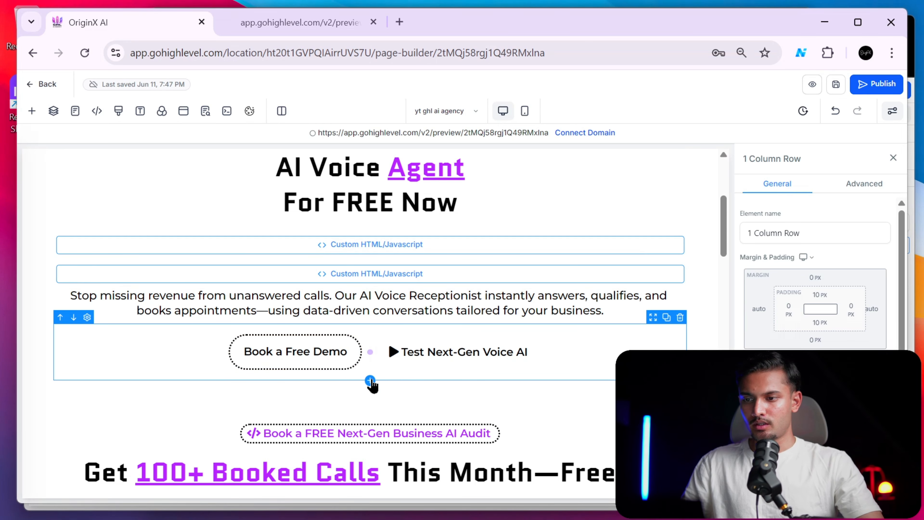
pyautogui.moveTo(160, 216); pyautogui.dragTo(378, 415)
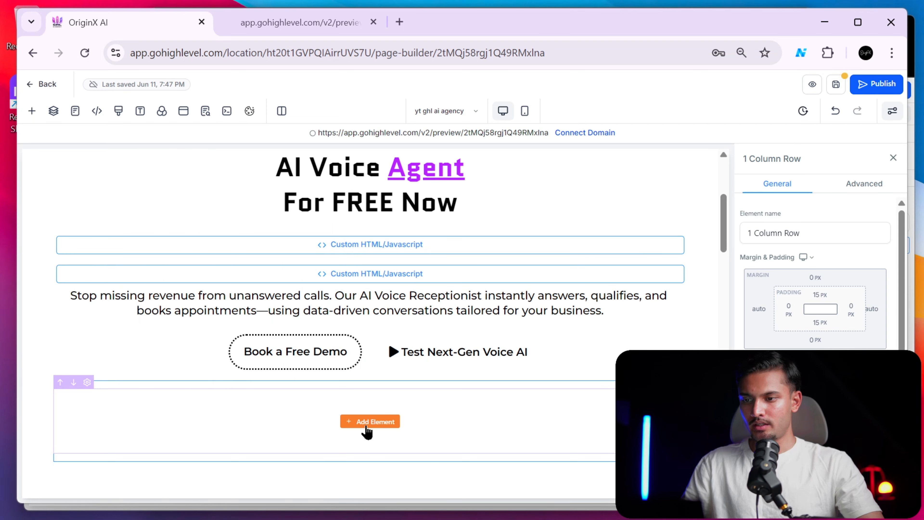
pyautogui.click(365, 424)
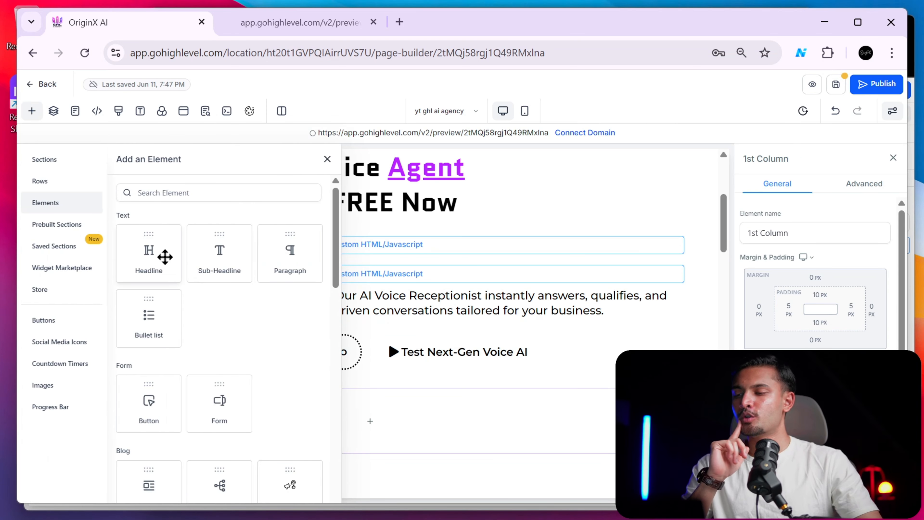
pyautogui.click(222, 193)
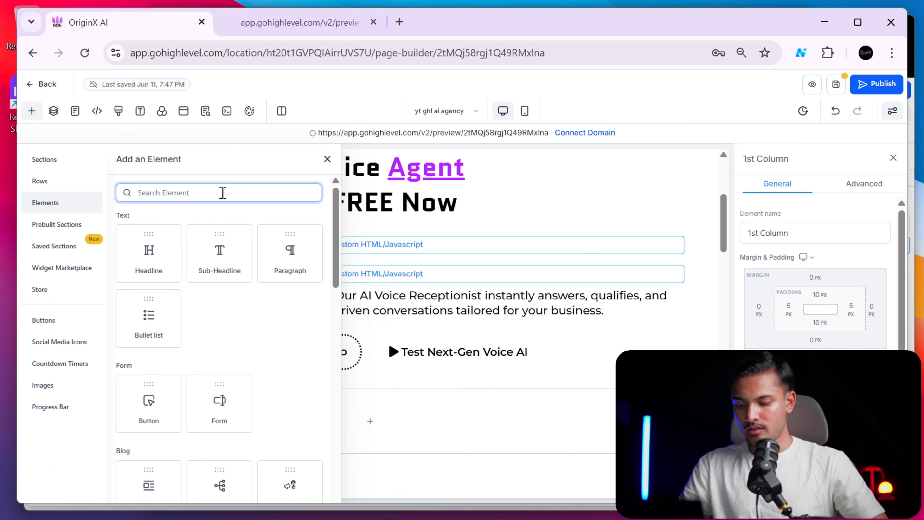
pyautogui.write('code')
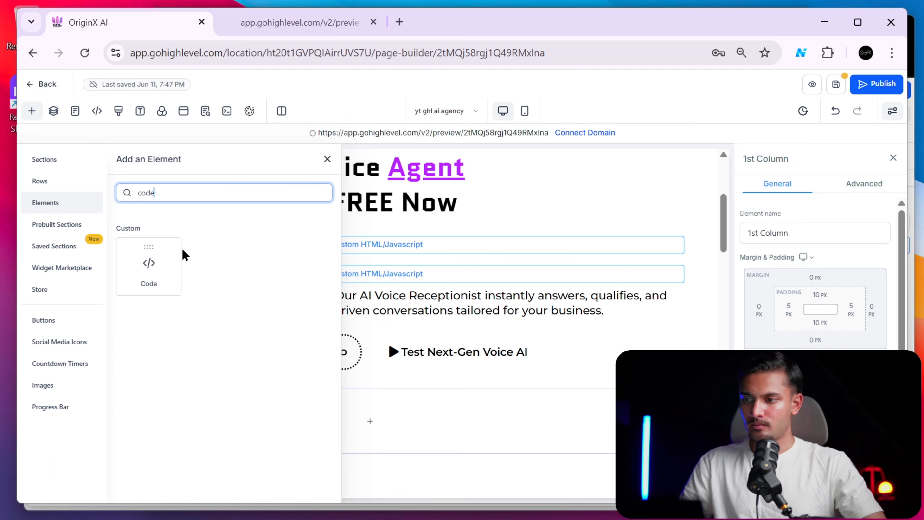
pyautogui.click(144, 270)
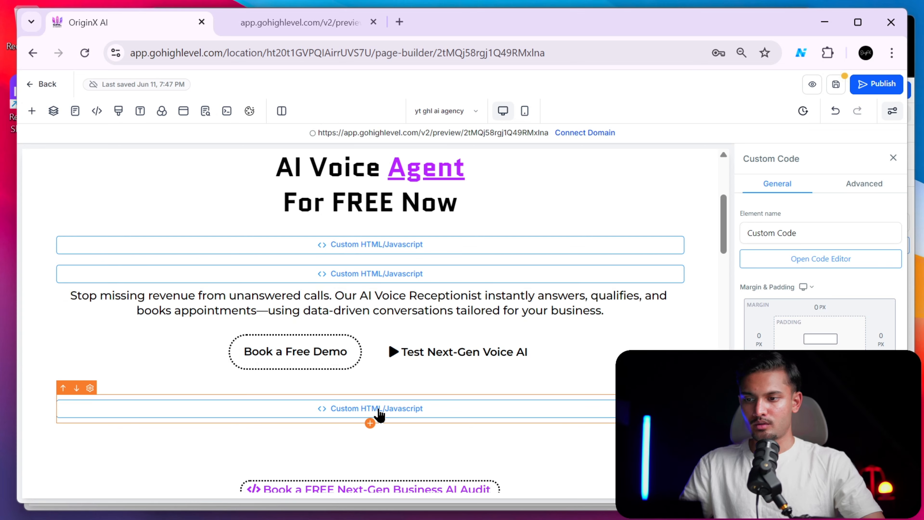
# Copy the embed code of the World Planet scene from Spline's public URL export.
pyautogui.hotkey('alt', 'Tab')
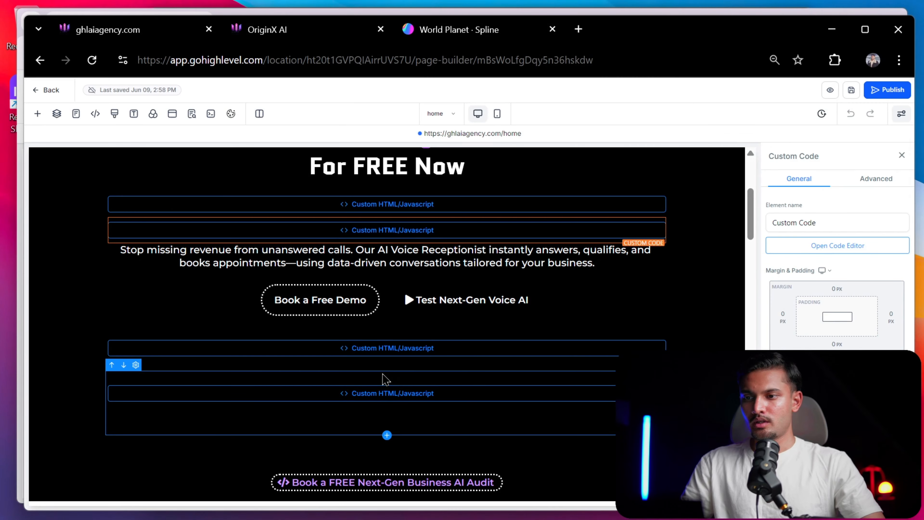
pyautogui.click(479, 28)
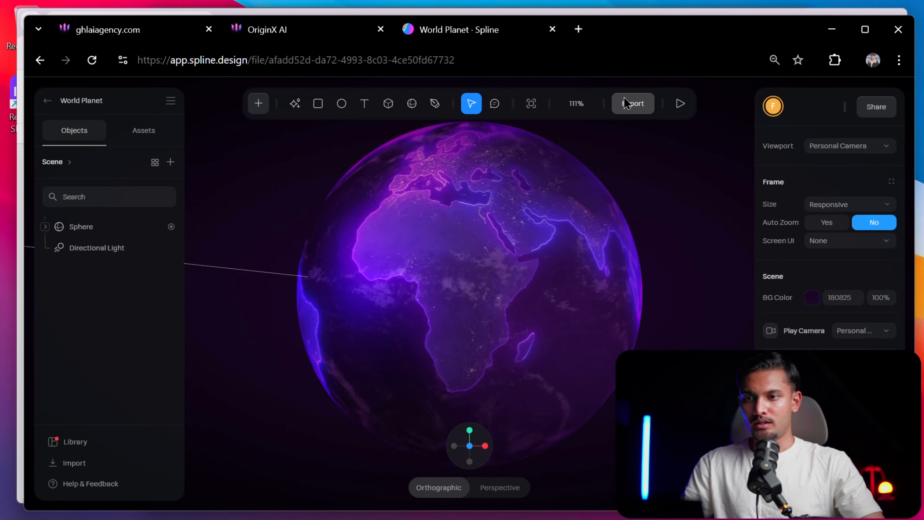
pyautogui.click(631, 103)
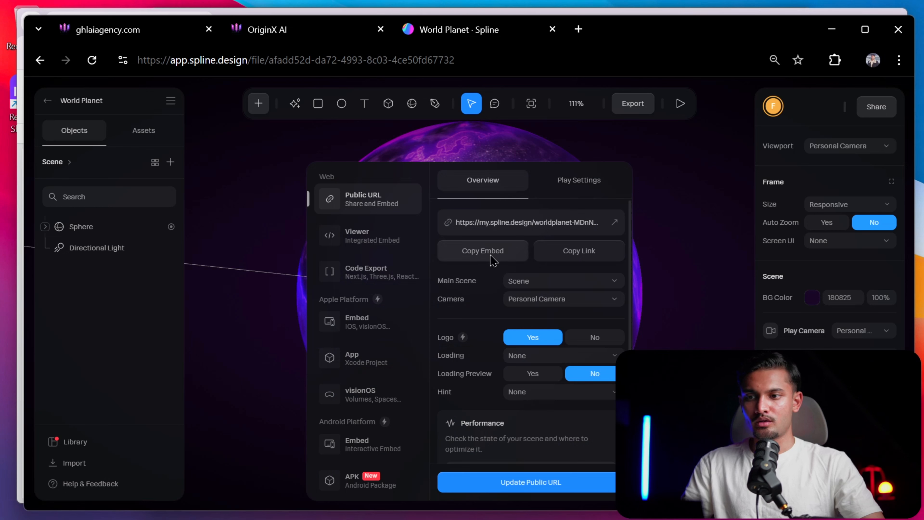
pyautogui.click(505, 255)
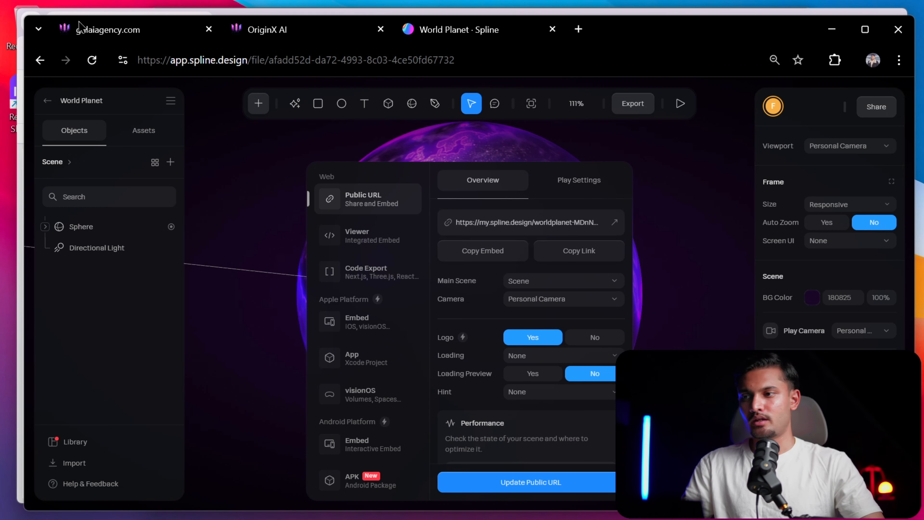
# Copy all of the spline-glow iframe code from the Code element below the hero buttons in the original ghlaiagency.com page builder.
pyautogui.click(254, 38)
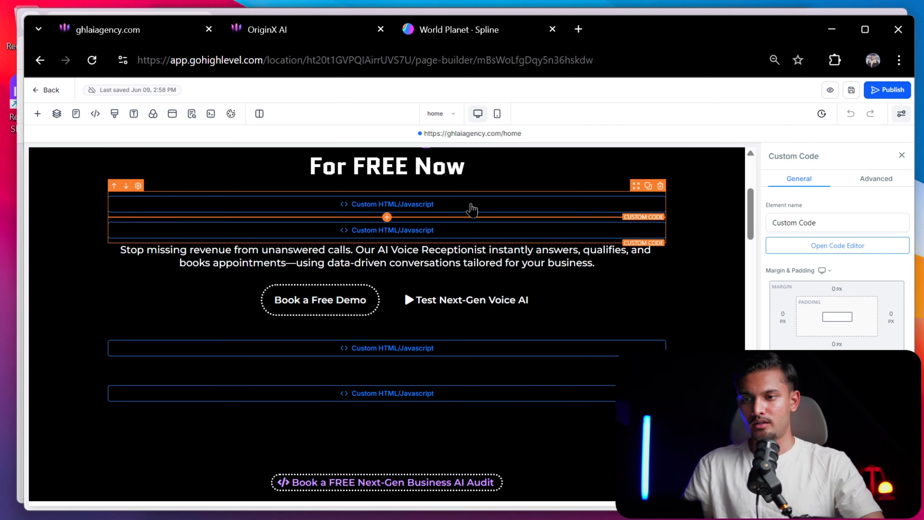
pyautogui.click(819, 247)
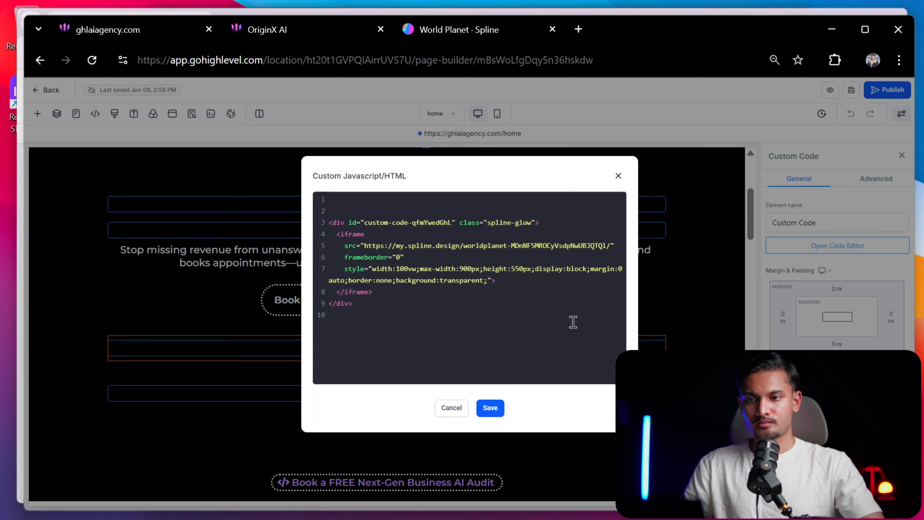
pyautogui.hotkey('ctrl', 'a')
pyautogui.hotkey('ctrl', 'c')
# Paste the copied Spline iframe code into the new page's Code element below the hero buttons and save it.
pyautogui.hotkey('alt', 'Tab')
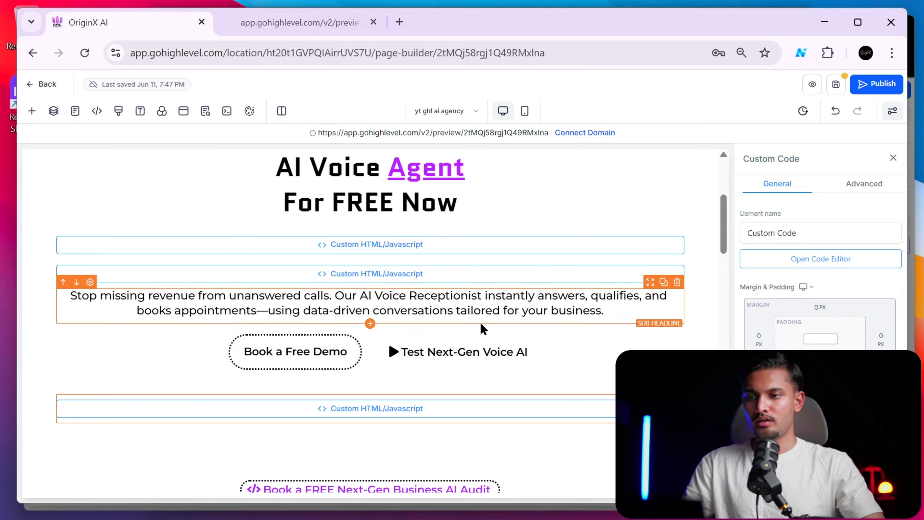
pyautogui.click(782, 264)
pyautogui.hotkey('ctrl', 'v')
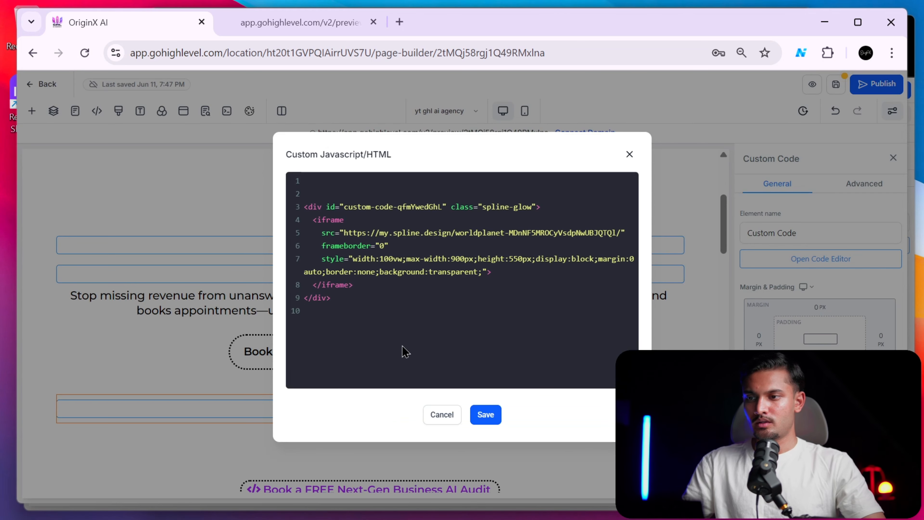
pyautogui.click(486, 415)
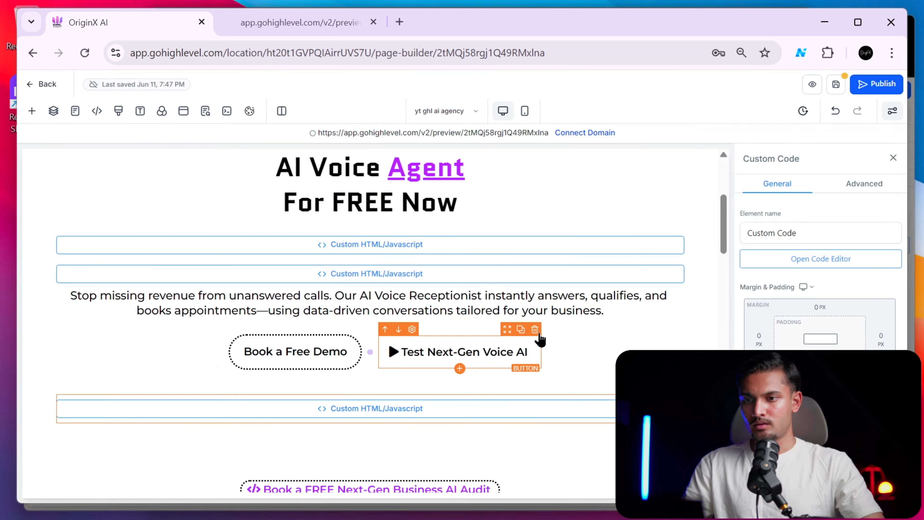
# Add a second Code element directly below the Spline globe's Code element on the new page.
pyautogui.scroll(-5, 471, 330)
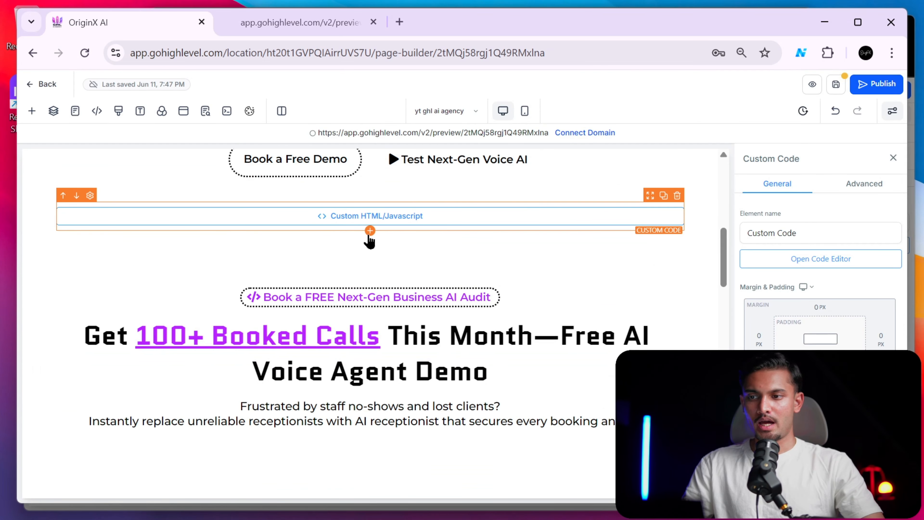
pyautogui.click(369, 230)
pyautogui.click(171, 270)
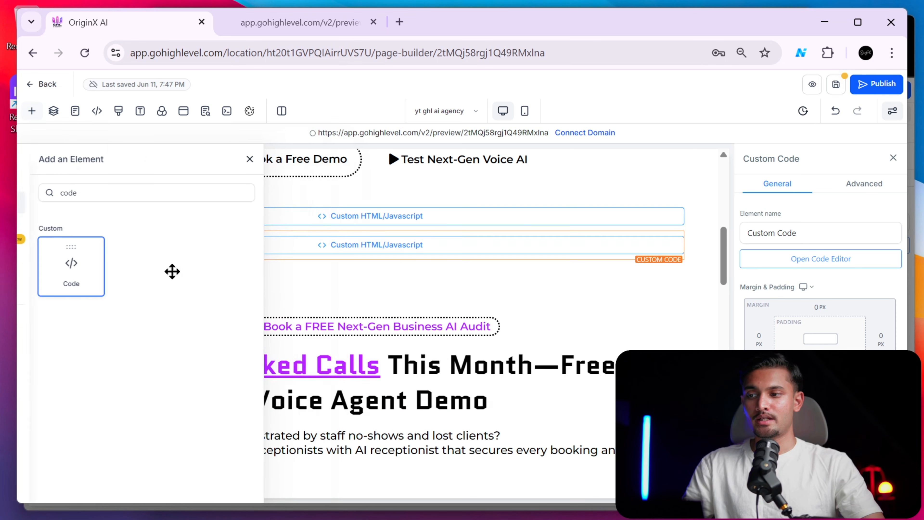
# Examine the 3D globe and the glow around it below the hero buttons on the live ghlaiagency.com page.
pyautogui.click(278, 21)
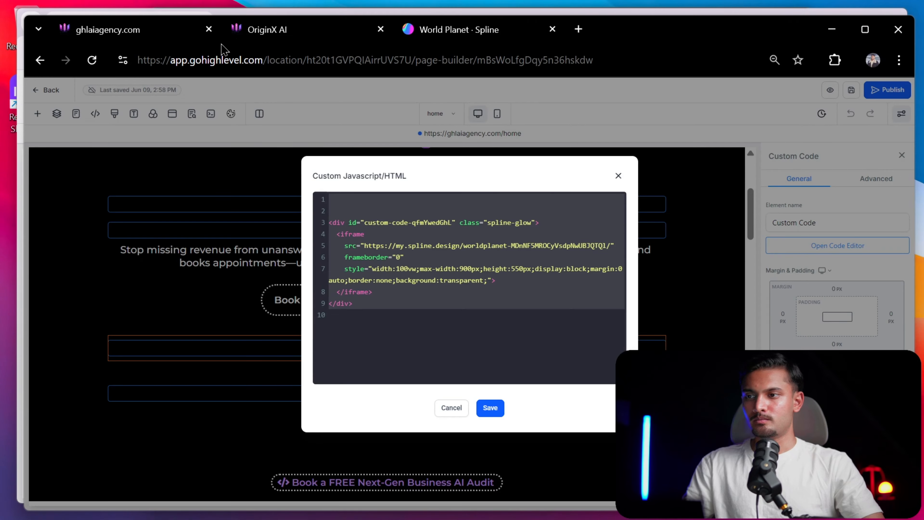
pyautogui.click(160, 37)
pyautogui.scroll(-5, 593, 349)
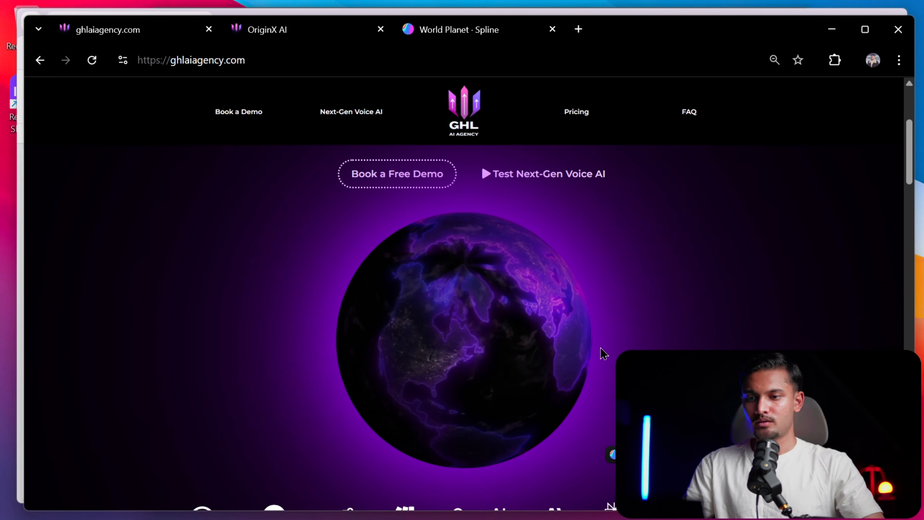
# View the scrolling logo strip under the globe on the live page and open the new page's second Code element for editing.
pyautogui.scroll(-5, 596, 349)
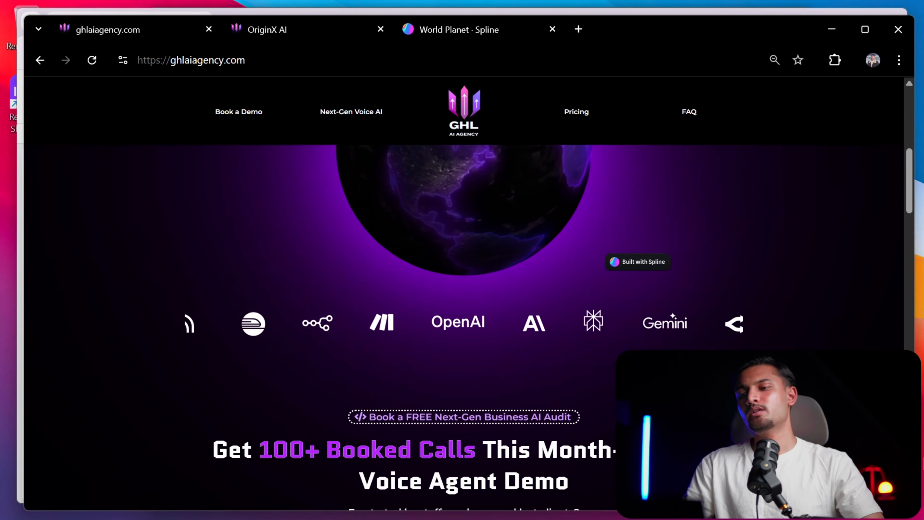
pyautogui.hotkey('alt', 'Tab')
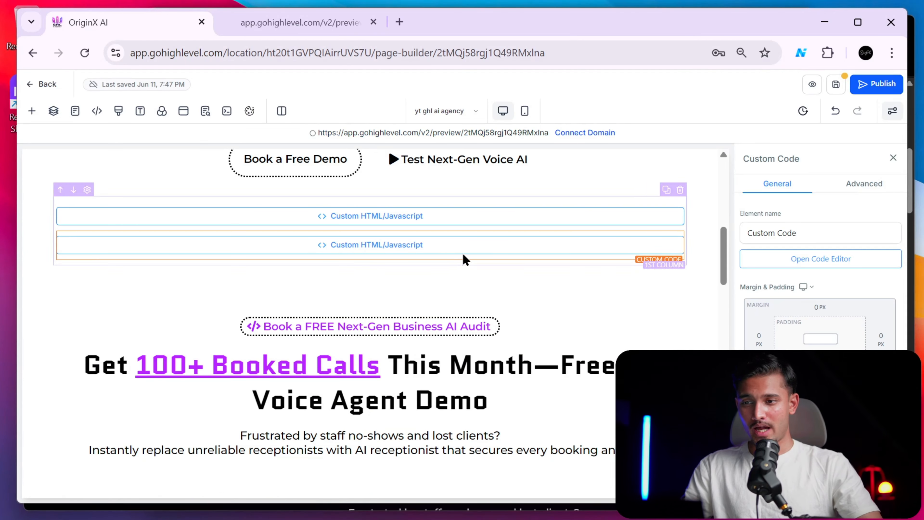
pyautogui.click(820, 258)
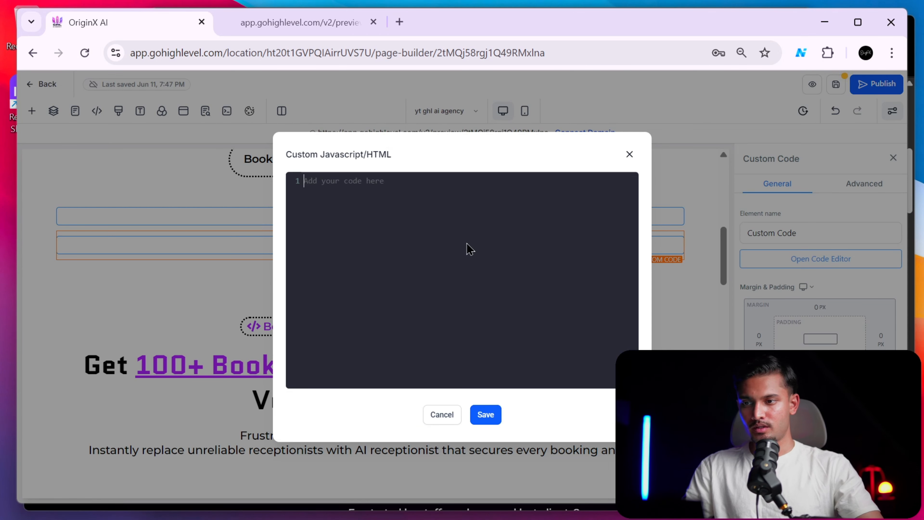
pyautogui.hotkey('alt', 'Tab')
pyautogui.press('Escape')
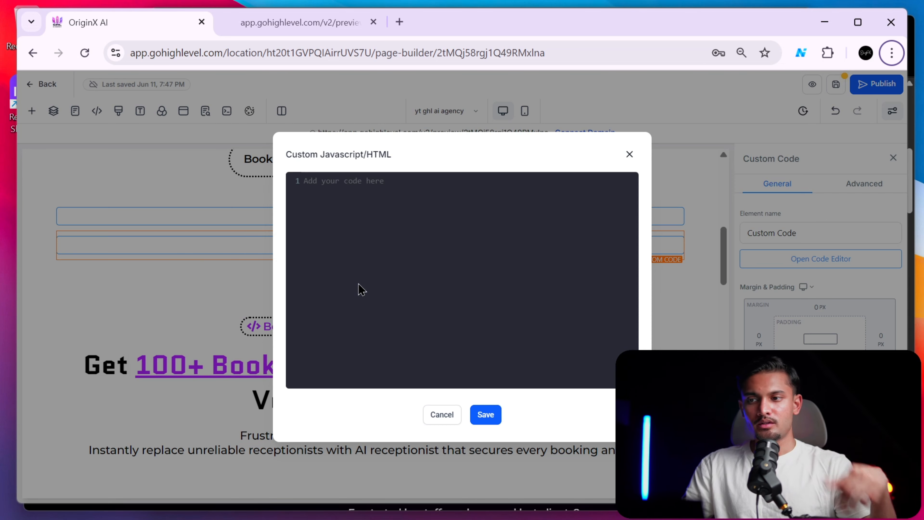
# Copy all of the logo slider code from the Code element below the globe's in the original ghlaiagency.com page builder.
pyautogui.hotkey('alt', 'Tab')
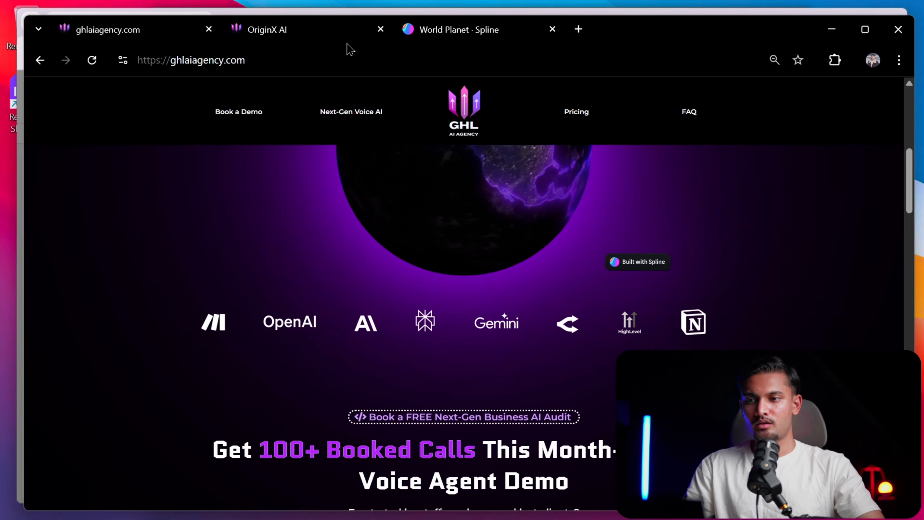
pyautogui.click(308, 27)
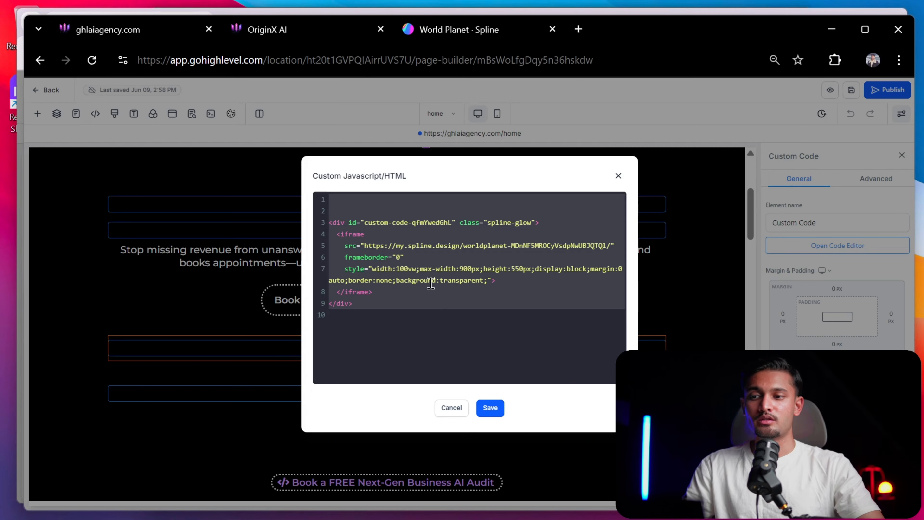
pyautogui.click(789, 280)
pyautogui.click(382, 401)
pyautogui.click(811, 245)
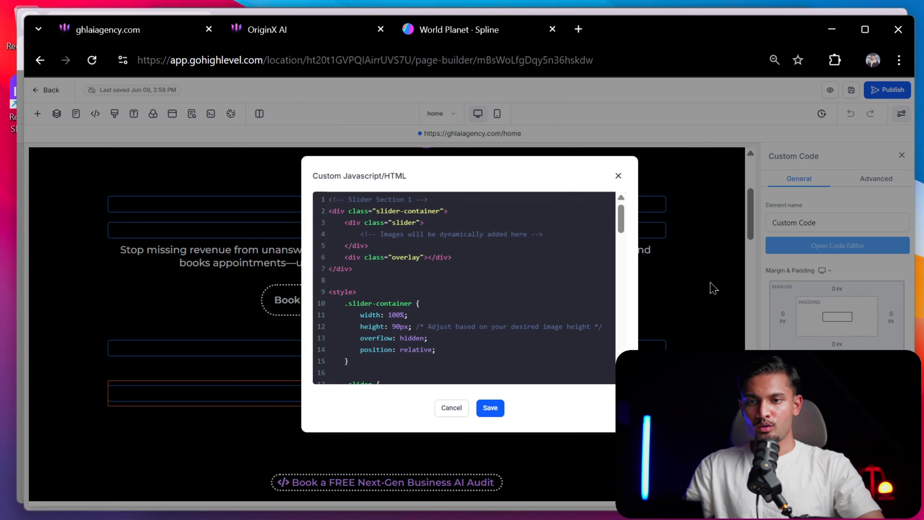
pyautogui.scroll(-20, 543, 327)
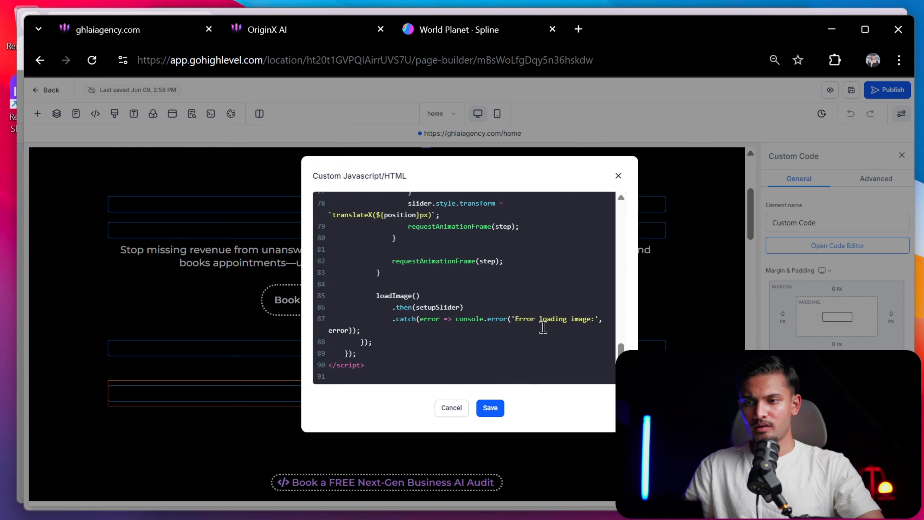
pyautogui.scroll(15, 543, 327)
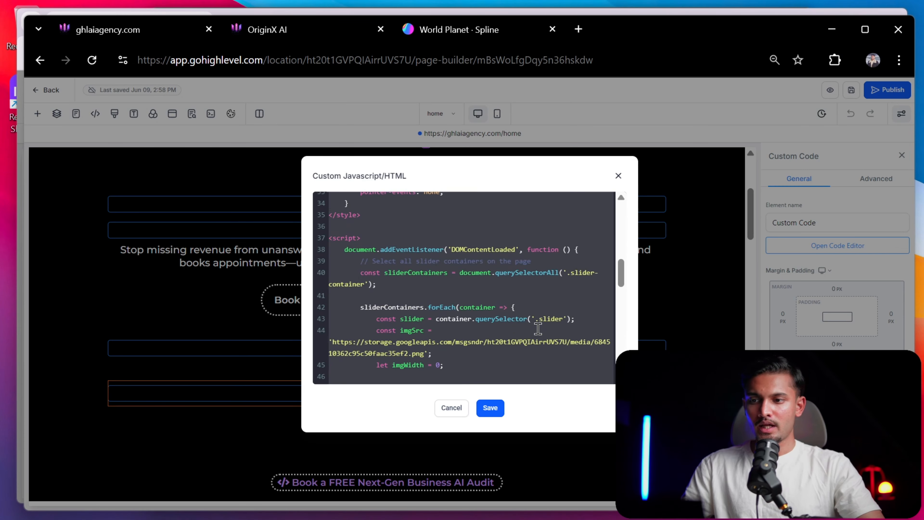
pyautogui.scroll(-5, 529, 331)
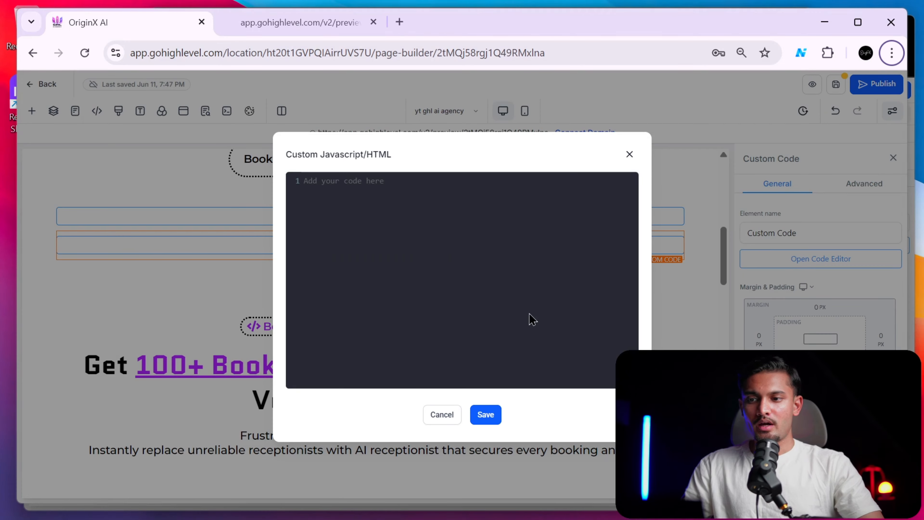
# Paste the slider code into the new page's second Code element and select the image URL assigned to imgSrc.
pyautogui.hotkey('ctrl', 'v')
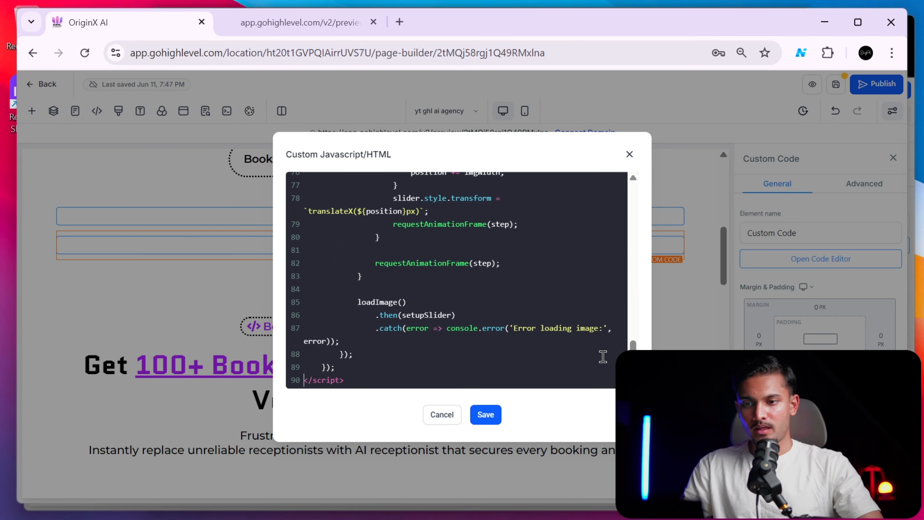
pyautogui.moveTo(633, 345); pyautogui.dragTo(634, 263)
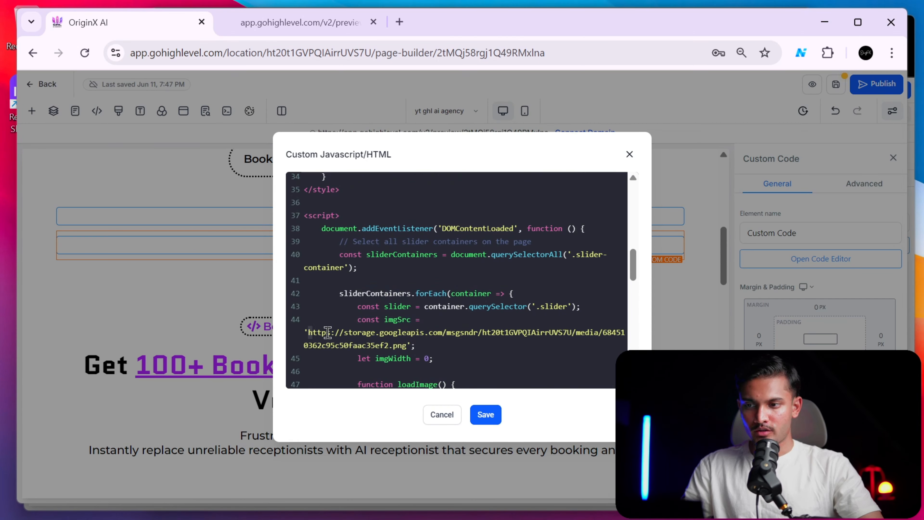
pyautogui.moveTo(308, 332); pyautogui.dragTo(388, 342)
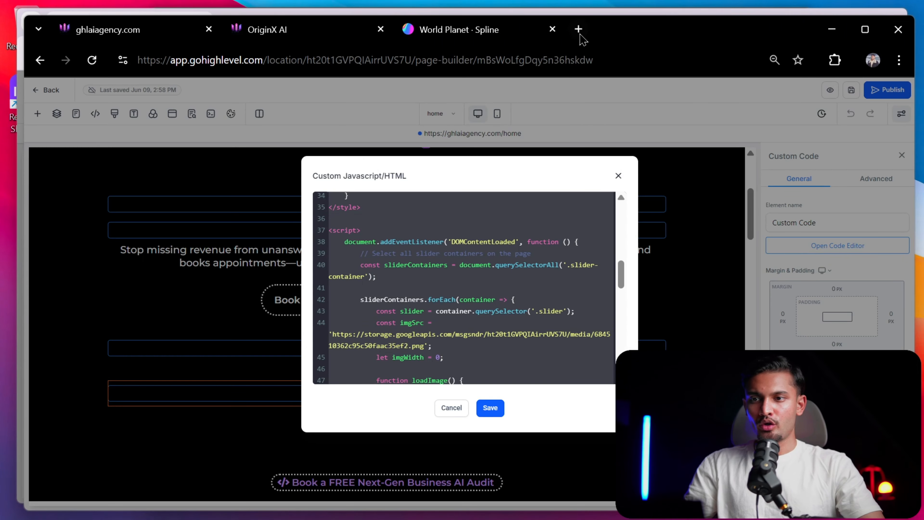
# Open the 8000px × 1000px logo strip design in Canva to view it, and return to the new page's code editor.
pyautogui.click(579, 28)
pyautogui.write('ca')
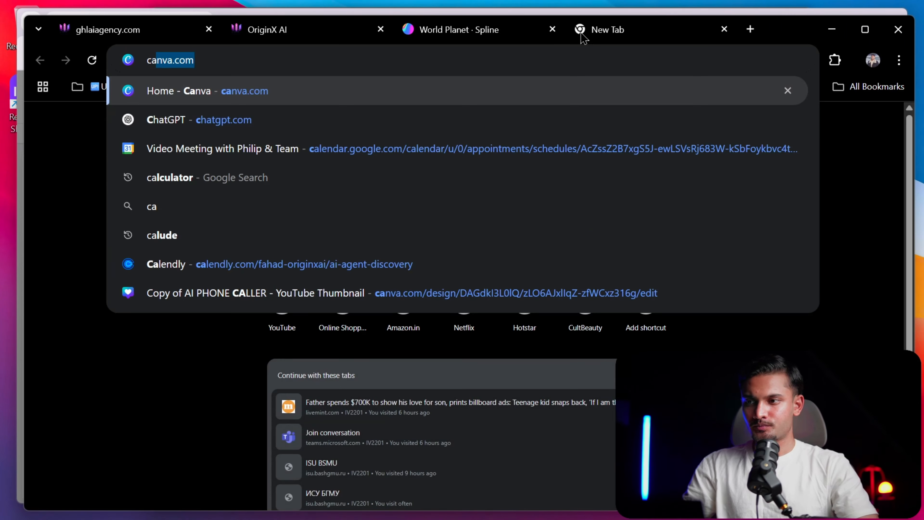
pyautogui.press('Return')
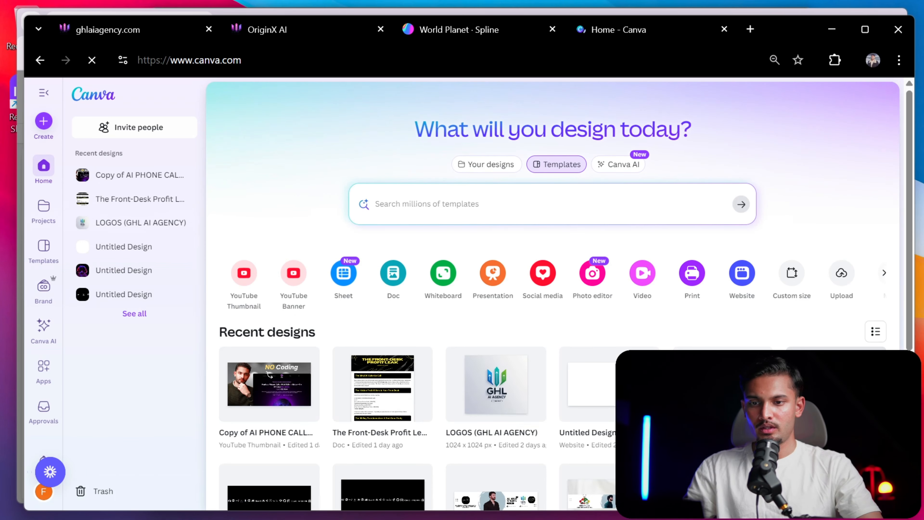
pyautogui.click(836, 384)
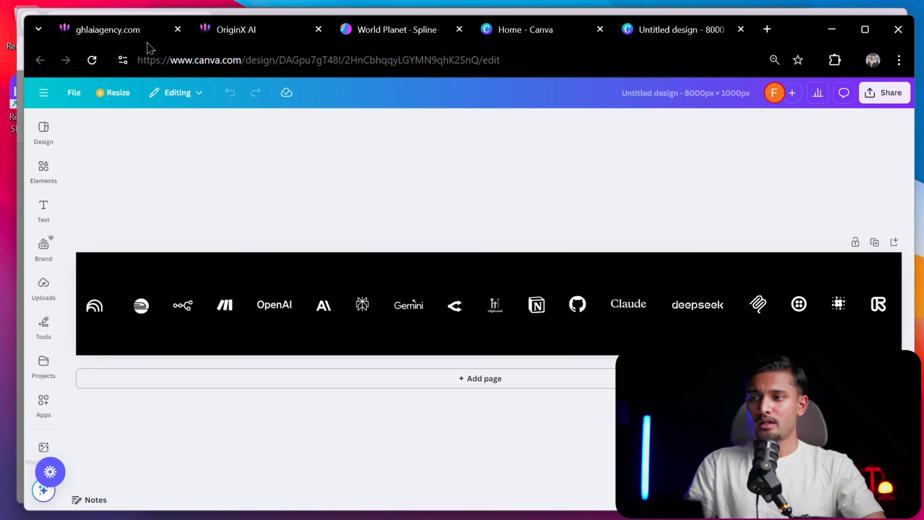
pyautogui.click(174, 12)
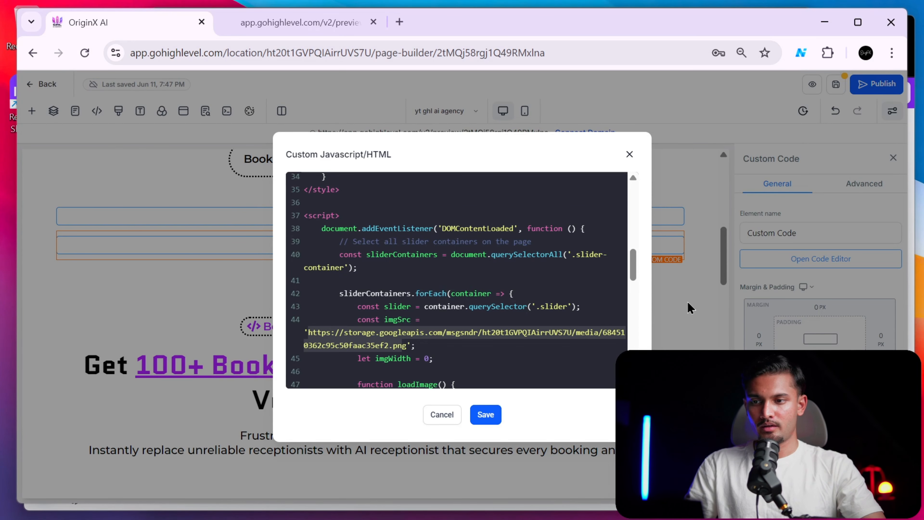
# Close the custom code editor and open the media storage from the header logo's image settings.
pyautogui.click(690, 307)
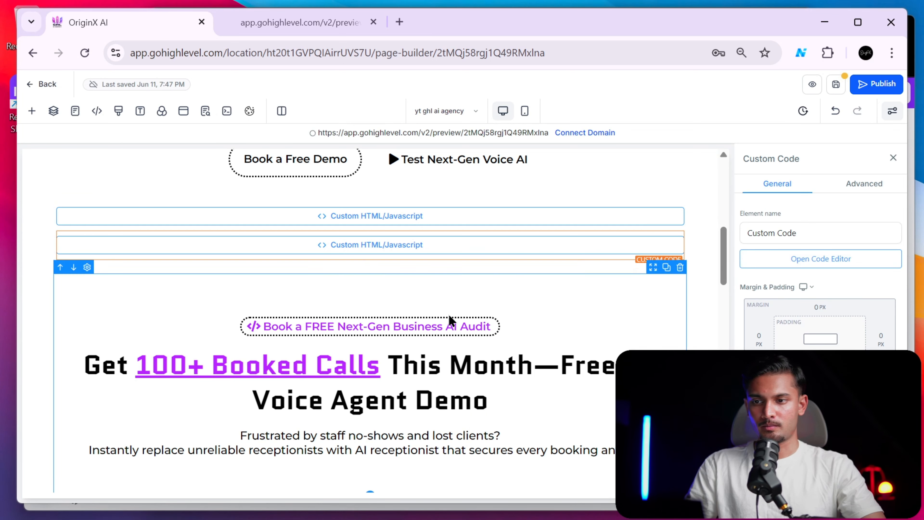
pyautogui.click(443, 362)
pyautogui.scroll(10, 382, 236)
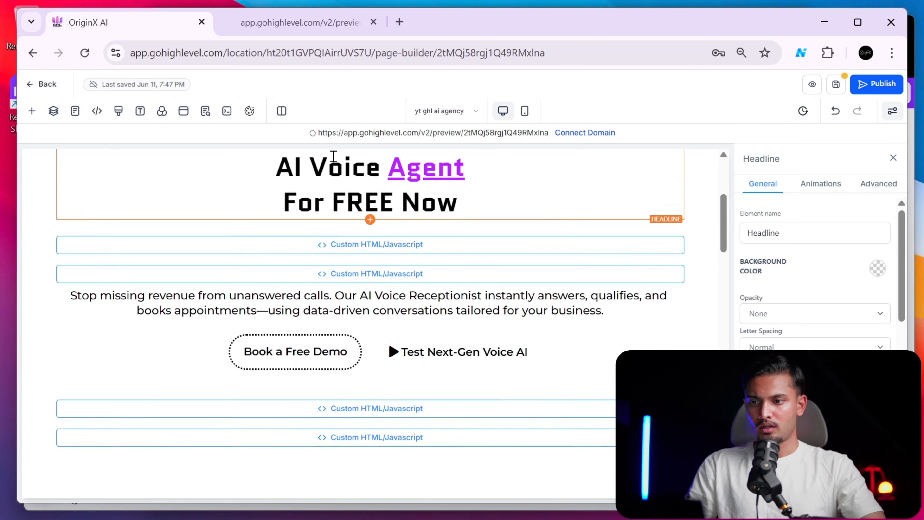
pyautogui.click(389, 202)
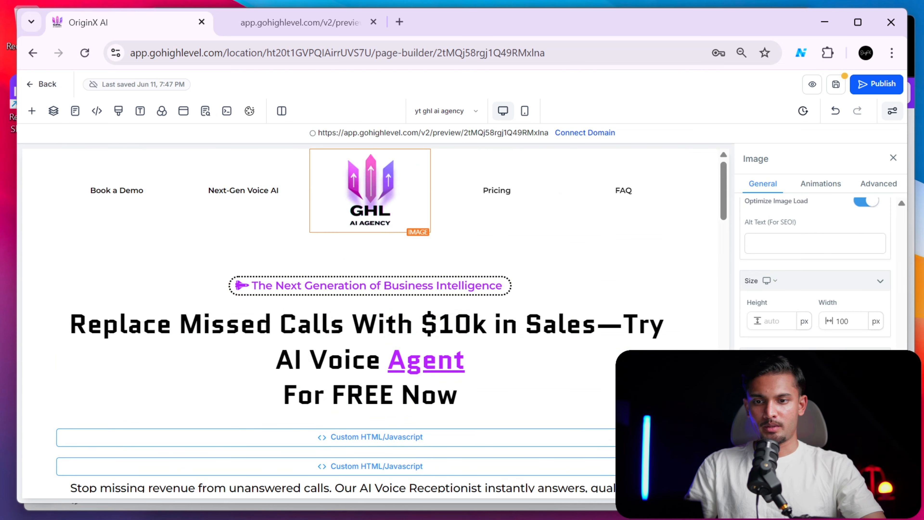
pyautogui.scroll(4, 853, 335)
pyautogui.scroll(-4, 854, 335)
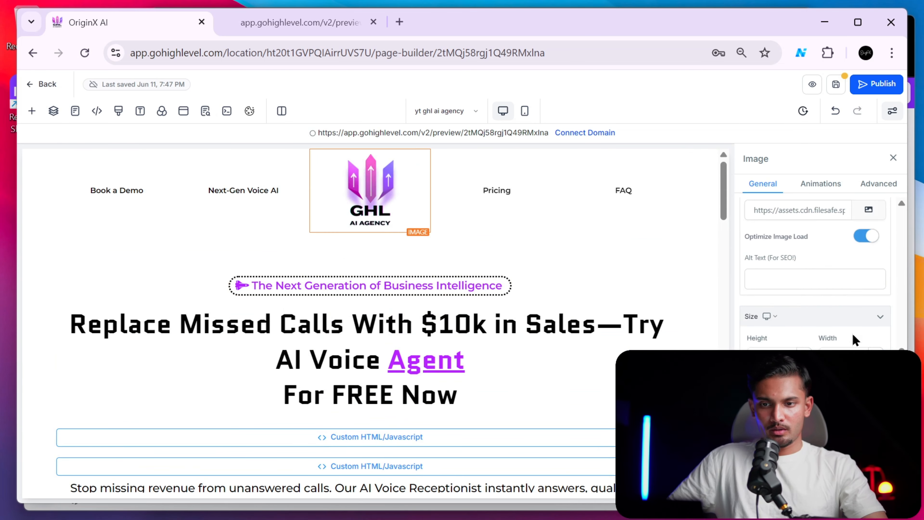
pyautogui.scroll(8, 854, 336)
pyautogui.scroll(-8, 844, 343)
pyautogui.scroll(3, 854, 323)
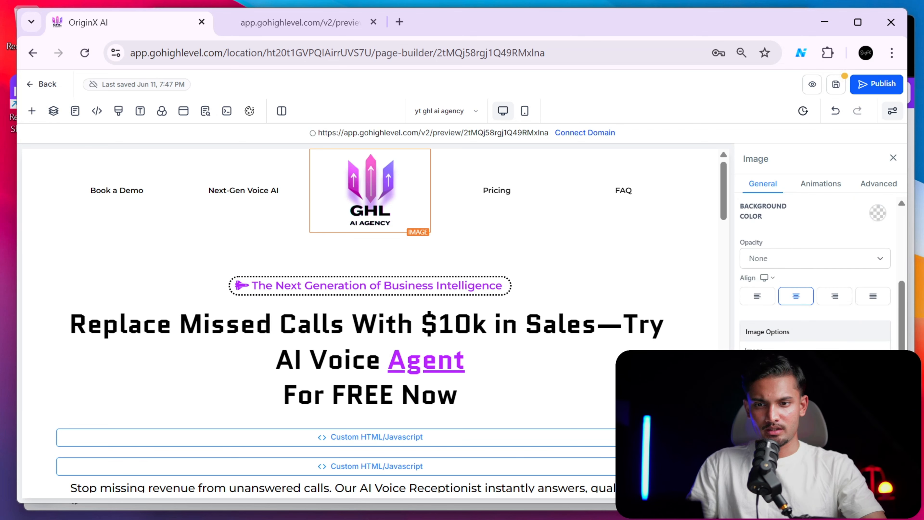
pyautogui.click(877, 368)
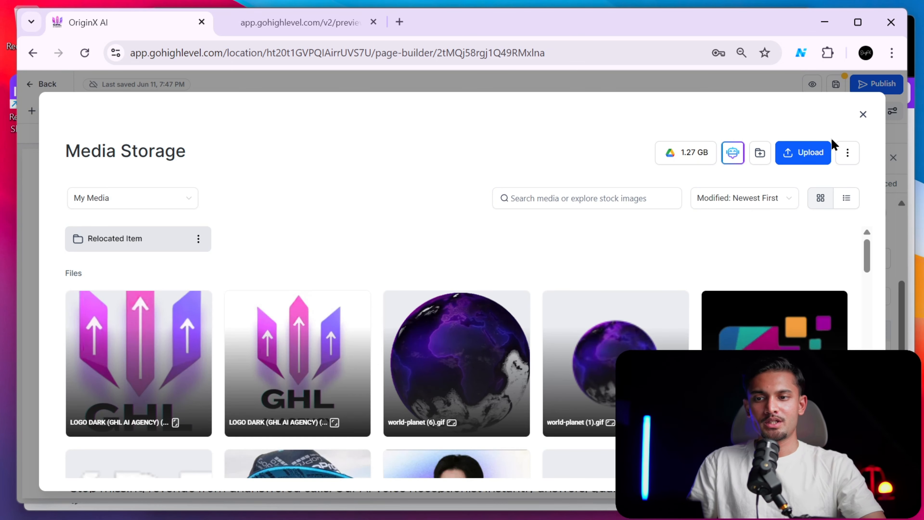
# Browse the media storage files for the slider image Untitled design (7).png, and close the storage.
pyautogui.scroll(-3, 379, 408)
pyautogui.scroll(-15, 516, 367)
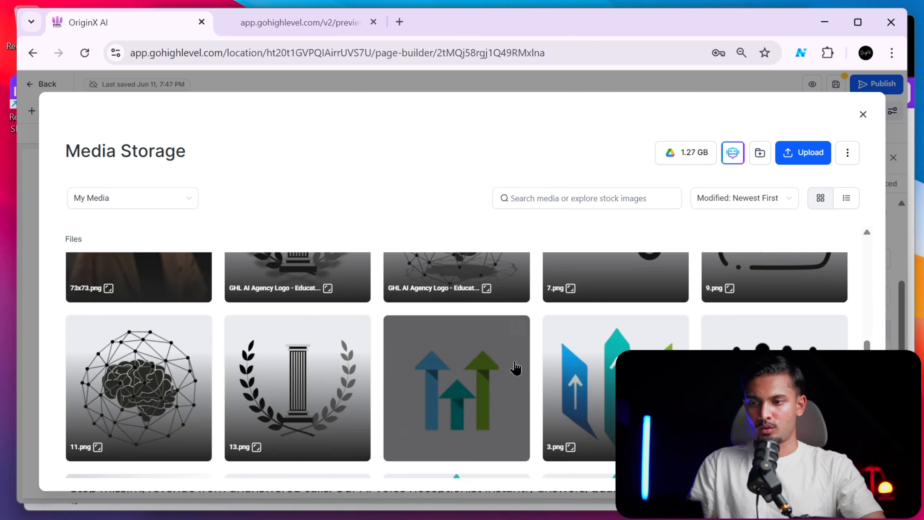
pyautogui.scroll(-15, 513, 367)
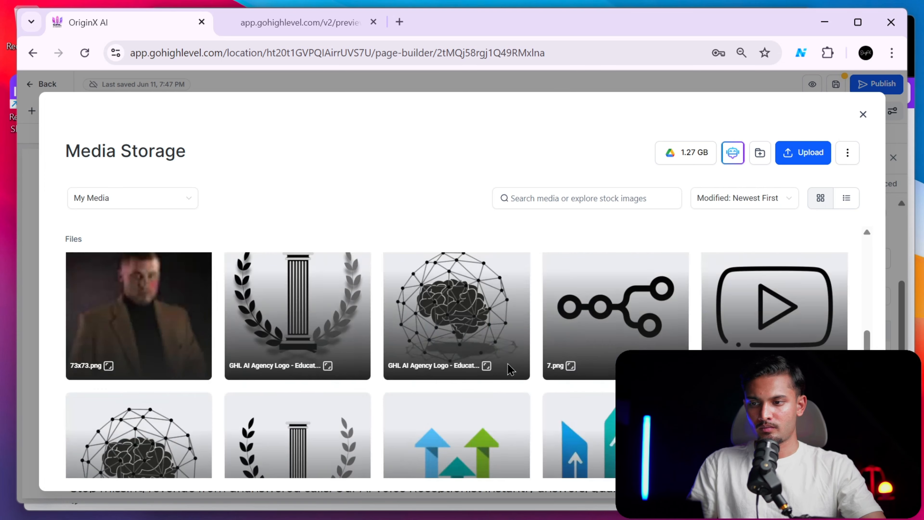
pyautogui.scroll(-3, 510, 369)
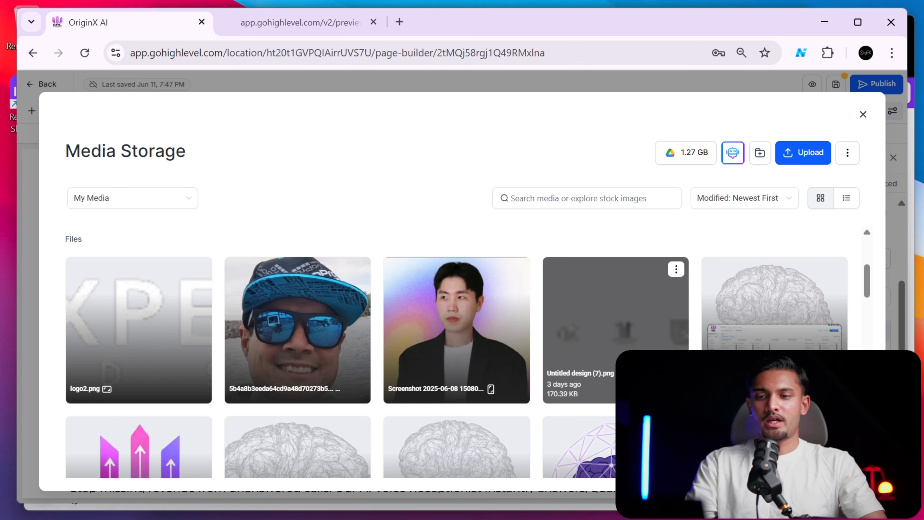
pyautogui.scroll(5, 560, 320)
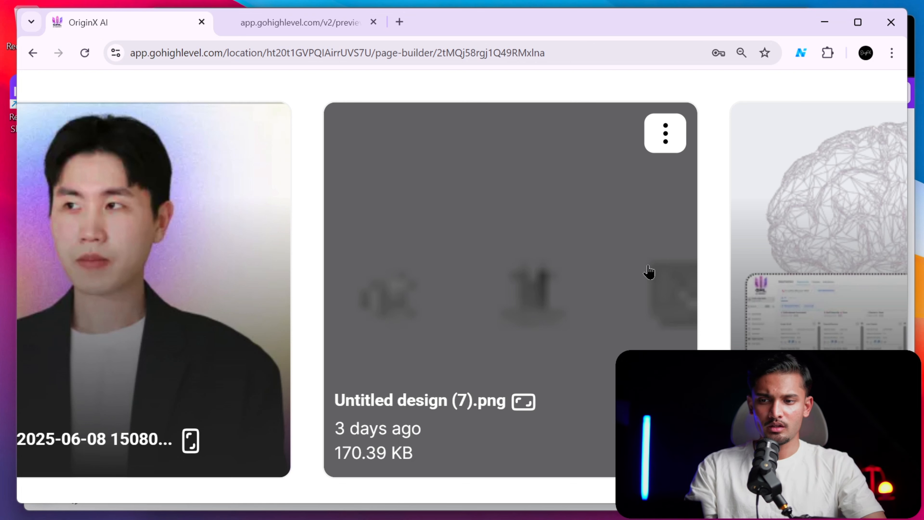
pyautogui.scroll(-5, 648, 271)
pyautogui.click(860, 117)
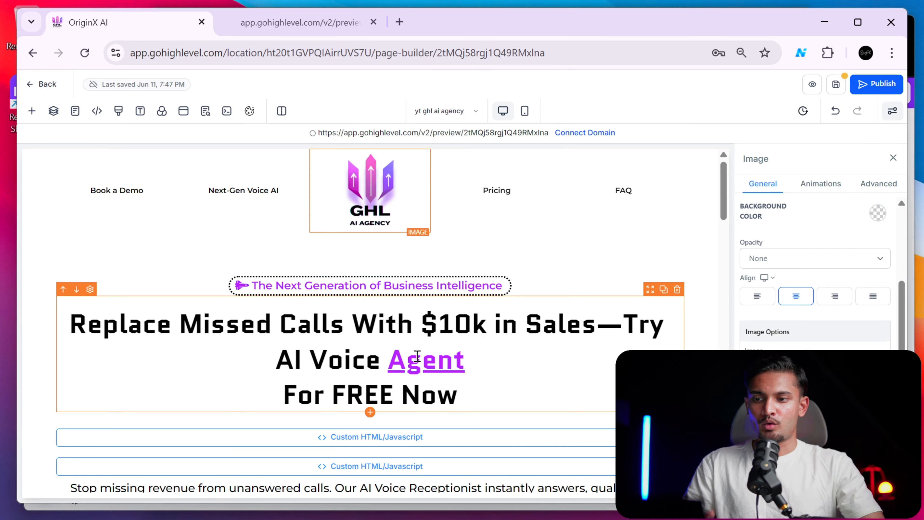
# Reopen the media storage, show the link option for the first GHL AI Agency logo file, and close it.
pyautogui.scroll(-5, 417, 357)
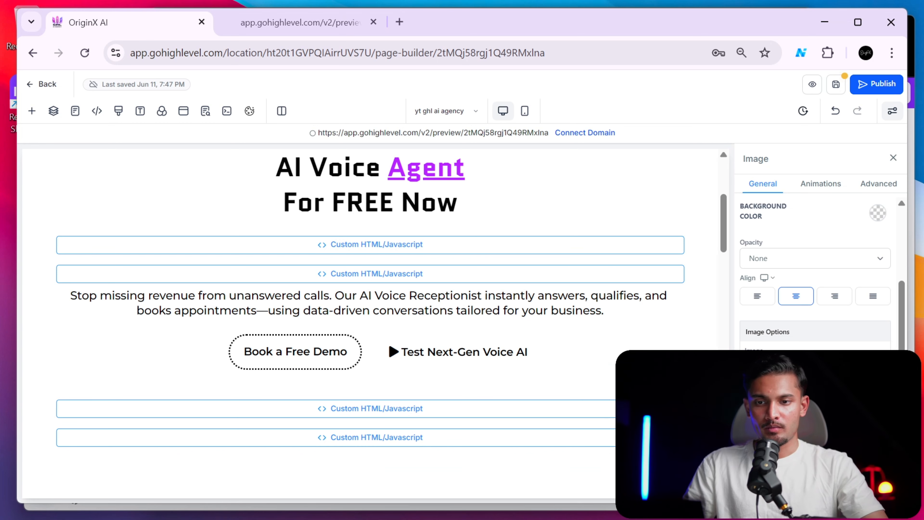
pyautogui.click(815, 379)
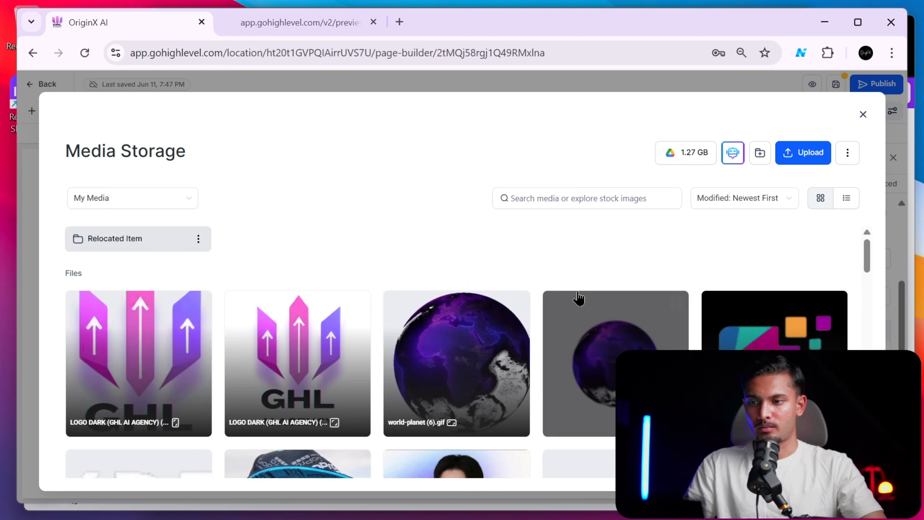
pyautogui.moveTo(199, 310)
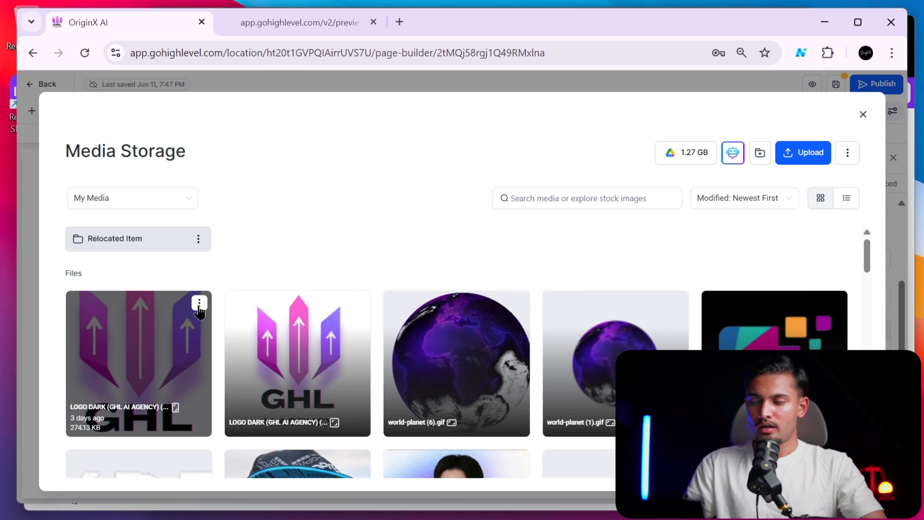
pyautogui.click(199, 303)
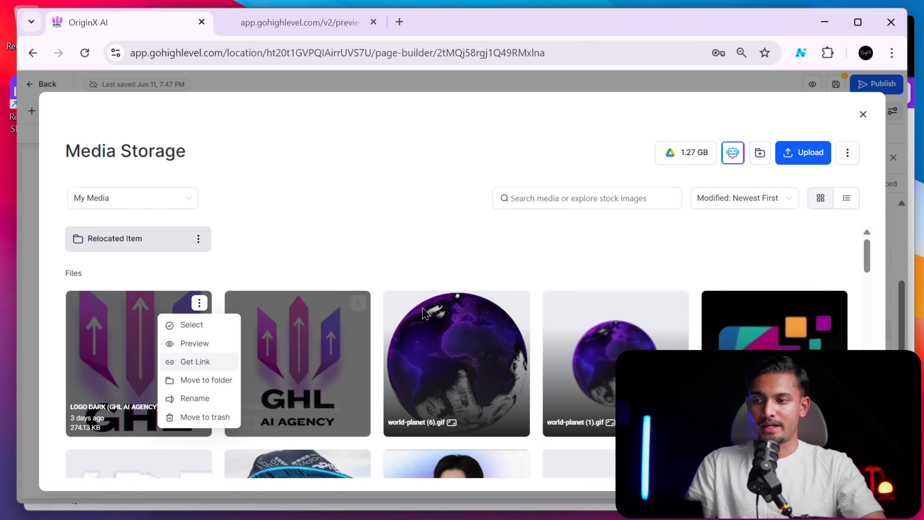
pyautogui.click(863, 114)
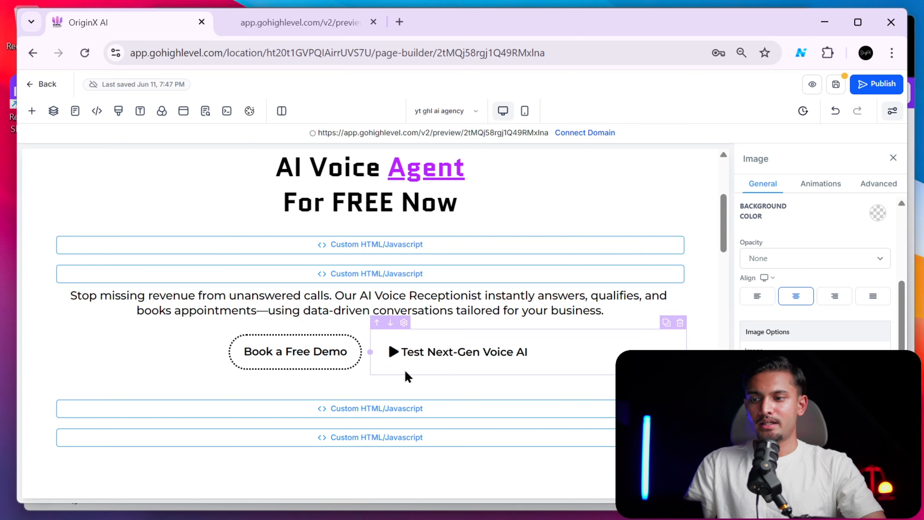
# Paste the image slider code from the other page builder window into the lower custom code element beneath the hero buttons.
pyautogui.click(391, 438)
pyautogui.click(833, 260)
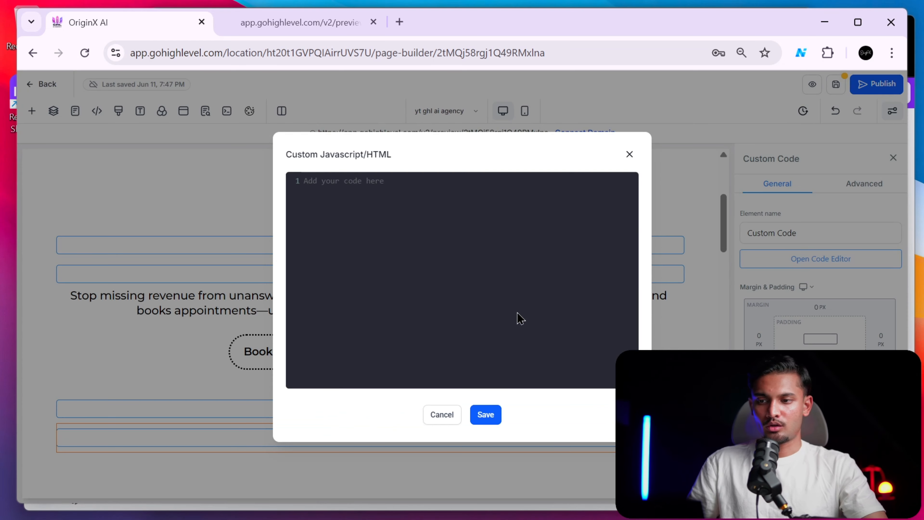
pyautogui.click(295, 25)
pyautogui.click(177, 25)
pyautogui.hotkey('alt', 'Tab')
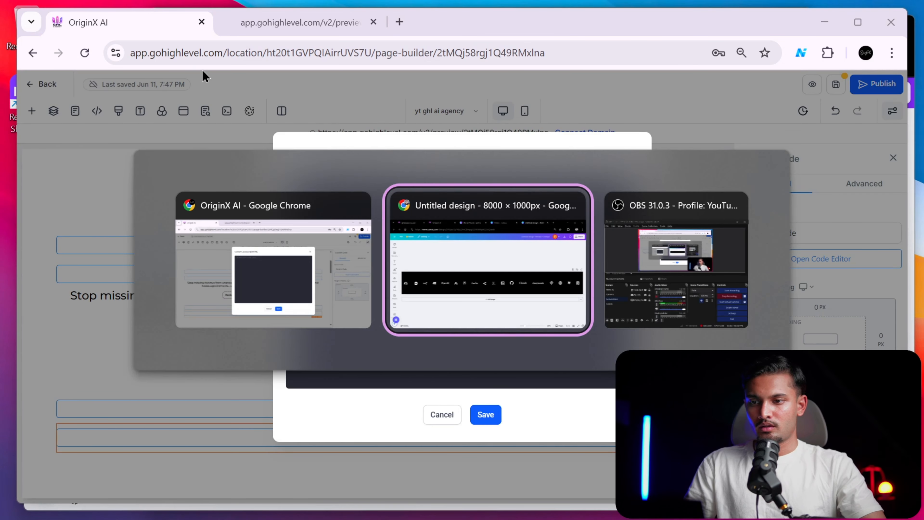
pyautogui.hotkey('alt', 'Tab')
pyautogui.hotkey('alt', 'Tab')
pyautogui.hotkey('alt', 'Tab')
pyautogui.press('Tab')
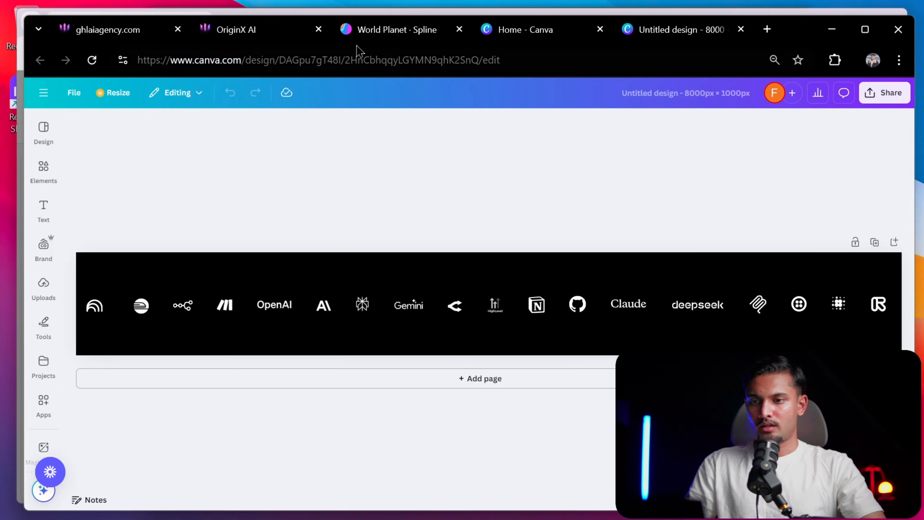
pyautogui.click(244, 32)
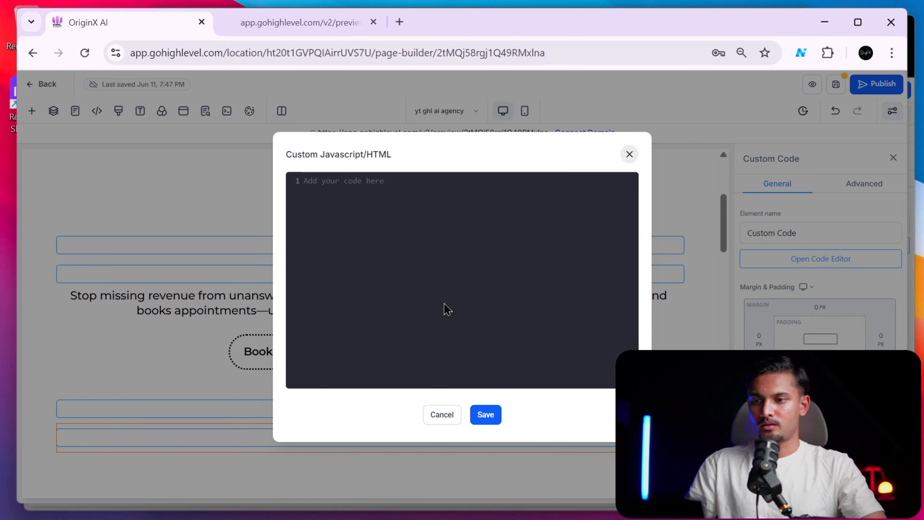
pyautogui.hotkey('ctrl', 'v')
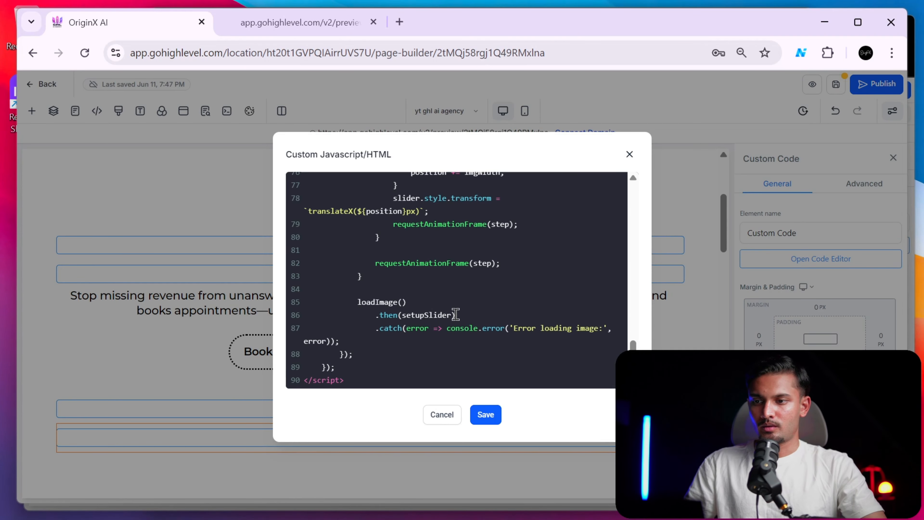
# Review the imgSrc image address in the slider script and save the custom code.
pyautogui.scroll(15, 455, 314)
pyautogui.scroll(-6, 456, 314)
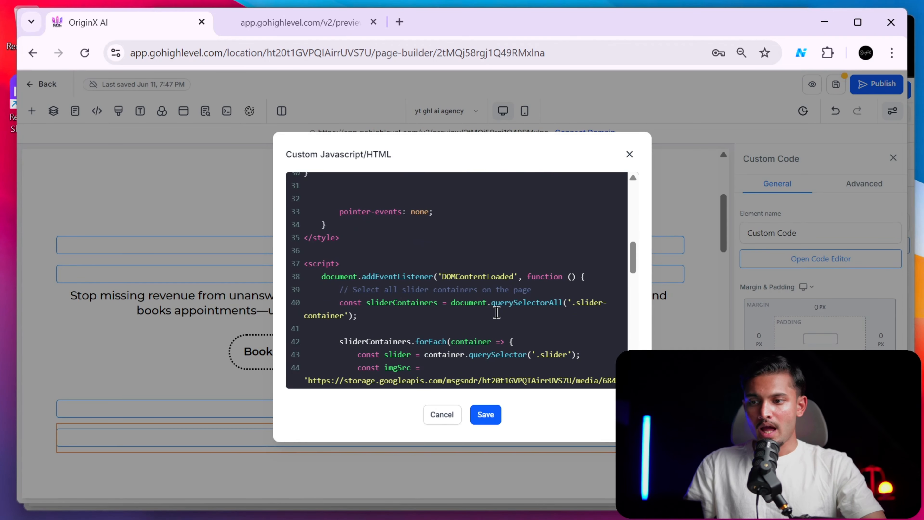
pyautogui.scroll(-5, 510, 291)
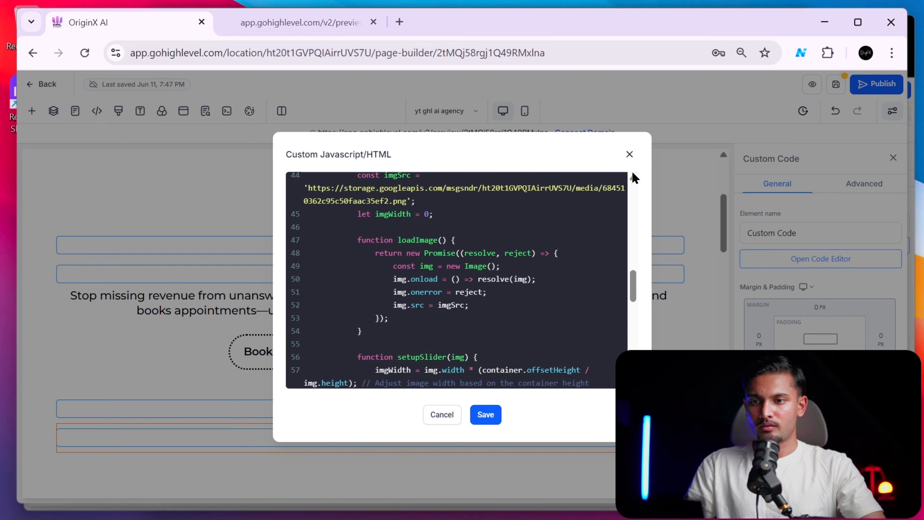
pyautogui.scroll(2, 616, 195)
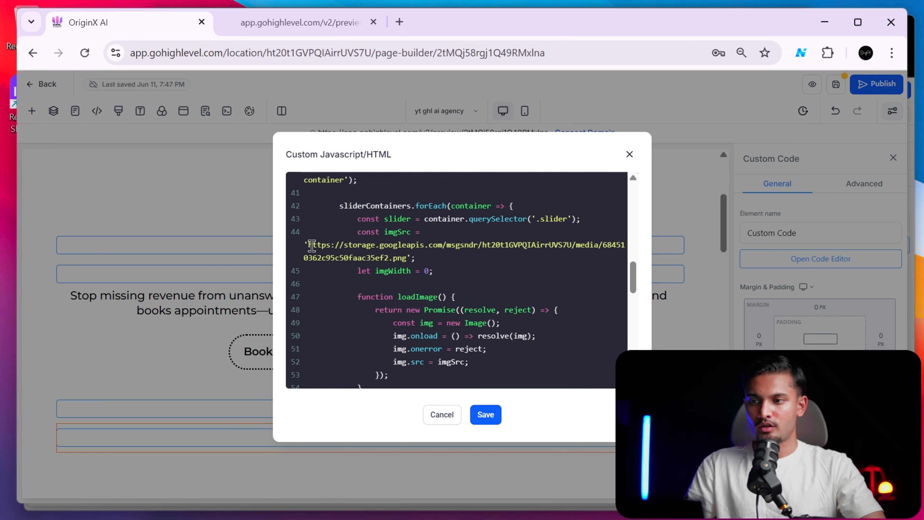
pyautogui.moveTo(310, 246); pyautogui.dragTo(353, 241)
pyautogui.click(406, 232)
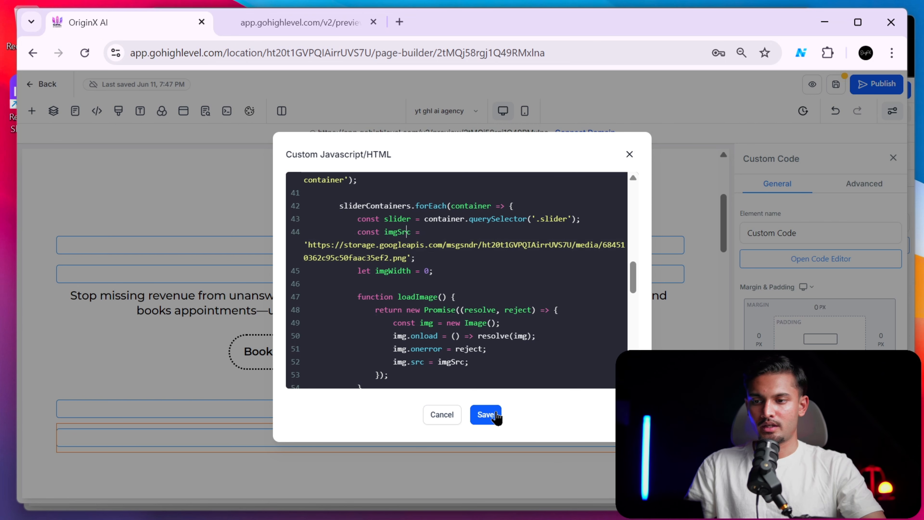
pyautogui.click(488, 415)
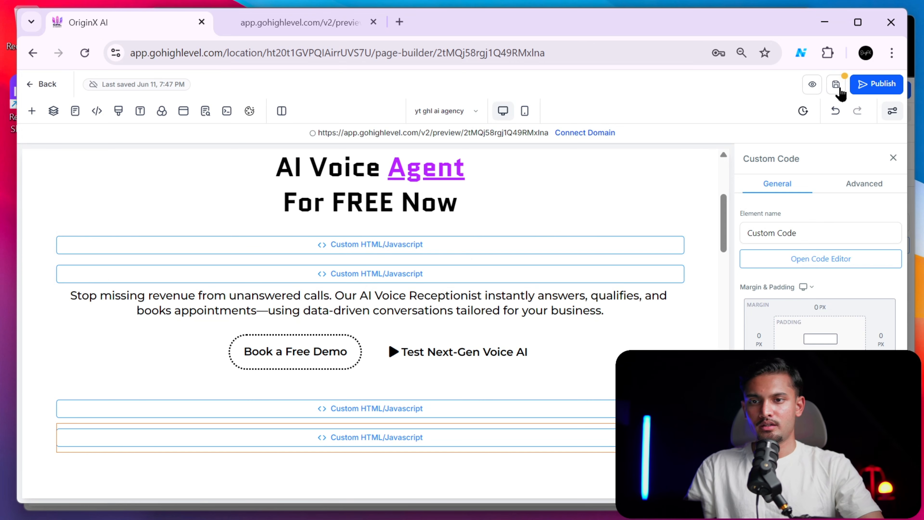
# Check the hero area in the page preview and return to the page builder.
pyautogui.click(316, 32)
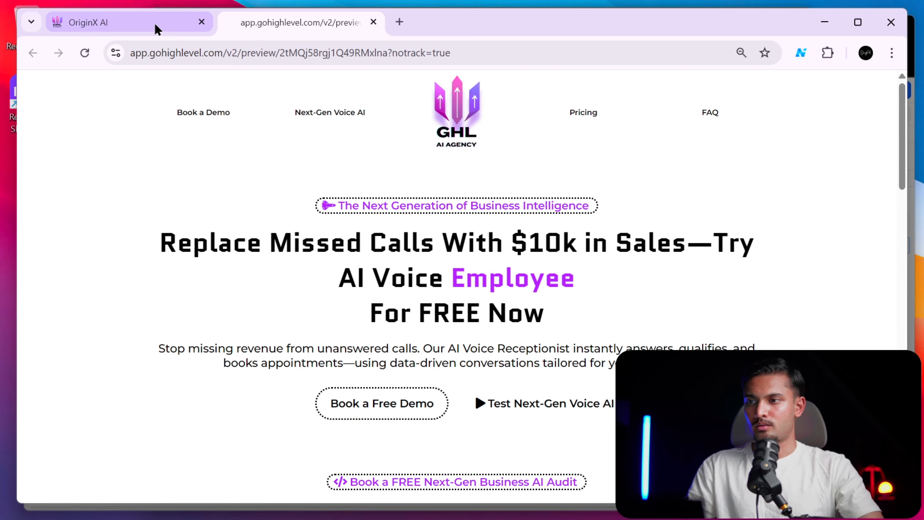
pyautogui.click(157, 29)
pyautogui.click(311, 31)
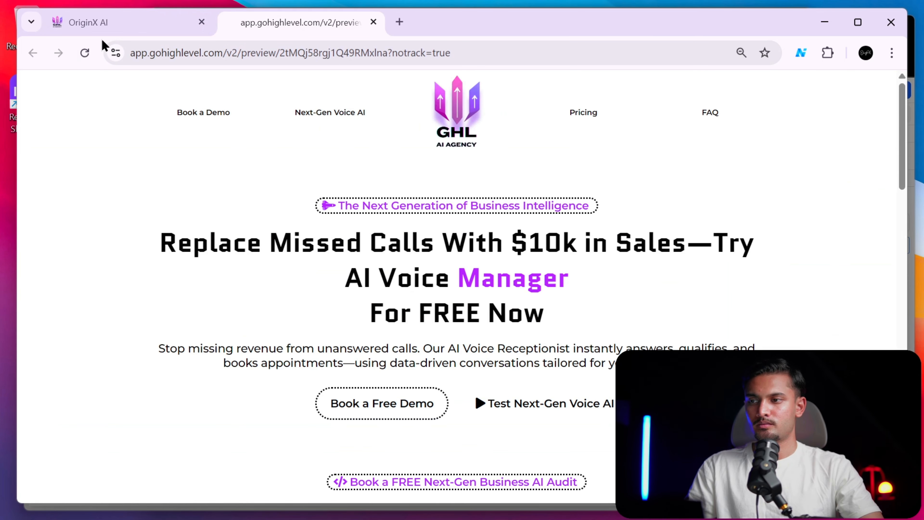
pyautogui.click(140, 32)
# Switch to the 8000 × 1000 px logo strip design in Canva and set its background colour to white.
pyautogui.hotkey('alt', 'Tab')
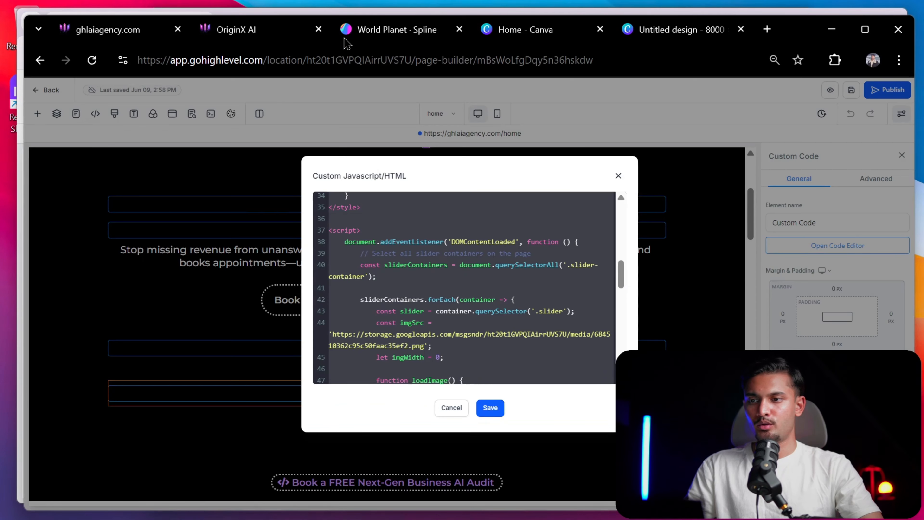
pyautogui.click(550, 34)
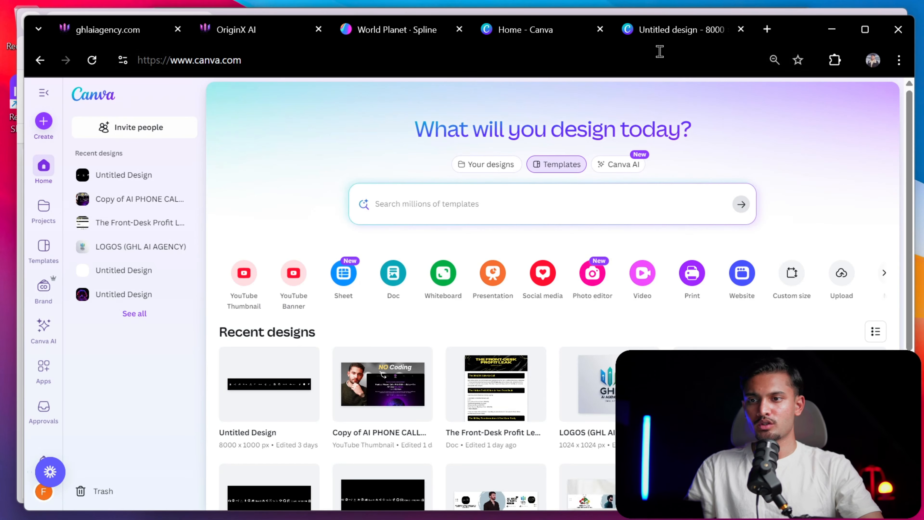
pyautogui.click(697, 35)
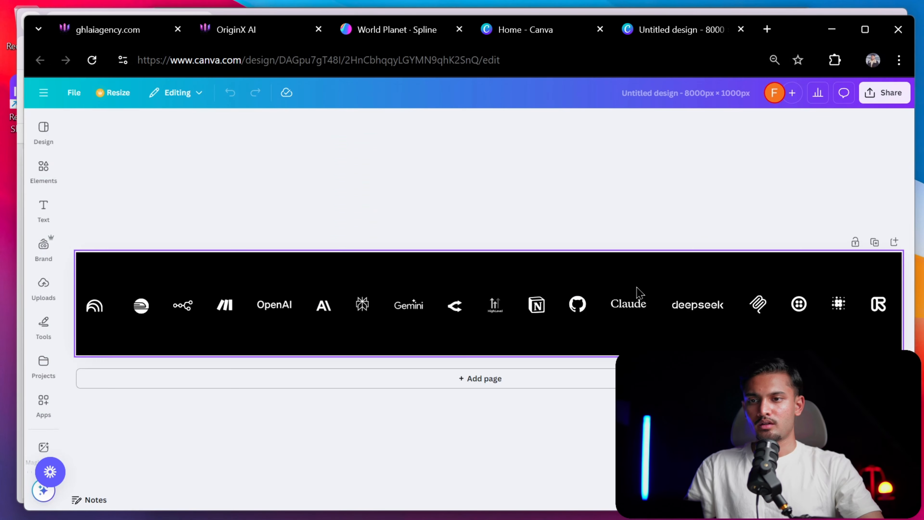
pyautogui.click(612, 281)
pyautogui.click(410, 123)
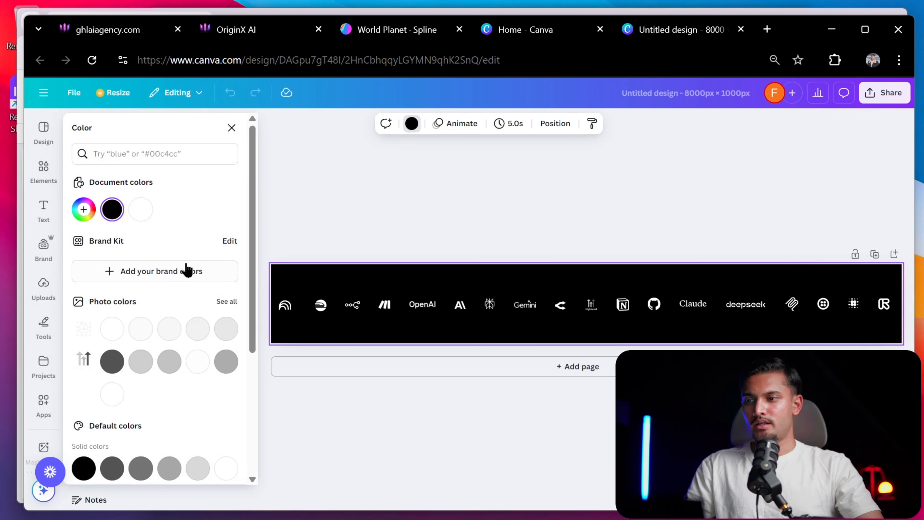
pyautogui.click(147, 210)
pyautogui.click(742, 227)
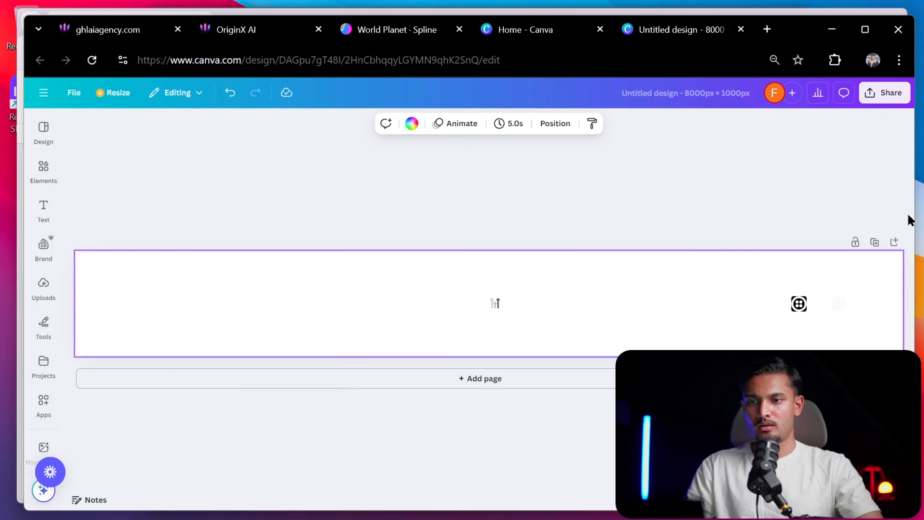
pyautogui.moveTo(910, 200); pyautogui.dragTo(51, 368)
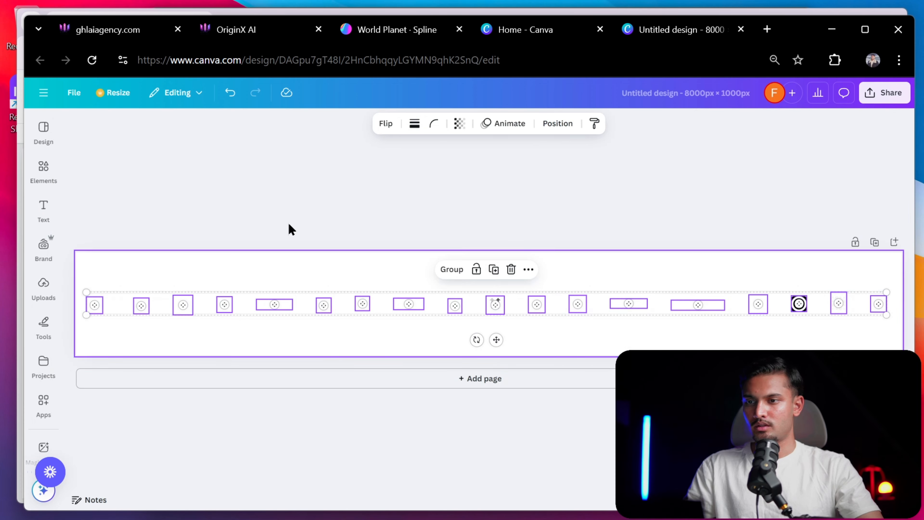
pyautogui.click(416, 178)
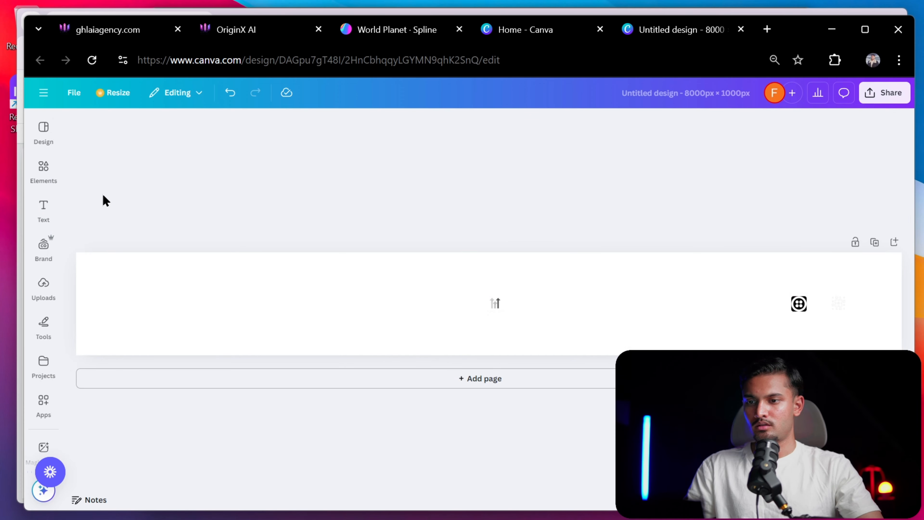
# Recolour the first logo in the strip to black and deselect it.
pyautogui.moveTo(91, 248); pyautogui.dragTo(468, 419)
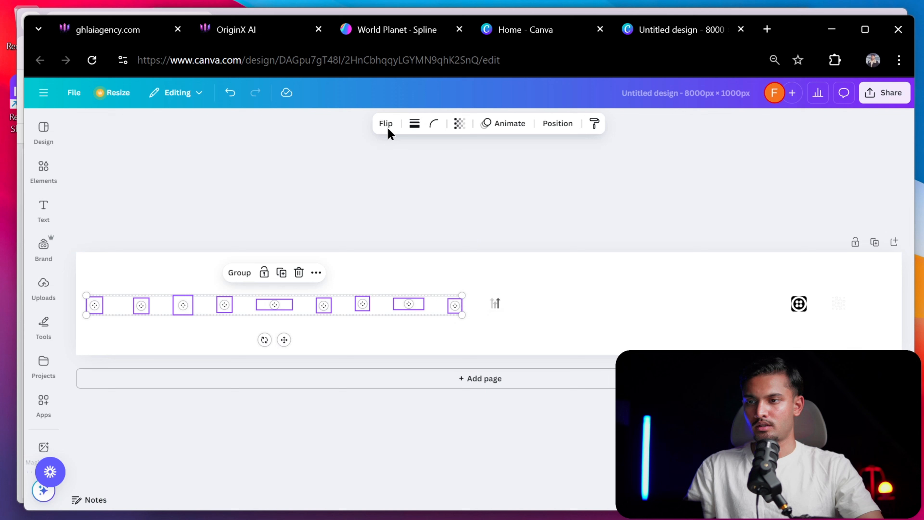
pyautogui.click(428, 179)
pyautogui.click(91, 304)
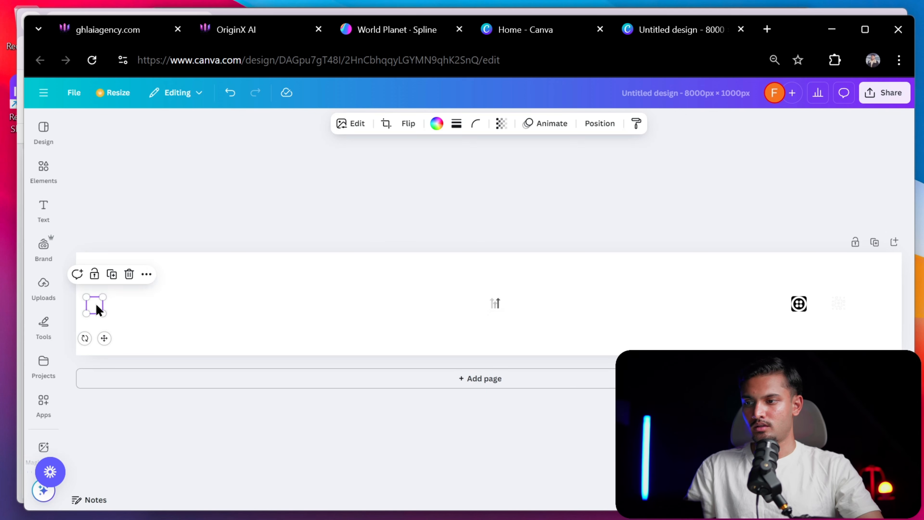
pyautogui.click(438, 128)
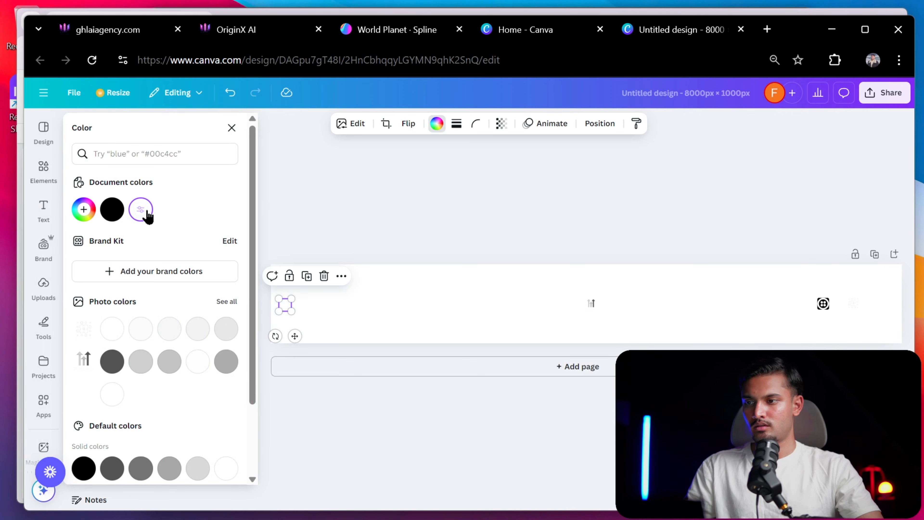
pyautogui.click(113, 208)
pyautogui.click(232, 128)
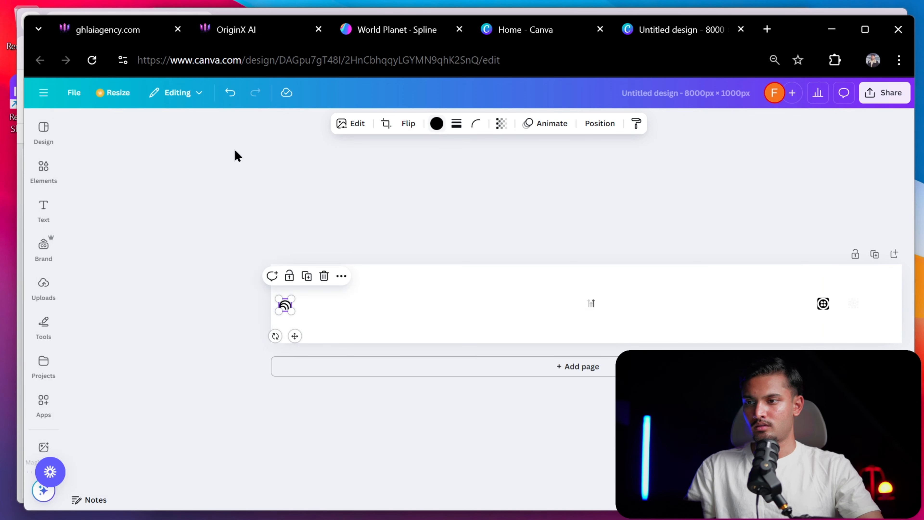
pyautogui.click(226, 239)
# Select the second white logo in the strip, beside the black arc logo.
pyautogui.moveTo(113, 247); pyautogui.dragTo(284, 389)
pyautogui.click(148, 314)
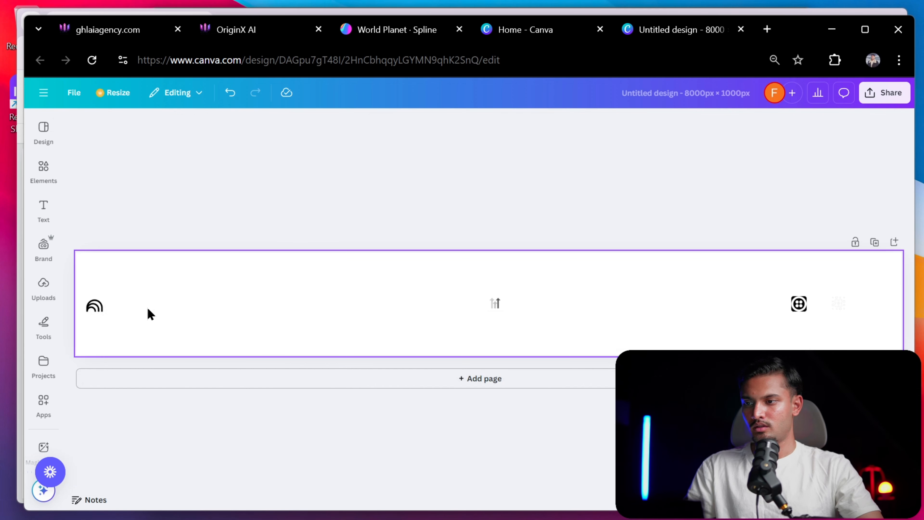
pyautogui.click(148, 313)
pyautogui.click(168, 311)
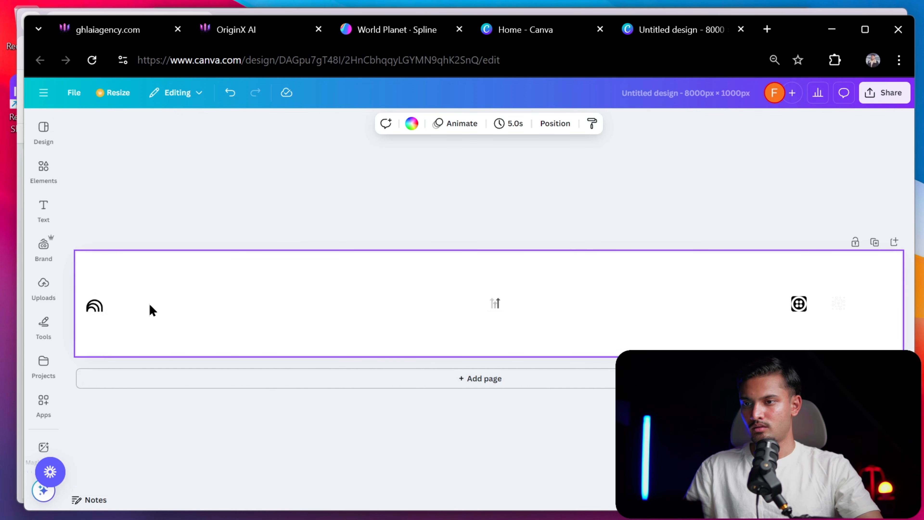
pyautogui.click(142, 308)
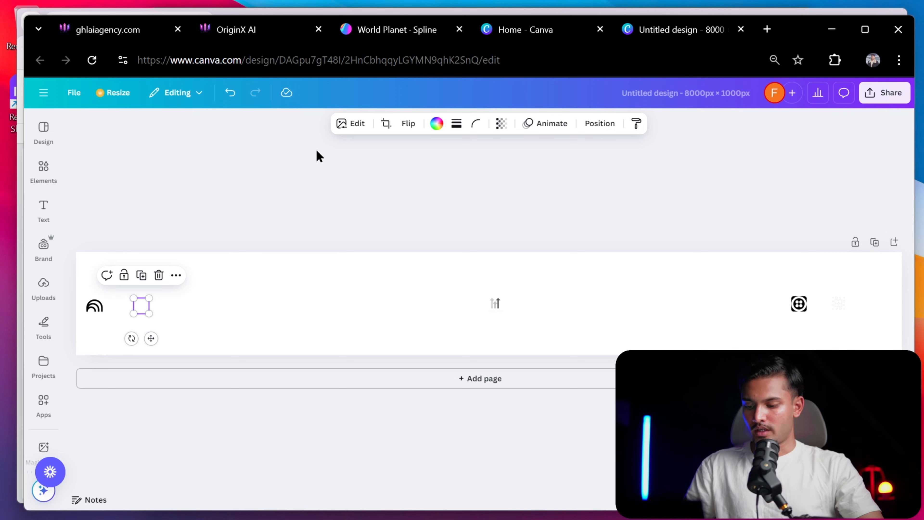
# View the full black logo strip with the uploads list hidden, and bring up the ghlaiagency.com page.
pyautogui.hotkey('alt', 'Tab')
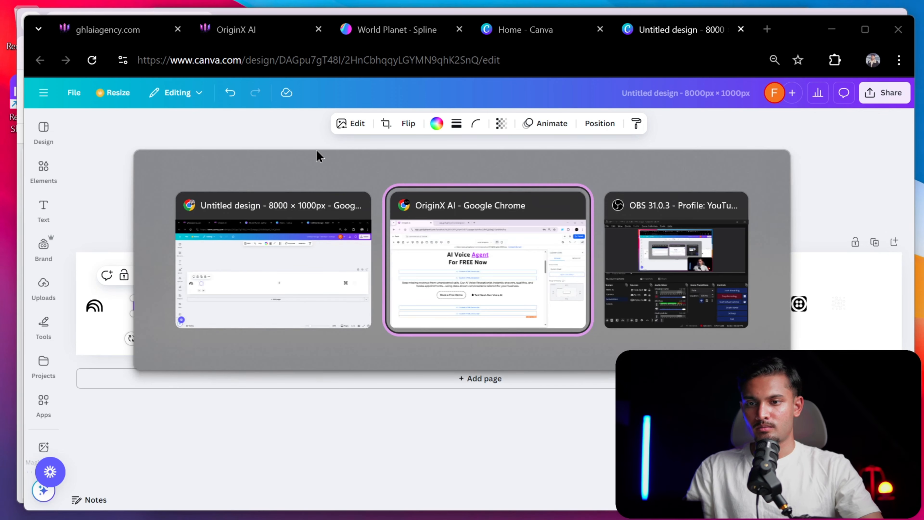
pyautogui.hotkey('alt', 'Tab')
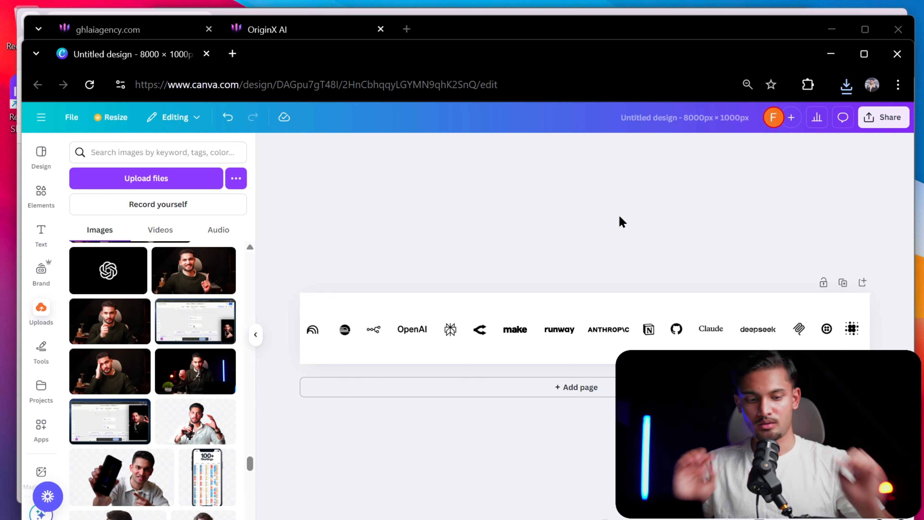
pyautogui.click(256, 334)
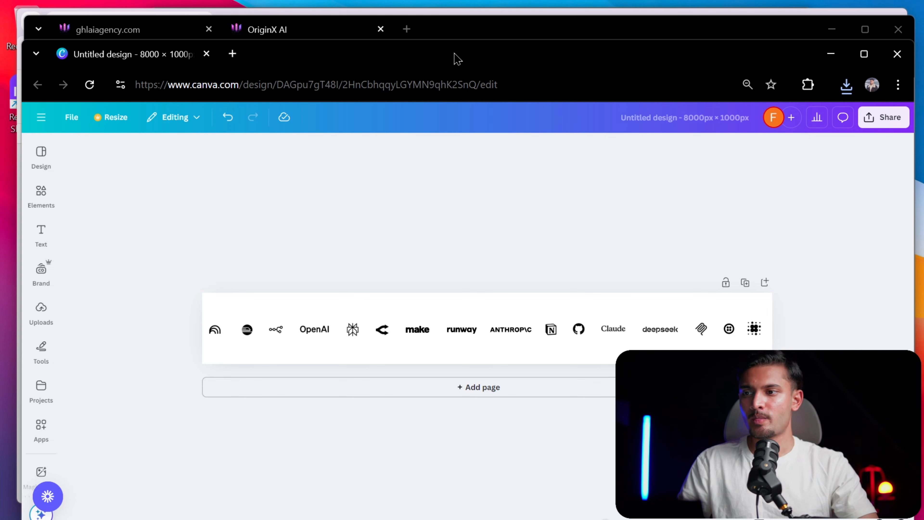
pyautogui.click(178, 37)
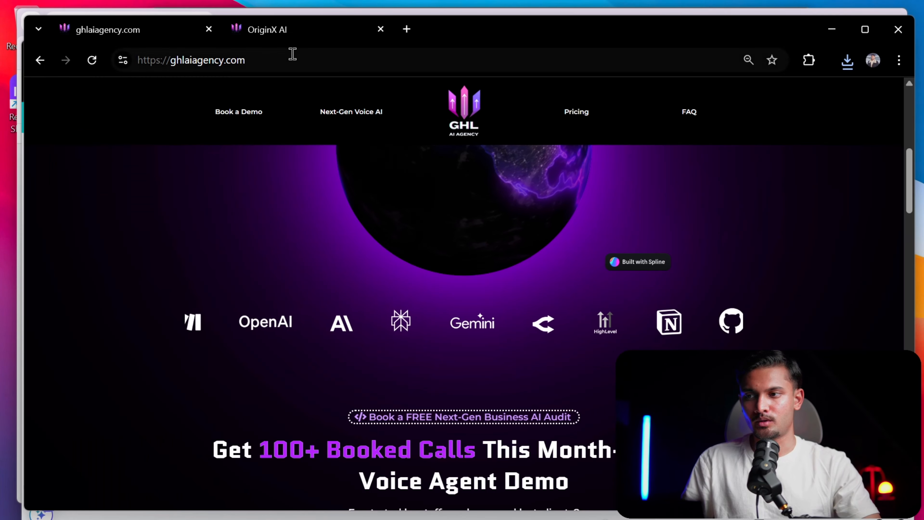
# Close the Untitled design.png image preview and switch to the GoHighLevel page builder.
pyautogui.hotkey('alt', 'Tab')
pyautogui.hotkey('alt', 'Tab')
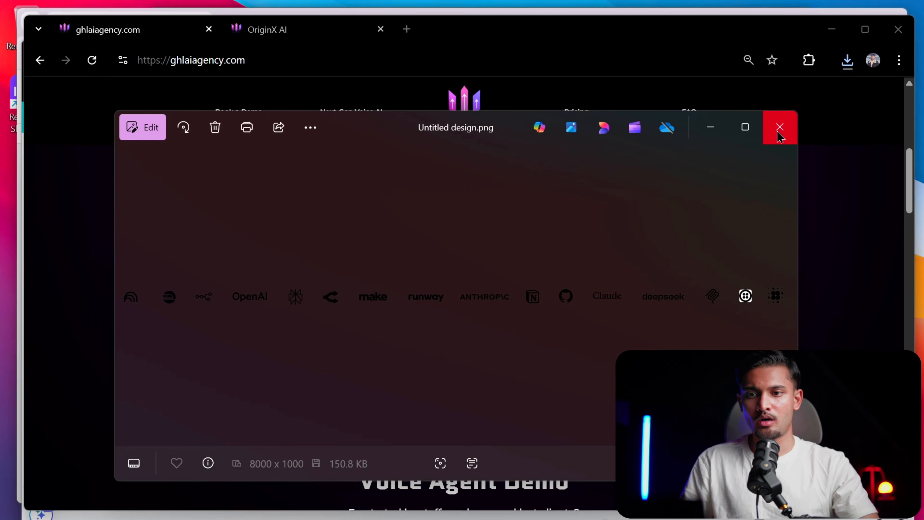
pyautogui.click(780, 128)
pyautogui.hotkey('alt', 'Tab')
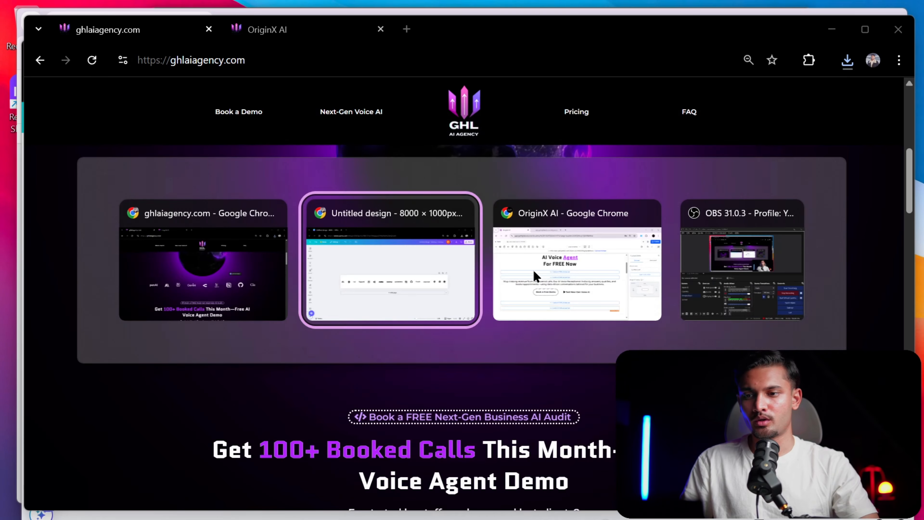
pyautogui.hotkey('alt', 'Tab')
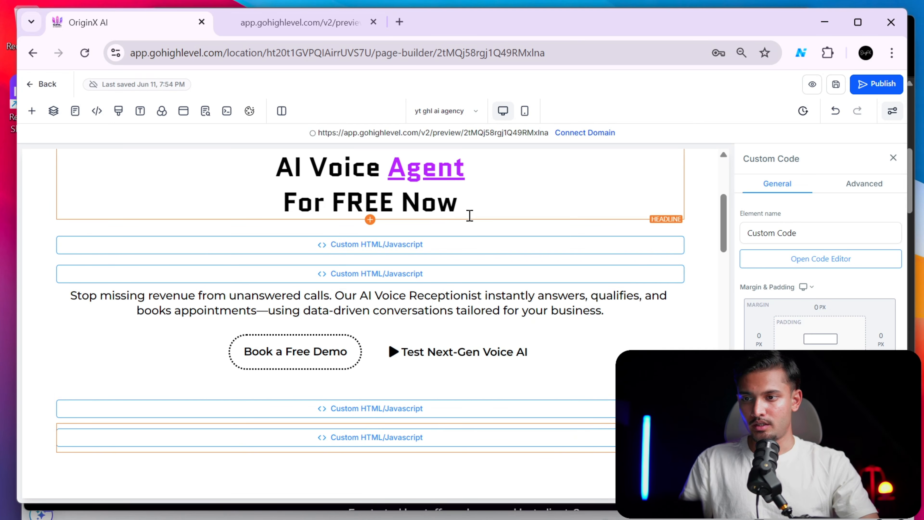
# Select the GHL logo image in the page header and bring up its image options.
pyautogui.scroll(5, 429, 241)
pyautogui.click(423, 227)
pyautogui.scroll(-5, 808, 341)
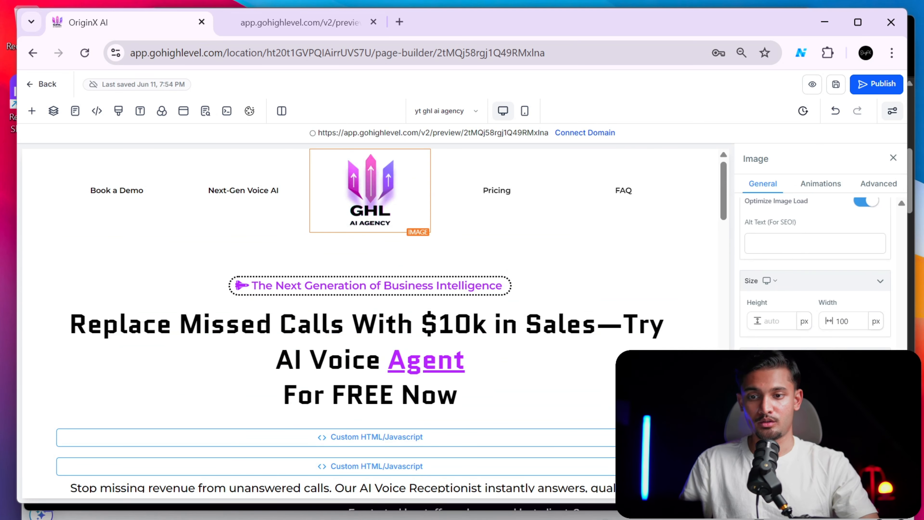
pyautogui.scroll(-3, 865, 272)
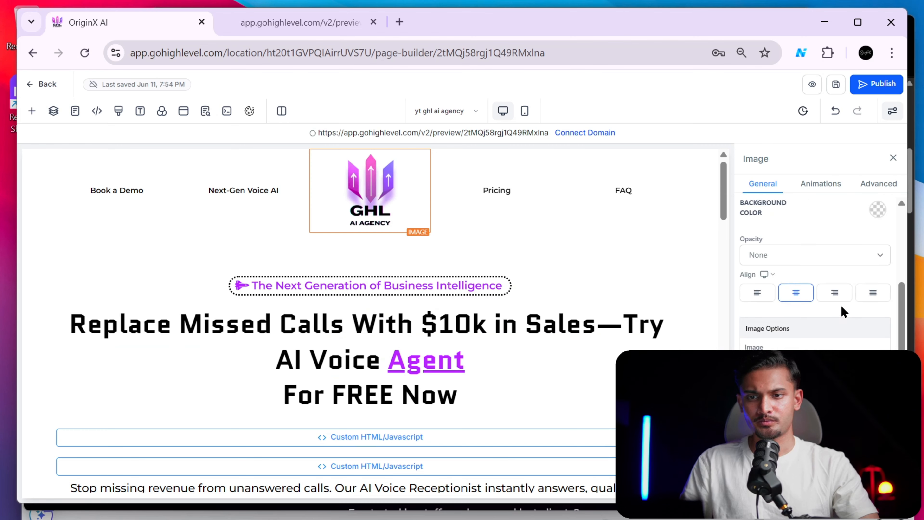
# Reload the page preview and check the hero area around the globe for the logo slider.
pyautogui.click(299, 22)
pyautogui.click(85, 53)
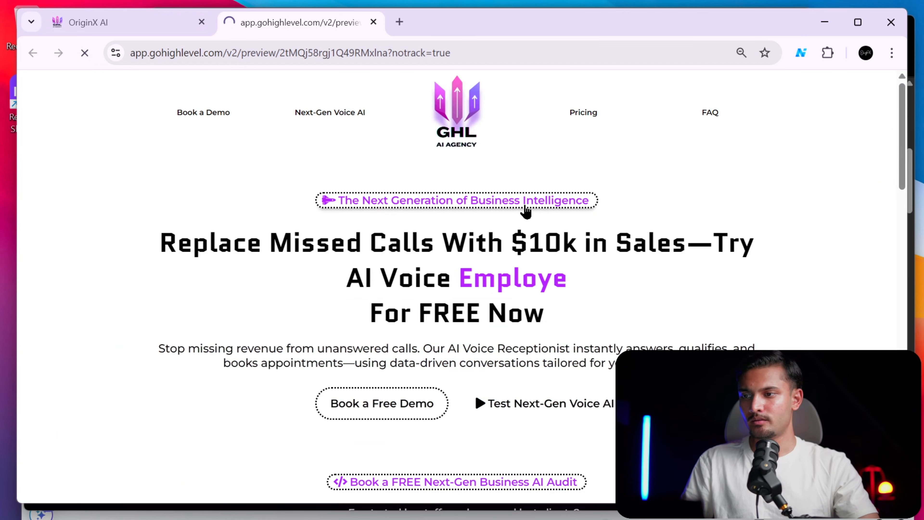
pyautogui.scroll(-5, 538, 209)
pyautogui.scroll(6, 552, 214)
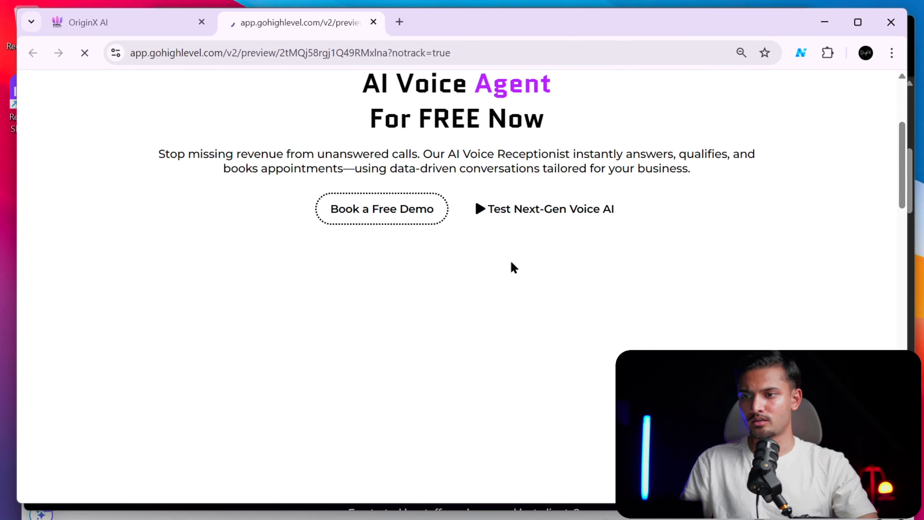
pyautogui.scroll(5, 535, 261)
pyautogui.scroll(-5, 538, 260)
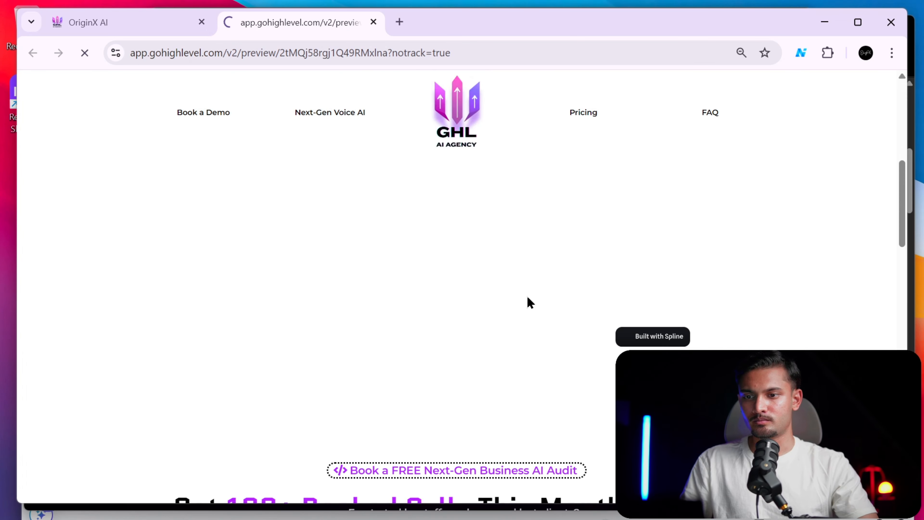
pyautogui.scroll(-4, 550, 295)
pyautogui.scroll(4, 563, 287)
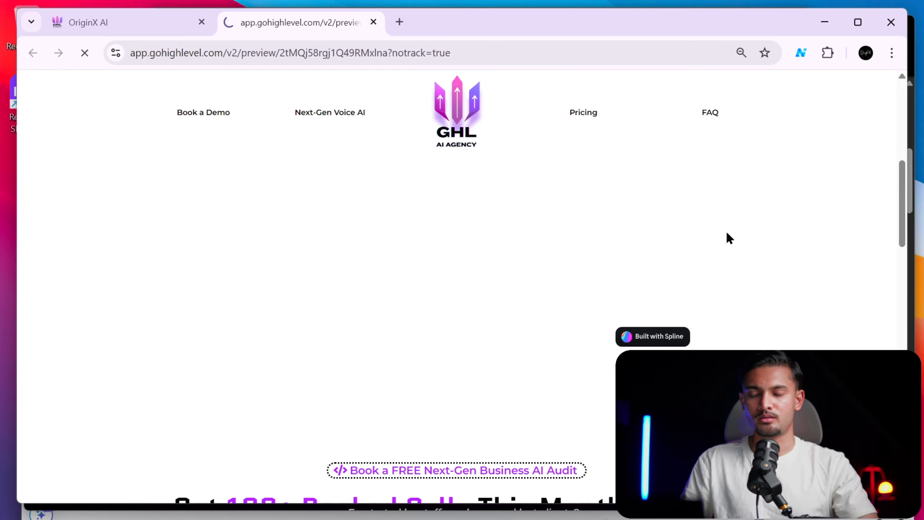
pyautogui.scroll(2, 364, 292)
pyautogui.scroll(-2, 400, 291)
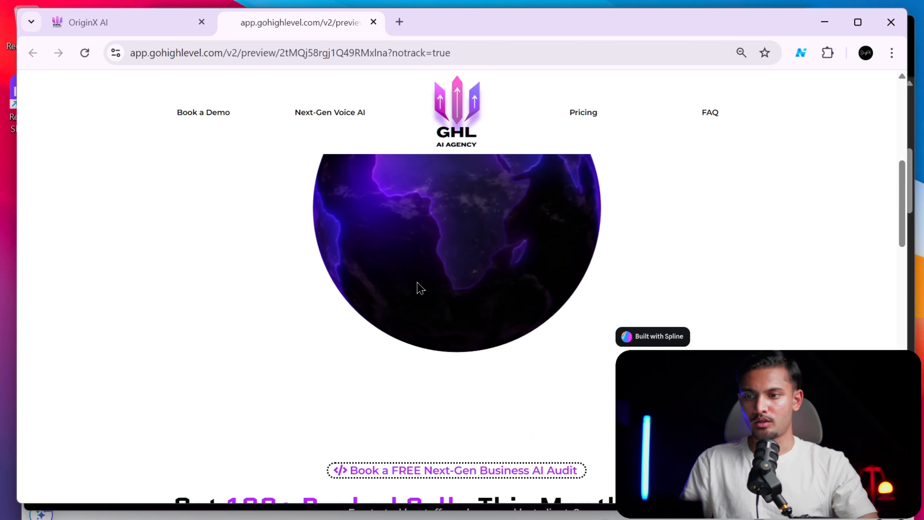
pyautogui.scroll(2, 421, 289)
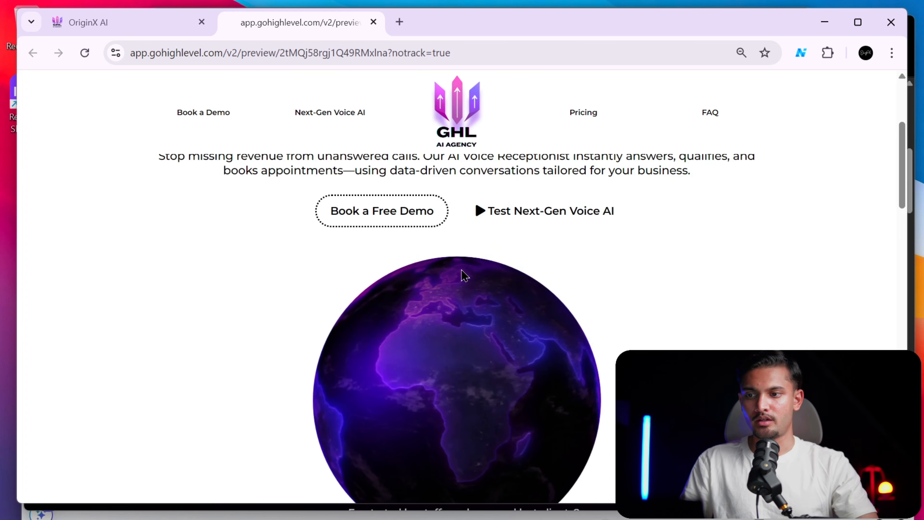
# Open the media storage from the header logo's image options and upload Untitled design.png from the Downloads folder.
pyautogui.click(125, 29)
pyautogui.scroll(-3, 825, 296)
pyautogui.scroll(3, 866, 306)
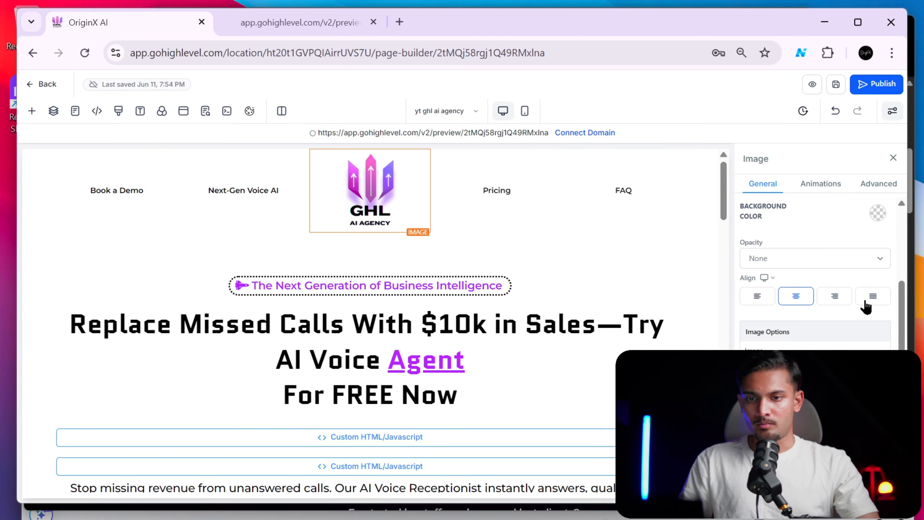
pyautogui.click(878, 367)
pyautogui.click(811, 159)
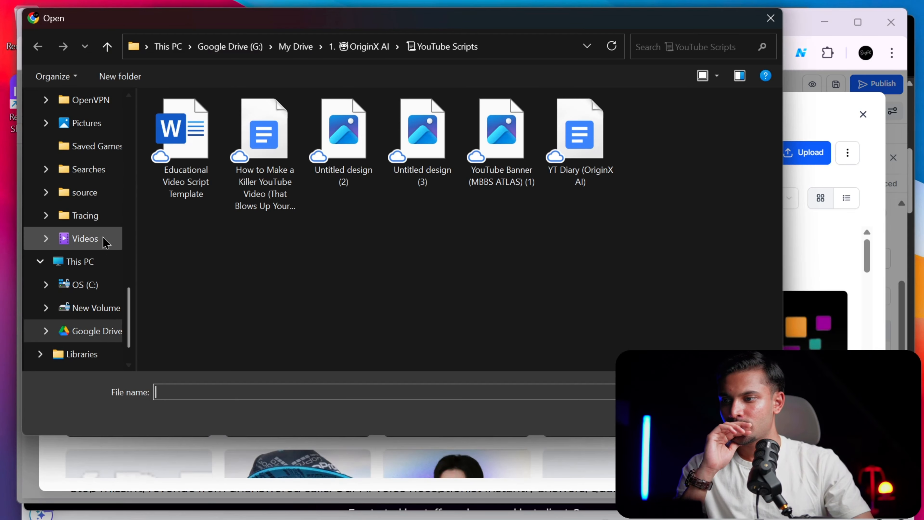
pyautogui.scroll(4, 109, 219)
pyautogui.click(94, 192)
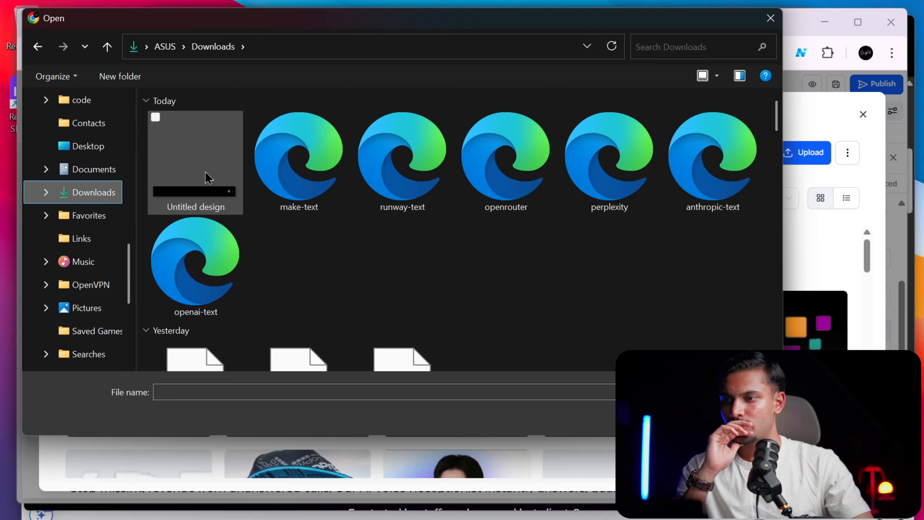
pyautogui.doubleClick(206, 180)
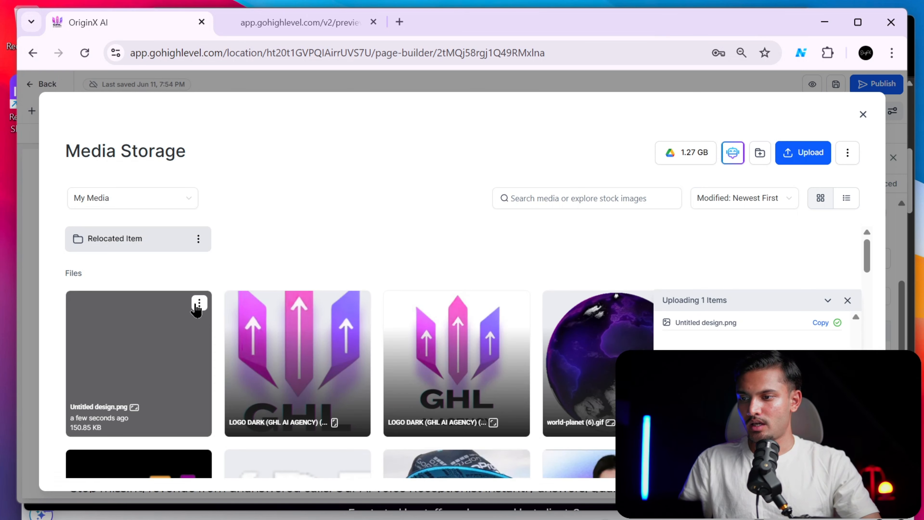
# Copy the link of the uploaded Untitled design.png and close the media storage.
pyautogui.click(199, 303)
pyautogui.click(199, 363)
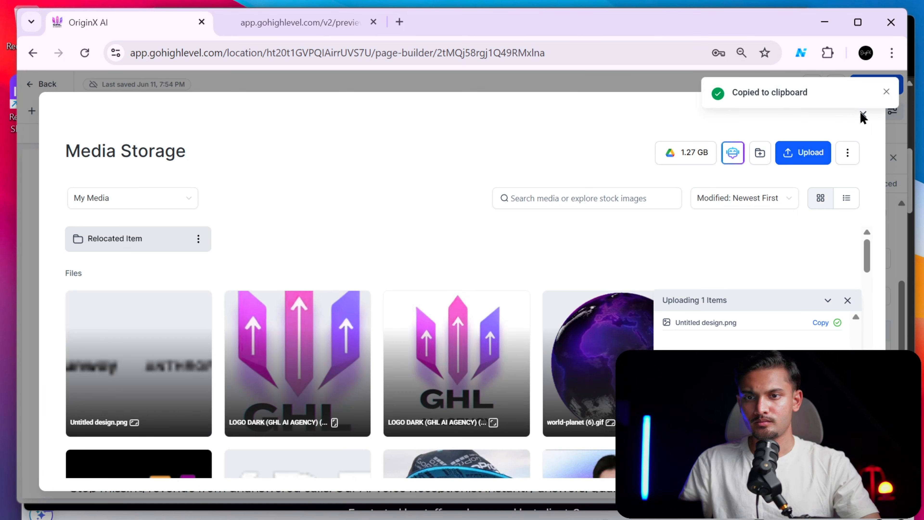
pyautogui.click(886, 91)
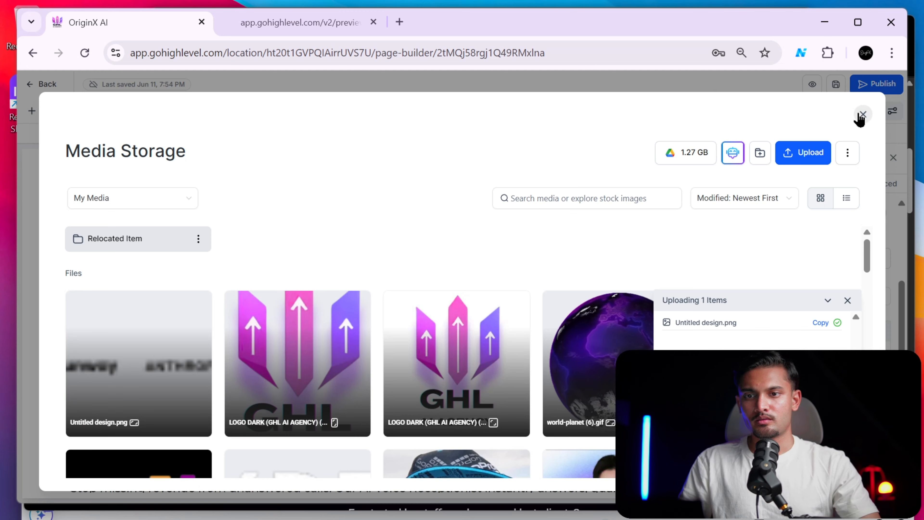
pyautogui.click(863, 114)
# Replace the imgSrc address in the lower custom code element beneath the hero buttons with the copied image link and save the code.
pyautogui.scroll(-10, 488, 284)
pyautogui.scroll(5, 477, 289)
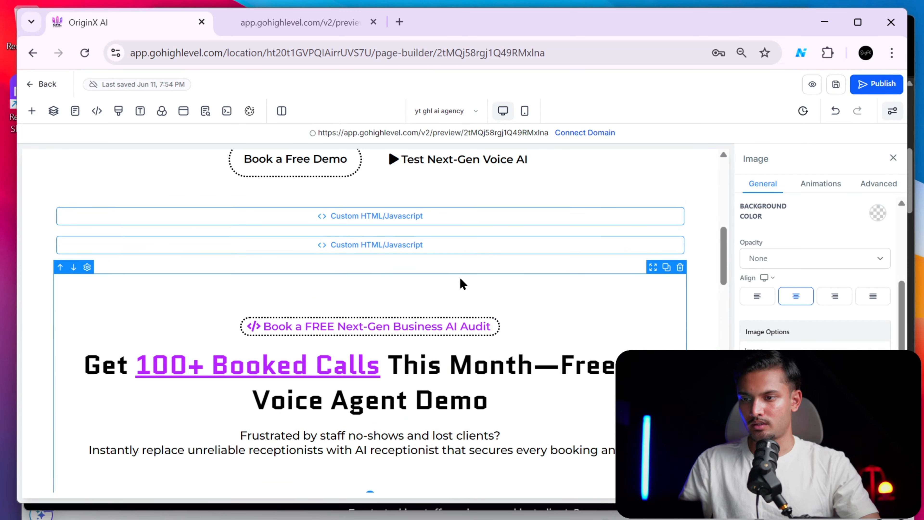
pyautogui.click(465, 246)
pyautogui.click(823, 262)
pyautogui.scroll(-20, 399, 314)
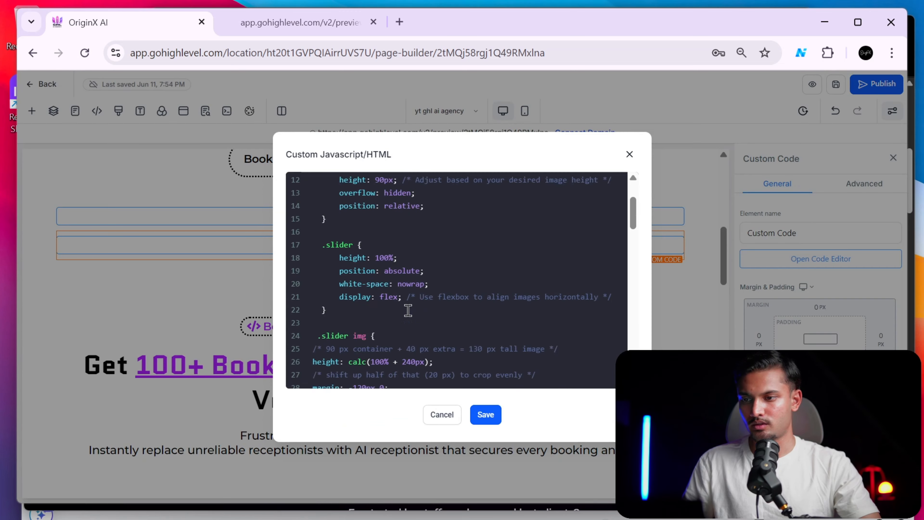
pyautogui.scroll(5, 407, 311)
pyautogui.scroll(-5, 410, 311)
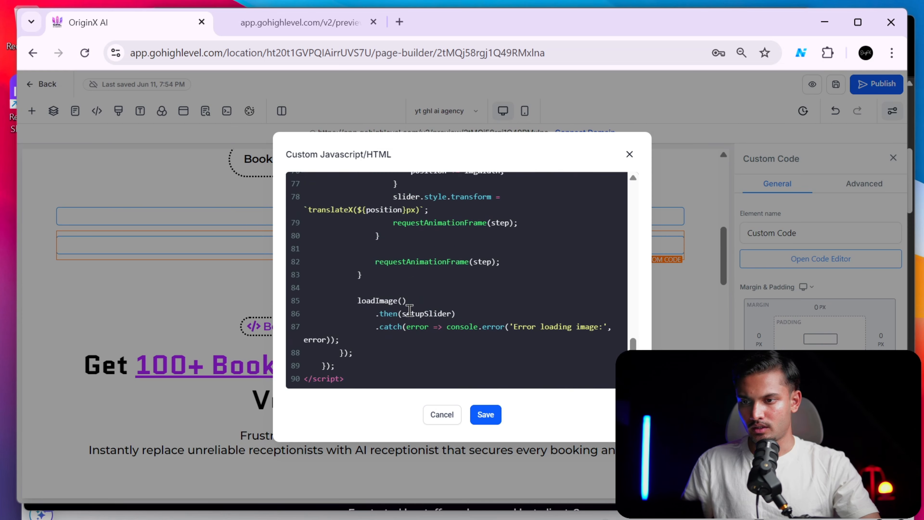
pyautogui.scroll(9, 437, 302)
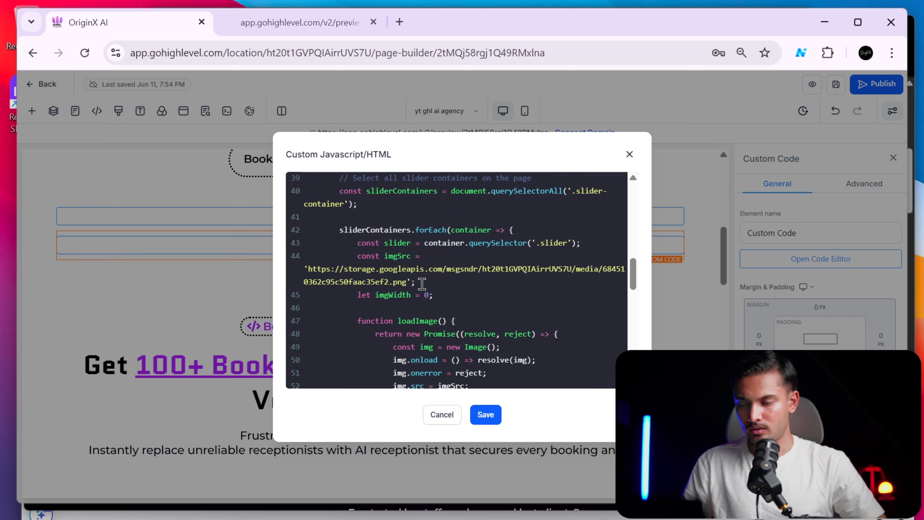
pyautogui.hotkey('shift', 'Up')
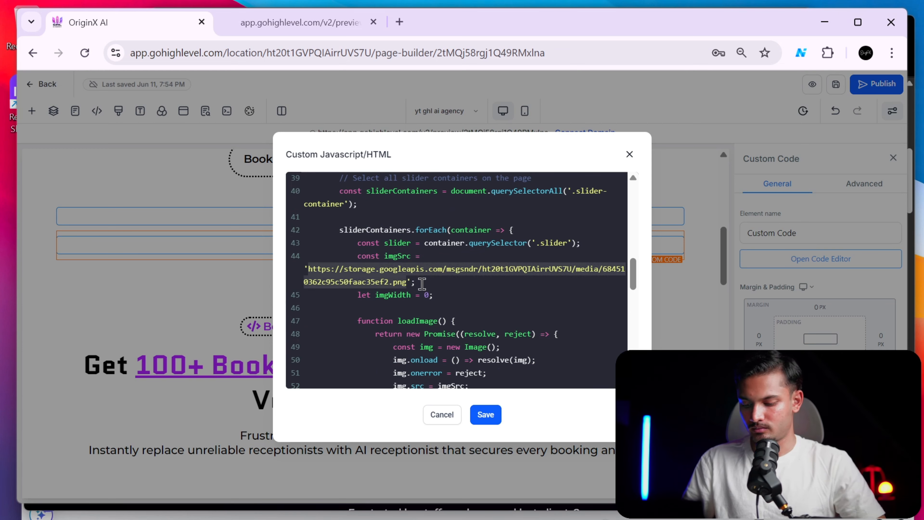
pyautogui.hotkey('ctrl', 'v')
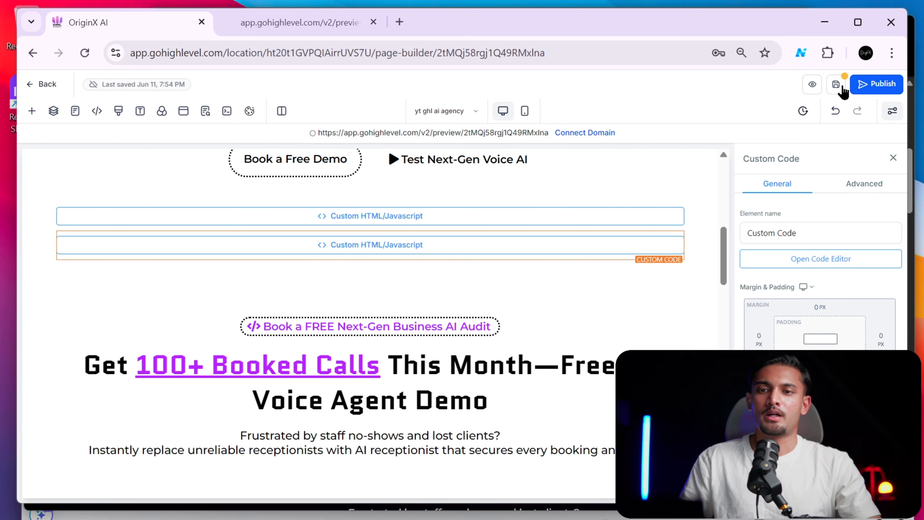
# Check the page preview below the globe for the logo slider and return to the page builder.
pyautogui.click(349, 31)
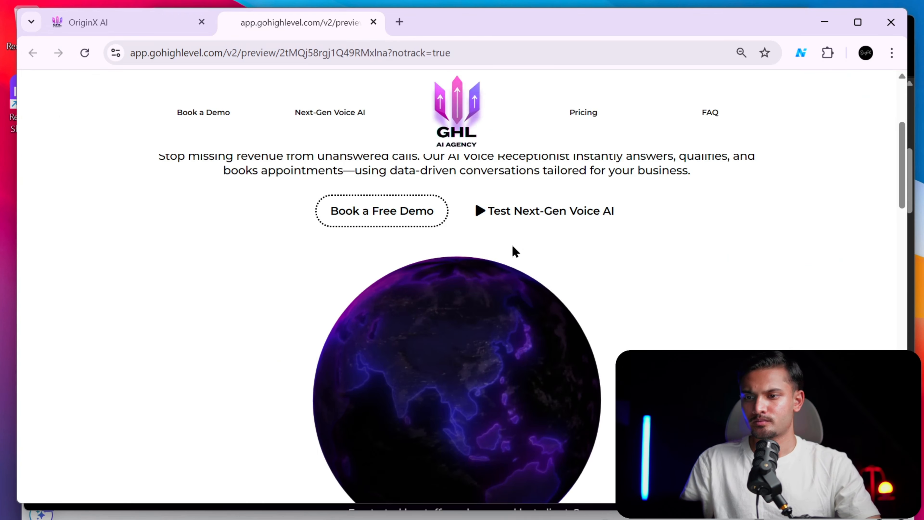
pyautogui.scroll(-8, 513, 251)
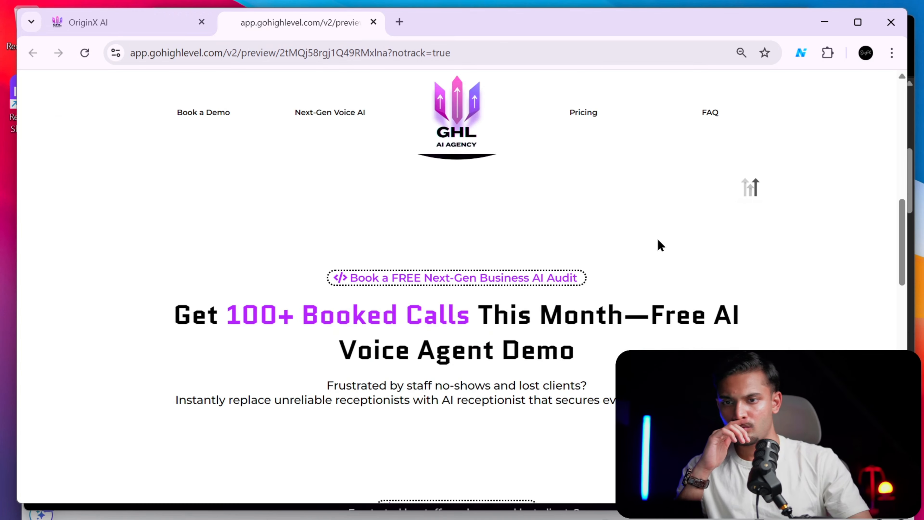
pyautogui.scroll(5, 546, 276)
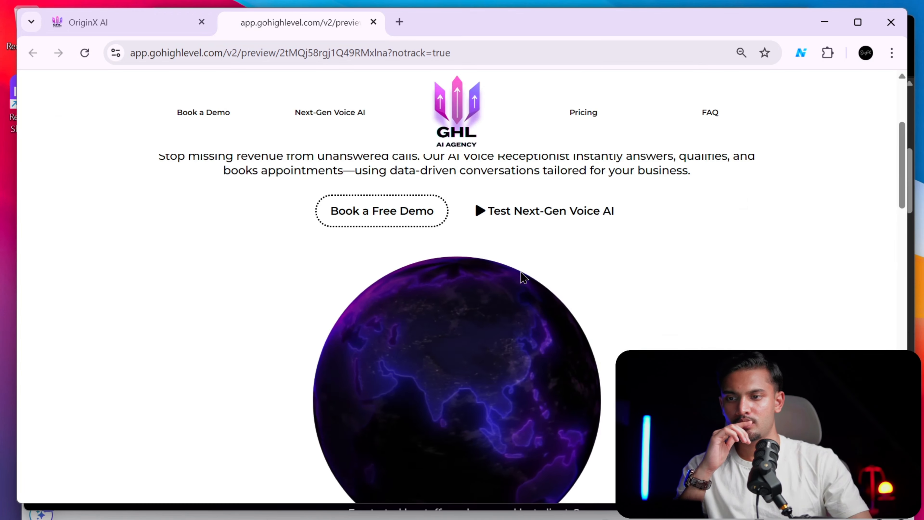
pyautogui.scroll(-5, 516, 291)
pyautogui.scroll(-5, 504, 311)
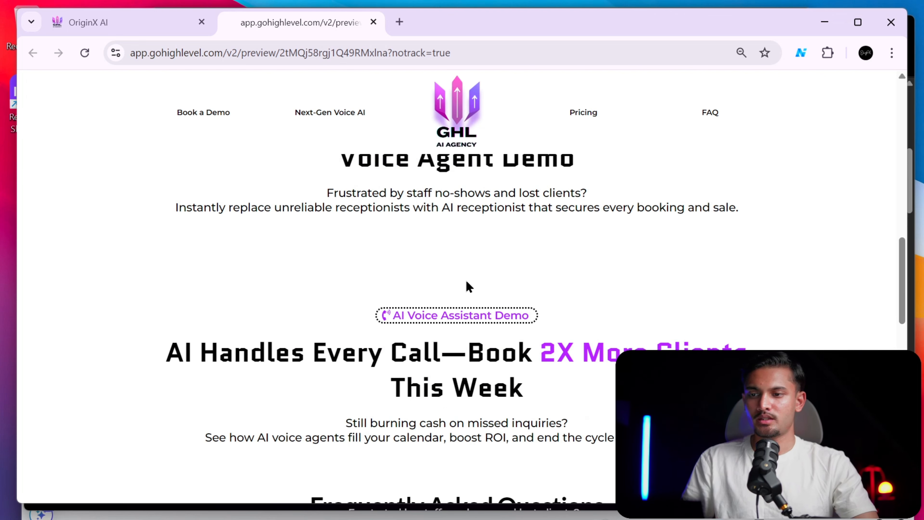
pyautogui.click(140, 23)
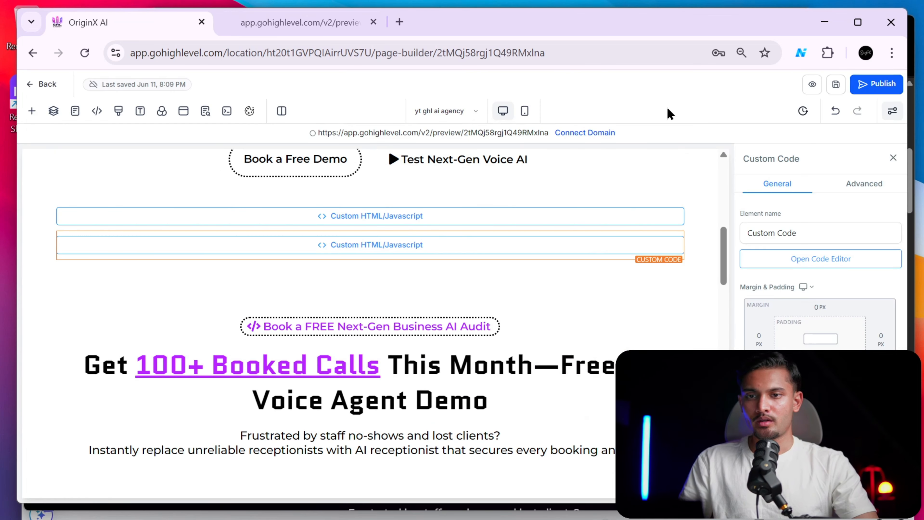
# Reload the page preview, returning to the page builder while it loads.
pyautogui.click(285, 31)
pyautogui.click(86, 54)
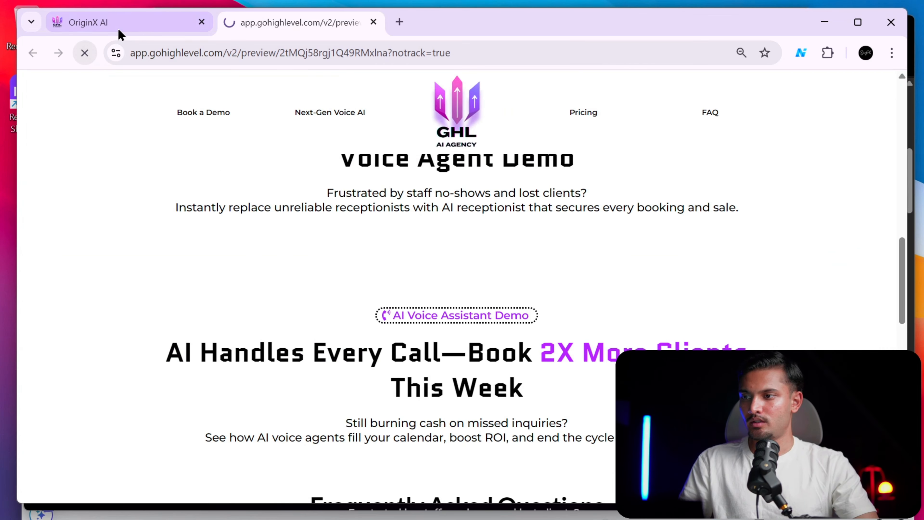
pyautogui.click(119, 31)
pyautogui.scroll(-5, 462, 289)
pyautogui.scroll(5, 460, 327)
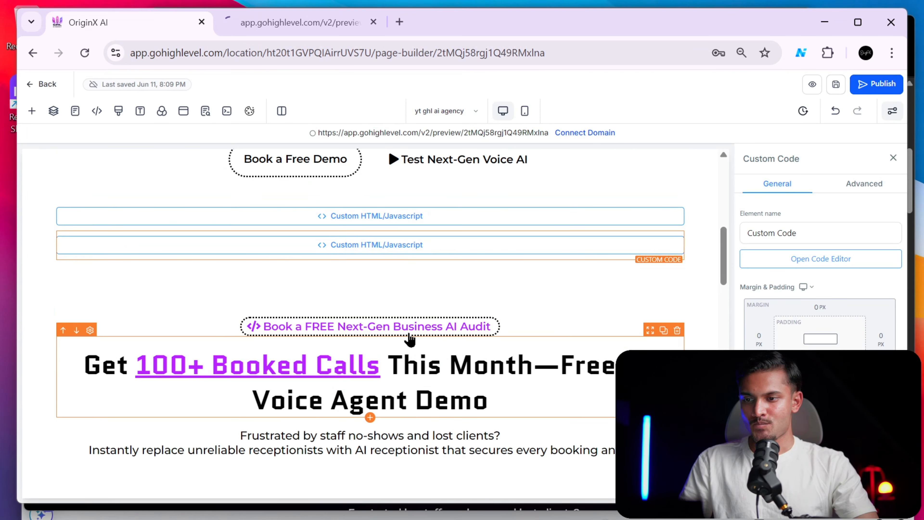
pyautogui.scroll(-2, 458, 372)
pyautogui.scroll(-3, 458, 372)
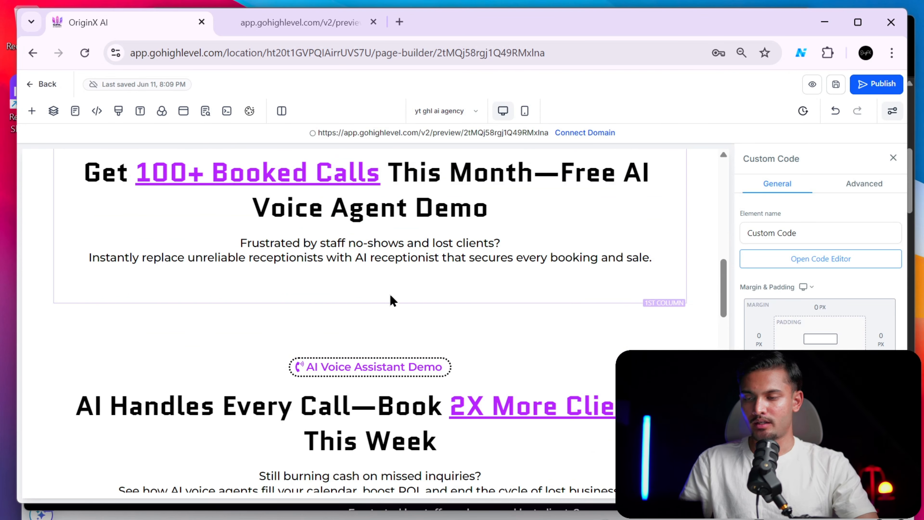
# Examine the scrolling logo strip beneath the globe in the reloaded page preview.
pyautogui.click(299, 23)
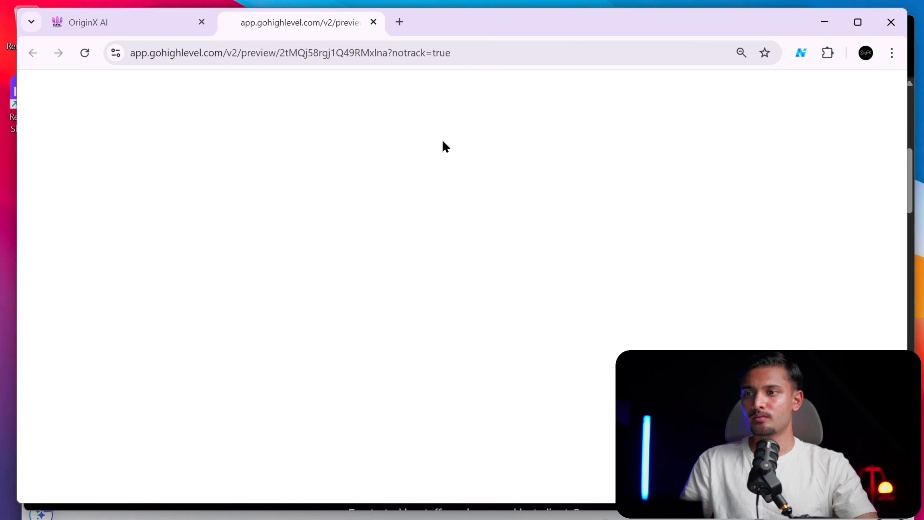
pyautogui.scroll(-8, 493, 269)
pyautogui.scroll(15, 493, 269)
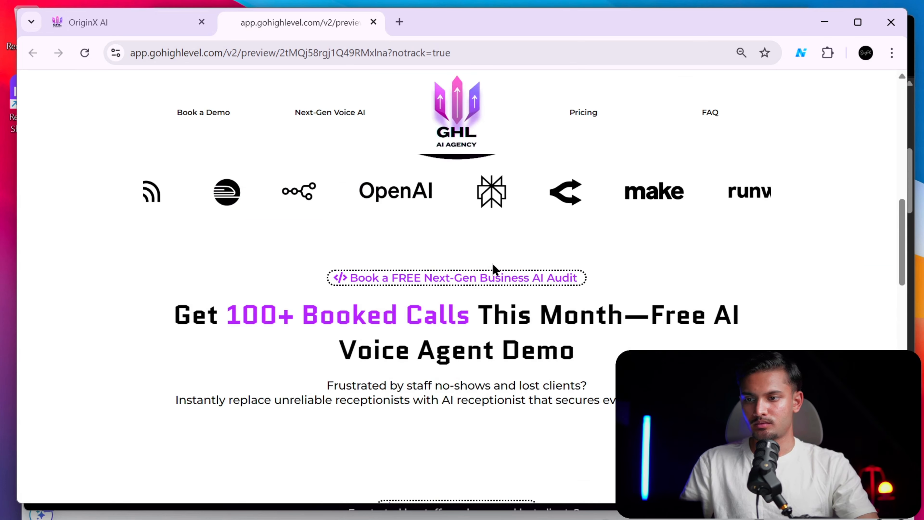
pyautogui.scroll(-4, 492, 262)
pyautogui.scroll(-5, 492, 263)
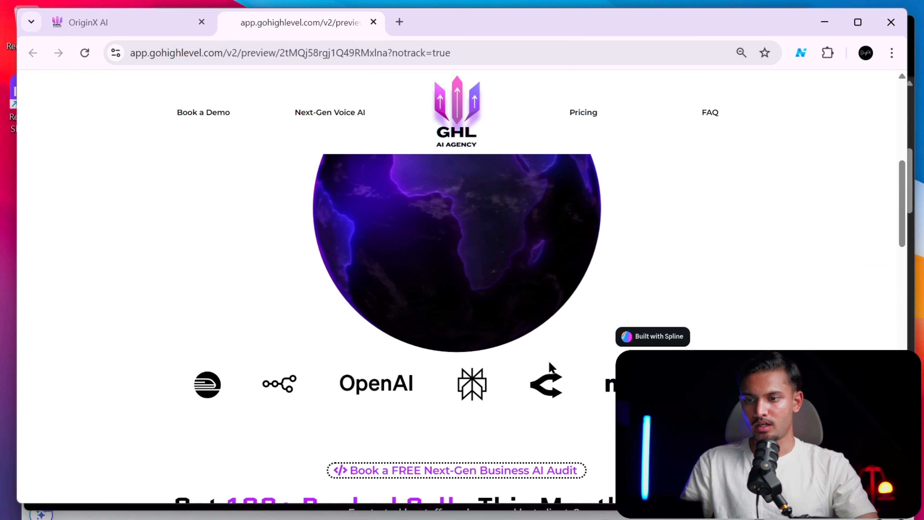
pyautogui.scroll(5, 388, 402)
pyautogui.scroll(-5, 580, 351)
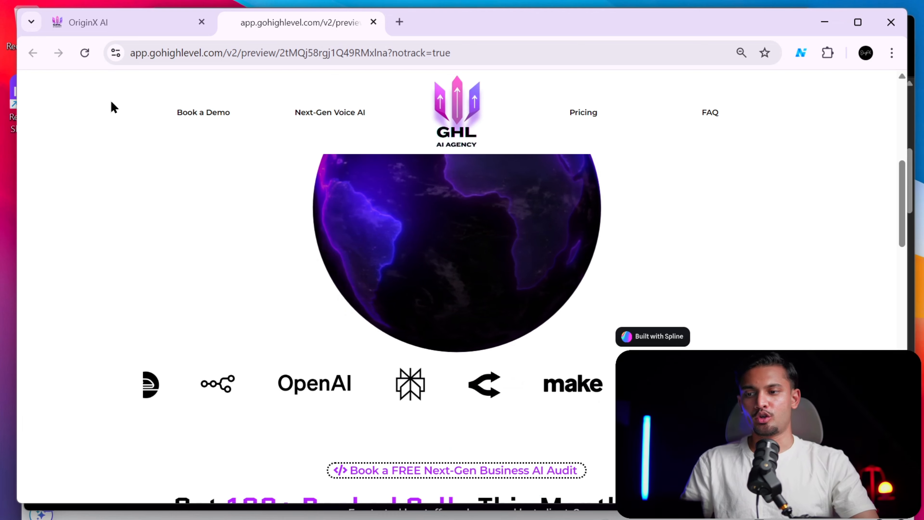
# Set the top margin of the lower custom code element beneath the hero buttons to 40 px and save the page.
pyautogui.click(135, 26)
pyautogui.scroll(-5, 436, 320)
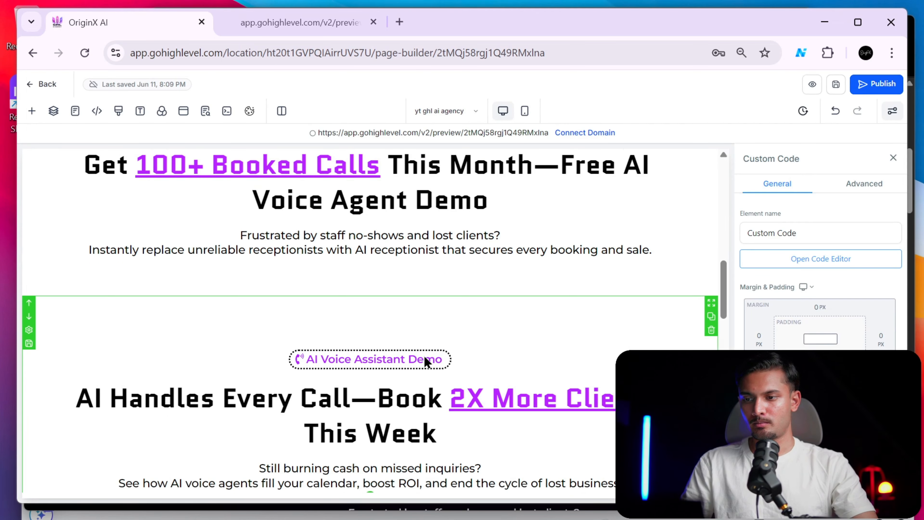
pyautogui.scroll(10, 450, 323)
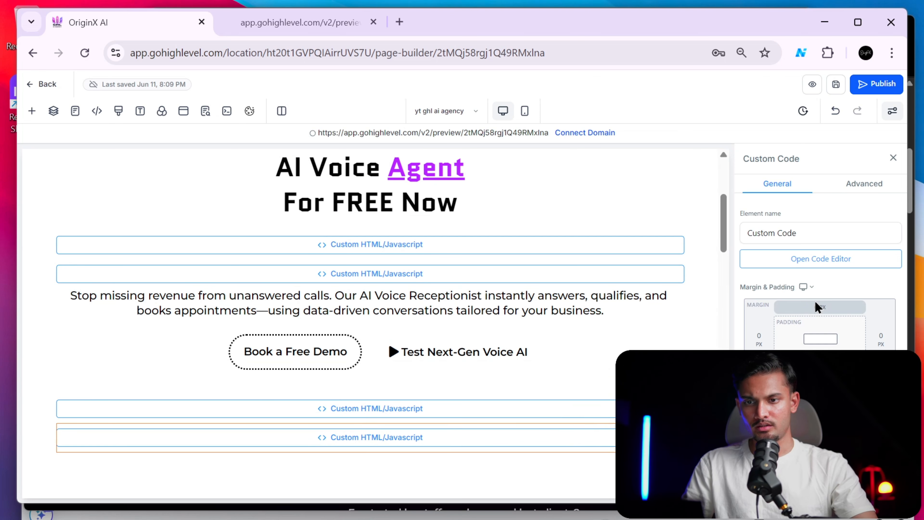
pyautogui.click(828, 313)
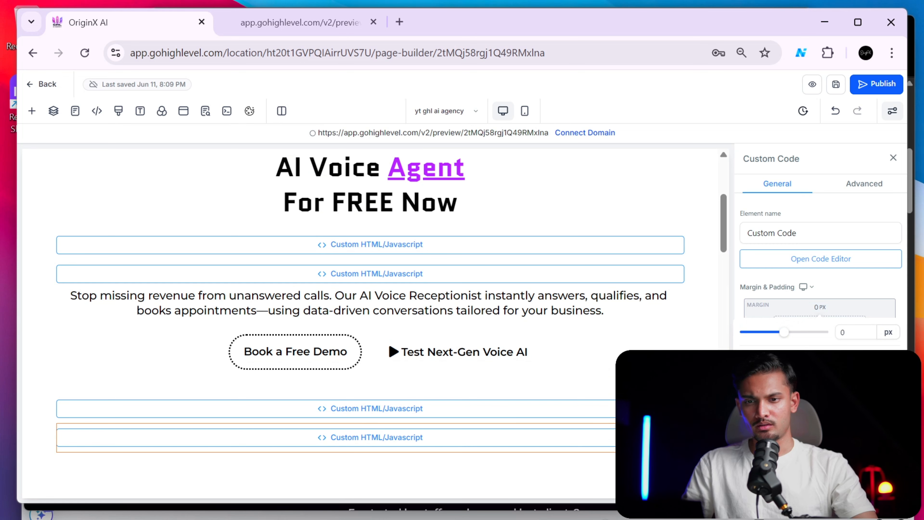
pyautogui.write('40')
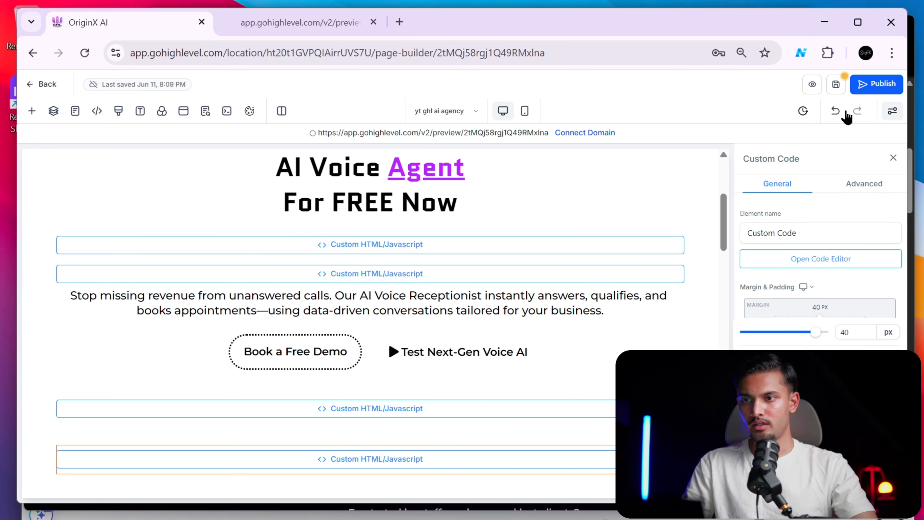
pyautogui.click(841, 91)
pyautogui.scroll(-5, 420, 329)
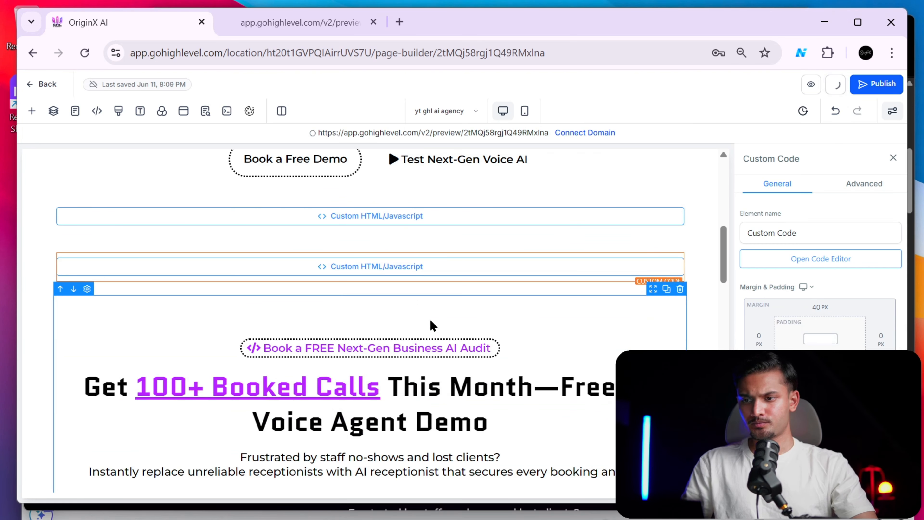
# Compare the globe in the page preview with the glowing globe on the ghlaiagency.com reference site.
pyautogui.click(300, 26)
pyautogui.scroll(5, 477, 302)
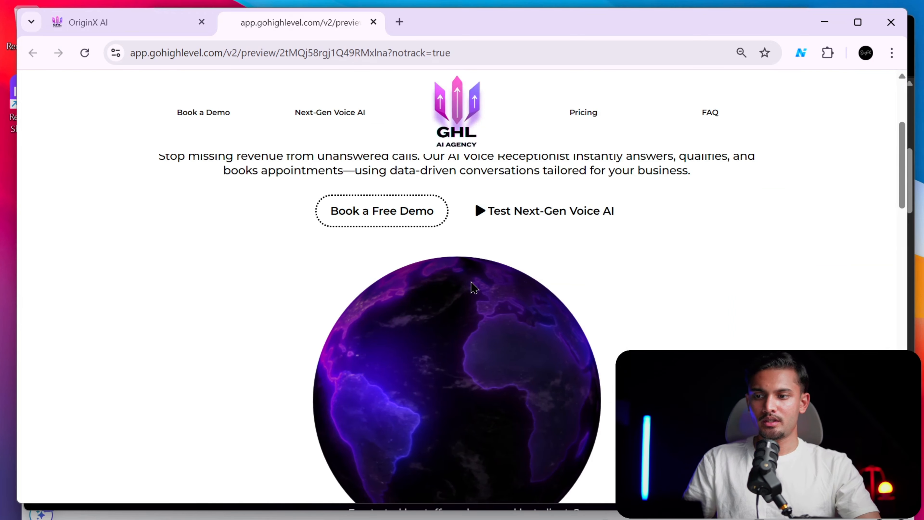
pyautogui.hotkey('alt', 'Tab')
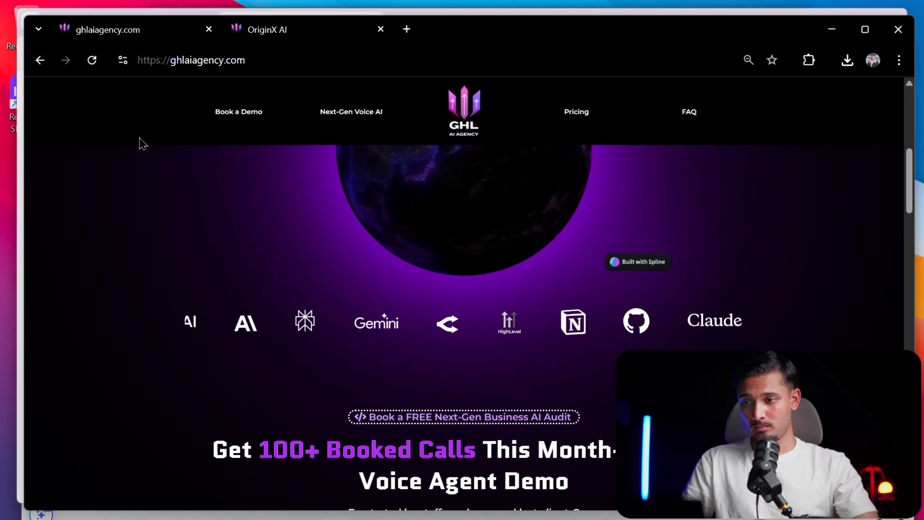
pyautogui.scroll(5, 402, 282)
pyautogui.hotkey('alt', 'Tab')
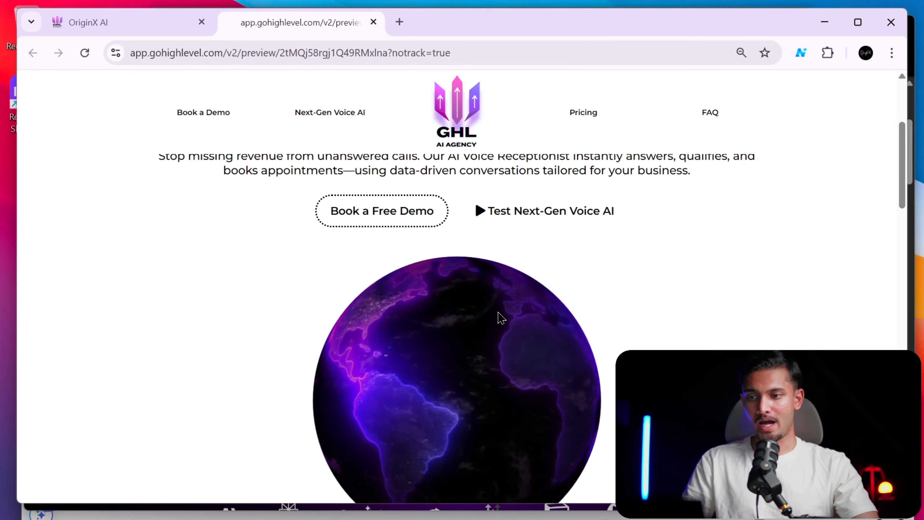
pyautogui.hotkey('alt', 'Tab')
pyautogui.hotkey('alt', 'Tab')
# Show the advanced settings and CSS selector of the upper custom code element beneath the hero buttons.
pyautogui.click(156, 27)
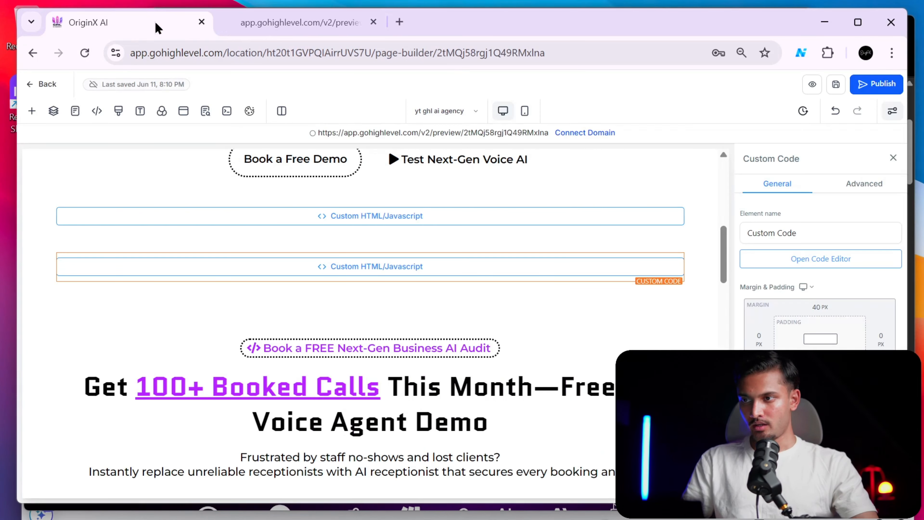
pyautogui.scroll(5, 549, 289)
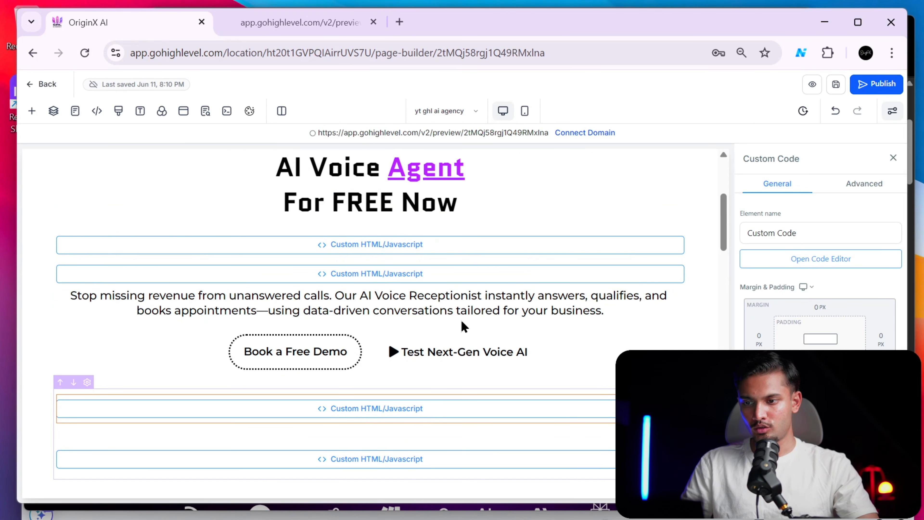
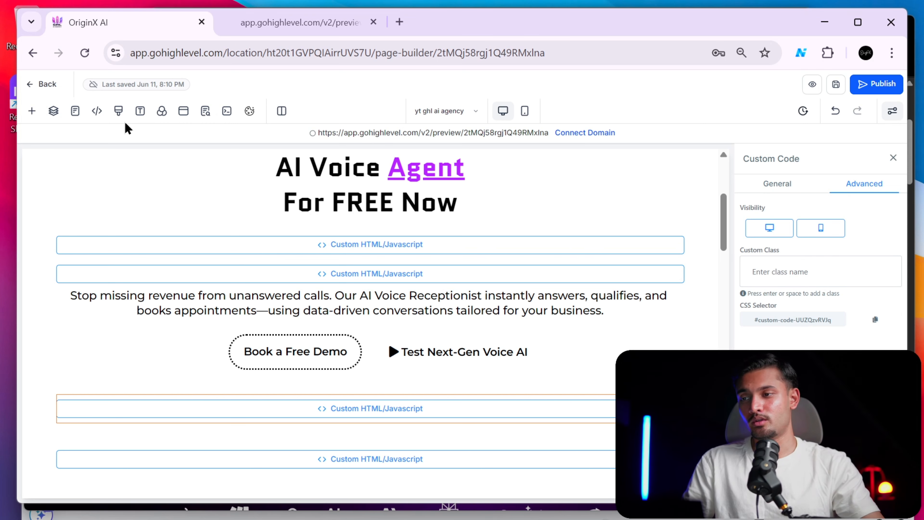
# Close the code editor in the reference page's builder, open that page's Custom CSS and select the Spline globe's glow rules.
pyautogui.hotkey('alt', 'Tab')
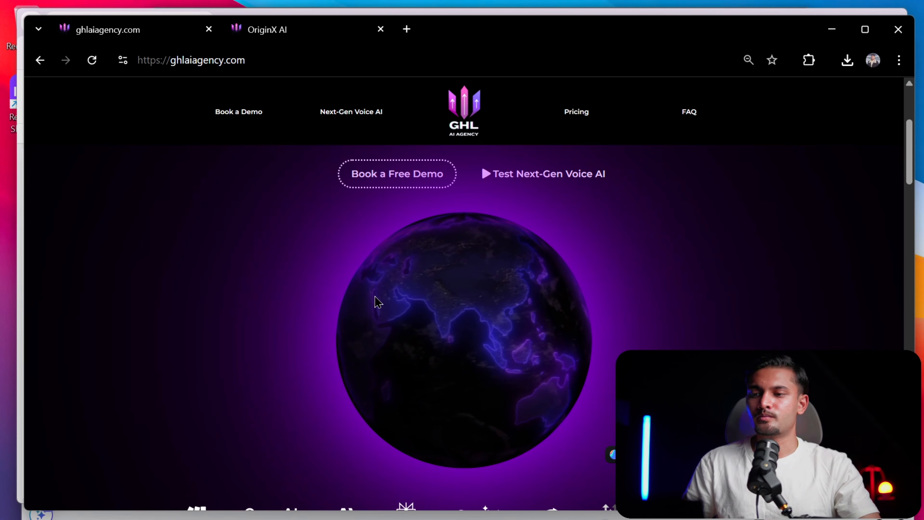
pyautogui.hotkey('alt', 'Tab')
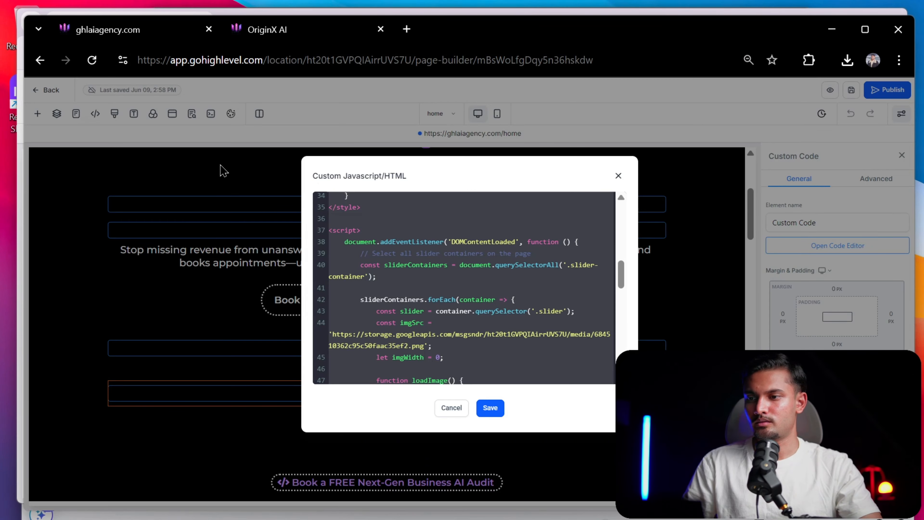
pyautogui.click(182, 160)
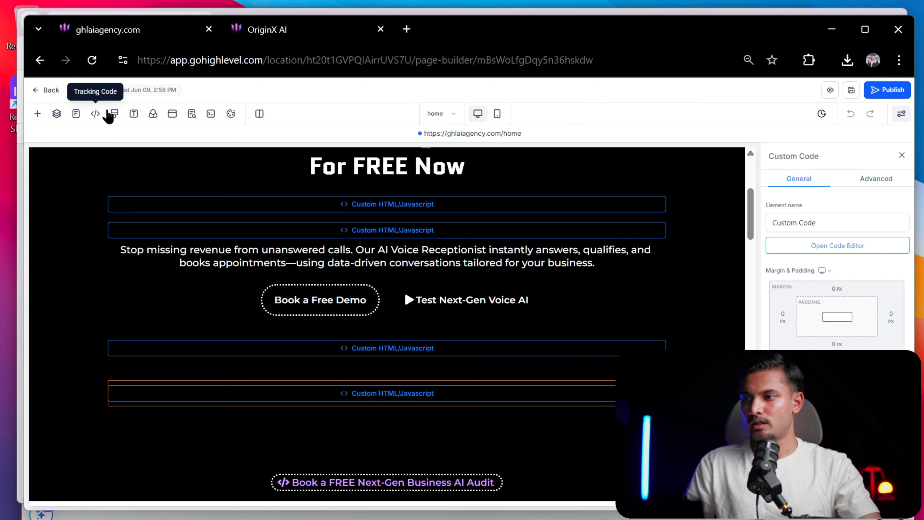
pyautogui.click(114, 115)
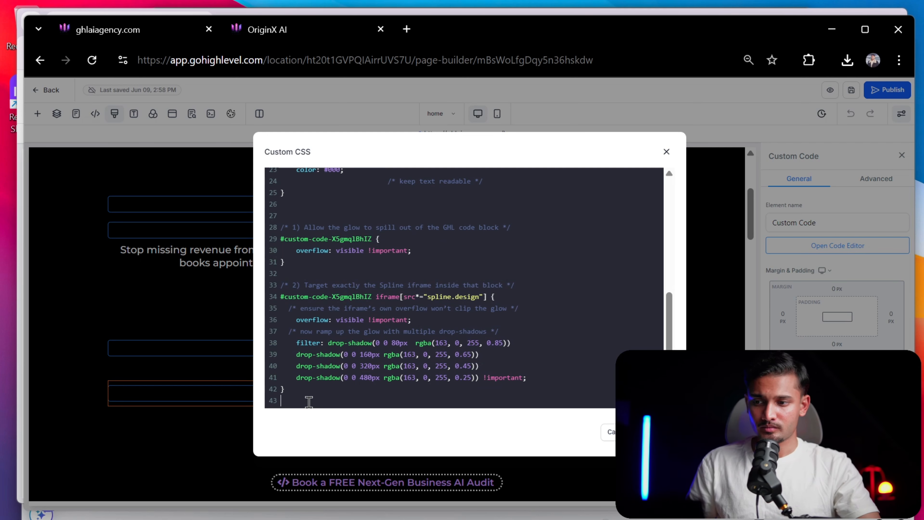
pyautogui.moveTo(309, 402); pyautogui.dragTo(249, 240)
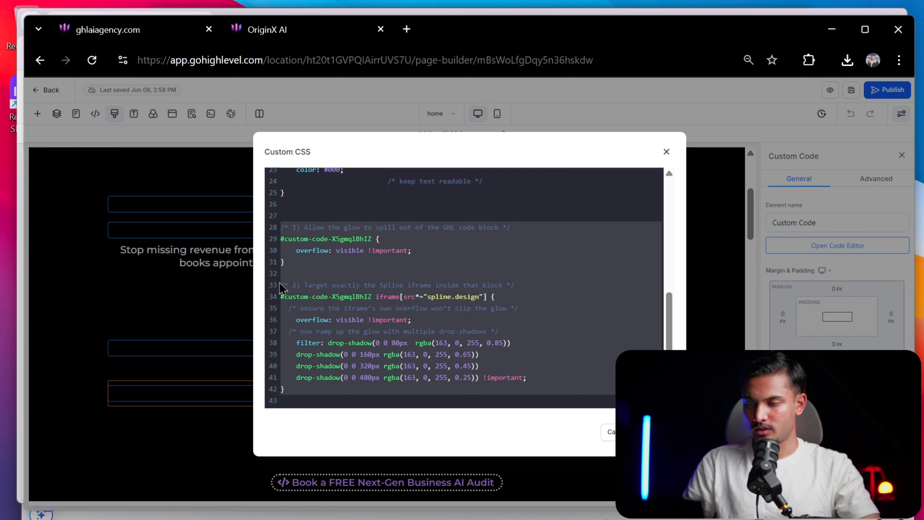
# Open the yt ghl ai agency page's Custom CSS, examine the custom code selectors in its globe glow rules and close it.
pyautogui.hotkey('alt', 'Tab')
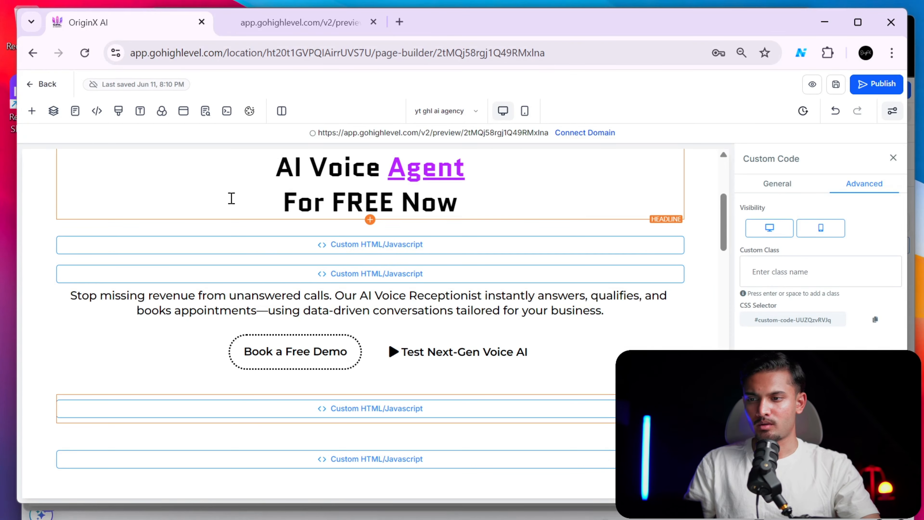
pyautogui.click(119, 111)
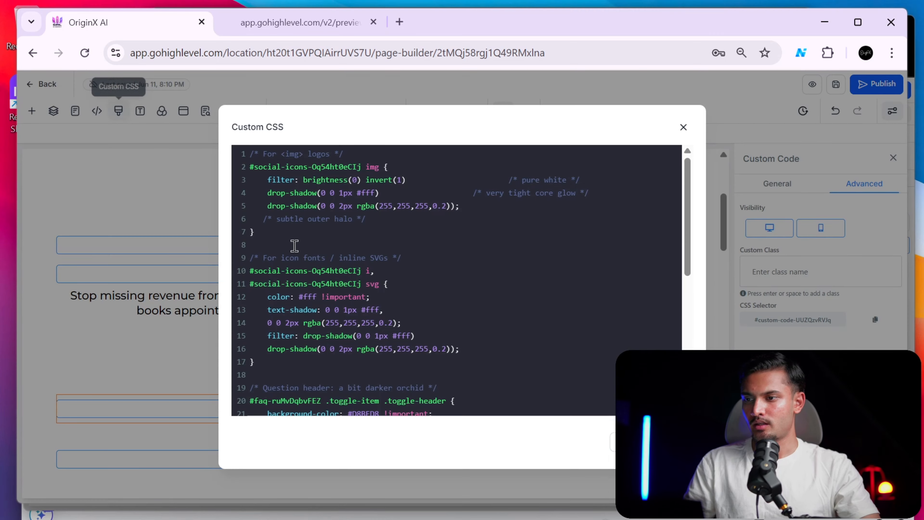
pyautogui.scroll(-1, 445, 342)
pyautogui.scroll(-6, 446, 342)
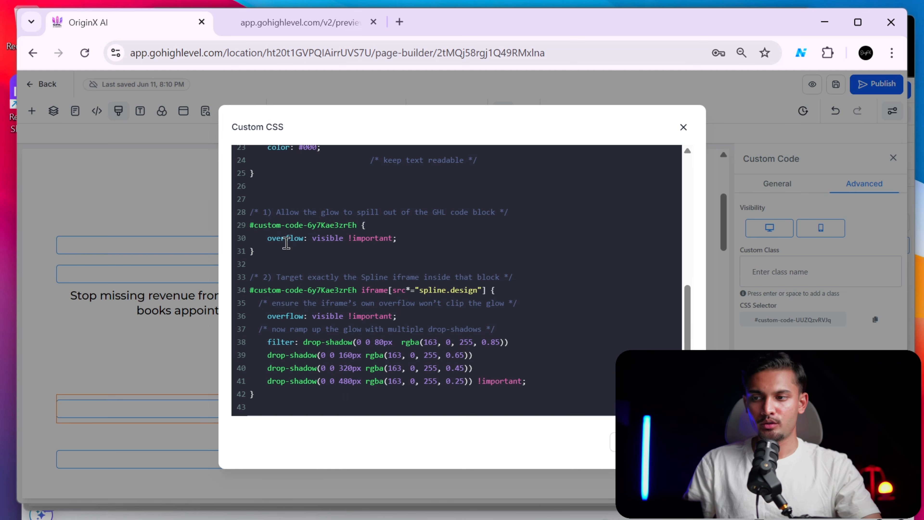
pyautogui.scroll(5, 265, 221)
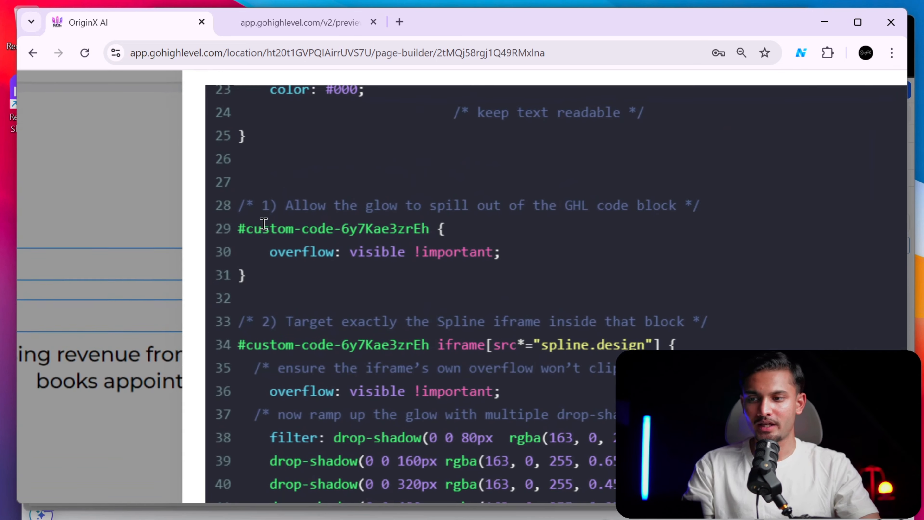
pyautogui.click(253, 228)
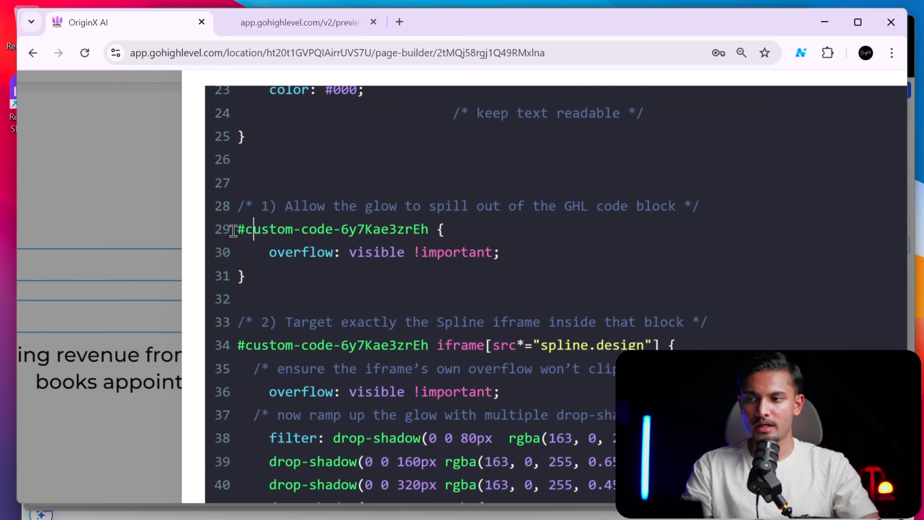
pyautogui.scroll(-5, 362, 224)
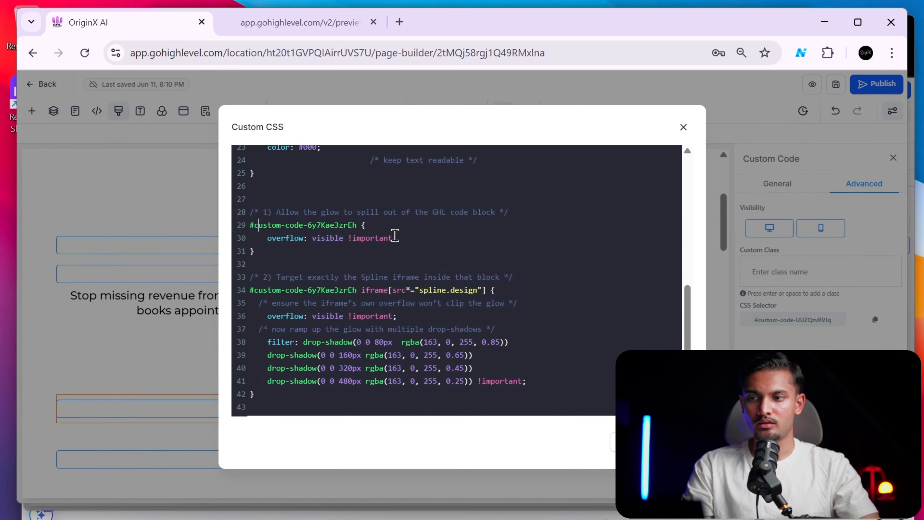
pyautogui.click(780, 155)
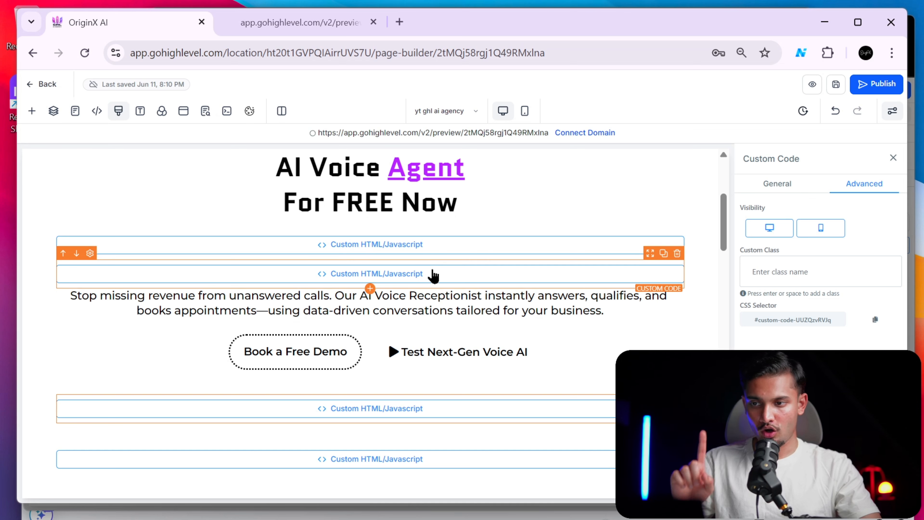
# Copy the CSS selector of the first custom code element beneath the hero headline.
pyautogui.click(436, 244)
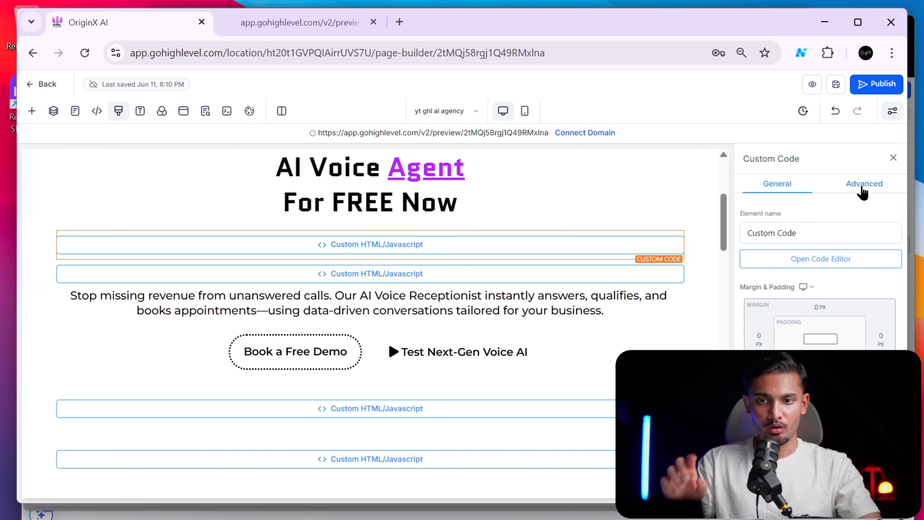
pyautogui.click(862, 191)
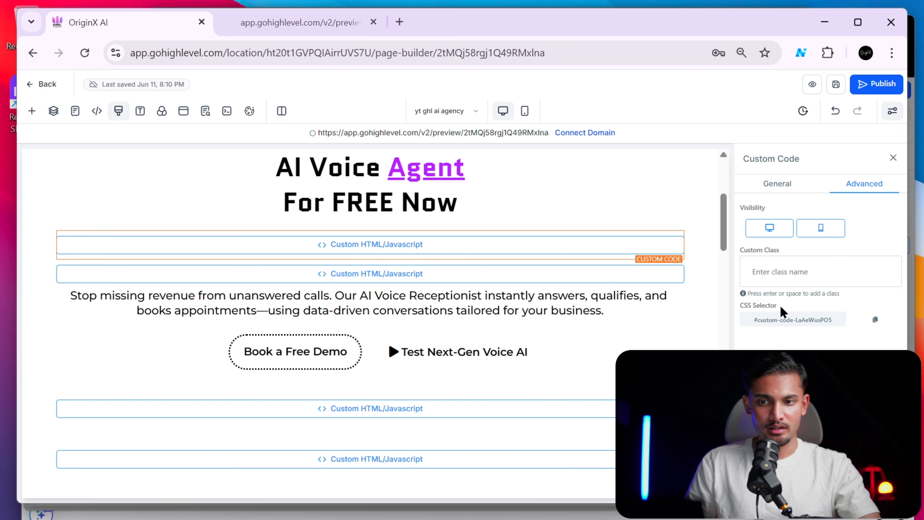
pyautogui.click(875, 320)
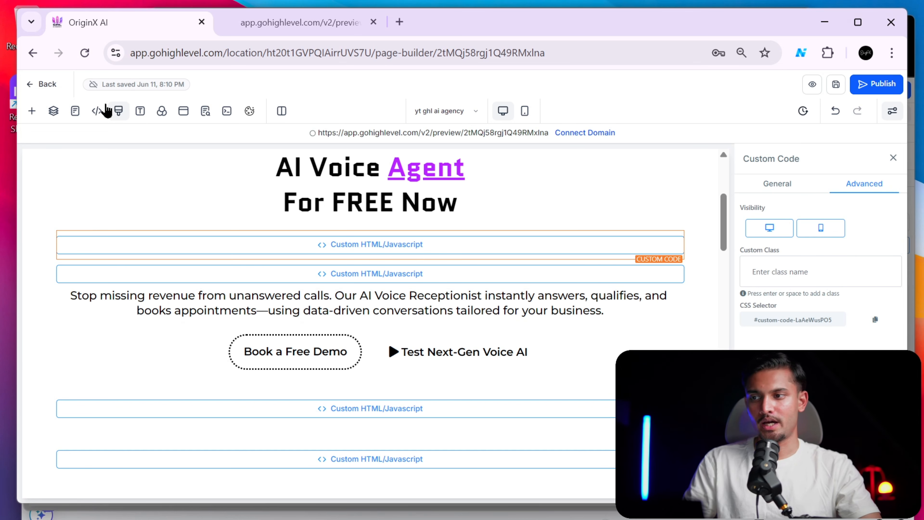
# Replace both custom code selectors in the Custom CSS globe glow rules with #custom-code-LaAeWusPO5 and save the page.
pyautogui.click(118, 111)
pyautogui.scroll(-8, 345, 287)
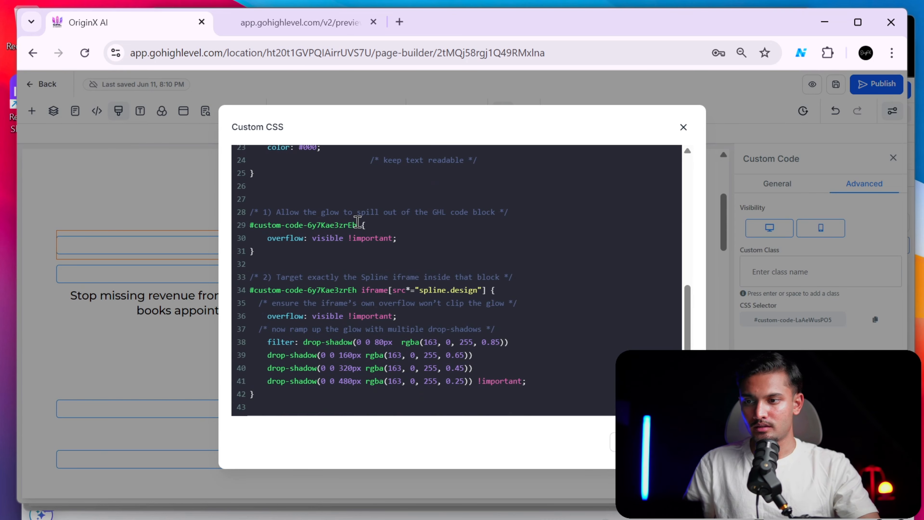
pyautogui.moveTo(358, 223); pyautogui.dragTo(277, 225)
pyautogui.hotkey('ctrl', 'v')
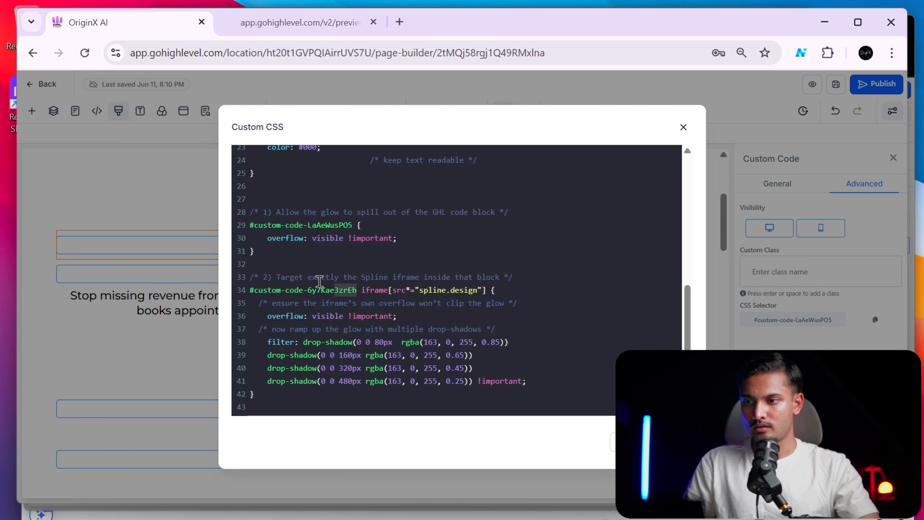
pyautogui.moveTo(320, 281); pyautogui.dragTo(260, 291)
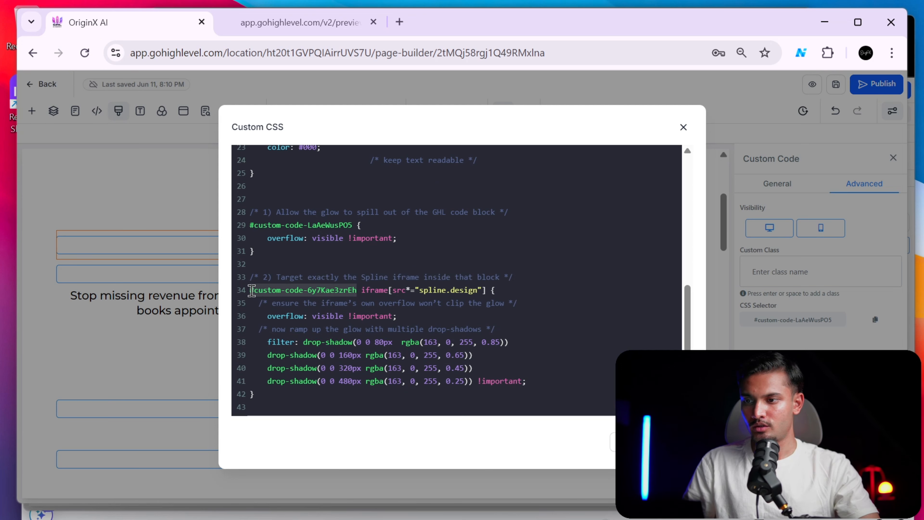
pyautogui.hotkey('ctrl', 'v')
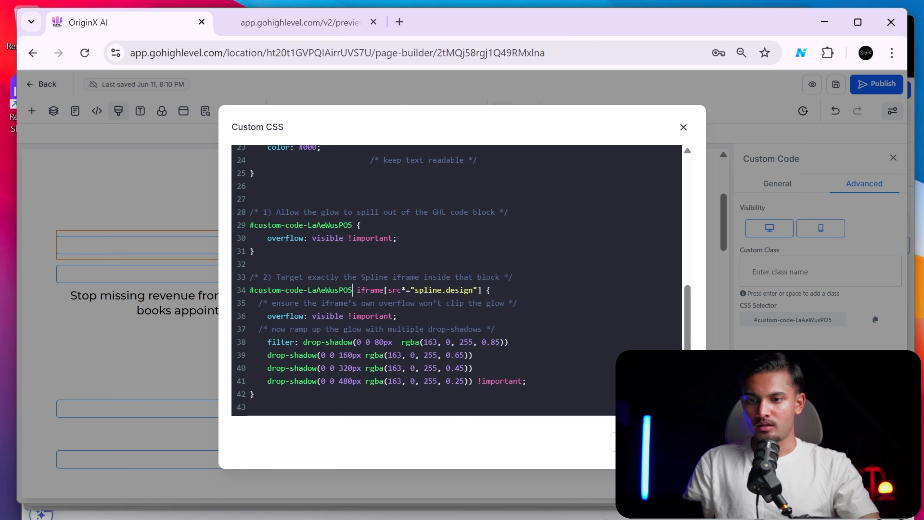
pyautogui.click(831, 78)
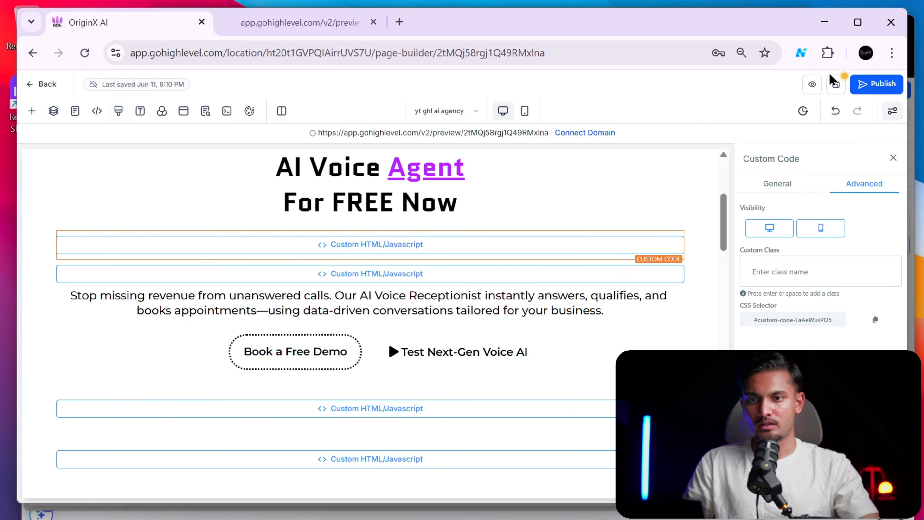
pyautogui.click(835, 94)
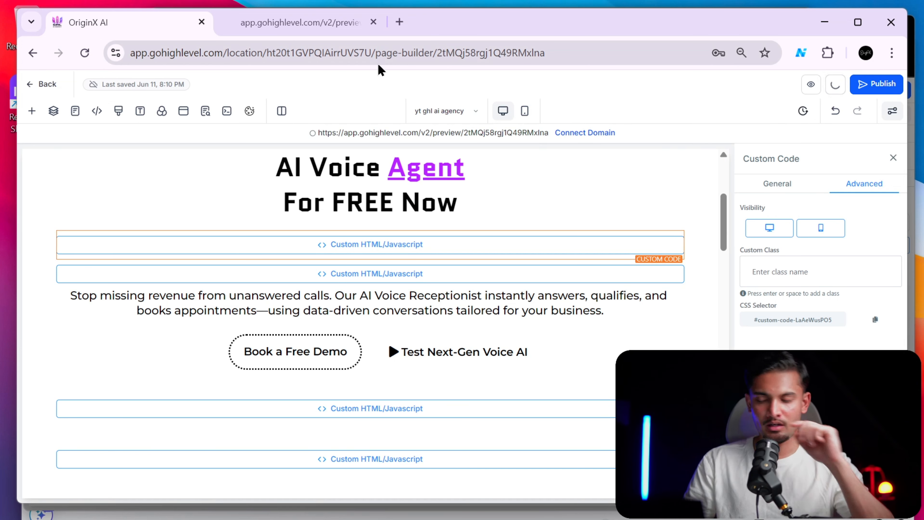
# Reopen the page's Custom CSS, check the selectors in the globe glow rules and close it.
pyautogui.click(119, 112)
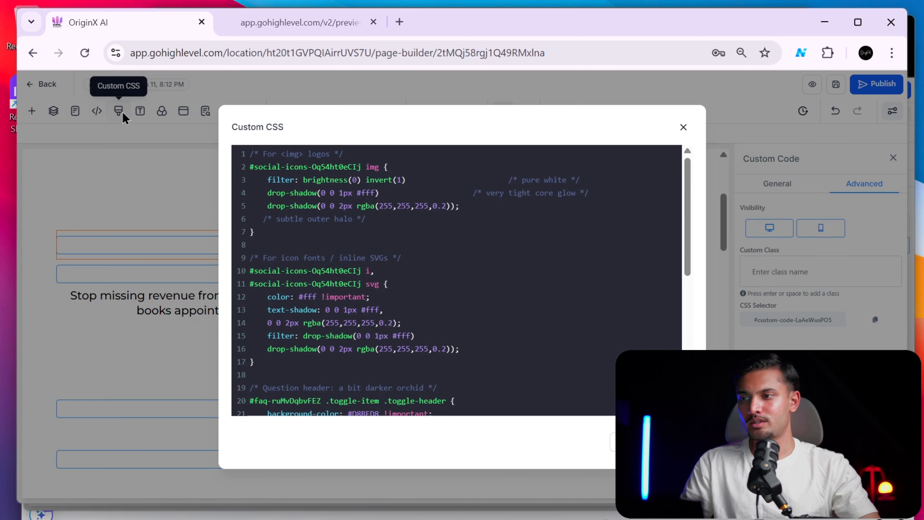
pyautogui.scroll(-5, 297, 251)
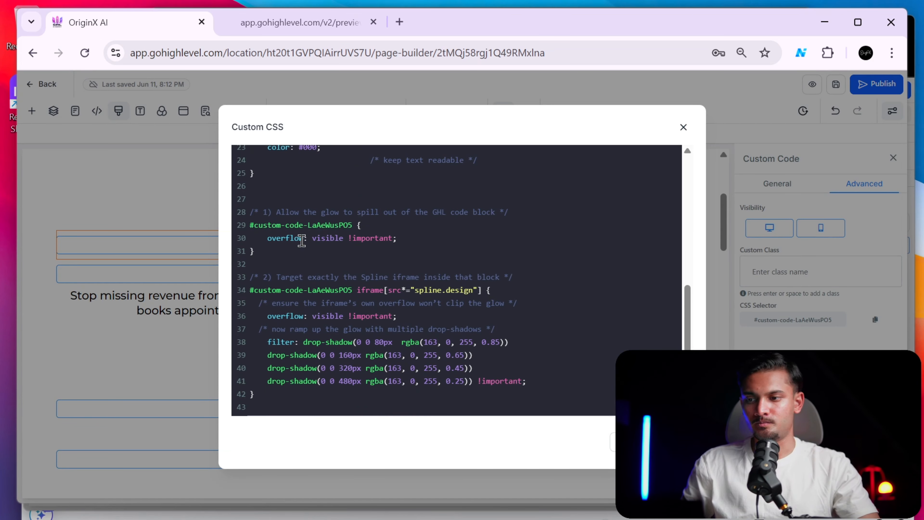
pyautogui.click(149, 200)
# Reload the page preview and examine the Spline globe for the purple glow.
pyautogui.click(335, 25)
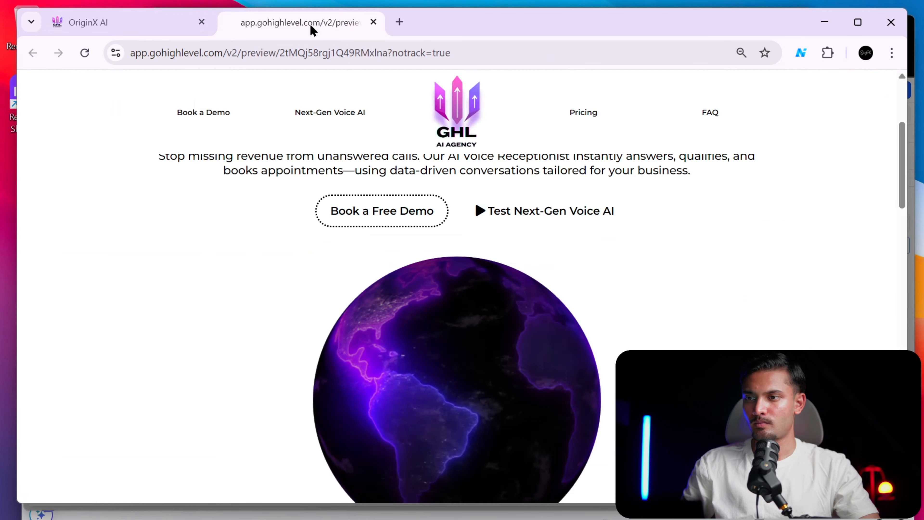
pyautogui.click(86, 53)
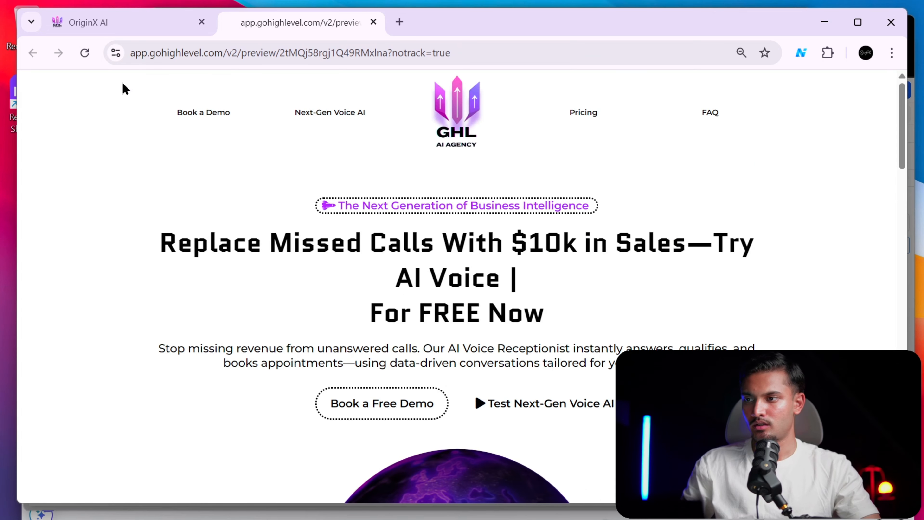
pyautogui.click(85, 53)
pyautogui.scroll(-5, 508, 287)
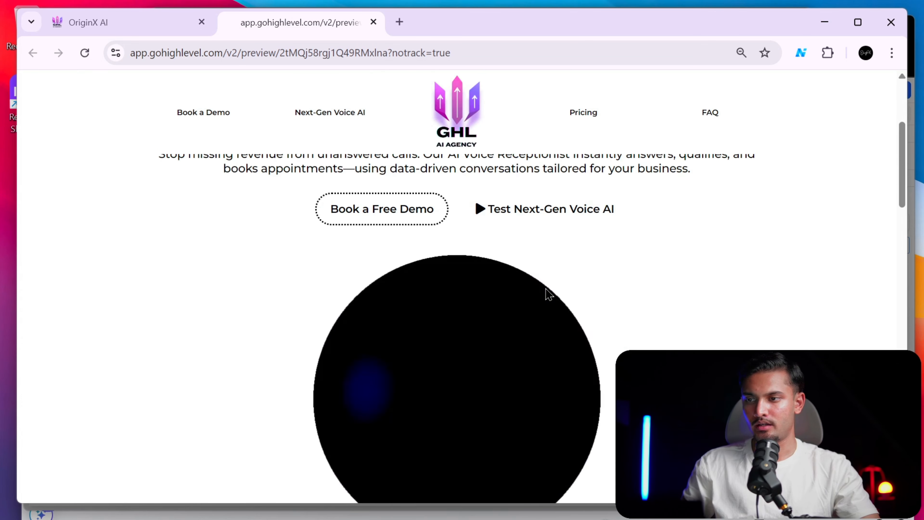
pyautogui.scroll(-8, 444, 261)
pyautogui.scroll(8, 515, 275)
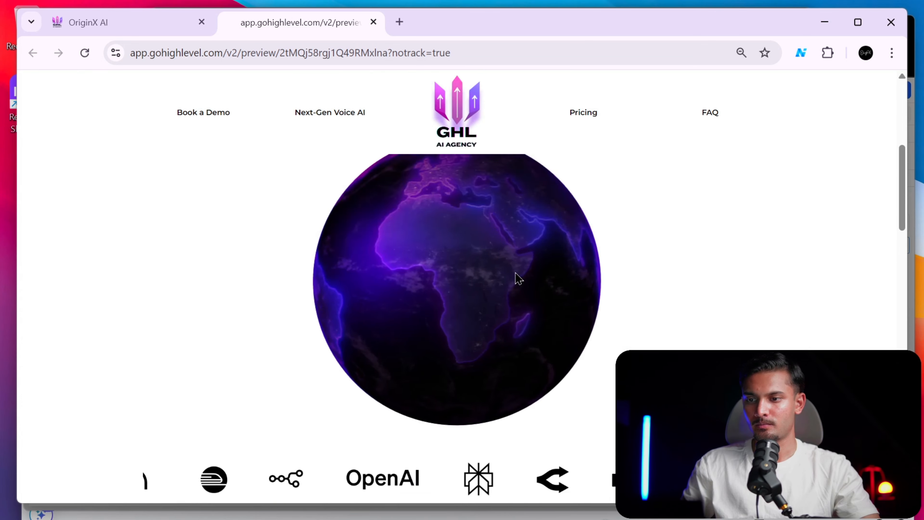
# Return to the builder and compare the Custom CSS glow selectors with the selected custom code element's CSS selector.
pyautogui.click(179, 36)
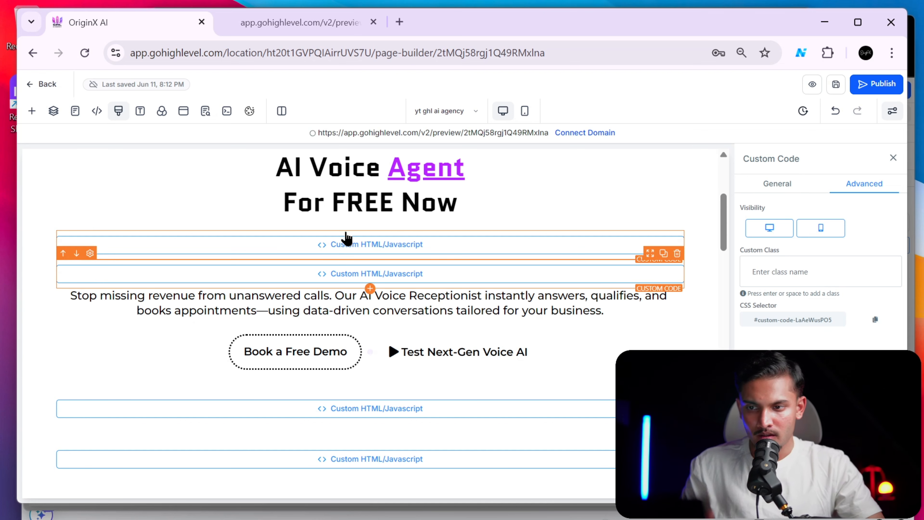
pyautogui.click(118, 112)
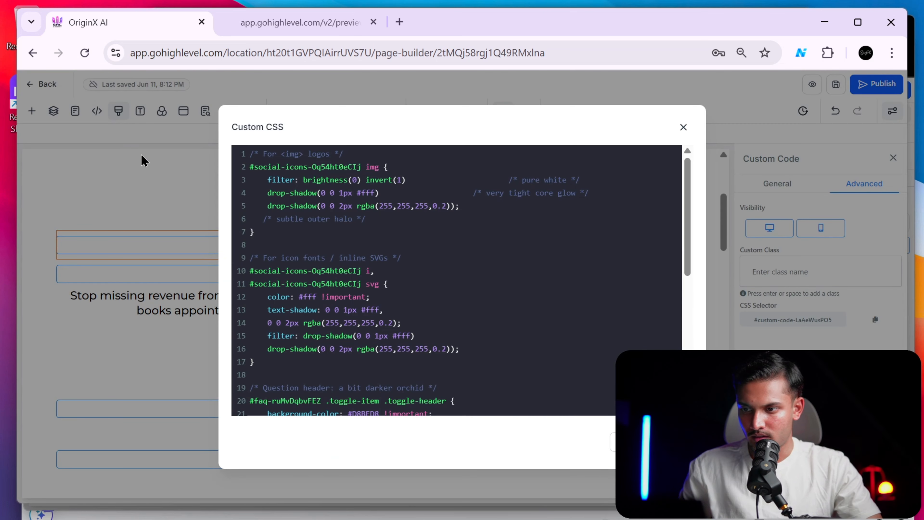
pyautogui.scroll(-5, 391, 297)
pyautogui.scroll(-2, 391, 296)
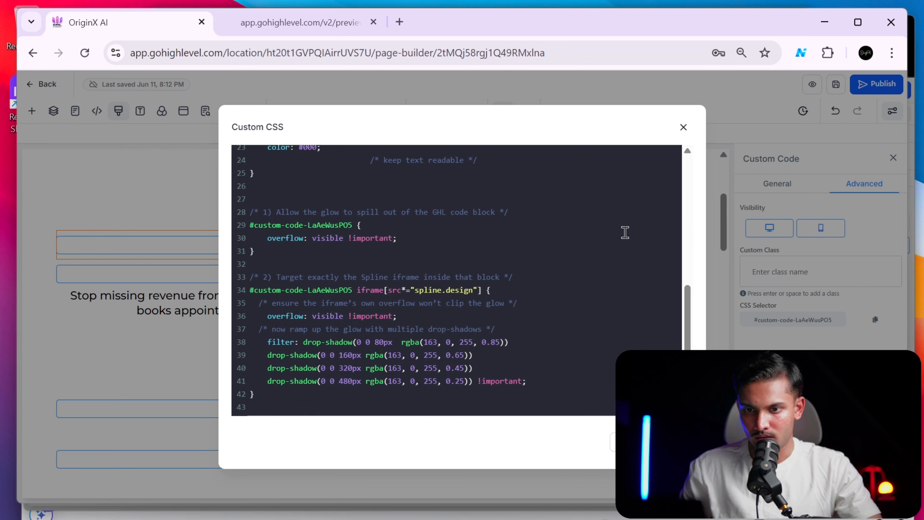
pyautogui.click(718, 190)
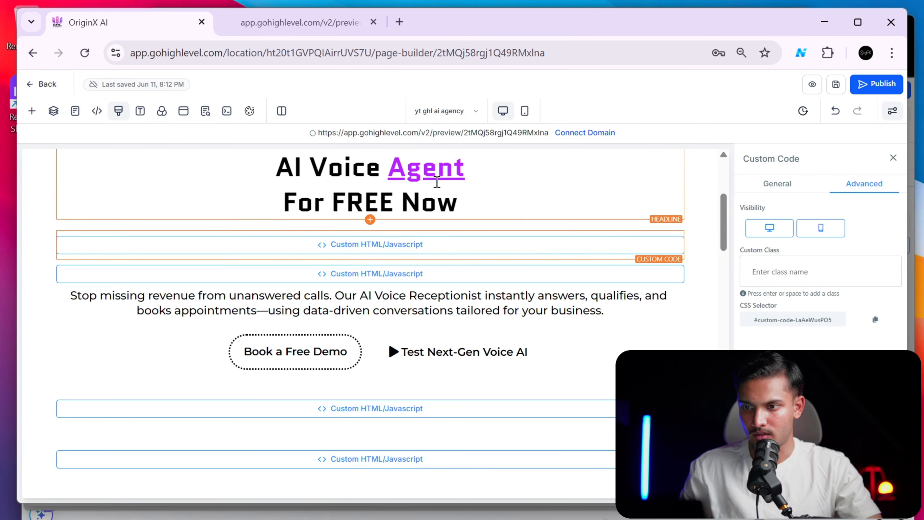
# Reload the preview again and inspect the area around the globe down to the logo slider.
pyautogui.click(355, 33)
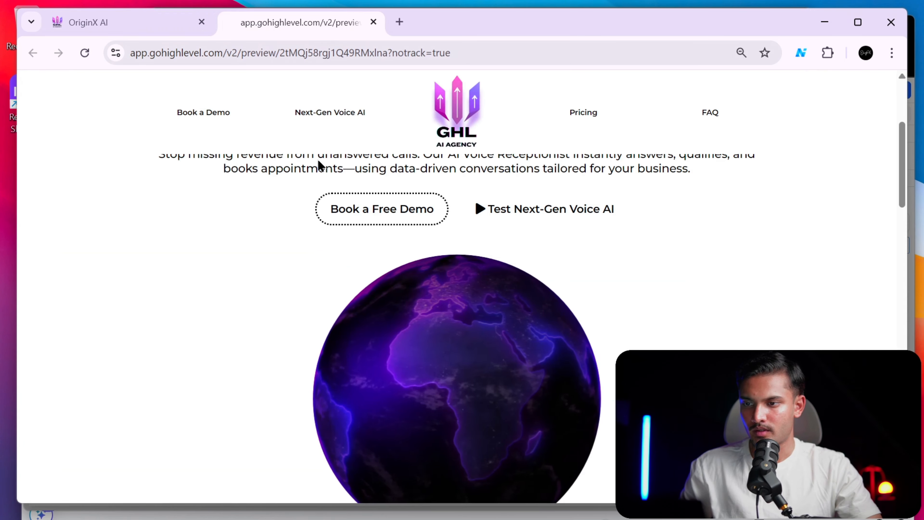
pyautogui.click(93, 58)
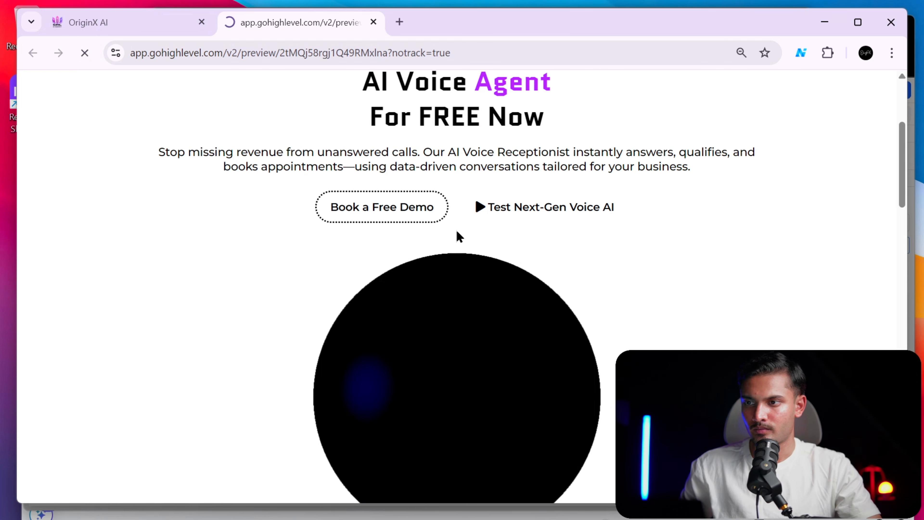
pyautogui.scroll(-9, 494, 270)
pyautogui.scroll(6, 504, 281)
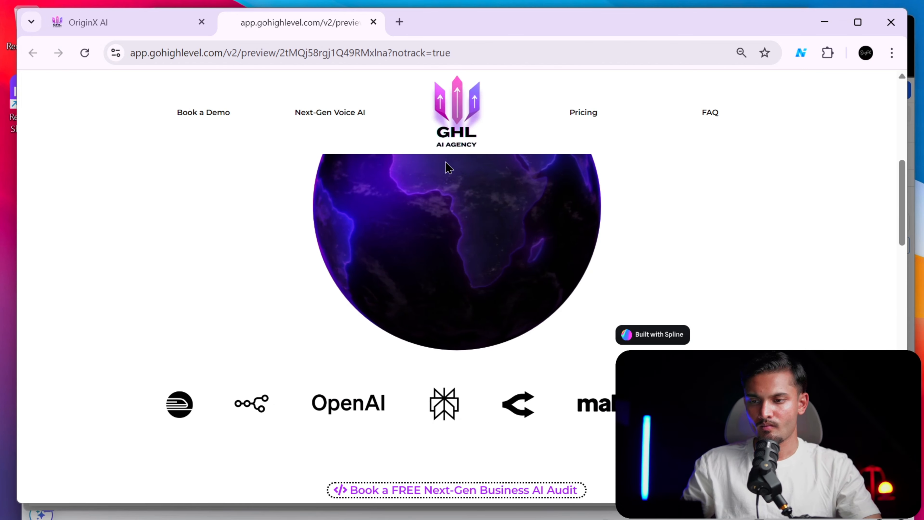
# Open a fresh preview from the builder, close the old preview tab and examine the globe's edges.
pyautogui.click(160, 31)
pyautogui.click(809, 87)
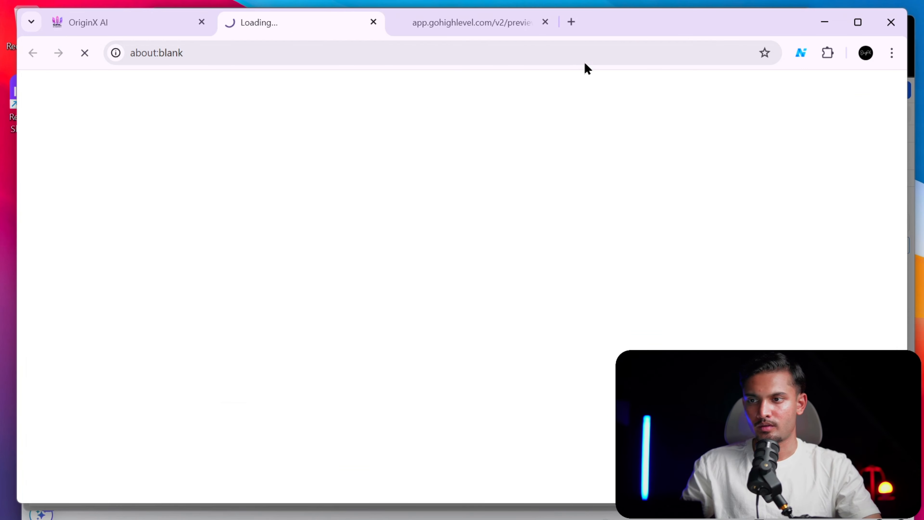
pyautogui.click(546, 23)
pyautogui.scroll(-3, 541, 351)
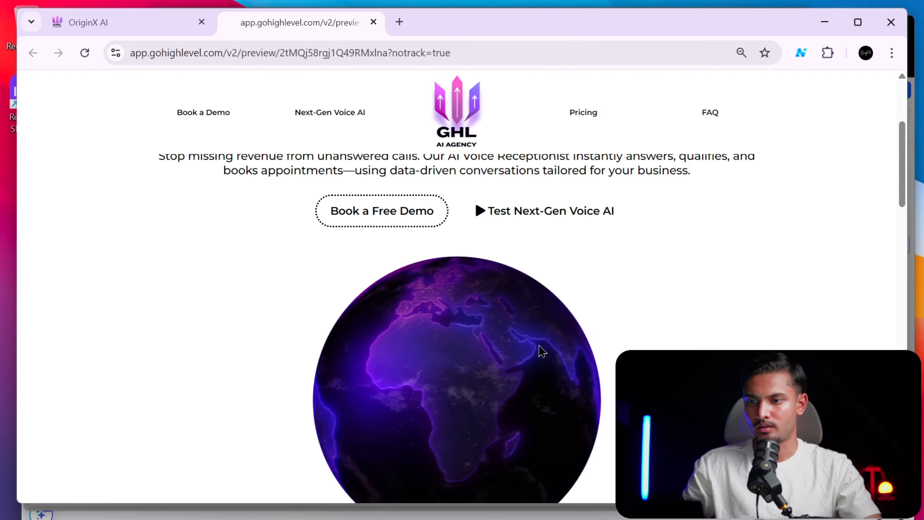
pyautogui.scroll(-4, 600, 326)
pyautogui.scroll(4, 364, 337)
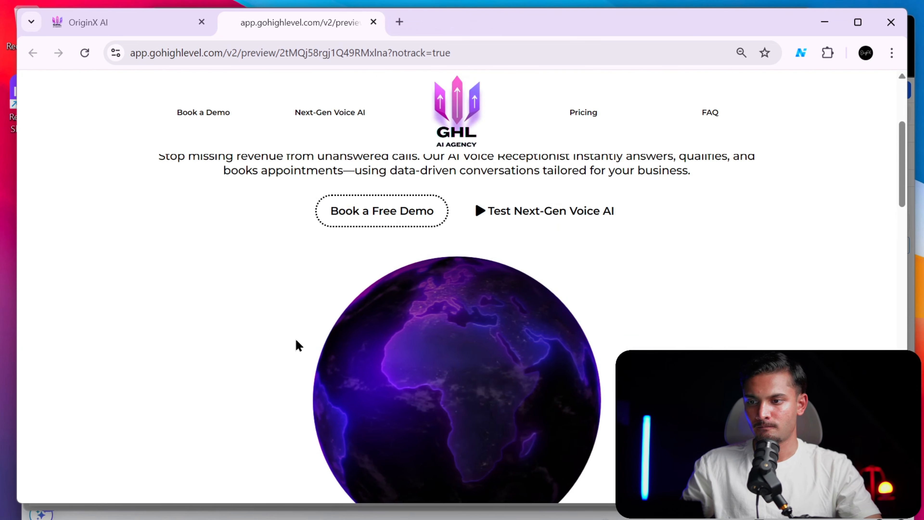
# Read the overflow and drop-shadow rules for the Spline iframe in Custom CSS, and check the hero headline in the preview.
pyautogui.click(151, 18)
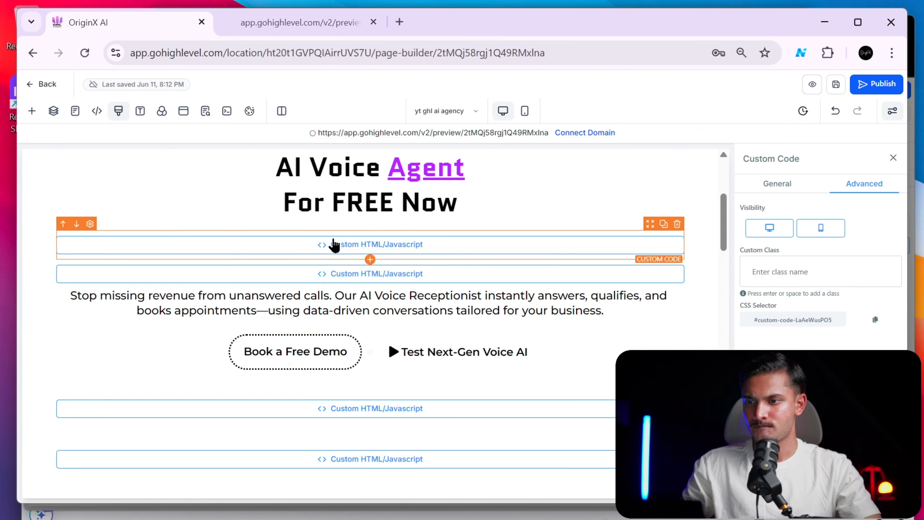
pyautogui.scroll(5, 288, 237)
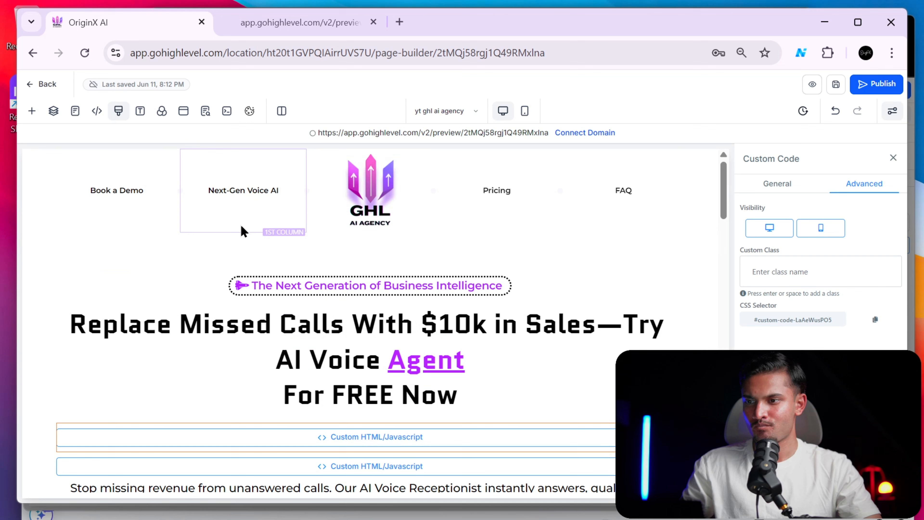
pyautogui.click(116, 114)
pyautogui.scroll(-5, 542, 381)
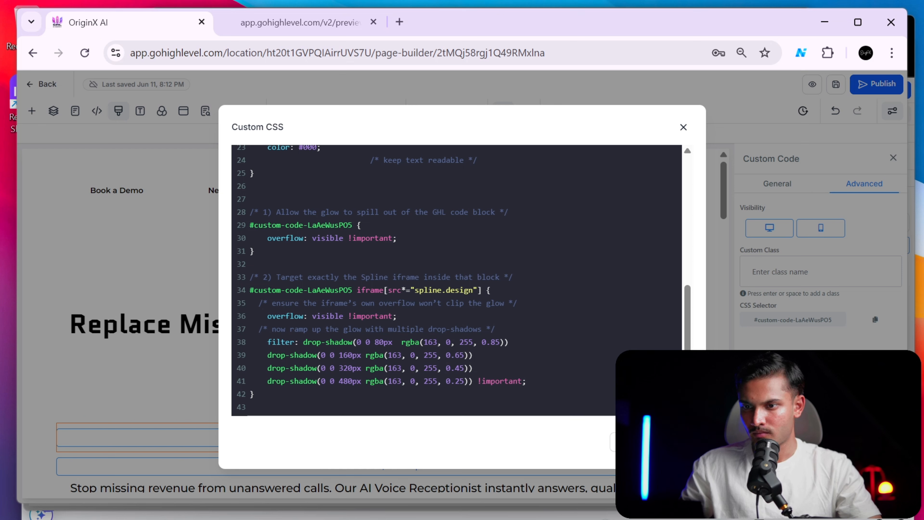
pyautogui.moveTo(686, 365)
pyautogui.mouseDown()
pyautogui.moveTo(700, 225)
pyautogui.moveTo(700, 364)
pyautogui.mouseUp()
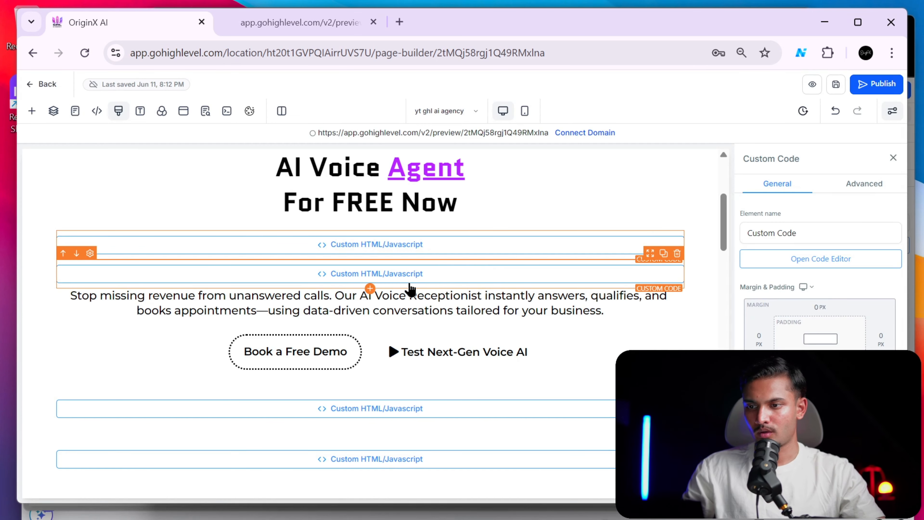
pyautogui.click(315, 26)
pyautogui.scroll(5, 321, 162)
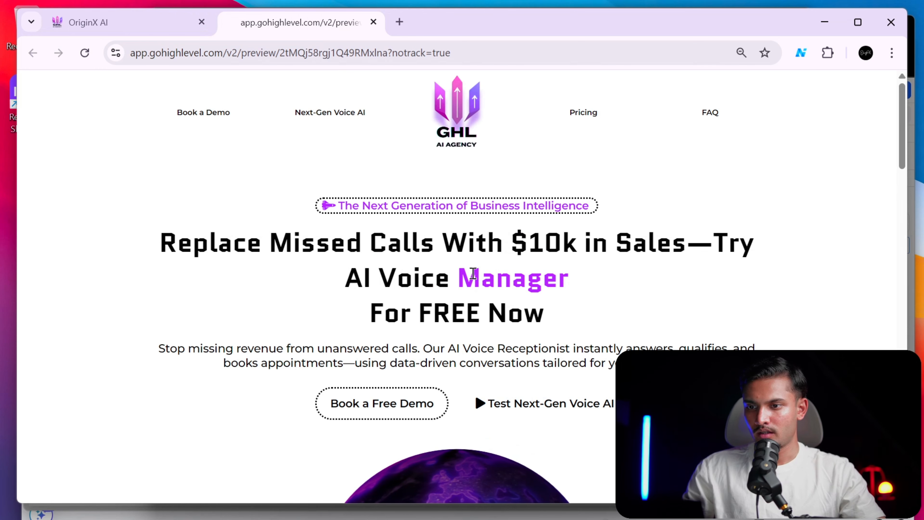
# Check the Spline iframe code in the custom code element directly beneath the hero buttons and copy that element's CSS selector.
pyautogui.click(131, 23)
pyautogui.scroll(-5, 458, 262)
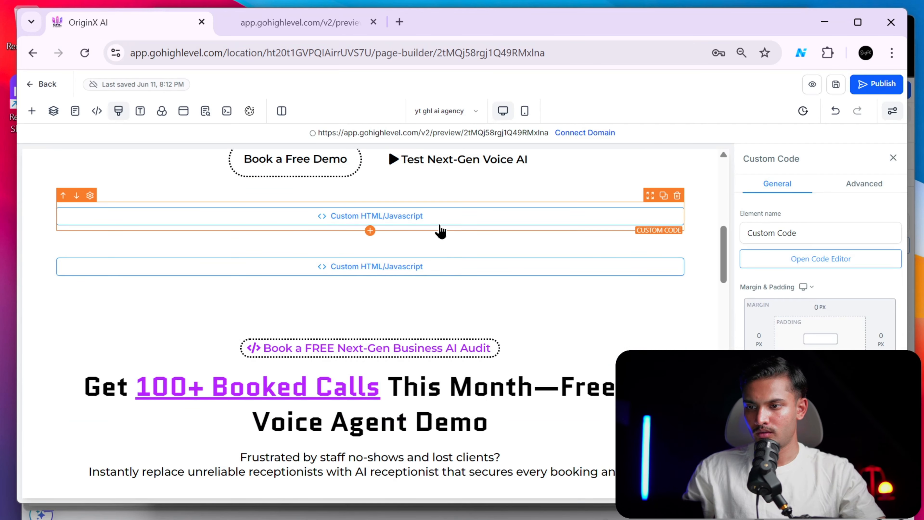
pyautogui.click(796, 259)
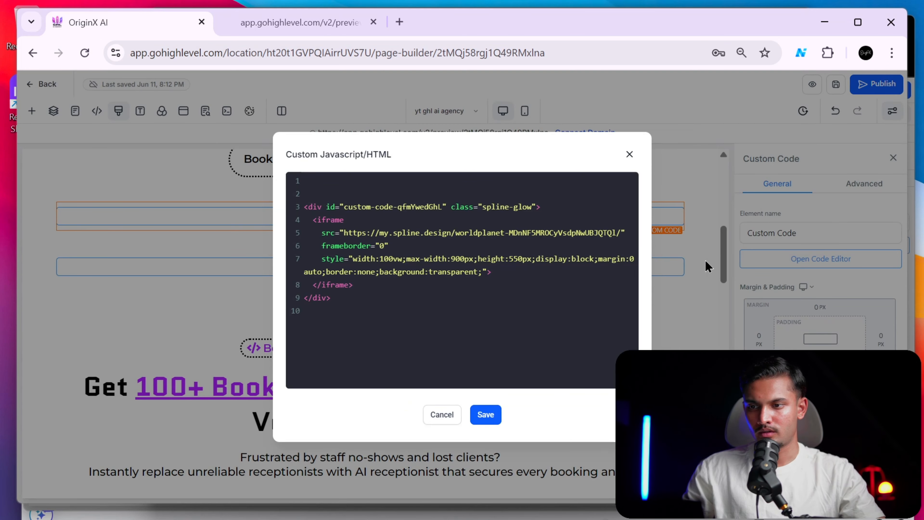
pyautogui.click(600, 278)
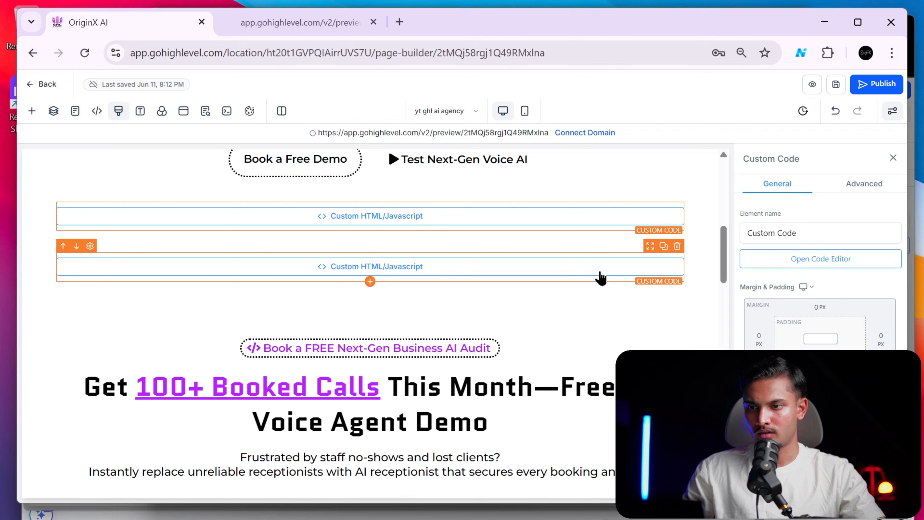
pyautogui.click(863, 185)
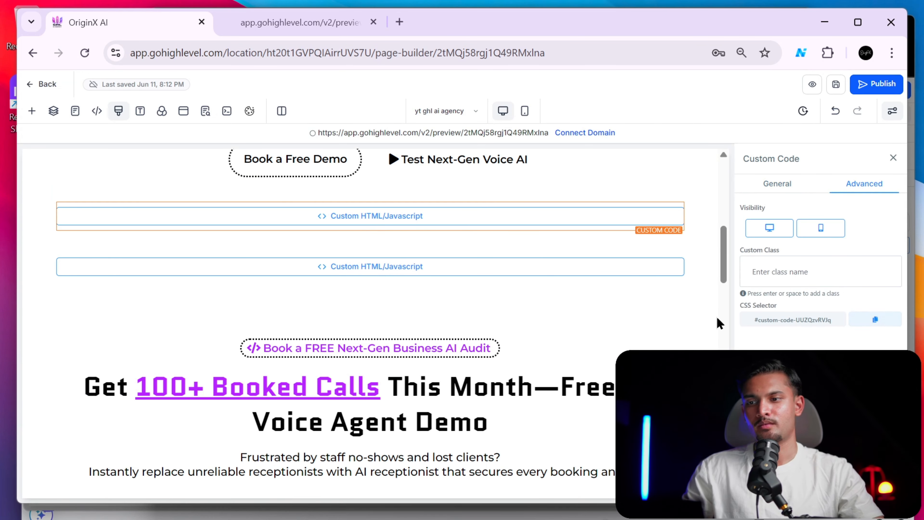
pyautogui.scroll(5, 258, 229)
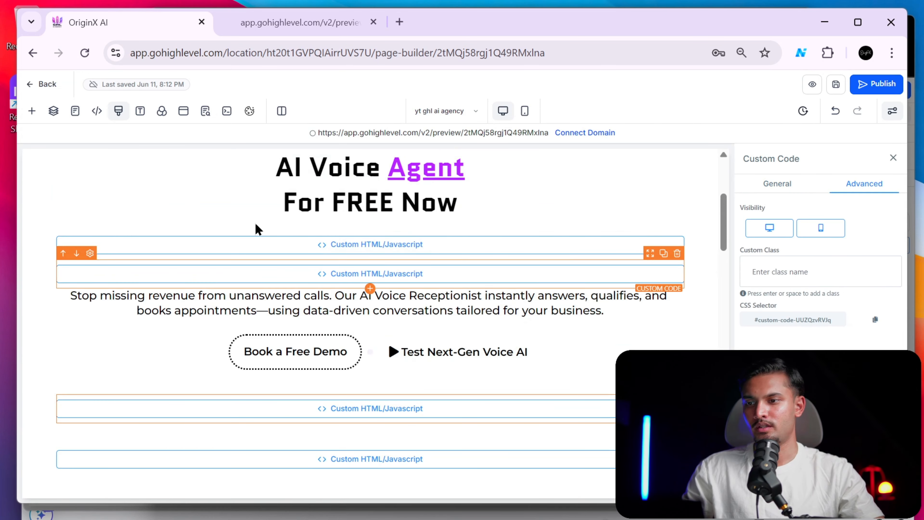
# Review the Spline glow rules in Custom CSS and check the custom code elements around the hero headline and buttons.
pyautogui.click(118, 111)
pyautogui.scroll(-7, 546, 385)
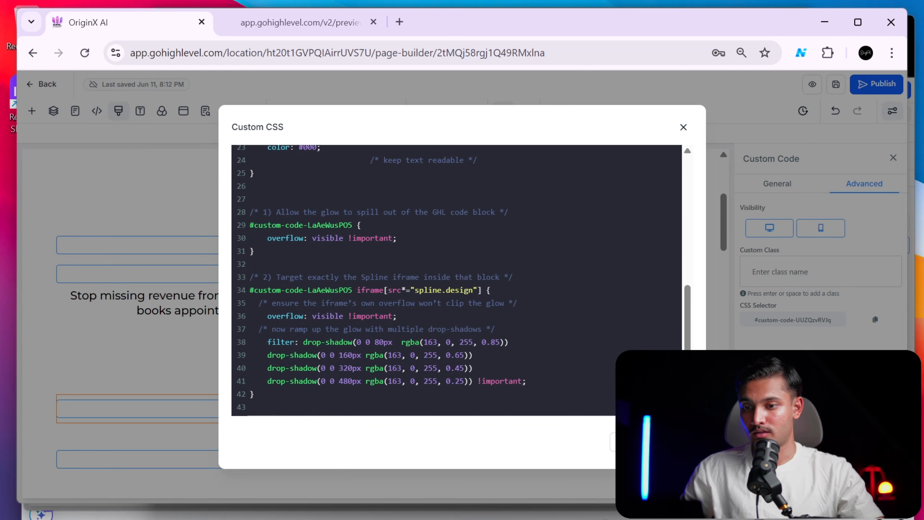
pyautogui.press('Escape')
pyautogui.click(414, 441)
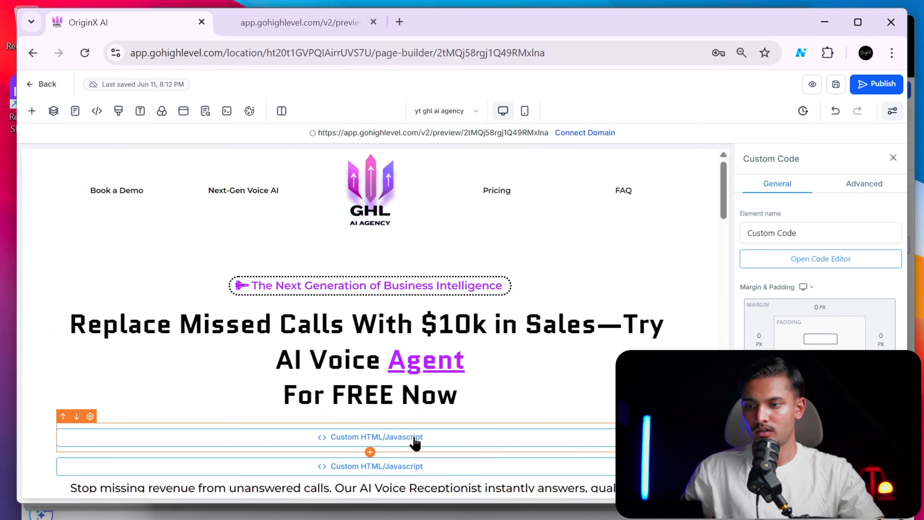
pyautogui.scroll(-5, 415, 364)
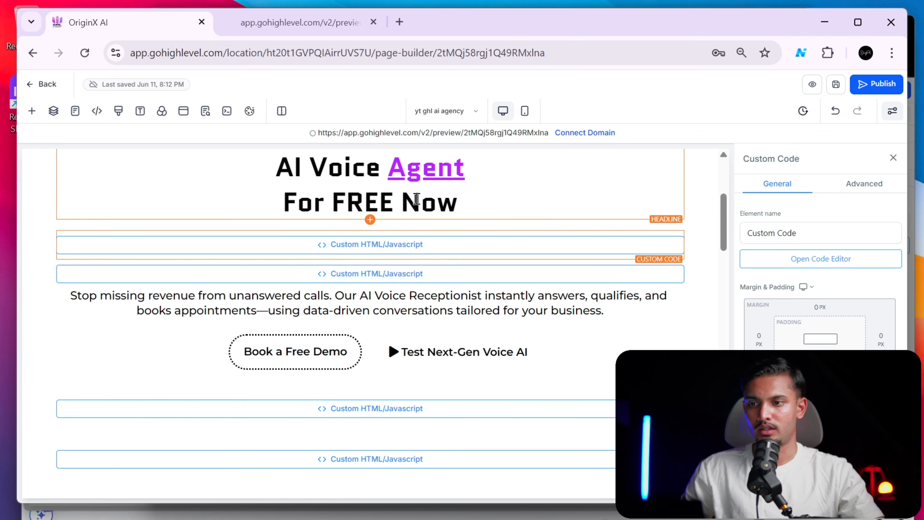
pyautogui.moveTo(382, 168); pyautogui.dragTo(451, 170)
pyautogui.scroll(-5, 427, 345)
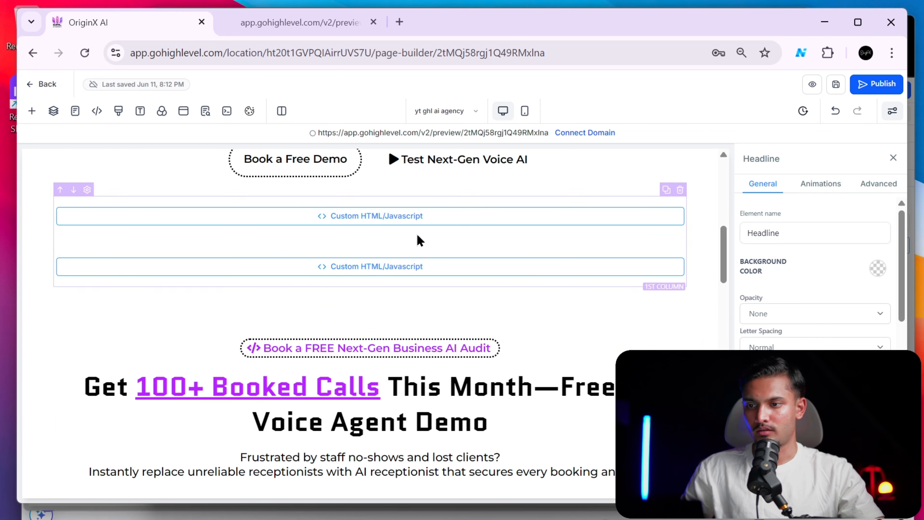
pyautogui.click(468, 250)
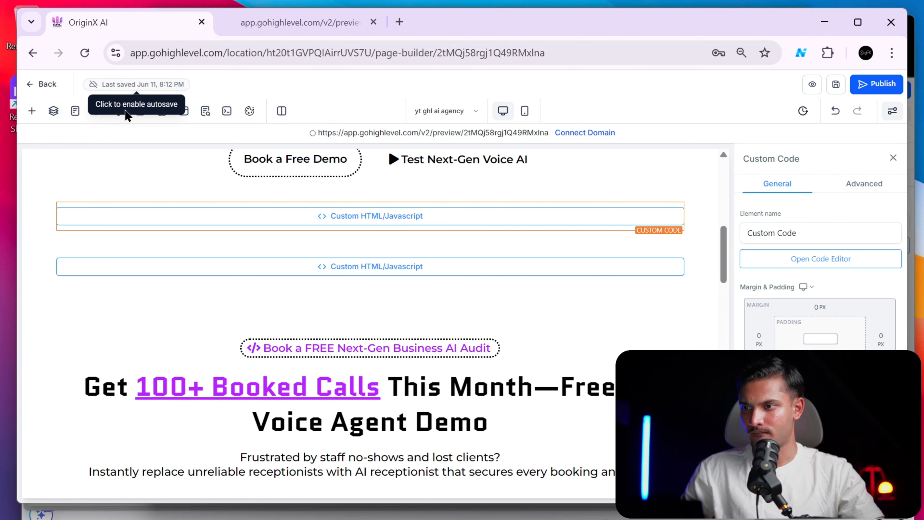
# Replace the selector of the glow overflow rule in Custom CSS with #custom-code-UUZQzvRVJq.
pyautogui.click(118, 111)
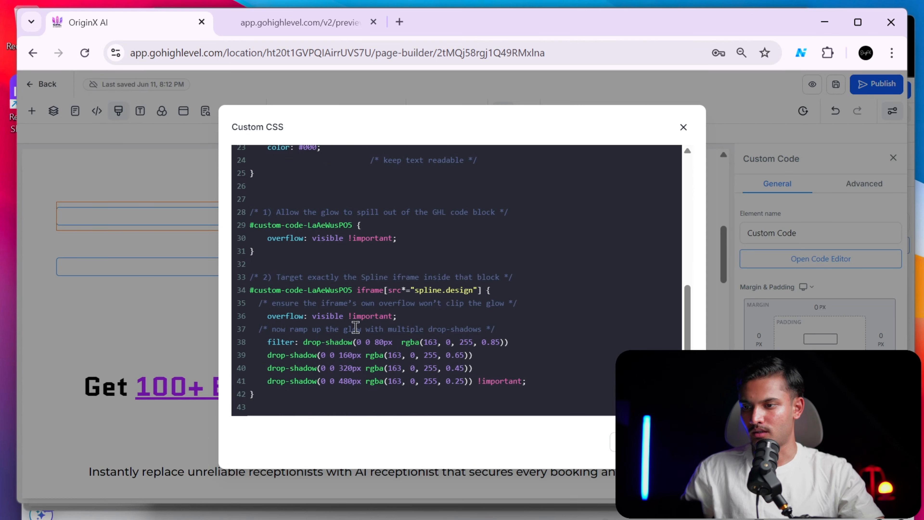
pyautogui.doubleClick(346, 225)
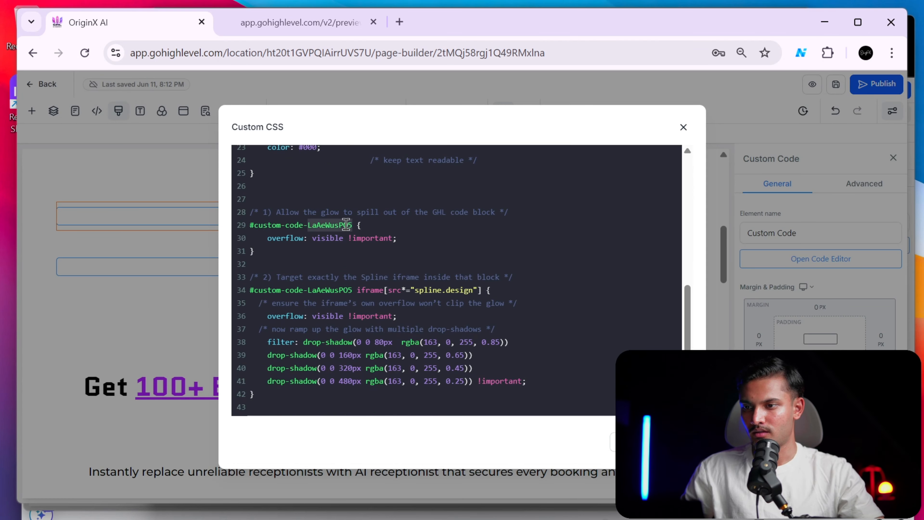
pyautogui.press('BackSpace')
pyautogui.press('BackSpace')
pyautogui.press('BackSpace')
pyautogui.press('BackSpace')
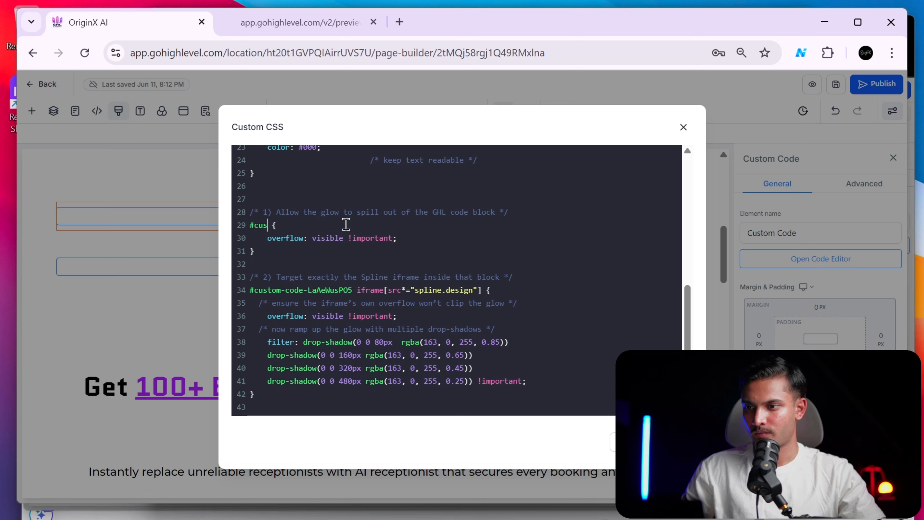
pyautogui.write('#custom-code-UUZQzvRVJq')
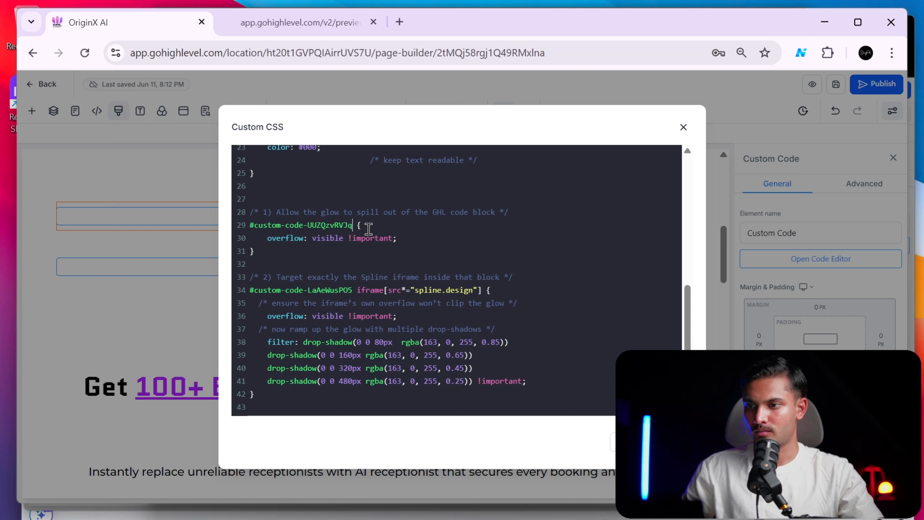
# Change the Spline iframe rule's selector to #custom-code-UUZQzvRVJq, keeping its iframe part, and save the Custom CSS.
pyautogui.doubleClick(315, 289)
pyautogui.press('BackSpace')
pyautogui.press('BackSpace')
pyautogui.press('BackSpace')
pyautogui.press('BackSpace')
pyautogui.press('BackSpace')
pyautogui.press('BackSpace')
pyautogui.press('BackSpace')
pyautogui.press('BackSpace')
pyautogui.press('BackSpace')
pyautogui.press('BackSpace')
pyautogui.press('BackSpace')
pyautogui.press('BackSpace')
pyautogui.press('BackSpace')
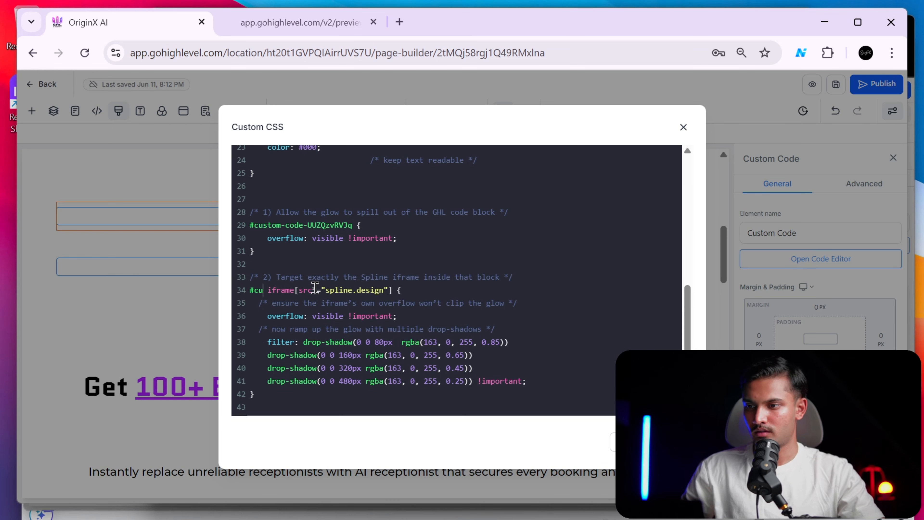
pyautogui.write('custom-code-UUZQzvRVJq')
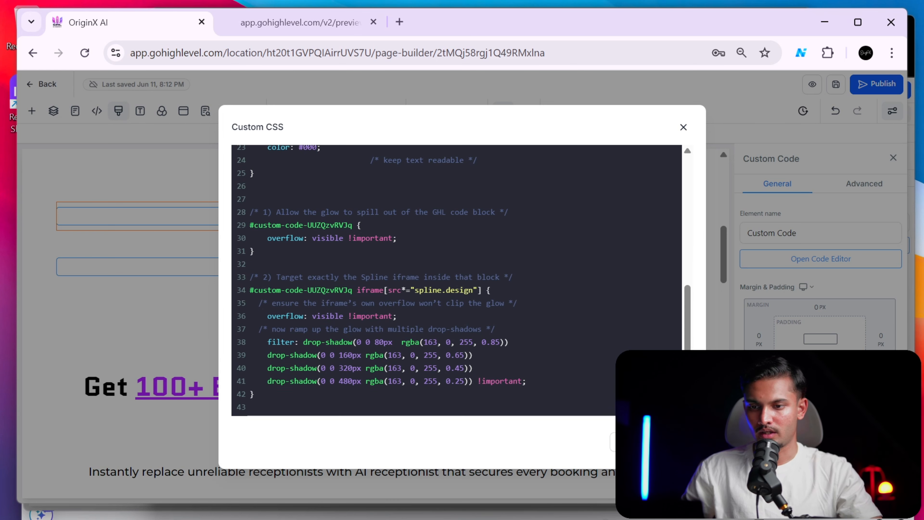
pyautogui.click(661, 441)
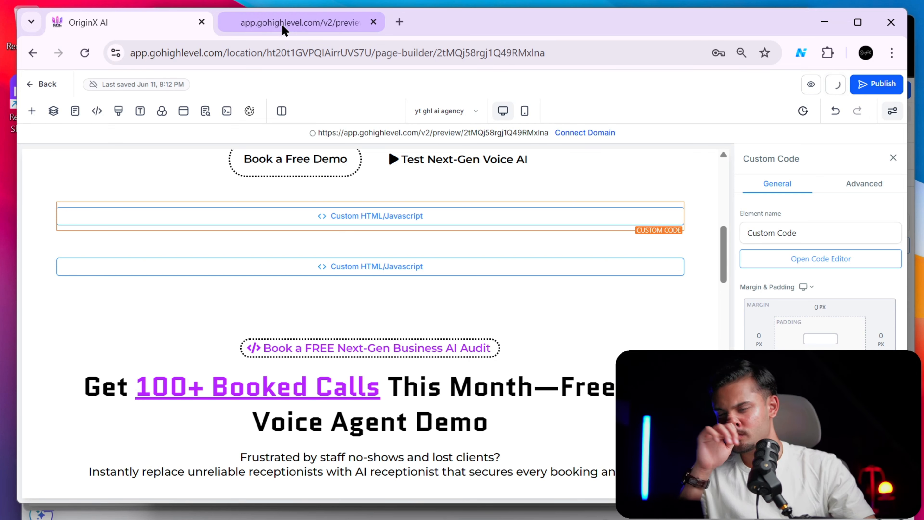
# Refresh the page preview and examine the purple glow around the globe from the headline to the logo slider.
pyautogui.click(810, 84)
pyautogui.click(545, 23)
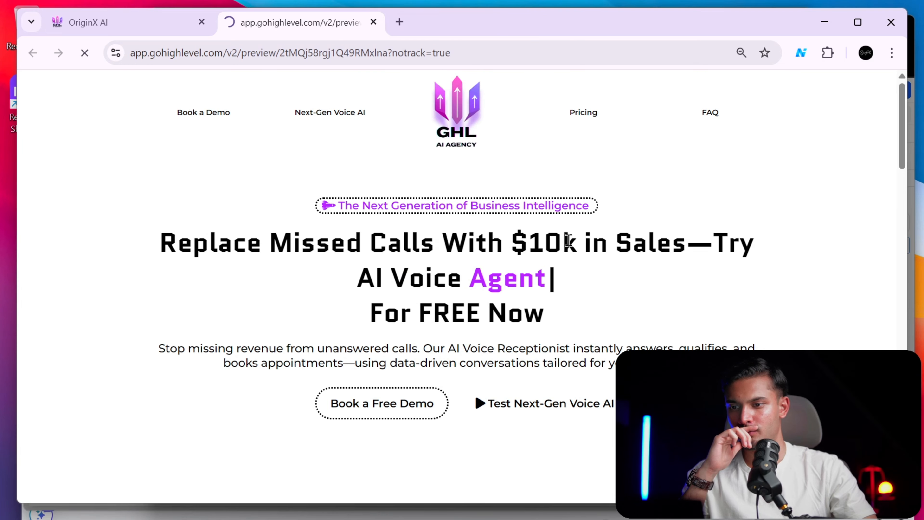
pyautogui.scroll(-5, 583, 270)
pyautogui.scroll(-3, 633, 280)
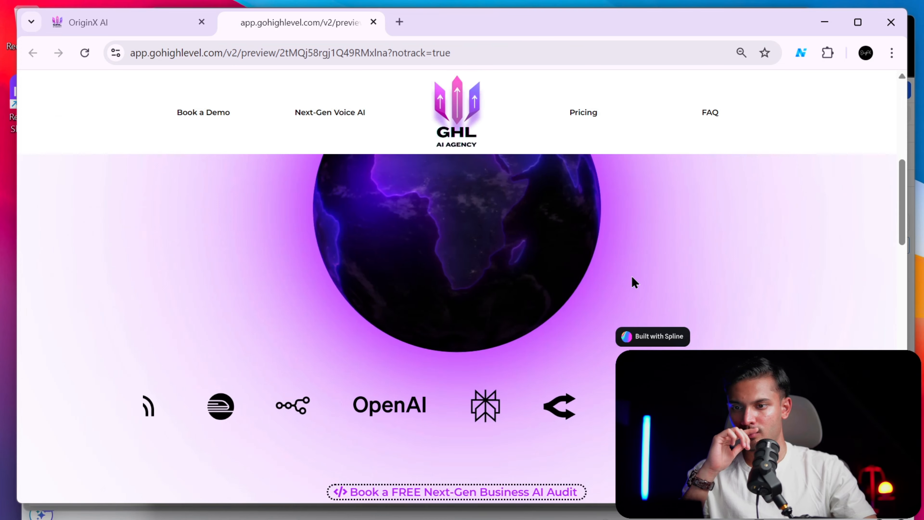
pyautogui.scroll(3, 633, 281)
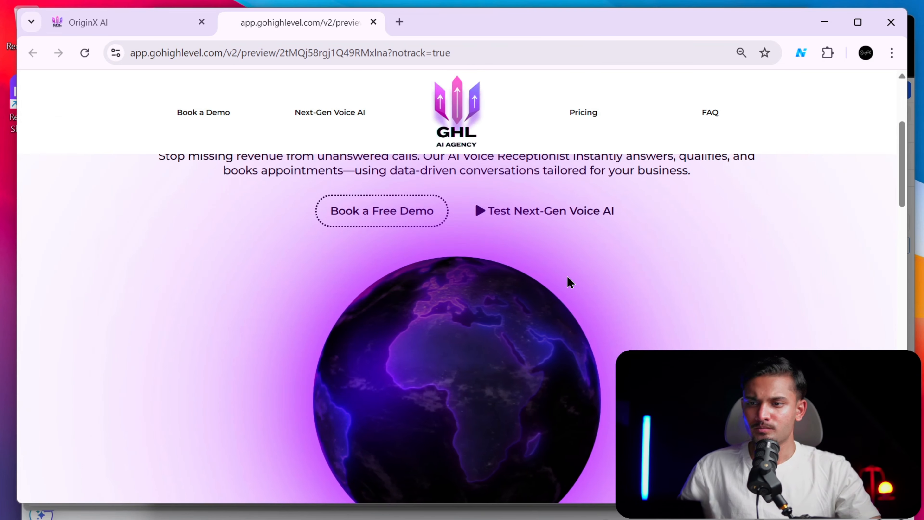
pyautogui.scroll(3, 205, 287)
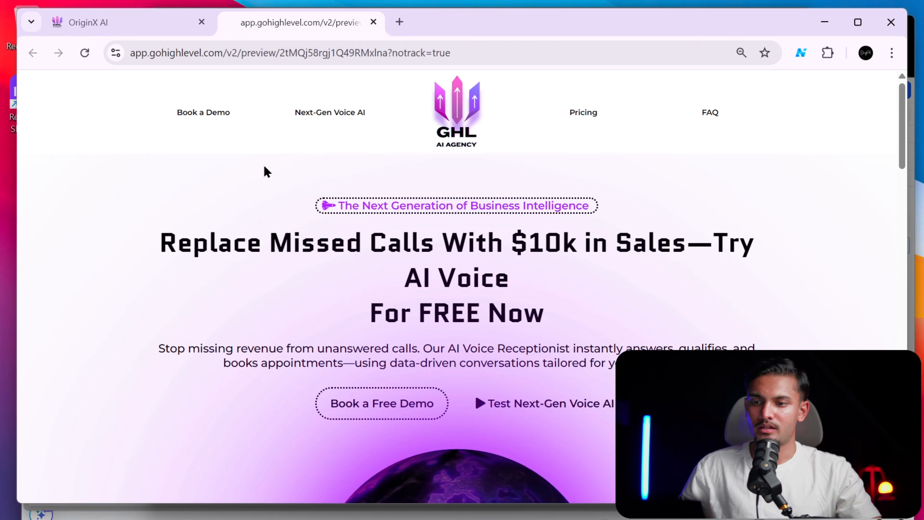
# Compare the globe's glow in the preview with the dark hero on ghlaiagency.com.
pyautogui.scroll(-3, 267, 171)
pyautogui.hotkey('alt', 'Tab')
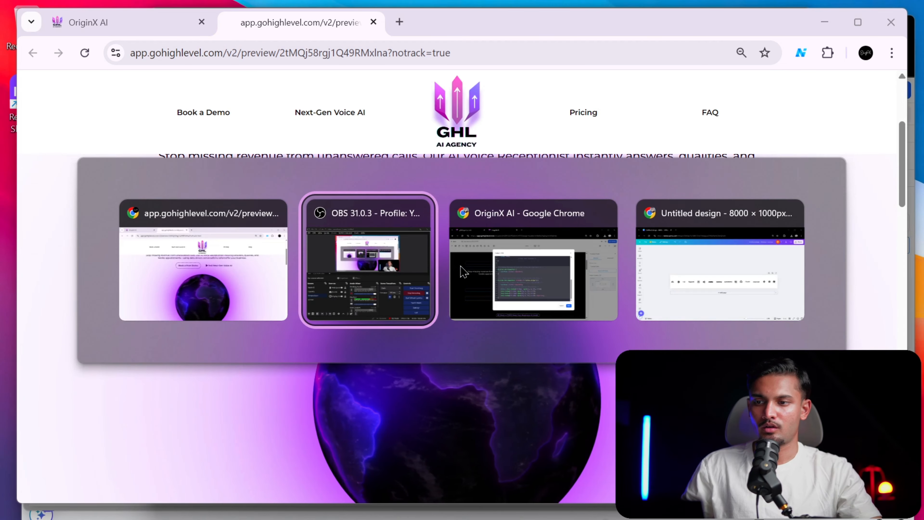
pyautogui.hotkey('alt', 'Tab')
pyautogui.click(144, 37)
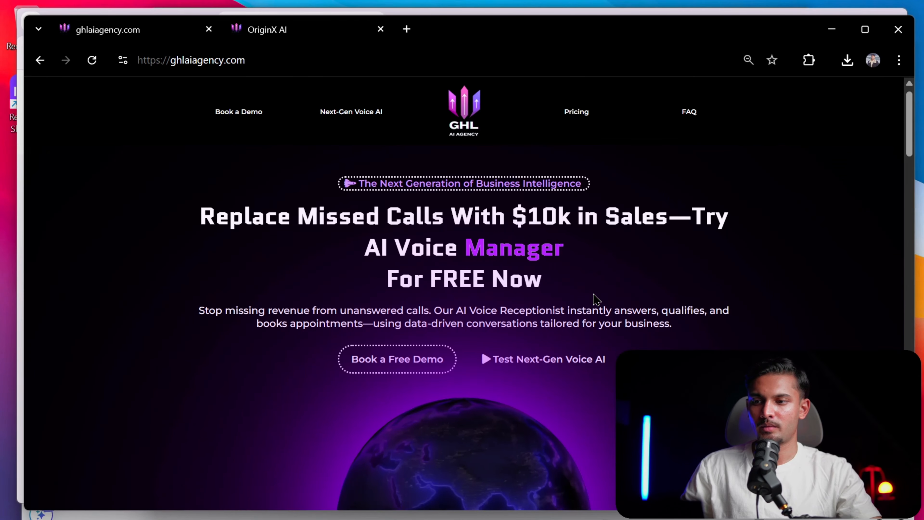
pyautogui.hotkey('alt', 'Tab')
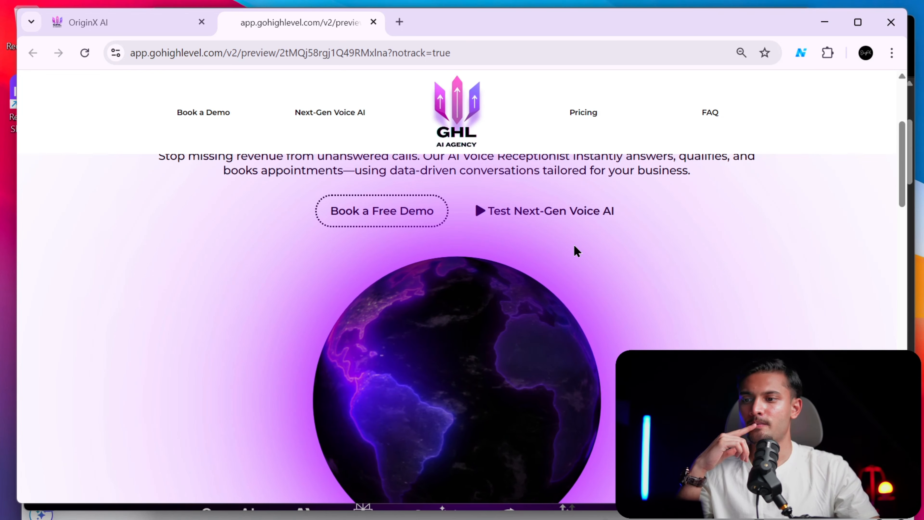
pyautogui.scroll(5, 593, 273)
pyautogui.scroll(-5, 378, 311)
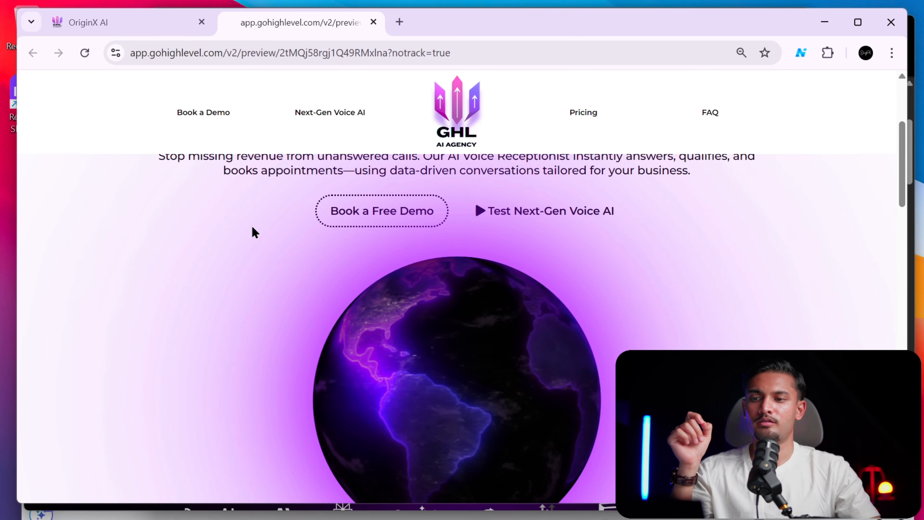
# Set the first drop-shadow's blur to 120px in the Spline iframe rule of Custom CSS and save the page.
pyautogui.click(160, 22)
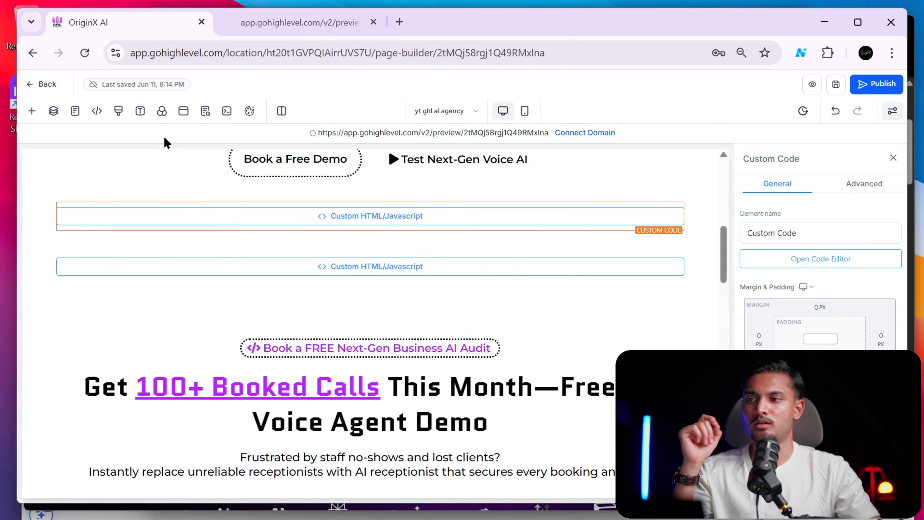
pyautogui.click(116, 112)
pyautogui.scroll(-5, 432, 403)
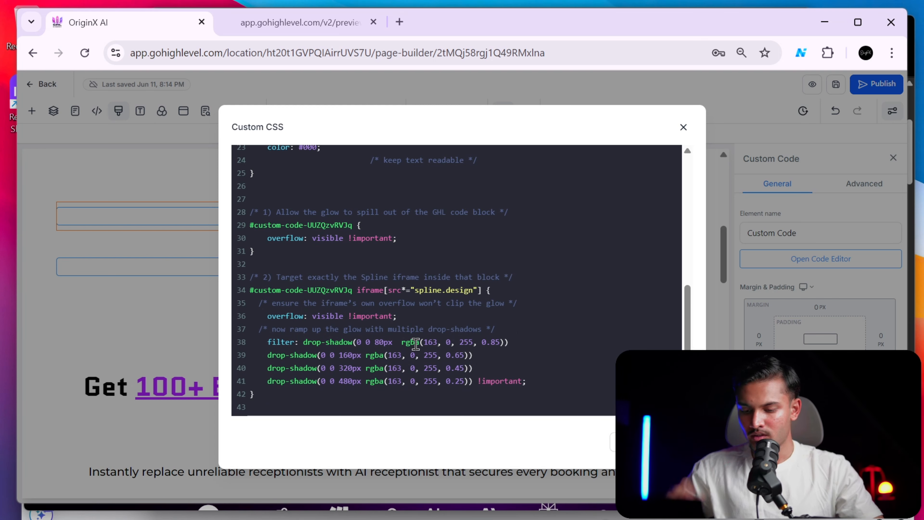
pyautogui.press('BackSpace')
pyautogui.write('12')
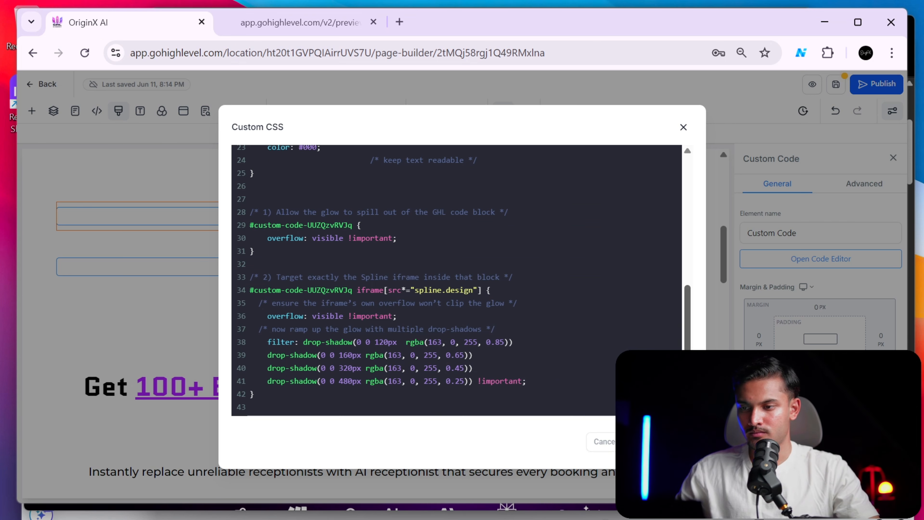
pyautogui.click(662, 442)
pyautogui.click(832, 88)
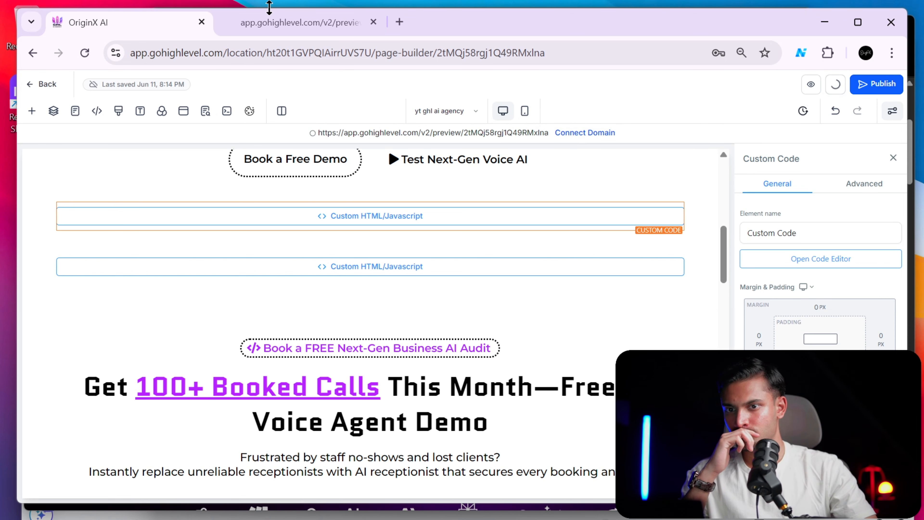
# Reload the preview and inspect how the glow spreads from the hero headline past the globe to the audit section.
pyautogui.click(262, 22)
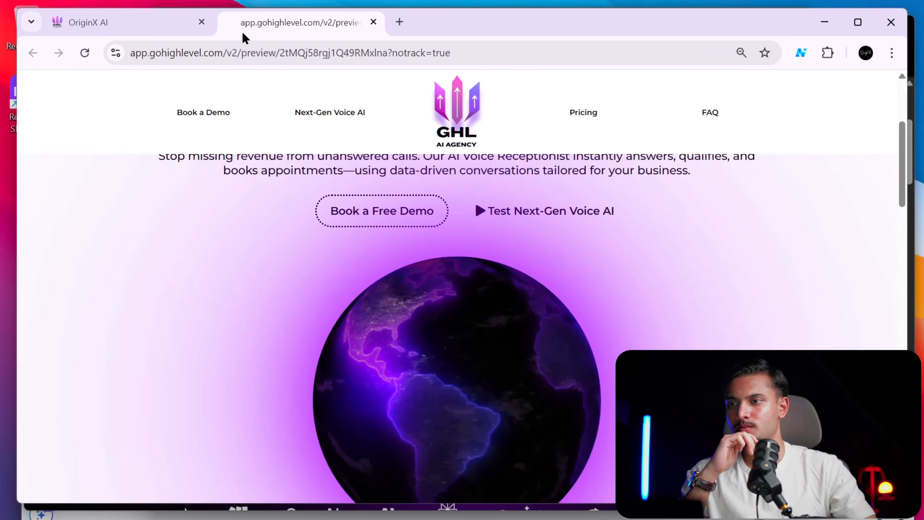
pyautogui.hotkey('ctrl', 'r')
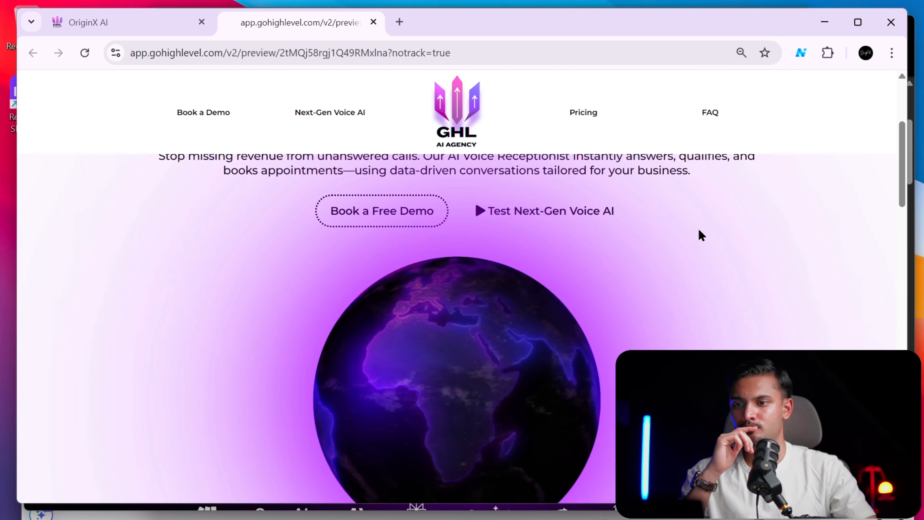
pyautogui.scroll(-5, 732, 280)
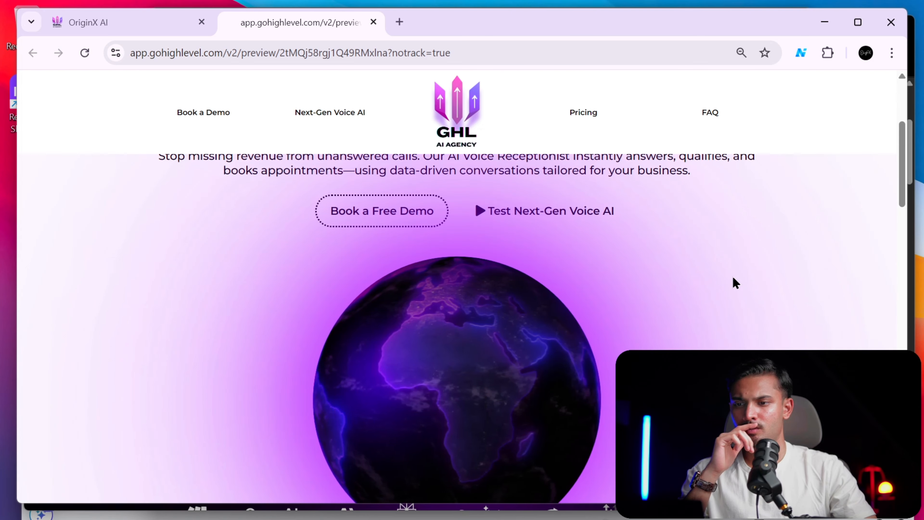
pyautogui.scroll(-10, 733, 284)
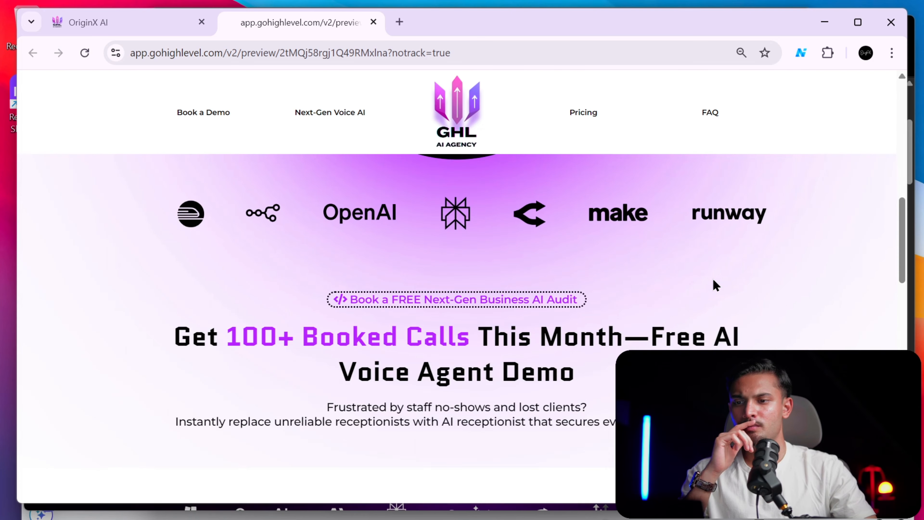
pyautogui.scroll(5, 716, 285)
pyautogui.scroll(10, 716, 285)
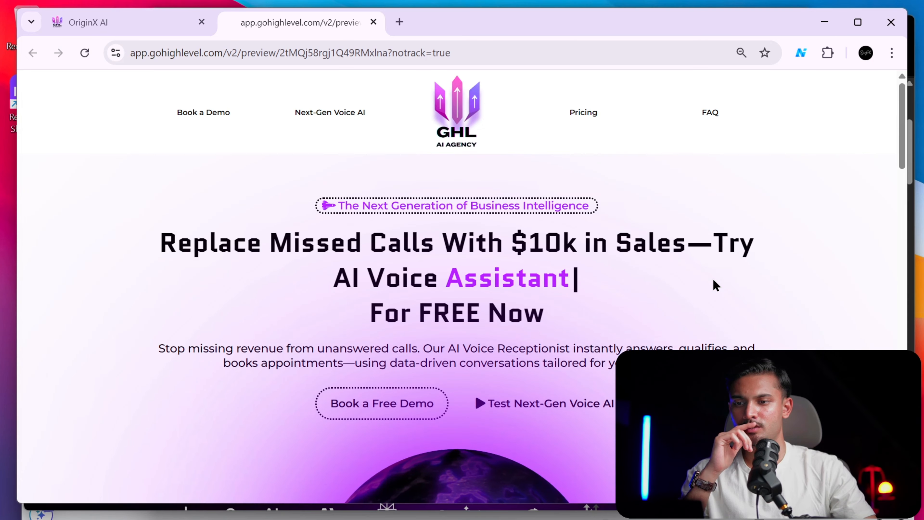
pyautogui.scroll(-5, 714, 285)
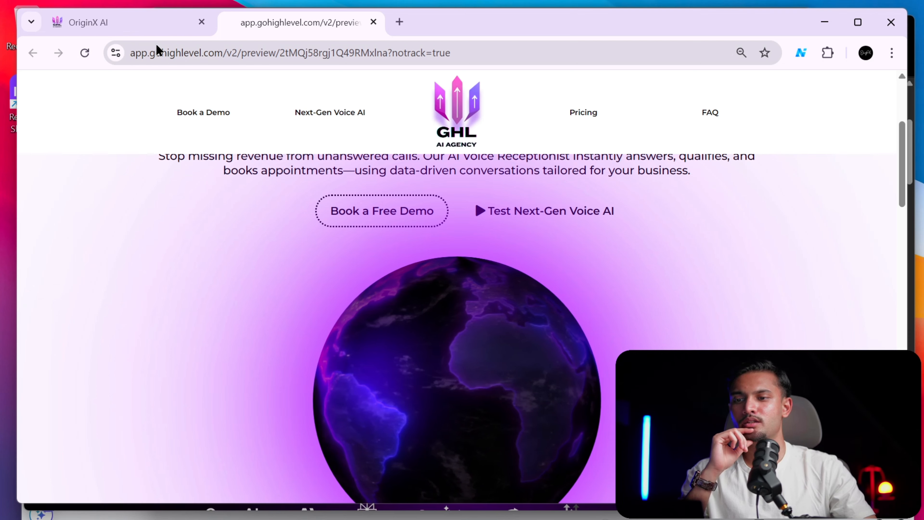
pyautogui.scroll(2, 435, 244)
pyautogui.scroll(5, 435, 243)
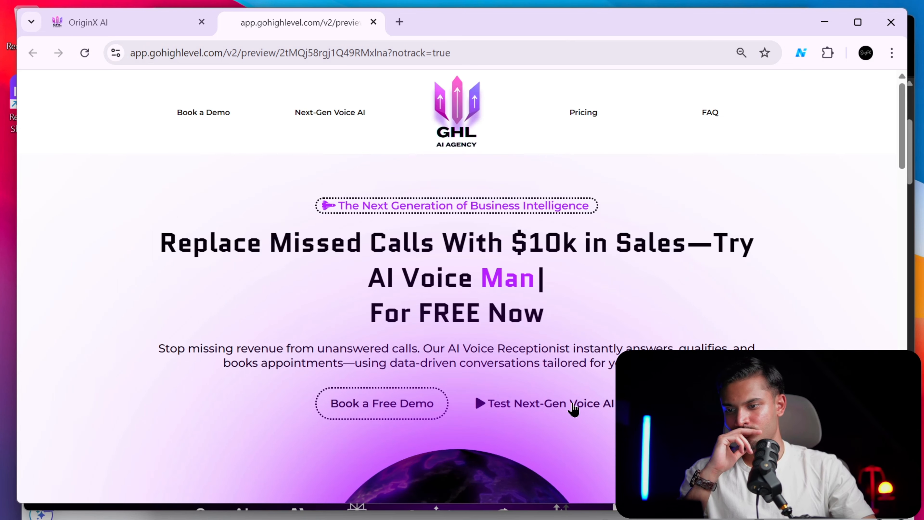
pyautogui.scroll(-10, 540, 335)
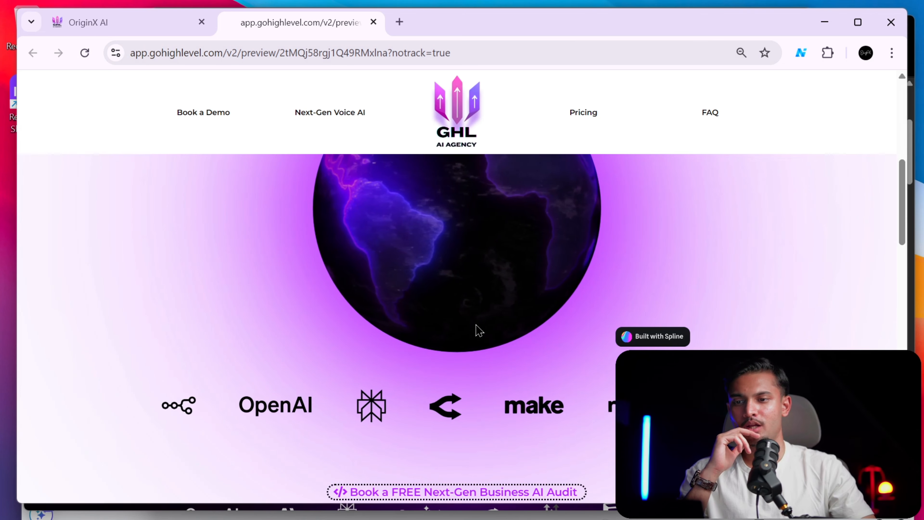
# Copy the complete Spline iframe rule with its four drop-shadows from the page's Custom CSS.
pyautogui.click(98, 29)
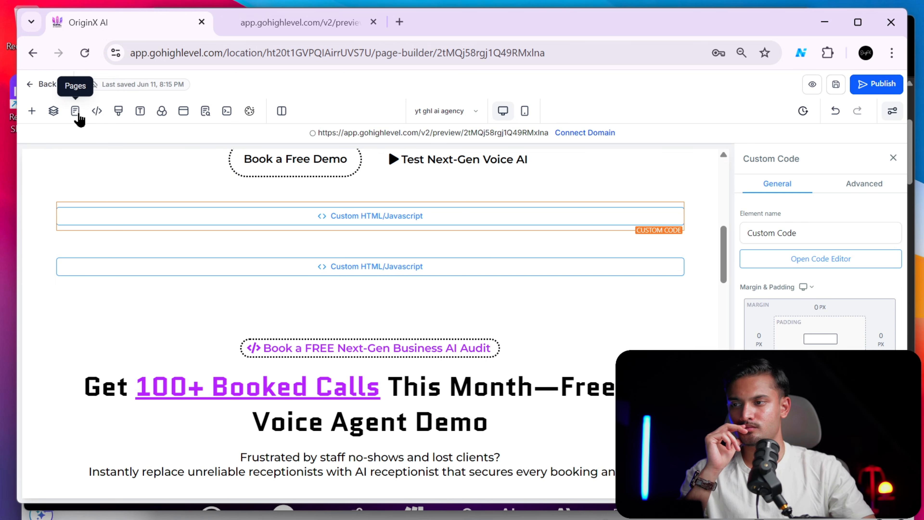
pyautogui.click(97, 112)
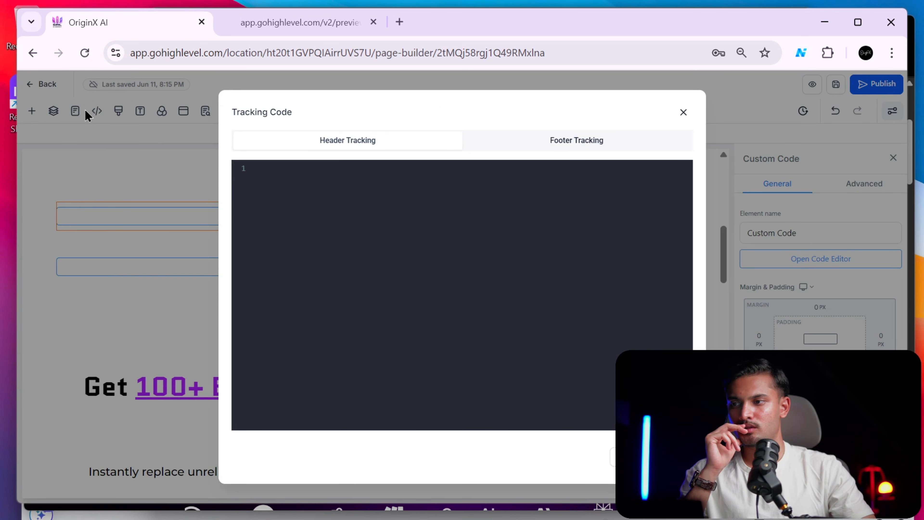
pyautogui.click(109, 119)
pyautogui.click(118, 113)
pyautogui.scroll(-5, 414, 378)
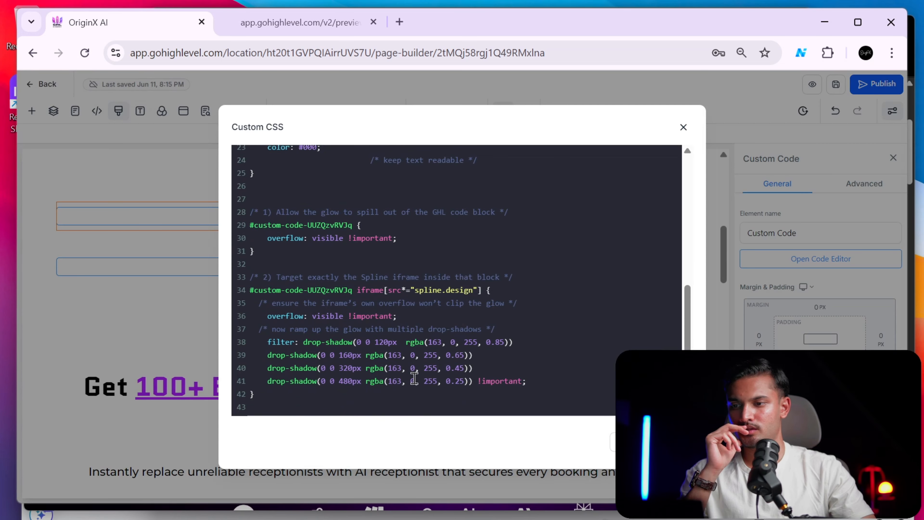
pyautogui.moveTo(326, 407); pyautogui.dragTo(192, 289)
pyautogui.hotkey('ctrl', 'c')
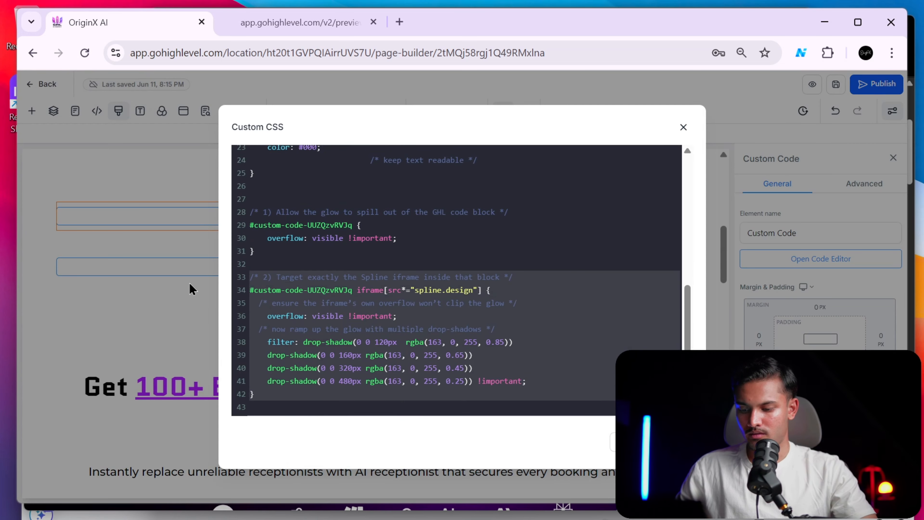
# Open ChatGPT in a new tab of the browser window that shows ghlaiagency.com.
pyautogui.click(400, 22)
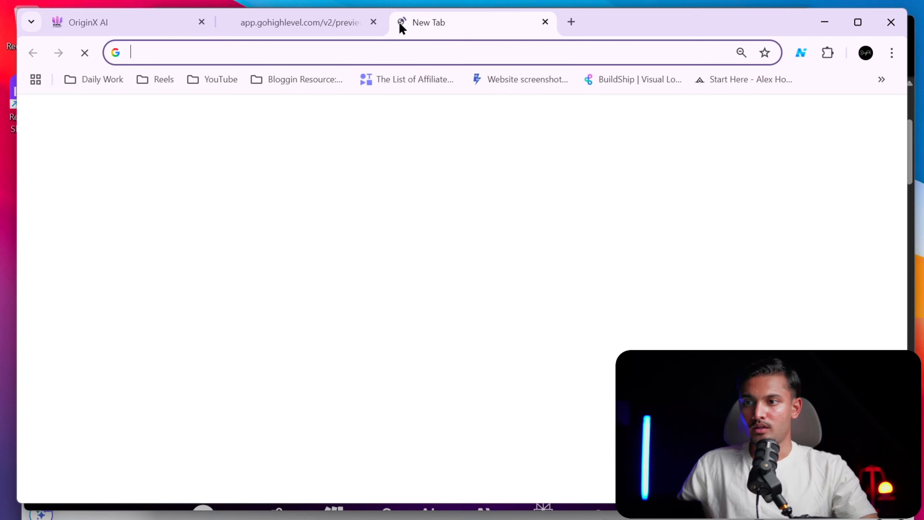
pyautogui.click(545, 22)
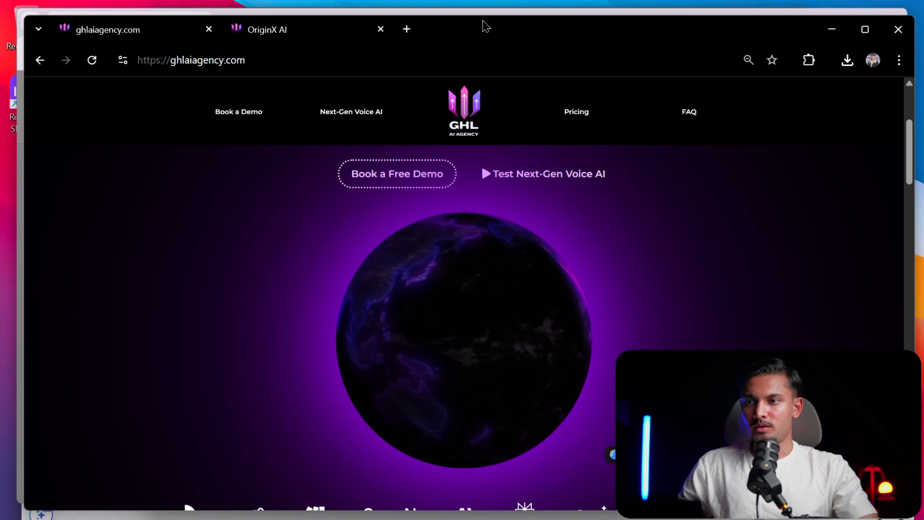
pyautogui.click(406, 28)
pyautogui.write('c')
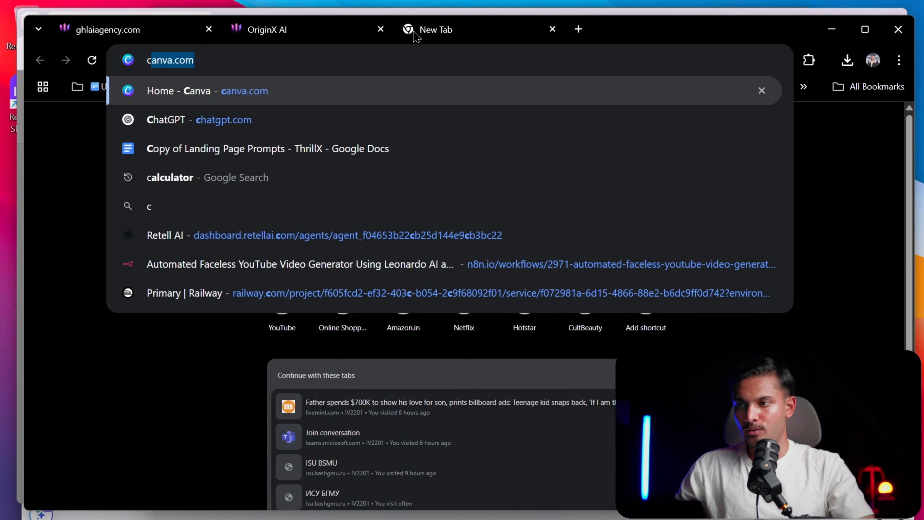
pyautogui.press('BackSpace')
pyautogui.write('ch')
pyautogui.press('Return')
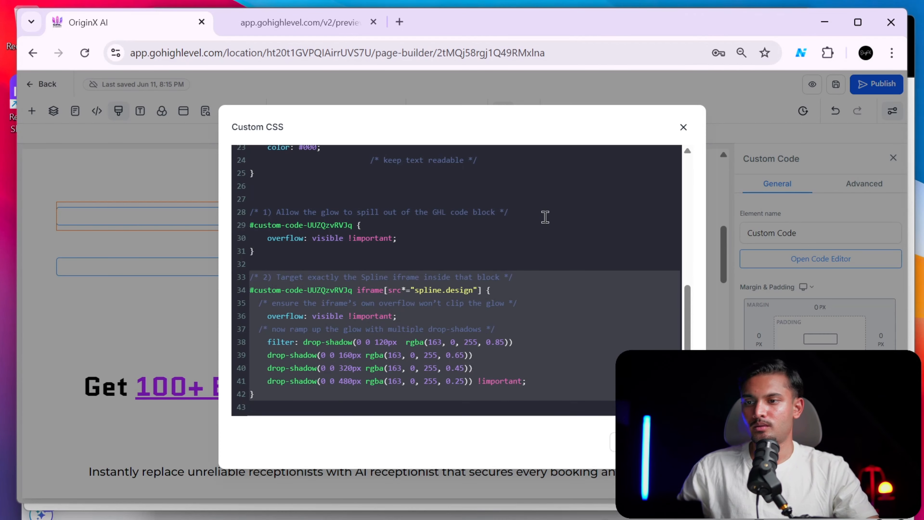
# Paste the copied Spline iframe rule into a new ChatGPT chat and ask it to "make the violet color in the CSS darker".
pyautogui.click(290, 15)
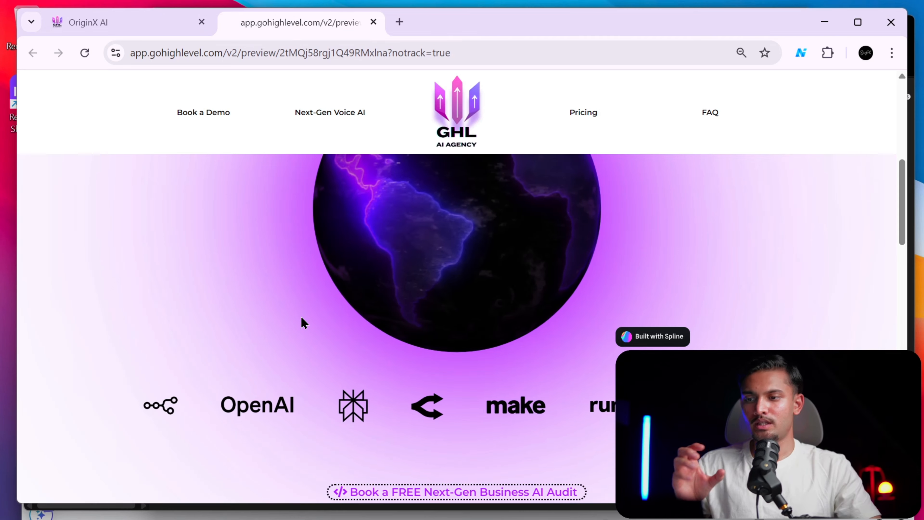
pyautogui.scroll(3, 265, 355)
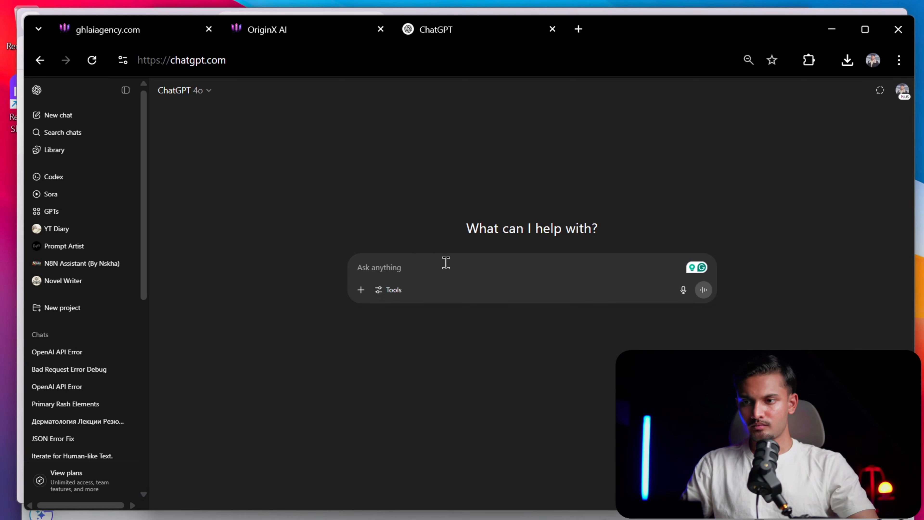
pyautogui.hotkey('ctrl', 'v')
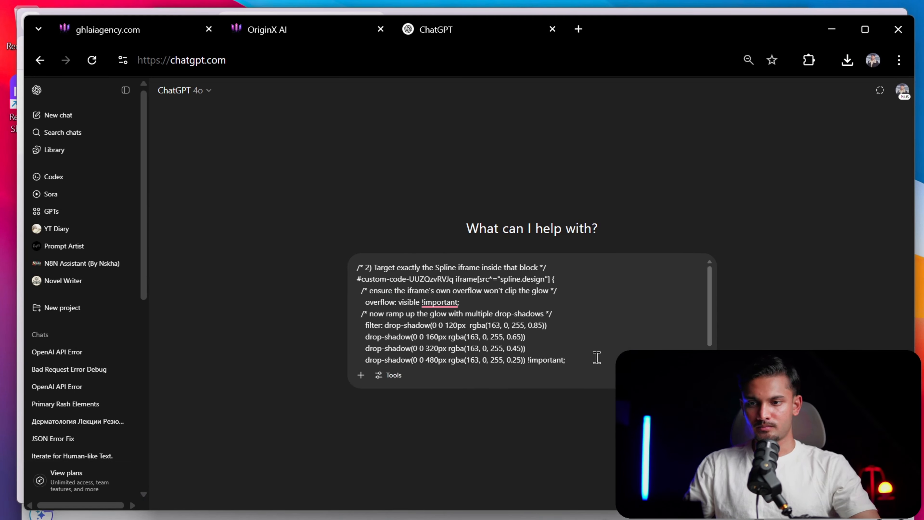
pyautogui.scroll(-1, 600, 338)
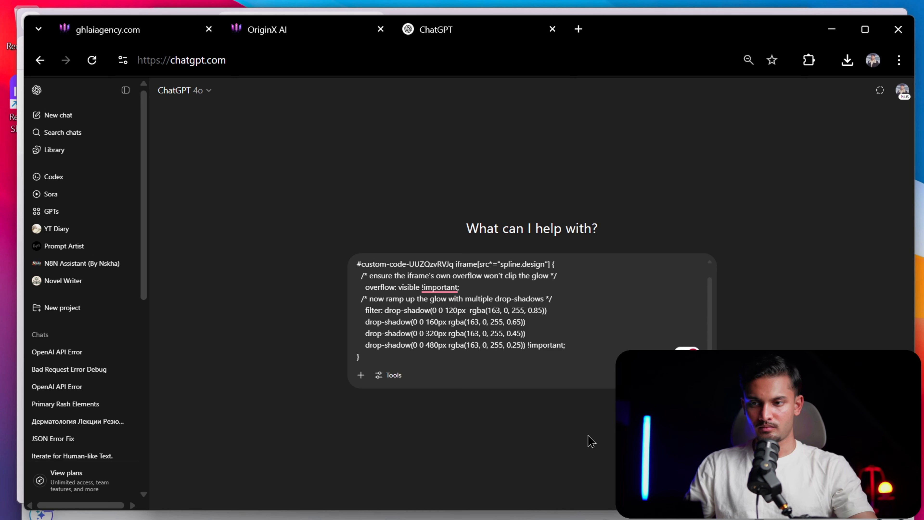
pyautogui.scroll(1, 545, 364)
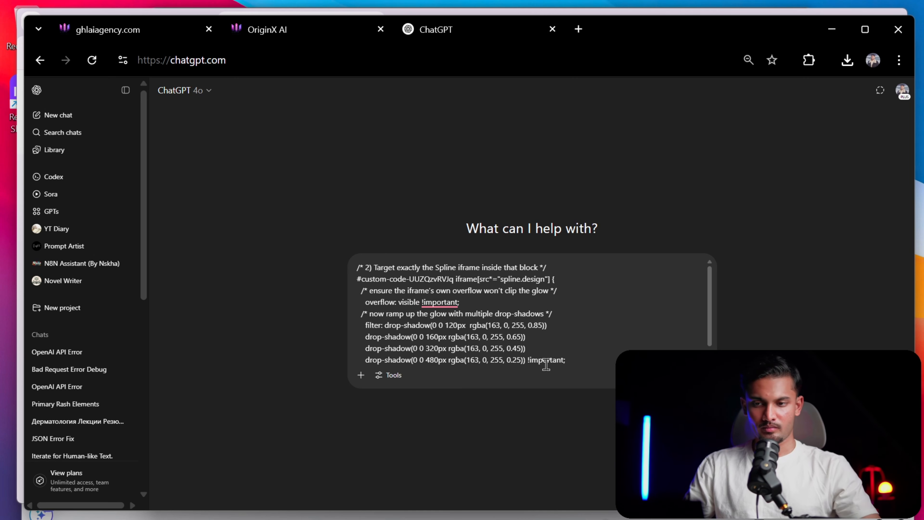
pyautogui.scroll(-1, 484, 346)
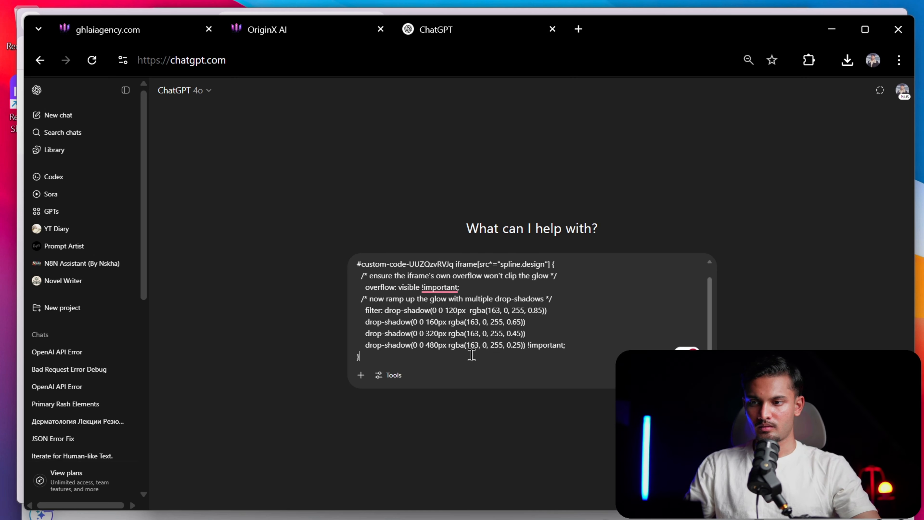
pyautogui.scroll(1, 471, 355)
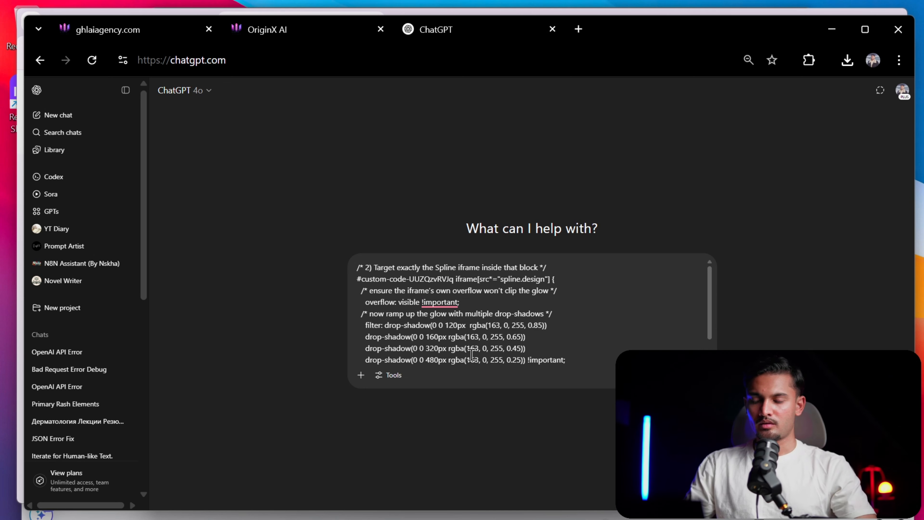
pyautogui.scroll(-1, 538, 360)
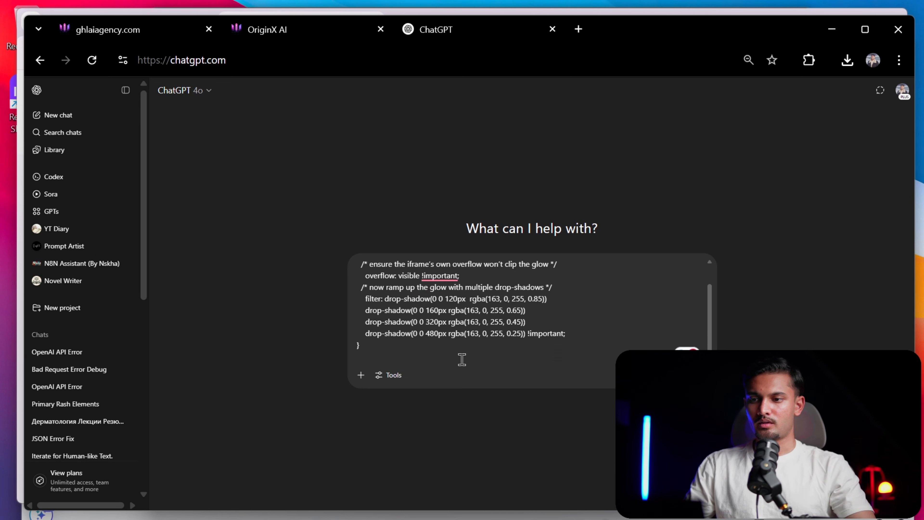
pyautogui.hotkey('shift', 'Return')
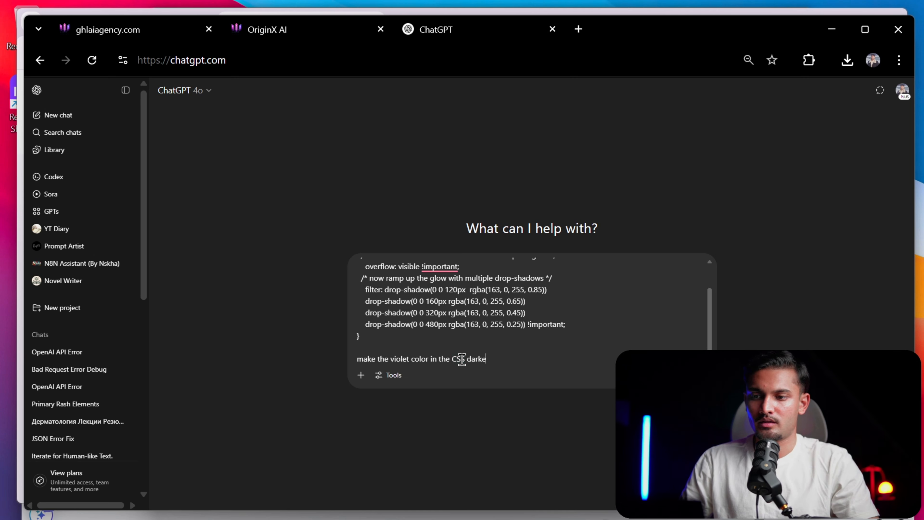
pyautogui.write('r')
pyautogui.press('Return')
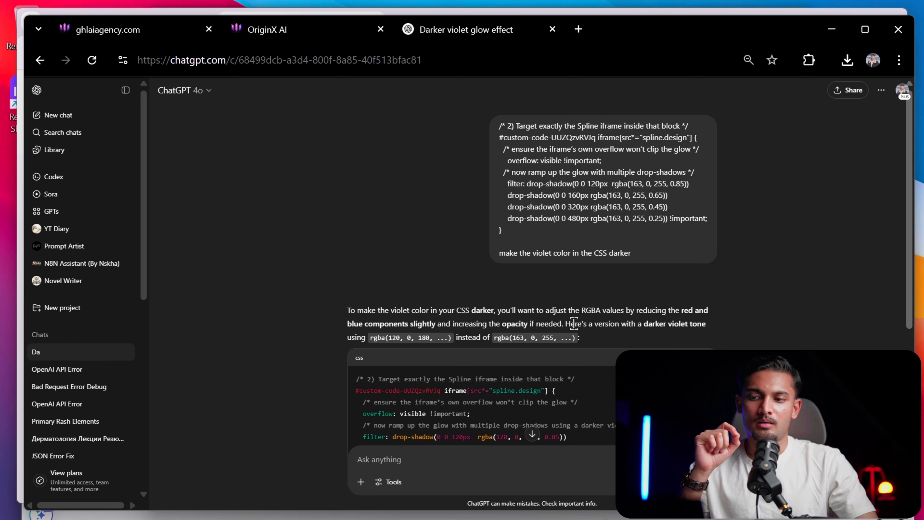
# Replace the Spline iframe rule in GoHighLevel's Custom CSS with ChatGPT's rgba(120, 0, 180) version and save the page.
pyautogui.scroll(-5, 581, 231)
pyautogui.scroll(5, 540, 248)
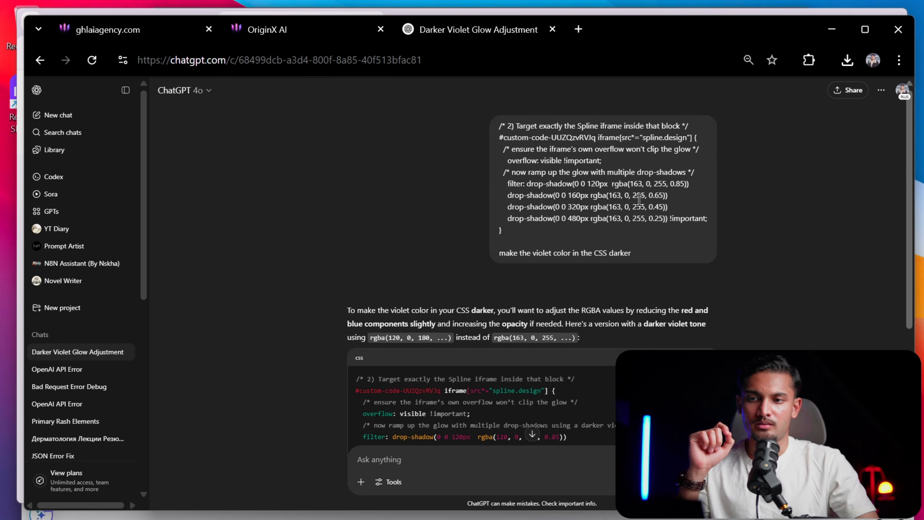
pyautogui.scroll(-5, 601, 255)
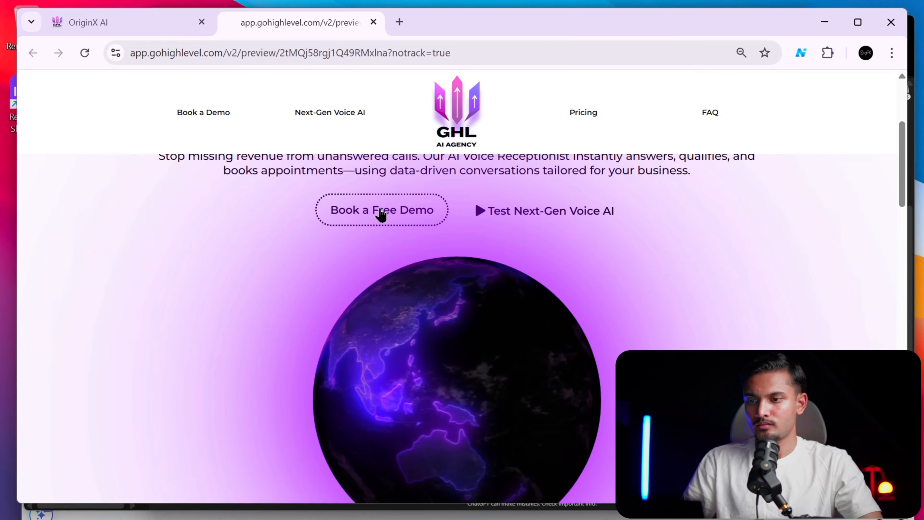
pyautogui.click(172, 24)
pyautogui.click(352, 396)
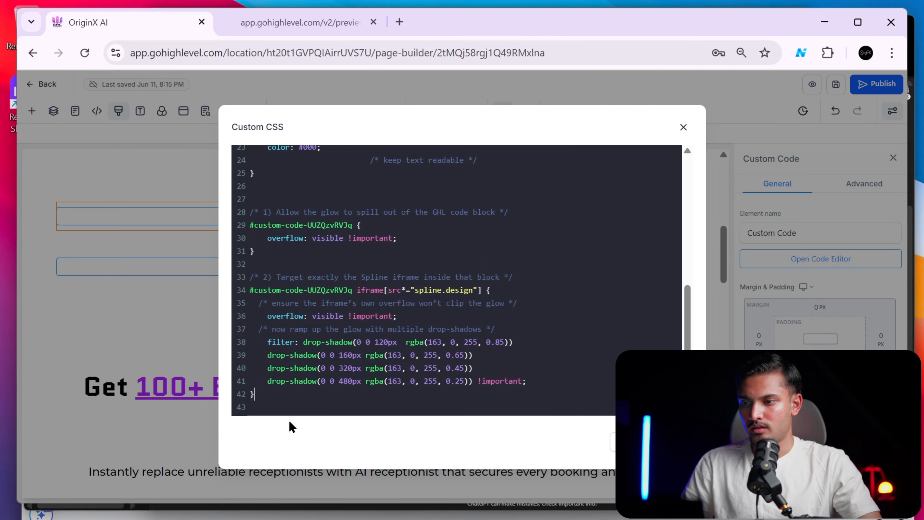
pyautogui.moveTo(286, 400); pyautogui.dragTo(249, 278)
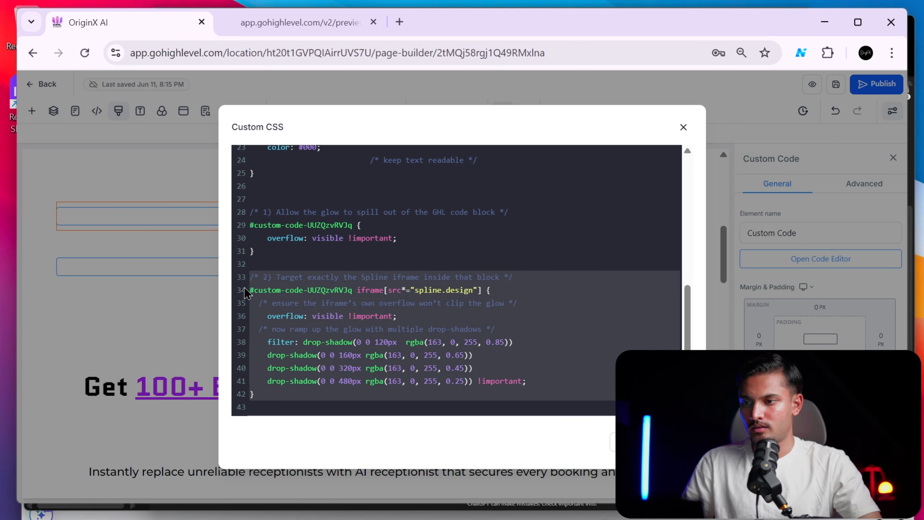
pyautogui.write('/* 2) Target exactly the Spline iframe inside that block */ #custom-code-UUZQzvRVJq iframe[src*="spline.design"] {   /* ensure the iframe’s own overflow won’t clip the glow */   overflow: visible !important;   /* now ramp up the glow with multiple drop-shadows using a darker violet */   filter: drop-shadow(0 0 120px  rgba(120, 0, 180, 0.85))           drop-shadow(0 0 160px rgba(120, 0, 180, 0.65))           drop-shadow(0 0 320px rgba(120, 0, 180, 0.45))           drop-shadow(0 0 480px rgba(120, 0, 180, 0.25)) !important; }')
pyautogui.click(674, 442)
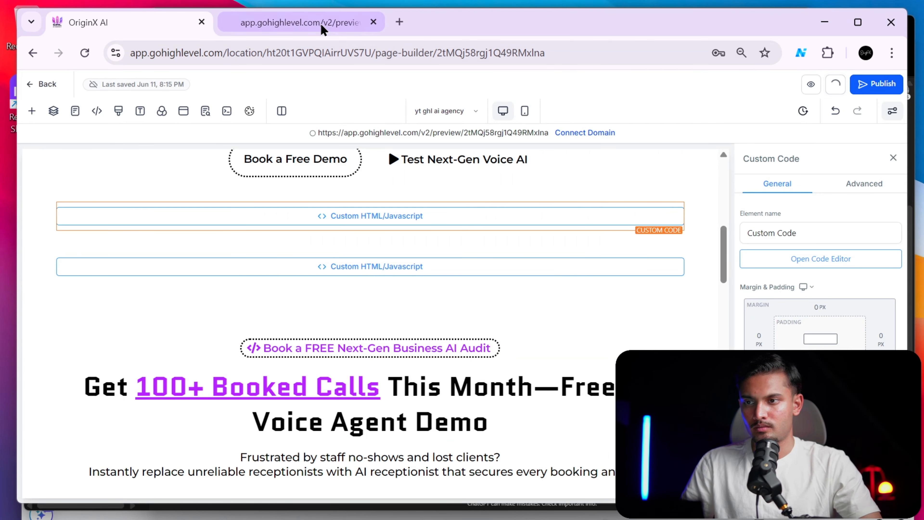
# Reload the page preview and examine the violet glow around the globe and behind the hero buttons.
pyautogui.click(298, 22)
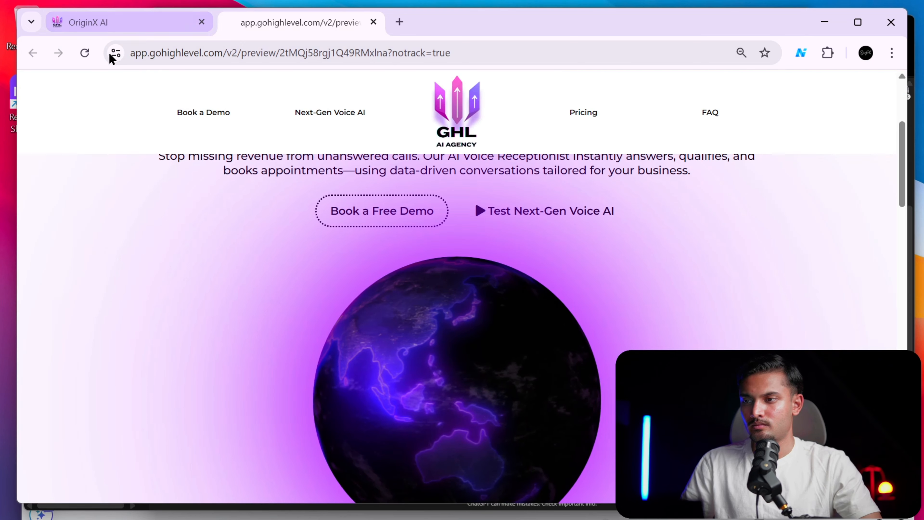
pyautogui.click(84, 53)
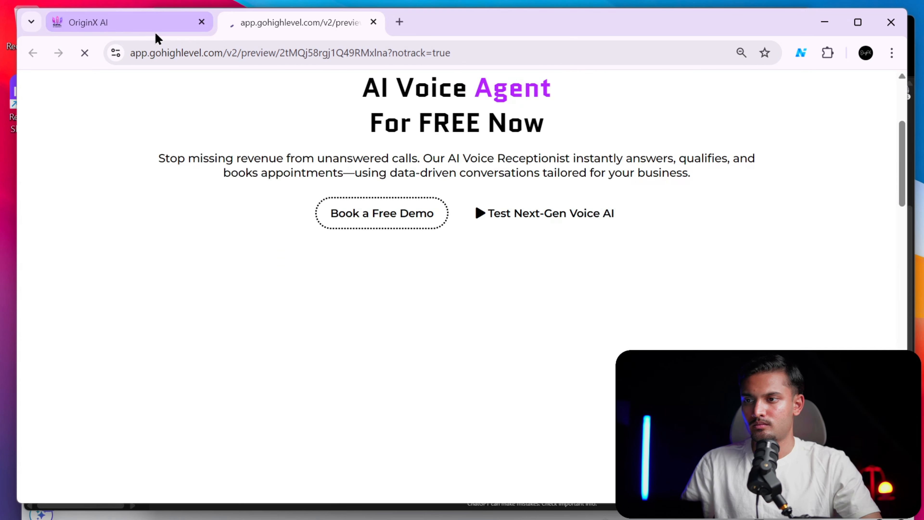
pyautogui.click(155, 32)
pyautogui.click(279, 26)
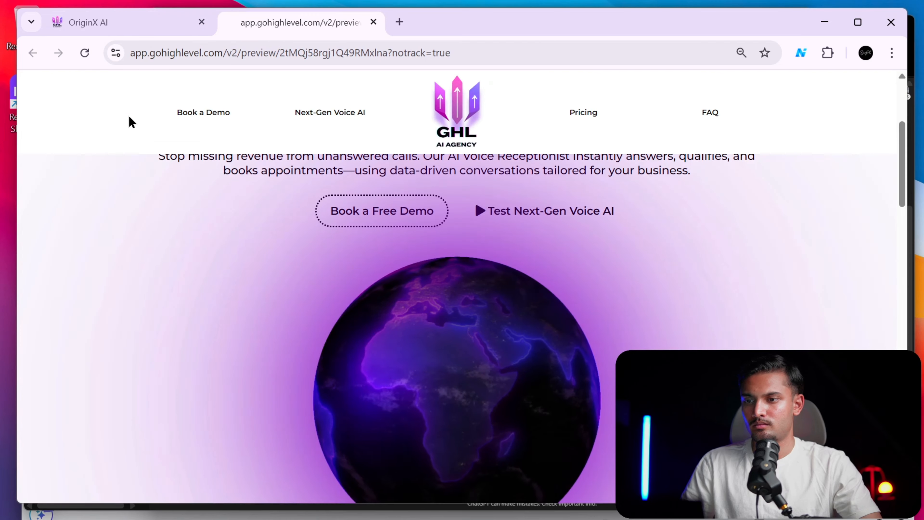
pyautogui.scroll(-5, 221, 271)
pyautogui.scroll(5, 220, 269)
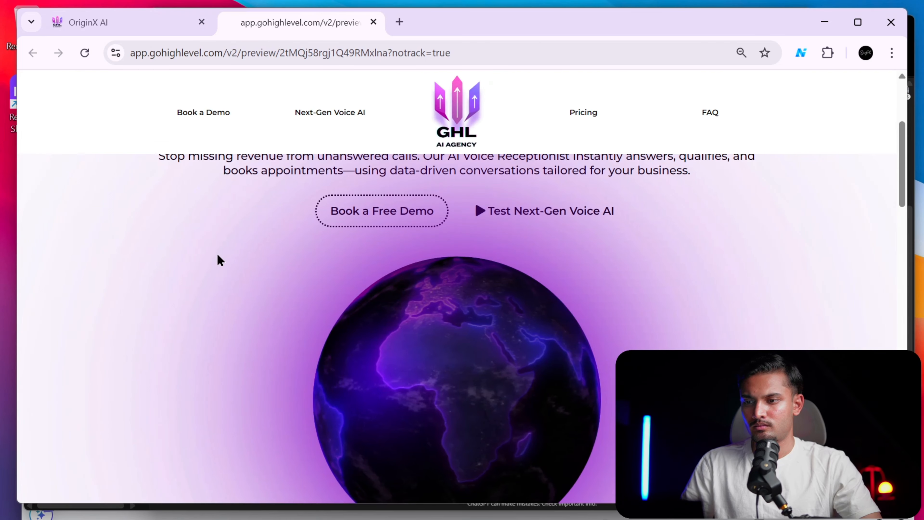
pyautogui.click(84, 54)
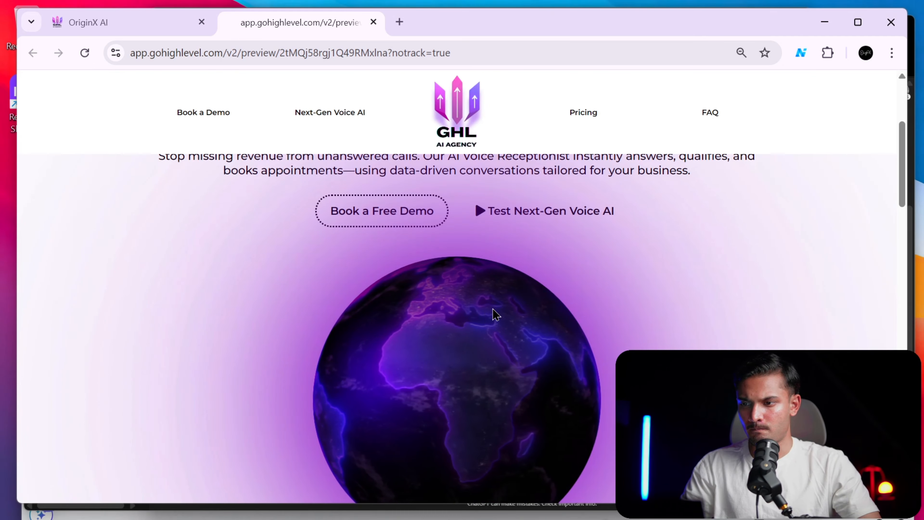
# Return to the ChatGPT conversation, review its darker violet CSS and ask for "even darker purple".
pyautogui.hotkey('alt', 'Tab')
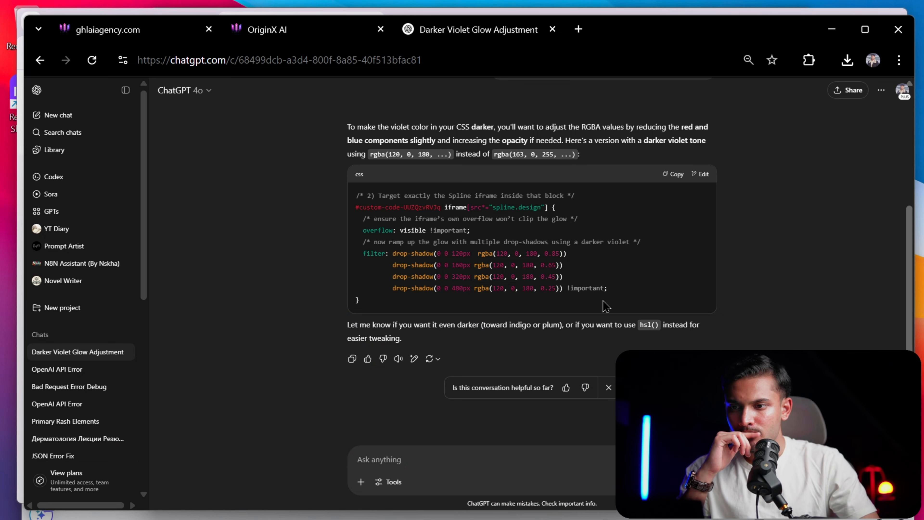
pyautogui.scroll(5, 604, 306)
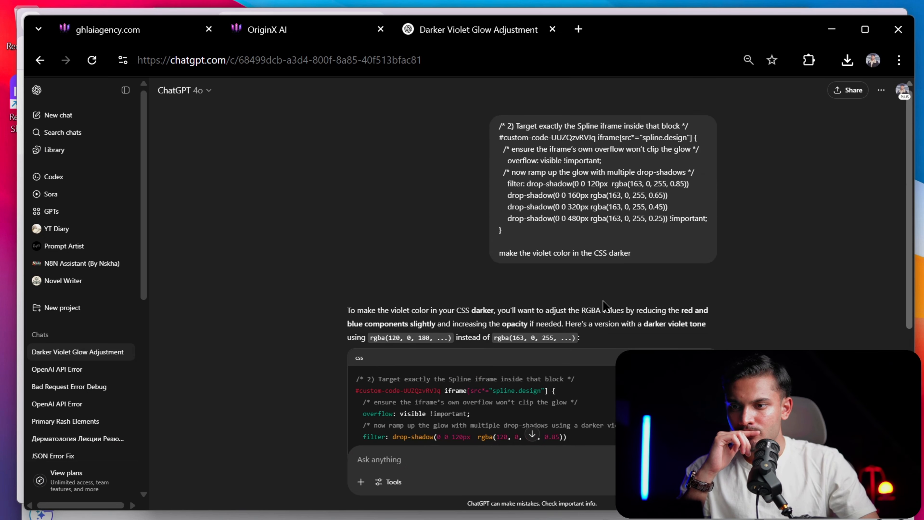
pyautogui.scroll(-5, 604, 306)
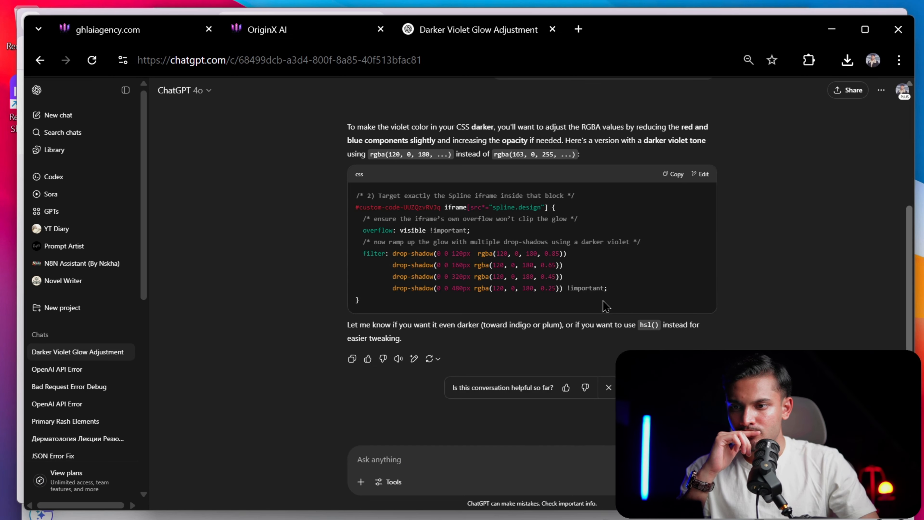
pyautogui.scroll(5, 604, 306)
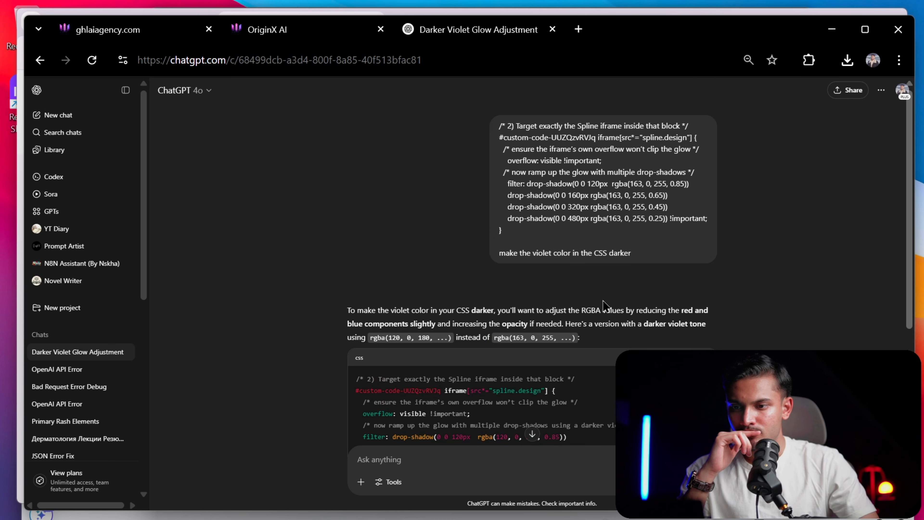
pyautogui.scroll(-5, 605, 306)
pyautogui.scroll(5, 639, 309)
pyautogui.scroll(-5, 639, 310)
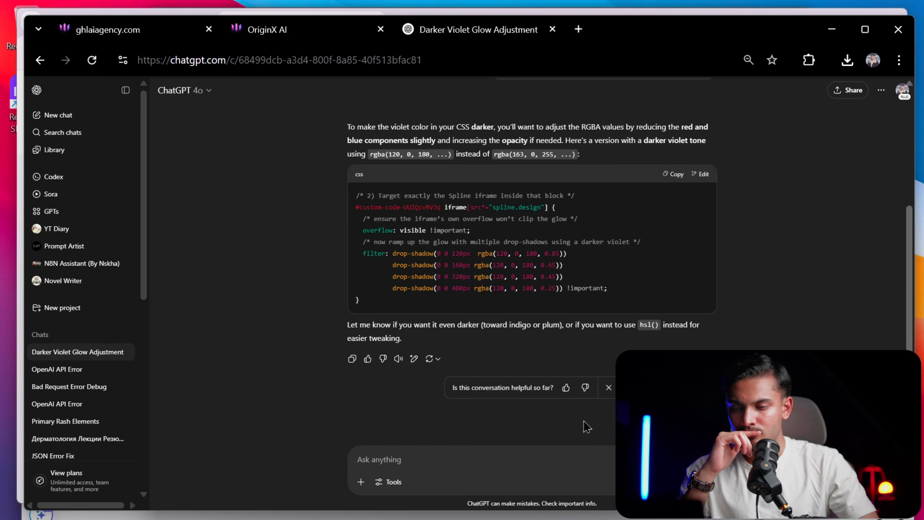
pyautogui.write('ev')
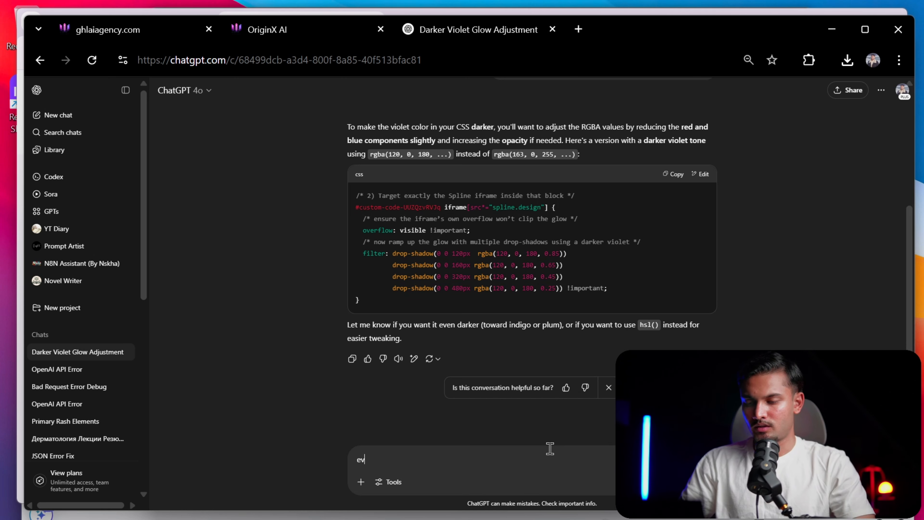
pyautogui.write('en dark p')
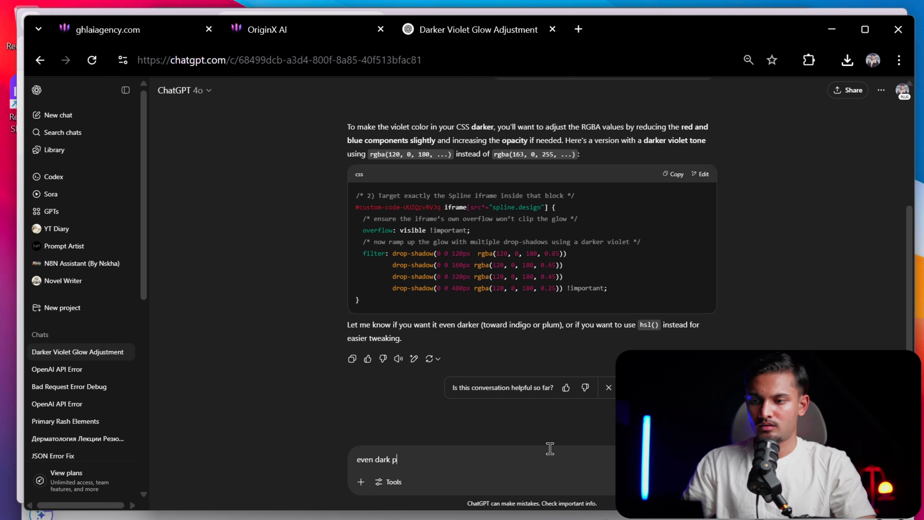
pyautogui.press('BackSpace')
pyautogui.press('BackSpace')
pyautogui.write('er pur ')
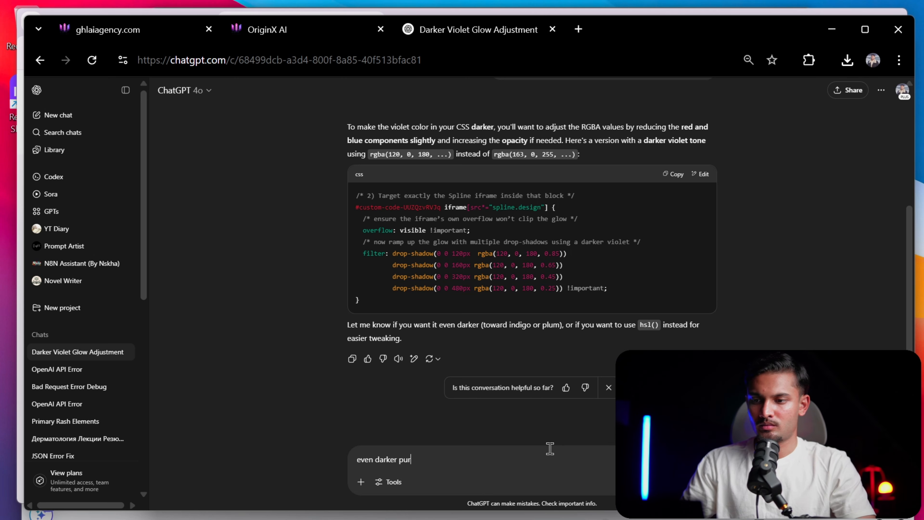
pyautogui.write('purple')
pyautogui.press('Return')
# Replace the Spline iframe rule in GoHighLevel's Custom CSS with ChatGPT's rgba(90, 0, 130) version and save the page.
pyautogui.hotkey('alt', 'Tab')
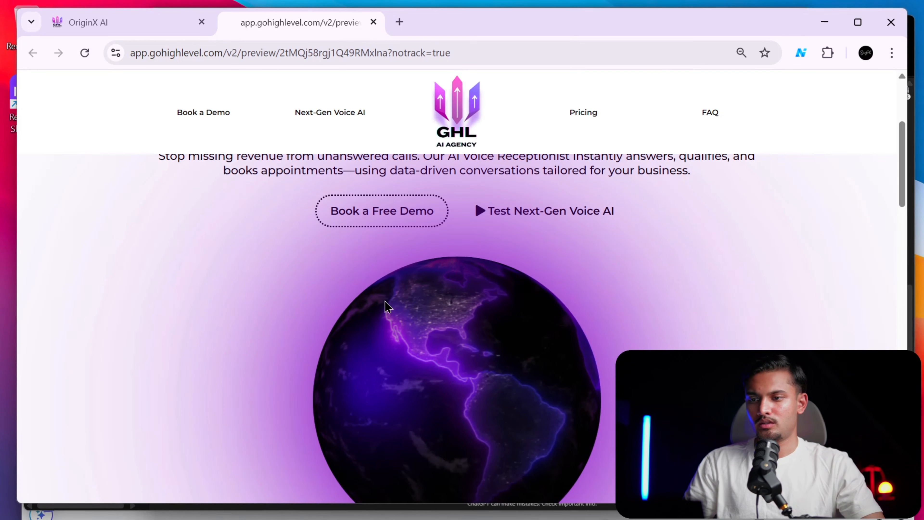
pyautogui.hotkey('alt', 'Tab')
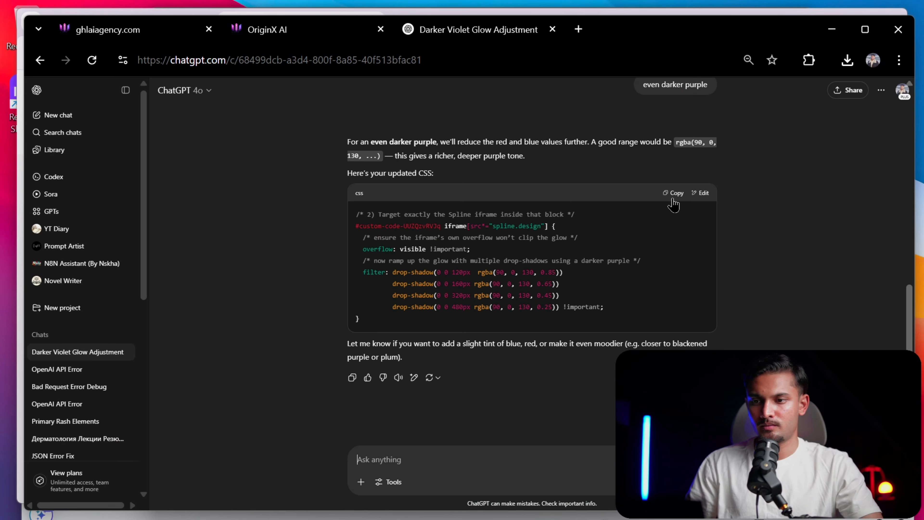
pyautogui.hotkey('alt', 'Tab')
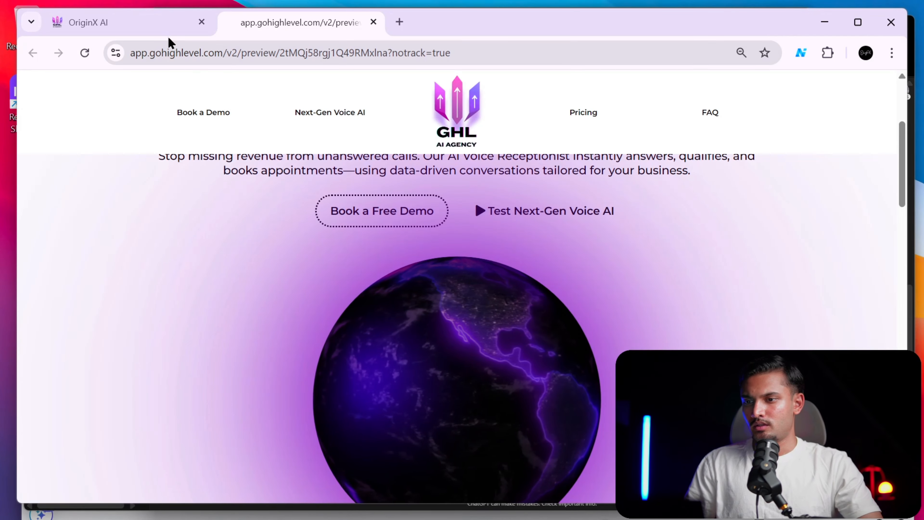
pyautogui.click(171, 25)
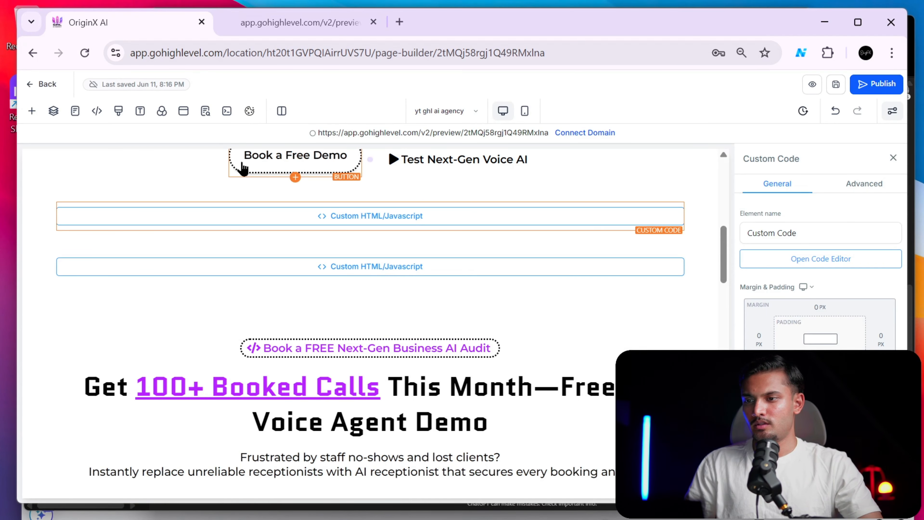
pyautogui.click(119, 111)
pyautogui.scroll(-6, 458, 365)
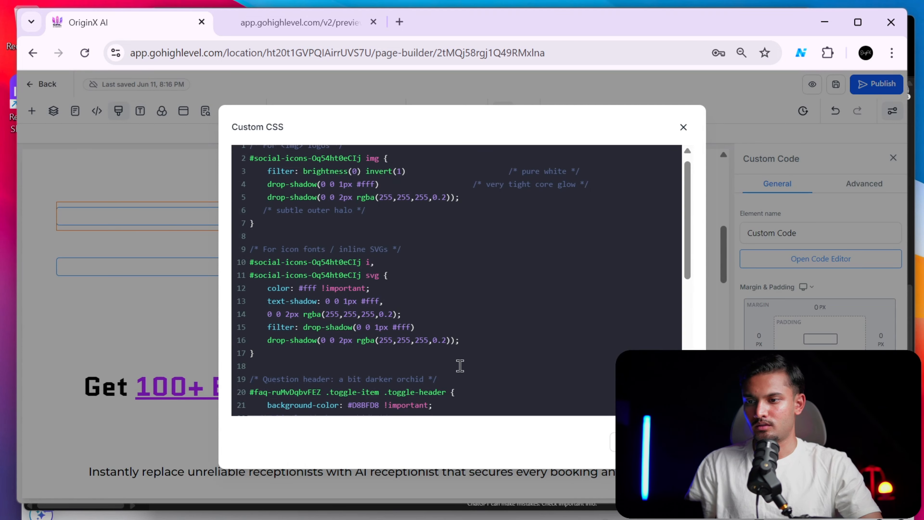
pyautogui.moveTo(333, 414); pyautogui.dragTo(198, 222)
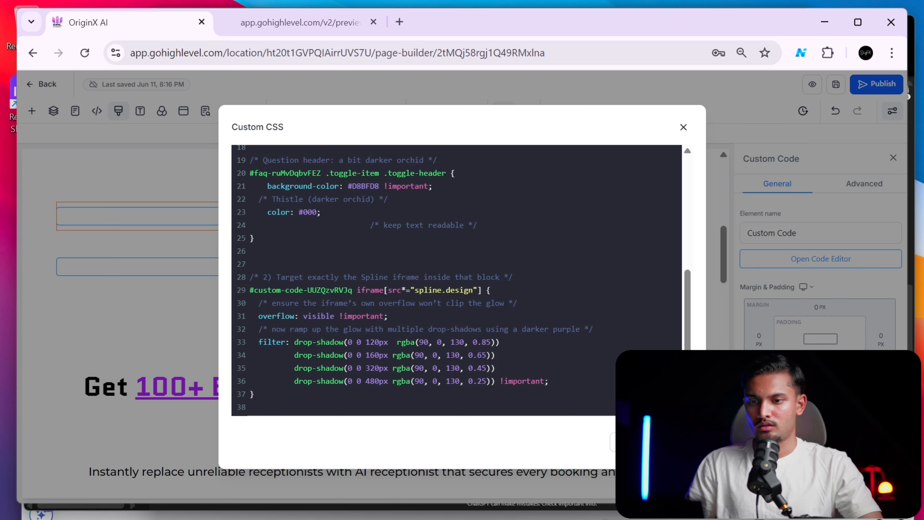
pyautogui.scroll(6, 457, 280)
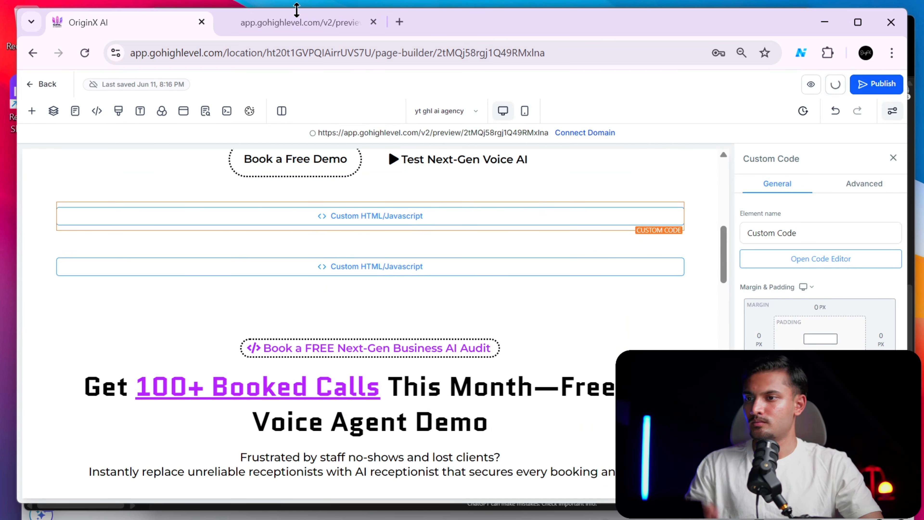
pyautogui.click(357, 29)
pyautogui.click(181, 26)
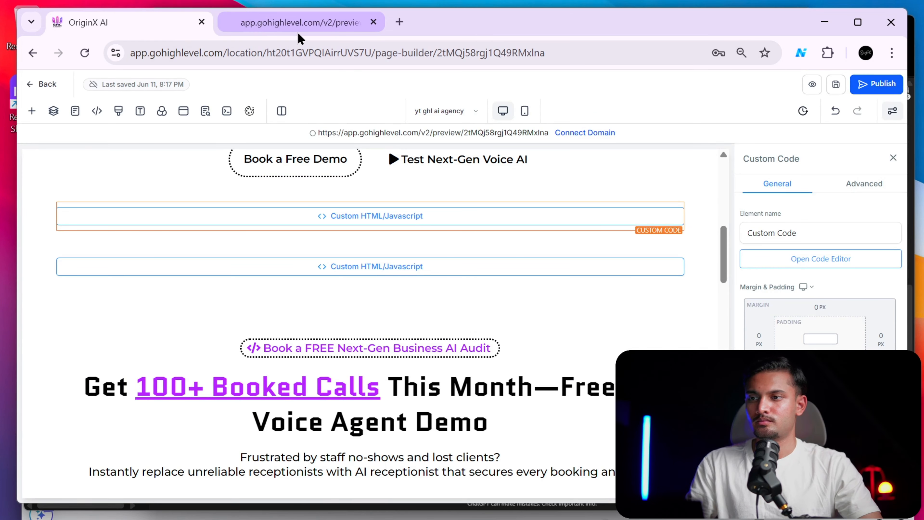
# Reload the page preview and examine the purple glow from the hero buttons down to the logo strip.
pyautogui.click(300, 29)
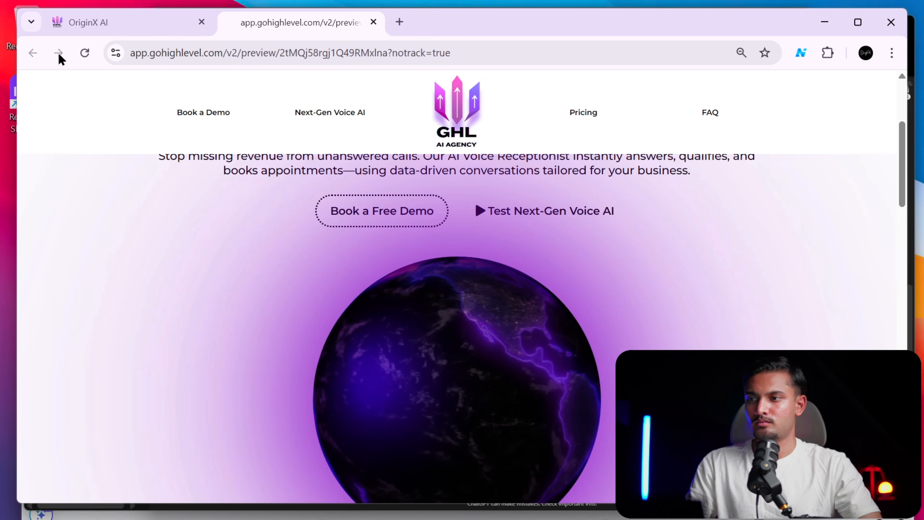
pyautogui.click(85, 56)
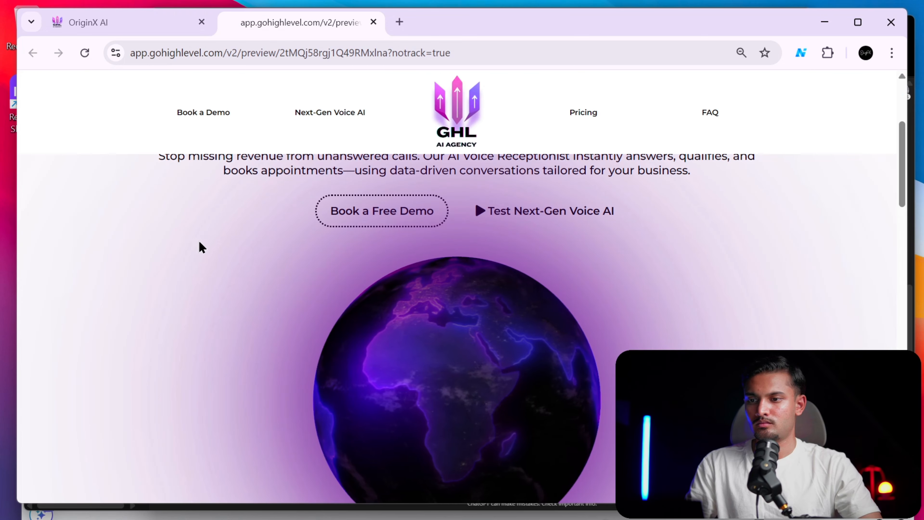
pyautogui.scroll(5, 526, 347)
pyautogui.scroll(-5, 604, 339)
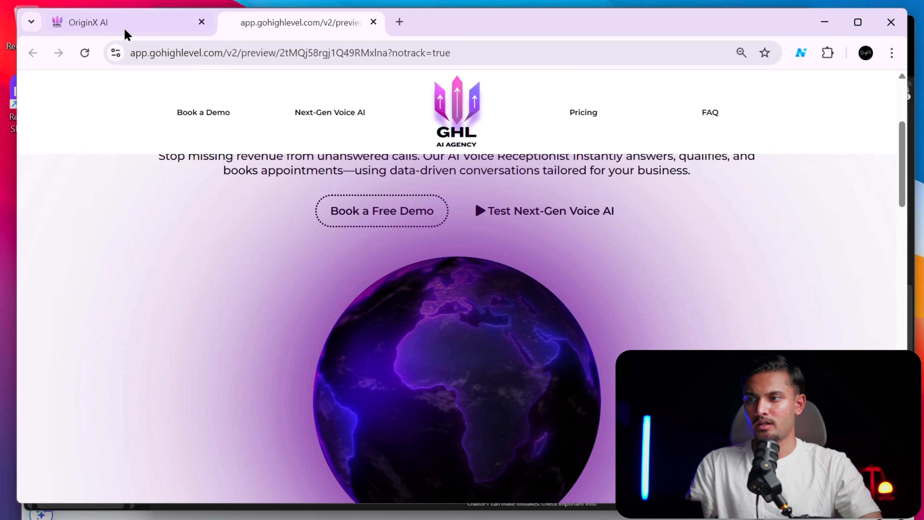
pyautogui.scroll(-5, 352, 244)
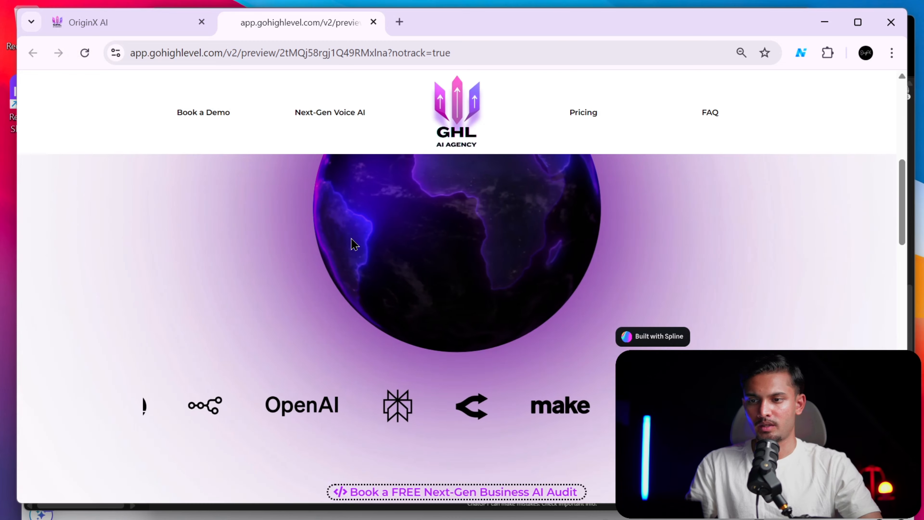
# Copy the original rgba(163, 0, 255) Spline iframe rule from the first message of the ChatGPT conversation.
pyautogui.click(127, 23)
pyautogui.hotkey('alt', 'Tab')
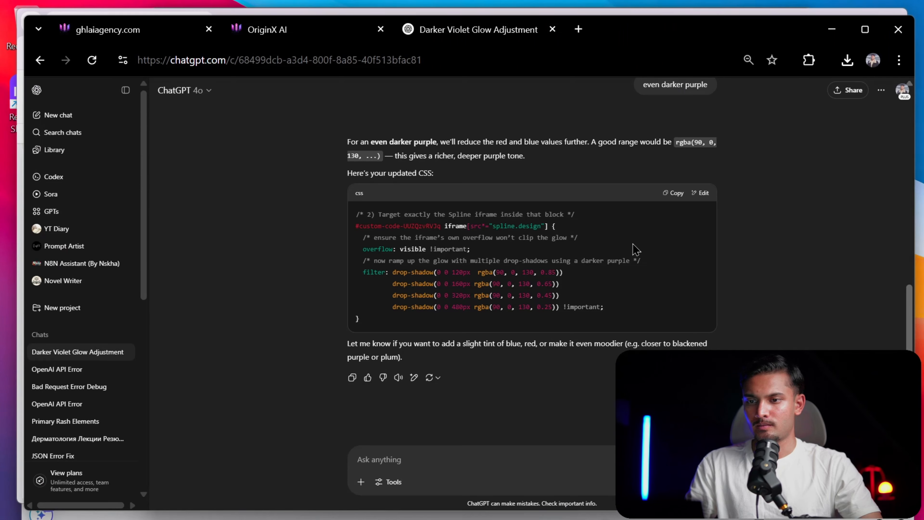
pyautogui.scroll(10, 600, 171)
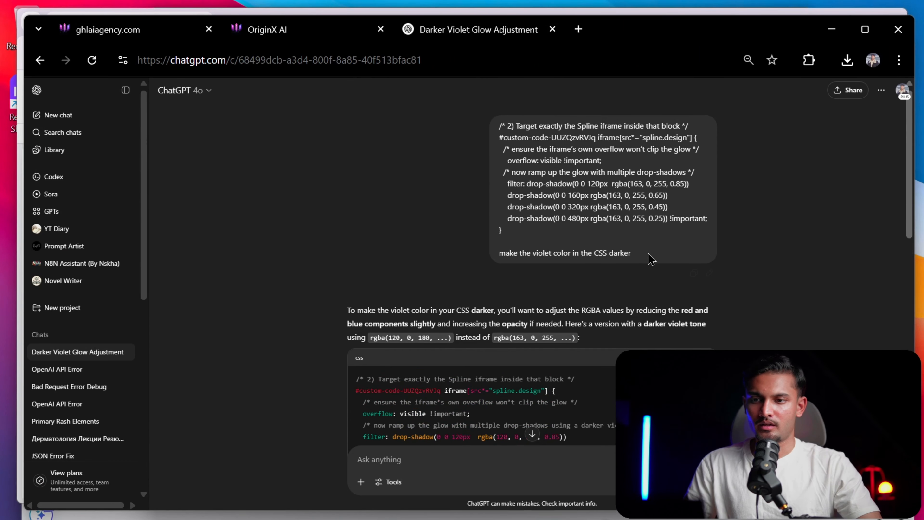
pyautogui.moveTo(511, 228); pyautogui.dragTo(424, 124)
pyautogui.hotkey('ctrl', 'c')
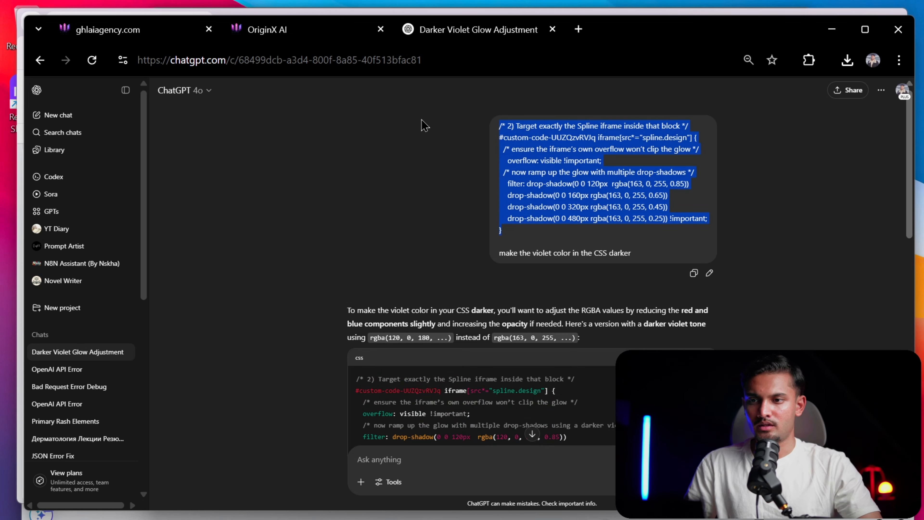
pyautogui.hotkey('alt', 'Tab')
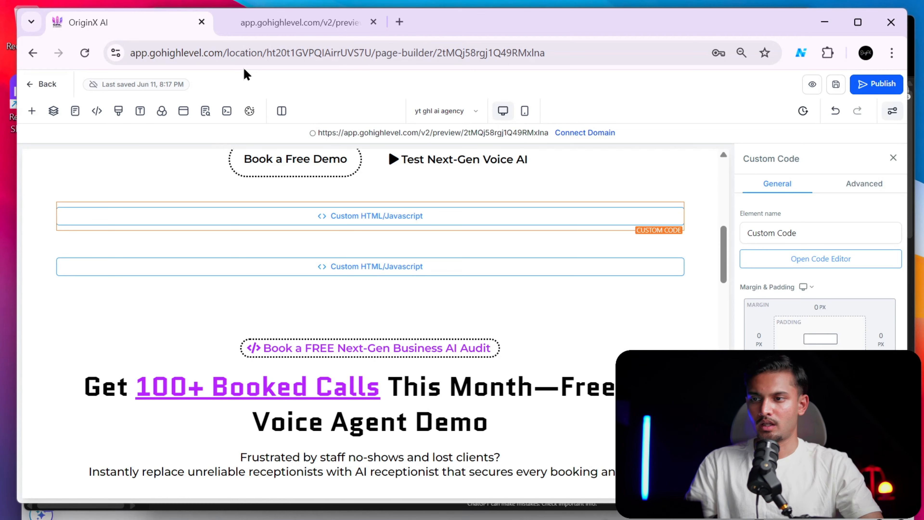
# Restore the original rgba(163, 0, 255) Spline iframe rule in GoHighLevel's Custom CSS and save the page.
pyautogui.click(118, 111)
pyautogui.scroll(-5, 374, 350)
pyautogui.moveTo(301, 397); pyautogui.dragTo(230, 284)
pyautogui.hotkey('ctrl', 'v')
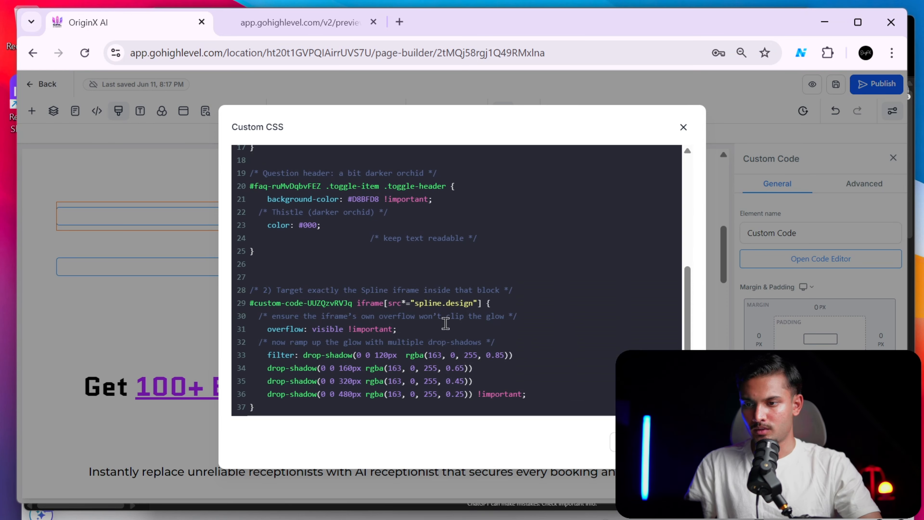
pyautogui.click(663, 442)
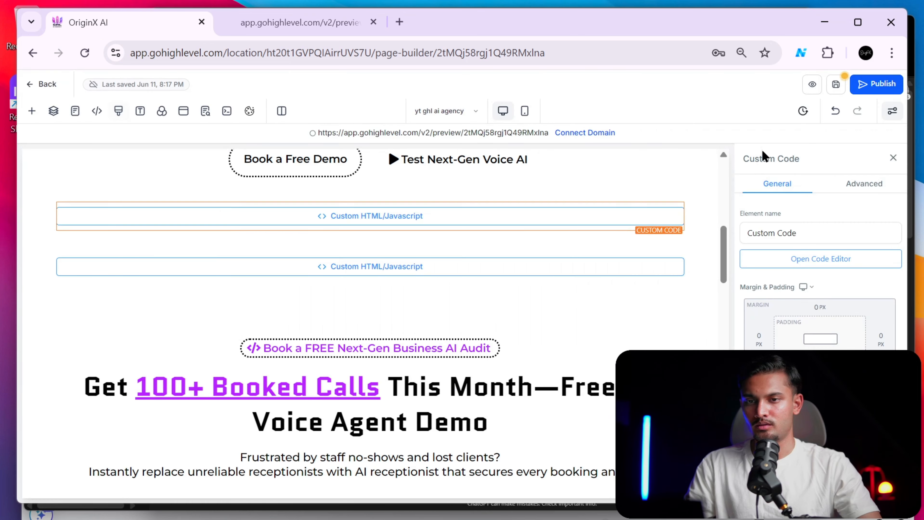
# Reload the page preview and examine the glow around the globe and behind the logo strip and booking section.
pyautogui.click(264, 32)
pyautogui.scroll(-5, 328, 287)
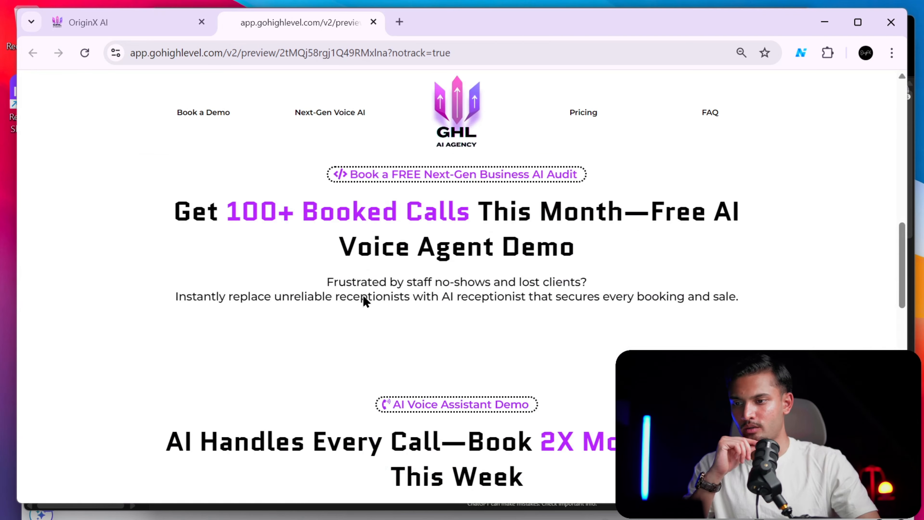
pyautogui.scroll(5, 363, 298)
pyautogui.scroll(-3, 363, 302)
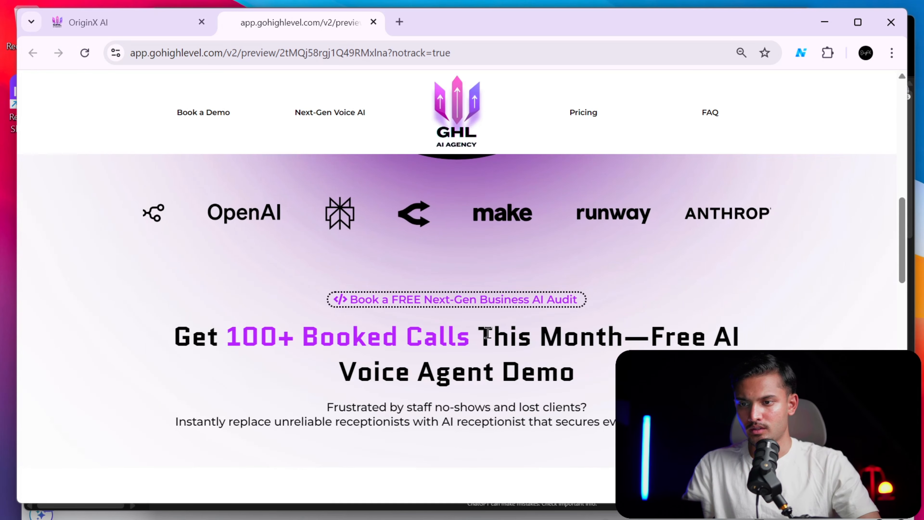
pyautogui.scroll(10, 487, 330)
pyautogui.scroll(-4, 489, 338)
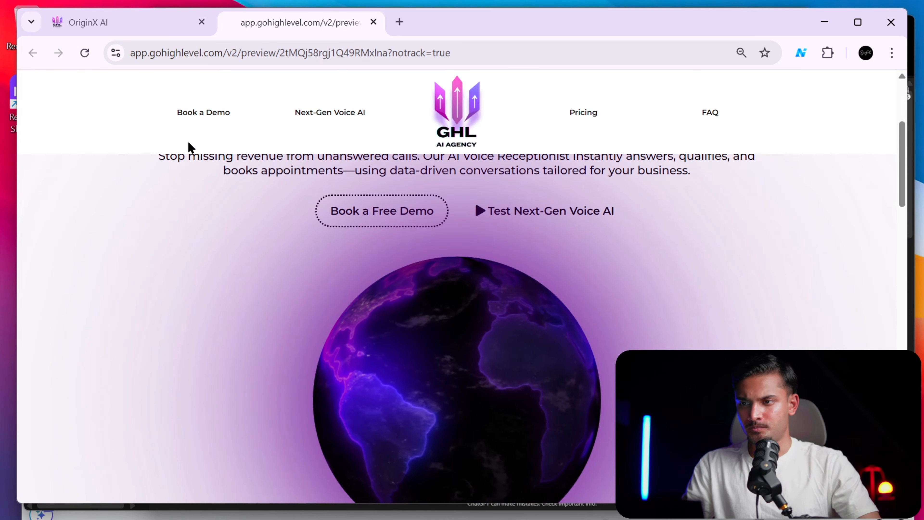
pyautogui.click(138, 26)
pyautogui.click(248, 26)
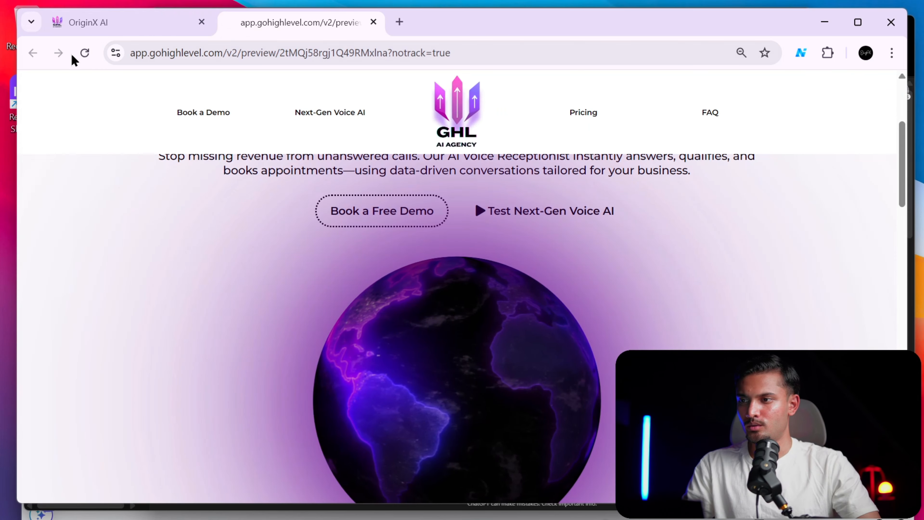
pyautogui.click(86, 58)
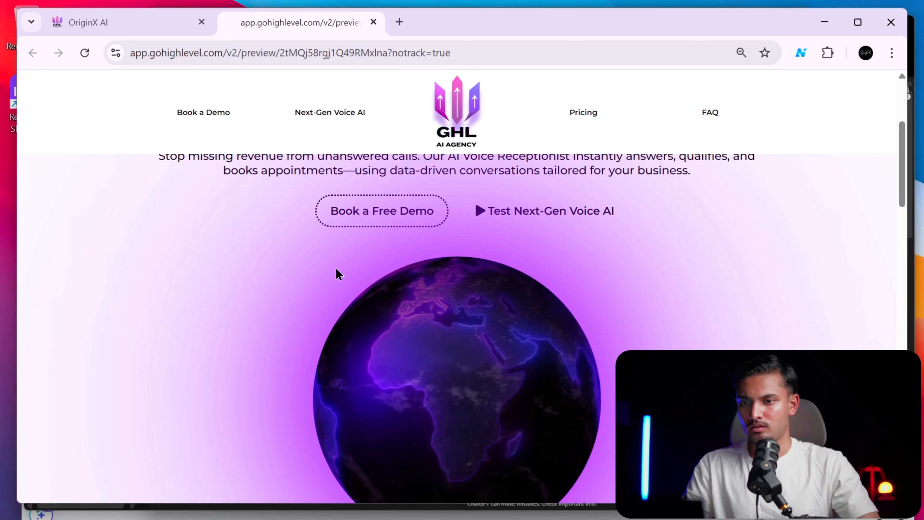
pyautogui.scroll(3, 336, 267)
pyautogui.scroll(-6, 472, 269)
pyautogui.scroll(-3, 476, 330)
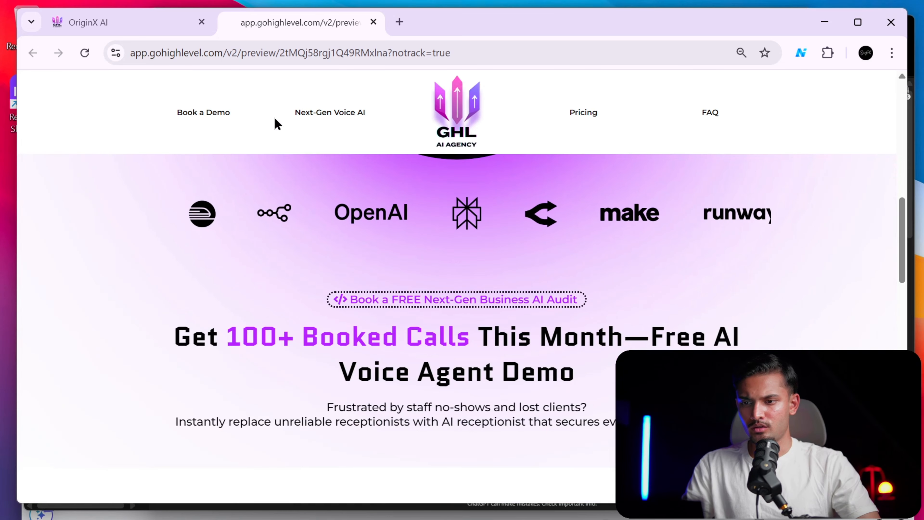
# Check the Spline iframe rule in Custom CSS against the globe code block's CSS selector.
pyautogui.click(143, 22)
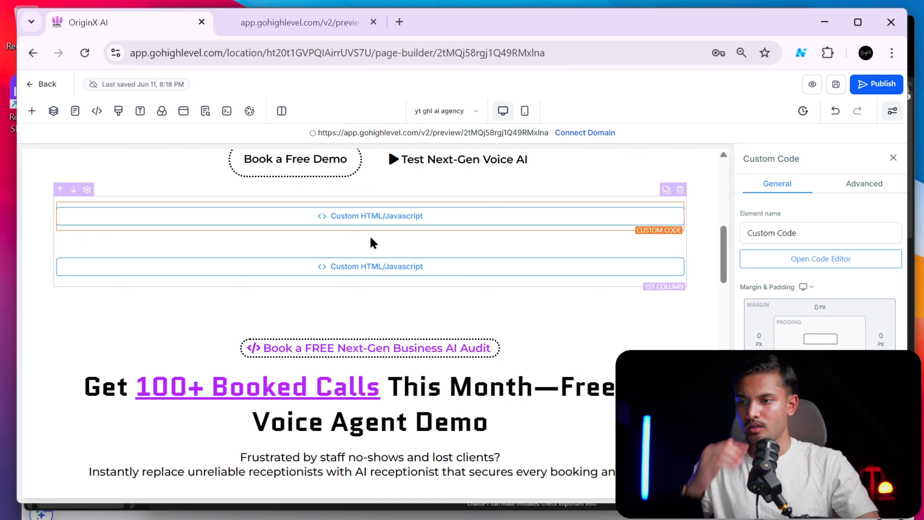
pyautogui.scroll(5, 411, 274)
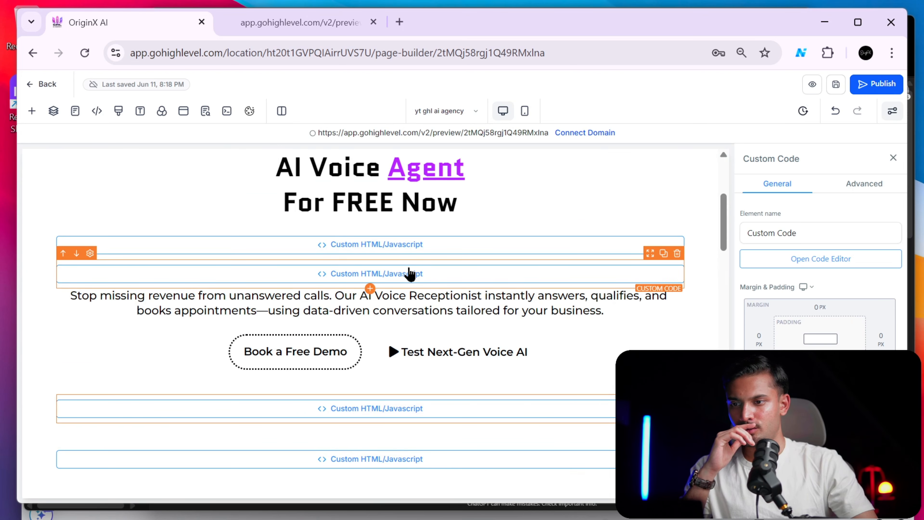
pyautogui.click(119, 111)
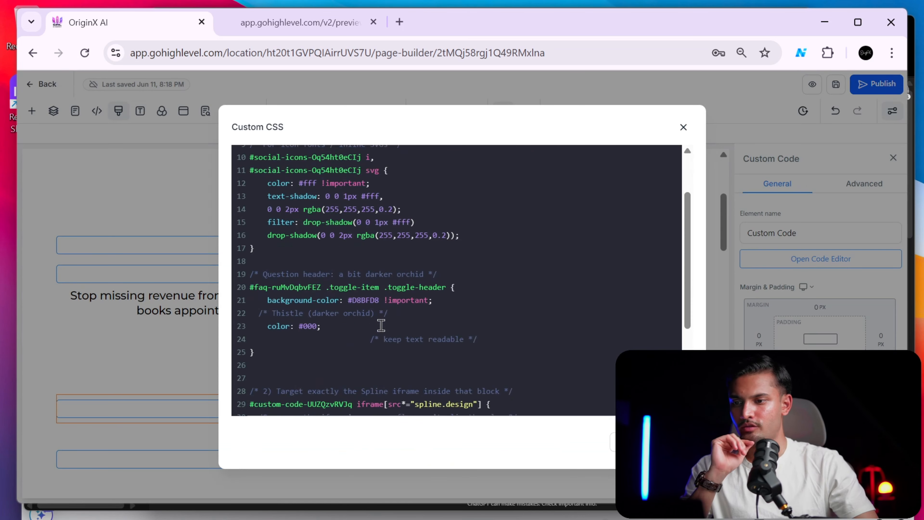
pyautogui.scroll(-3, 381, 325)
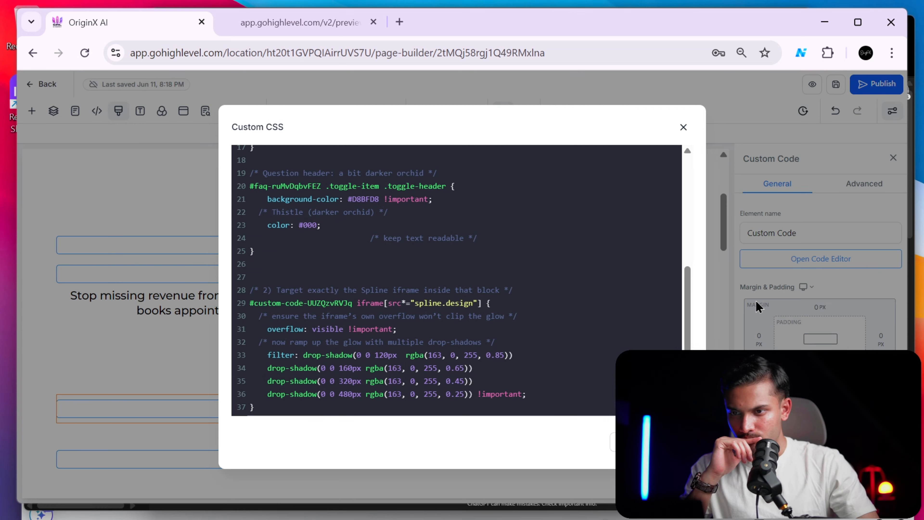
pyautogui.click(757, 306)
pyautogui.click(855, 188)
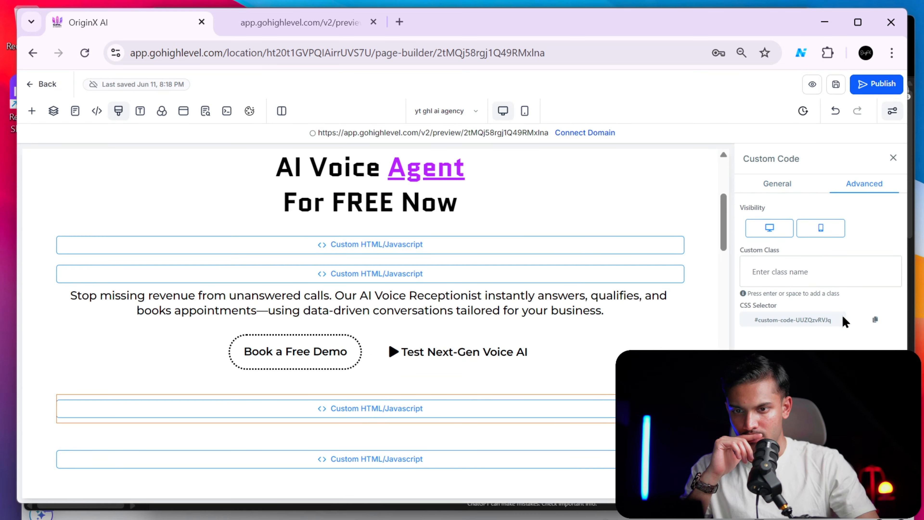
pyautogui.scroll(-5, 265, 336)
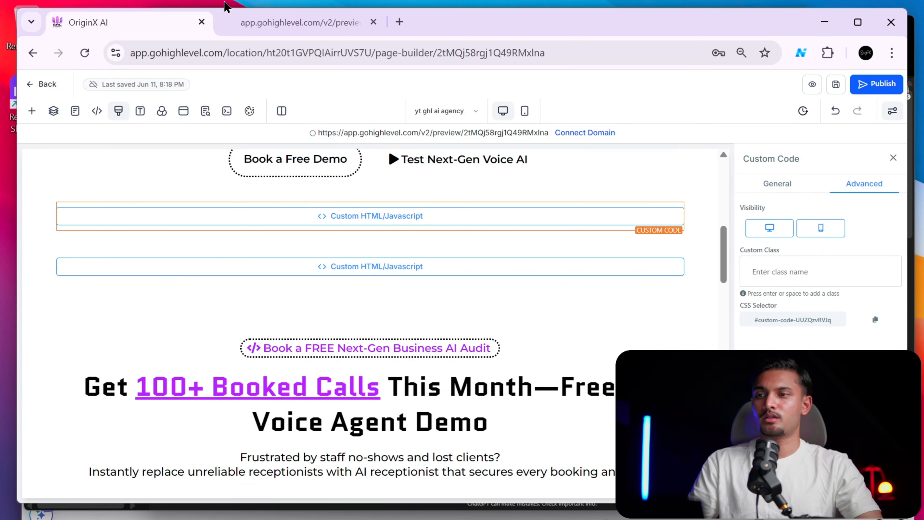
# Examine the page preview from the globe's purple glow down through the logo strip to the AI Voice Assistant Demo section.
pyautogui.click(268, 24)
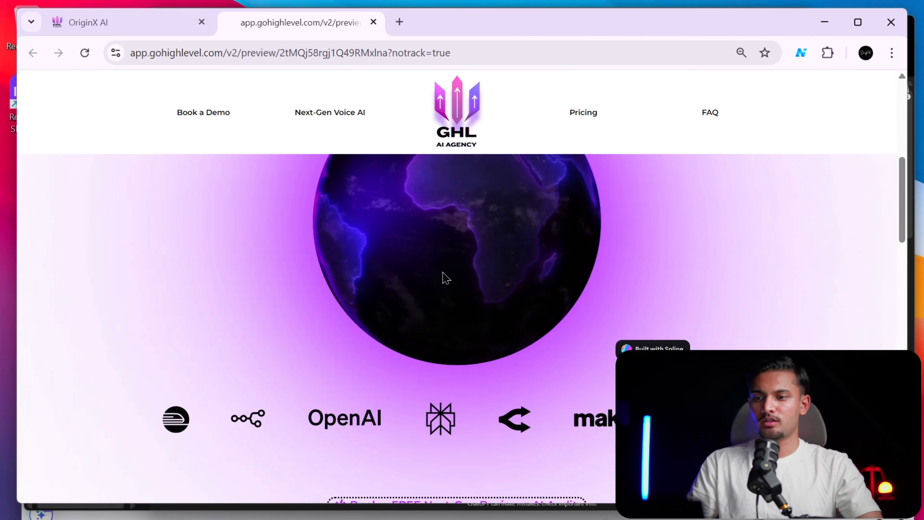
pyautogui.scroll(-1, 442, 272)
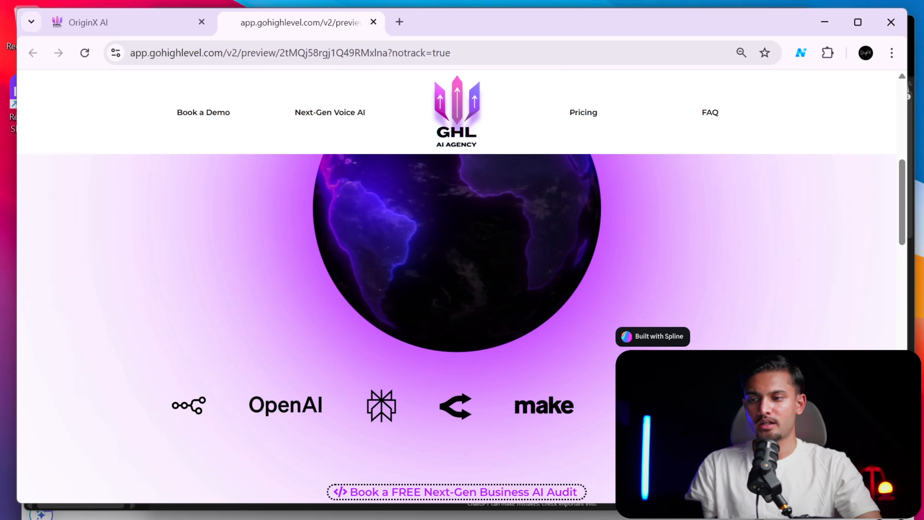
pyautogui.scroll(-5, 598, 284)
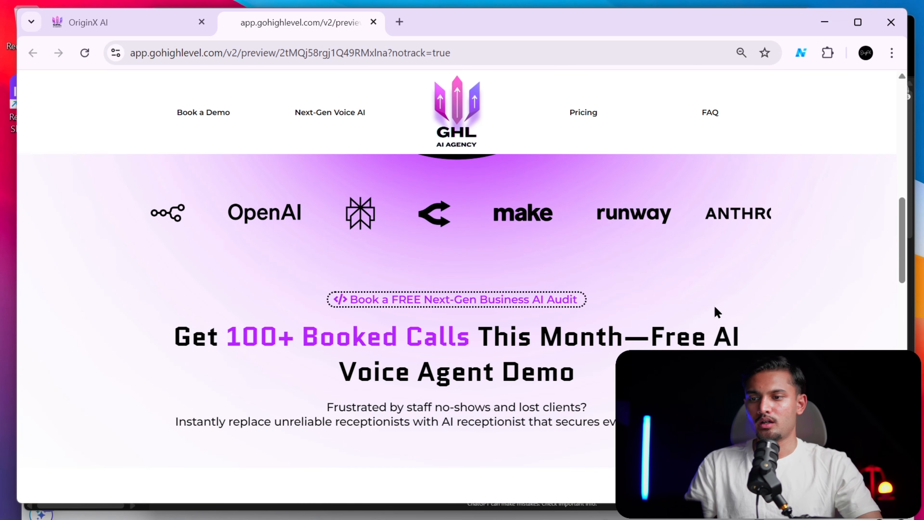
pyautogui.scroll(-5, 715, 307)
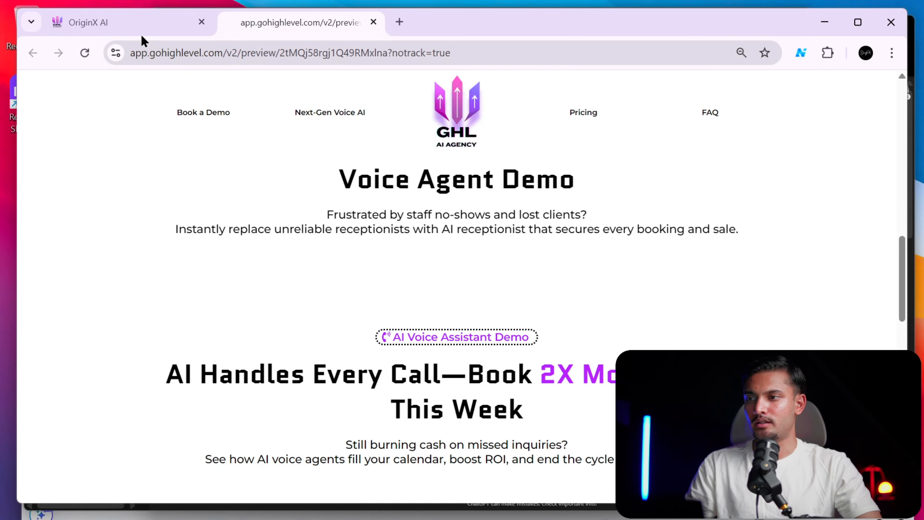
# Compare the free AI audit booking section with its counterpart on the finished ghlaiagency.com home page in the other builder.
pyautogui.click(138, 23)
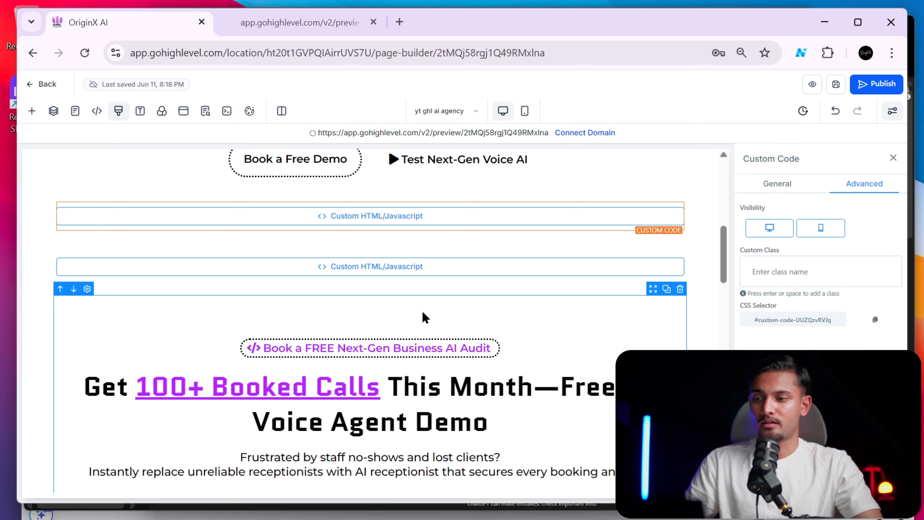
pyautogui.scroll(-5, 422, 316)
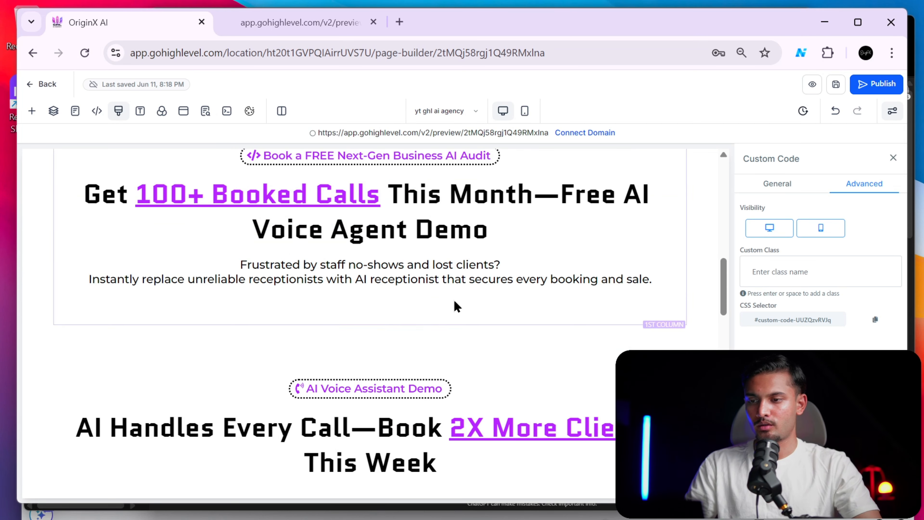
pyautogui.click(446, 291)
pyautogui.click(429, 305)
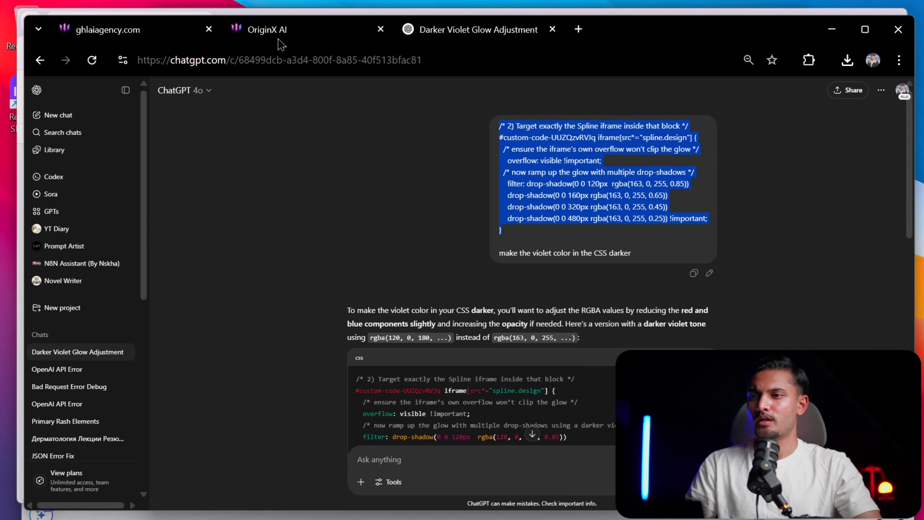
pyautogui.click(269, 30)
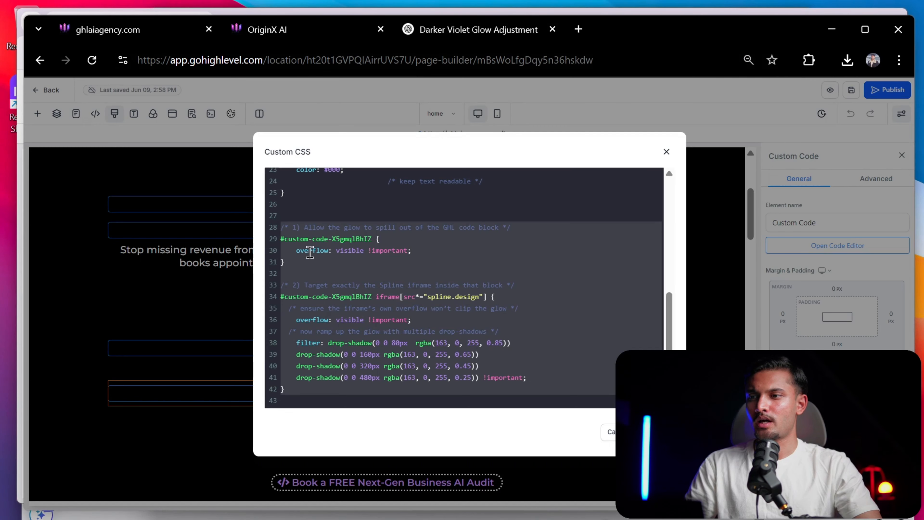
pyautogui.click(195, 310)
pyautogui.scroll(-10, 244, 320)
pyautogui.scroll(6, 384, 283)
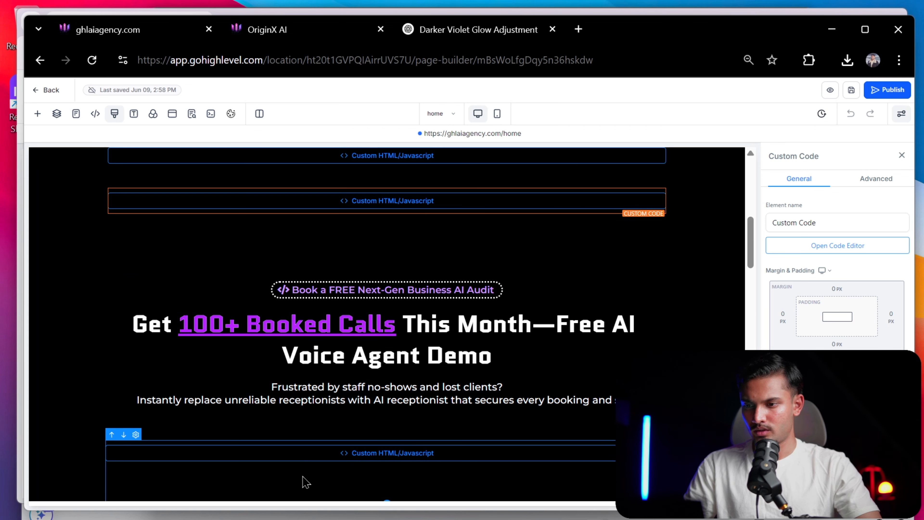
pyautogui.scroll(-5, 306, 482)
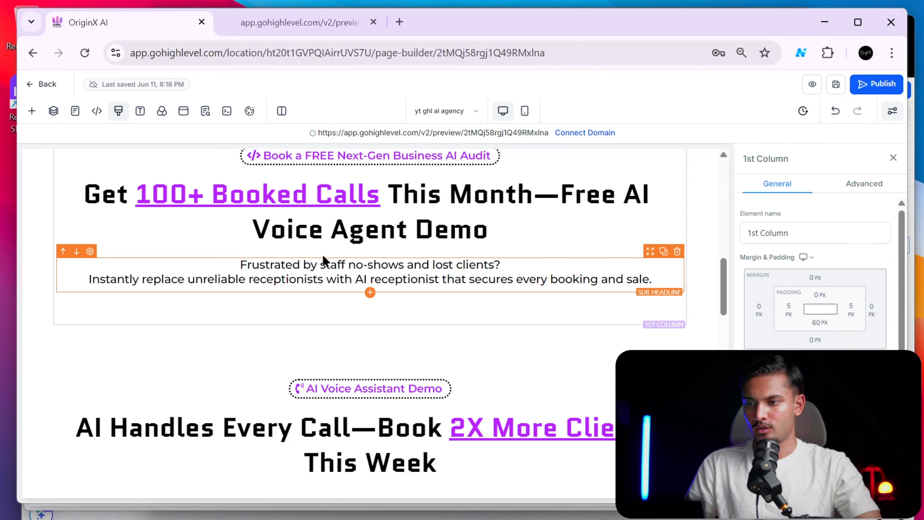
# Duplicate the "Book a FREE Next-Gen Business AI Audit" row directly below the original.
pyautogui.scroll(5, 385, 321)
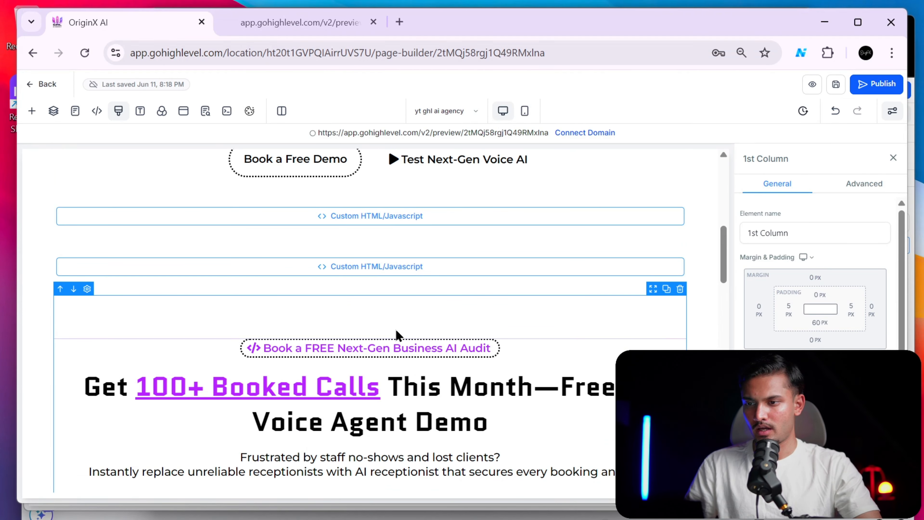
pyautogui.scroll(-5, 419, 320)
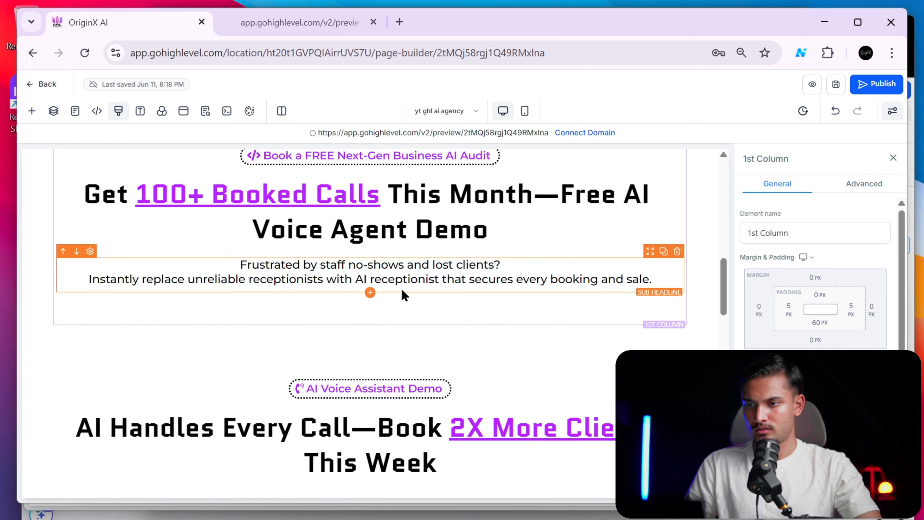
pyautogui.scroll(5, 371, 293)
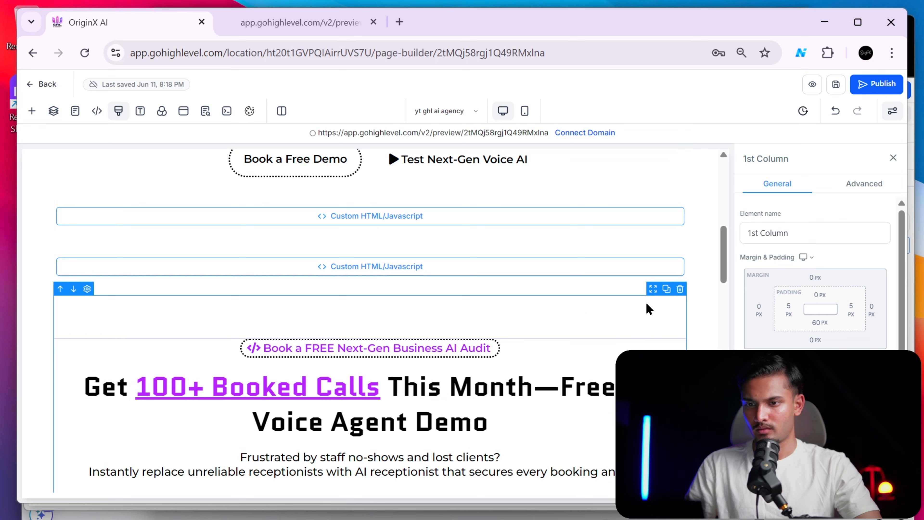
pyautogui.click(666, 290)
pyautogui.scroll(-5, 592, 337)
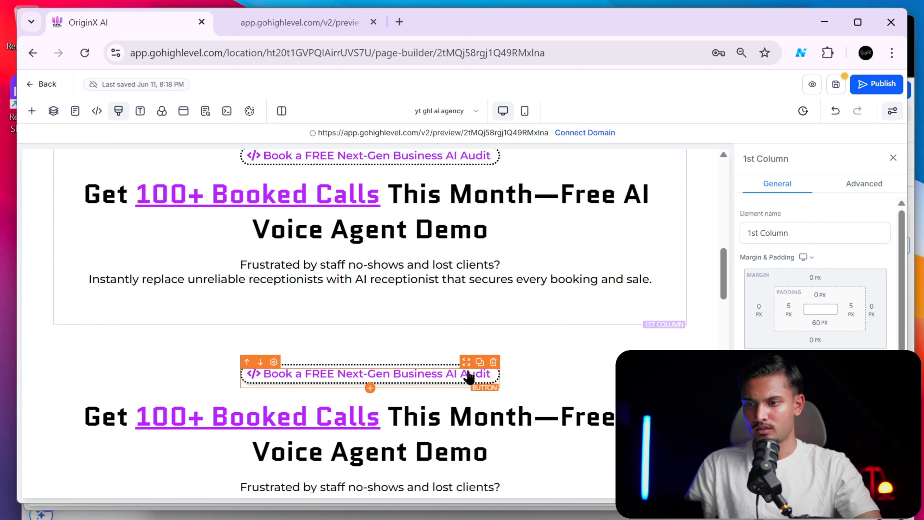
# Undo the removal of the duplicated booking row.
pyautogui.scroll(-5, 471, 378)
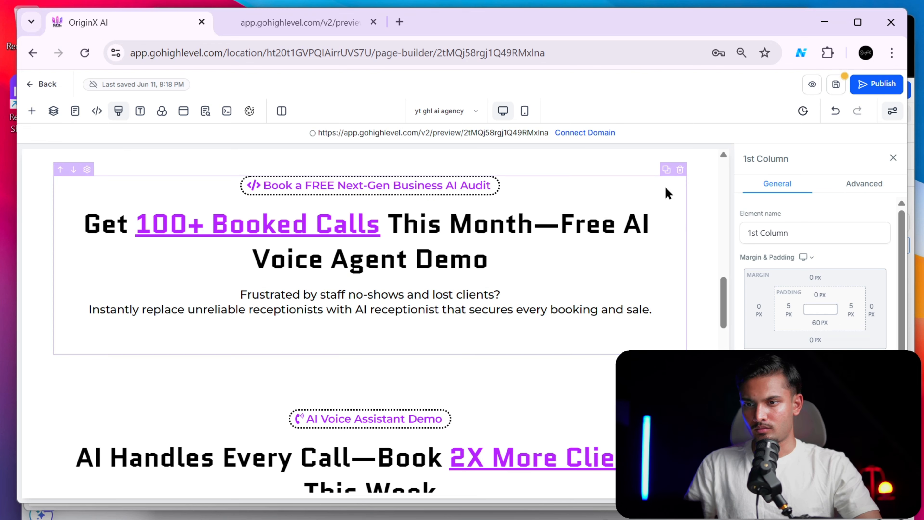
pyautogui.scroll(-6, 678, 180)
pyautogui.scroll(5, 567, 227)
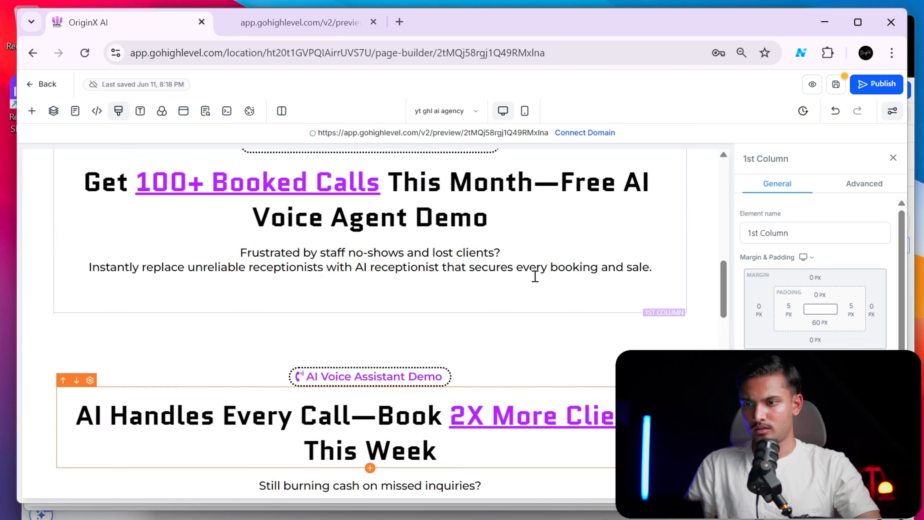
pyautogui.scroll(5, 534, 276)
pyautogui.scroll(-9, 526, 287)
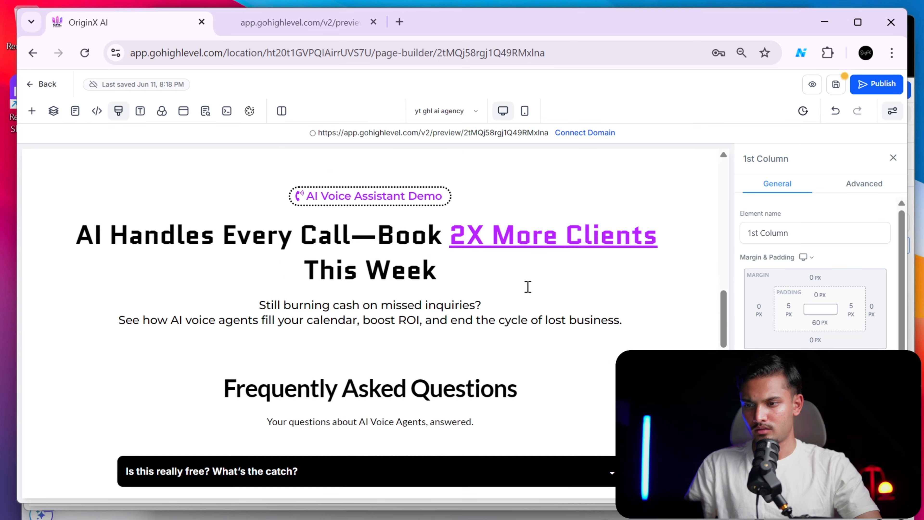
pyautogui.scroll(5, 521, 302)
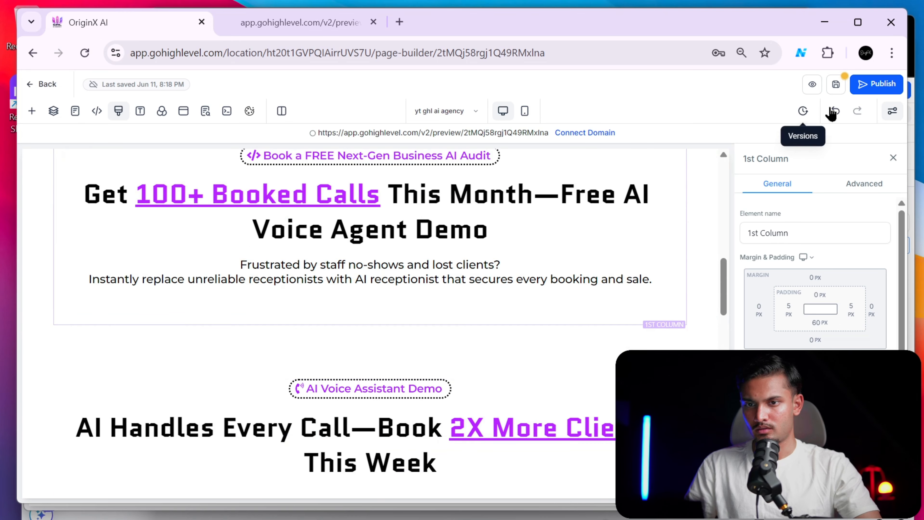
pyautogui.click(831, 113)
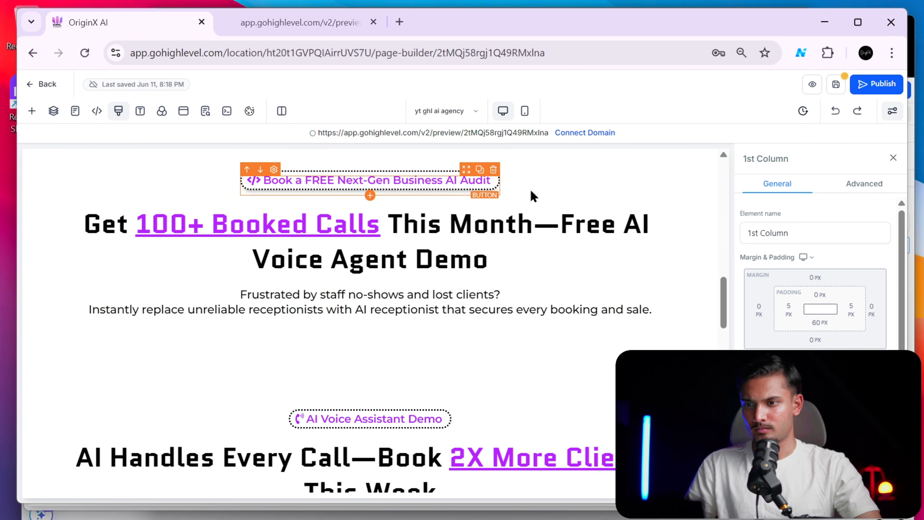
# Delete the audit button, the headline and the sub headline from the duplicated booking row.
pyautogui.click(493, 169)
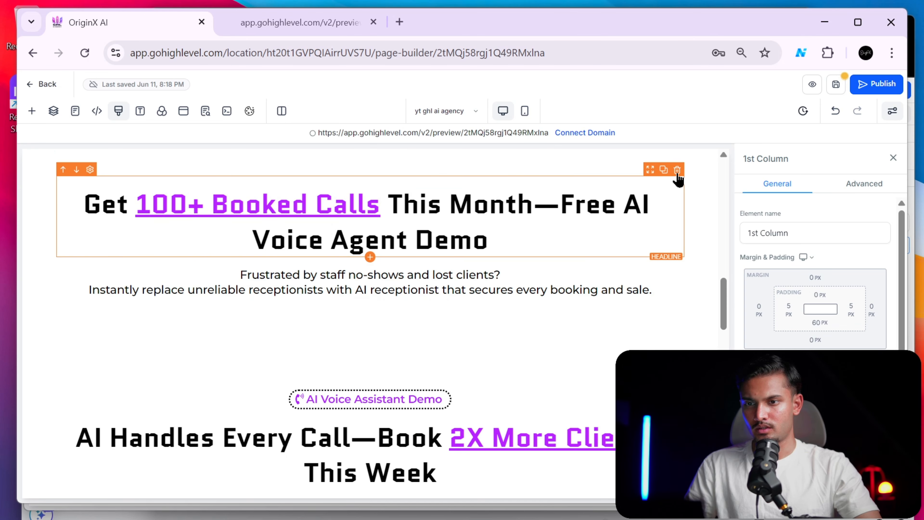
pyautogui.click(677, 171)
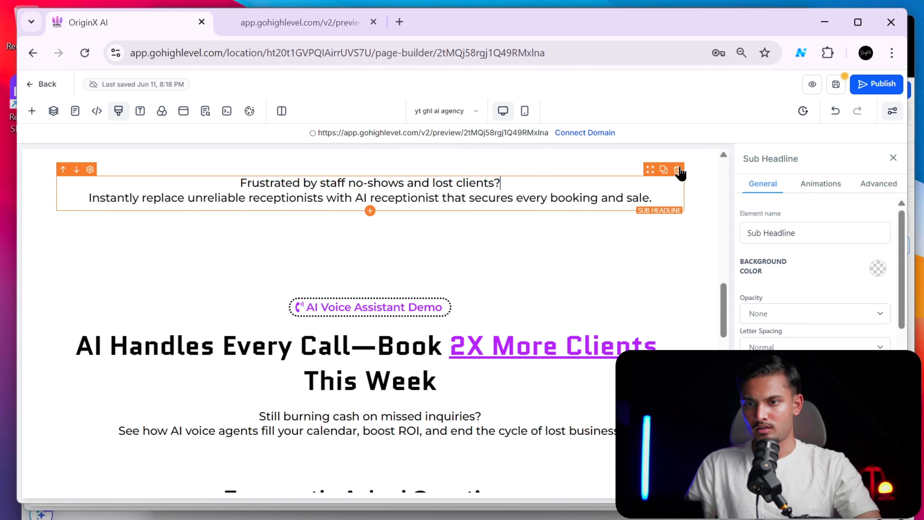
pyautogui.click(677, 170)
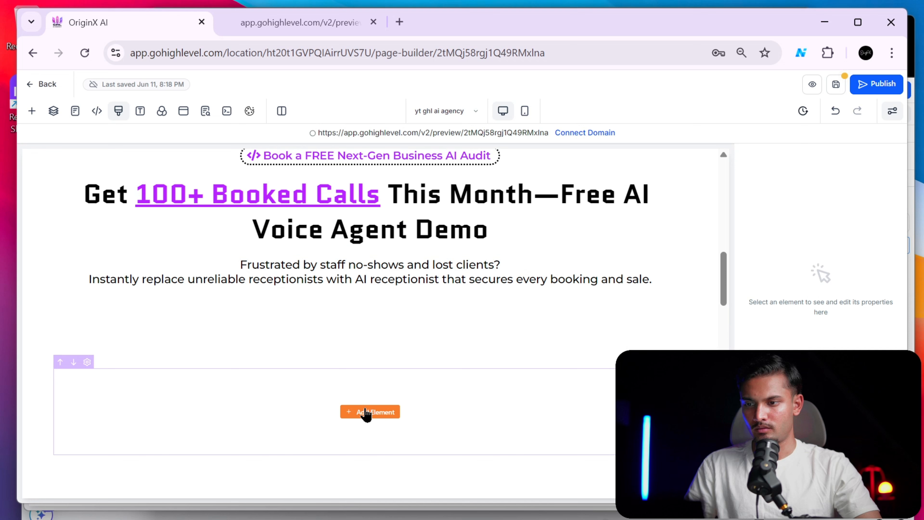
# Add a Code element to the emptied row below the booking text and open its code editor.
pyautogui.click(365, 413)
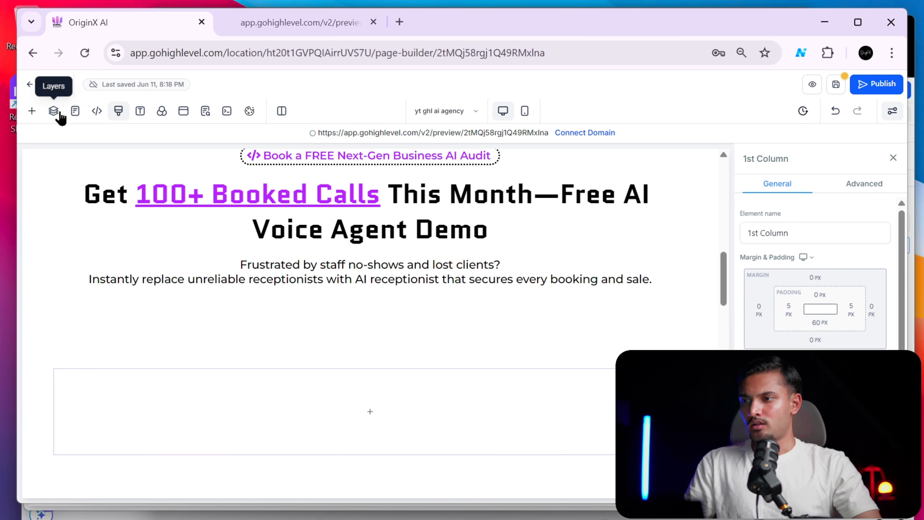
pyautogui.click(361, 411)
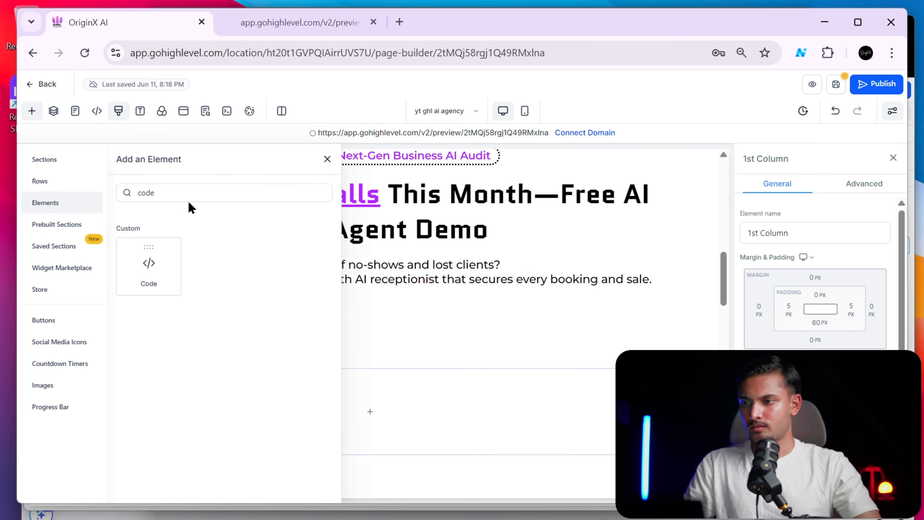
pyautogui.moveTo(176, 275); pyautogui.dragTo(279, 392)
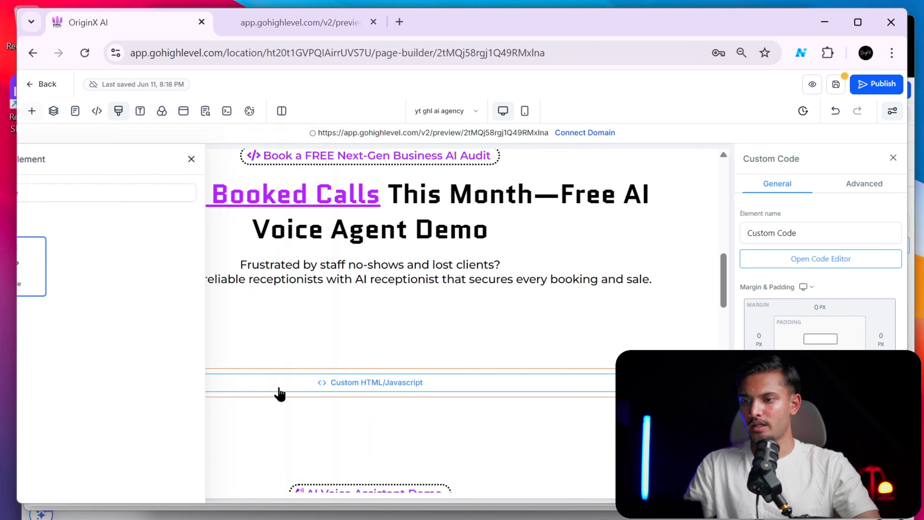
pyautogui.click(806, 262)
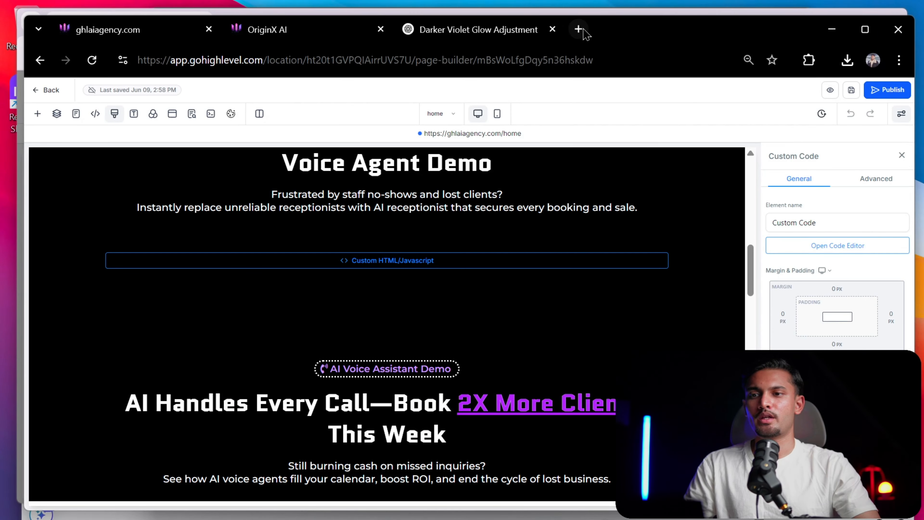
# Open Calendly in a new browser tab and go to the event types page.
pyautogui.click(583, 30)
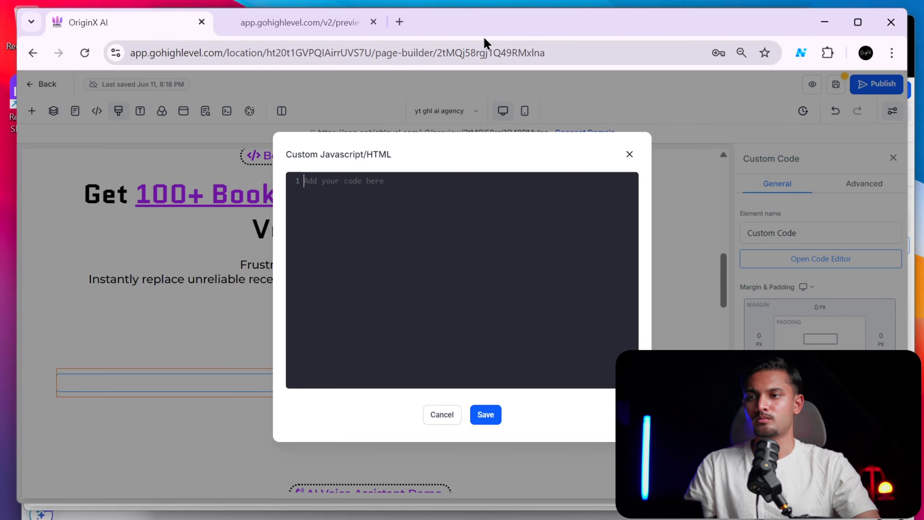
pyautogui.click(399, 23)
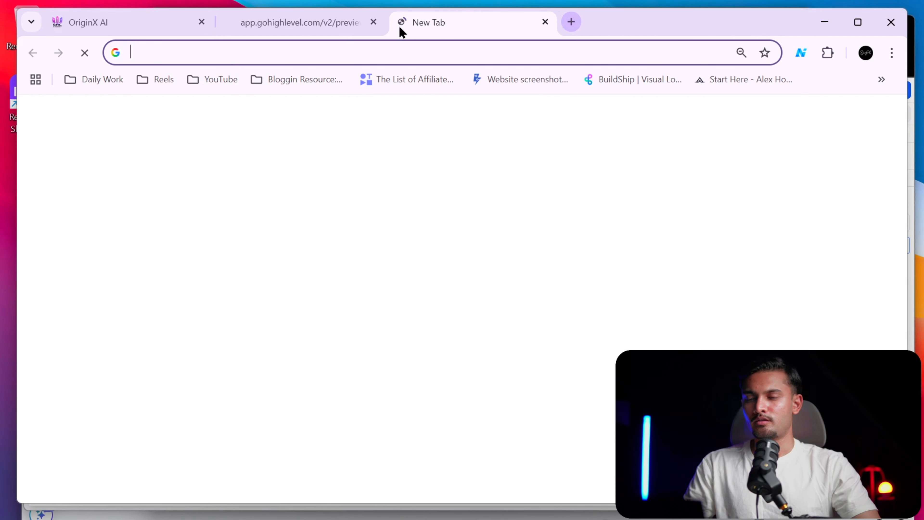
pyautogui.write('calend')
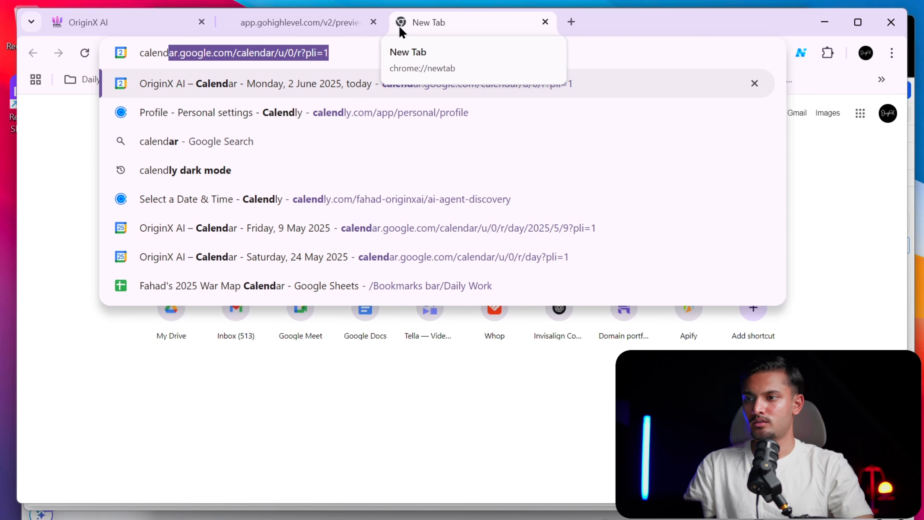
pyautogui.press('Down')
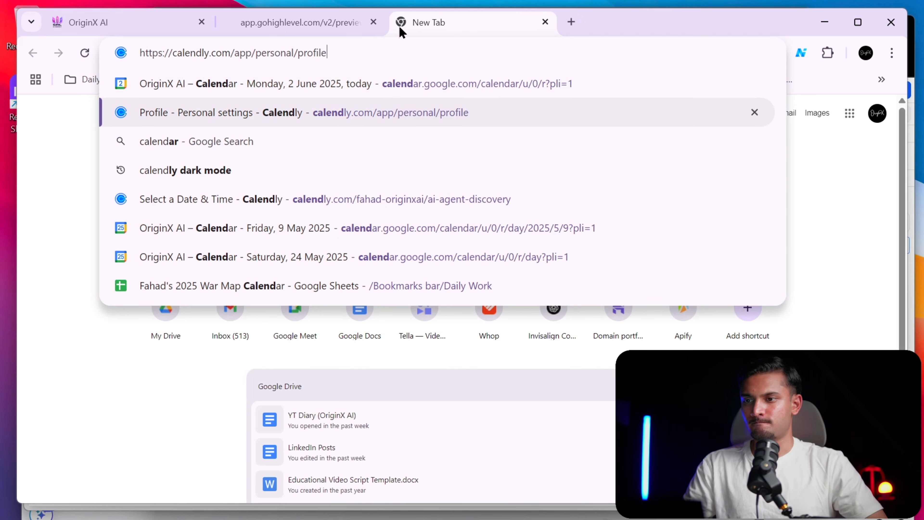
pyautogui.press('Return')
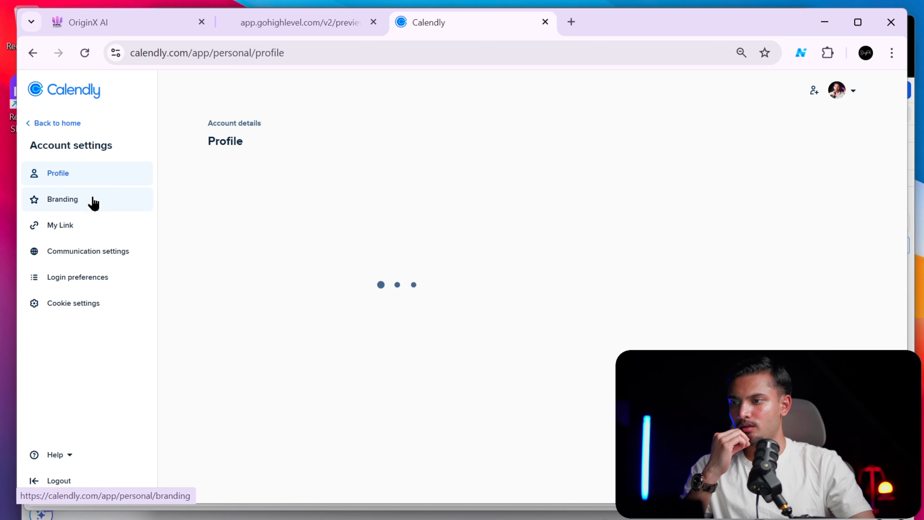
pyautogui.click(83, 223)
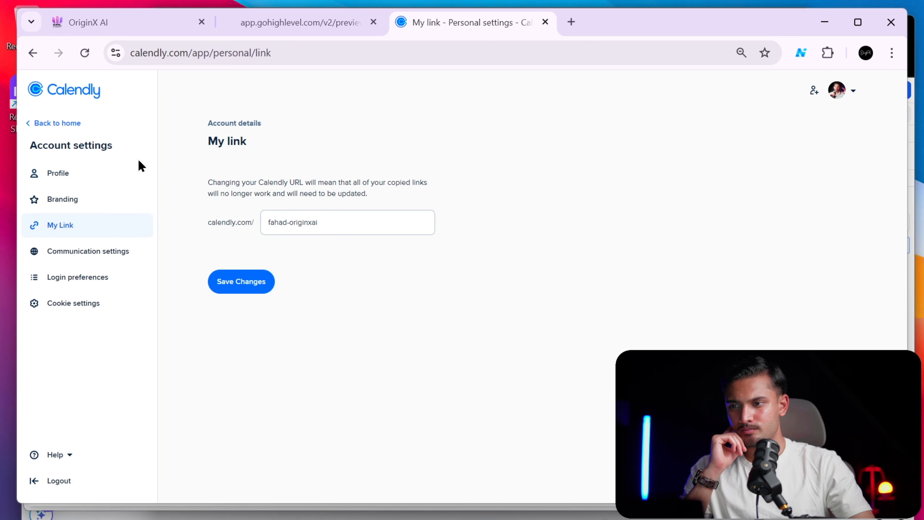
pyautogui.click(56, 124)
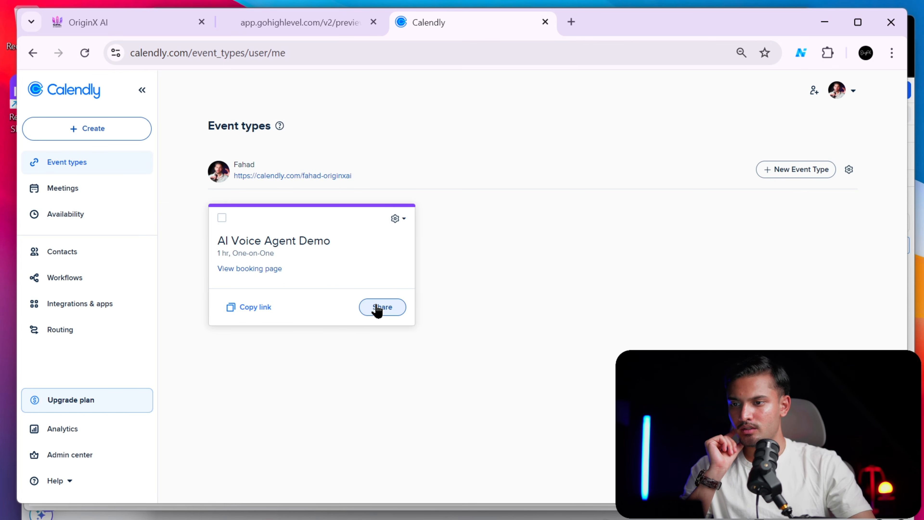
# Look over the website embedding options for the AI Voice Agent Demo event and dismiss them.
pyautogui.click(379, 308)
pyautogui.click(584, 179)
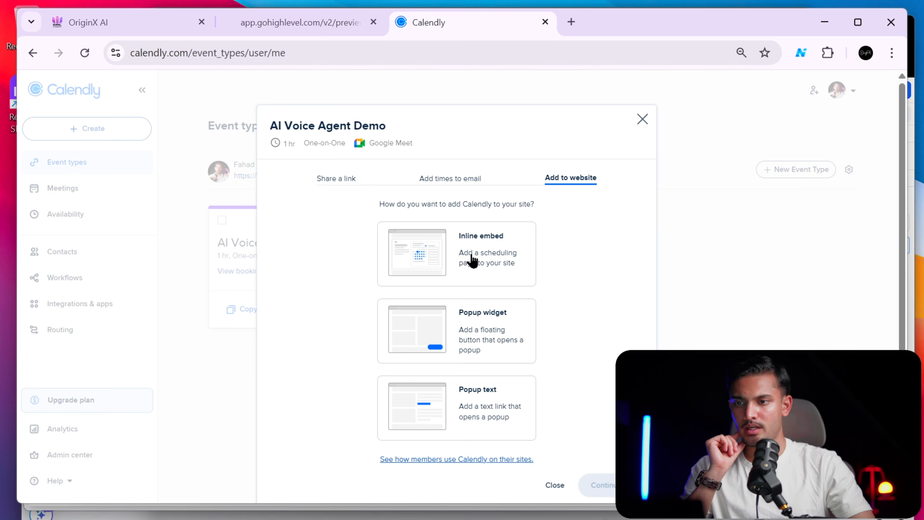
pyautogui.scroll(-1, 473, 260)
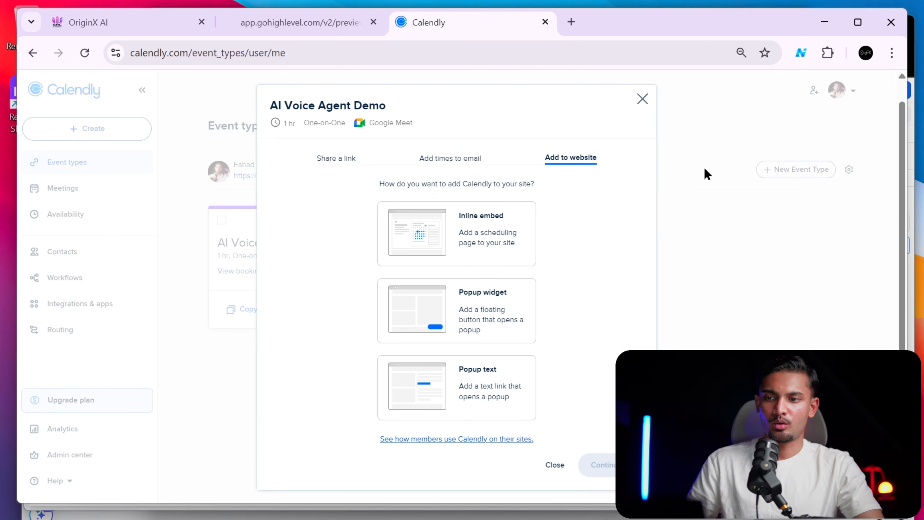
pyautogui.click(643, 99)
# Return to the page builder and close the custom code editor.
pyautogui.hotkey('alt', 'Tab')
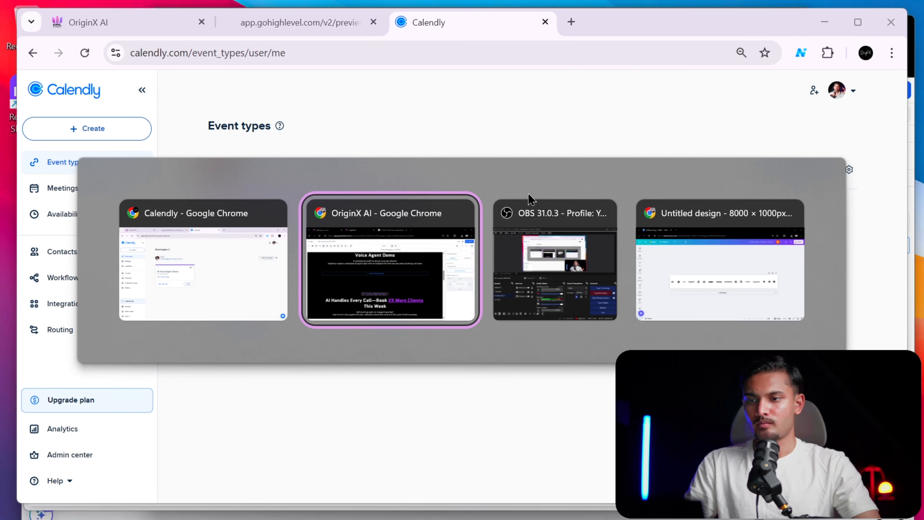
pyautogui.click(206, 254)
pyautogui.click(241, 23)
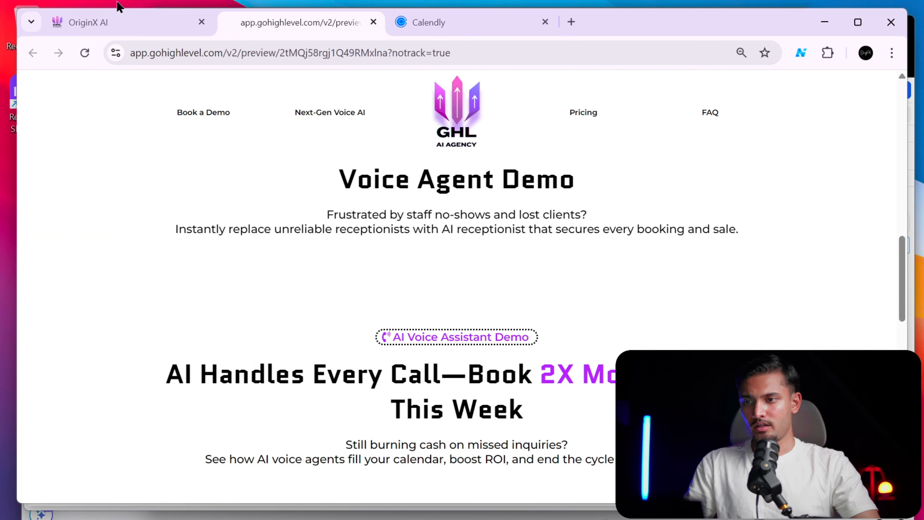
pyautogui.click(125, 26)
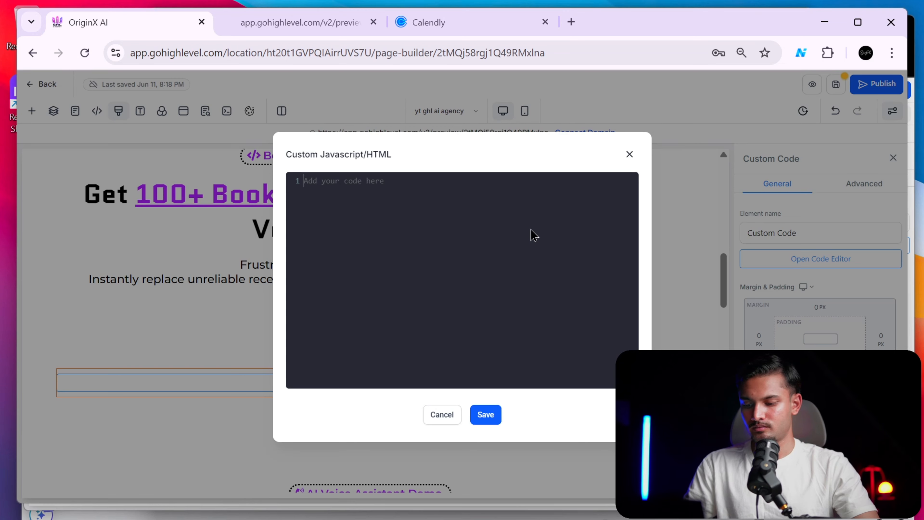
pyautogui.press('Escape')
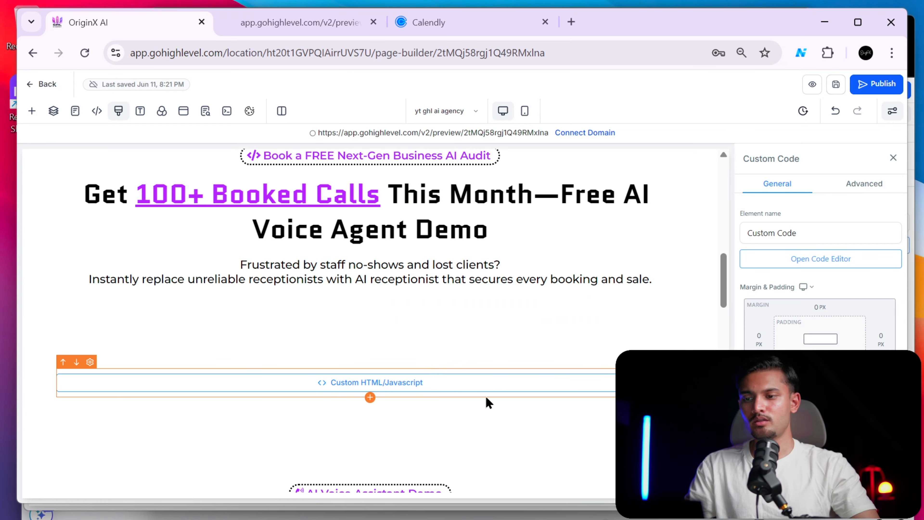
# Check the calendar embed and its purple glow in the page preview and return to the page builder.
pyautogui.click(262, 24)
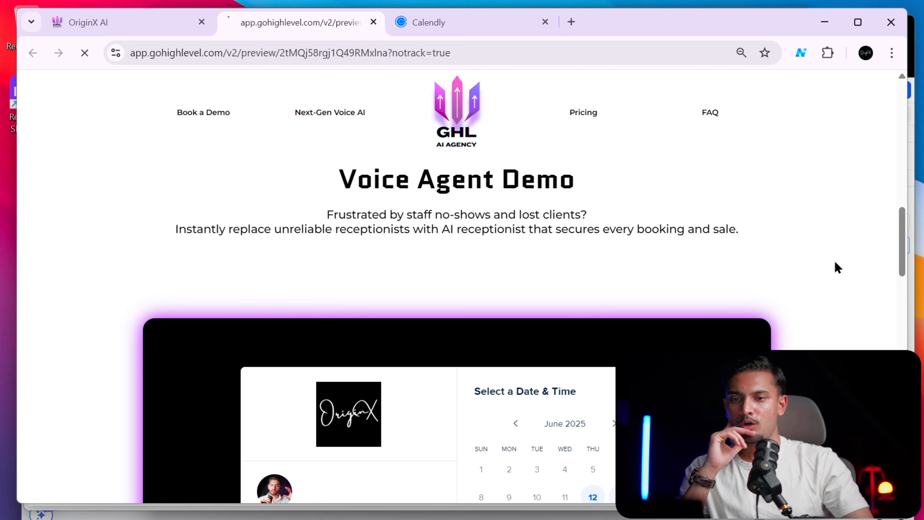
pyautogui.moveTo(901, 243); pyautogui.dragTo(902, 264)
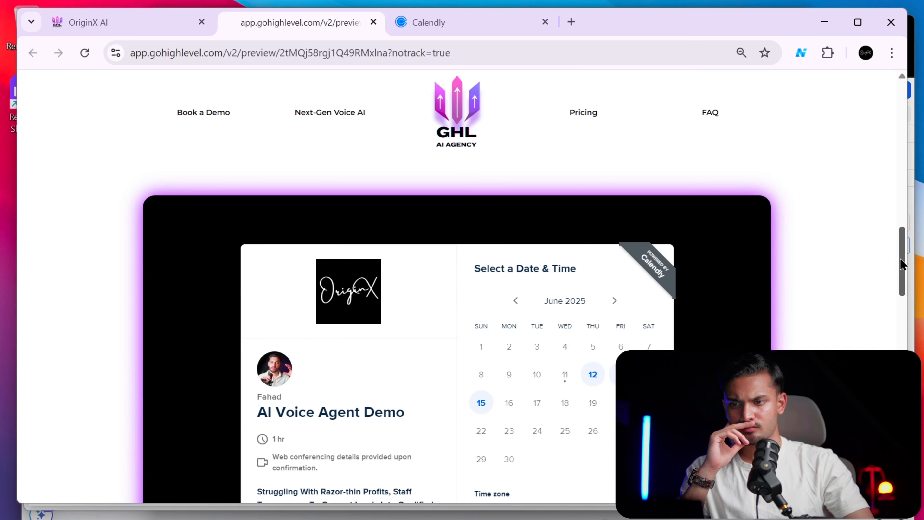
pyautogui.click(160, 29)
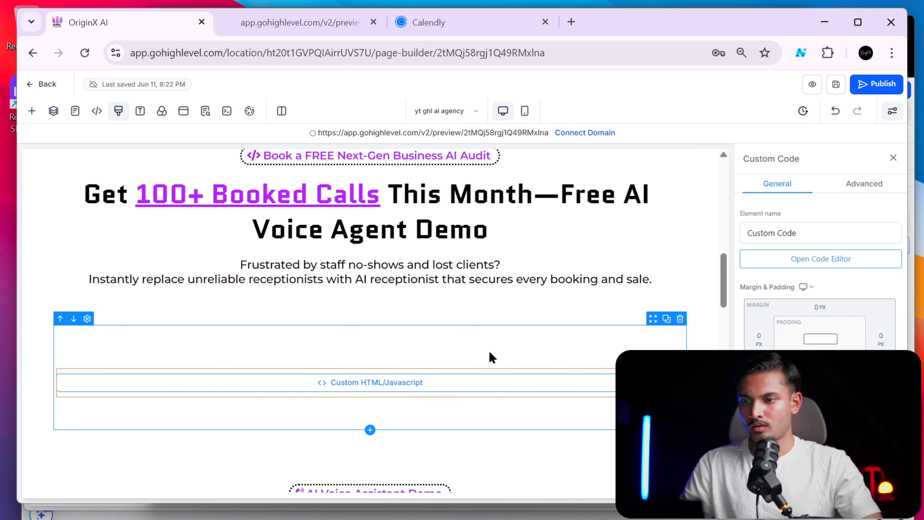
pyautogui.hotkey('alt', 'Tab')
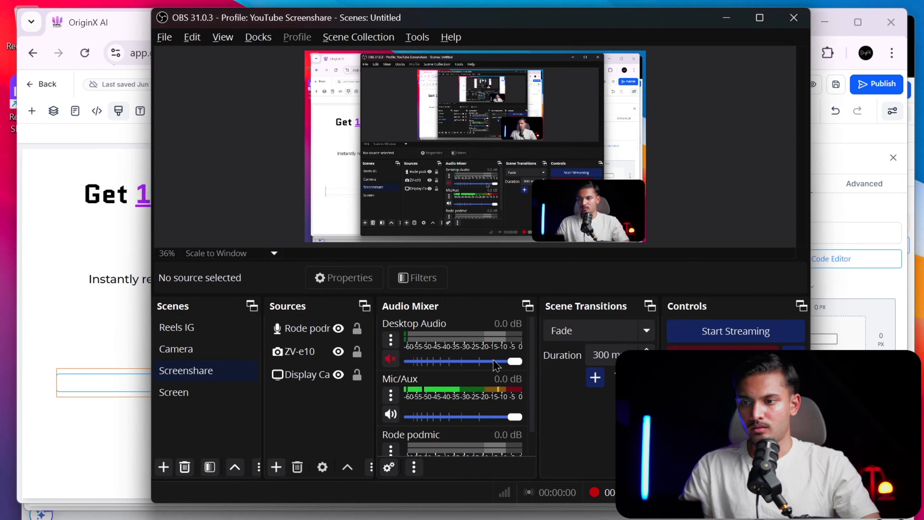
pyautogui.hotkey('alt', 'Tab')
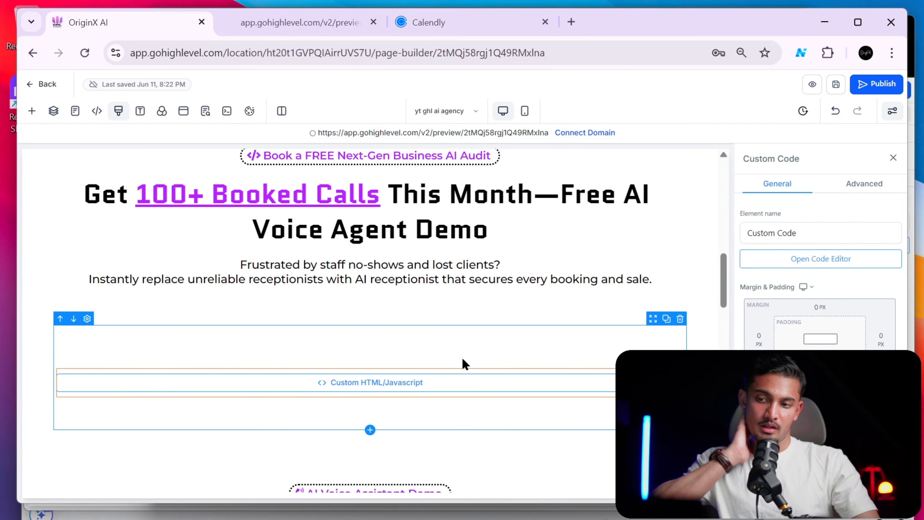
# Reopen the custom code element's editor, and in Calendly bring up and select the AI Voice Agent Demo event's inline embed code.
pyautogui.click(775, 260)
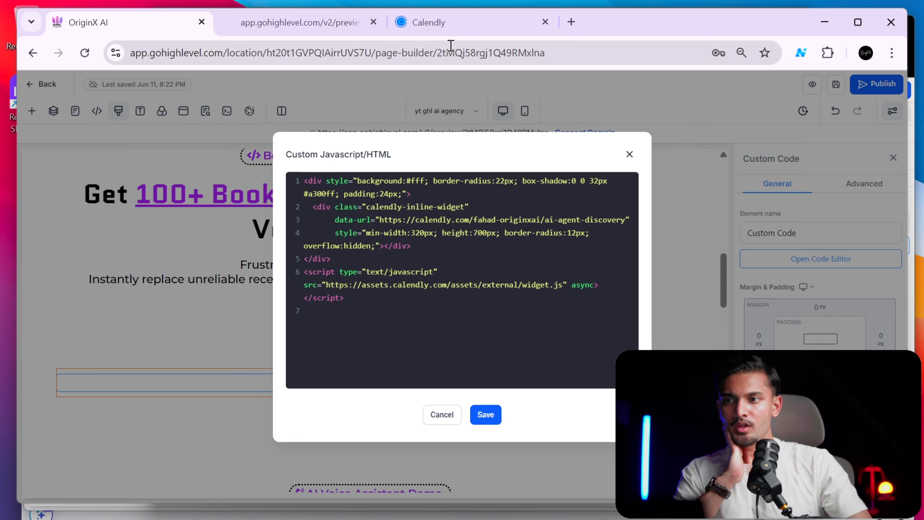
pyautogui.click(470, 24)
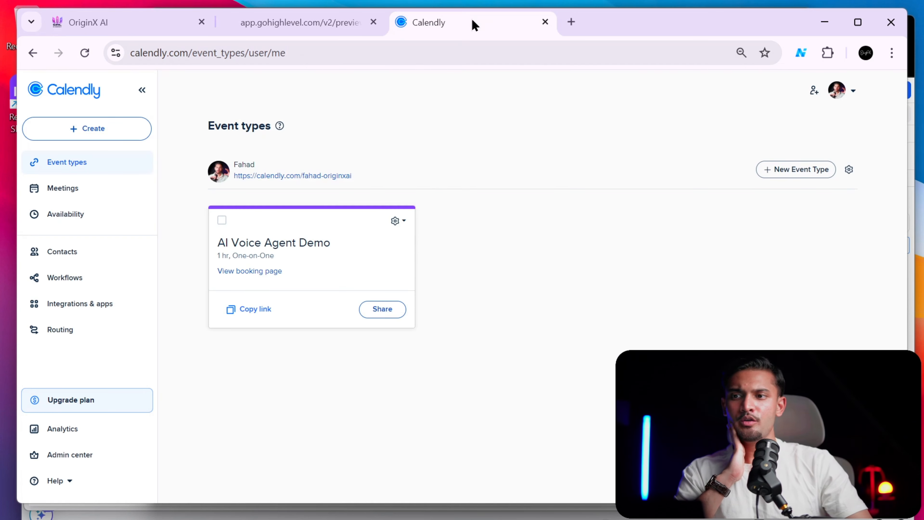
pyautogui.click(383, 307)
pyautogui.click(586, 184)
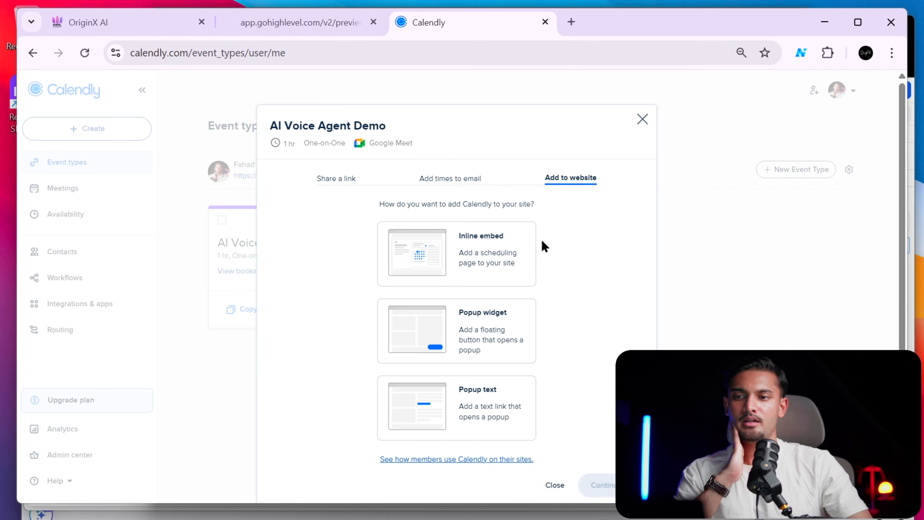
pyautogui.click(436, 264)
pyautogui.click(598, 486)
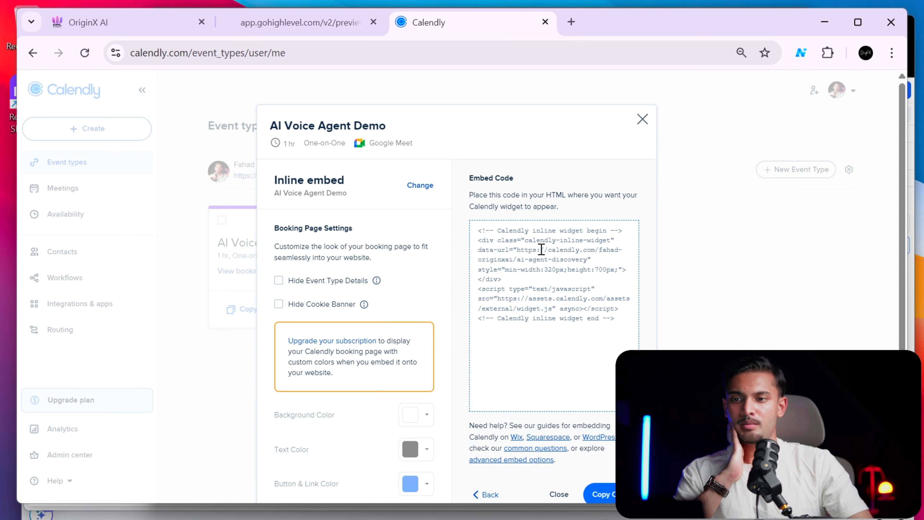
pyautogui.click(582, 321)
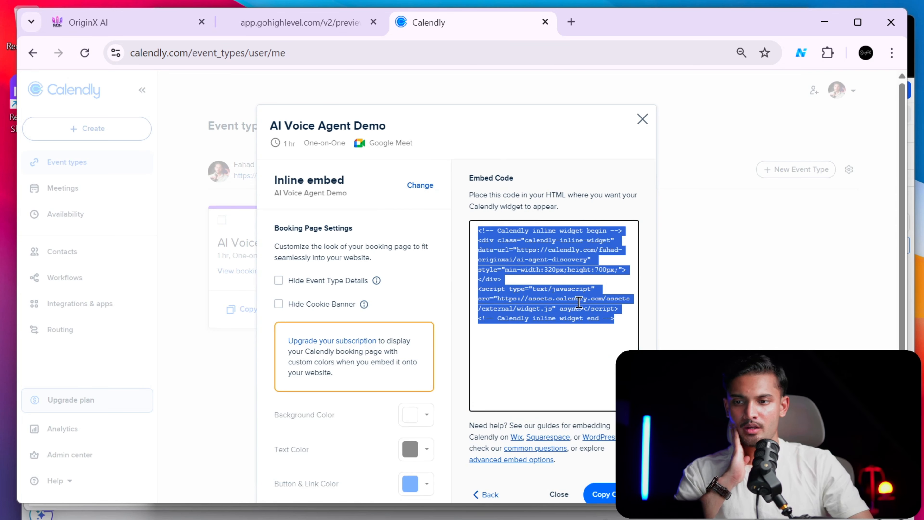
# Compare the calendar code in the page builder's code editor with the calendar shown in the page preview.
pyautogui.click(305, 22)
pyautogui.click(164, 32)
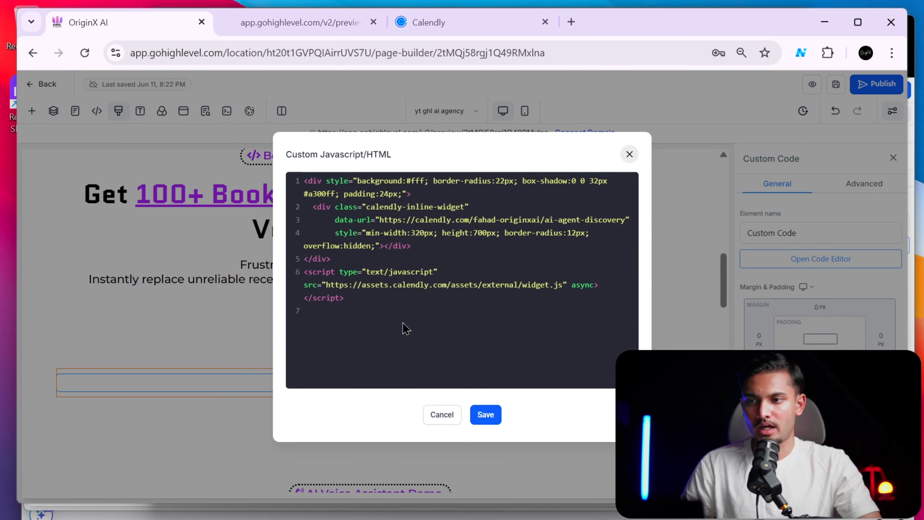
pyautogui.moveTo(405, 327); pyautogui.dragTo(309, 177)
pyautogui.click(405, 208)
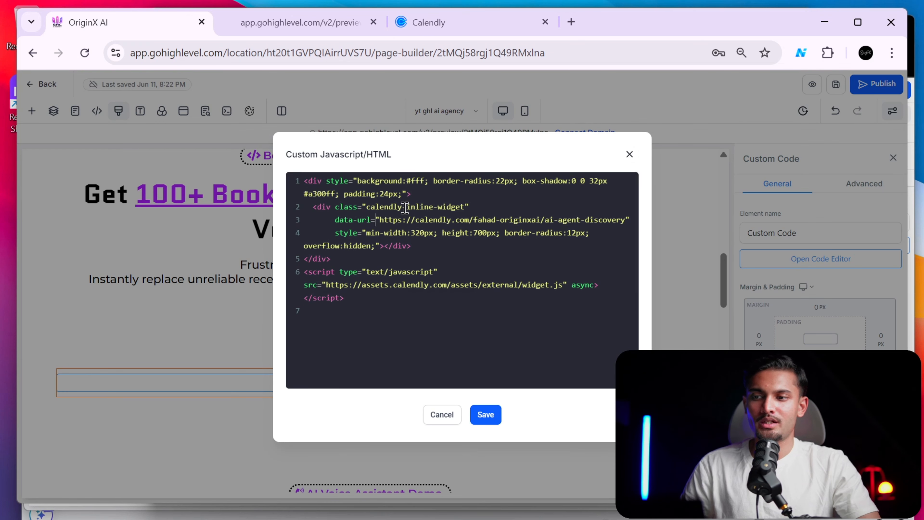
pyautogui.click(332, 28)
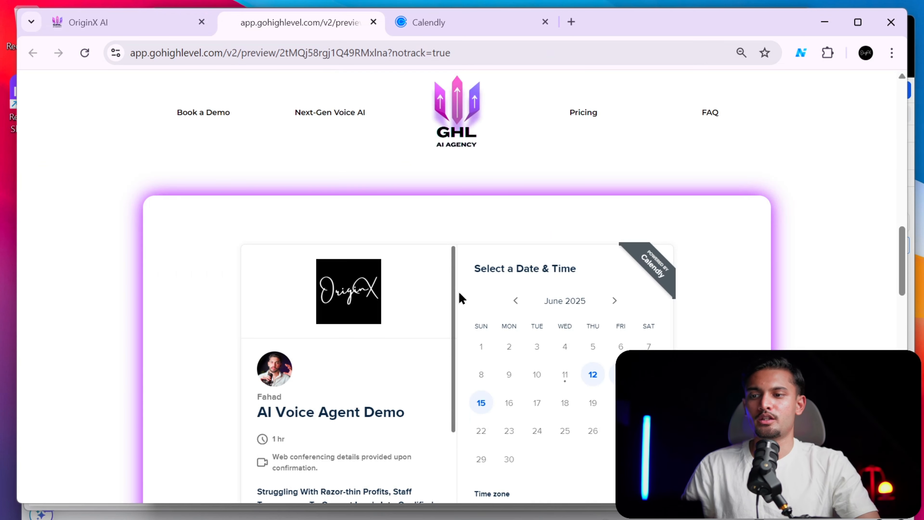
pyautogui.click(155, 21)
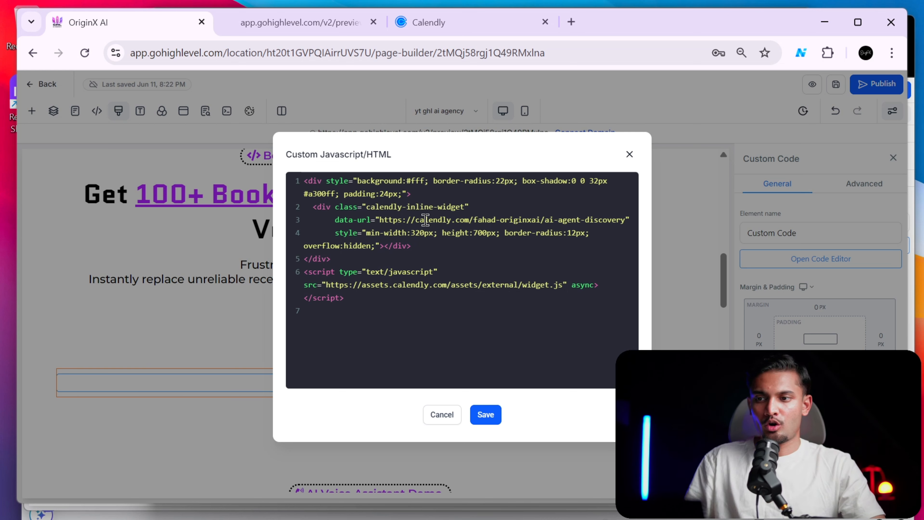
# Try #000 as the calendar container's background colour in the code and set it back to #fff.
pyautogui.click(421, 180)
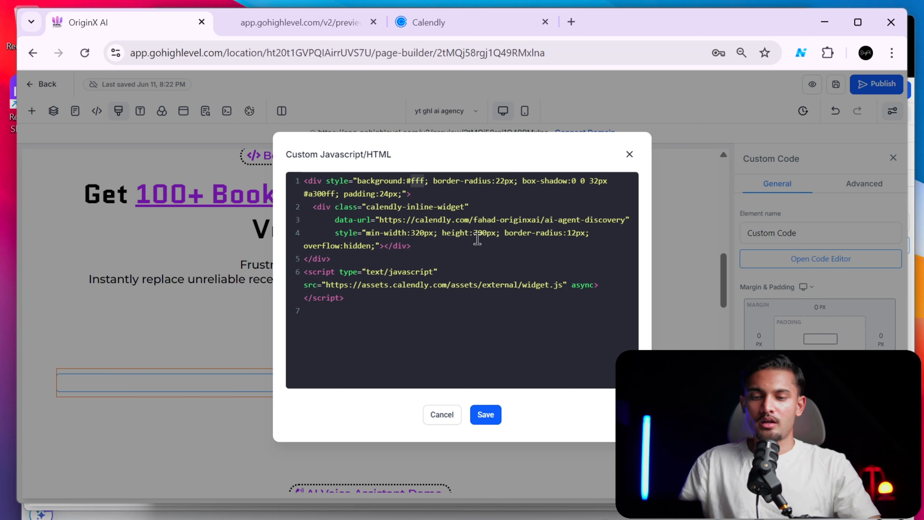
pyautogui.press('BackSpace')
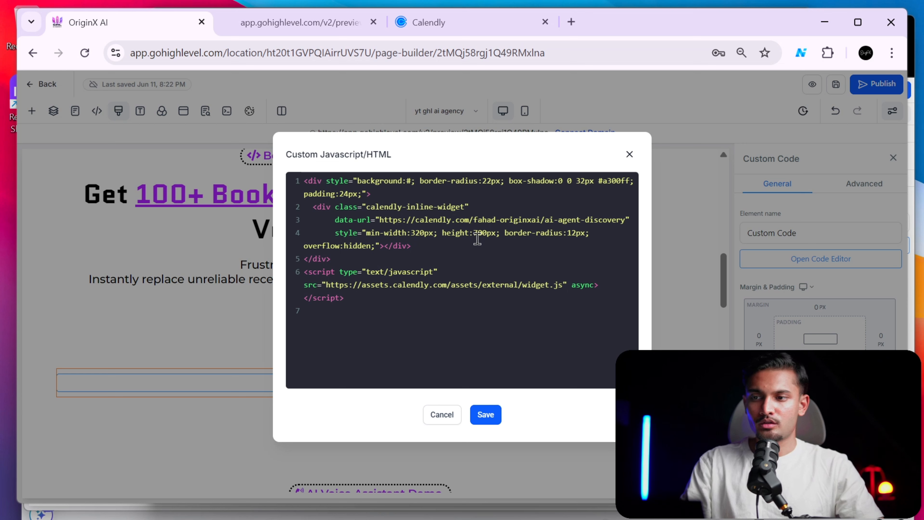
pyautogui.write('000')
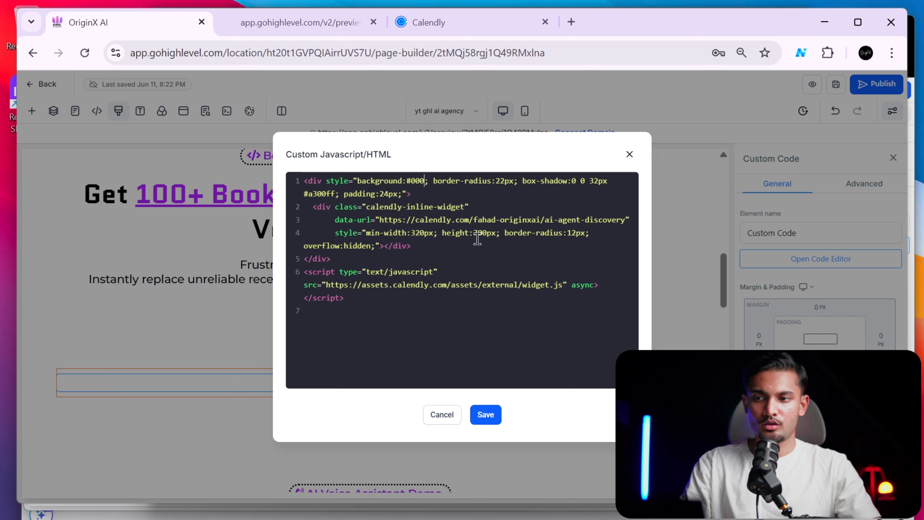
pyautogui.press('BackSpace')
pyautogui.press('BackSpace')
pyautogui.press('BackSpace')
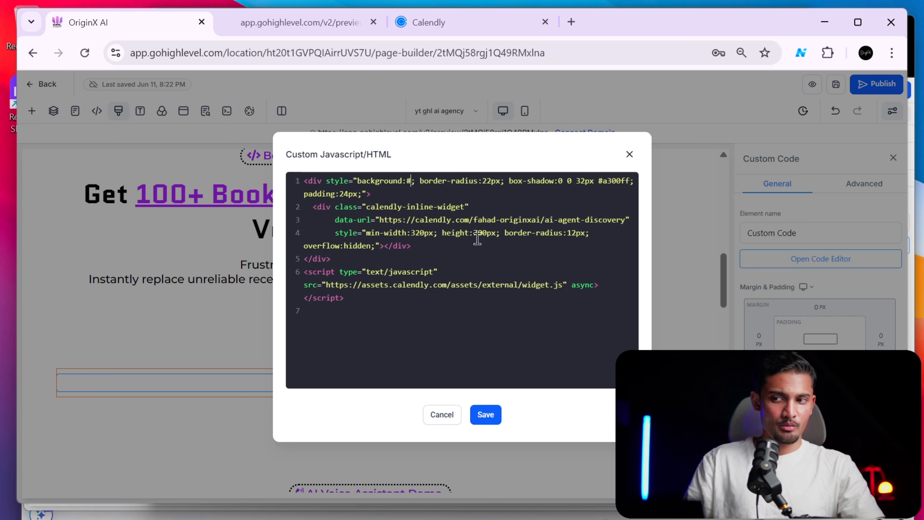
pyautogui.write('fff')
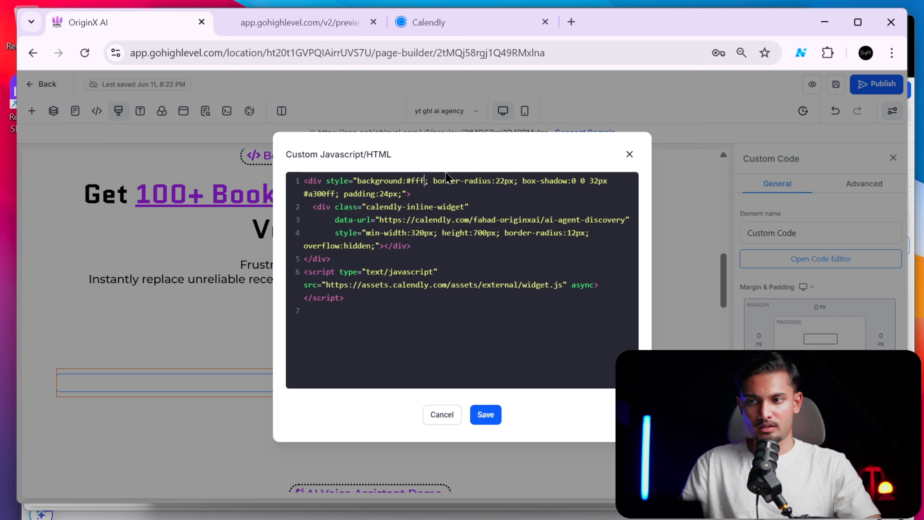
# Save the calendar embed code and the page, and reload the page preview.
pyautogui.click(485, 414)
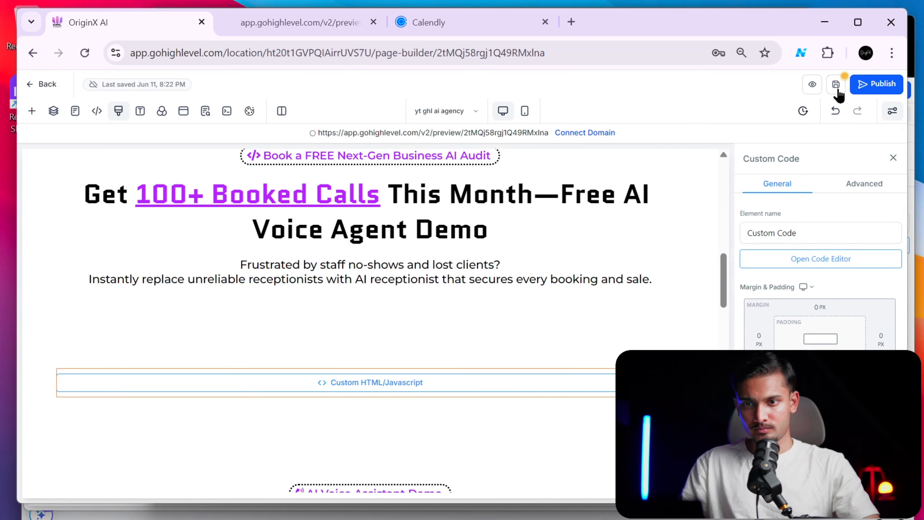
pyautogui.click(837, 88)
pyautogui.click(313, 25)
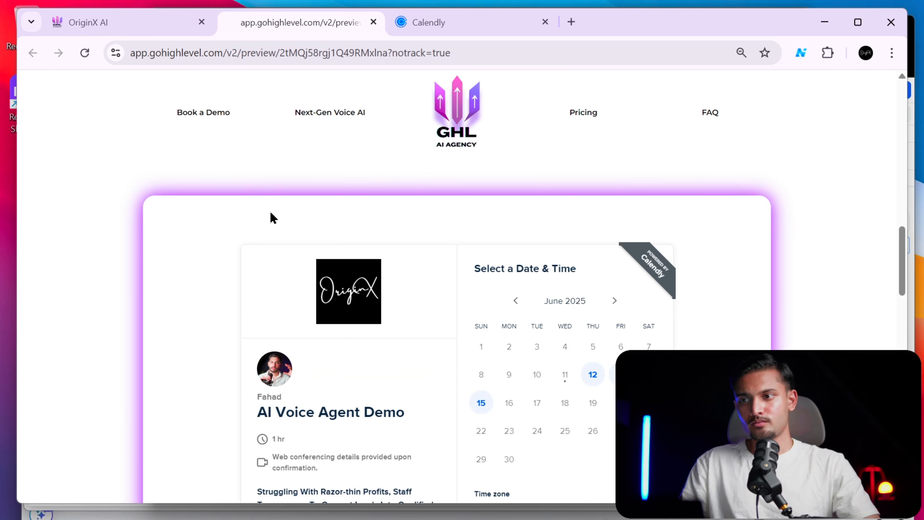
pyautogui.click(86, 53)
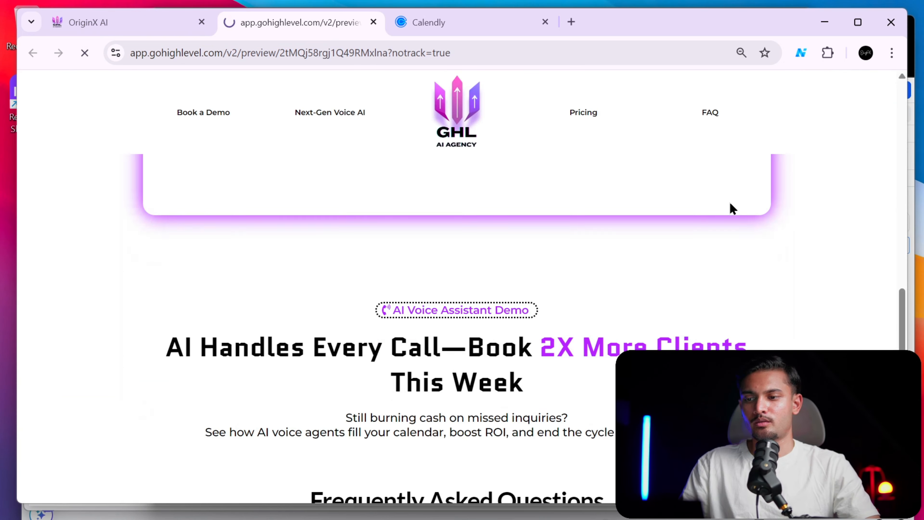
# Compare the calendar and AI Voice Assistant Demo sections in the reloaded page preview with the same sections in the page builder.
pyautogui.scroll(3, 726, 272)
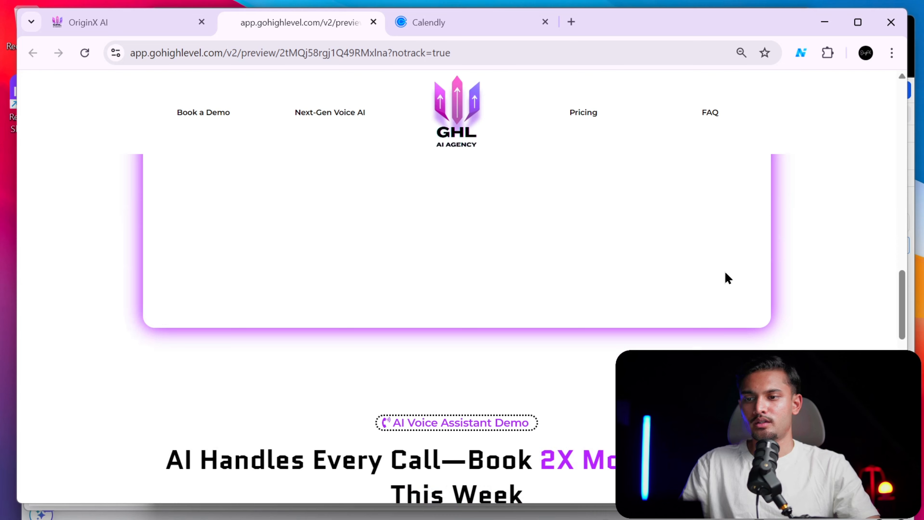
pyautogui.click(144, 29)
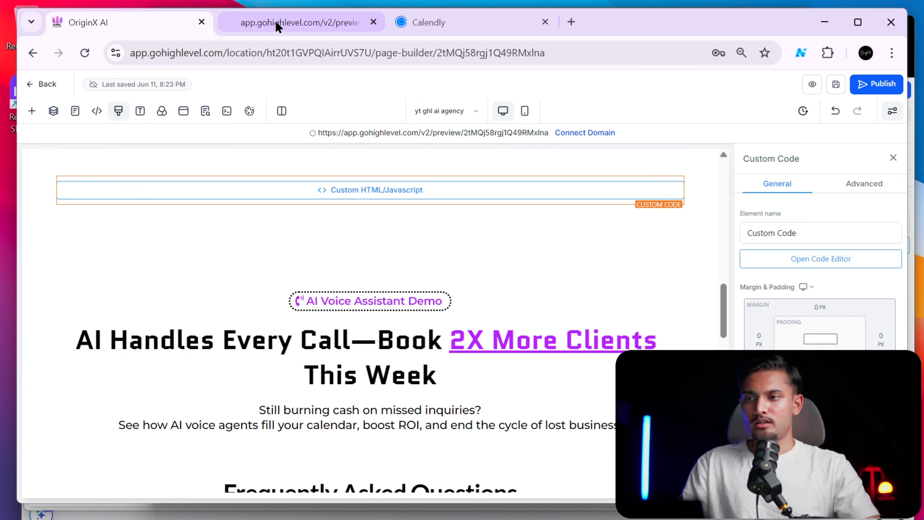
pyautogui.scroll(-5, 396, 304)
pyautogui.scroll(5, 439, 324)
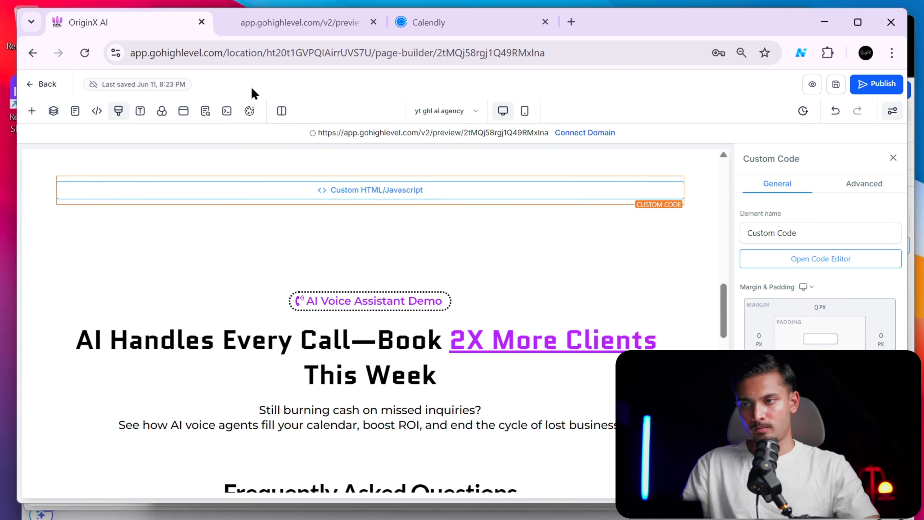
pyautogui.click(302, 23)
pyautogui.scroll(-5, 540, 360)
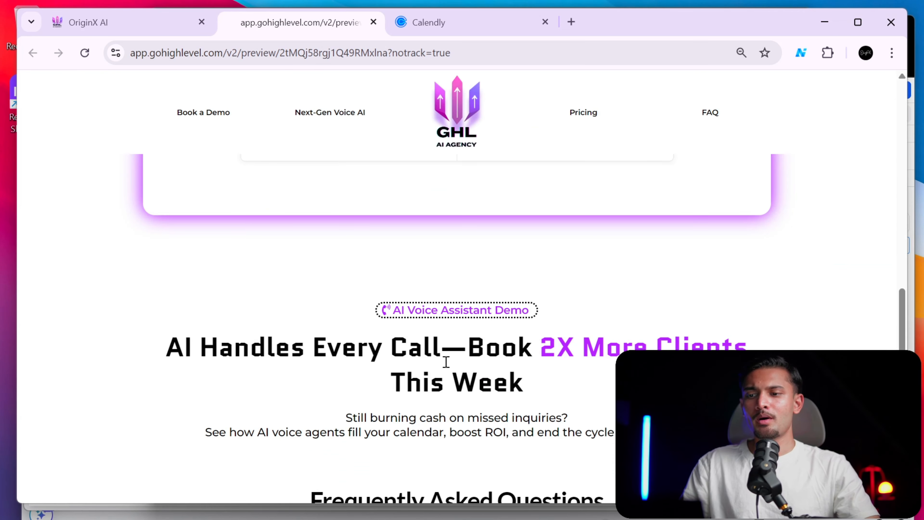
pyautogui.scroll(-5, 446, 361)
pyautogui.scroll(5, 482, 362)
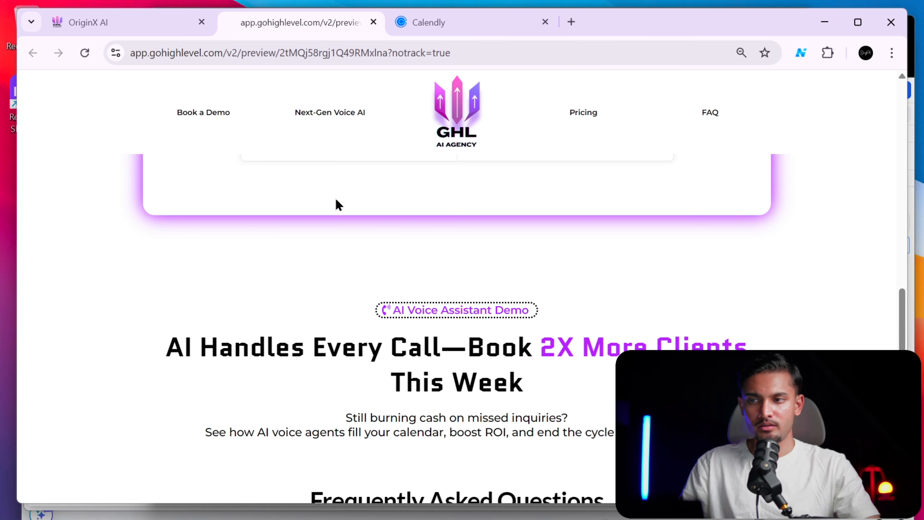
pyautogui.click(167, 23)
pyautogui.scroll(5, 472, 328)
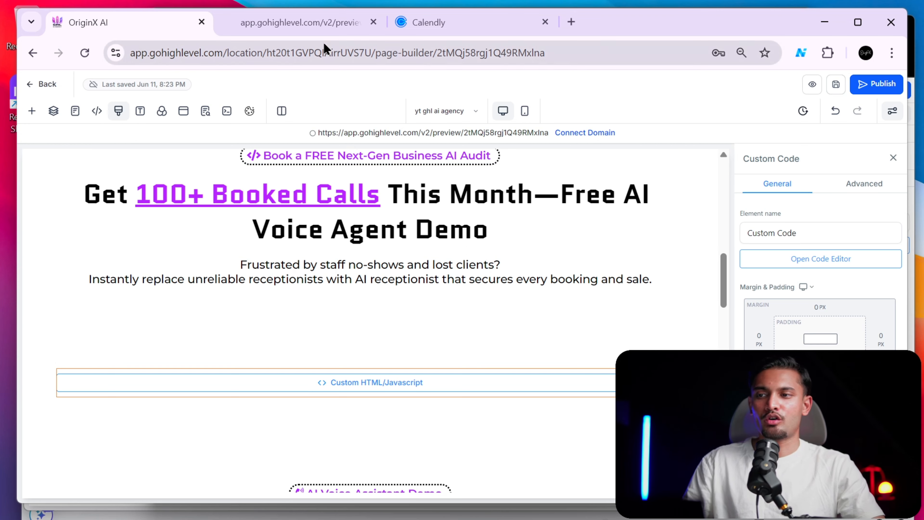
# Review the page preview from the hero and spinning globe through the logo strip to the embedded Calendly calendar.
pyautogui.click(298, 22)
pyautogui.scroll(-5, 532, 314)
pyautogui.scroll(15, 533, 323)
pyautogui.scroll(10, 532, 323)
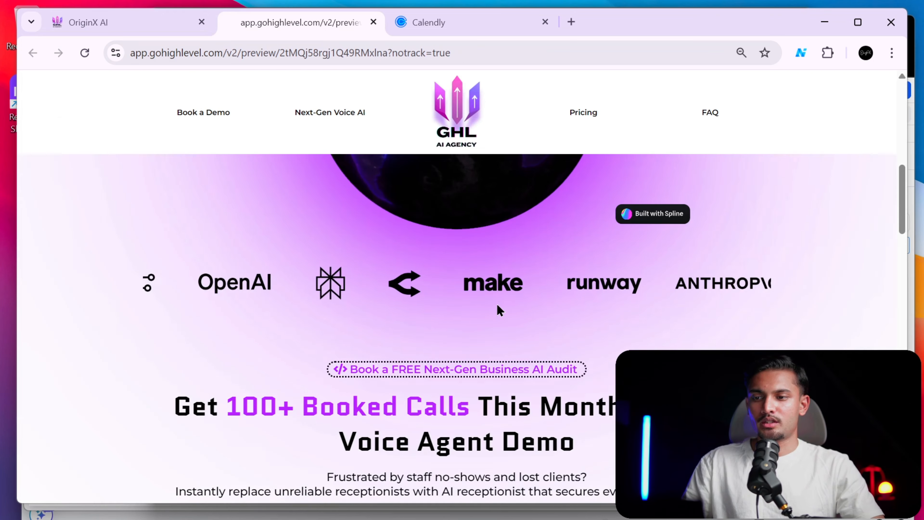
pyautogui.scroll(-5, 553, 412)
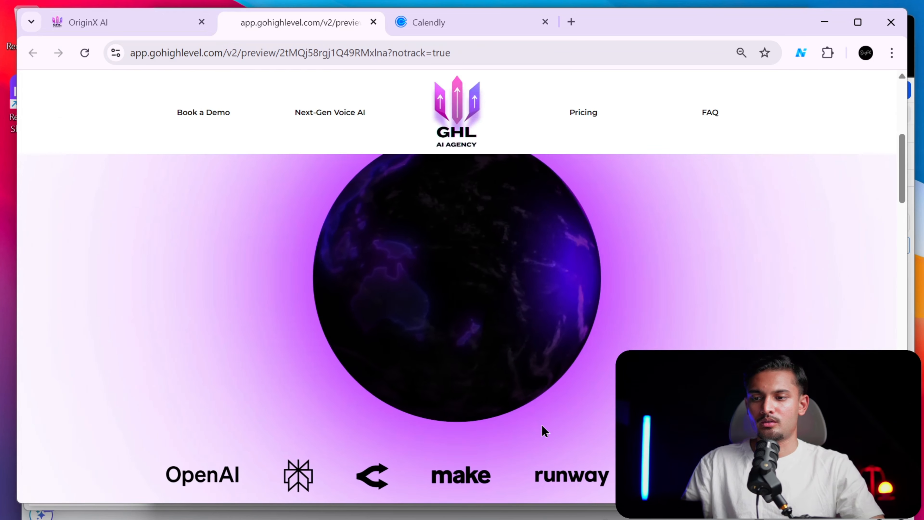
pyautogui.scroll(8, 309, 300)
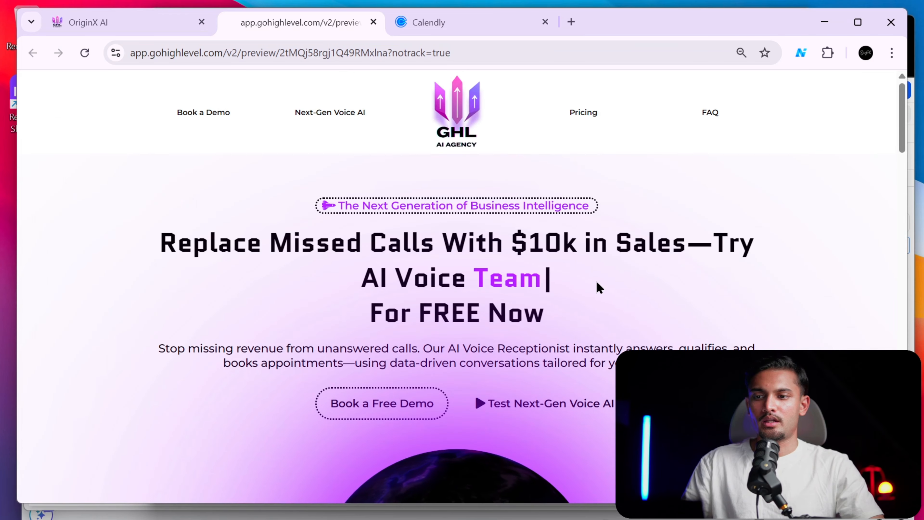
pyautogui.scroll(-5, 592, 306)
pyautogui.scroll(-5, 587, 326)
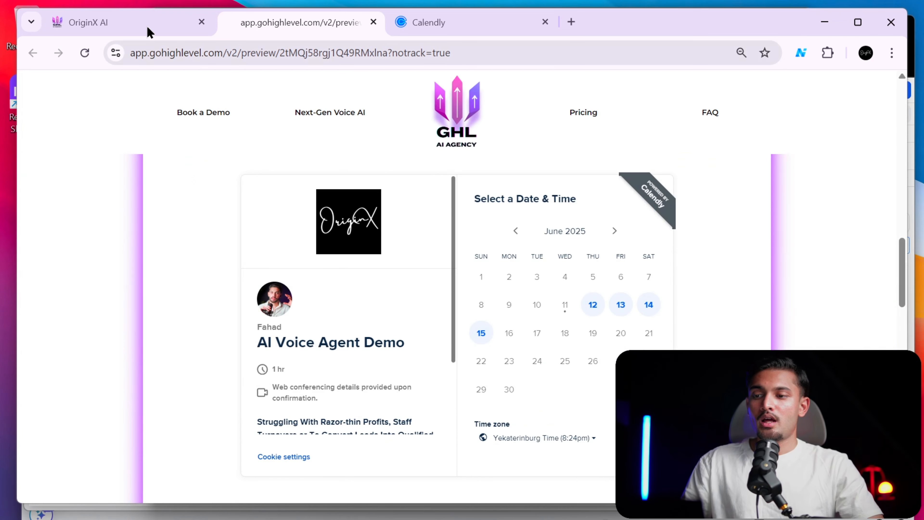
# Look over the hero and free AI audit sections in the page builder.
pyautogui.click(118, 23)
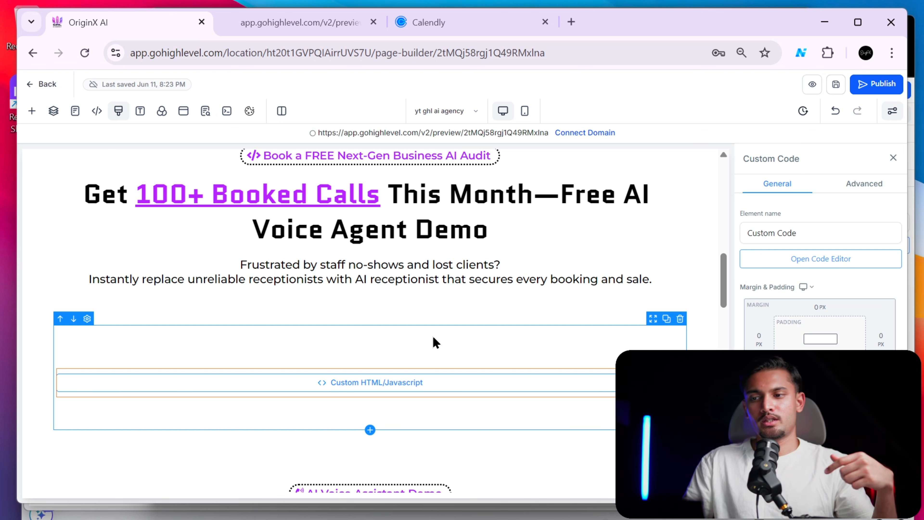
pyautogui.scroll(10, 434, 342)
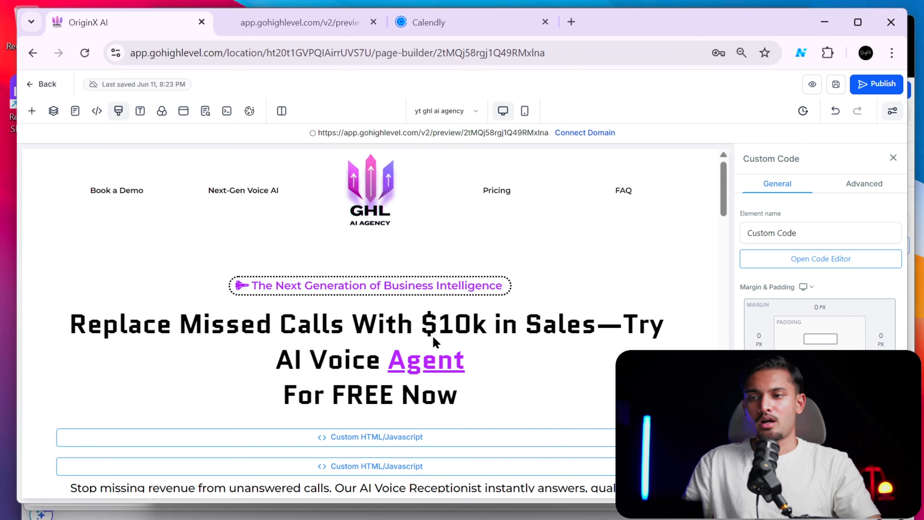
pyautogui.scroll(-10, 433, 339)
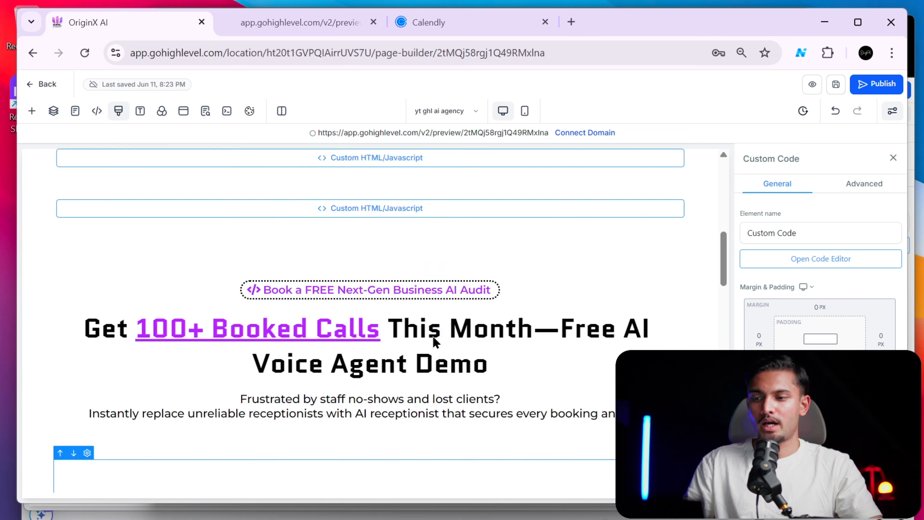
# Check the full page preview at 50% zoom down to the footer, and expand and collapse the first FAQ question.
pyautogui.click(299, 23)
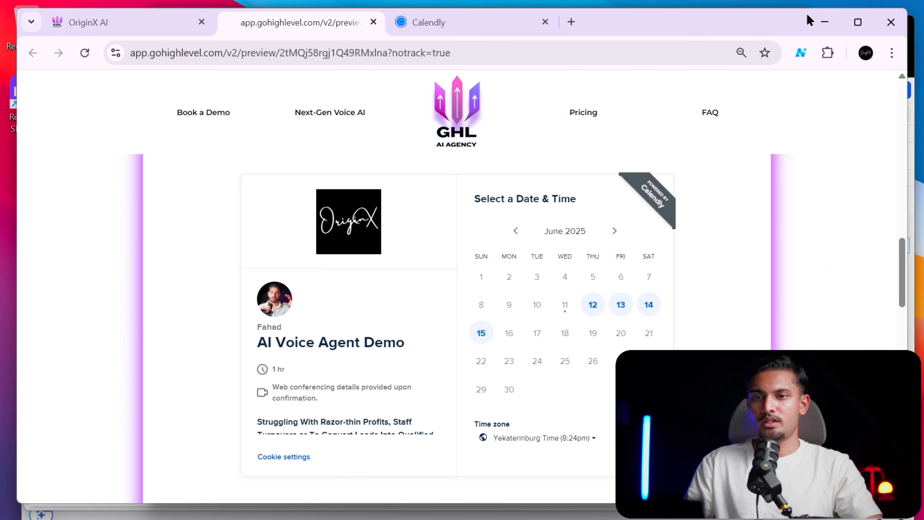
pyautogui.scroll(15, 693, 250)
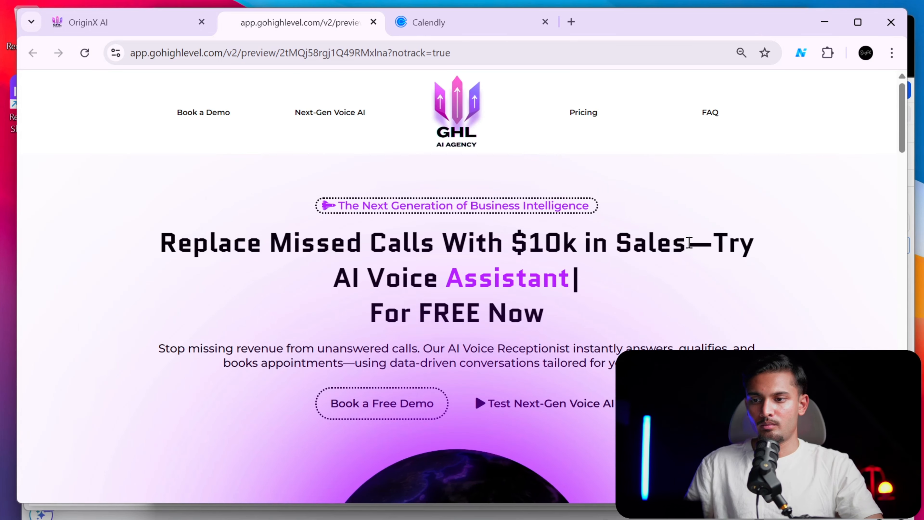
pyautogui.hotkey('ctrl', '-')
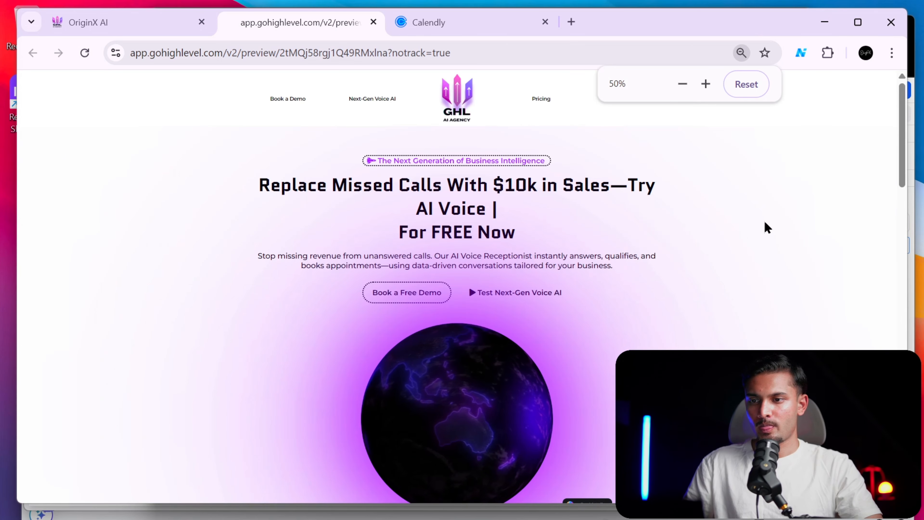
pyautogui.scroll(-12, 589, 190)
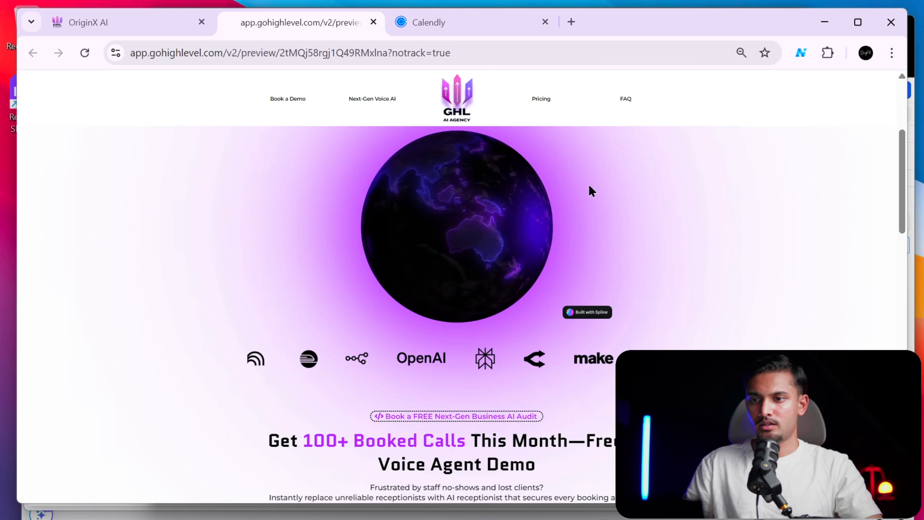
pyautogui.scroll(-10, 589, 193)
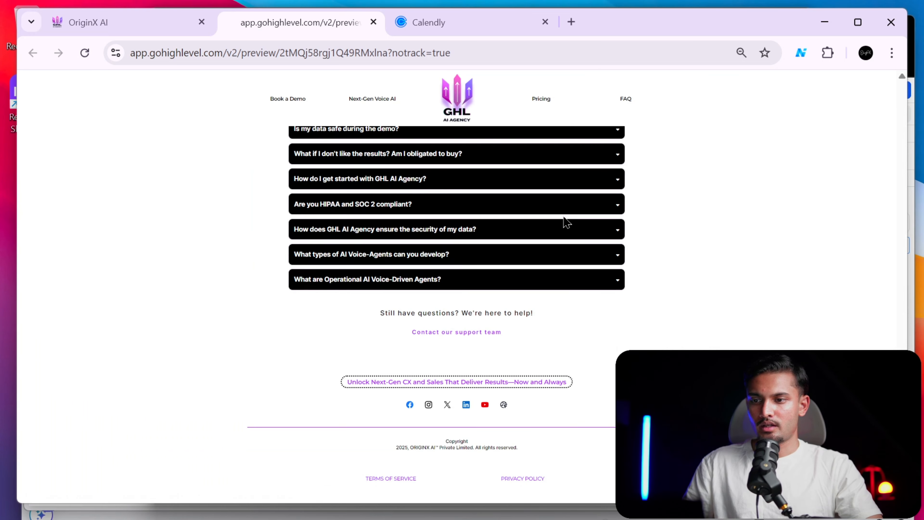
pyautogui.scroll(5, 568, 226)
pyautogui.click(601, 207)
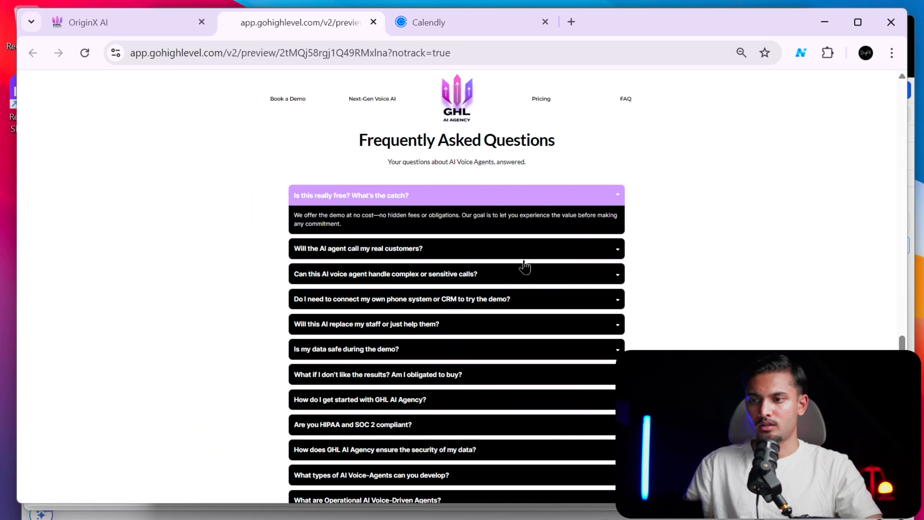
pyautogui.click(598, 201)
# Re-examine the preview's audit, calendar and voice assistant sections, and return to the hero at a slightly larger zoom.
pyautogui.scroll(5, 582, 302)
pyautogui.scroll(8, 584, 301)
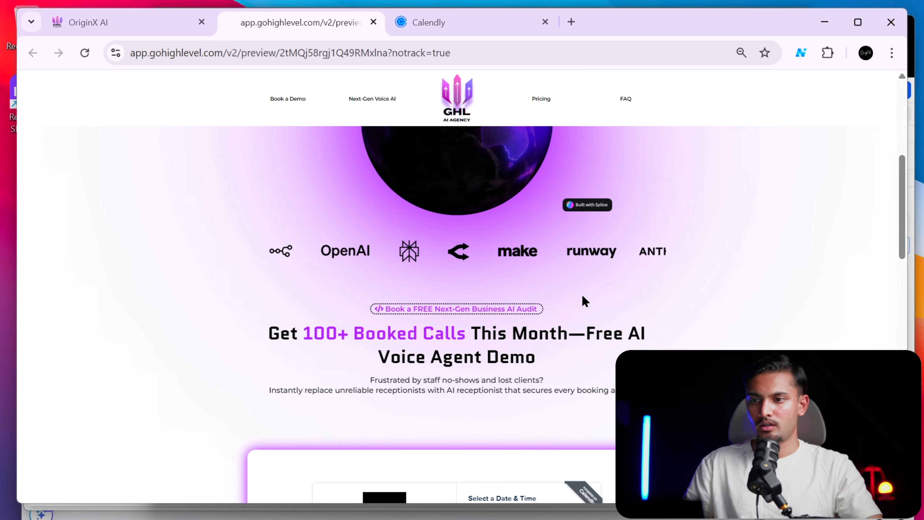
pyautogui.scroll(-9, 515, 372)
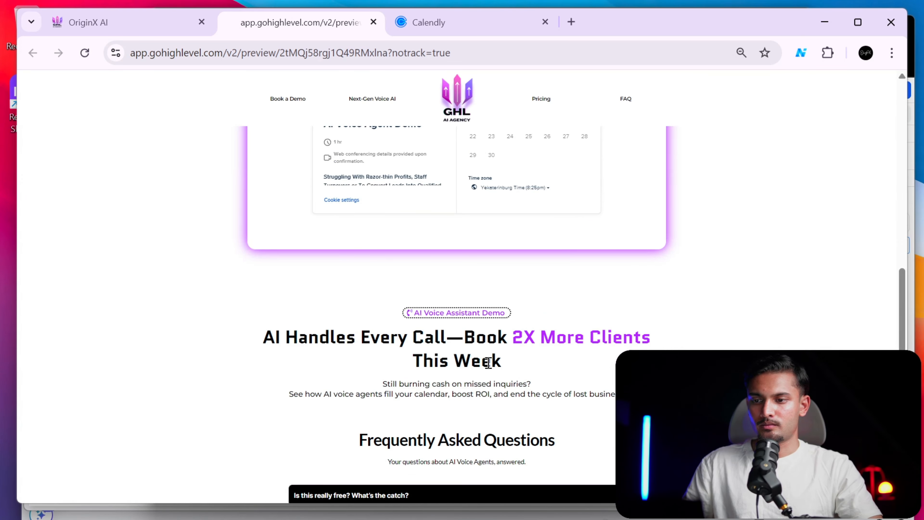
pyautogui.scroll(-5, 489, 362)
pyautogui.scroll(10, 489, 364)
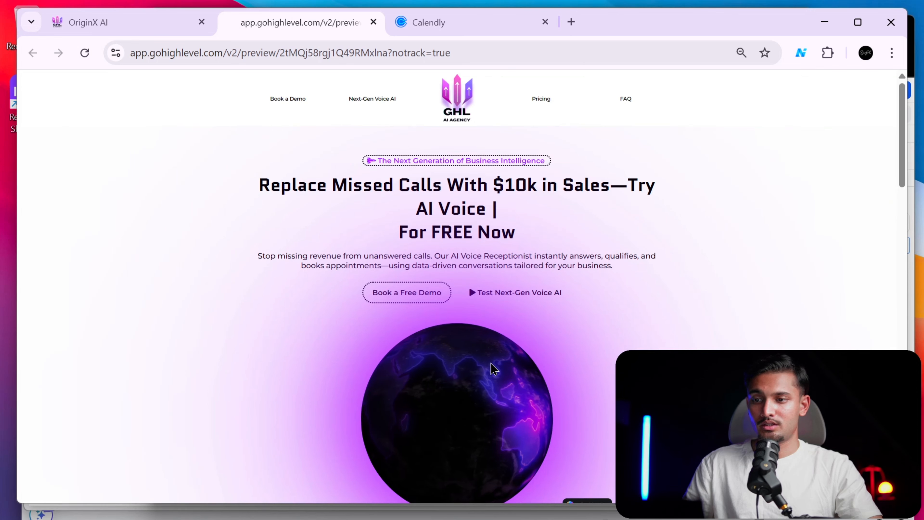
pyautogui.scroll(3, 561, 351)
pyautogui.scroll(-1, 561, 350)
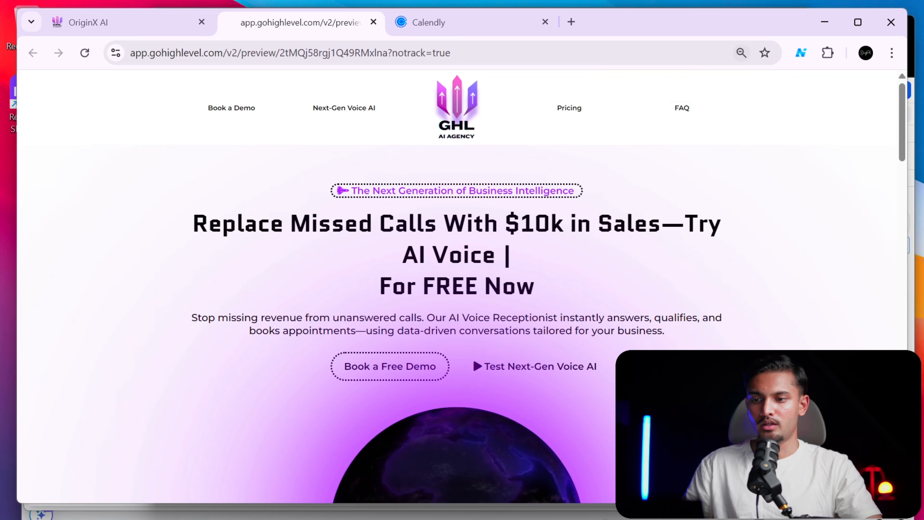
pyautogui.scroll(-4, 473, 364)
pyautogui.scroll(4, 513, 323)
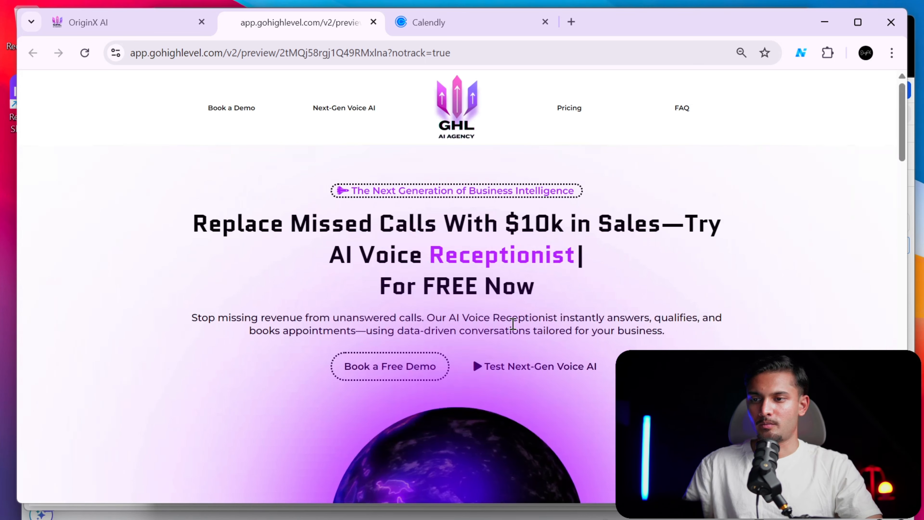